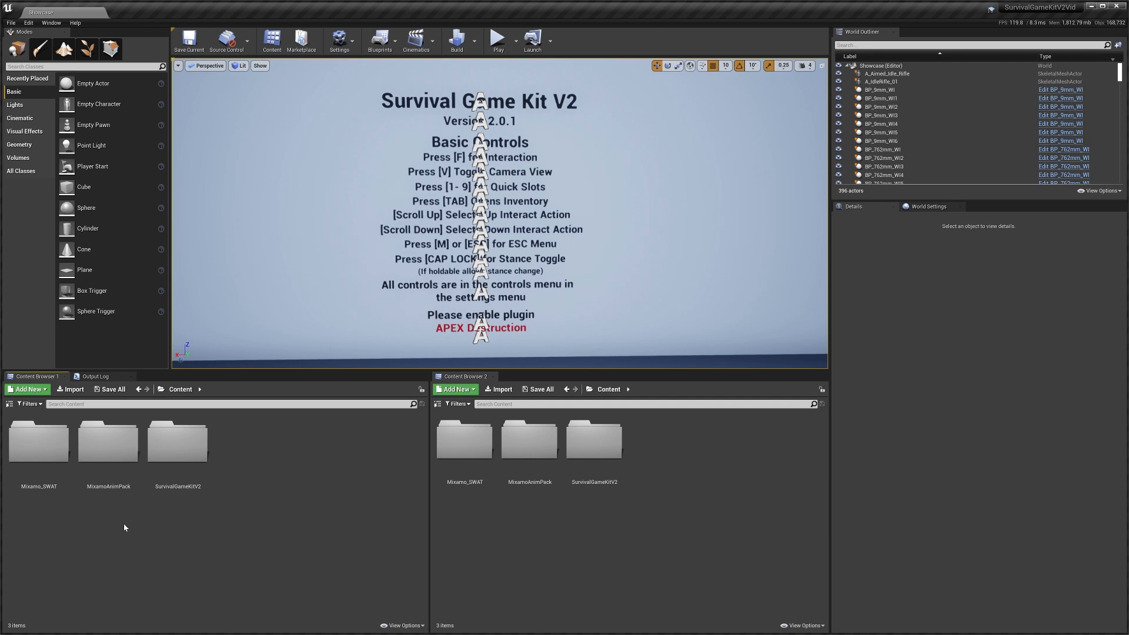
Open SWAT_Skeleton from the Mixamo_SWAT/Anims folder and show its skeleton tree
{"action": "double_click", "coordinate": [109, 465]}
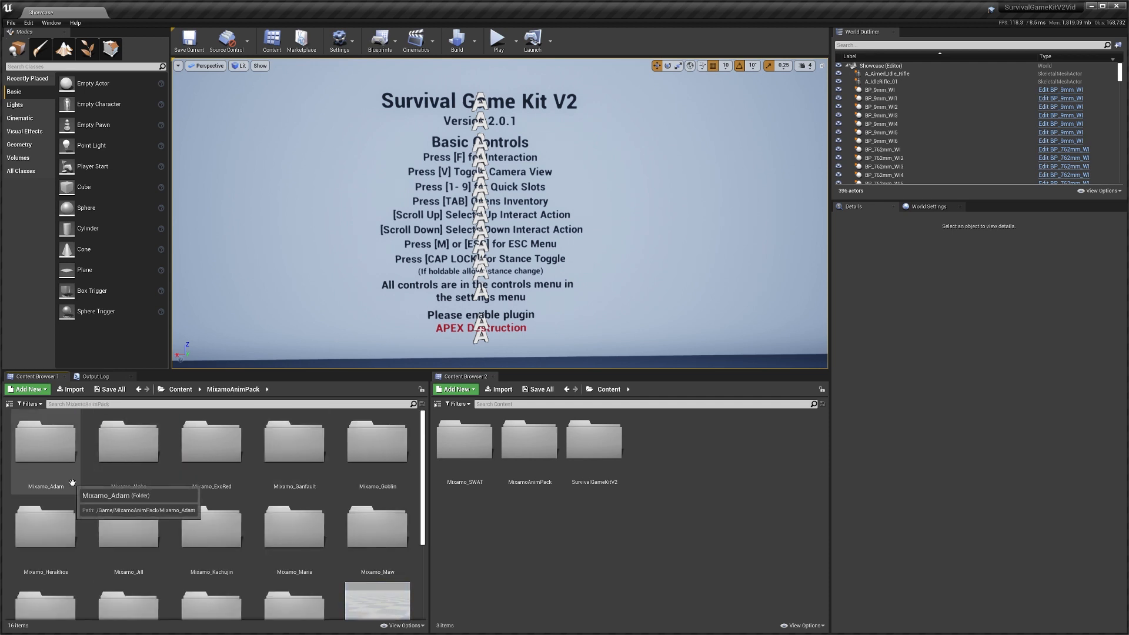
{"action": "key", "text": "alt+Left"}
{"action": "double_click", "coordinate": [48, 445]}
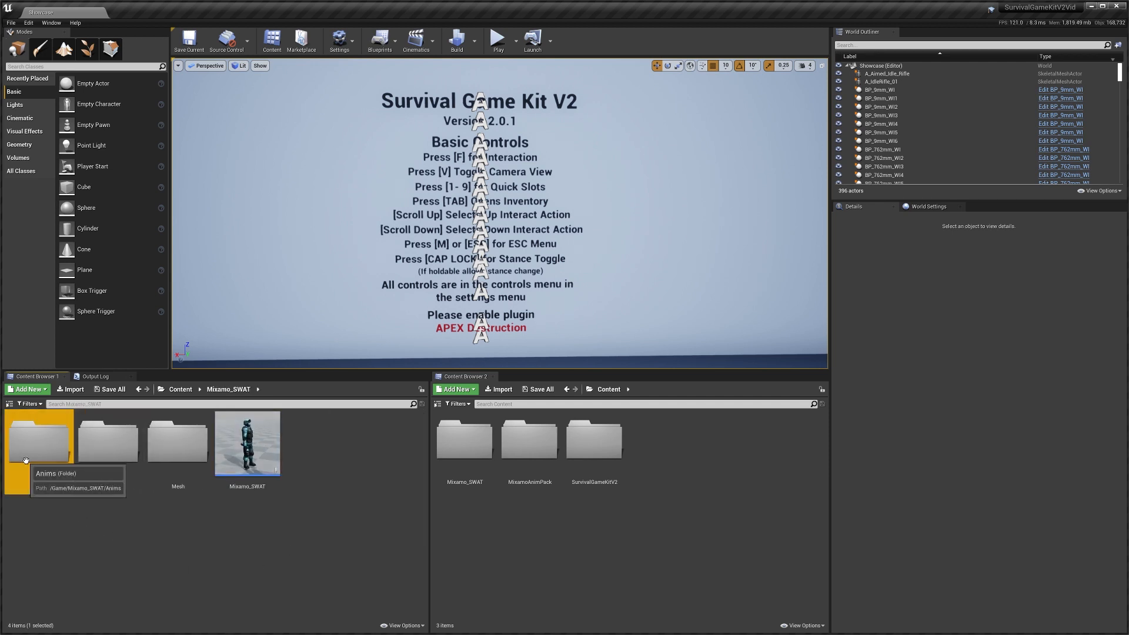
{"action": "double_click", "coordinate": [38, 442]}
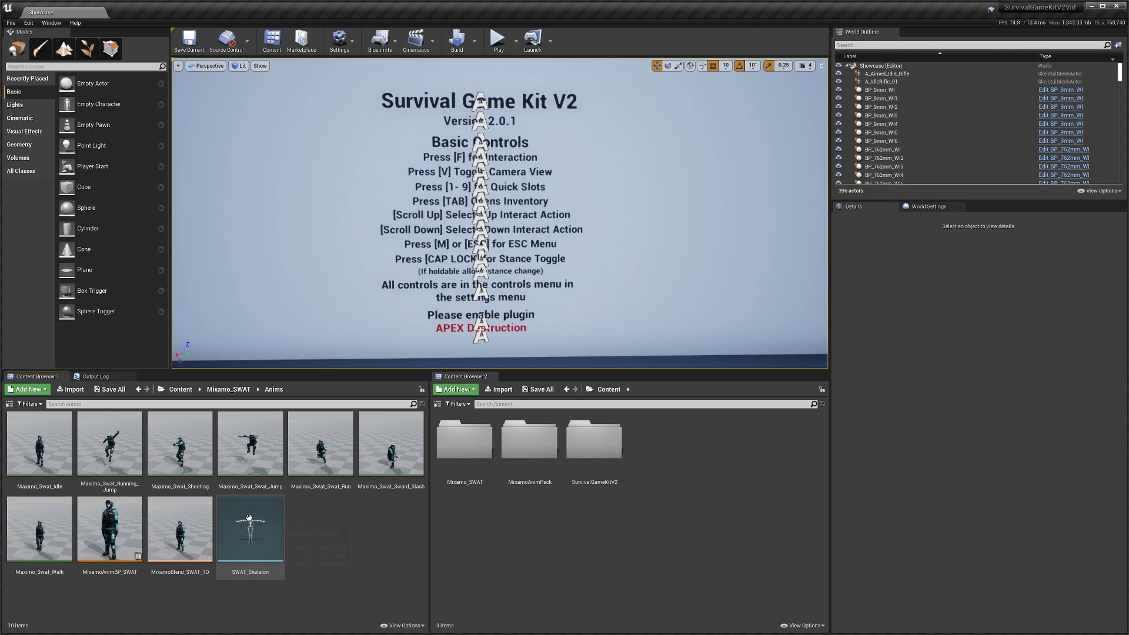
{"action": "double_click", "coordinate": [264, 534]}
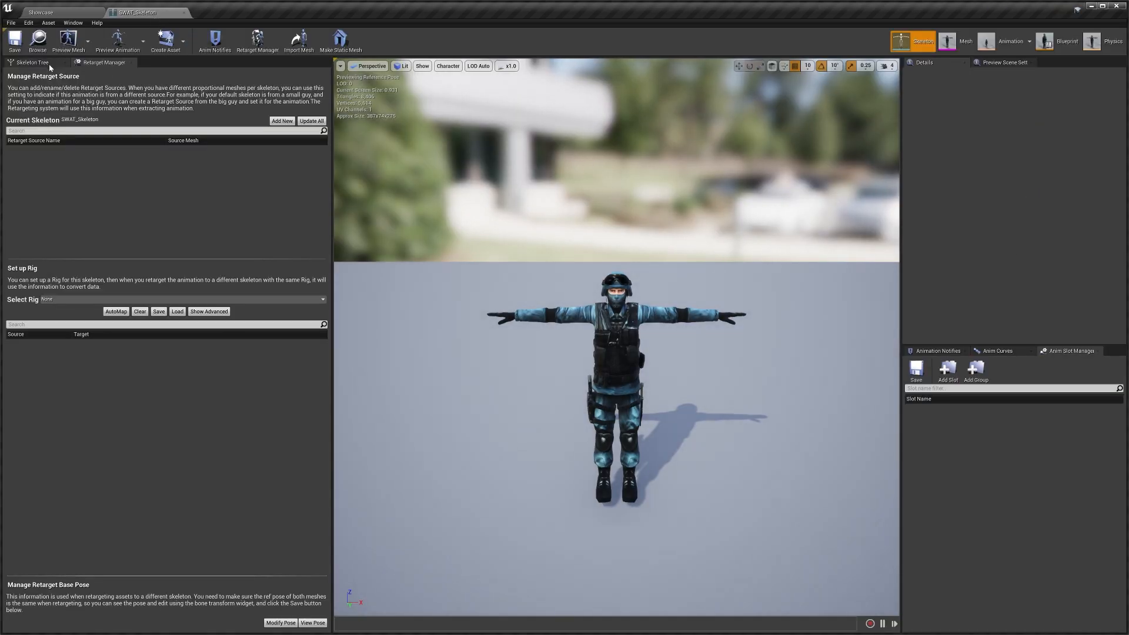
{"action": "left_click", "coordinate": [39, 62]}
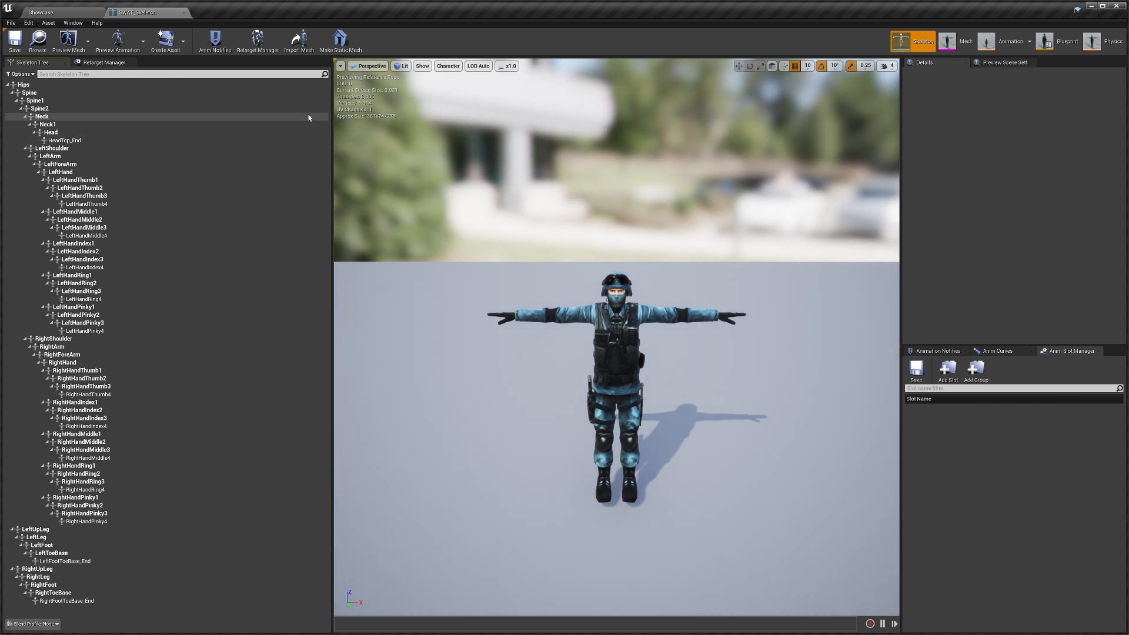
Open UE4_Mannequin_Skeleton from SurvivalGameKitV2/Meshes/Skeletal and show its skeleton tree
{"action": "left_click", "coordinate": [74, 14]}
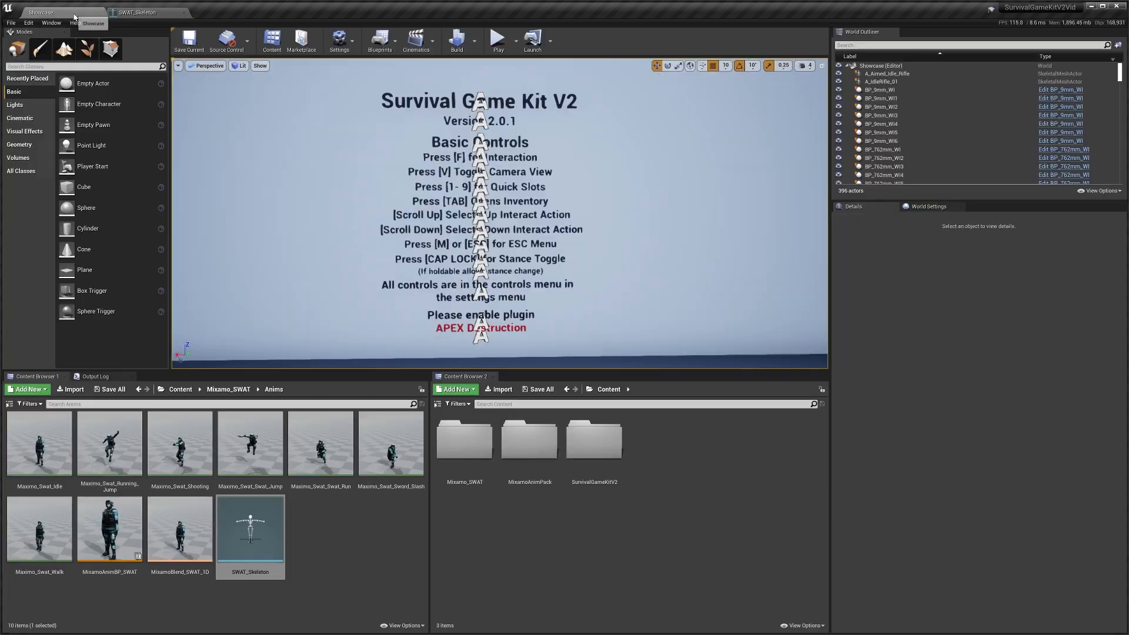
{"action": "double_click", "coordinate": [594, 438]}
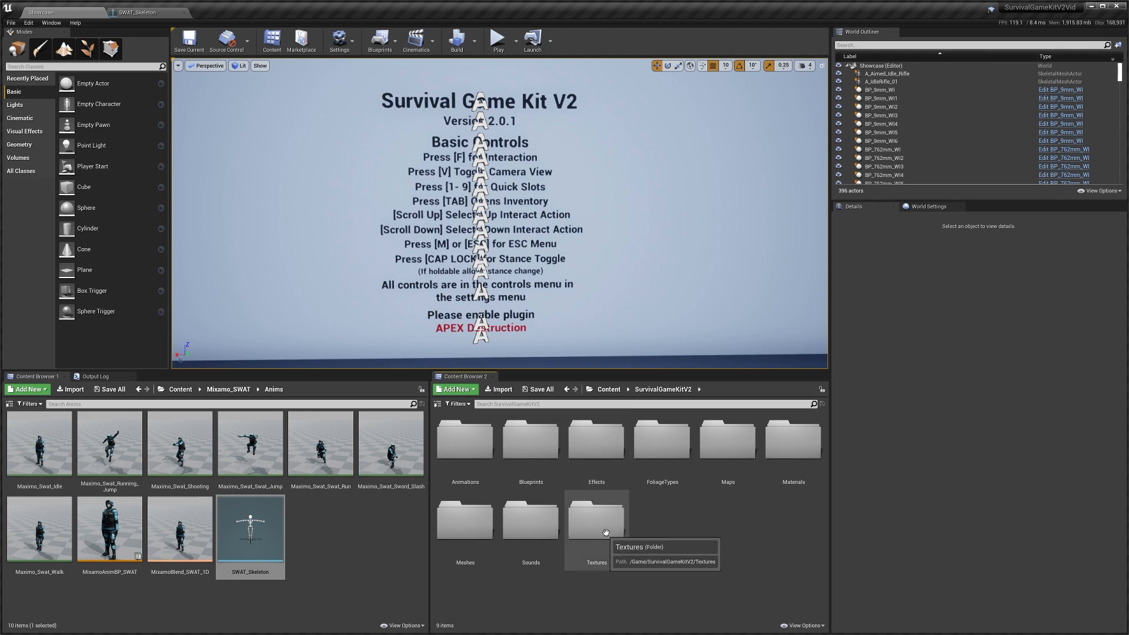
{"action": "double_click", "coordinate": [463, 519]}
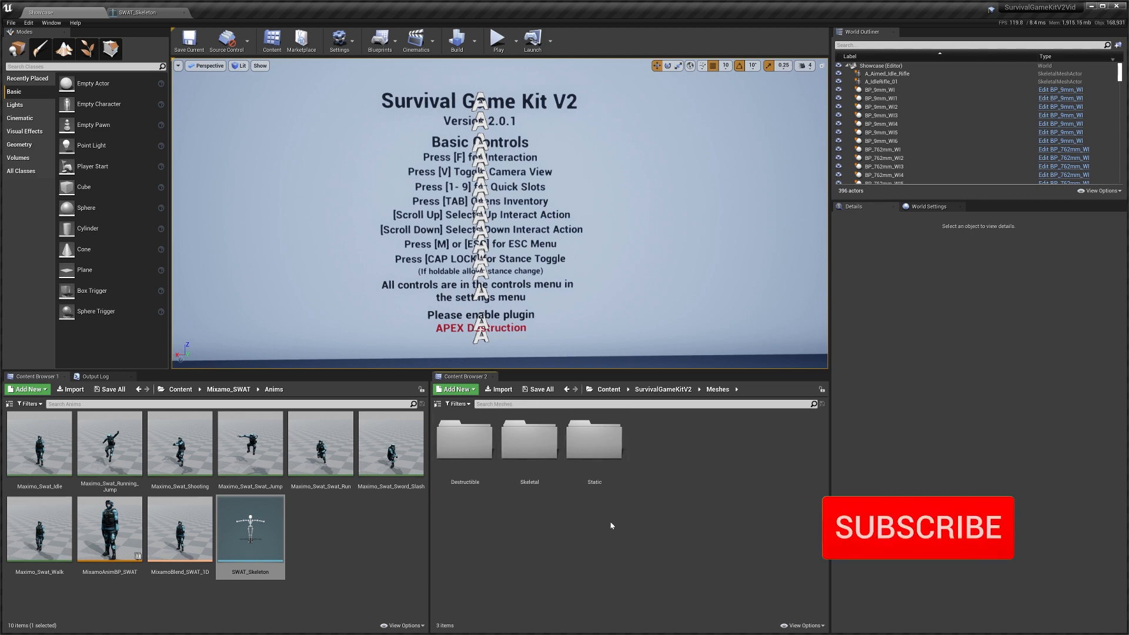
{"action": "double_click", "coordinate": [529, 441]}
{"action": "scroll", "coordinate": [792, 484], "scroll_direction": "down", "scroll_amount": 3}
{"action": "scroll", "coordinate": [792, 484], "scroll_direction": "down", "scroll_amount": 5}
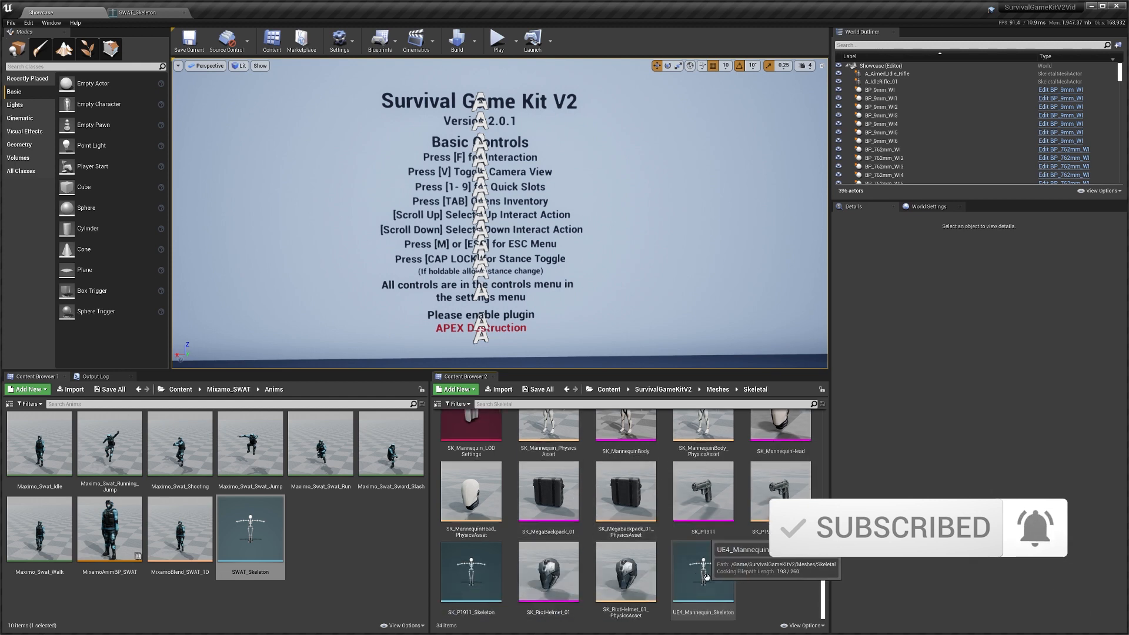
{"action": "double_click", "coordinate": [704, 574]}
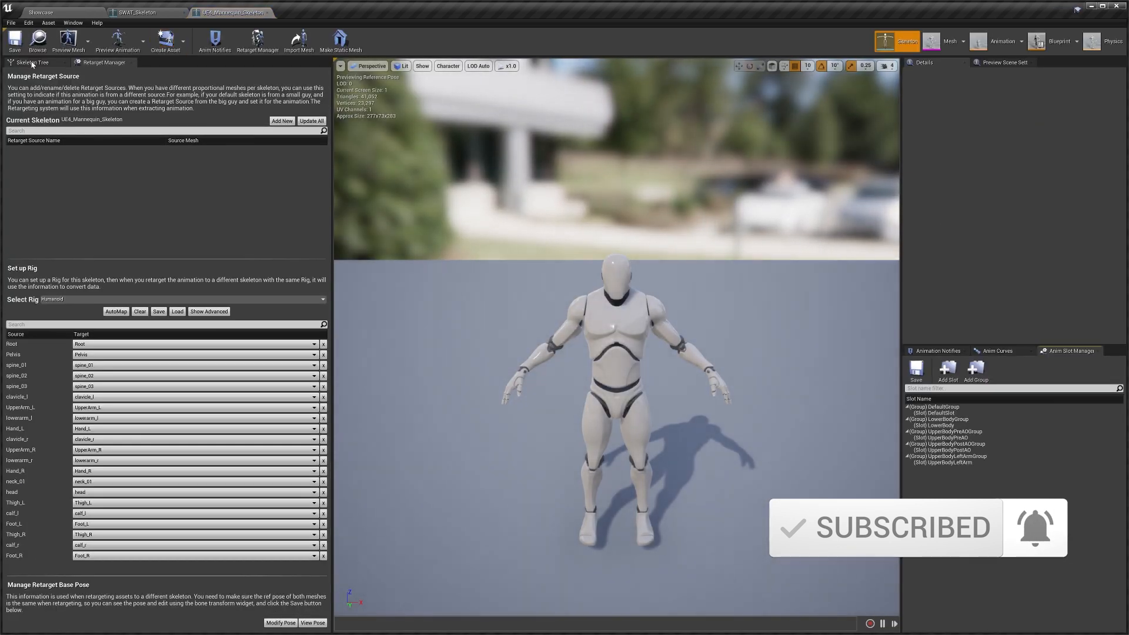
{"action": "left_click", "coordinate": [32, 62]}
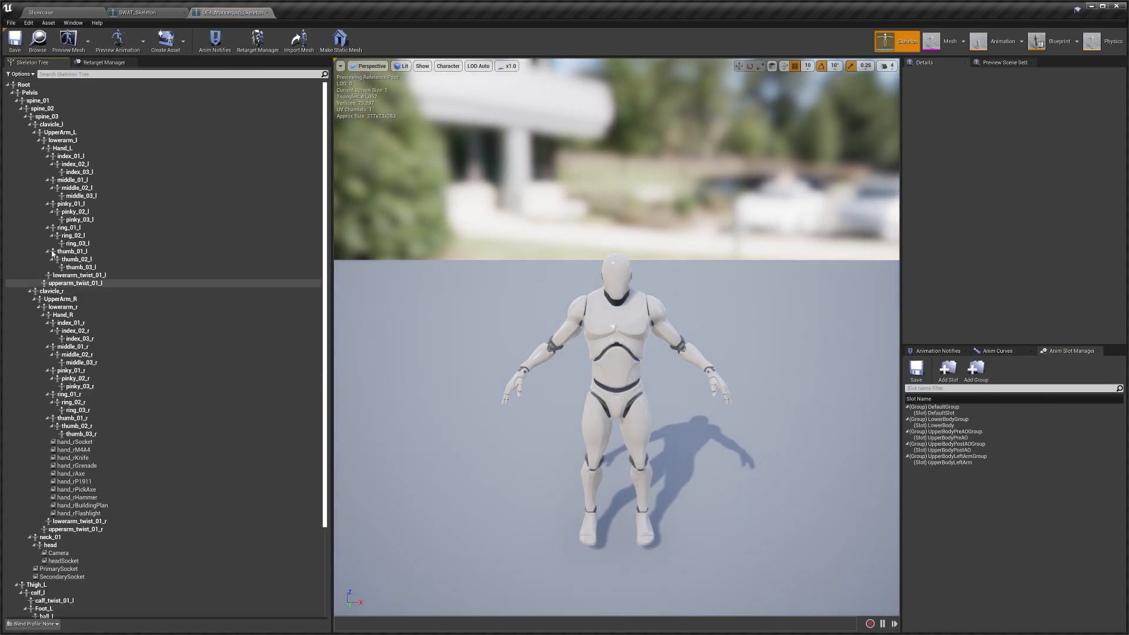
Compare the bone names and hierarchy of SWAT_Skeleton with those of UE4_Mannequin_Skeleton
{"action": "left_click", "coordinate": [150, 12]}
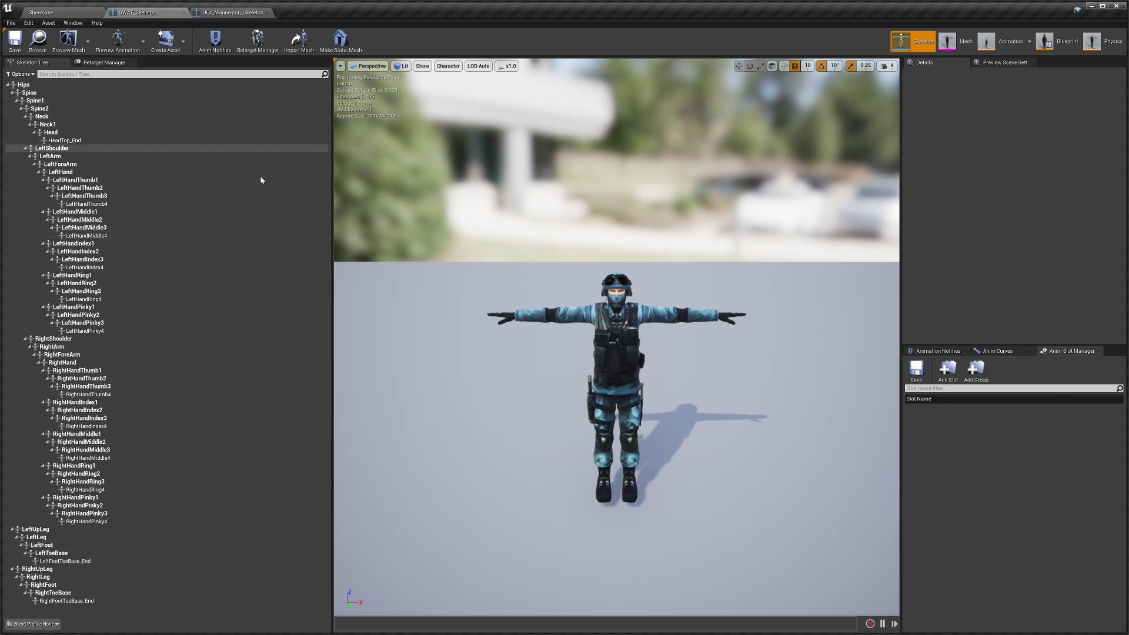
{"action": "left_click", "coordinate": [253, 13]}
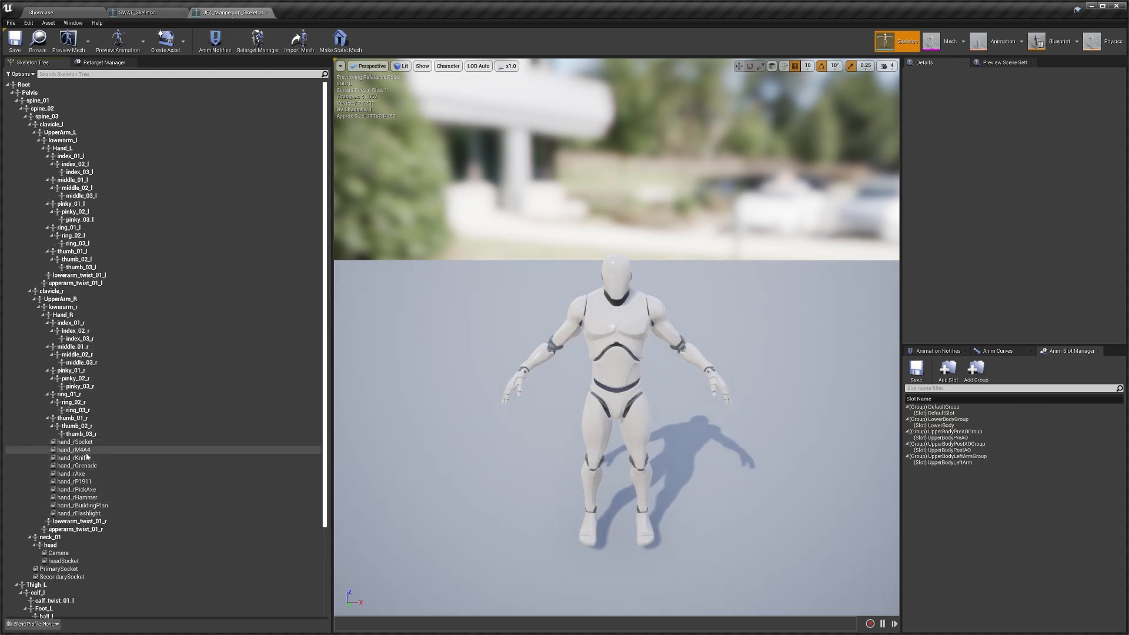
{"action": "left_click", "coordinate": [147, 12]}
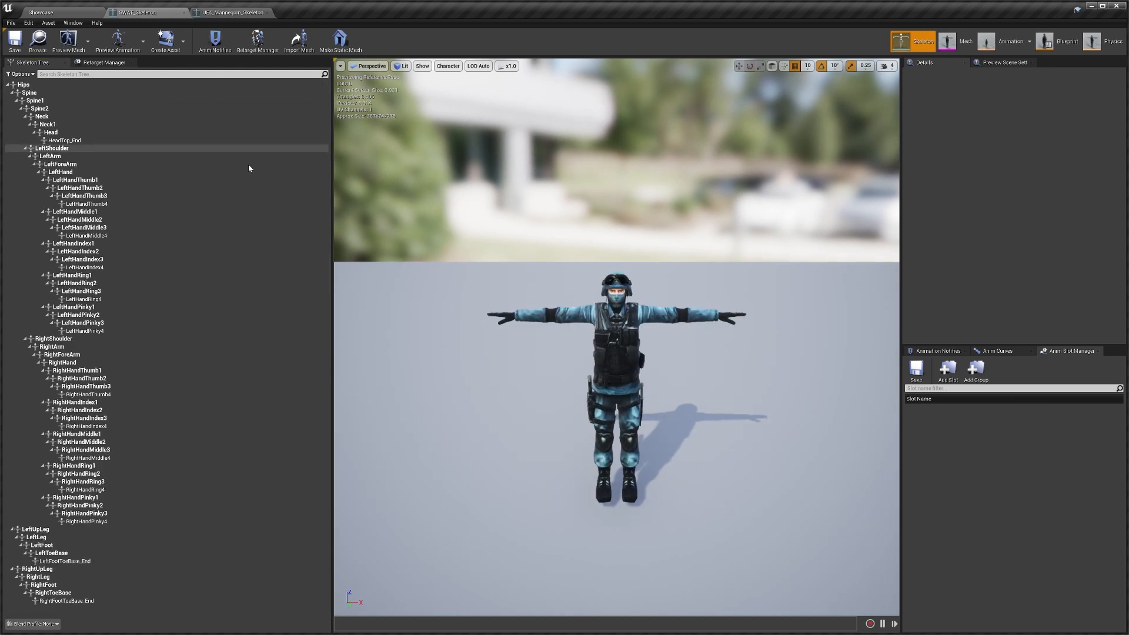
{"action": "left_click", "coordinate": [44, 13]}
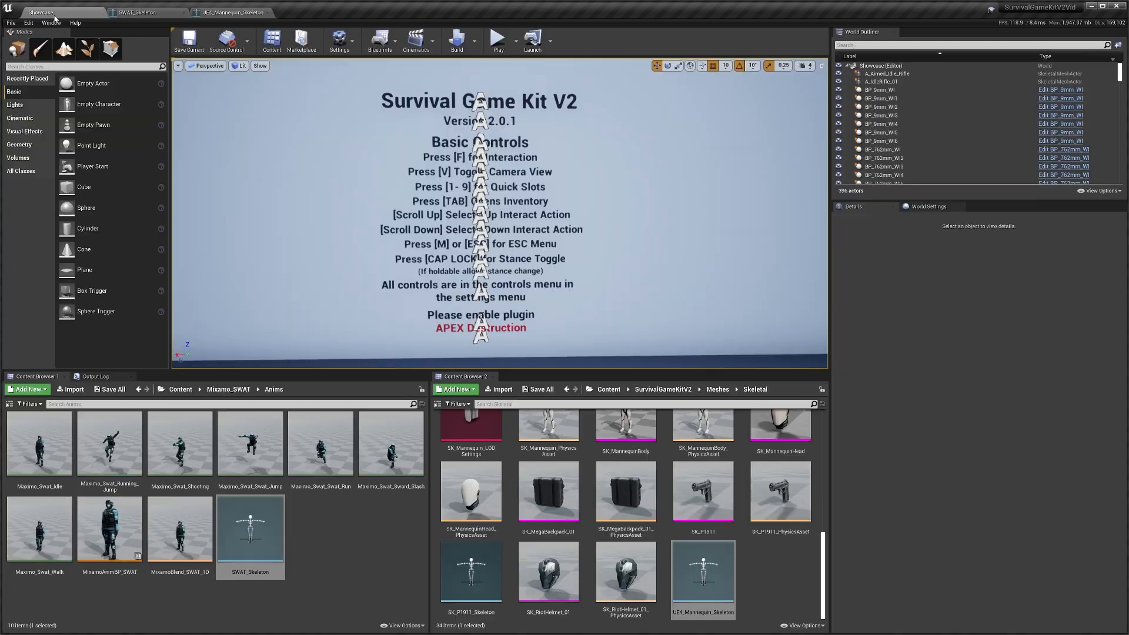
{"action": "left_click", "coordinate": [253, 527]}
{"action": "key", "text": "Delete"}
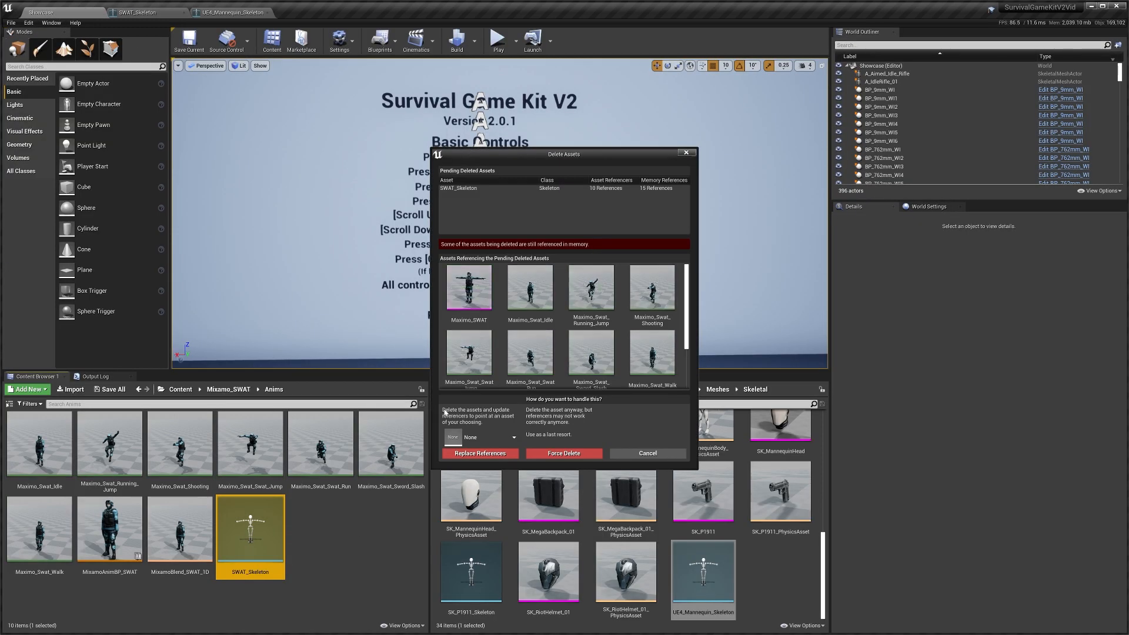
{"action": "left_click", "coordinate": [514, 436]}
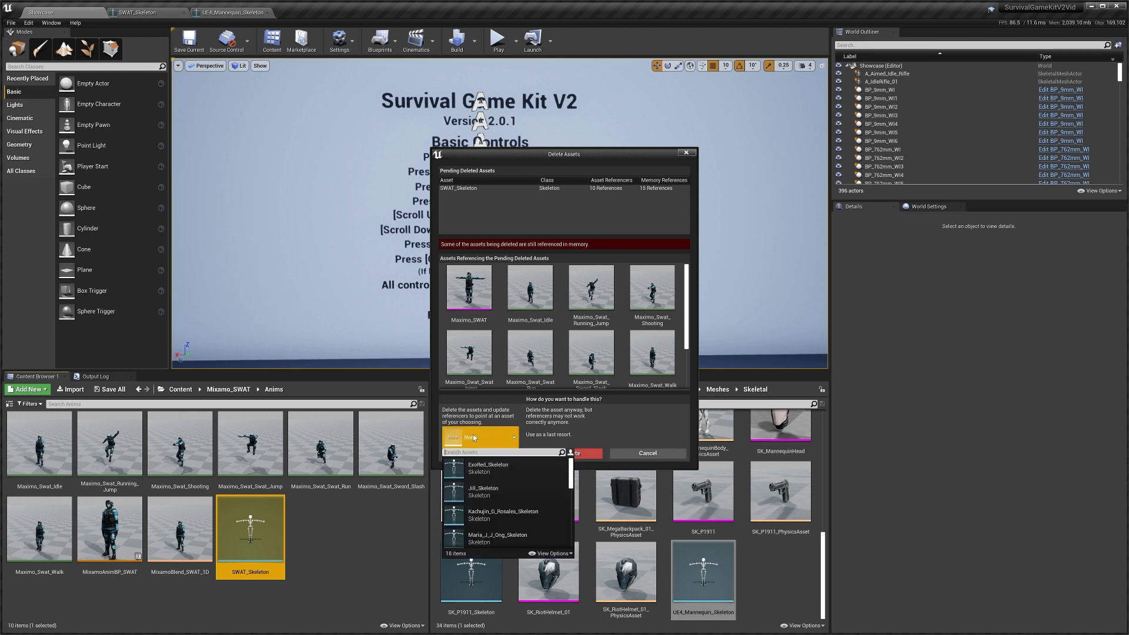
{"action": "type", "text": "mann"}
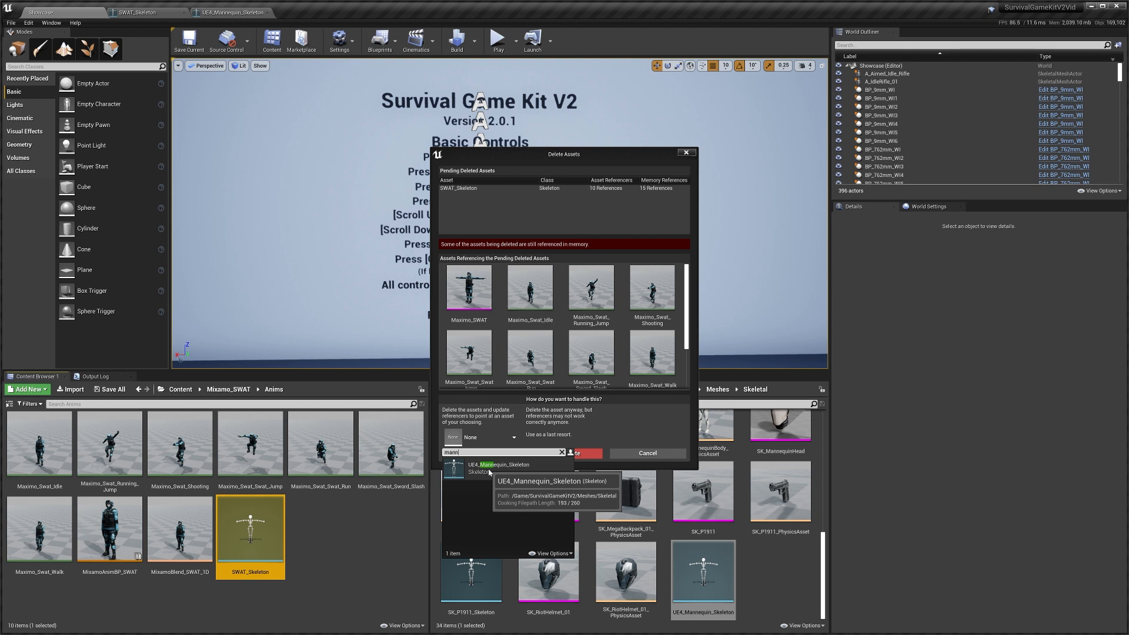
{"action": "left_click", "coordinate": [489, 469]}
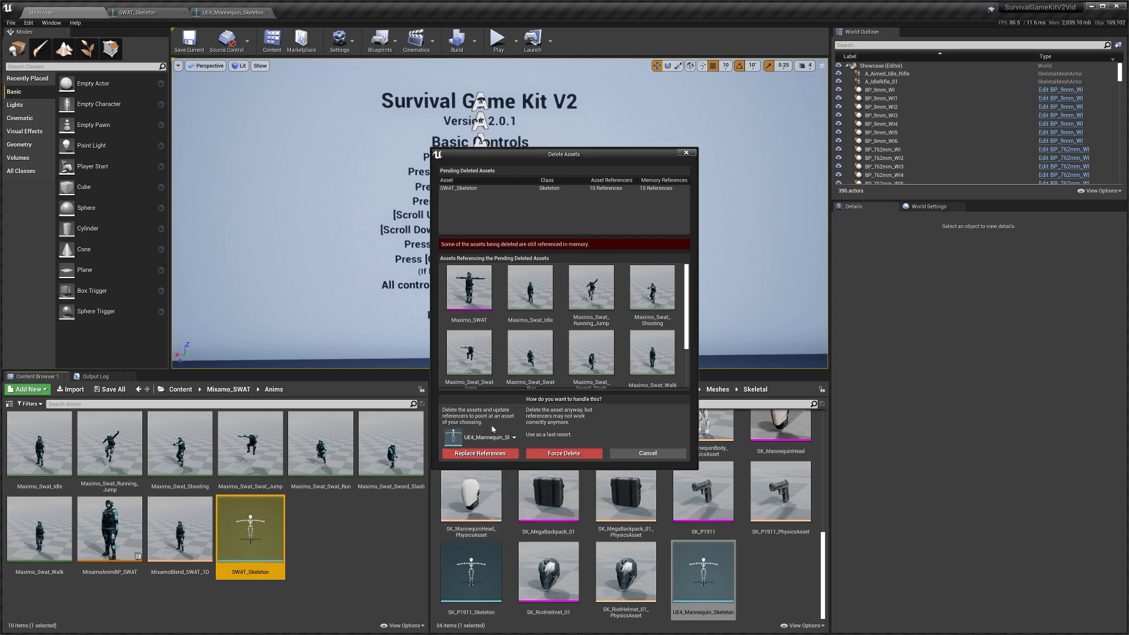
{"action": "left_click", "coordinate": [648, 453]}
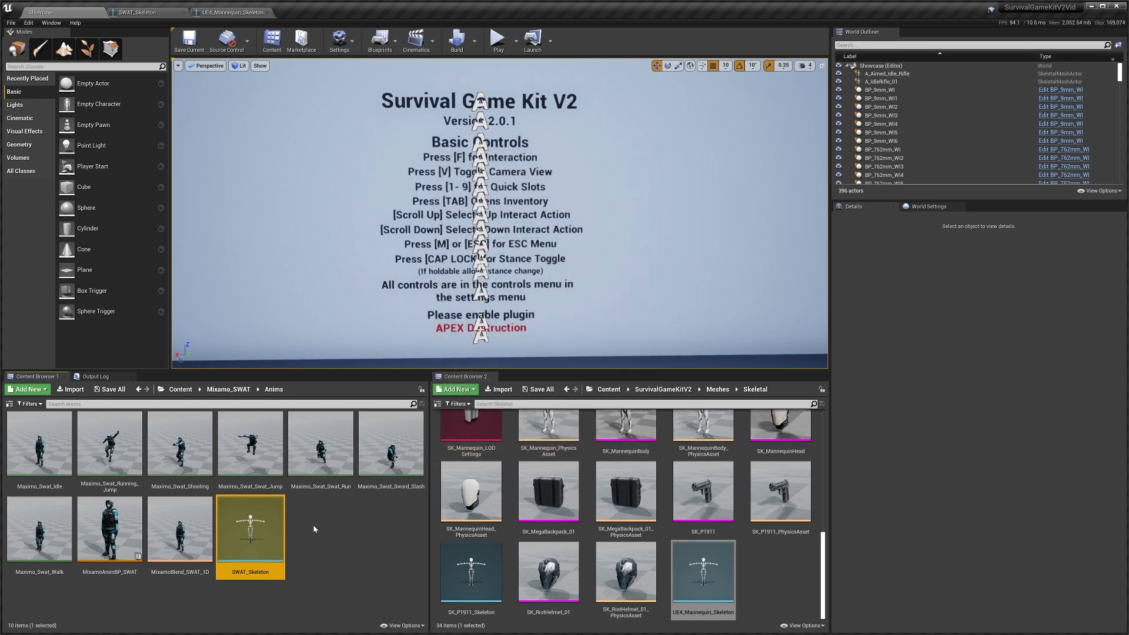
Return both content browsers to the root Content folder
{"action": "left_click", "coordinate": [229, 390]}
{"action": "left_click", "coordinate": [192, 392]}
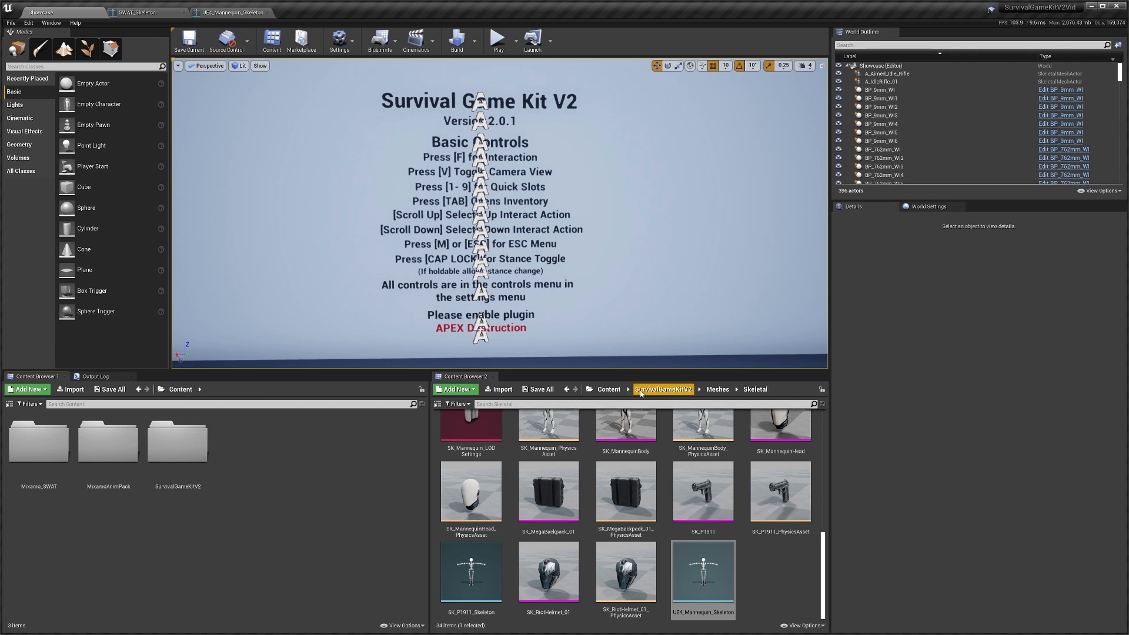
{"action": "left_click", "coordinate": [612, 390]}
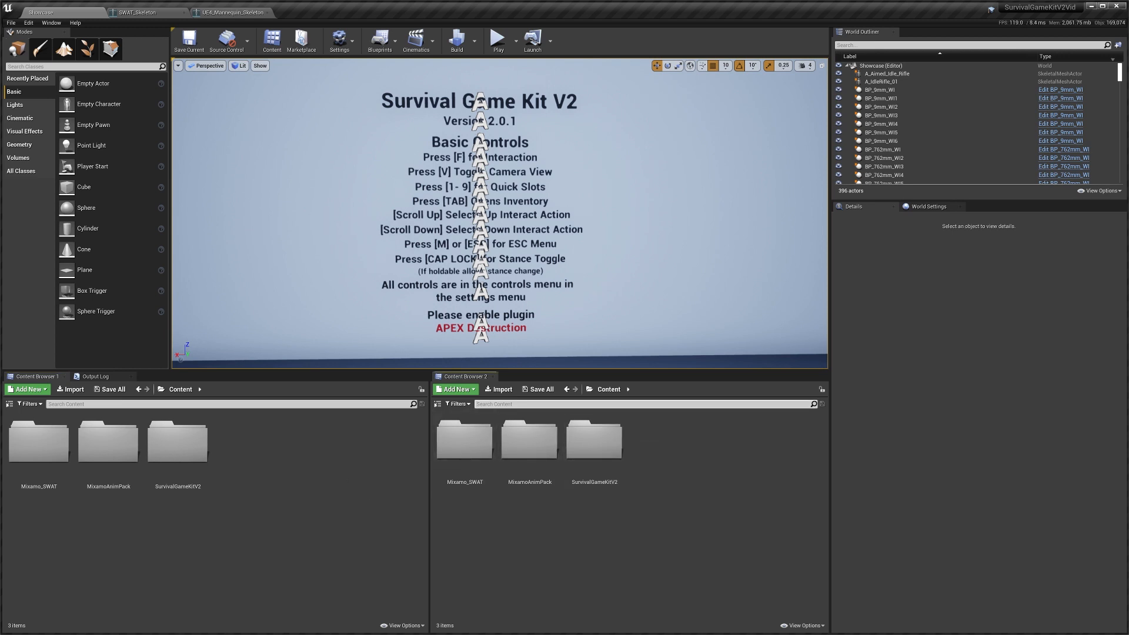
Reopen UE4_Mannequin_Skeleton from SurvivalGameKitV2/Meshes/Skeletal and bring up its retargeting settings
{"action": "double_click", "coordinate": [611, 448]}
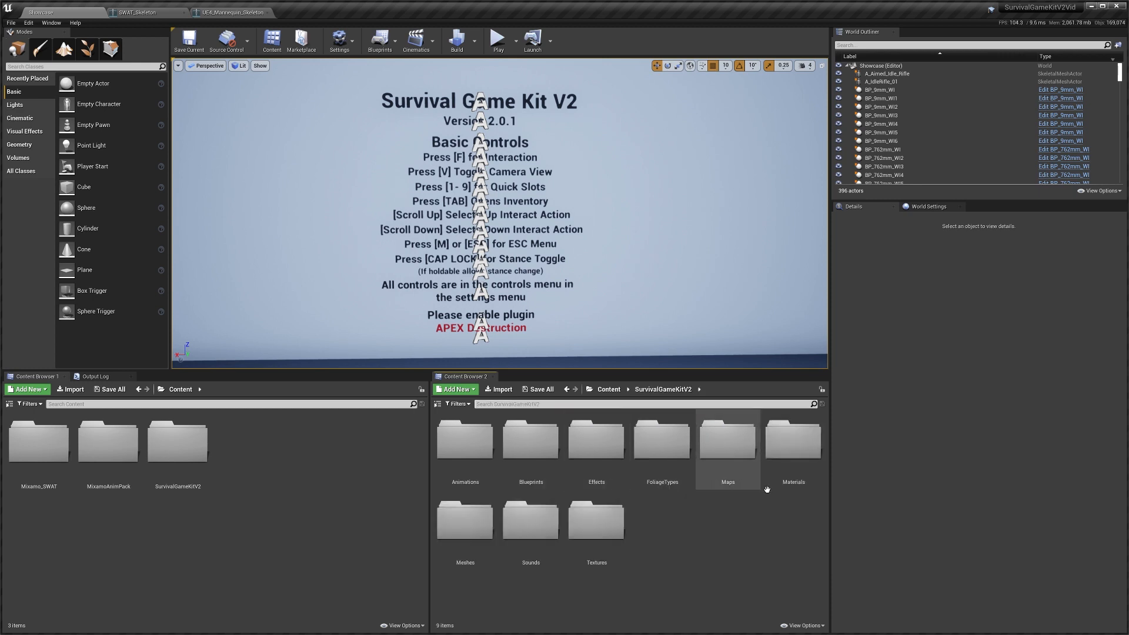
{"action": "double_click", "coordinate": [470, 523]}
{"action": "double_click", "coordinate": [529, 442]}
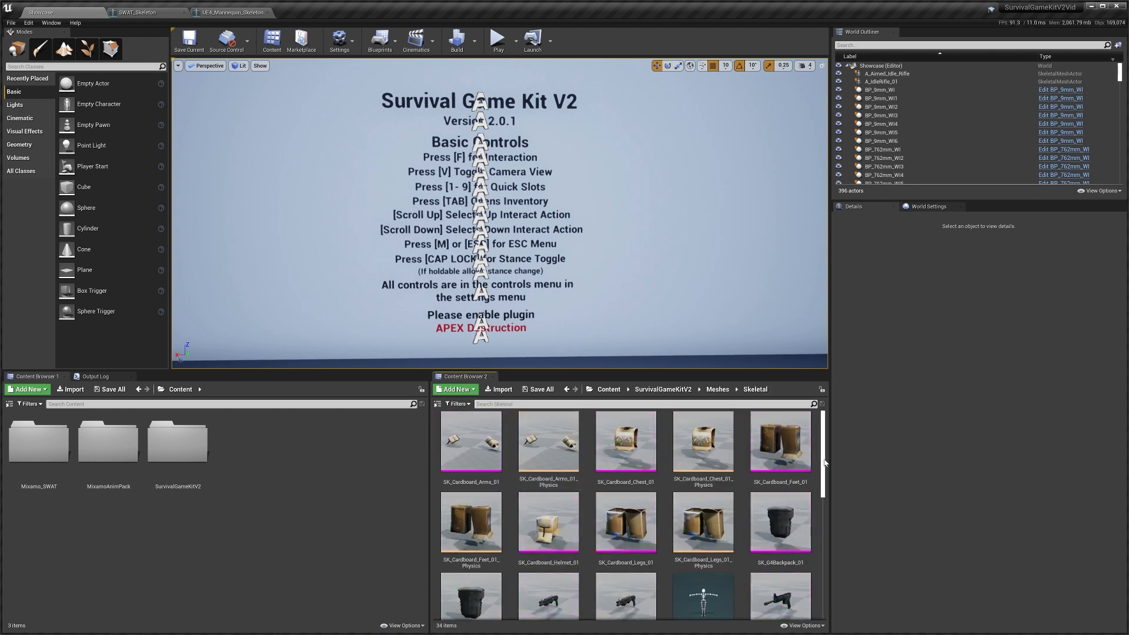
{"action": "scroll", "coordinate": [676, 559], "scroll_direction": "down", "scroll_amount": 5}
{"action": "double_click", "coordinate": [705, 574]}
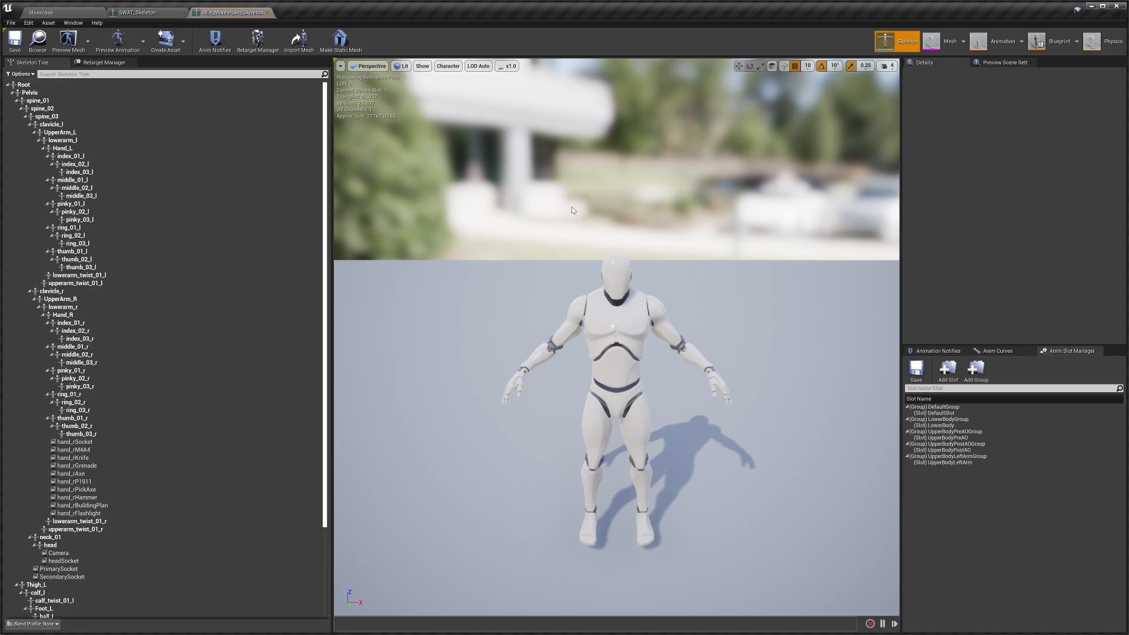
{"action": "left_click", "coordinate": [104, 63]}
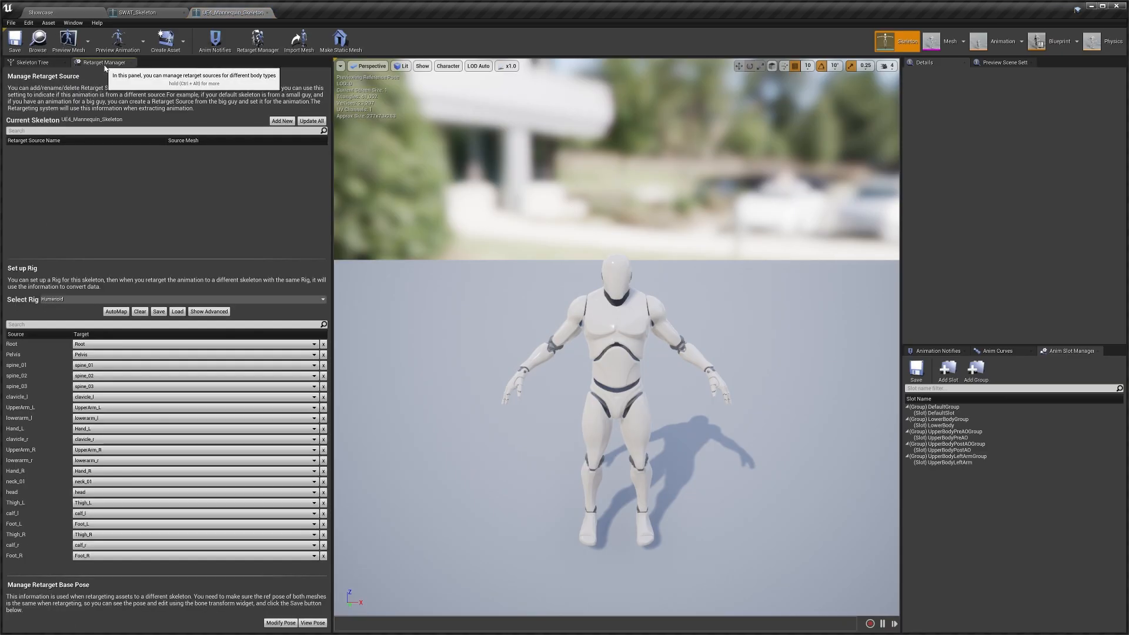
Assign the Humanoid rig to the mannequin skeleton and display its retarget base pose
{"action": "left_click", "coordinate": [83, 299]}
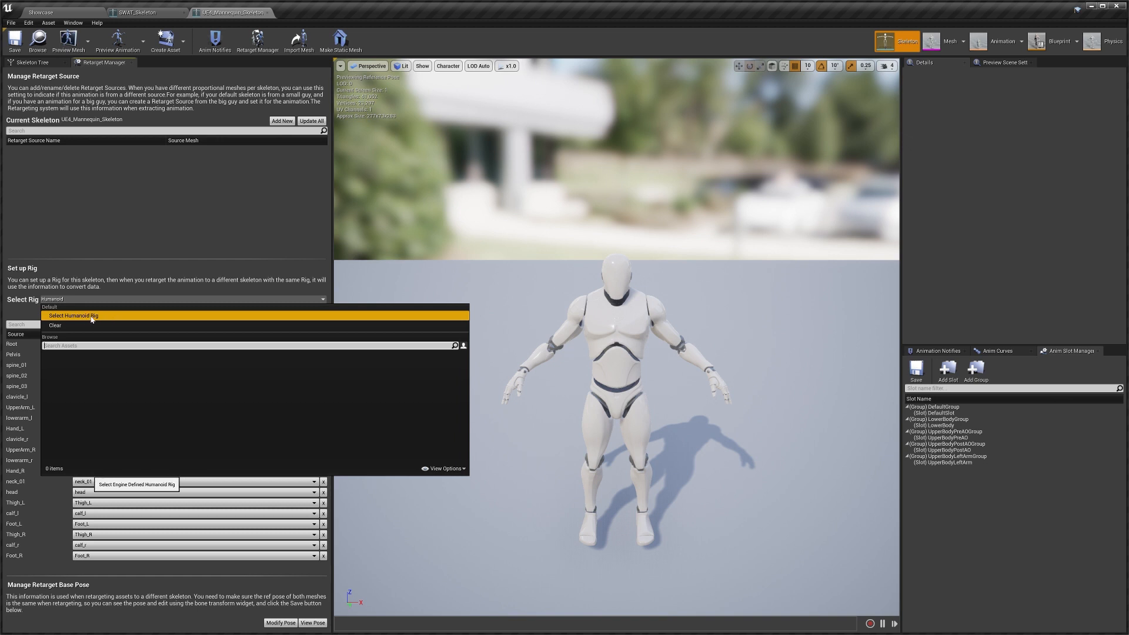
{"action": "left_click", "coordinate": [79, 317]}
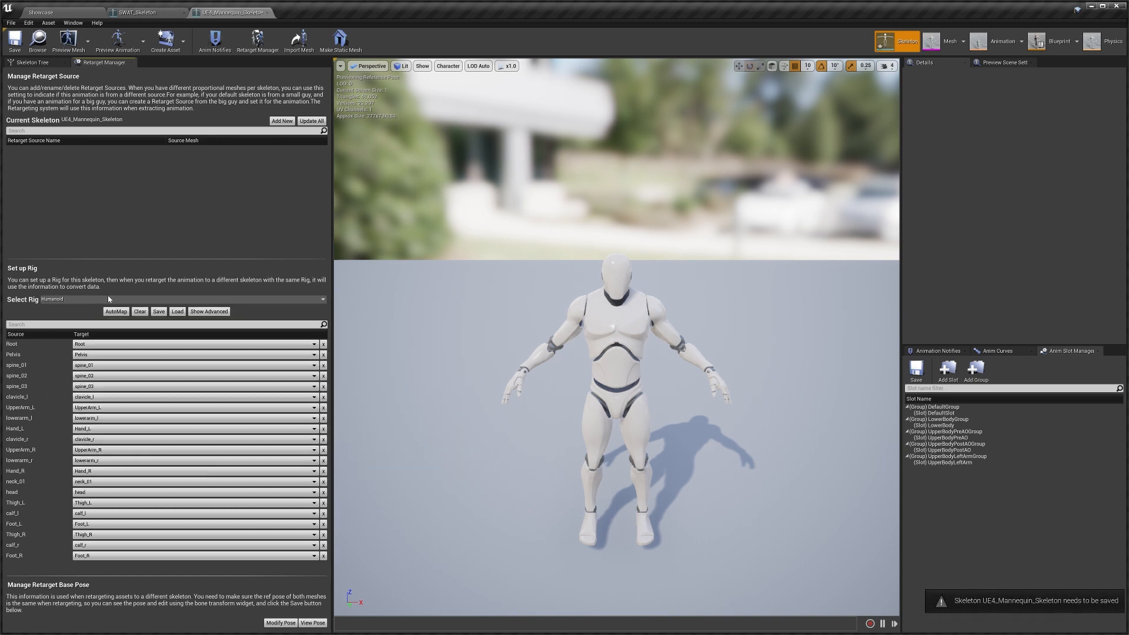
{"action": "left_click", "coordinate": [281, 623]}
{"action": "left_click", "coordinate": [312, 568]}
{"action": "left_click", "coordinate": [313, 623]}
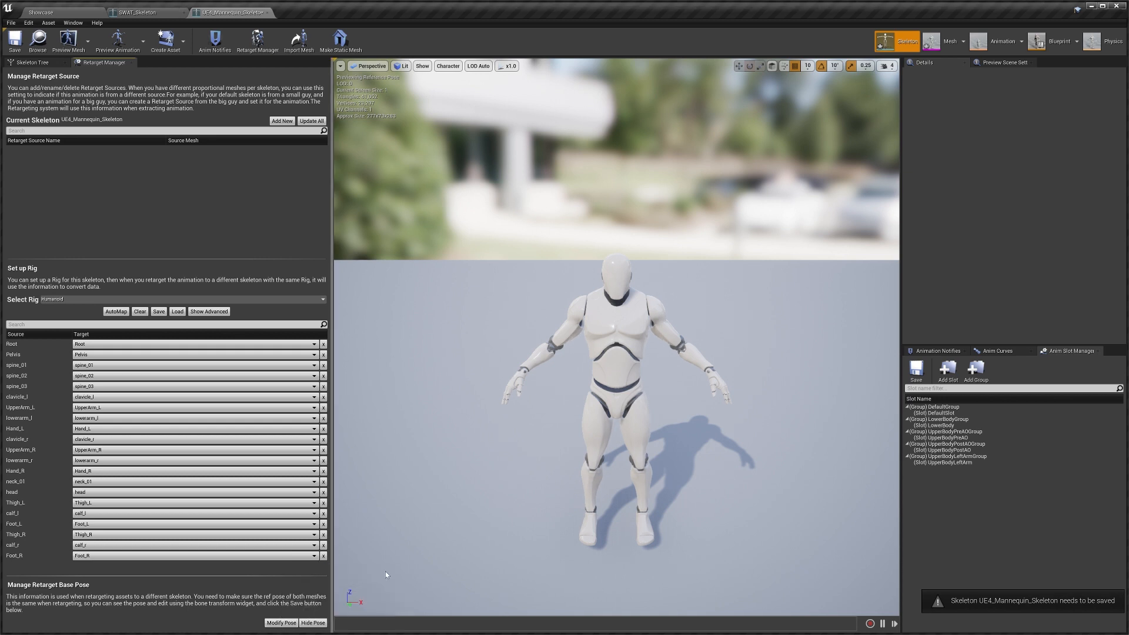
Draw the full bone hierarchy in the viewport and compare the mannequin's pose with the SWAT character's pose
{"action": "left_click", "coordinate": [448, 66]}
{"action": "mouse_move", "coordinate": [463, 104]}
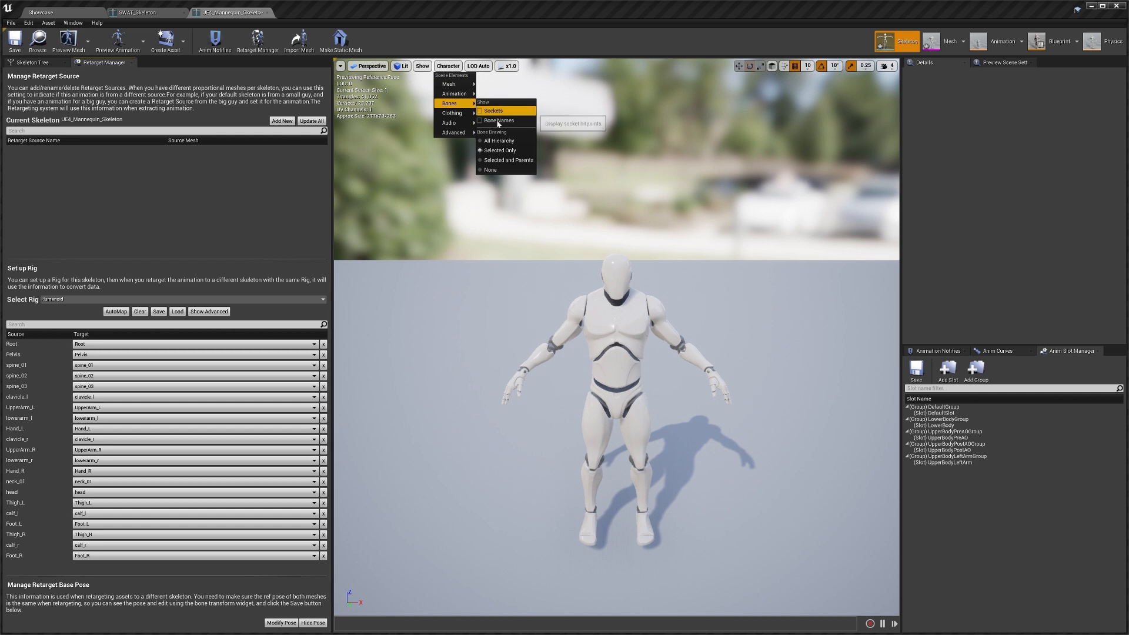
{"action": "left_click", "coordinate": [498, 141]}
{"action": "right_click_drag", "start_coordinate": [563, 357], "coordinate": [579, 376]}
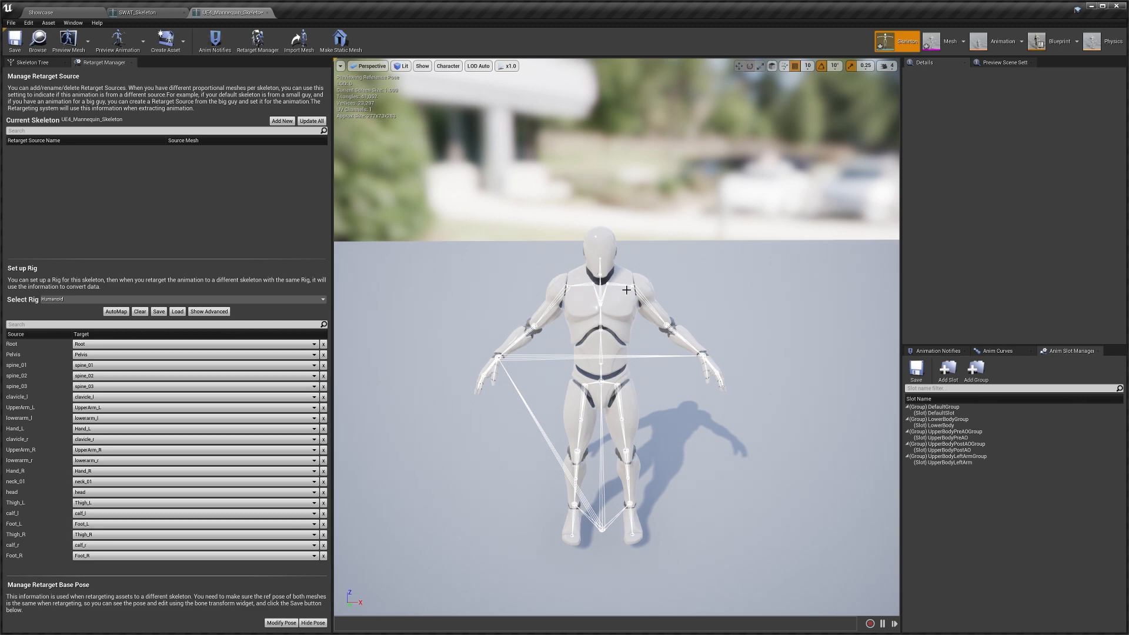
{"action": "left_click", "coordinate": [141, 14]}
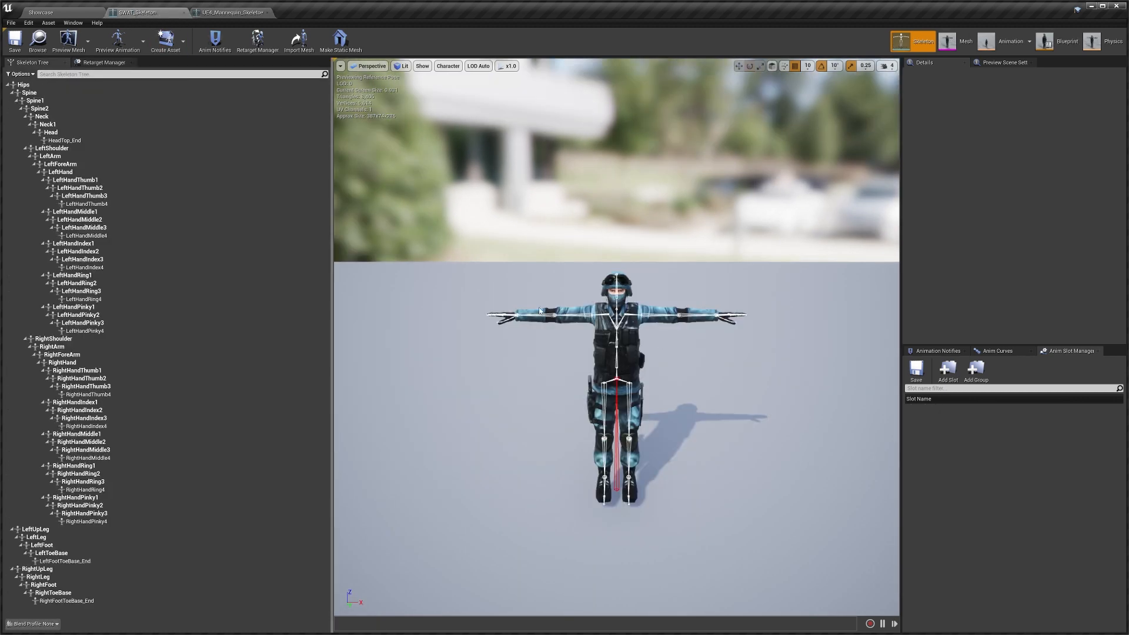
{"action": "left_click", "coordinate": [231, 14]}
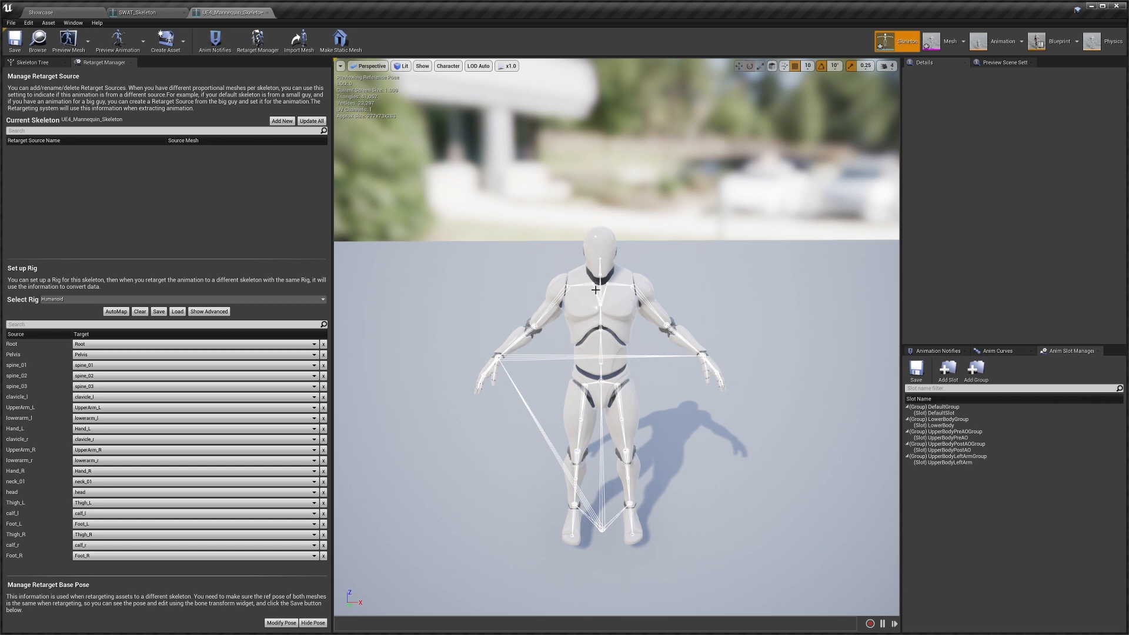
Raise the mannequin's right arm to roughly horizontal by rotating the UpperArm_R bone about 50 degrees
{"action": "left_click", "coordinate": [574, 289]}
{"action": "scroll", "coordinate": [573, 277], "scroll_direction": "up", "scroll_amount": 2}
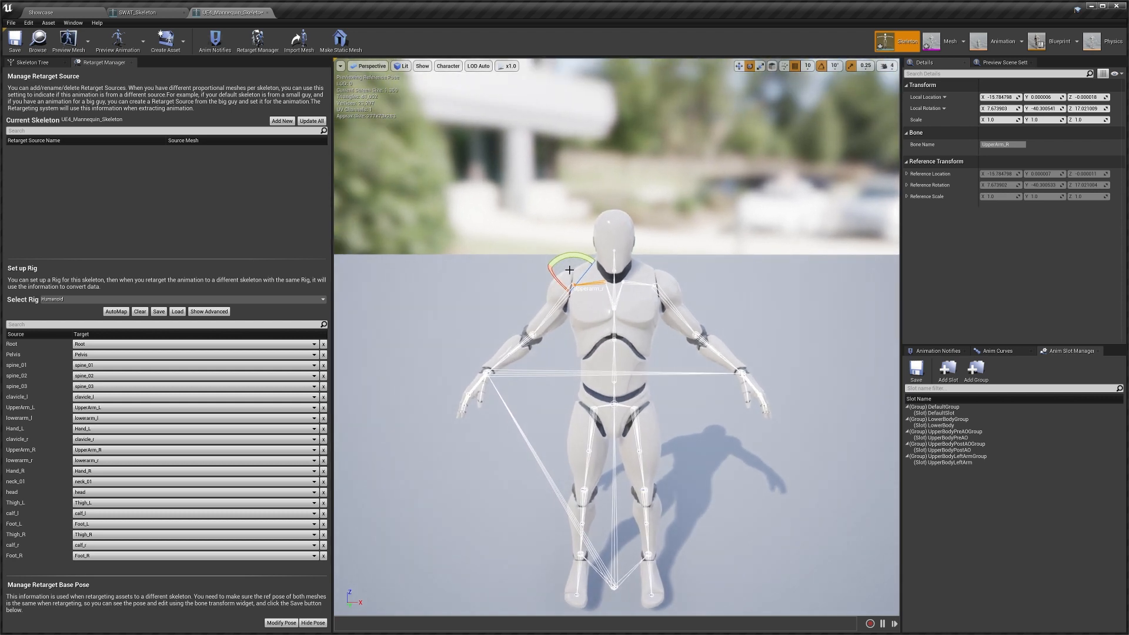
{"action": "left_click_drag", "start_coordinate": [571, 257], "coordinate": [597, 259]}
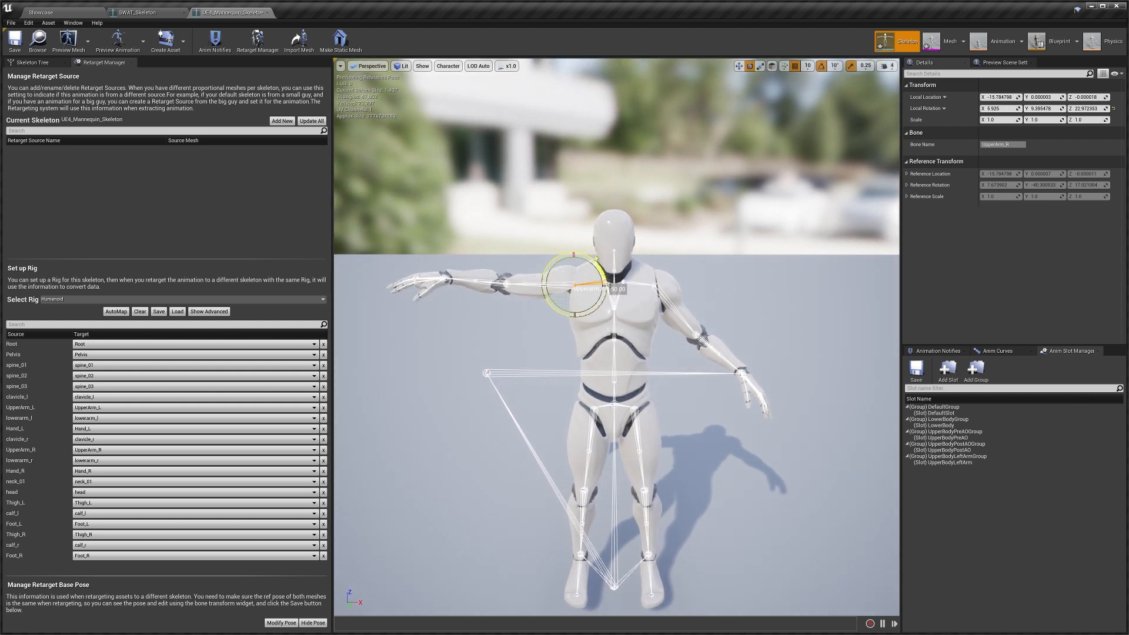
Raise the mannequin's left arm to roughly horizontal by rotating the UpperArm_L bone to match the right arm
{"action": "left_click", "coordinate": [643, 283]}
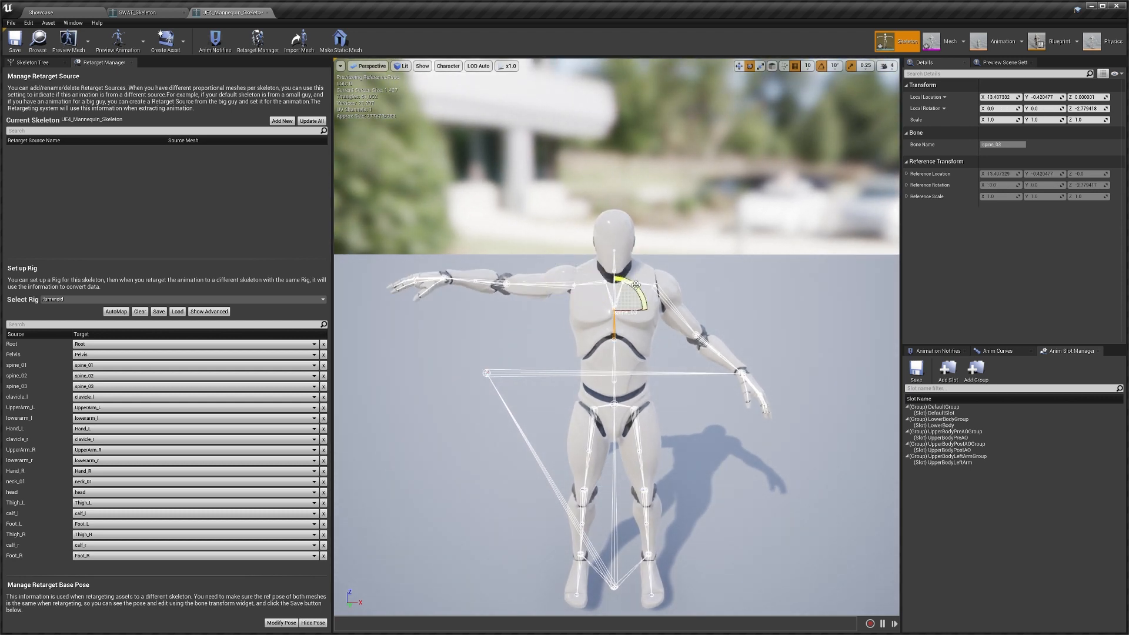
{"action": "left_click", "coordinate": [653, 287]}
{"action": "left_click_drag", "start_coordinate": [667, 258], "coordinate": [670, 313]}
Straighten the mannequin's right forearm by rotating the lowerarm_r bone about 30 degrees
{"action": "left_click_drag", "start_coordinate": [779, 303], "coordinate": [882, 321], "text": "alt"}
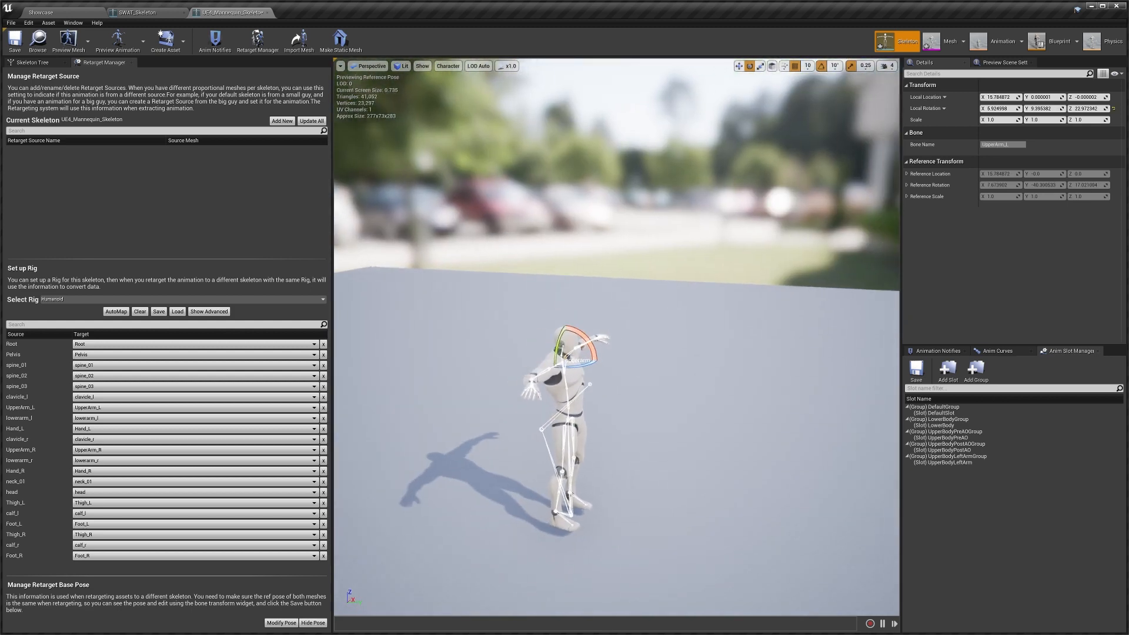
{"action": "left_click_drag", "start_coordinate": [713, 396], "coordinate": [782, 396], "text": "alt"}
{"action": "mouse_move", "coordinate": [713, 396]}
{"action": "right_mouse_down", "text": "alt"}
{"action": "mouse_move", "coordinate": [782, 353]}
{"action": "mouse_move", "coordinate": [713, 396]}
{"action": "right_mouse_up", "text": "alt"}
{"action": "left_click", "coordinate": [591, 364]}
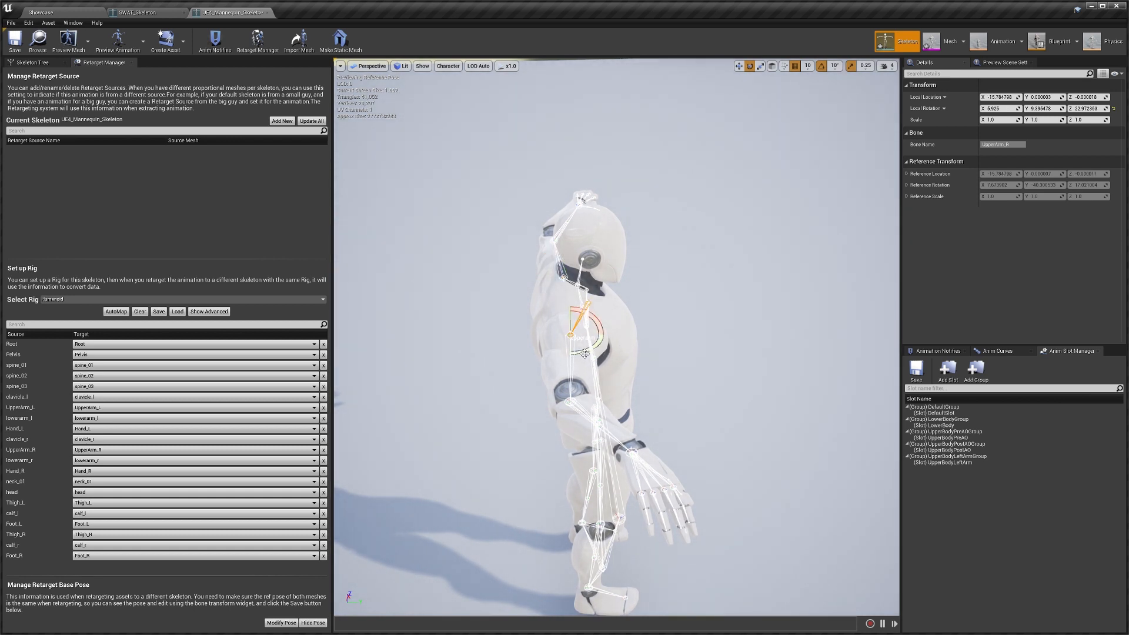
{"action": "left_click", "coordinate": [575, 410]}
{"action": "left_click_drag", "start_coordinate": [578, 416], "coordinate": [578, 458]}
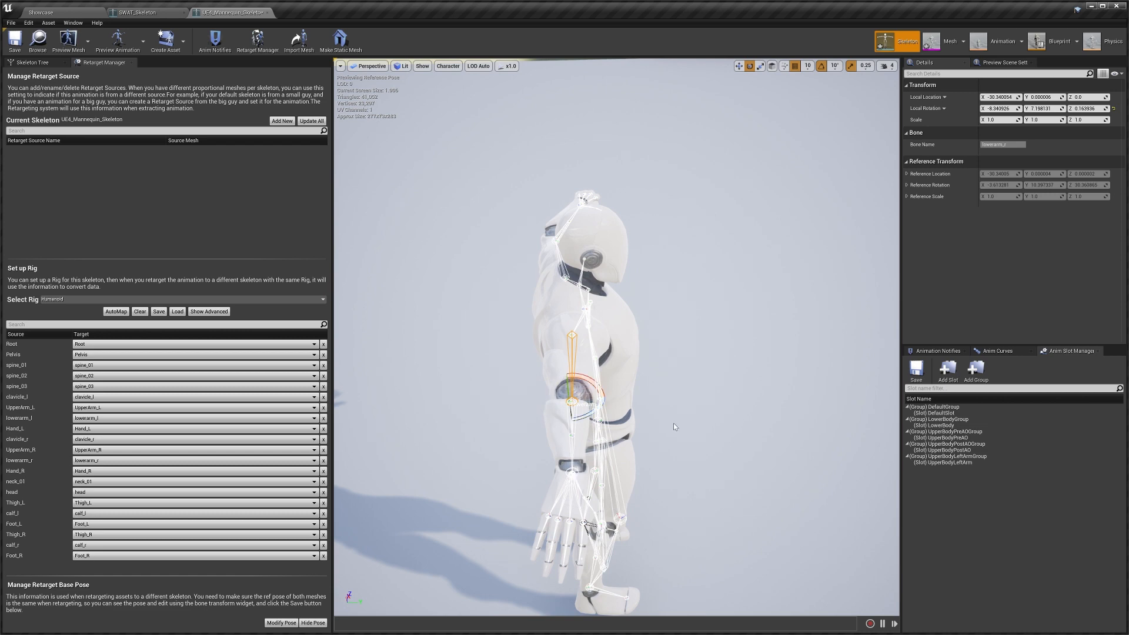
Straighten the mannequin's left forearm by rotating the lowerarm_l bone until it lines up with the upper arm
{"action": "right_click_drag", "start_coordinate": [676, 427], "coordinate": [541, 459]}
{"action": "right_click_drag", "start_coordinate": [608, 310], "coordinate": [700, 364]}
{"action": "left_click", "coordinate": [594, 306]}
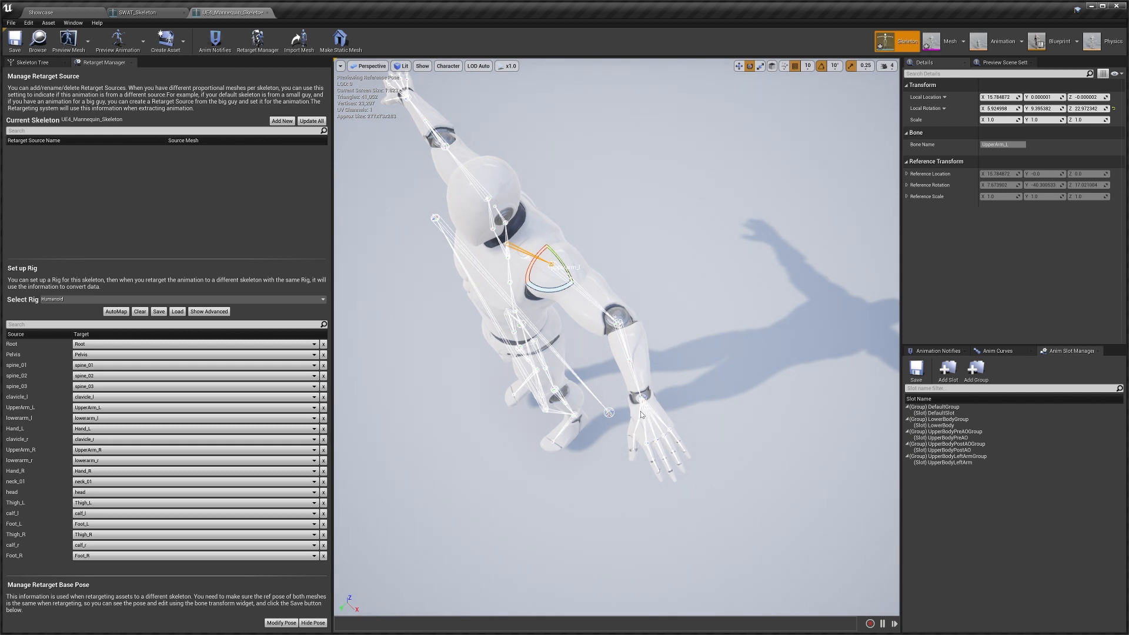
{"action": "right_click_drag", "start_coordinate": [599, 306], "coordinate": [600, 306]}
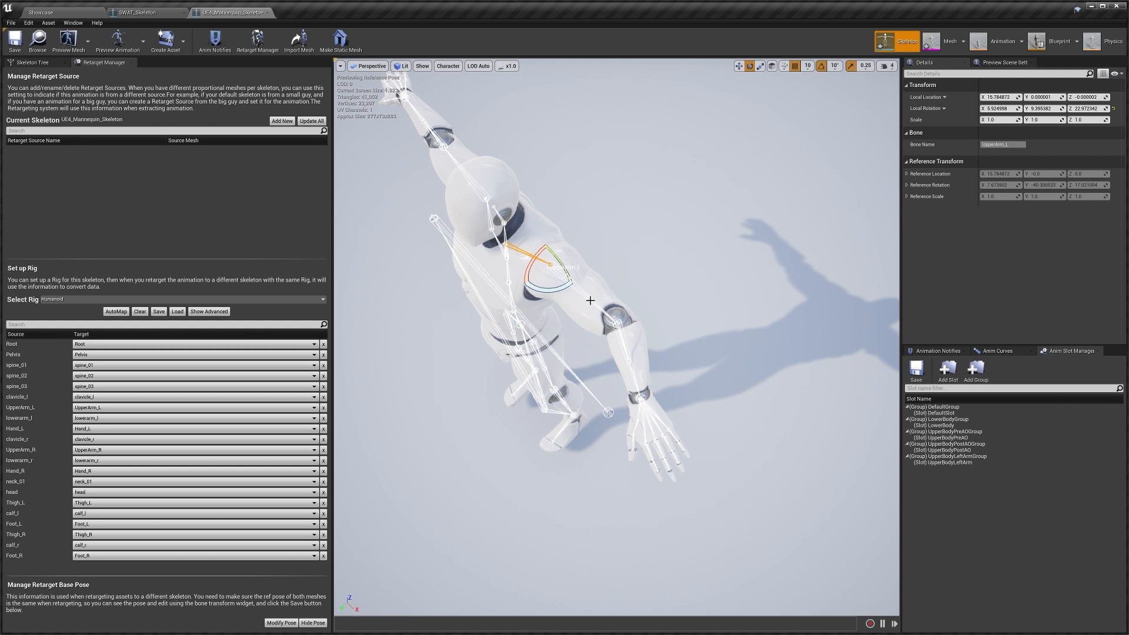
{"action": "scroll", "coordinate": [584, 294], "scroll_direction": "up", "scroll_amount": 2}
{"action": "left_click", "coordinate": [585, 298]}
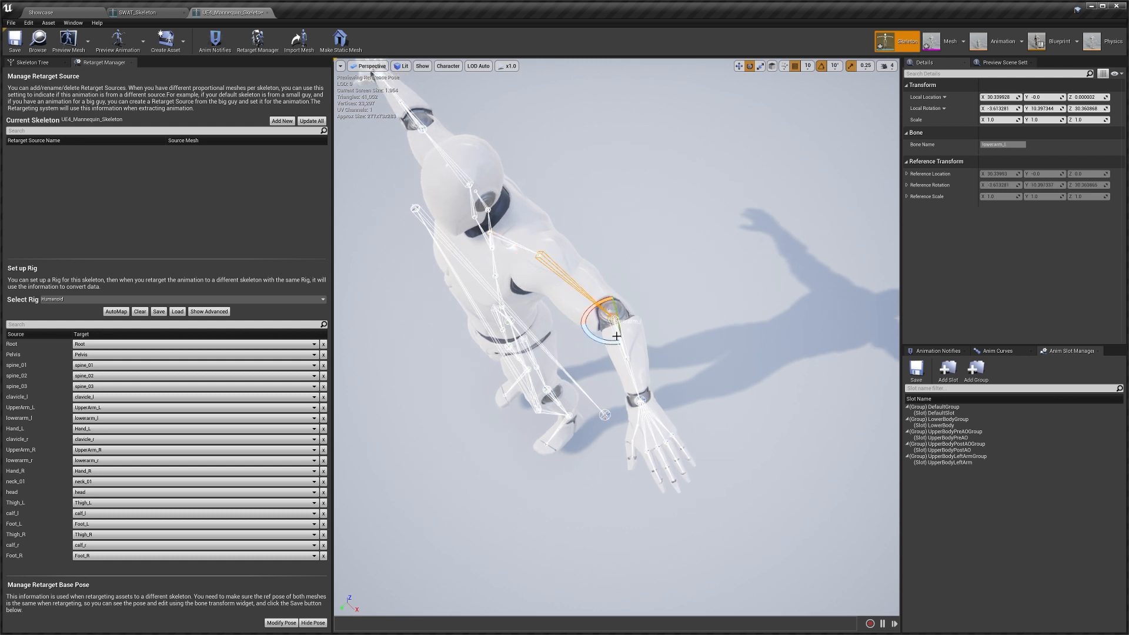
{"action": "left_click_drag", "start_coordinate": [585, 302], "coordinate": [623, 347]}
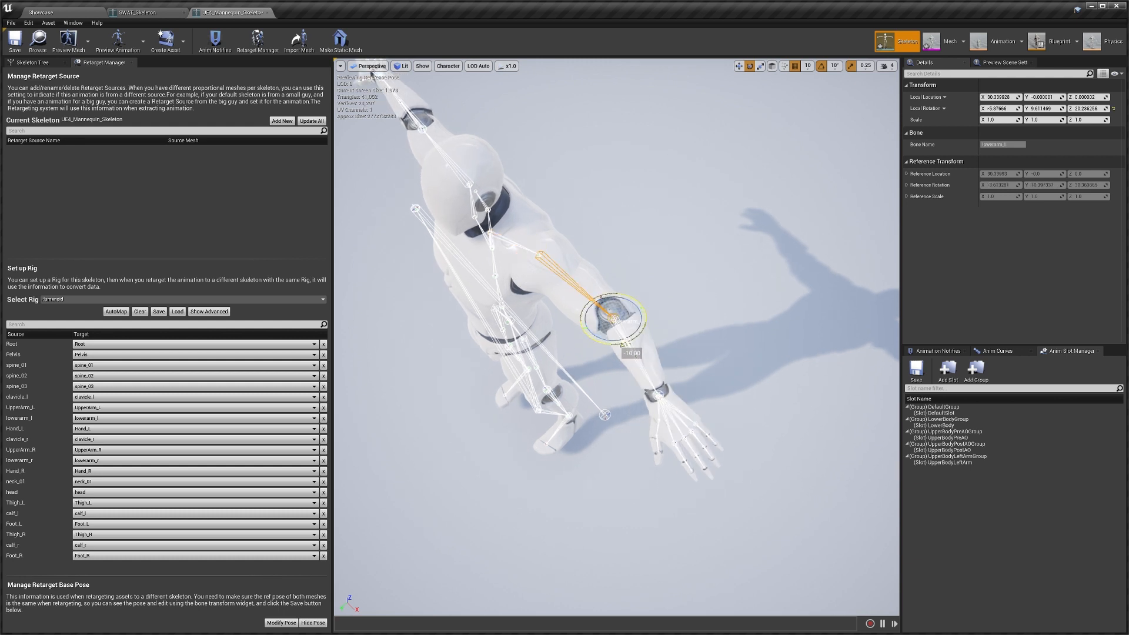
{"action": "mouse_move", "coordinate": [625, 343]}
{"action": "right_mouse_down"}
{"action": "mouse_move", "coordinate": [583, 300]}
{"action": "mouse_move", "coordinate": [612, 306]}
{"action": "mouse_move", "coordinate": [629, 336]}
{"action": "right_mouse_up"}
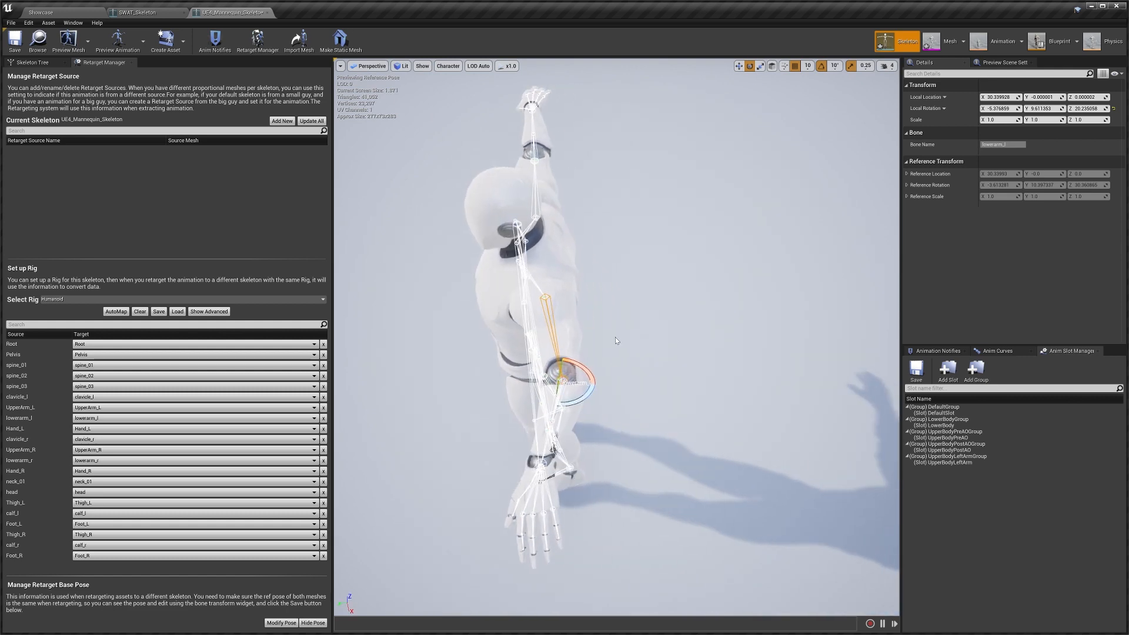
{"action": "left_click_drag", "start_coordinate": [576, 403], "coordinate": [619, 324]}
Level the mannequin's right forearm by rotating the lowerarm_r bone about 10 degrees in the front view
{"action": "left_click_drag", "start_coordinate": [611, 271], "coordinate": [679, 306]}
{"action": "middle_click_drag", "start_coordinate": [679, 305], "coordinate": [422, 305]}
{"action": "left_click", "coordinate": [663, 299]}
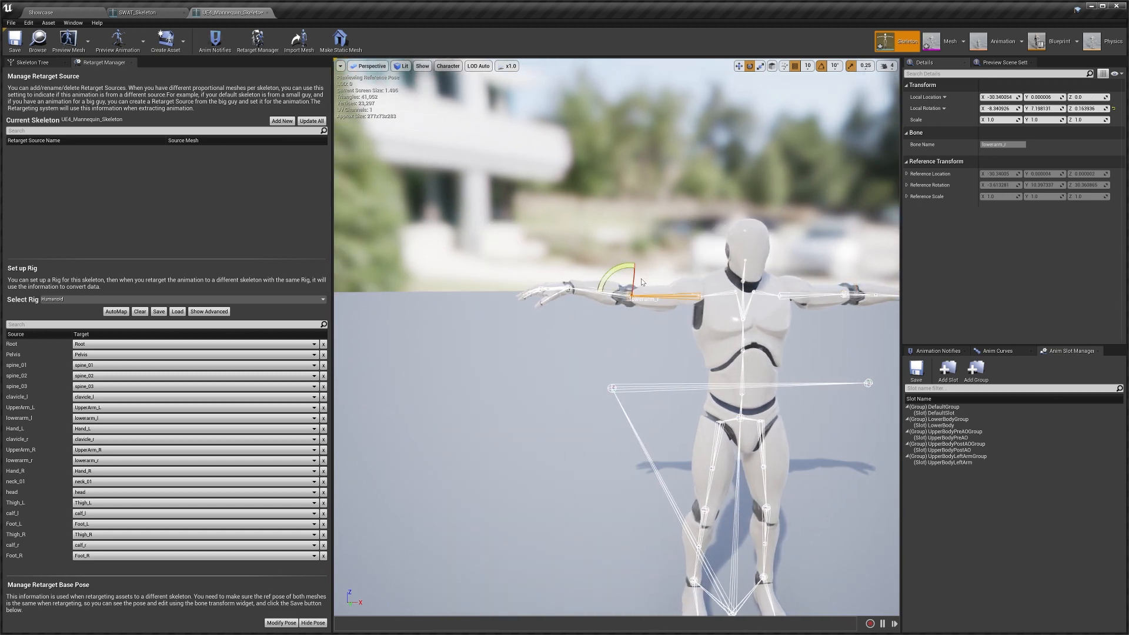
{"action": "left_click_drag", "start_coordinate": [625, 267], "coordinate": [597, 284]}
Check the adjusted T-pose and store it as the mannequin's retarget base pose
{"action": "middle_click_drag", "start_coordinate": [598, 285], "coordinate": [824, 284]}
{"action": "left_click_drag", "start_coordinate": [824, 284], "coordinate": [846, 277], "text": "alt"}
{"action": "right_click_drag", "start_coordinate": [847, 276], "coordinate": [705, 286], "text": "alt"}
{"action": "left_click_drag", "start_coordinate": [705, 285], "coordinate": [729, 286], "text": "alt"}
{"action": "right_click_drag", "start_coordinate": [729, 286], "coordinate": [761, 286], "text": "alt"}
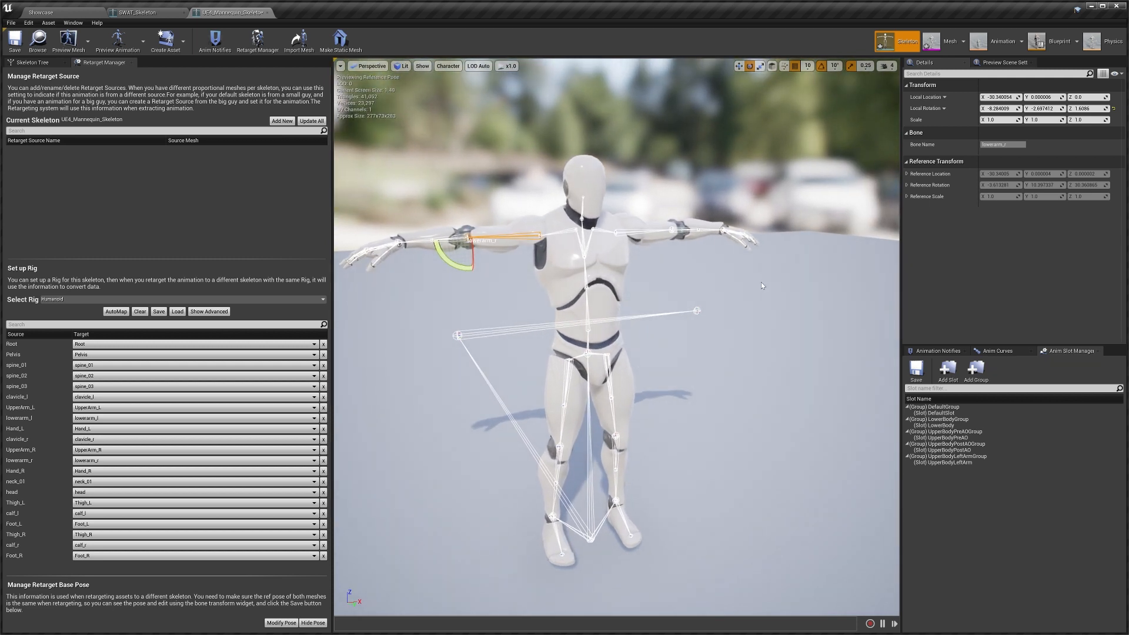
{"action": "left_click", "coordinate": [281, 623]}
{"action": "left_click", "coordinate": [313, 568]}
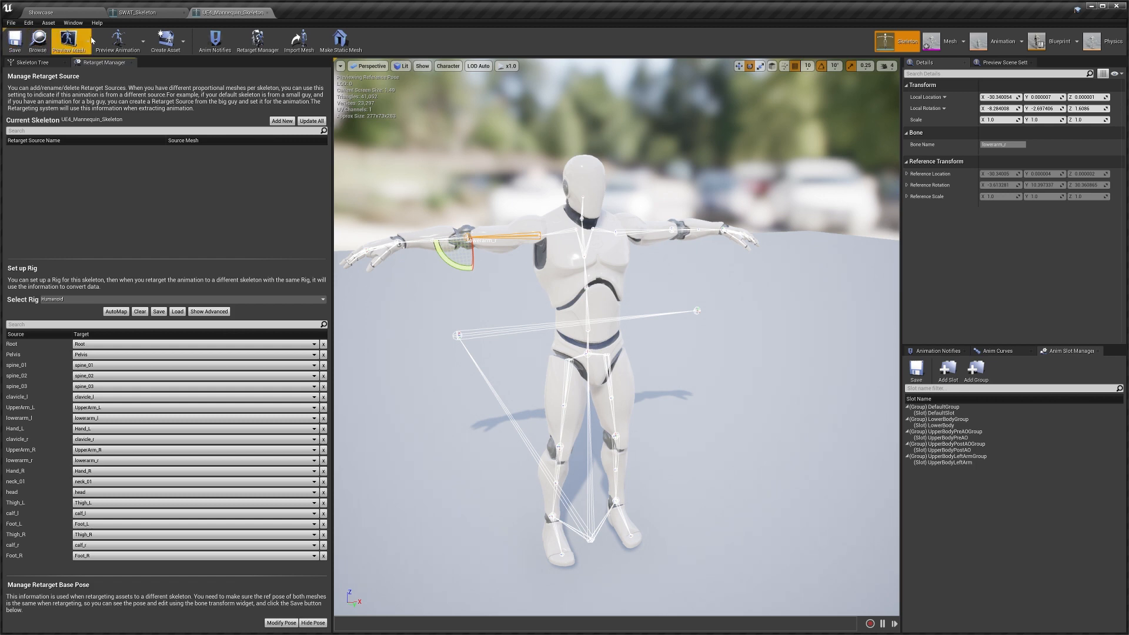
Bring up SWAT_Skeleton's retargeting settings and assign the Humanoid rig to it
{"action": "left_click", "coordinate": [141, 13]}
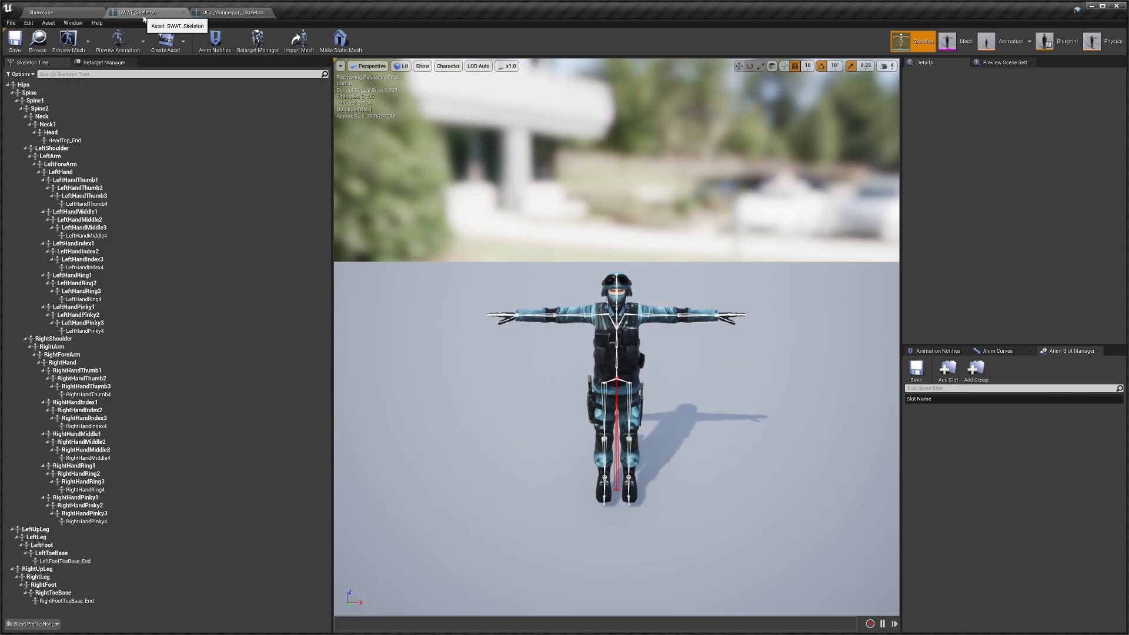
{"action": "left_click", "coordinate": [95, 62]}
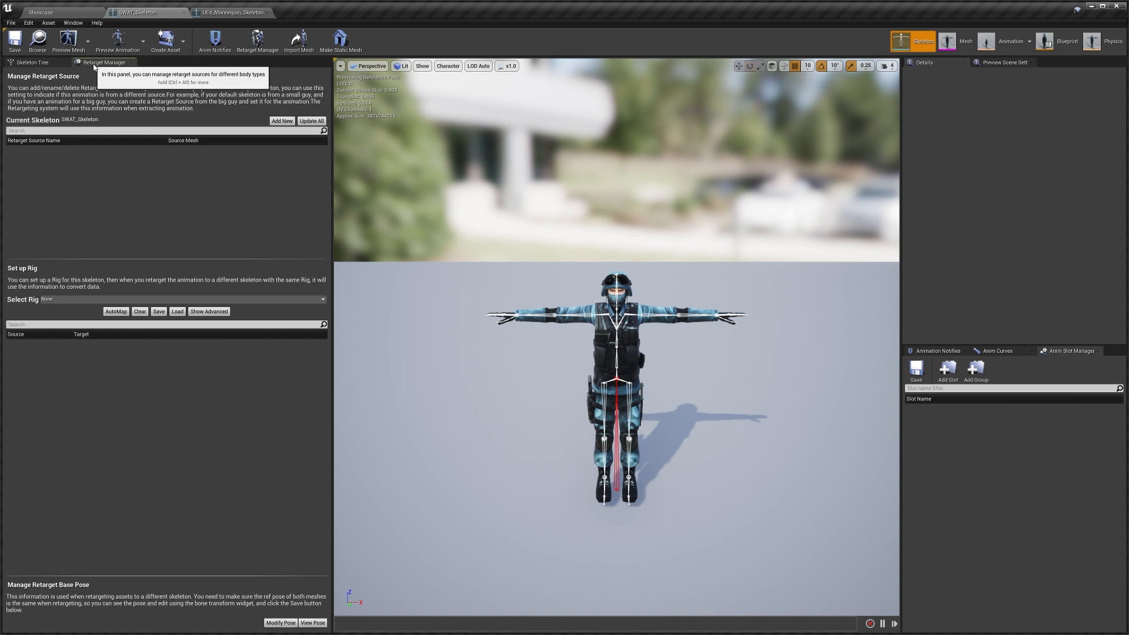
{"action": "left_click", "coordinate": [71, 299]}
{"action": "left_click", "coordinate": [68, 318]}
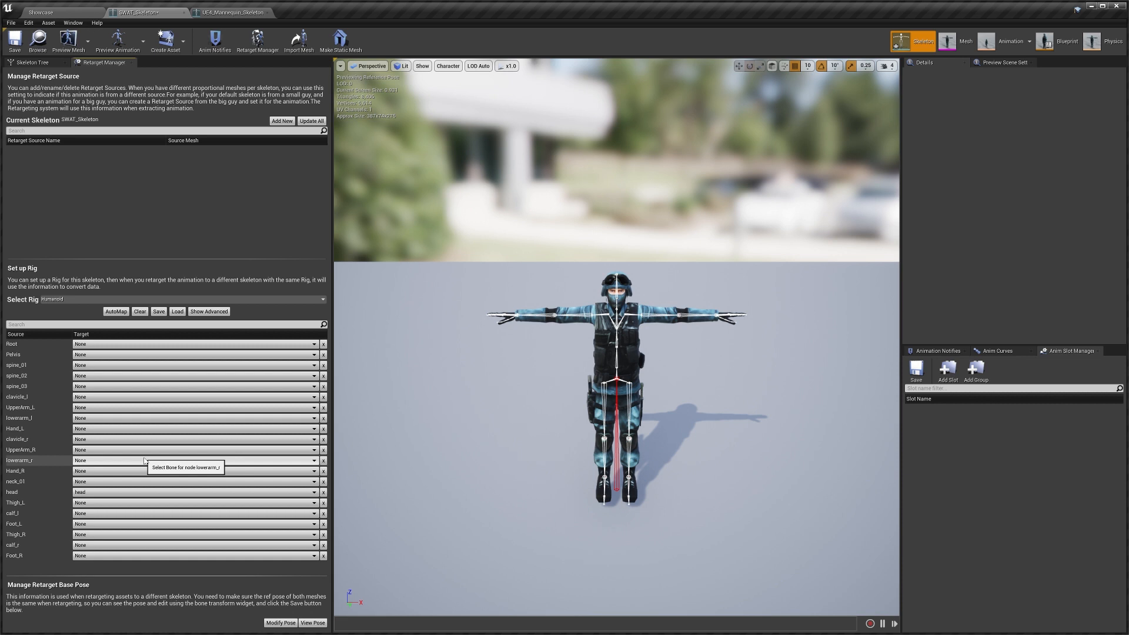
Auto-map SWAT_Skeleton's bones to the Humanoid rig and review the advanced bone mappings
{"action": "left_click", "coordinate": [116, 311]}
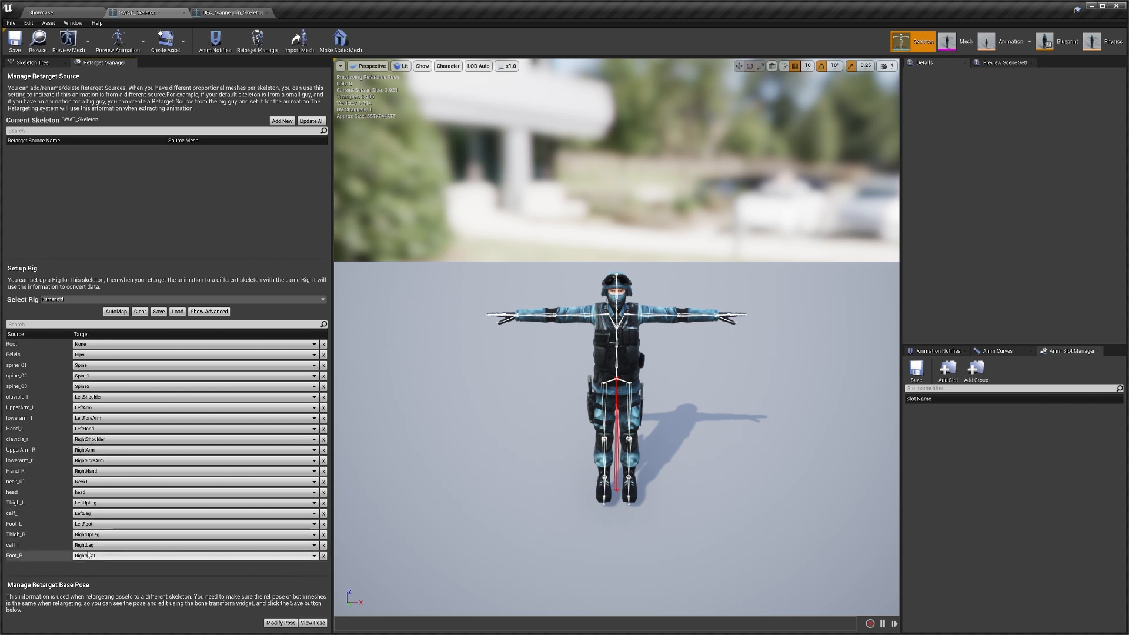
{"action": "left_click", "coordinate": [208, 311]}
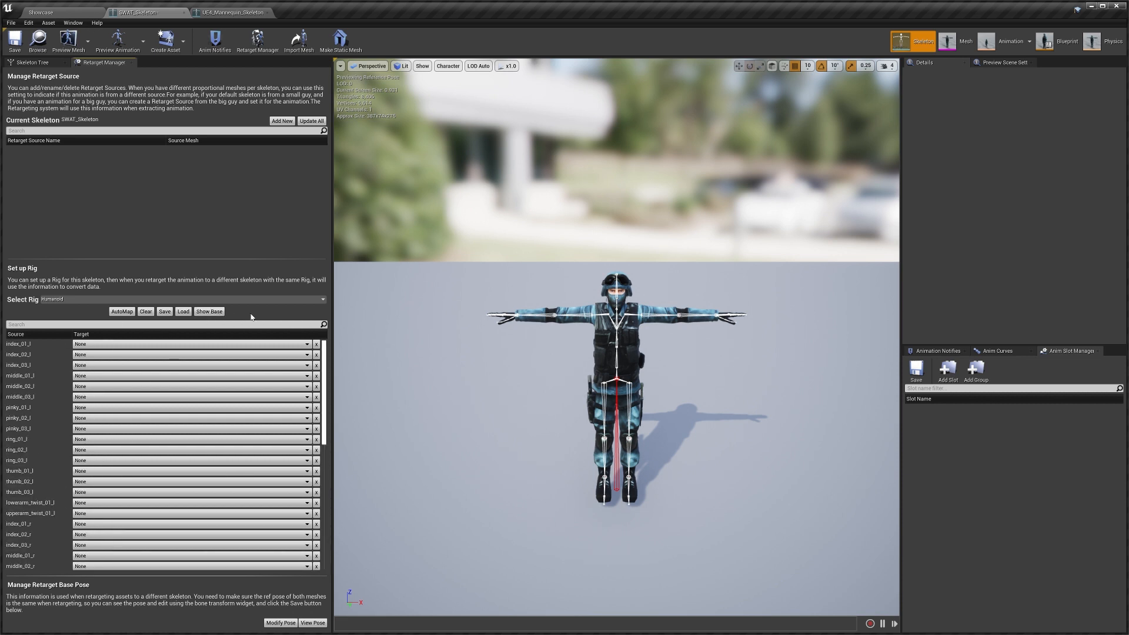
{"action": "scroll", "coordinate": [36, 474], "scroll_direction": "down", "scroll_amount": 3}
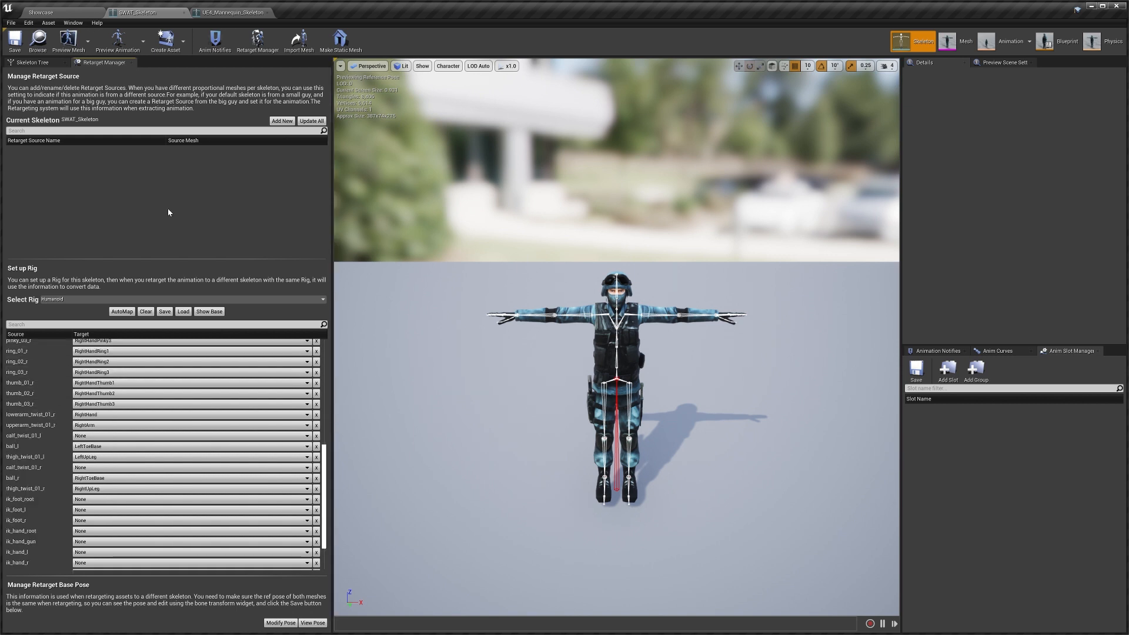
Return to the Showcase level and open the SurvivalGameKitV2/Animations/AimOffsets folder
{"action": "left_click", "coordinate": [41, 12]}
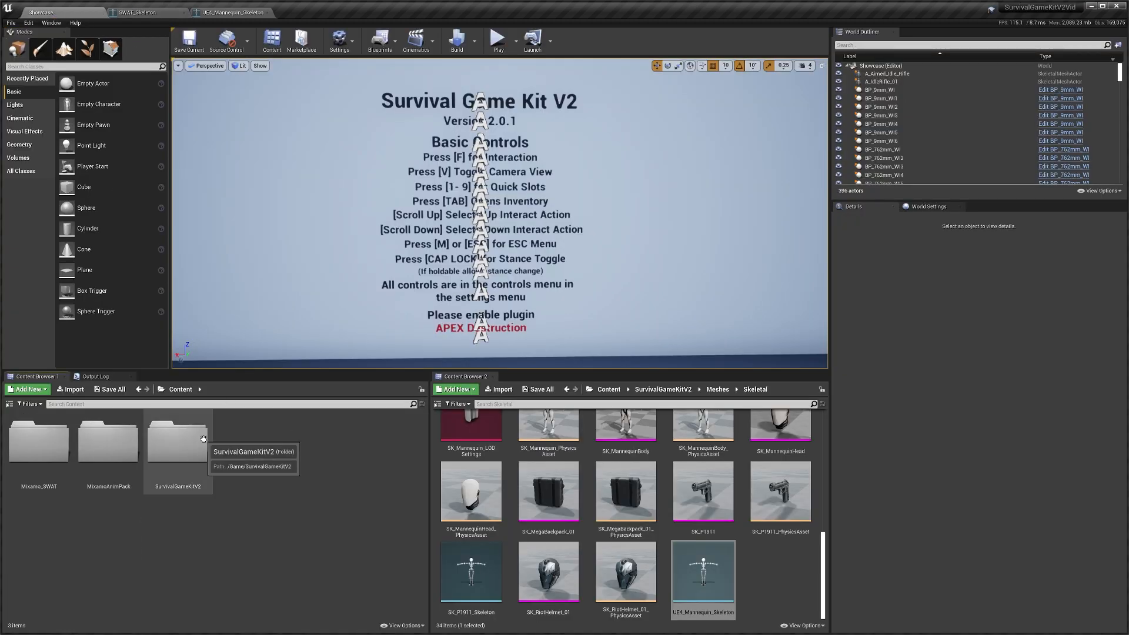
{"action": "double_click", "coordinate": [178, 444]}
{"action": "double_click", "coordinate": [53, 443]}
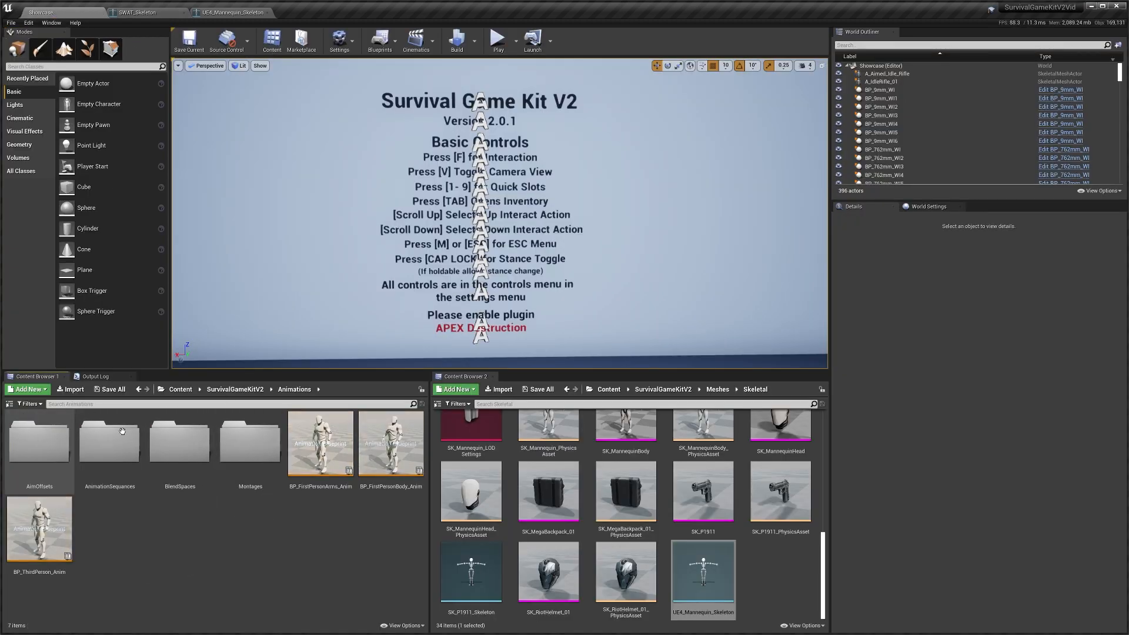
{"action": "double_click", "coordinate": [40, 443]}
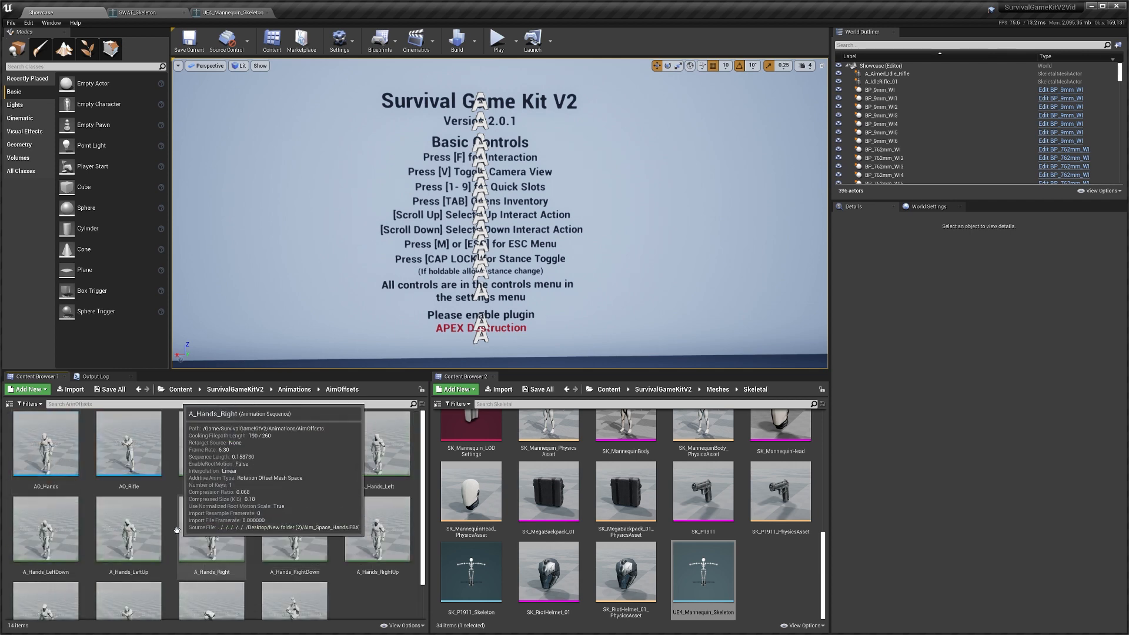
Force-delete the rifle aim offset assets AO_Rifle, A_Rifle_Center, A_Rifle_Down and A_Rifle_Up
{"action": "left_click", "coordinate": [140, 448]}
{"action": "scroll", "coordinate": [135, 564], "scroll_direction": "down", "scroll_amount": 1}
{"action": "left_click", "coordinate": [129, 573], "text": "ctrl"}
{"action": "left_click", "coordinate": [212, 573], "text": "ctrl"}
{"action": "left_click", "coordinate": [308, 577], "text": "ctrl"}
{"action": "key", "text": "Delete"}
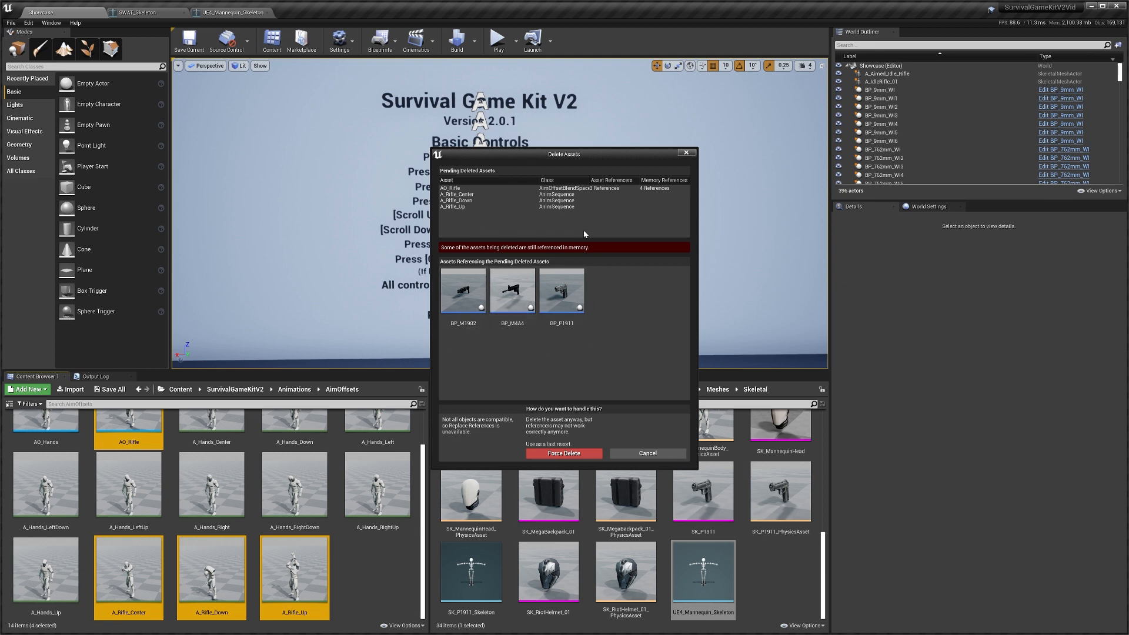
{"action": "left_click", "coordinate": [564, 453]}
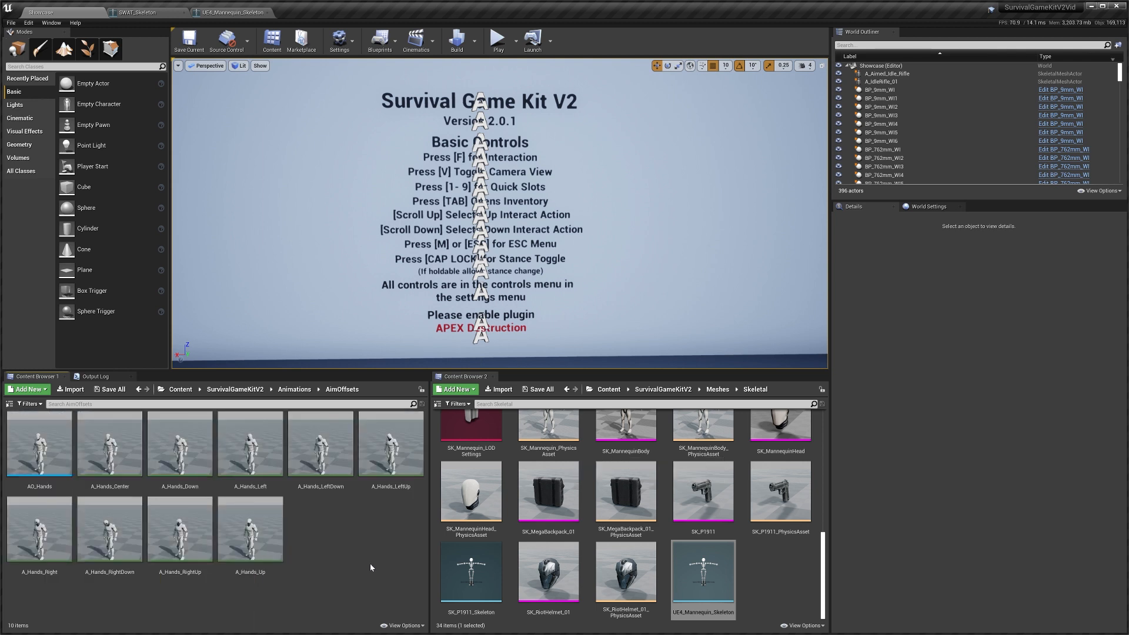
Filter the Animations folder to animation montages, animation sequences, aim offsets and blend spaces, including the 1D types
{"action": "left_click", "coordinate": [293, 390]}
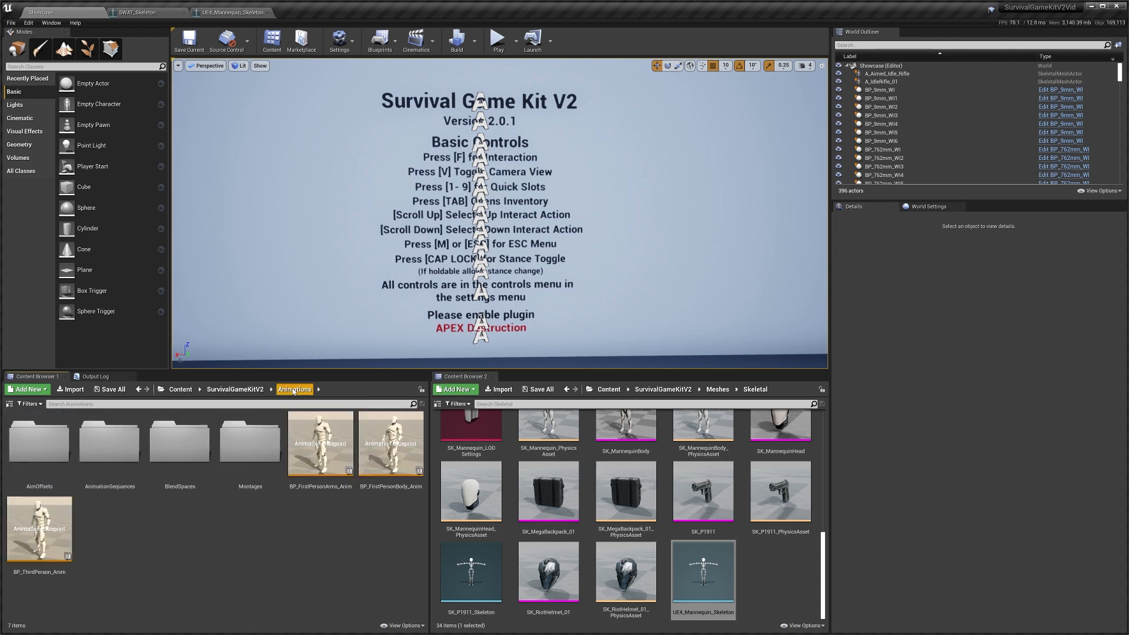
{"action": "left_click", "coordinate": [36, 404]}
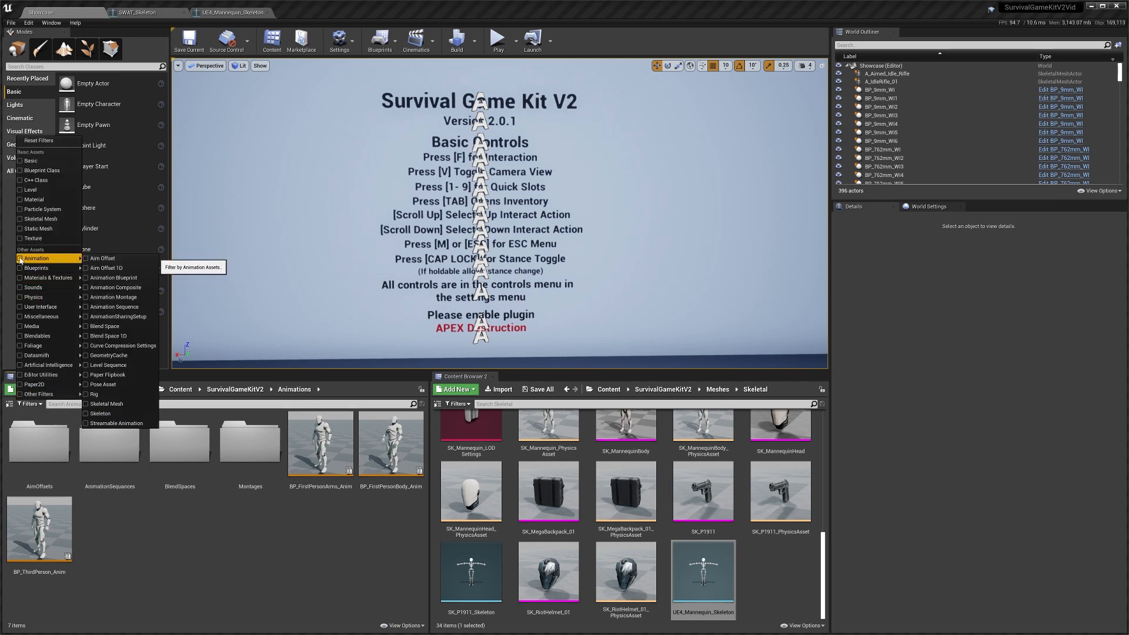
{"action": "left_click", "coordinate": [21, 260]}
{"action": "left_click", "coordinate": [224, 444]}
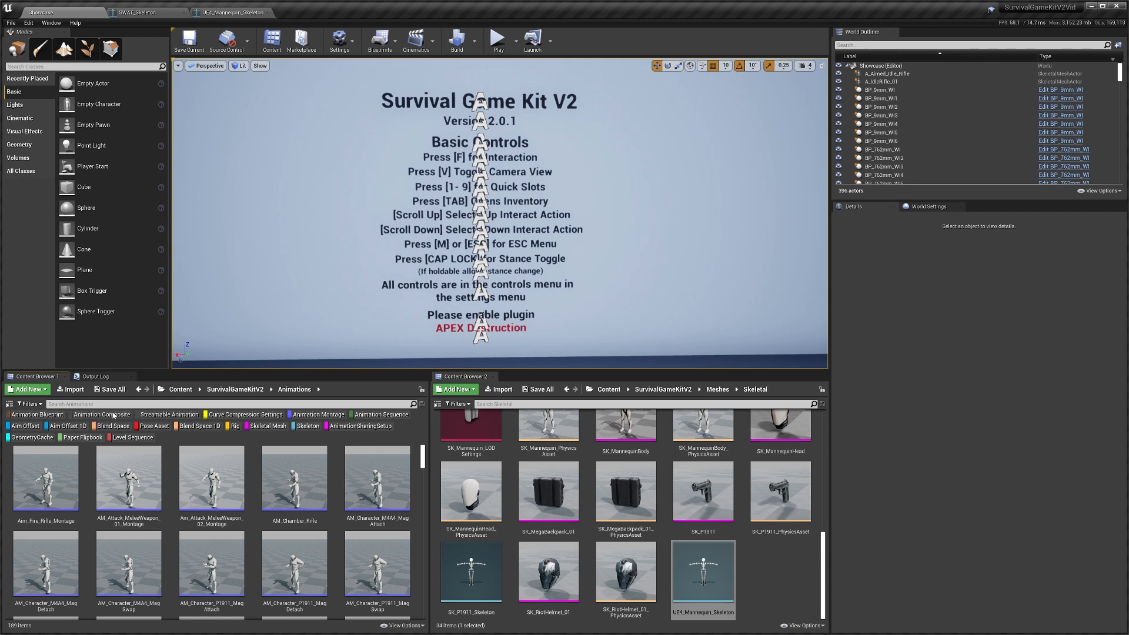
{"action": "left_click", "coordinate": [246, 416]}
Select all filtered animation assets except the weapon-only animations such as A_M1982_Fire
{"action": "left_click", "coordinate": [410, 473]}
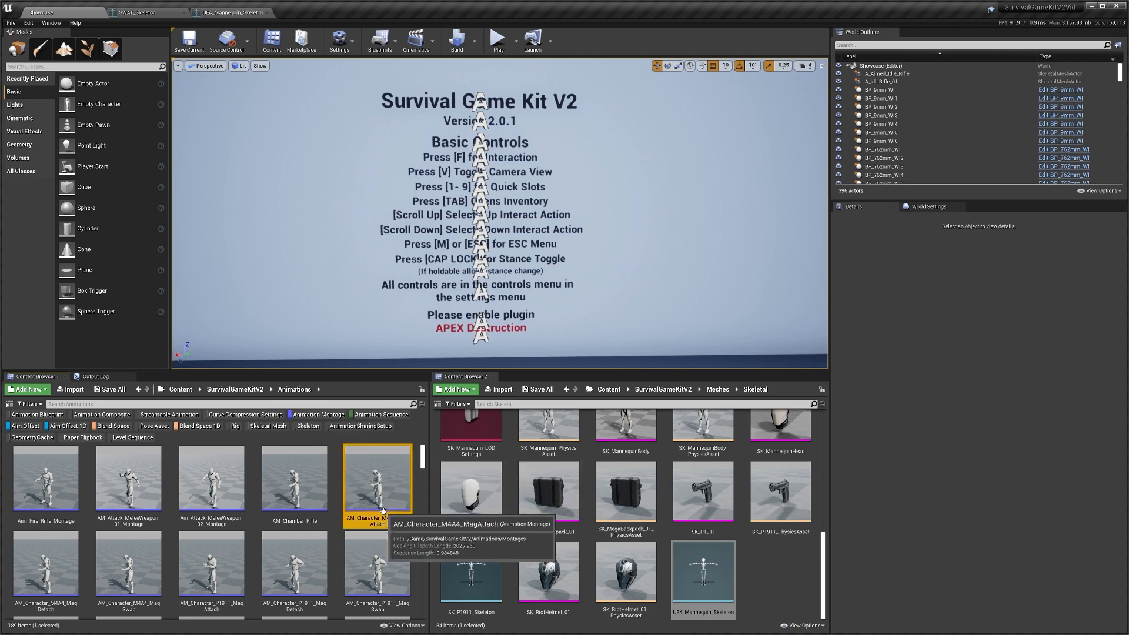
{"action": "key", "text": "ctrl+a"}
{"action": "left_click_drag", "start_coordinate": [424, 463], "coordinate": [423, 568]}
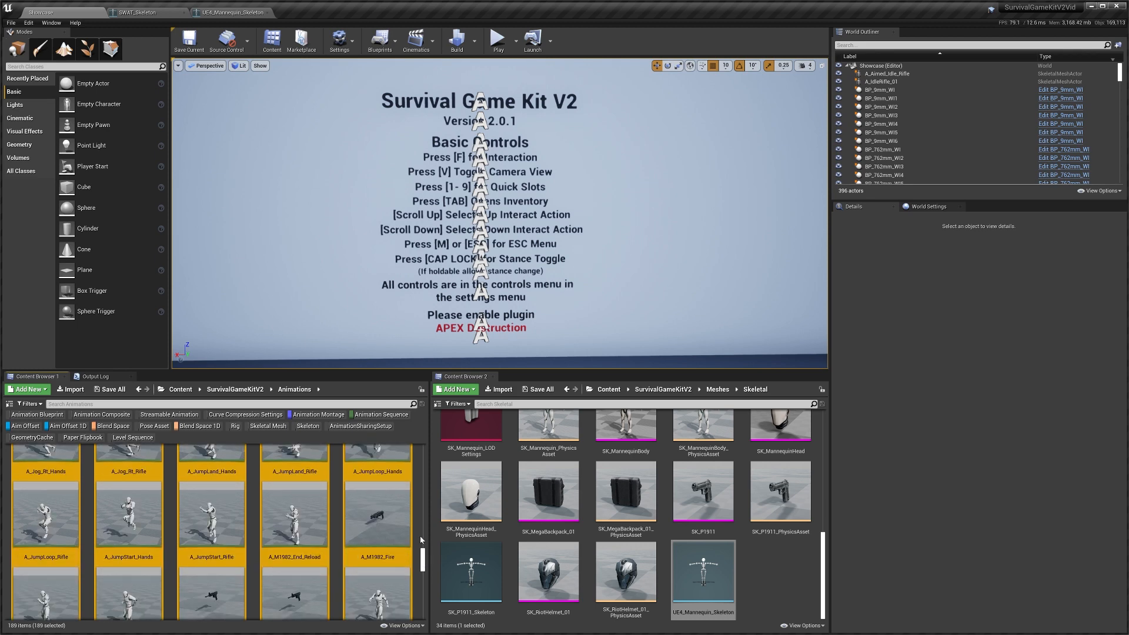
{"action": "left_click", "coordinate": [369, 512], "text": "ctrl"}
{"action": "left_click_drag", "start_coordinate": [422, 563], "coordinate": [423, 571]}
{"action": "left_click", "coordinate": [319, 504], "text": "ctrl"}
{"action": "left_click", "coordinate": [229, 515], "text": "ctrl"}
{"action": "left_click", "coordinate": [194, 502], "text": "ctrl"}
{"action": "left_click", "coordinate": [97, 499], "text": "ctrl"}
{"action": "left_click", "coordinate": [39, 500], "text": "ctrl"}
{"action": "left_click_drag", "start_coordinate": [422, 575], "coordinate": [421, 453]}
Duplicate the selected animation assets and retarget them to SWAT_Skeleton, with the copies going to the /Game folder
{"action": "right_click", "coordinate": [382, 464]}
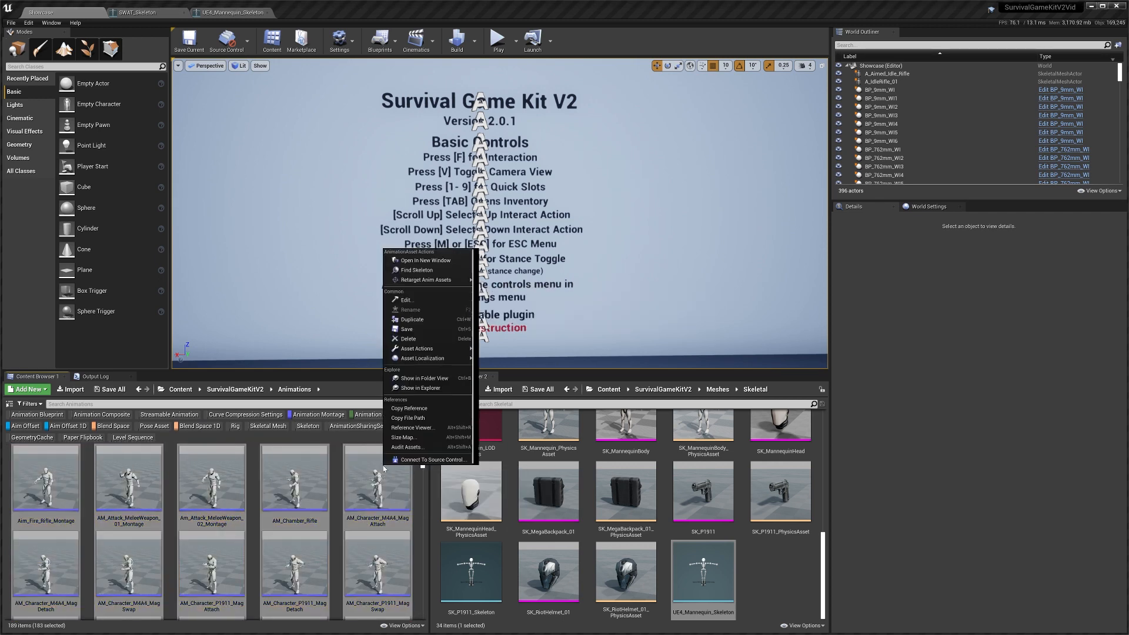
{"action": "mouse_move", "coordinate": [461, 279]}
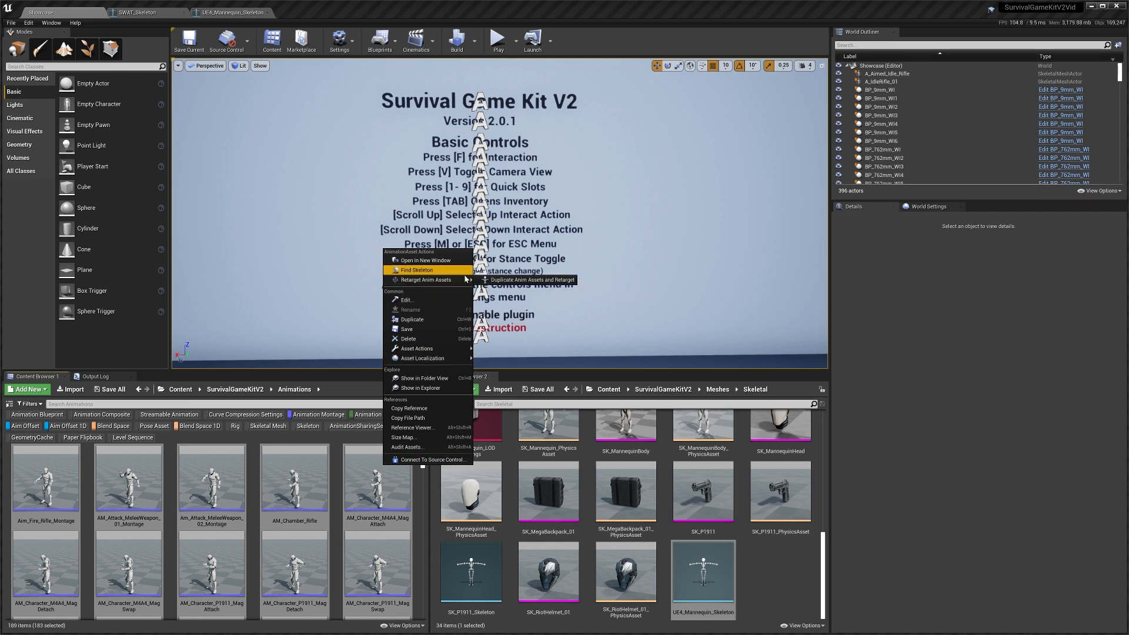
{"action": "left_click", "coordinate": [554, 280]}
{"action": "left_click", "coordinate": [355, 250]}
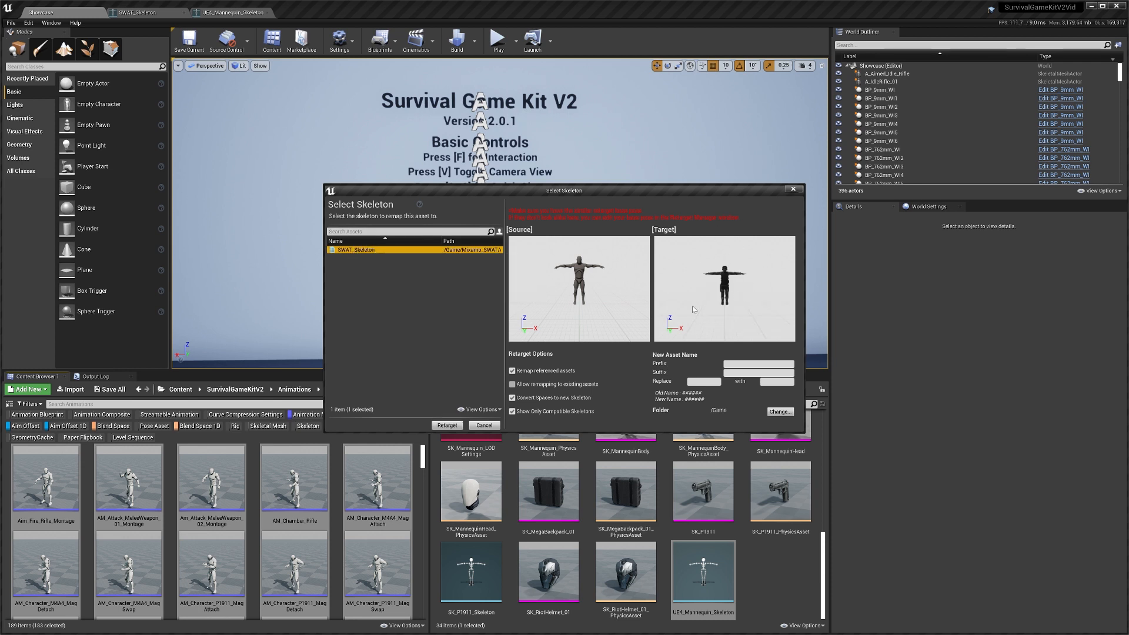
{"action": "left_click", "coordinate": [446, 425]}
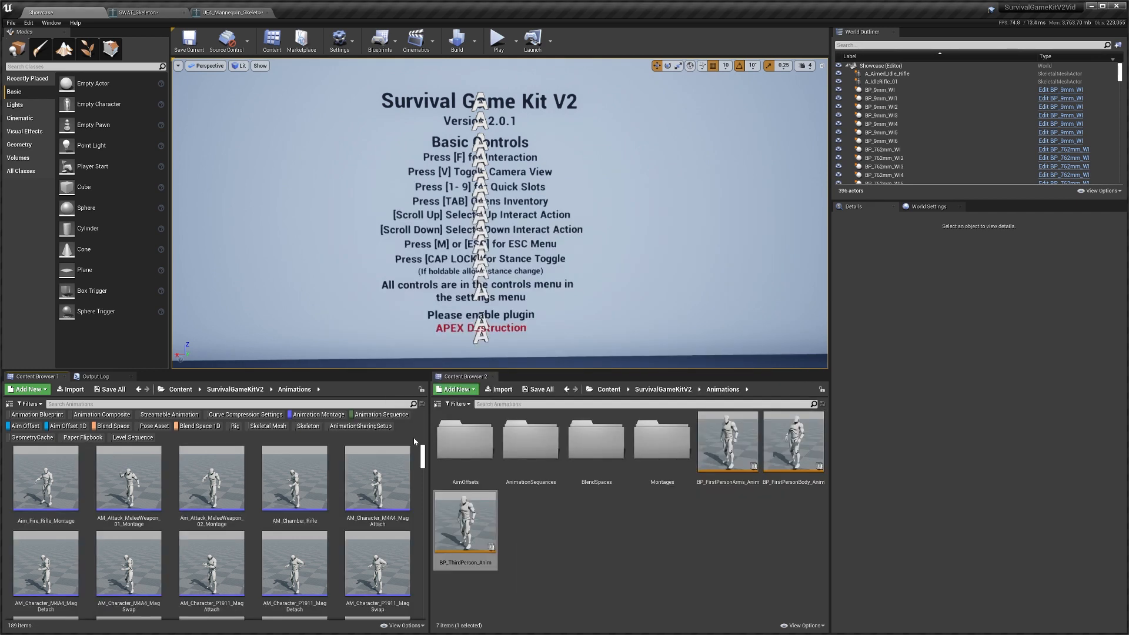
Show the root Content folder with the Animation asset filters removed
{"action": "left_click", "coordinate": [179, 389]}
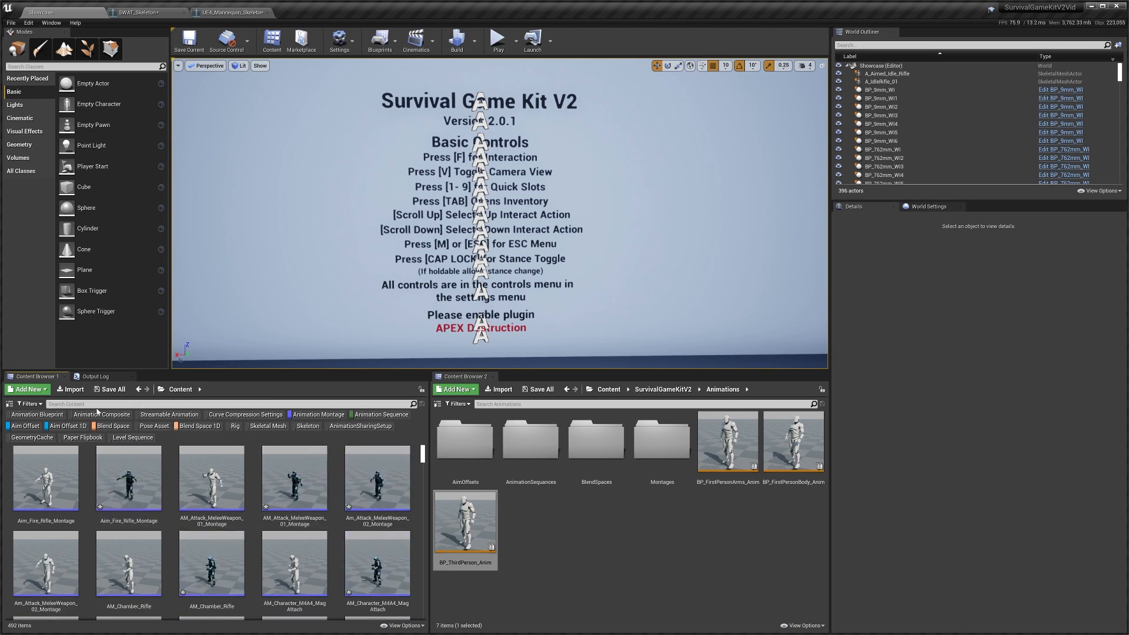
{"action": "left_click", "coordinate": [29, 403]}
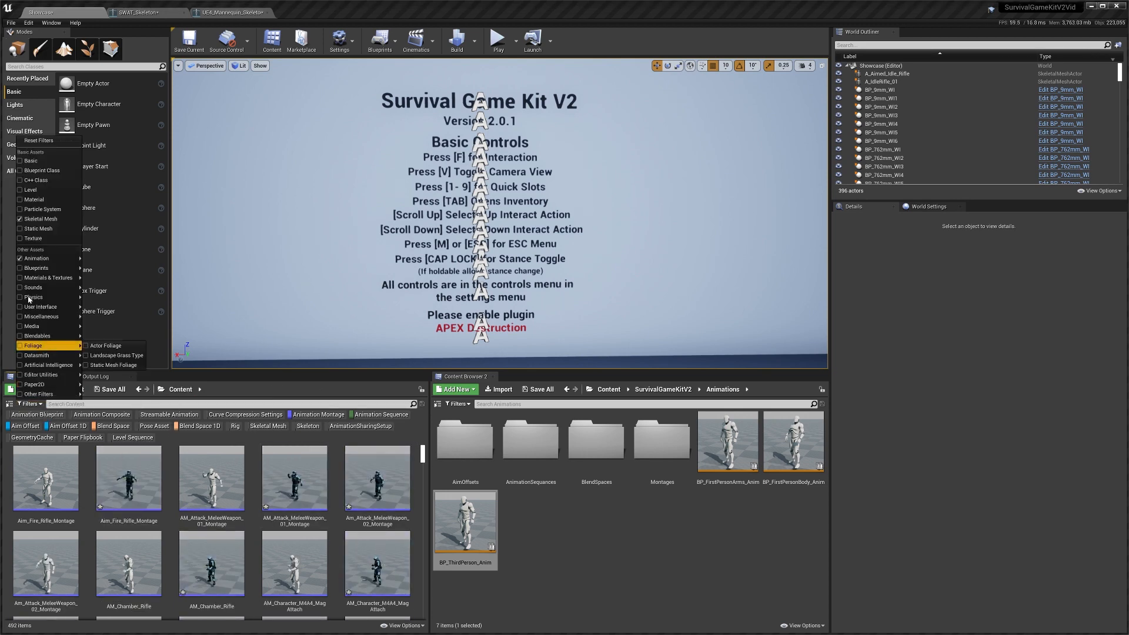
{"action": "left_click", "coordinate": [20, 259]}
{"action": "mouse_move", "coordinate": [422, 426]}
{"action": "left_mouse_down"}
{"action": "mouse_move", "coordinate": [421, 482]}
{"action": "mouse_move", "coordinate": [422, 430]}
{"action": "left_mouse_up"}
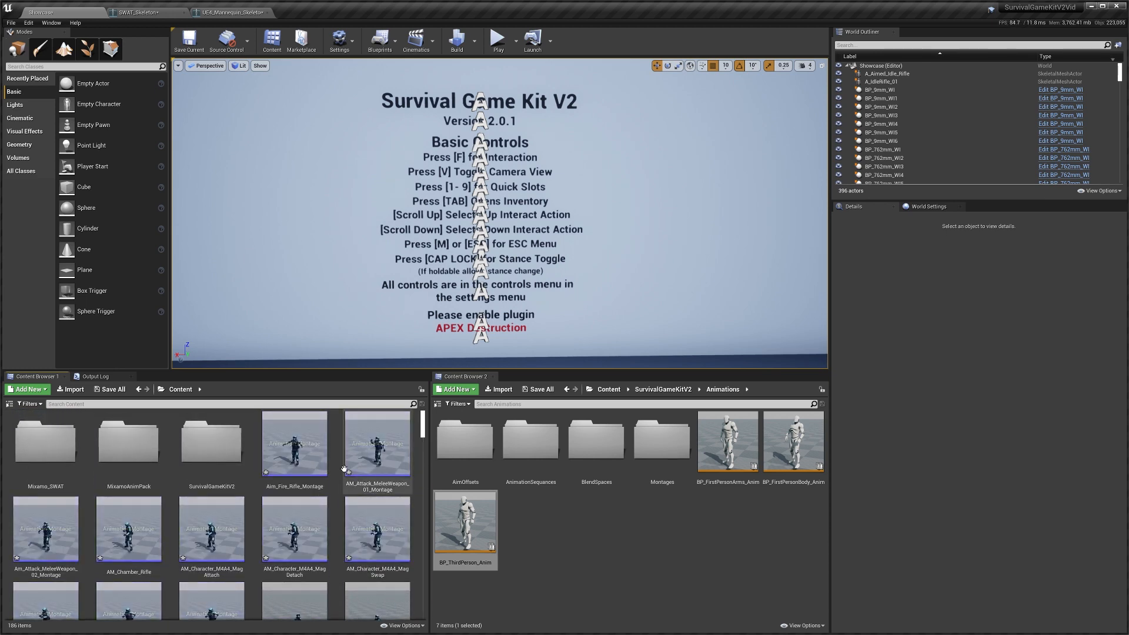
Save all modified assets and clear the Animation asset filters from the SurvivalGameKitV2 Animations folder
{"action": "left_click", "coordinate": [110, 389]}
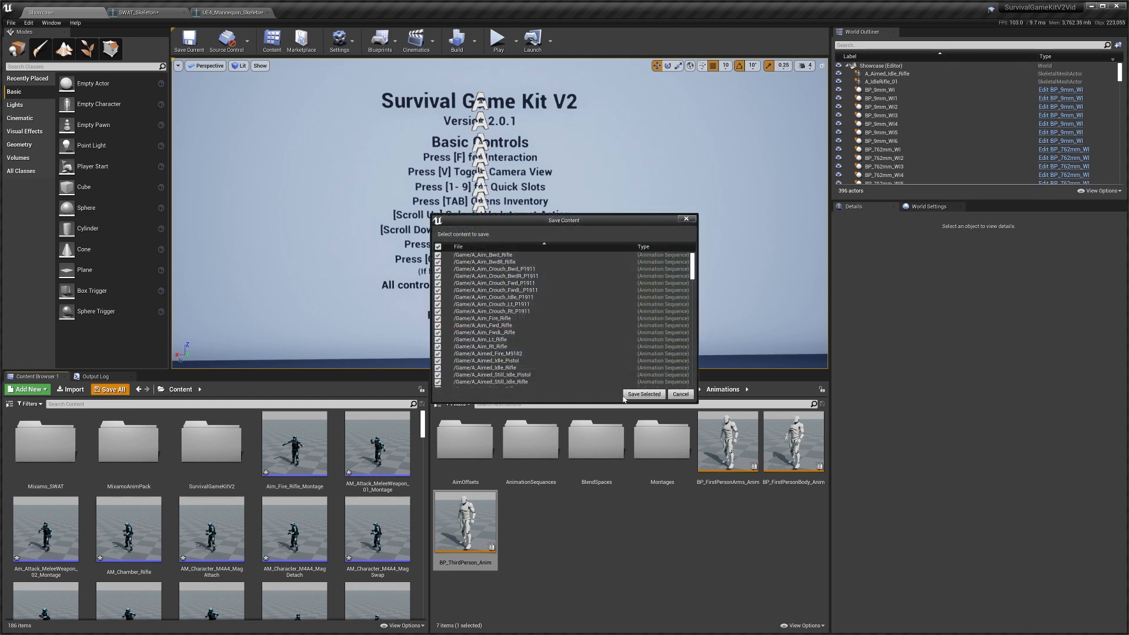
{"action": "left_click", "coordinate": [643, 395]}
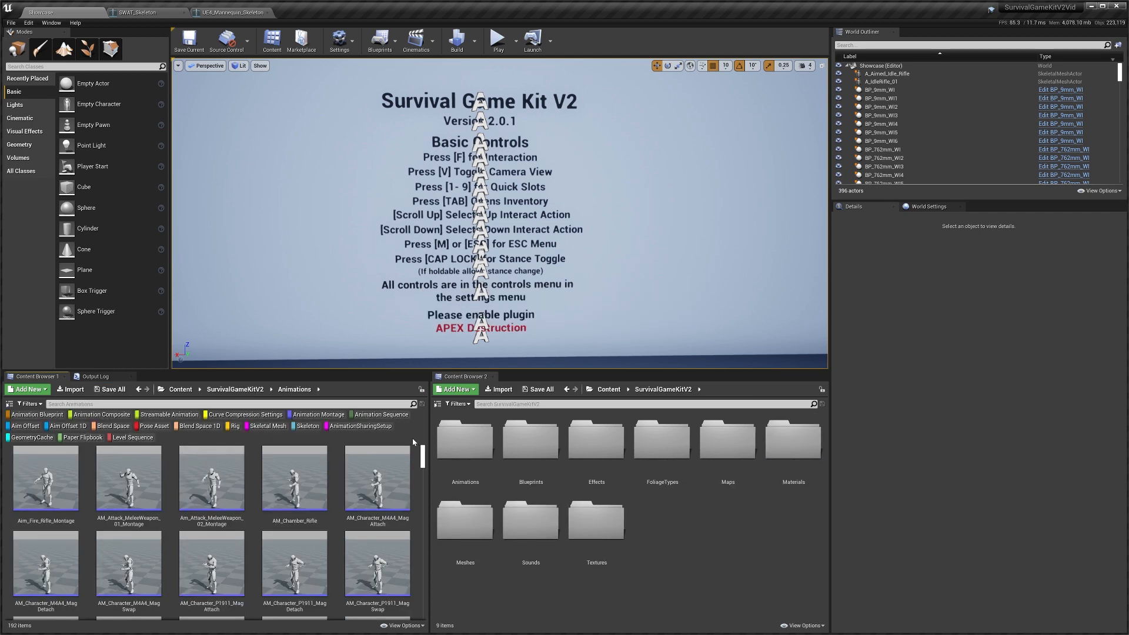
{"action": "left_click", "coordinate": [29, 404]}
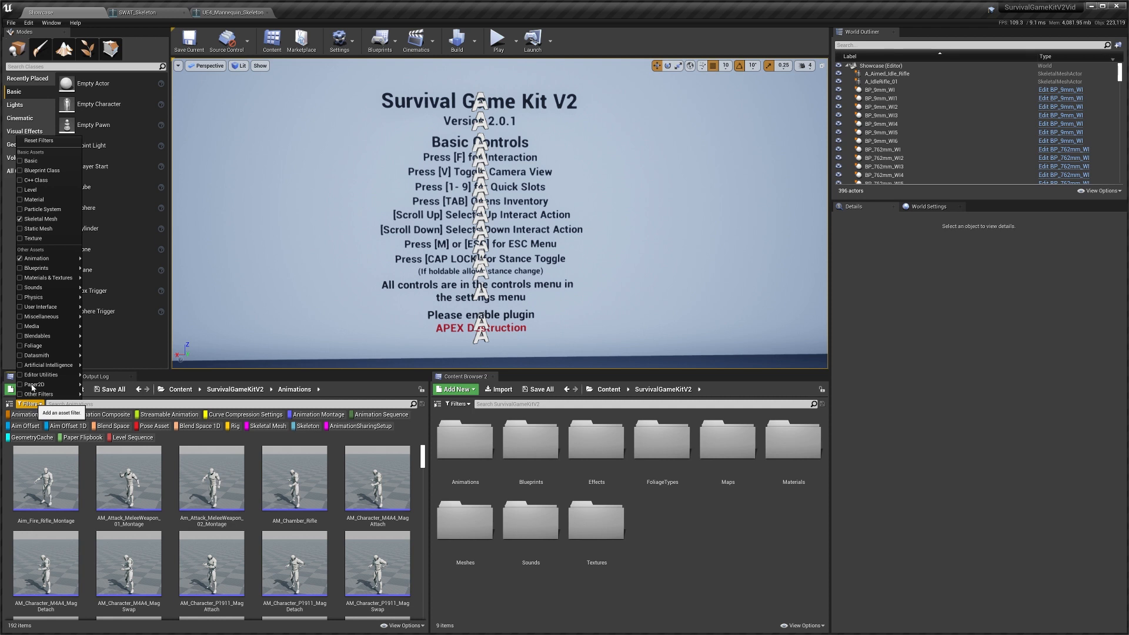
{"action": "left_click", "coordinate": [36, 259]}
{"action": "left_click", "coordinate": [239, 512]}
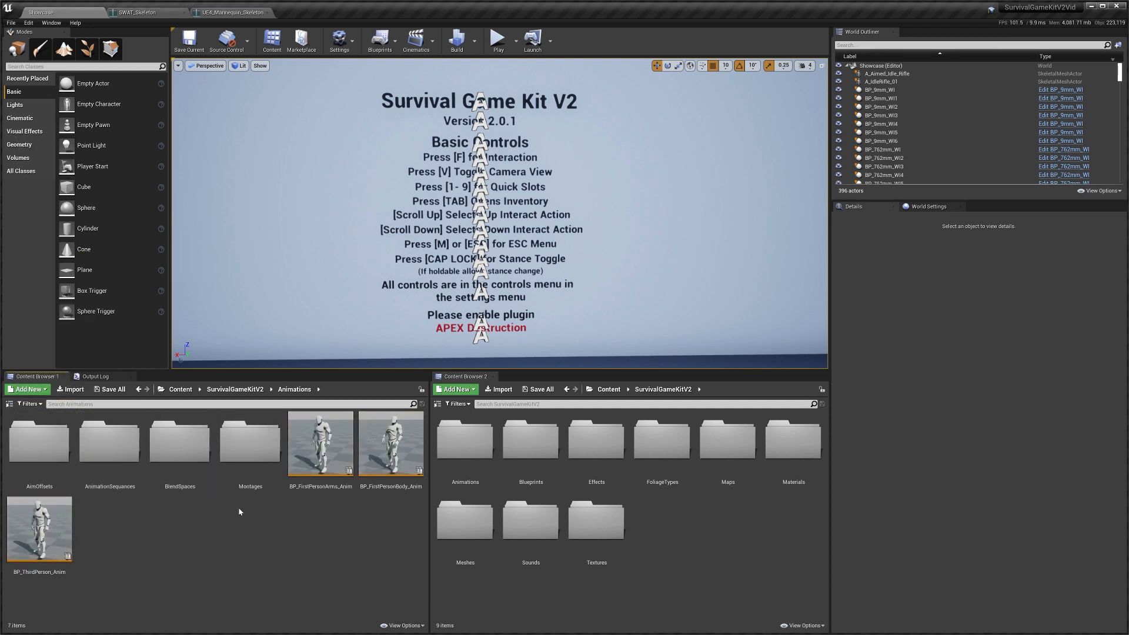
Duplicate the BP_ThirdPerson_Anim blueprint and retarget it to SWAT_Skeleton with referenced assets remapped, placing the copies in /Game
{"action": "right_click", "coordinate": [68, 531]}
{"action": "mouse_move", "coordinate": [126, 334]}
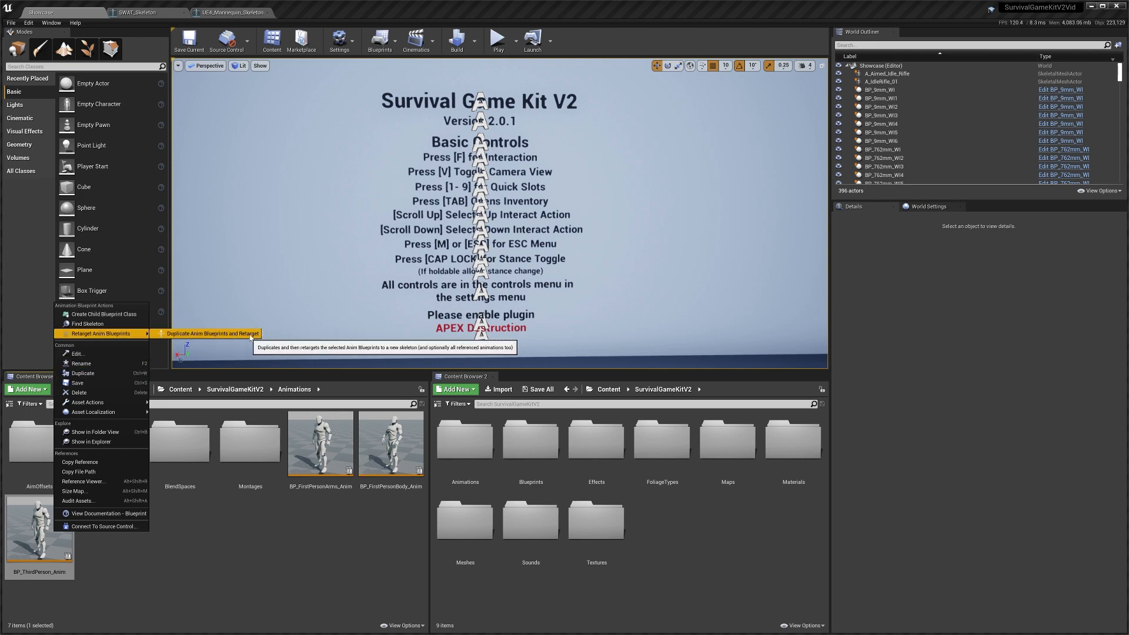
{"action": "left_click", "coordinate": [212, 334]}
{"action": "left_click", "coordinate": [383, 250]}
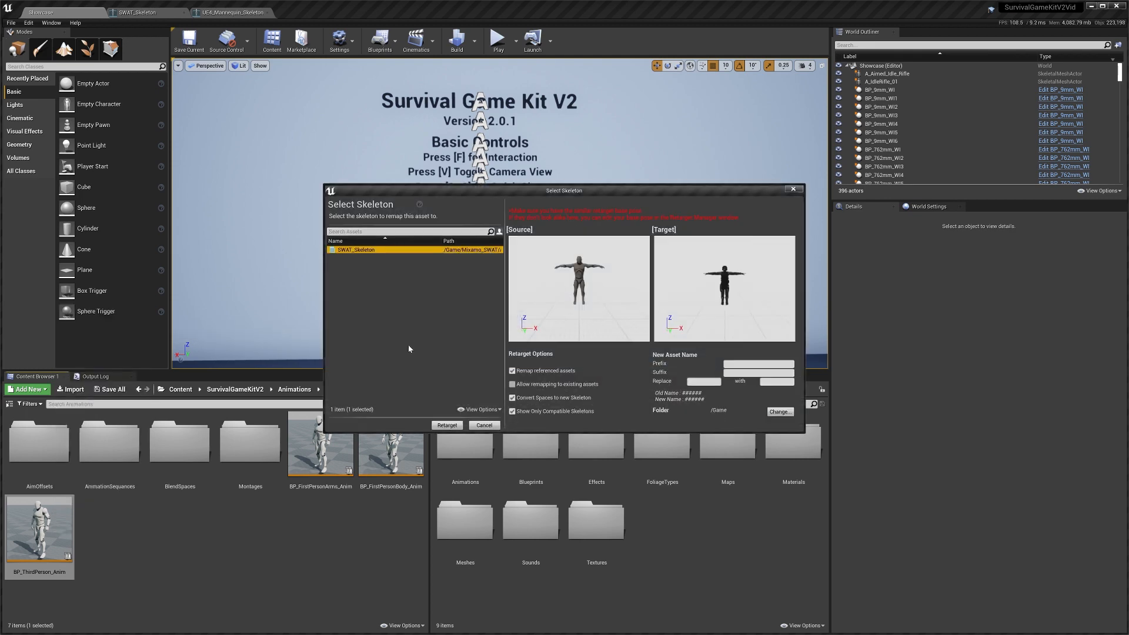
{"action": "left_click", "coordinate": [447, 425]}
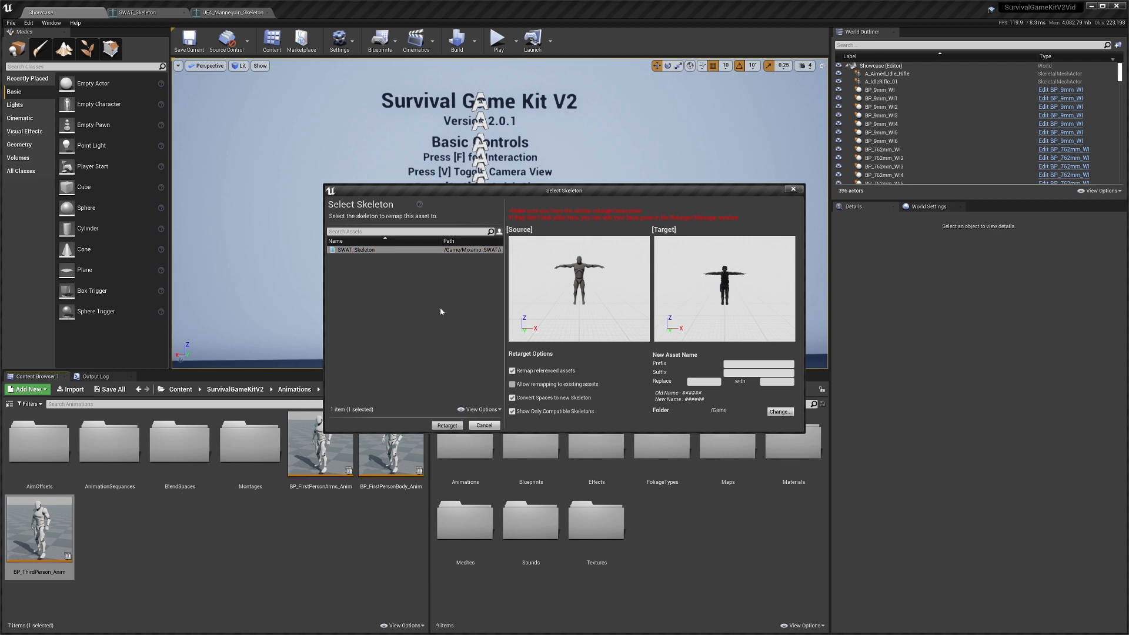
{"action": "left_click_drag", "start_coordinate": [419, 432], "coordinate": [441, 422]}
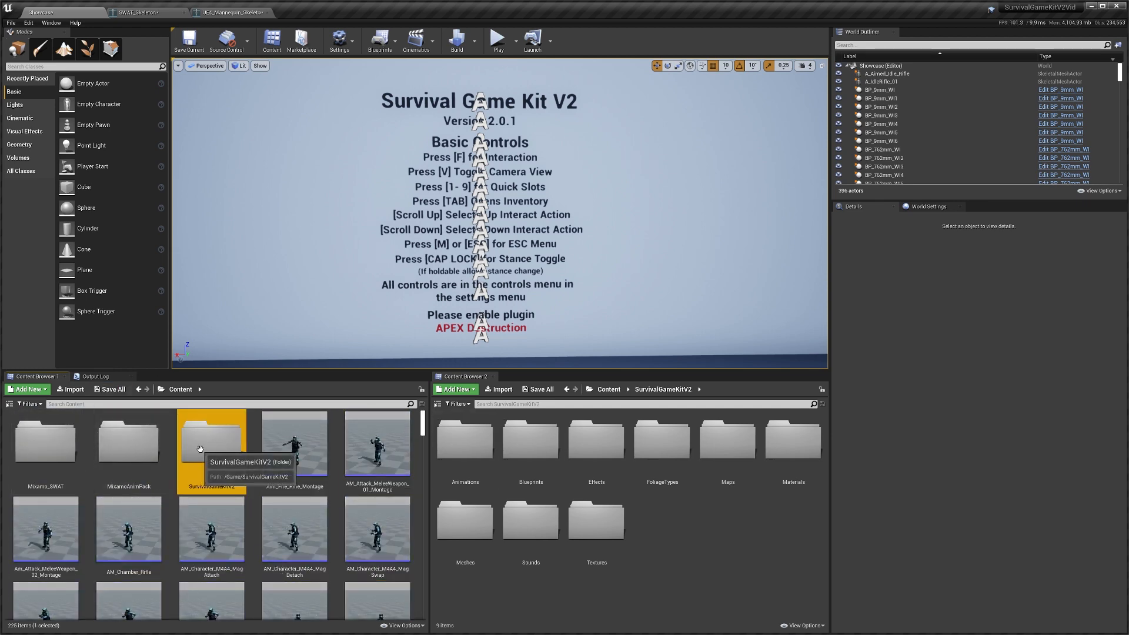
Duplicate BP_FirstPersonBody_Anim from the SurvivalGameKitV2 Animations folder and retarget it to SWAT_Skeleton
{"action": "double_click", "coordinate": [209, 444]}
{"action": "double_click", "coordinate": [39, 447]}
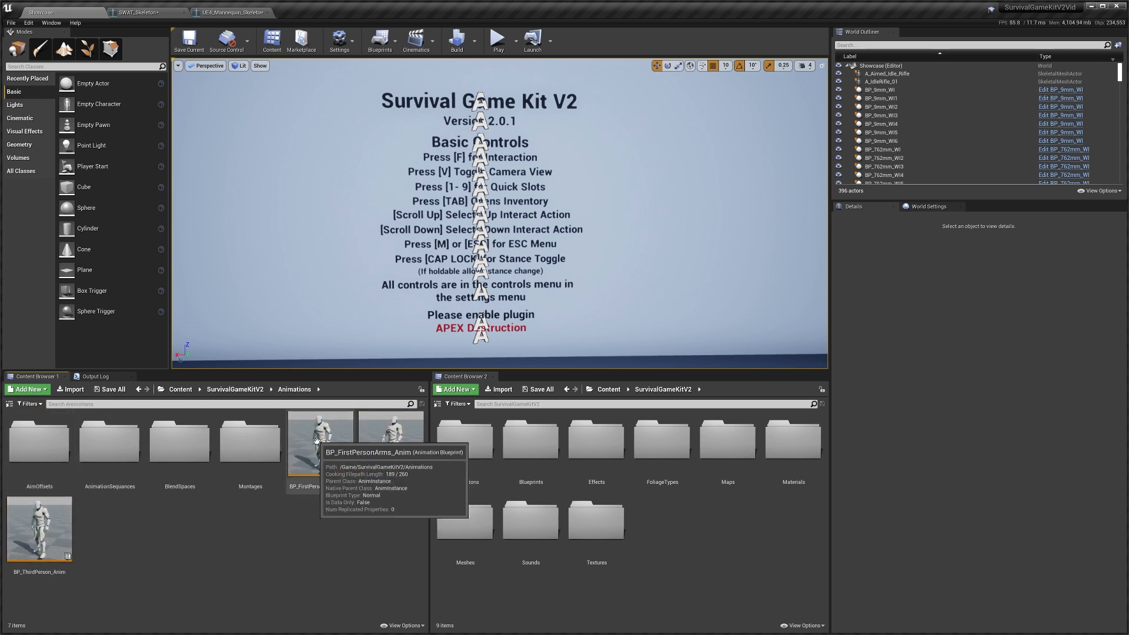
{"action": "right_click", "coordinate": [390, 456]}
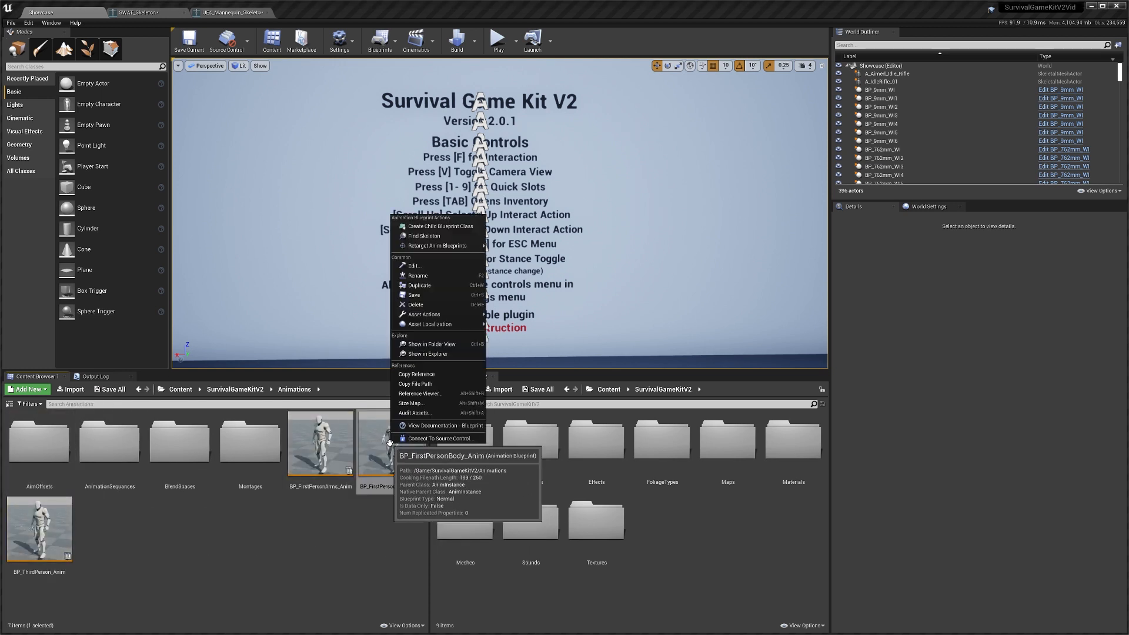
{"action": "mouse_move", "coordinate": [441, 246]}
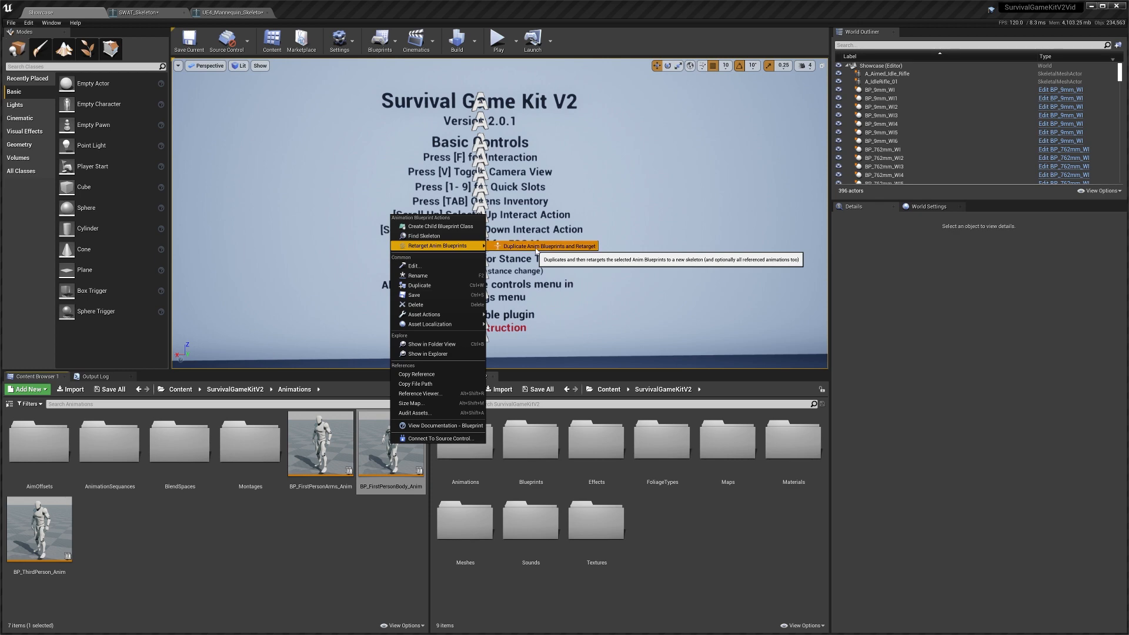
{"action": "left_click", "coordinate": [521, 248]}
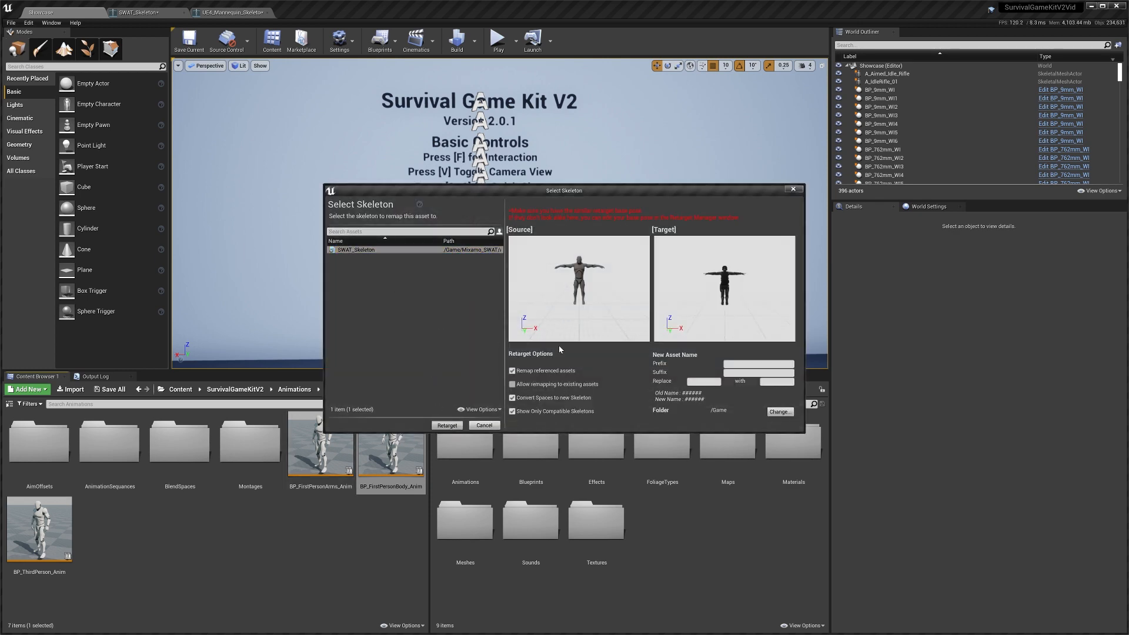
{"action": "key", "text": "Return"}
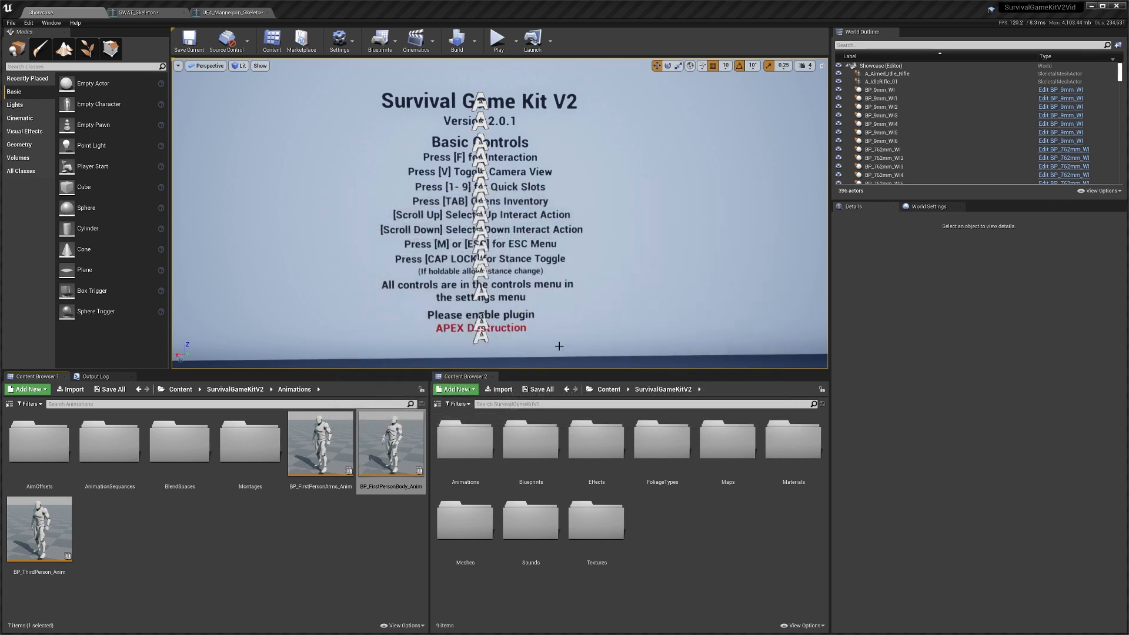
Duplicate BP_FirstPersonArms_Anim from the SurvivalGameKitV2 Animations folder and retarget it to SWAT_Skeleton
{"action": "double_click", "coordinate": [211, 441]}
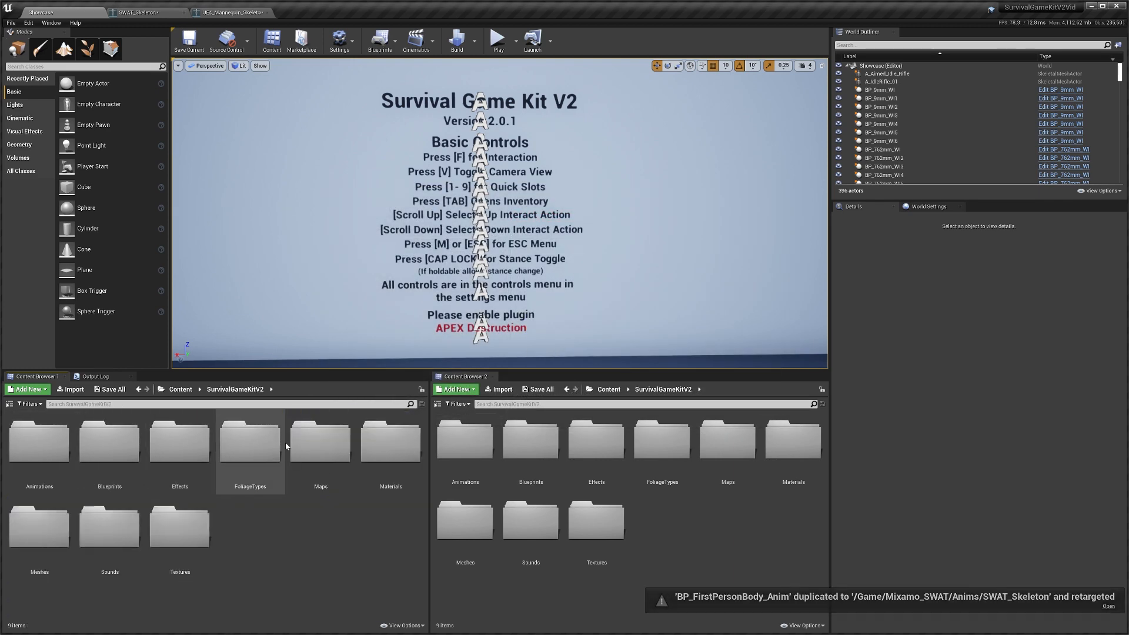
{"action": "double_click", "coordinate": [42, 447]}
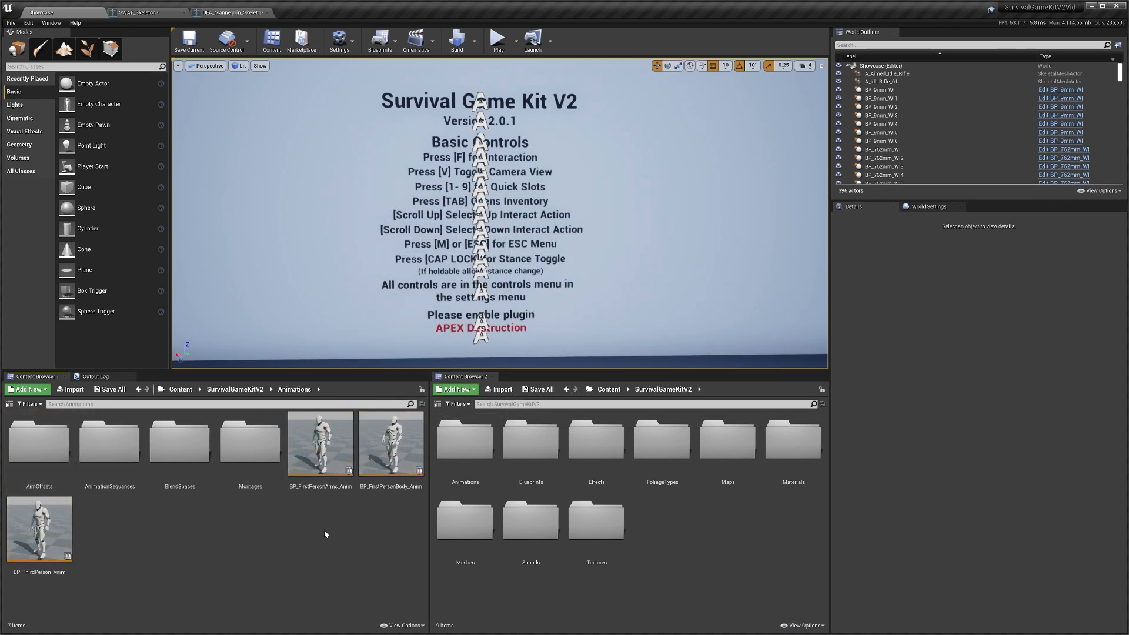
{"action": "right_click", "coordinate": [325, 441]}
{"action": "mouse_move", "coordinate": [376, 244]}
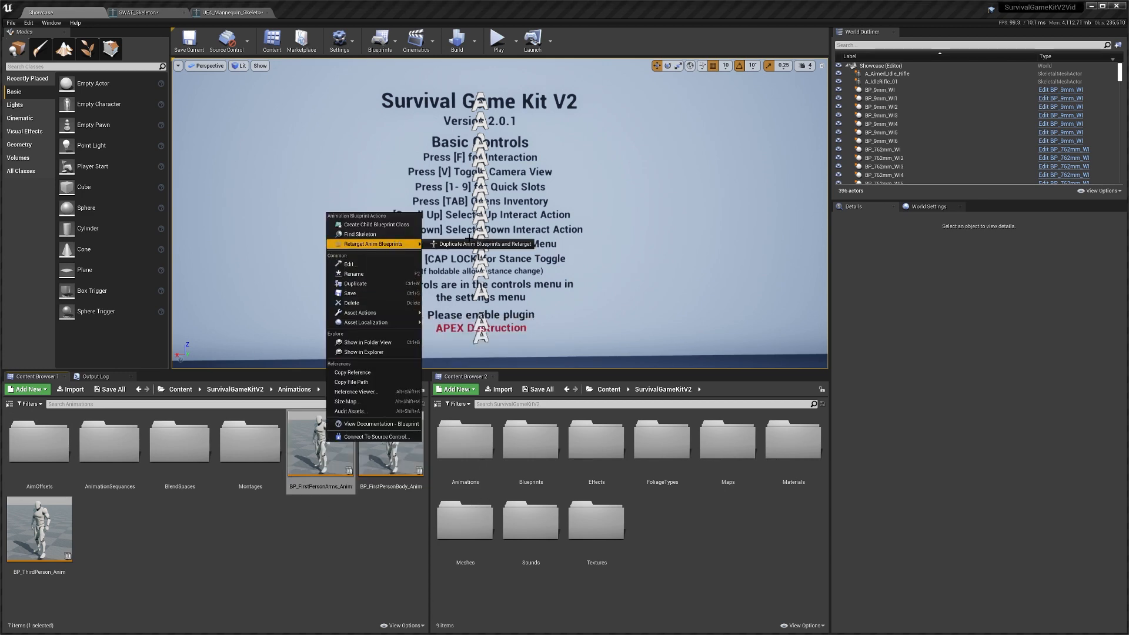
{"action": "left_click", "coordinate": [478, 247]}
{"action": "left_click", "coordinate": [412, 250]}
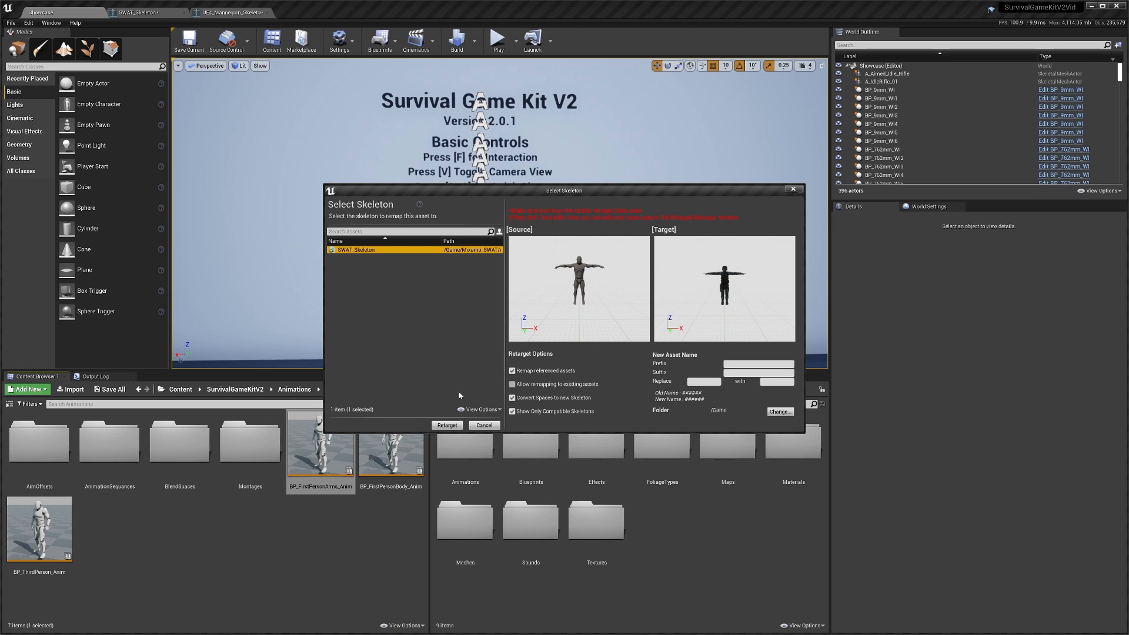
{"action": "left_click", "coordinate": [448, 424]}
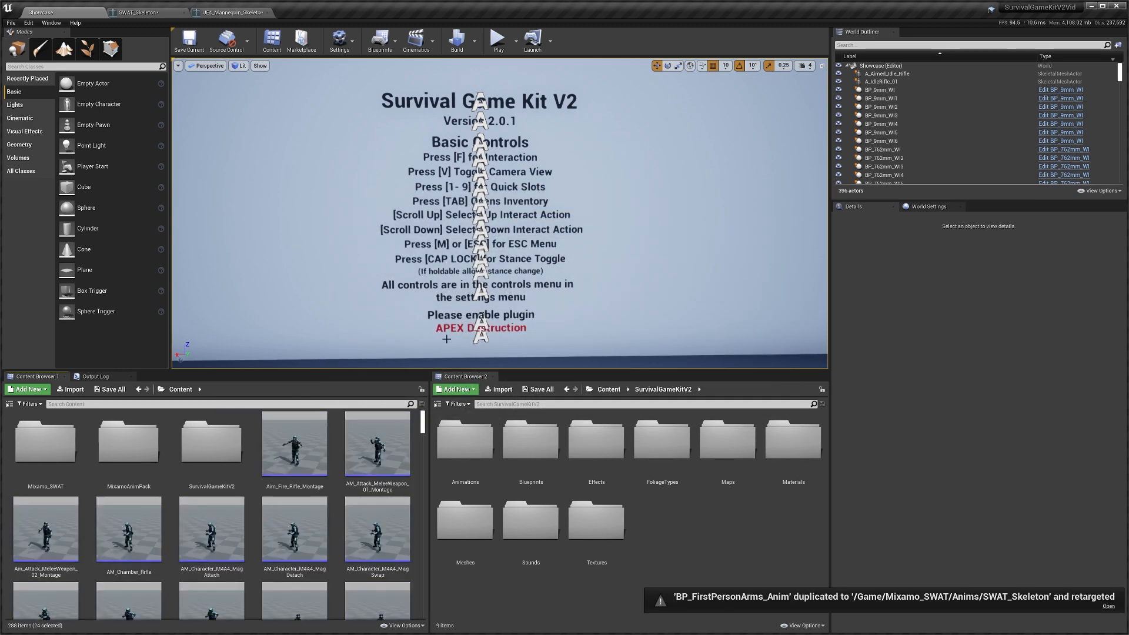
Search the Content folder for "third per", open the SWAT copy of BP_ThirdPerson_Anim and enlarge its compiler results area
{"action": "mouse_move", "coordinate": [422, 433]}
{"action": "left_mouse_down"}
{"action": "mouse_move", "coordinate": [424, 453]}
{"action": "mouse_move", "coordinate": [426, 425]}
{"action": "left_mouse_up"}
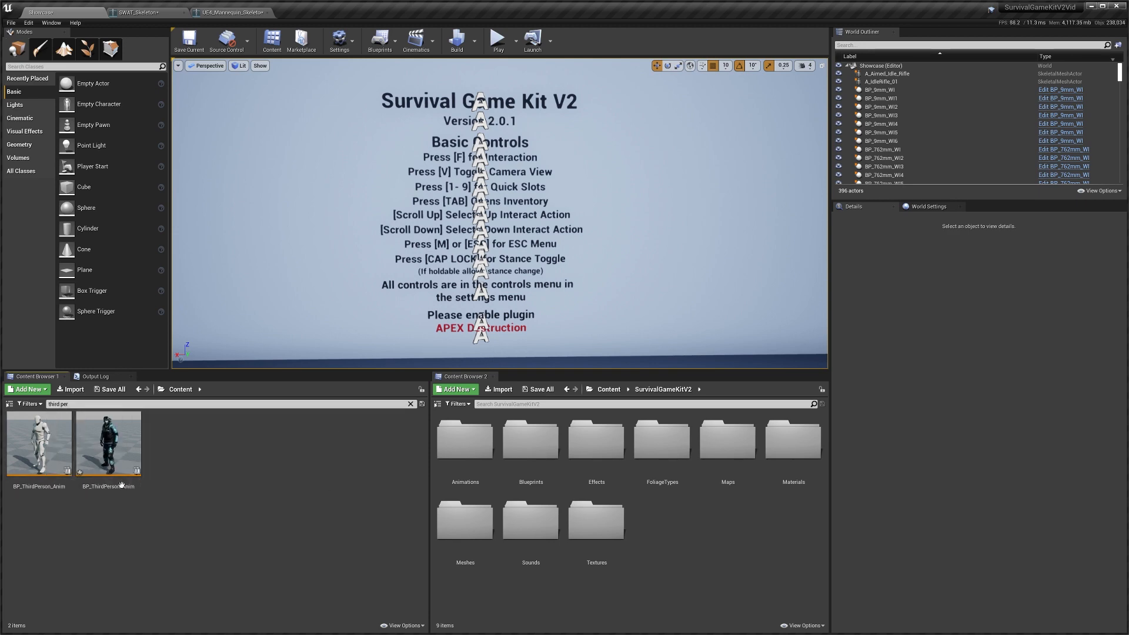
{"action": "double_click", "coordinate": [123, 447]}
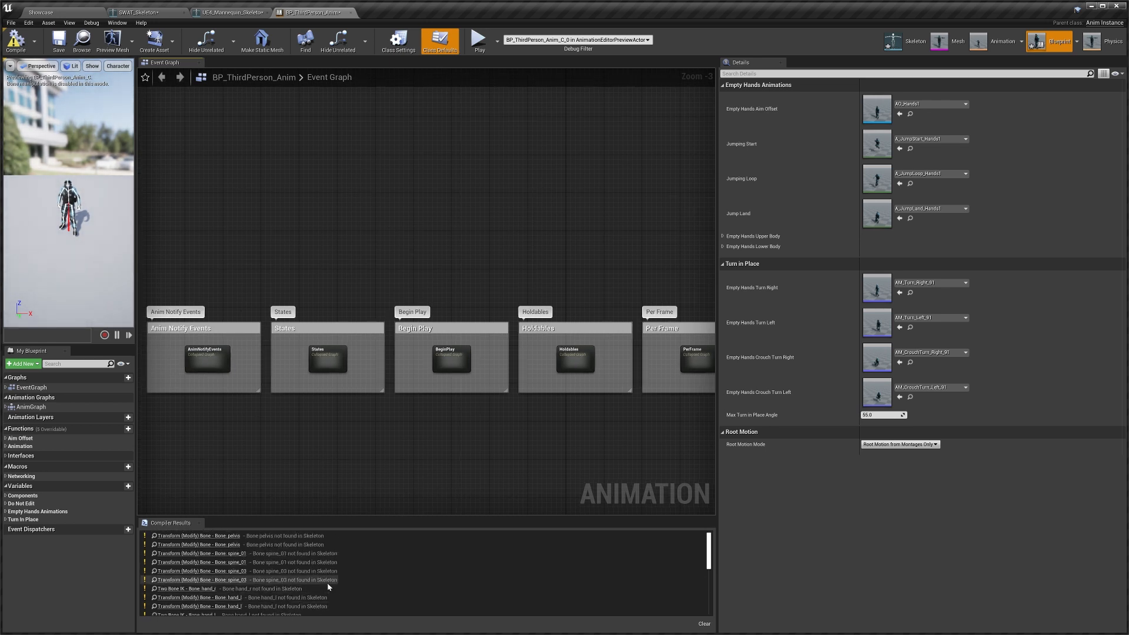
{"action": "left_click_drag", "start_coordinate": [350, 516], "coordinate": [353, 454]}
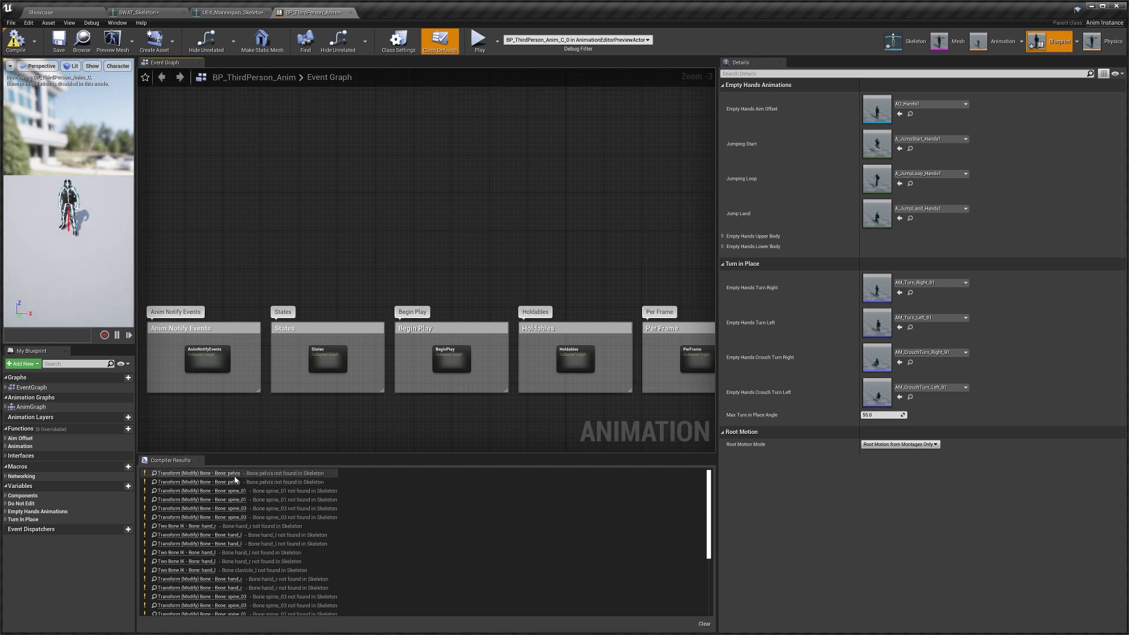
Go to the lower-body Transform (Modify) Bone node from its pelvis warning and set its Bone to Modify to Hips
{"action": "left_click", "coordinate": [230, 474]}
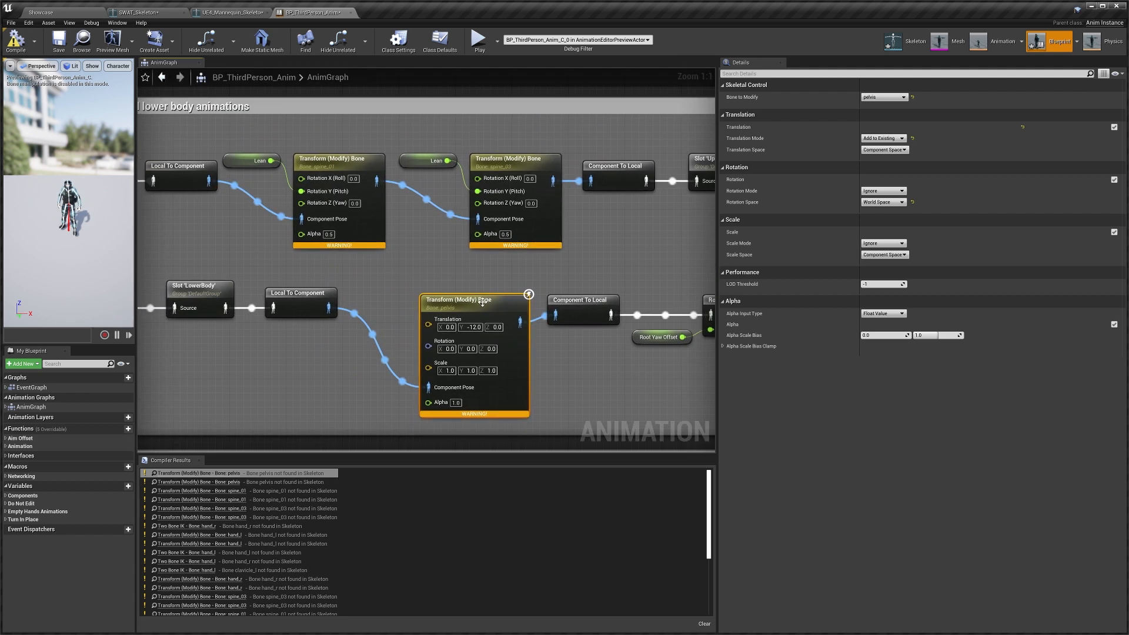
{"action": "left_click", "coordinate": [896, 98]}
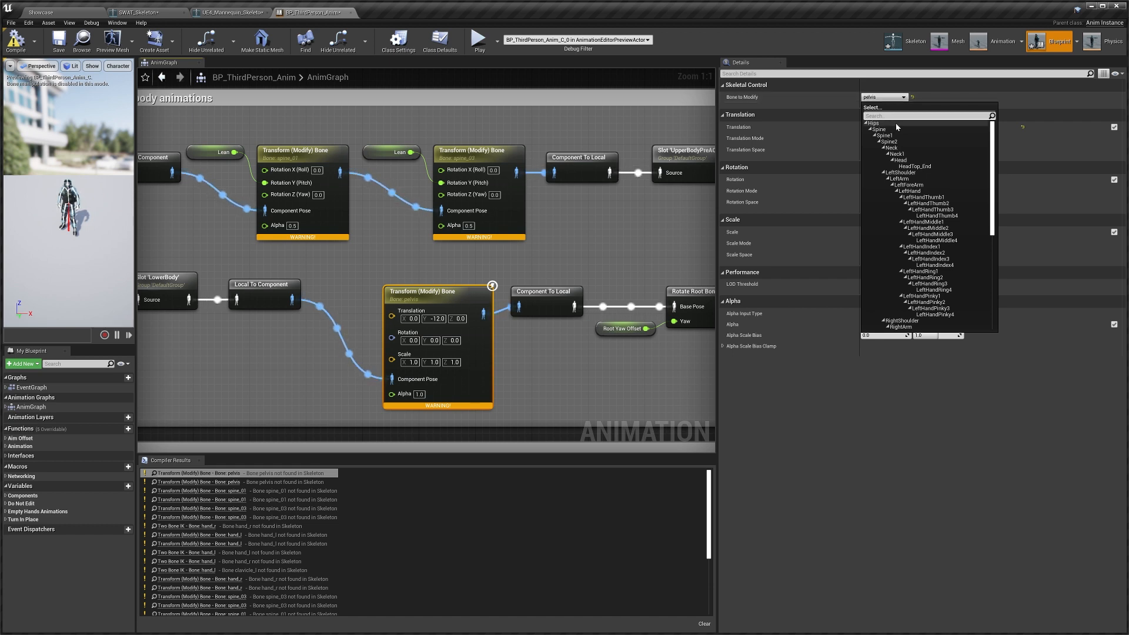
{"action": "left_click", "coordinate": [896, 123]}
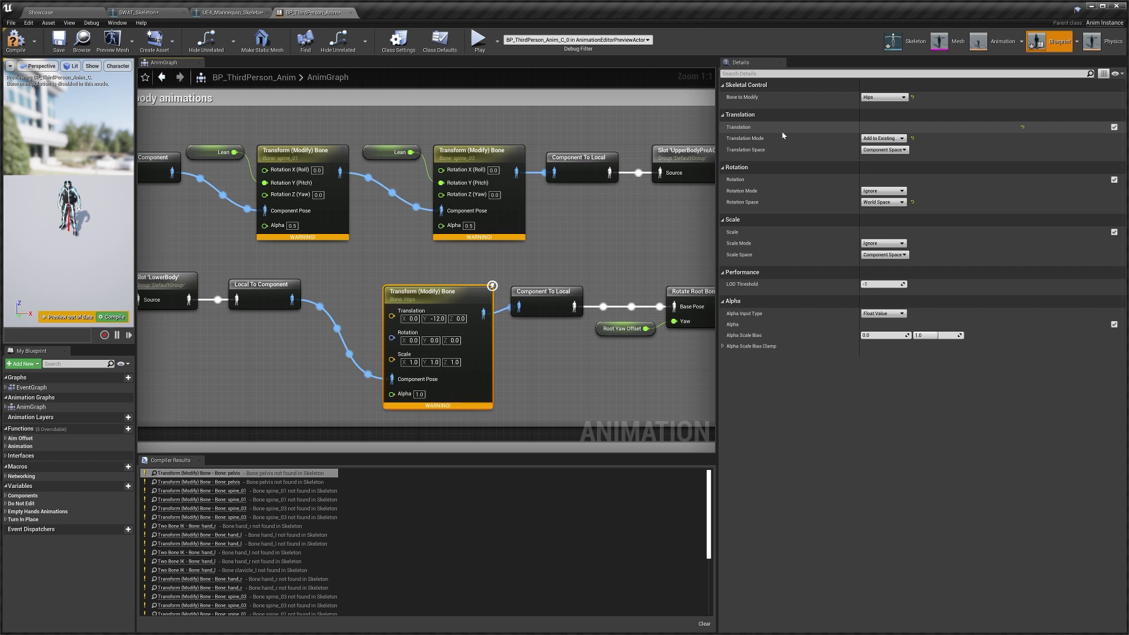
{"action": "left_click", "coordinate": [233, 482]}
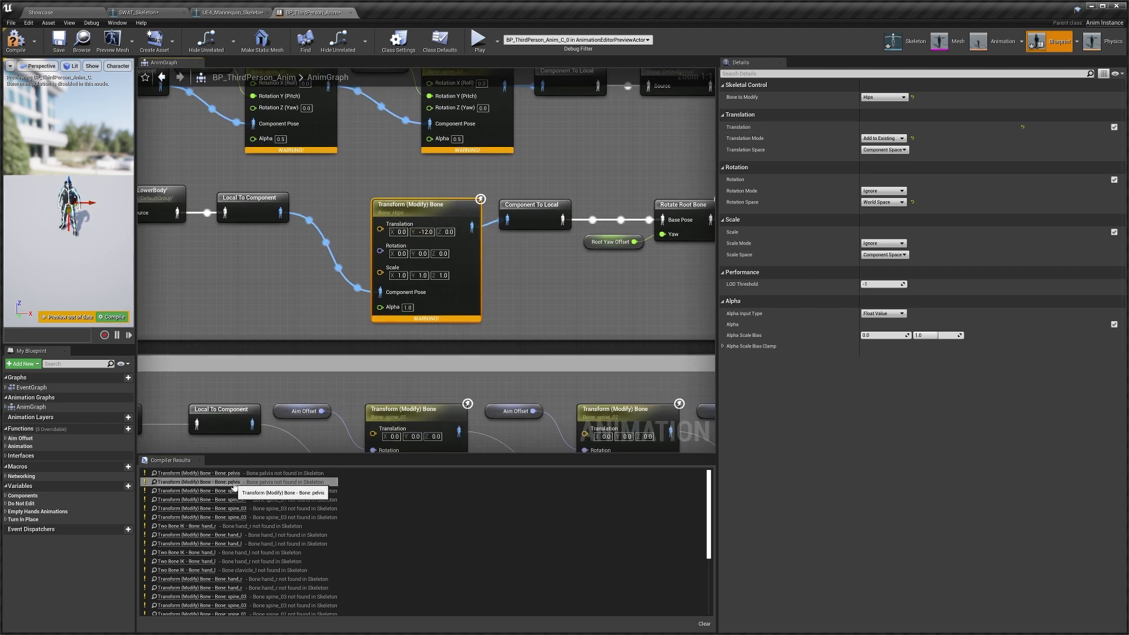
Set Bone to Modify to Spine and Spine1 on the aim offset Transform (Modify) Bone nodes for spine_01 and spine_02
{"action": "left_click", "coordinate": [233, 491]}
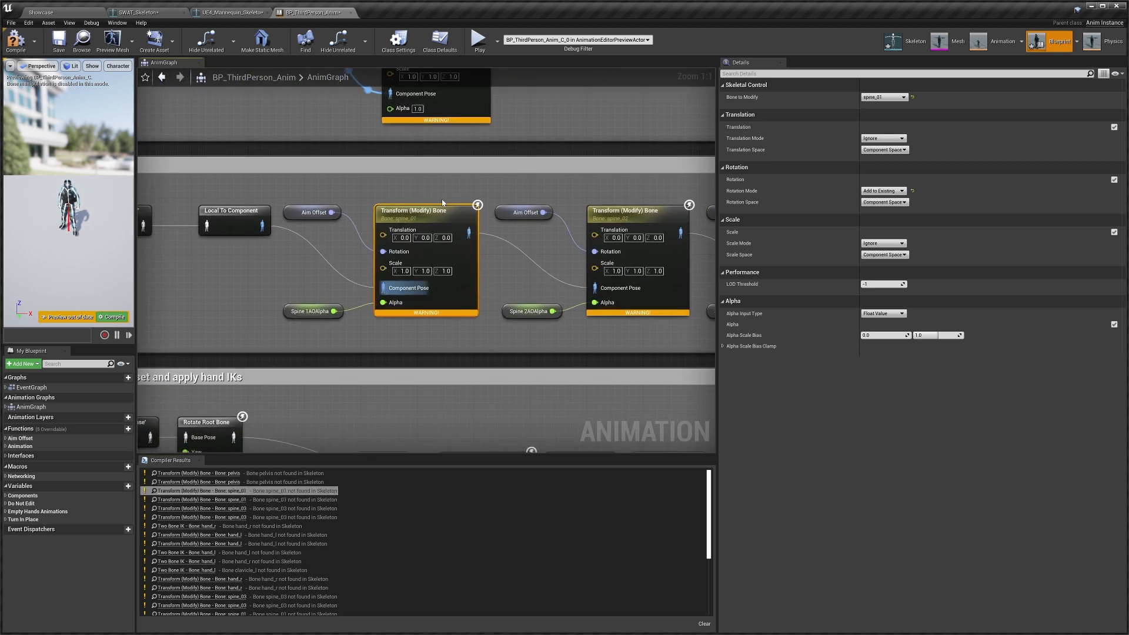
{"action": "left_click", "coordinate": [882, 97]}
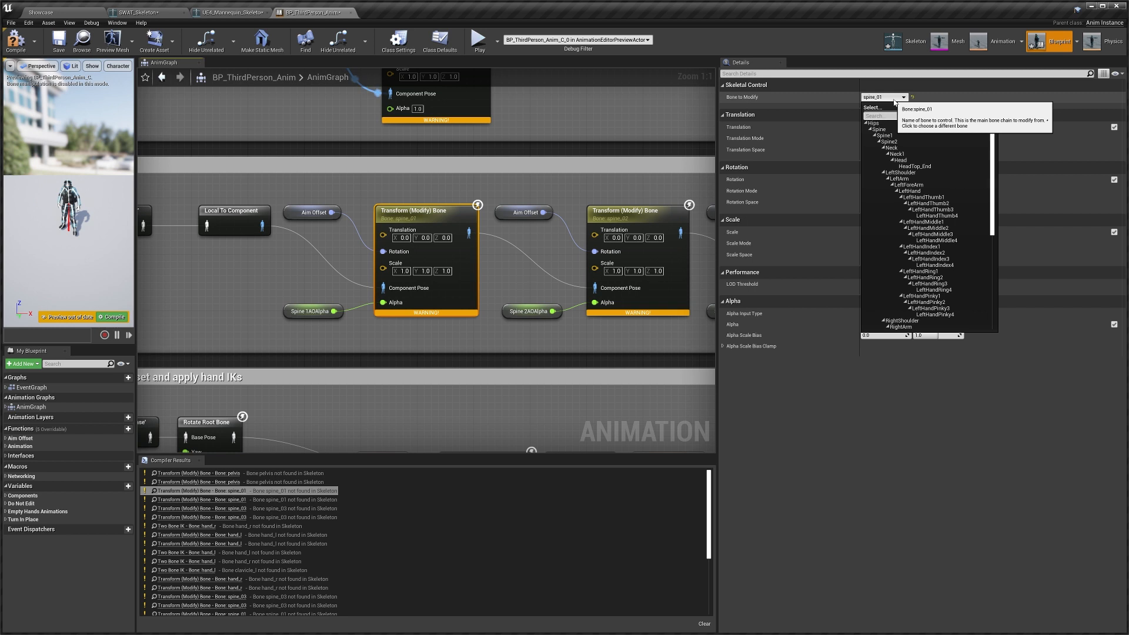
{"action": "left_click", "coordinate": [896, 131]}
{"action": "left_click", "coordinate": [614, 210]}
{"action": "right_click_drag", "start_coordinate": [660, 187], "coordinate": [472, 191]}
{"action": "left_click", "coordinate": [882, 97]}
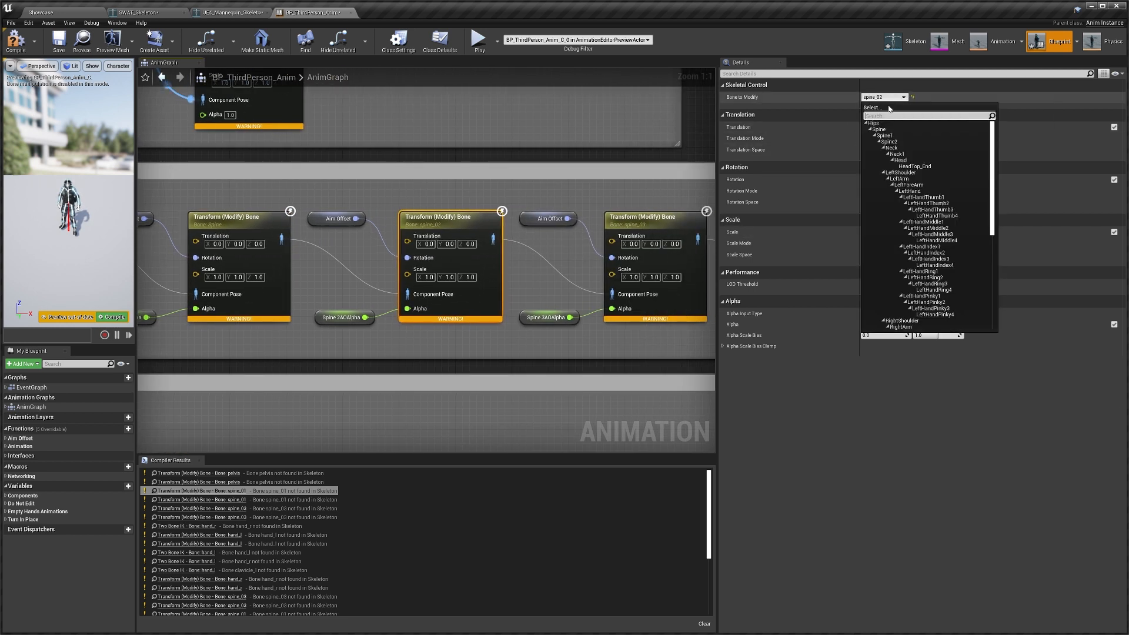
{"action": "left_click", "coordinate": [901, 136]}
Set Bone to Modify to Spine2 on the aim offset Transform (Modify) Bone node for spine_03
{"action": "right_click_drag", "start_coordinate": [618, 188], "coordinate": [518, 195]}
{"action": "left_click", "coordinate": [544, 224]}
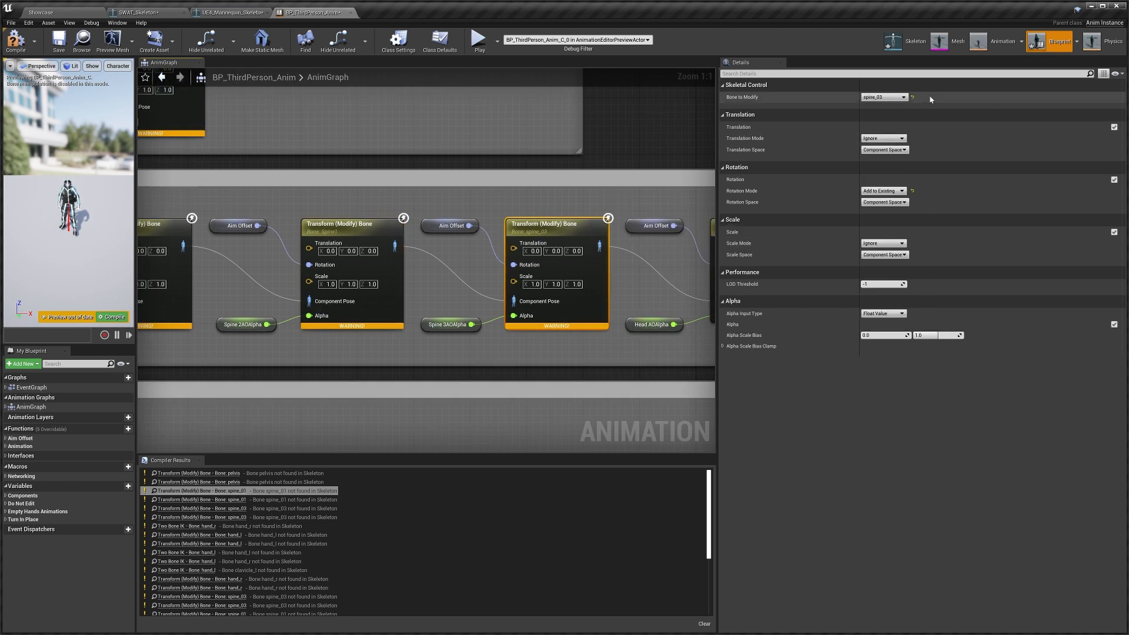
{"action": "left_click", "coordinate": [894, 98]}
{"action": "left_click", "coordinate": [903, 141]}
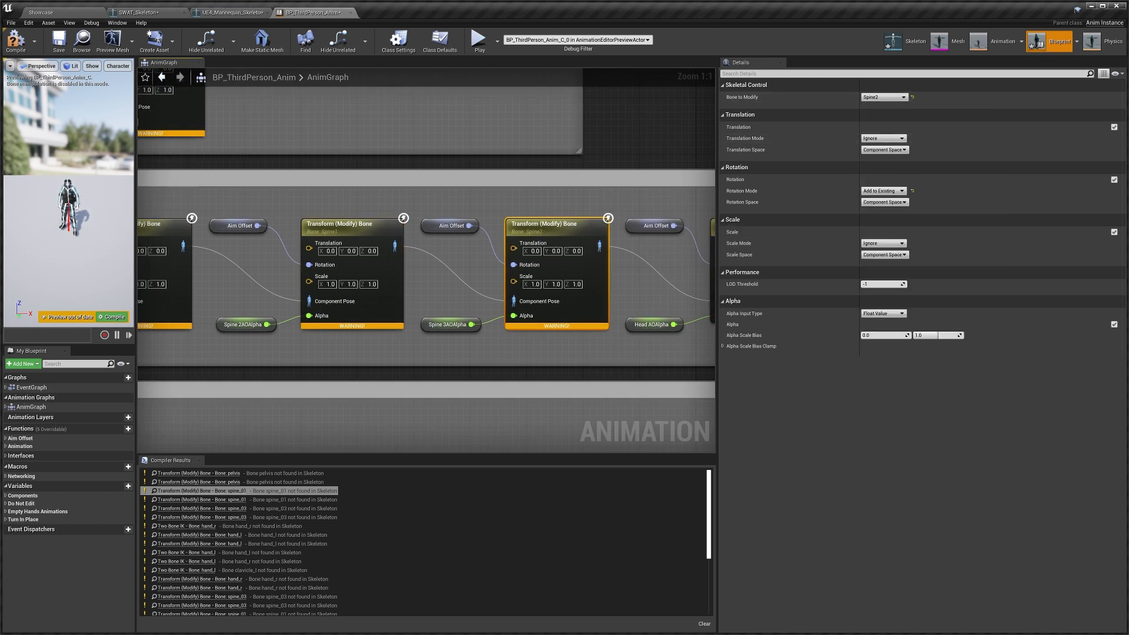
{"action": "right_click_drag", "start_coordinate": [616, 191], "coordinate": [433, 203]}
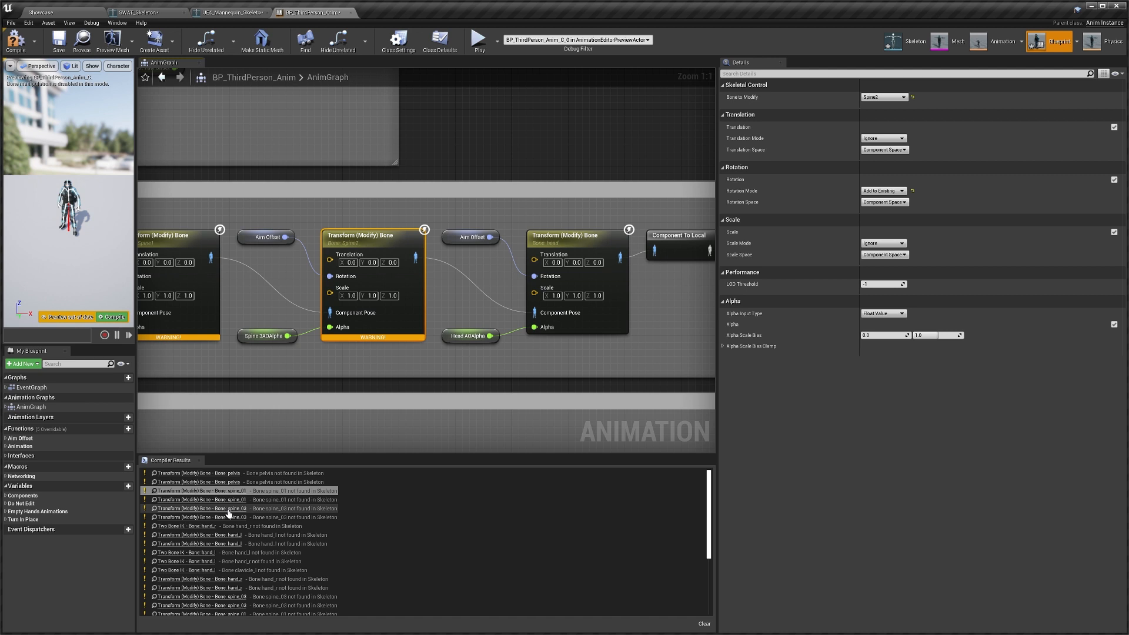
Go to the Two Bone IK node from its hand_r warning and set its IKBone to RightHand
{"action": "left_click", "coordinate": [202, 526]}
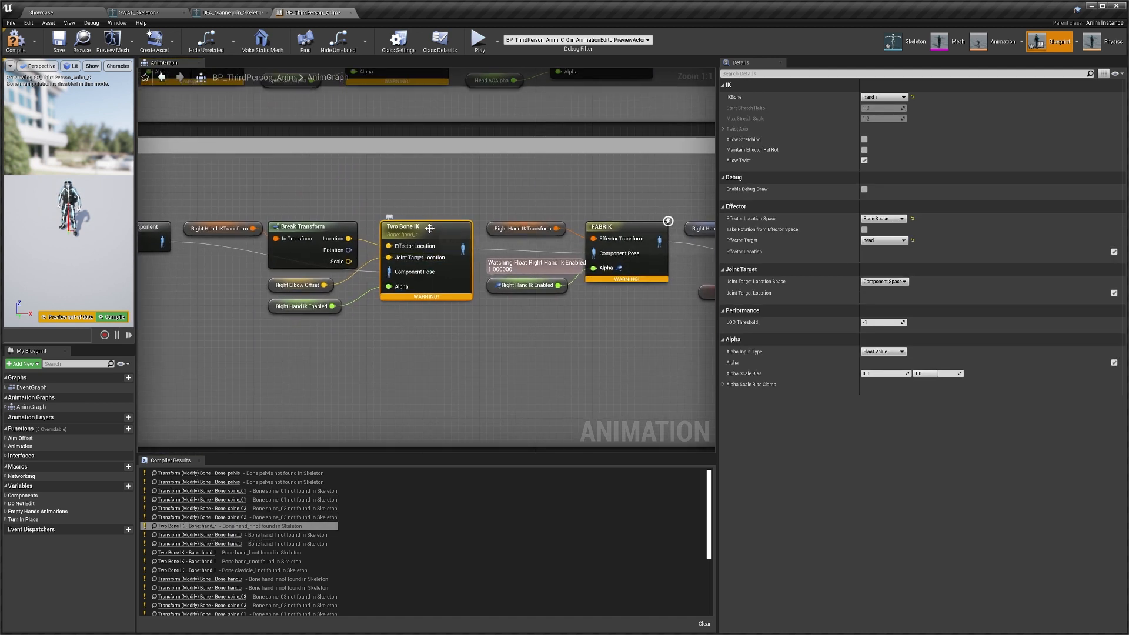
{"action": "left_click", "coordinate": [884, 97]}
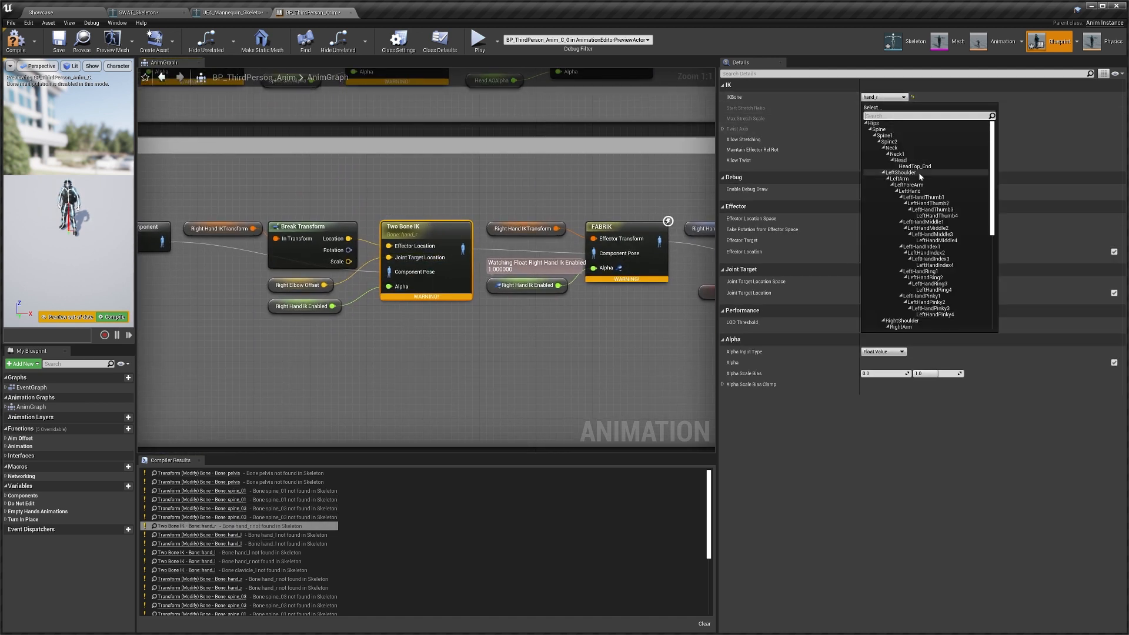
{"action": "scroll", "coordinate": [958, 239], "scroll_direction": "down", "scroll_amount": 4}
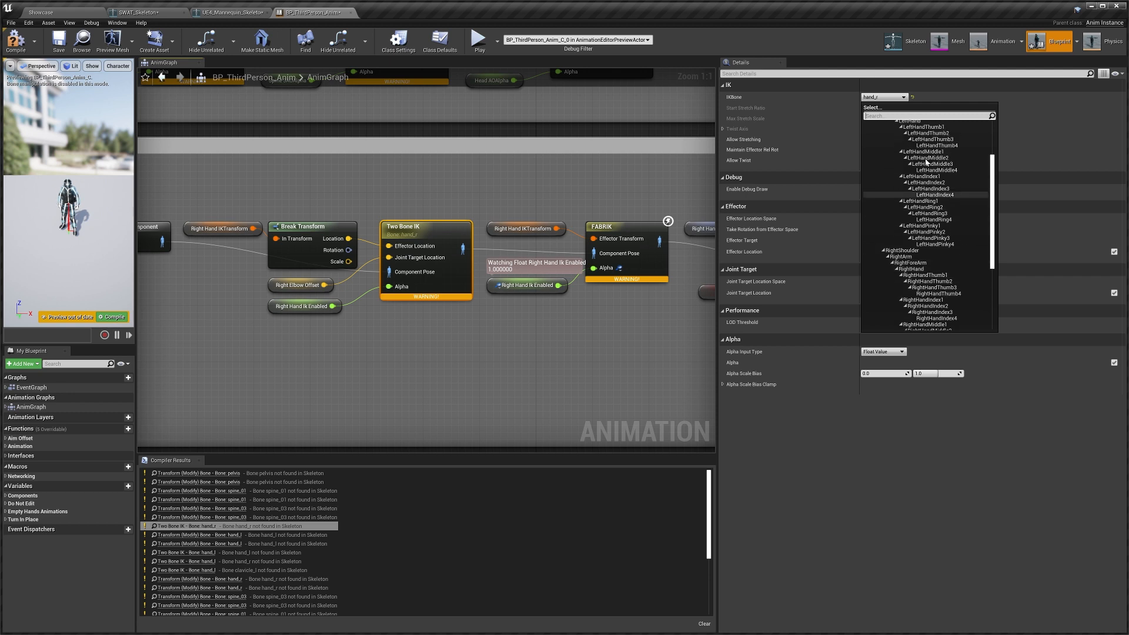
{"action": "type", "text": "right"}
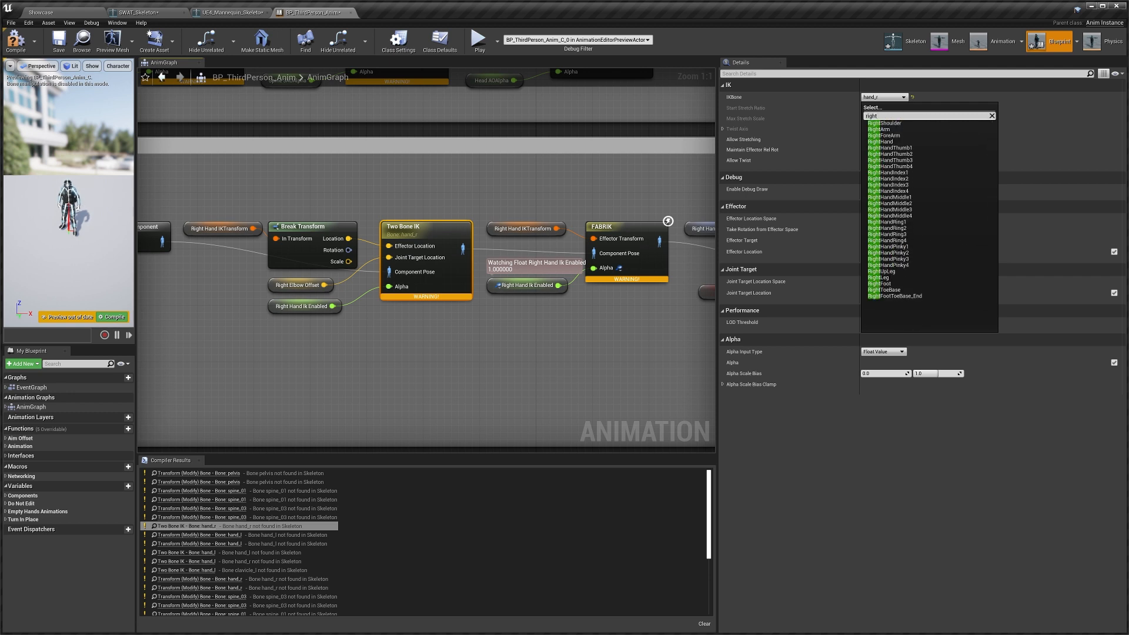
{"action": "left_click", "coordinate": [885, 142]}
On the right hand FABRIK node, set Tip Bone to RightHand and Root Bone to RightArm
{"action": "right_click_drag", "start_coordinate": [646, 221], "coordinate": [519, 246]}
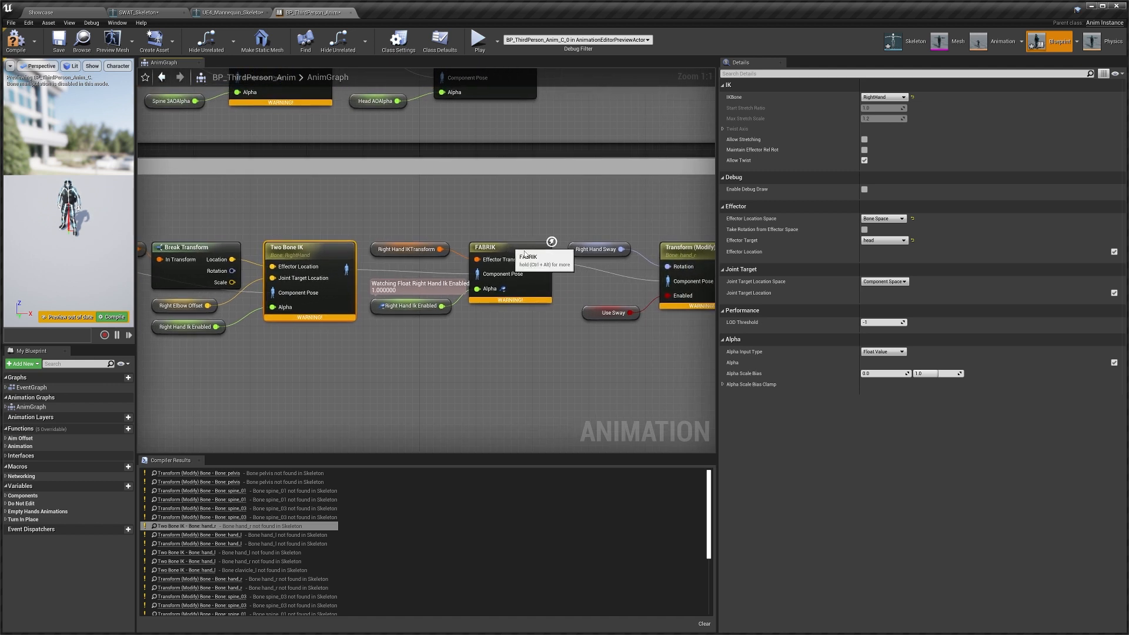
{"action": "left_click", "coordinate": [474, 247]}
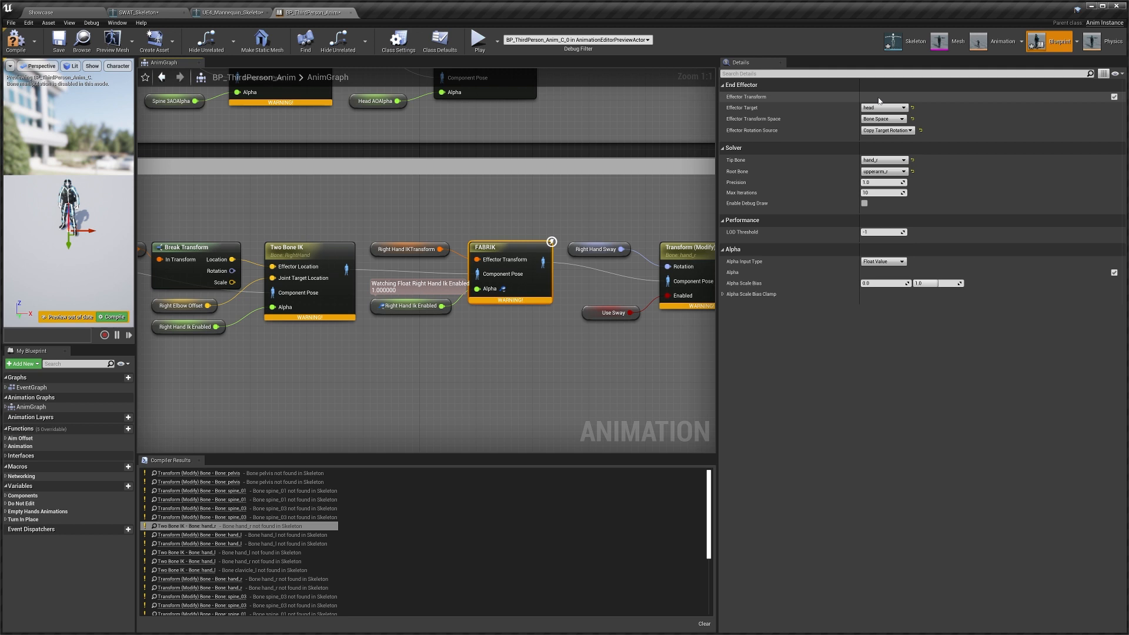
{"action": "left_click", "coordinate": [883, 160]}
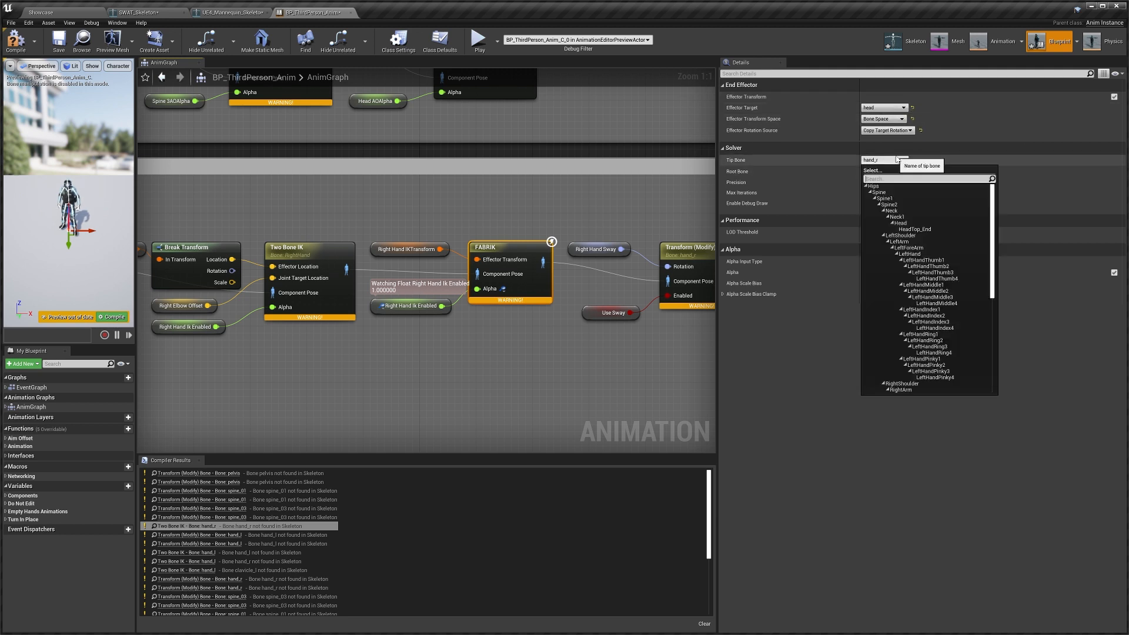
{"action": "type", "text": "right"}
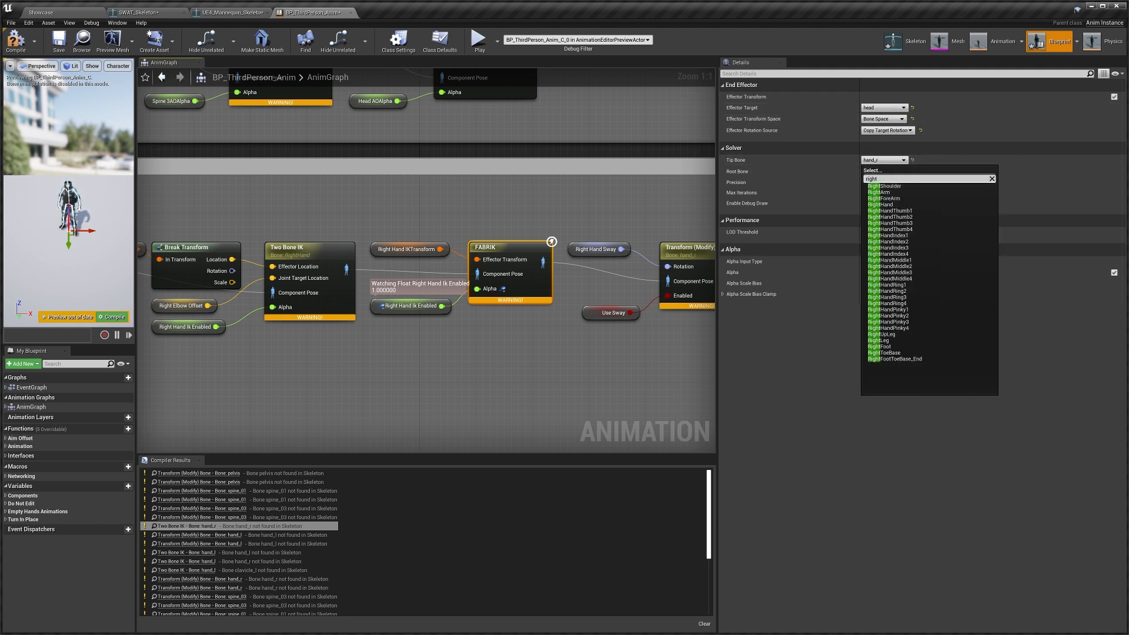
{"action": "left_click", "coordinate": [896, 205]}
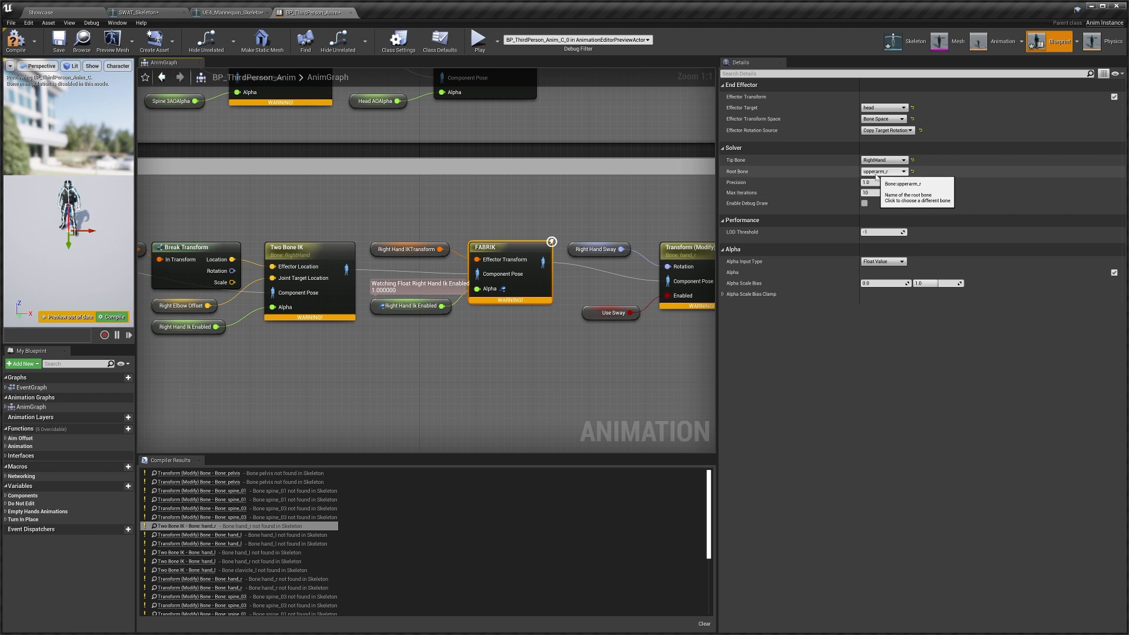
{"action": "left_click", "coordinate": [899, 172]}
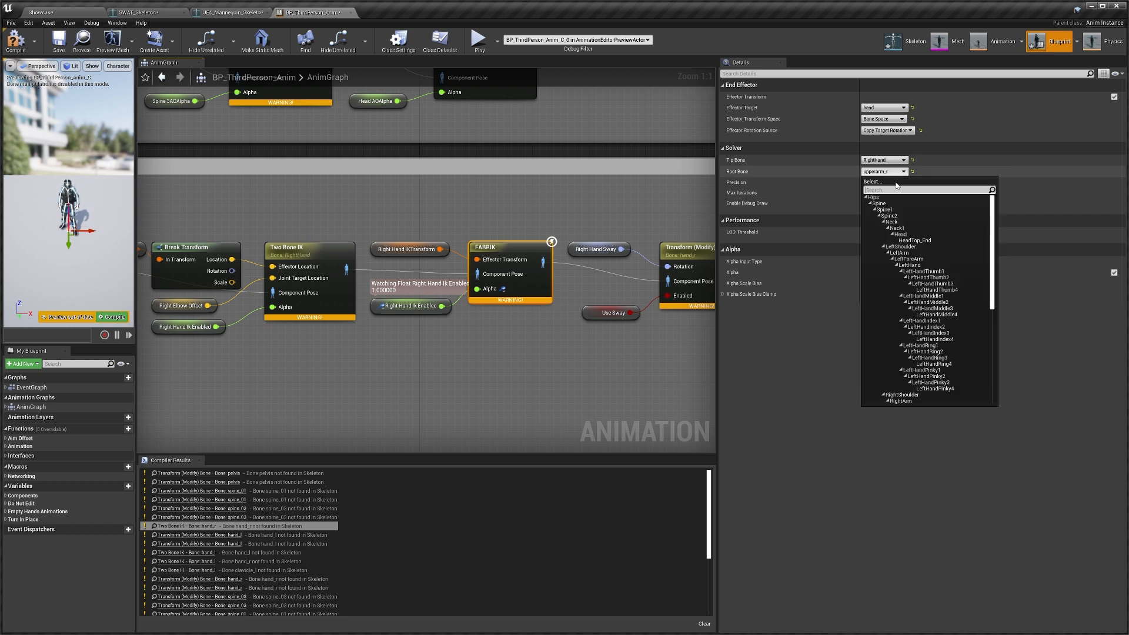
{"action": "type", "text": "right"}
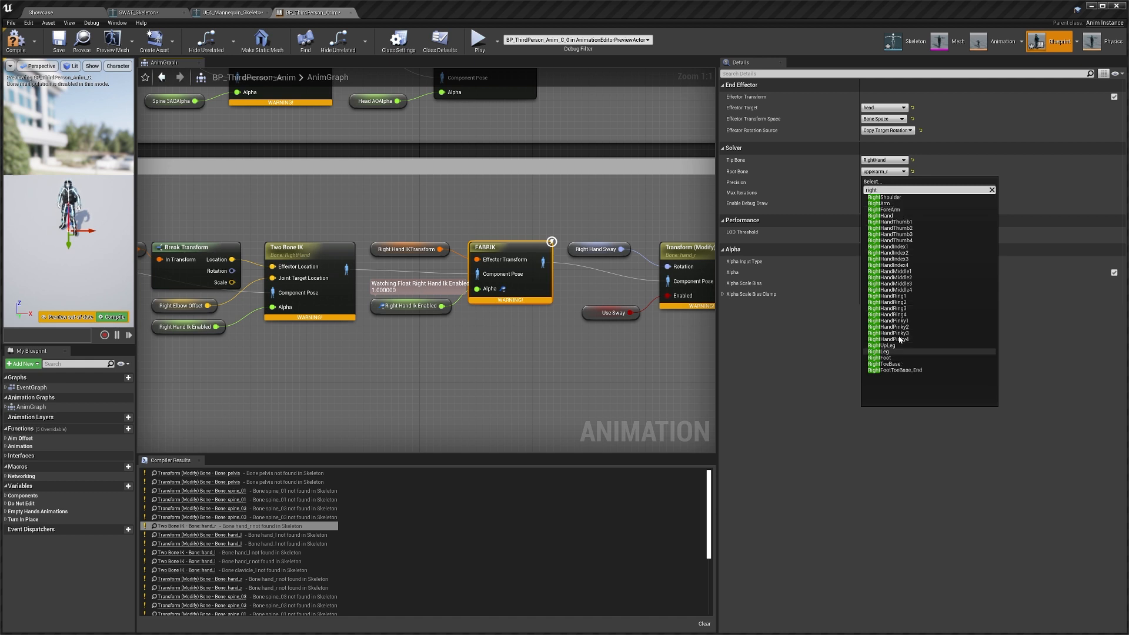
{"action": "left_click", "coordinate": [902, 204]}
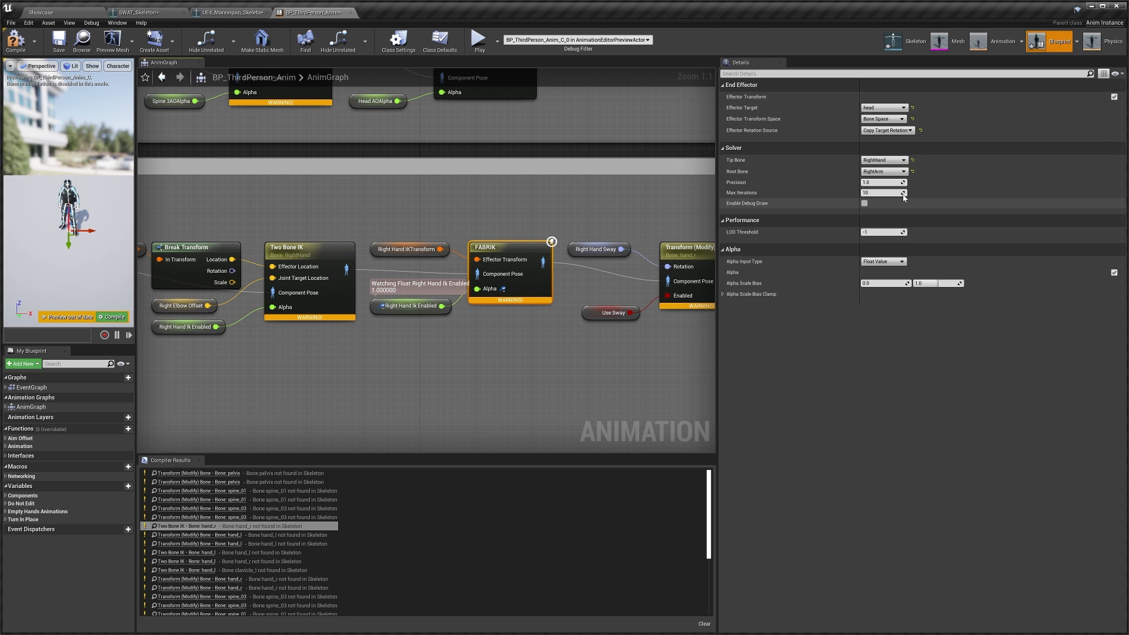
Set Bone to Modify to RightHand on the Transform (Modify) Bone node fed by Right Hand Sway
{"action": "right_click_drag", "start_coordinate": [715, 248], "coordinate": [465, 260]}
{"action": "left_click", "coordinate": [523, 253]}
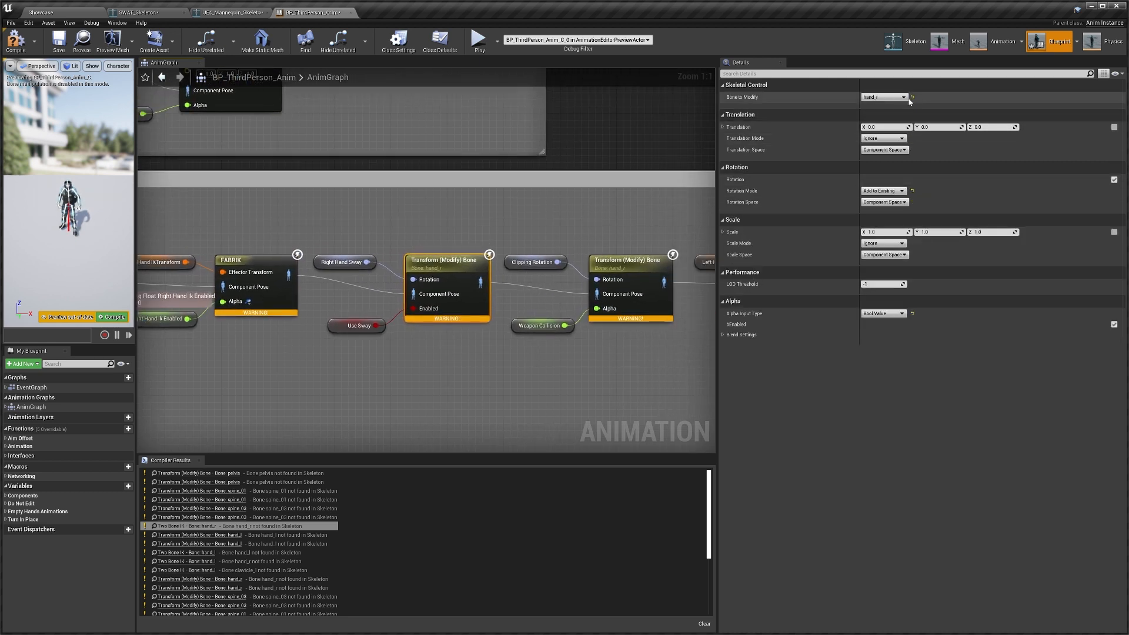
{"action": "left_click", "coordinate": [885, 97]}
{"action": "type", "text": "right"}
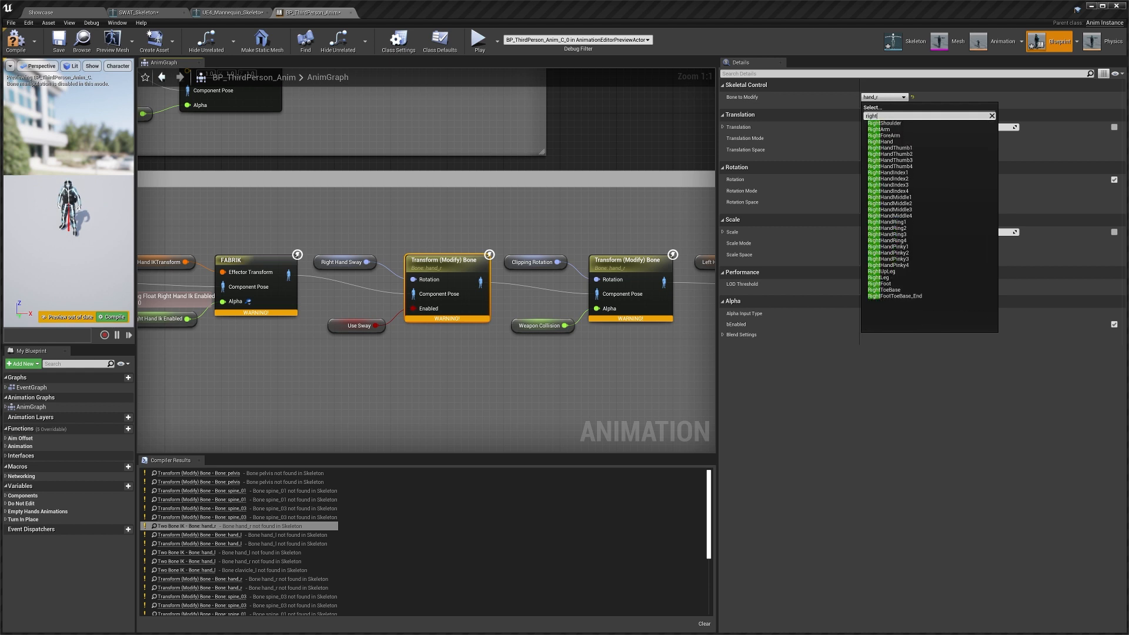
{"action": "left_click", "coordinate": [890, 142]}
Set Bone to Modify to RightHand on the Transform (Modify) Bone node fed by Clipping Rotation
{"action": "right_click_drag", "start_coordinate": [529, 376], "coordinate": [462, 376]}
{"action": "left_click", "coordinate": [559, 261]}
{"action": "left_click", "coordinate": [893, 98]}
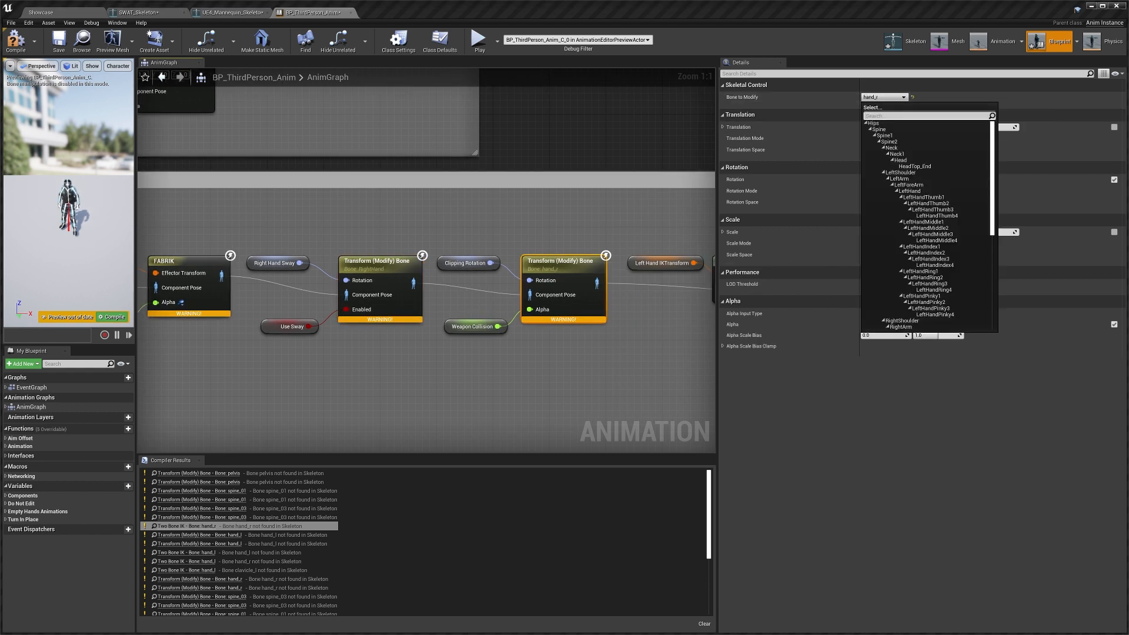
{"action": "type", "text": "right"}
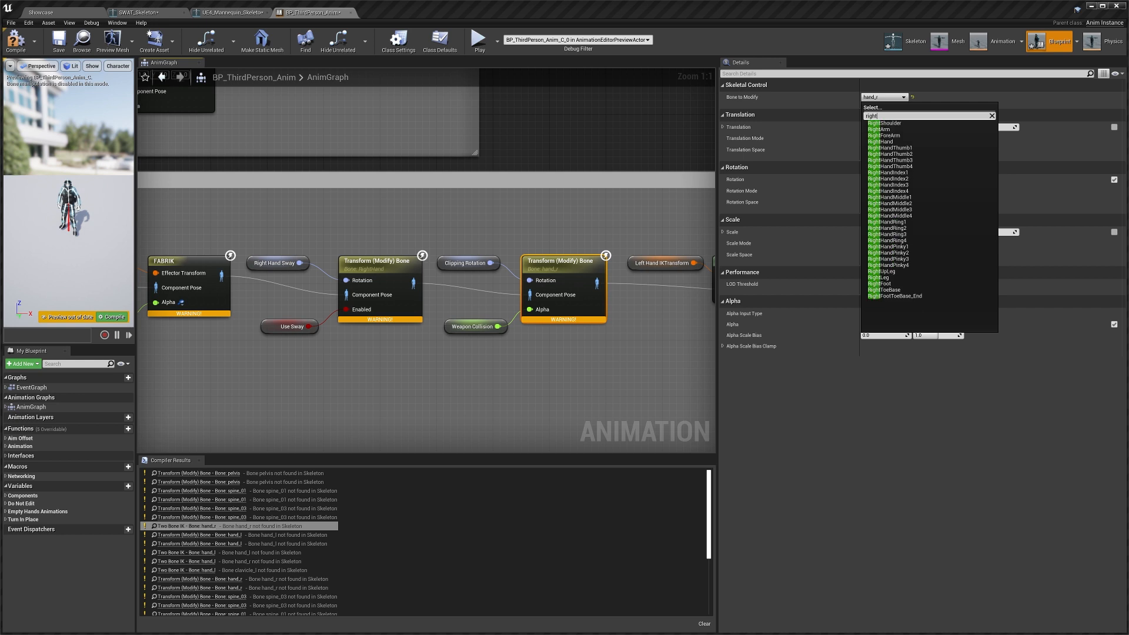
{"action": "left_click", "coordinate": [884, 142]}
Set IKBone to LeftHand on the Two Bone IK node that follows the Clipping Rotation bone transform
{"action": "right_click_drag", "start_coordinate": [607, 235], "coordinate": [497, 224]}
{"action": "left_click", "coordinate": [470, 263]}
{"action": "left_click", "coordinate": [885, 97]}
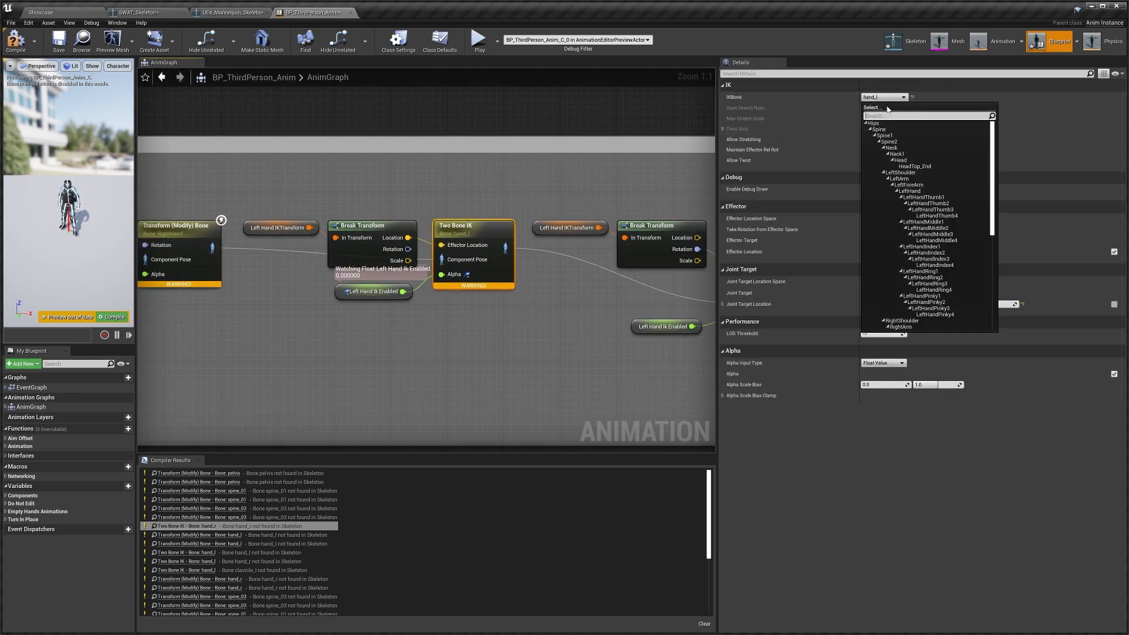
{"action": "type", "text": "left hand"}
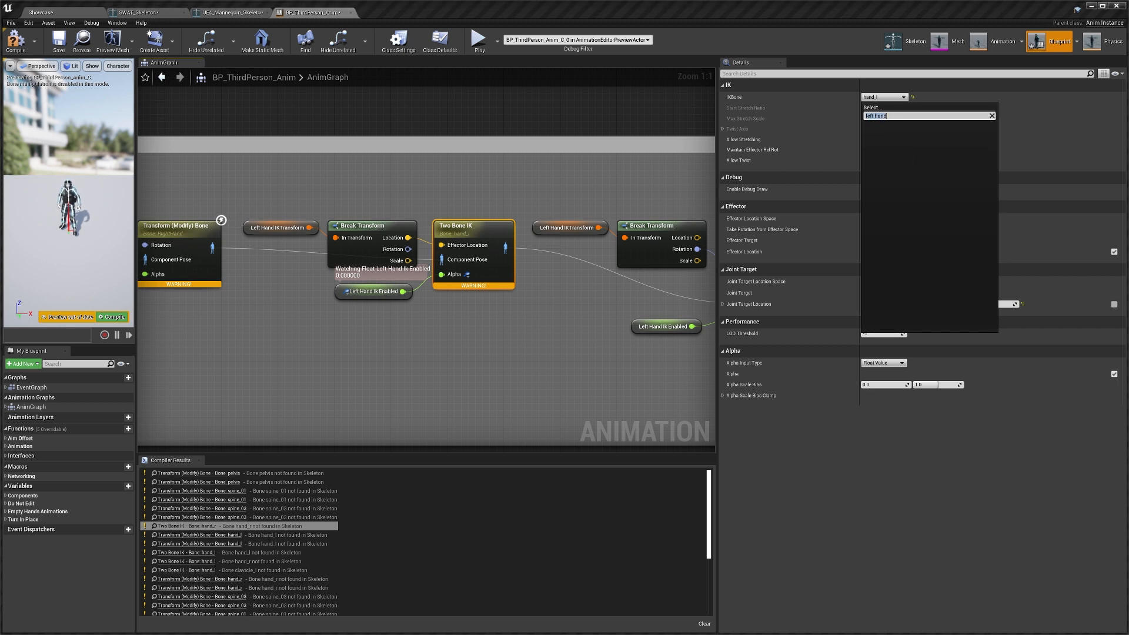
{"action": "key", "text": "BackSpace"}
{"action": "type", "text": "lef"}
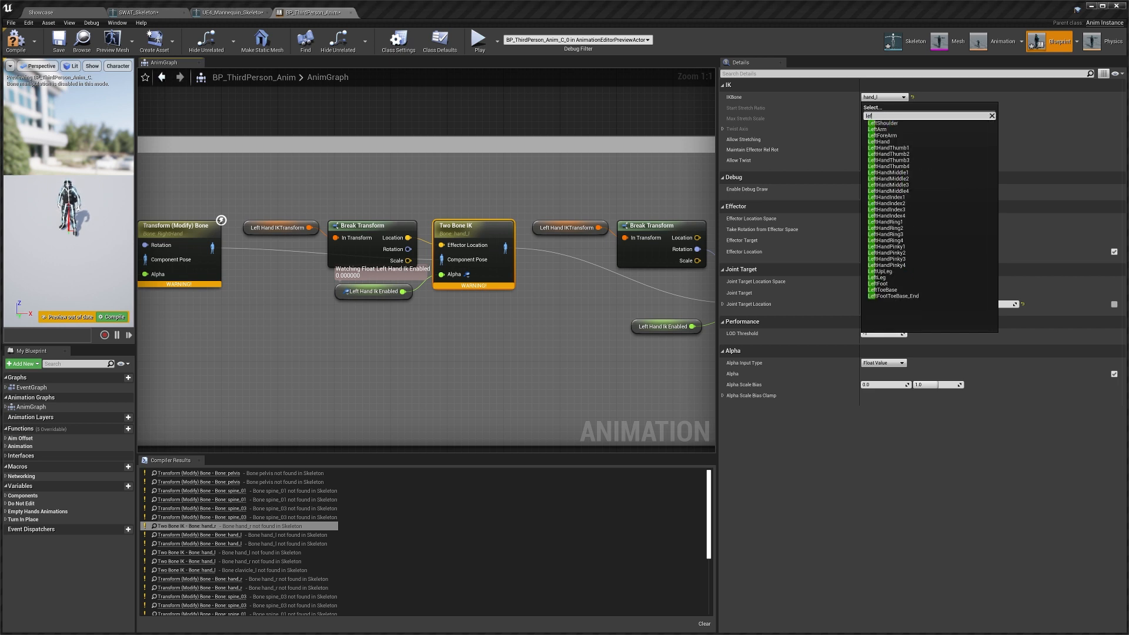
{"action": "left_click", "coordinate": [891, 142]}
Set Bone to Modify to LeftHand on the Transform (Modify) Bone node driven by the Left Hand IKTransform rotation
{"action": "right_click_drag", "start_coordinate": [648, 183], "coordinate": [394, 178]}
{"action": "left_click", "coordinate": [552, 216]}
{"action": "left_click", "coordinate": [882, 97]}
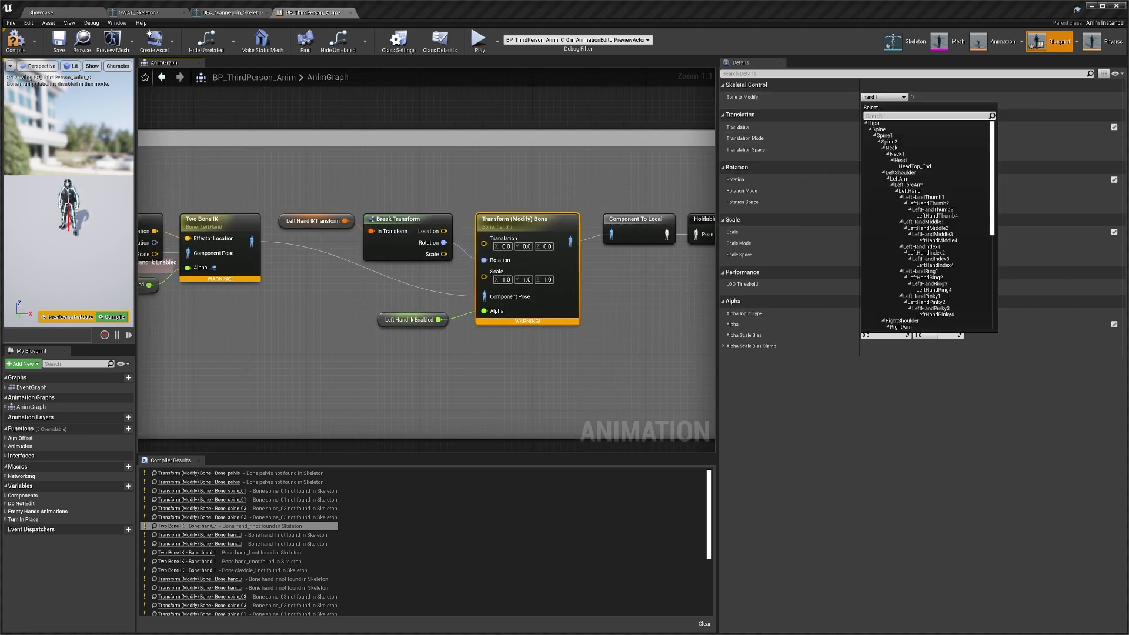
{"action": "type", "text": "left"}
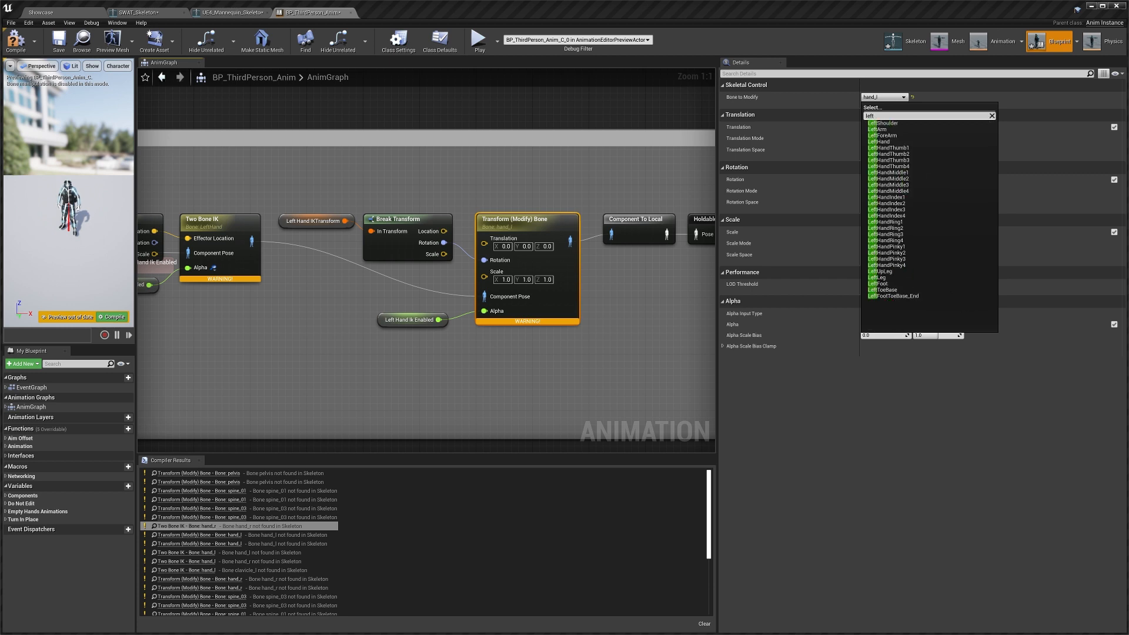
{"action": "left_click", "coordinate": [898, 144]}
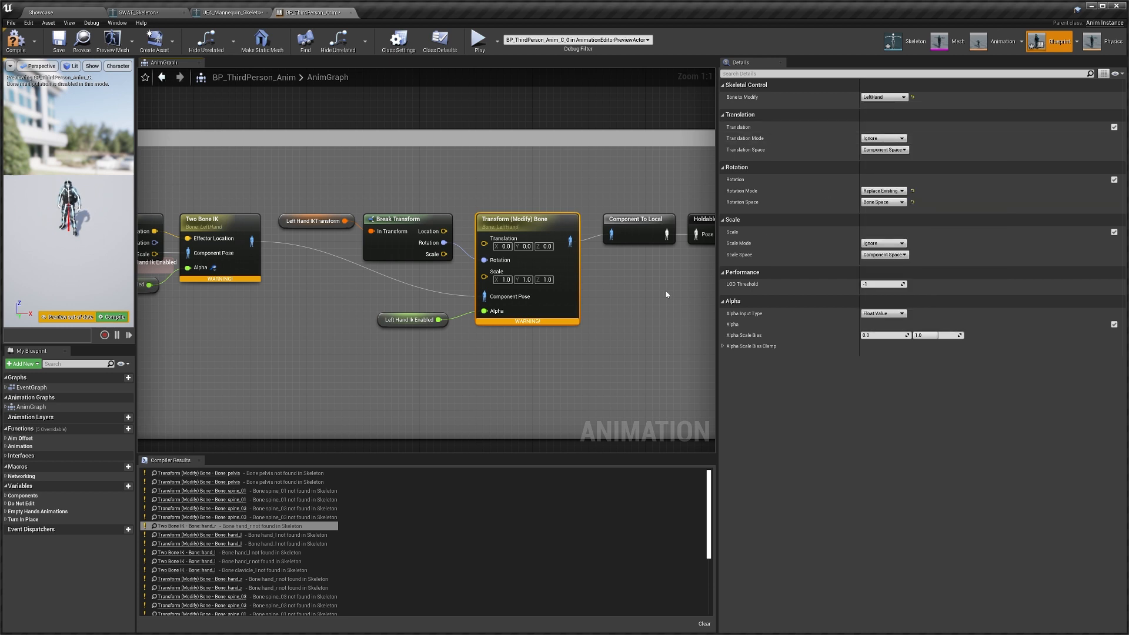
Look back over the edited hand IK nodes and recompile the animation blueprint to refresh its bone warnings
{"action": "scroll", "coordinate": [668, 293], "scroll_direction": "down", "scroll_amount": 4}
{"action": "scroll", "coordinate": [556, 316], "scroll_direction": "up", "scroll_amount": 2}
{"action": "right_click_drag", "start_coordinate": [557, 317], "coordinate": [715, 315]}
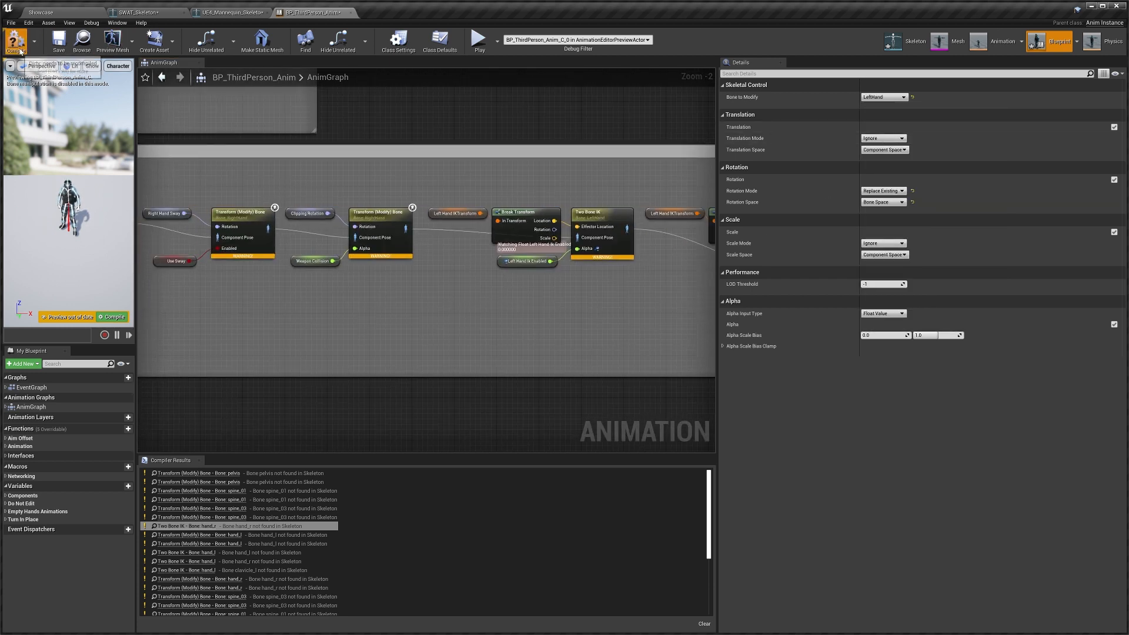
{"action": "key", "text": "F7"}
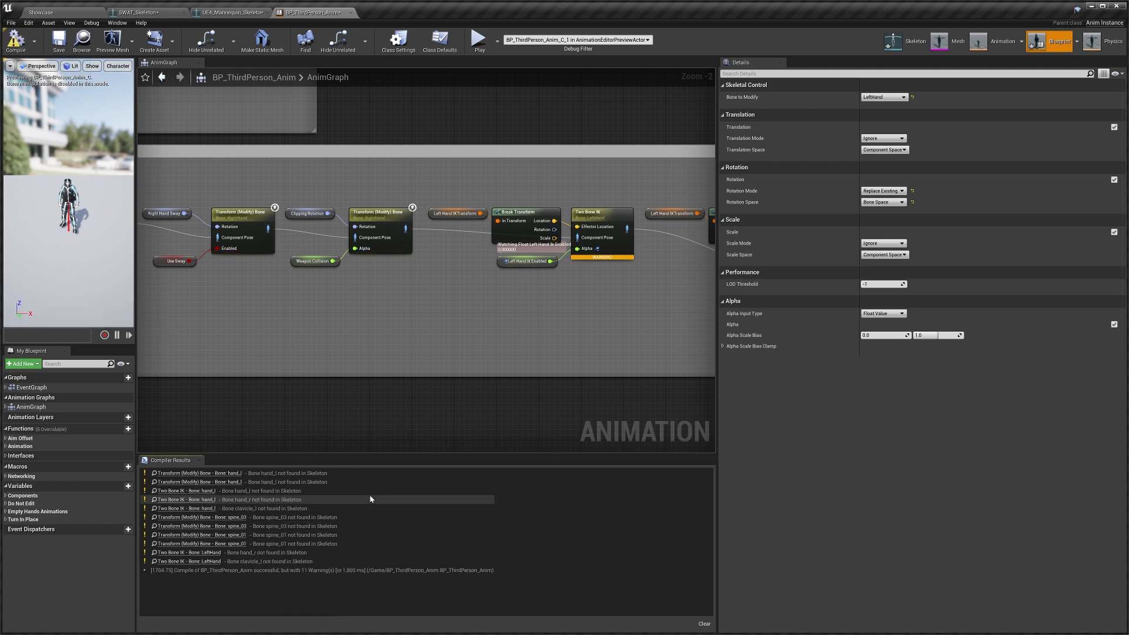
Go to the Transform (Modify) Bone node before FallingCache from its hand_l warning and set Bone to Modify to LeftHand
{"action": "left_click", "coordinate": [217, 474]}
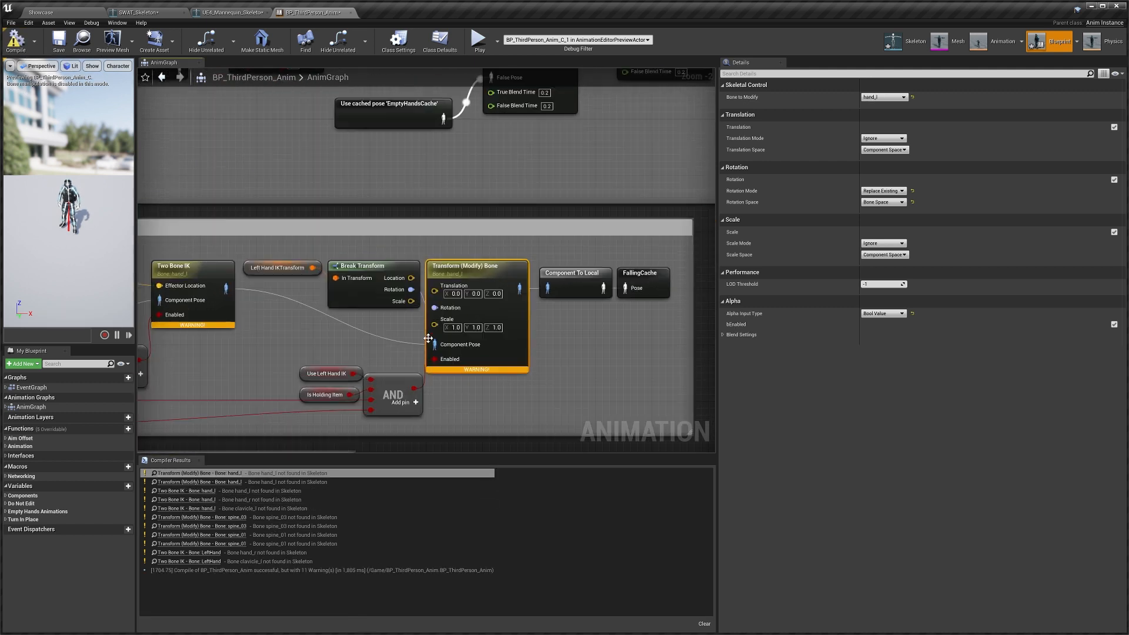
{"action": "left_click", "coordinate": [892, 98]}
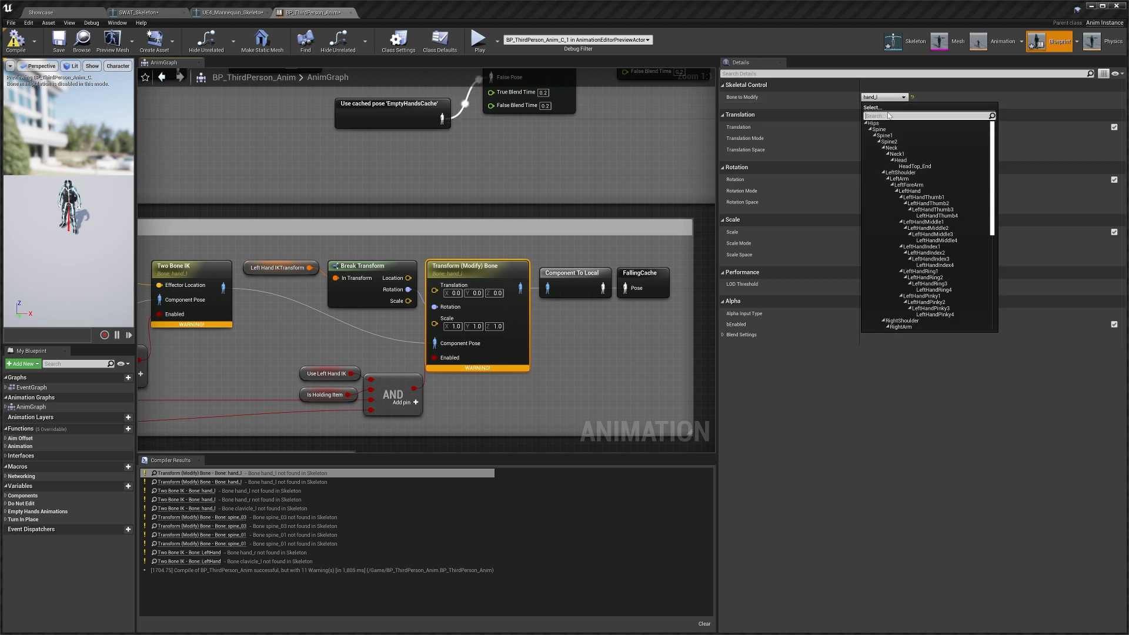
{"action": "type", "text": "left h"}
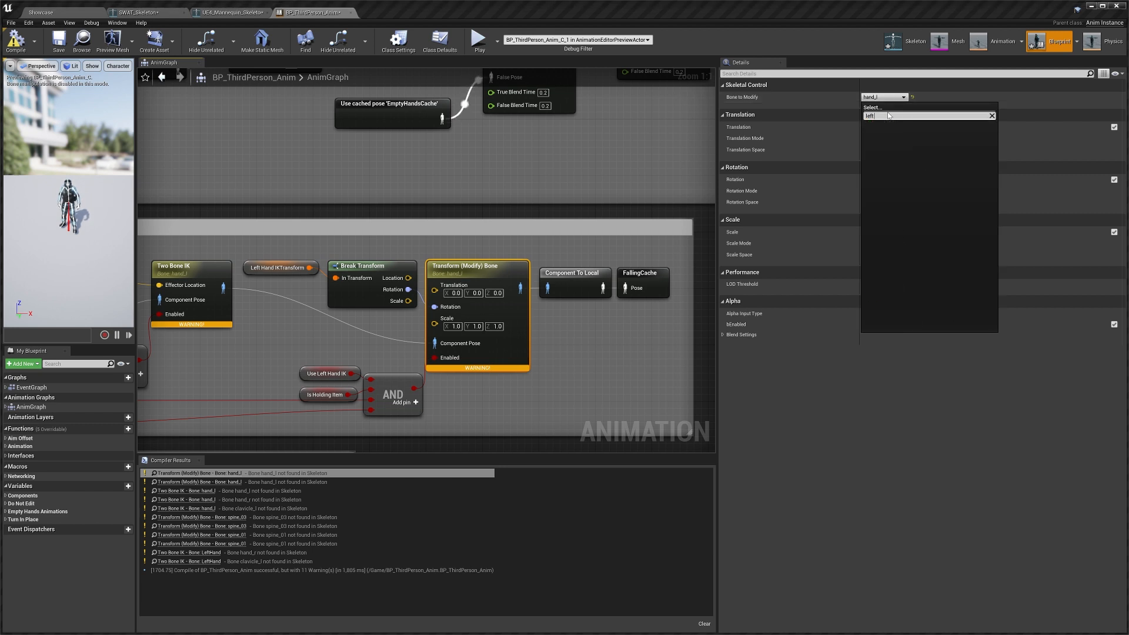
{"action": "key", "text": "BackSpace"}
{"action": "left_click", "coordinate": [882, 141]}
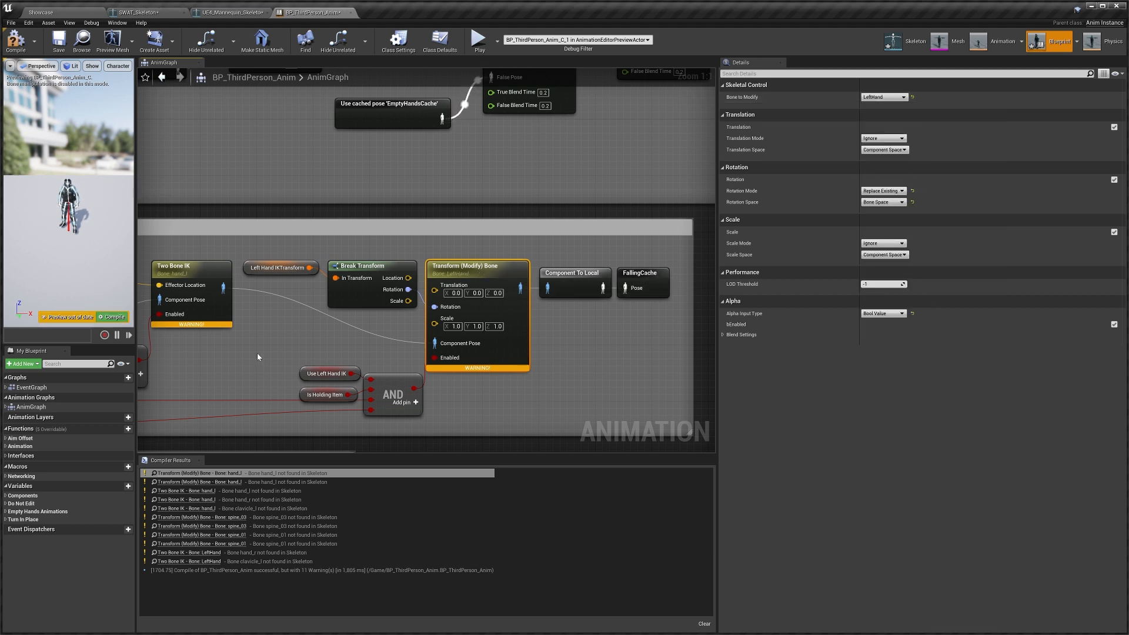
Set IKBone to LeftHand on the Two Bone IK node in the falling left hand IK section and recompile the blueprint
{"action": "left_click", "coordinate": [208, 270]}
{"action": "right_click_drag", "start_coordinate": [208, 269], "coordinate": [439, 274]}
{"action": "left_click", "coordinate": [884, 97]}
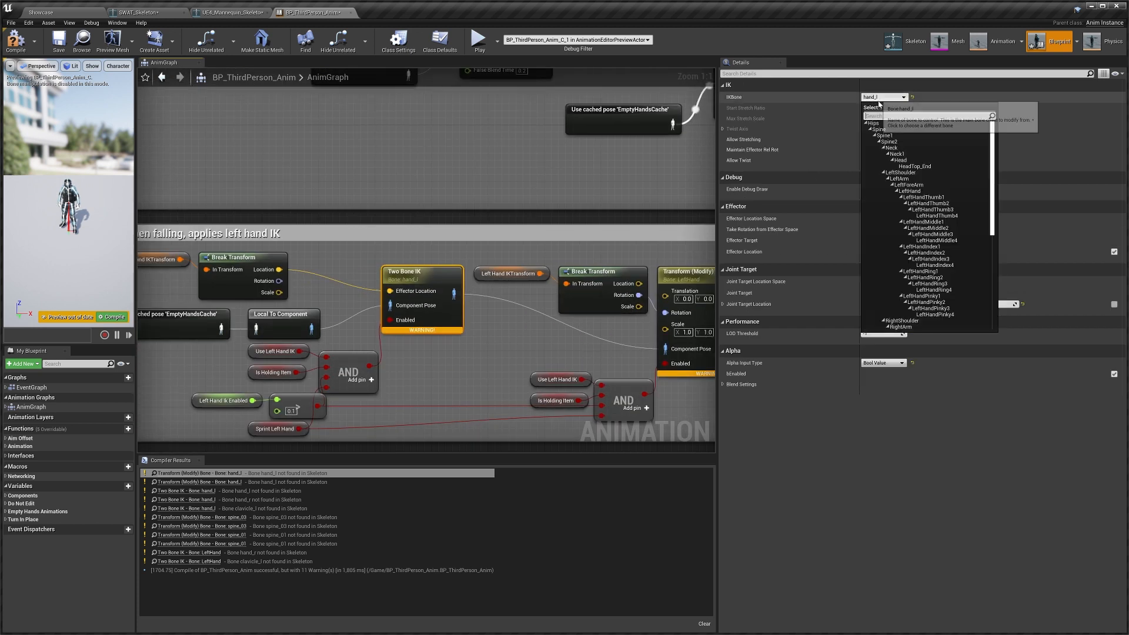
{"action": "type", "text": "hand lef"}
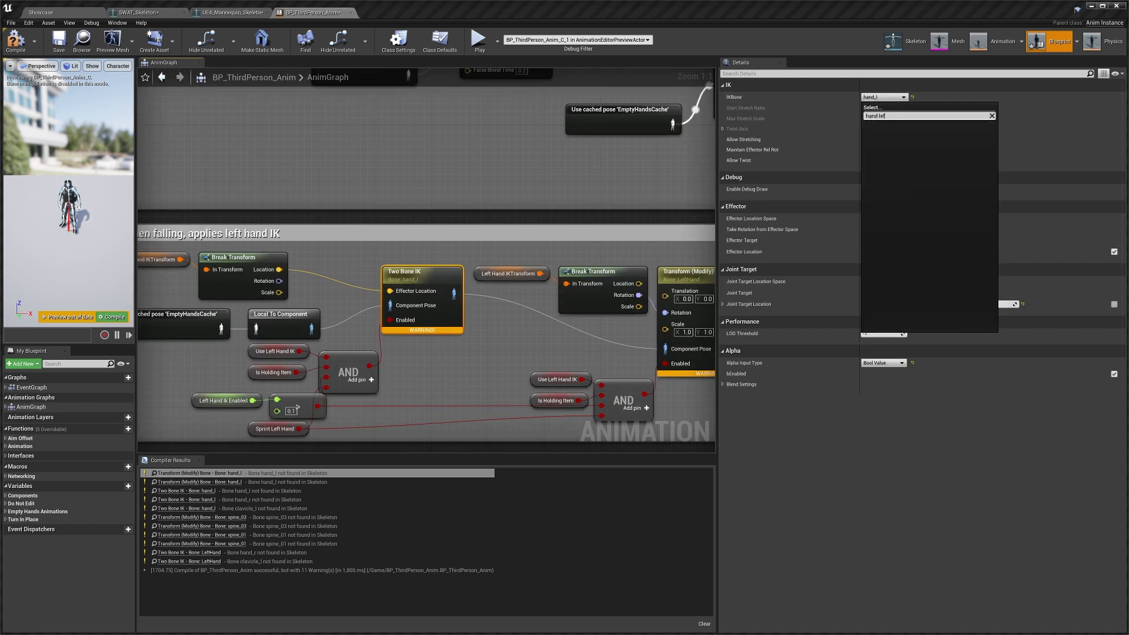
{"action": "key", "text": "BackSpace"}
{"action": "key", "text": "BackSpace"}
{"action": "key", "text": "BackSpace"}
{"action": "key", "text": "BackSpace"}
{"action": "key", "text": "BackSpace"}
{"action": "key", "text": "BackSpace"}
{"action": "key", "text": "BackSpace"}
{"action": "key", "text": "BackSpace"}
{"action": "type", "text": "left"}
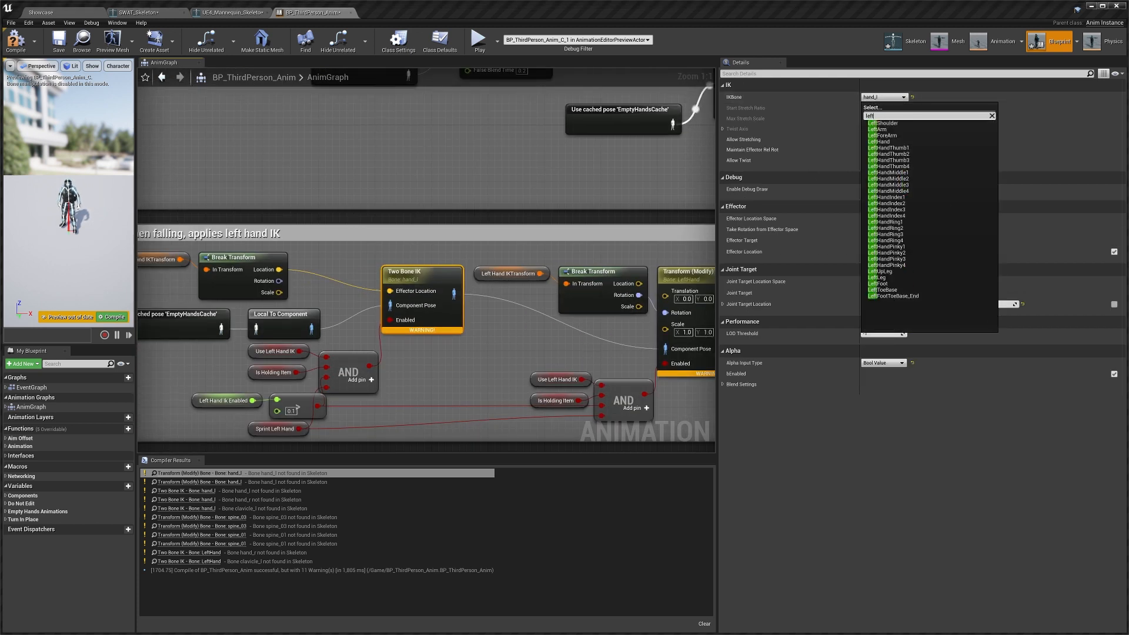
{"action": "left_click", "coordinate": [879, 142]}
{"action": "scroll", "coordinate": [321, 208], "scroll_direction": "down", "scroll_amount": 2}
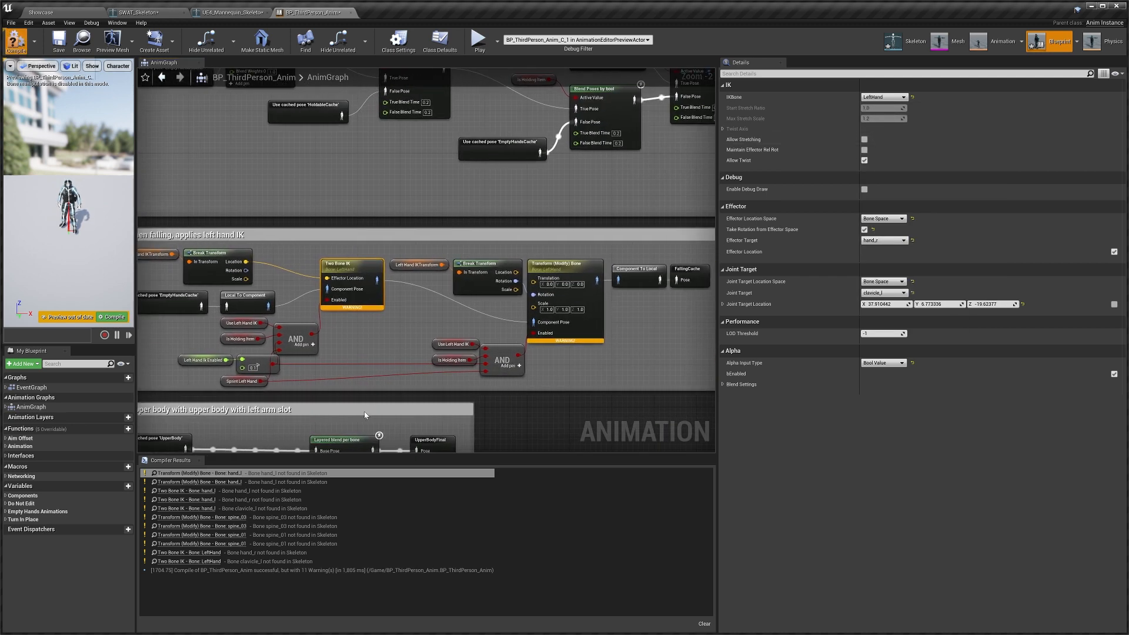
Set Effector Target to RightHand and Joint Target to LeftShoulder on the Two Bone IK node in the falling left hand IK section
{"action": "left_click", "coordinate": [188, 474]}
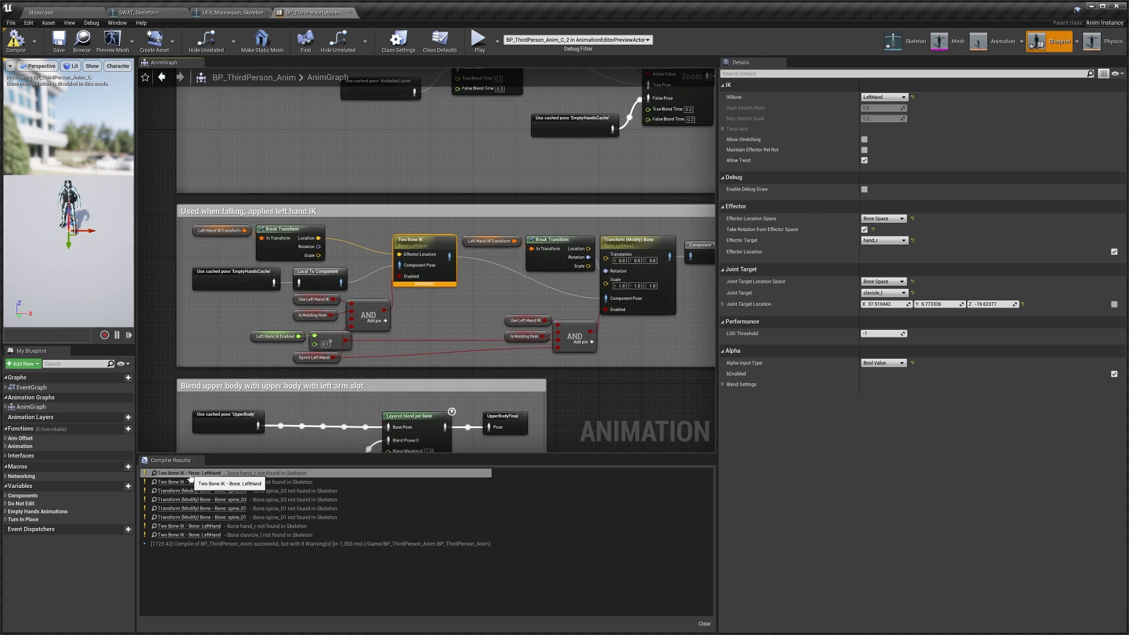
{"action": "right_click_drag", "start_coordinate": [450, 325], "coordinate": [513, 319]}
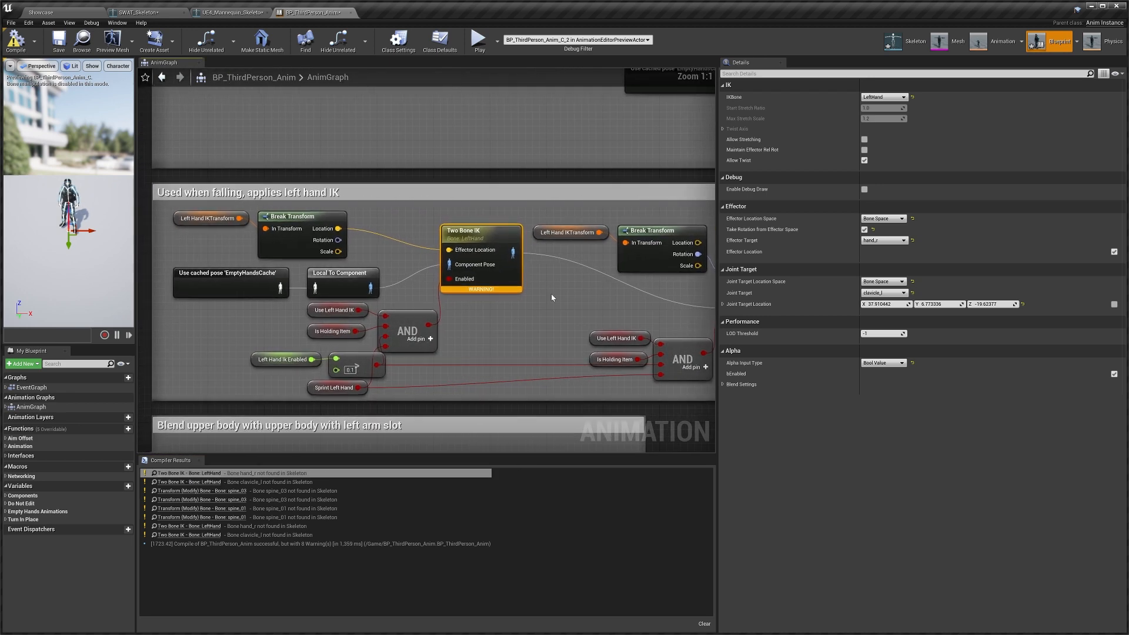
{"action": "left_click", "coordinate": [888, 240]}
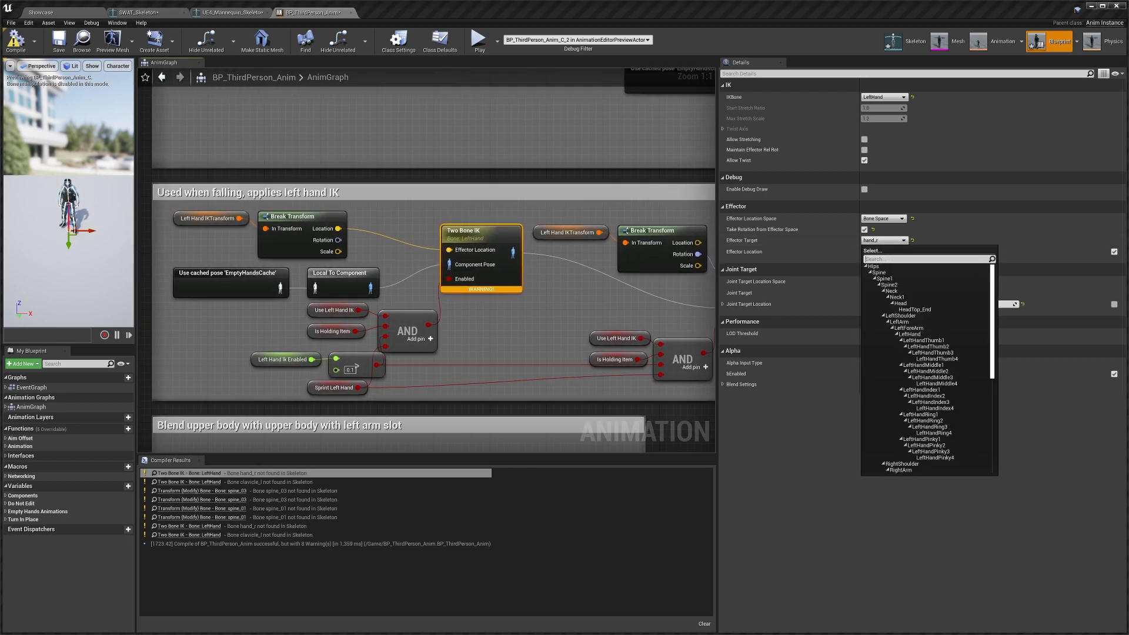
{"action": "type", "text": "righ"}
{"action": "left_click", "coordinate": [890, 286]}
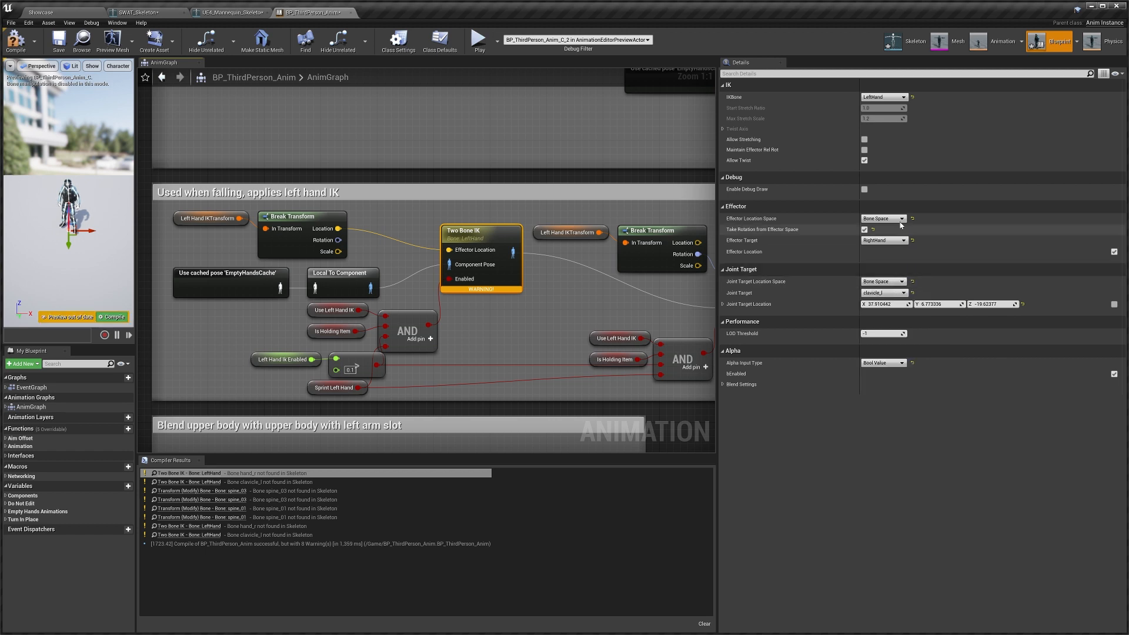
{"action": "left_click", "coordinate": [904, 293]}
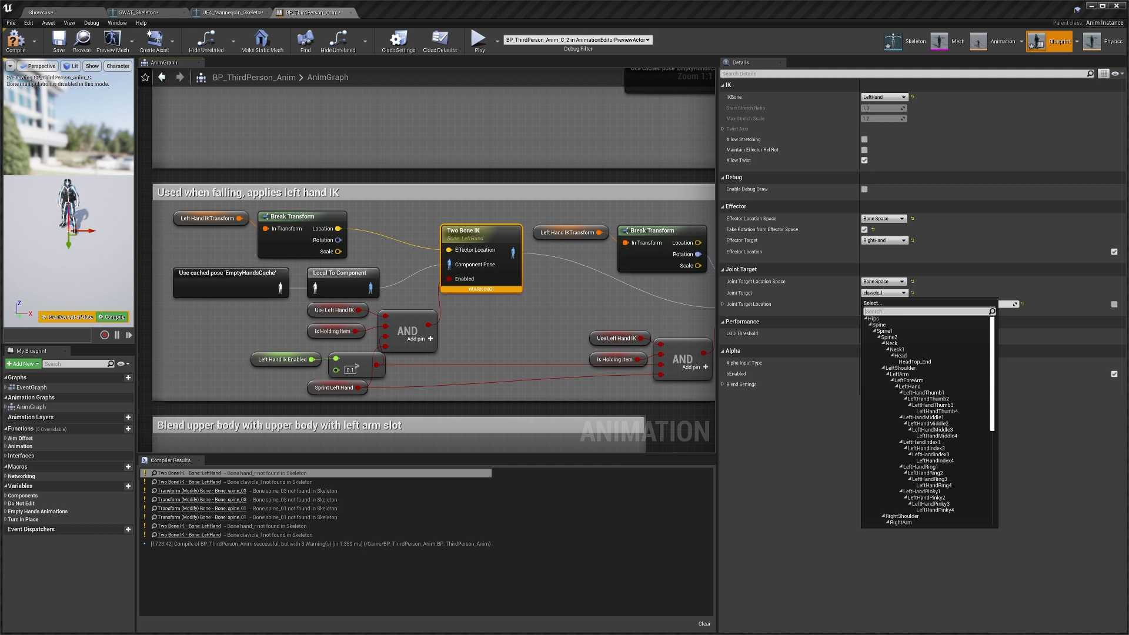
{"action": "type", "text": "left"}
{"action": "left_click", "coordinate": [883, 318]}
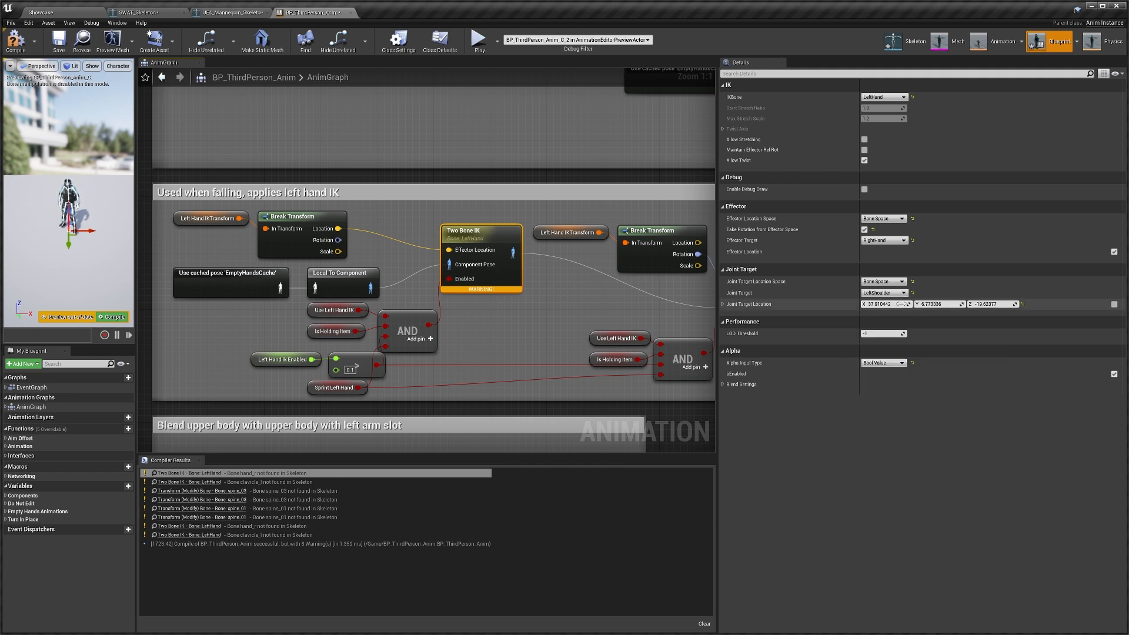
Go to the lean nodes from the spine_03 warning and set Bone to Modify to Spine on the Transform (Modify) Bone node using spine_01
{"action": "left_click", "coordinate": [216, 493]}
{"action": "left_click", "coordinate": [207, 493]}
{"action": "left_click", "coordinate": [388, 258]}
{"action": "left_click", "coordinate": [895, 97]}
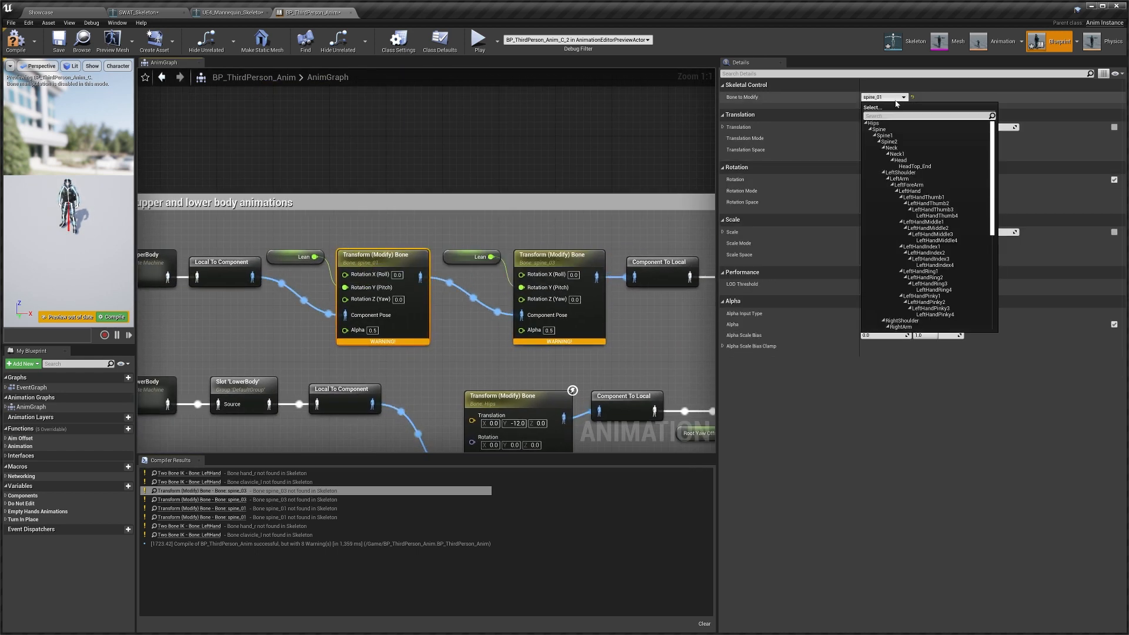
{"action": "left_click", "coordinate": [879, 130]}
Set Bone to Modify to Spine2 on the second lean-driven Transform (Modify) Bone node and recompile the blueprint
{"action": "left_click", "coordinate": [560, 258]}
{"action": "left_click", "coordinate": [895, 98]}
{"action": "left_click", "coordinate": [889, 141]}
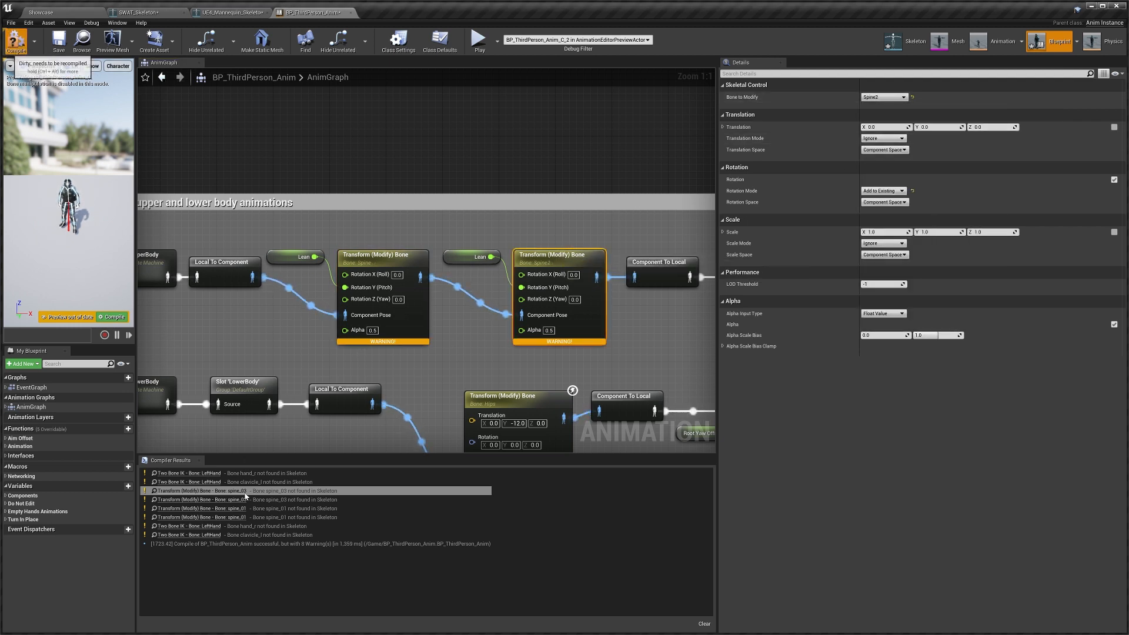
Go to the Two Bone IK node from its hand_r warning and set Effector Target to RightHand
{"action": "left_click", "coordinate": [189, 473]}
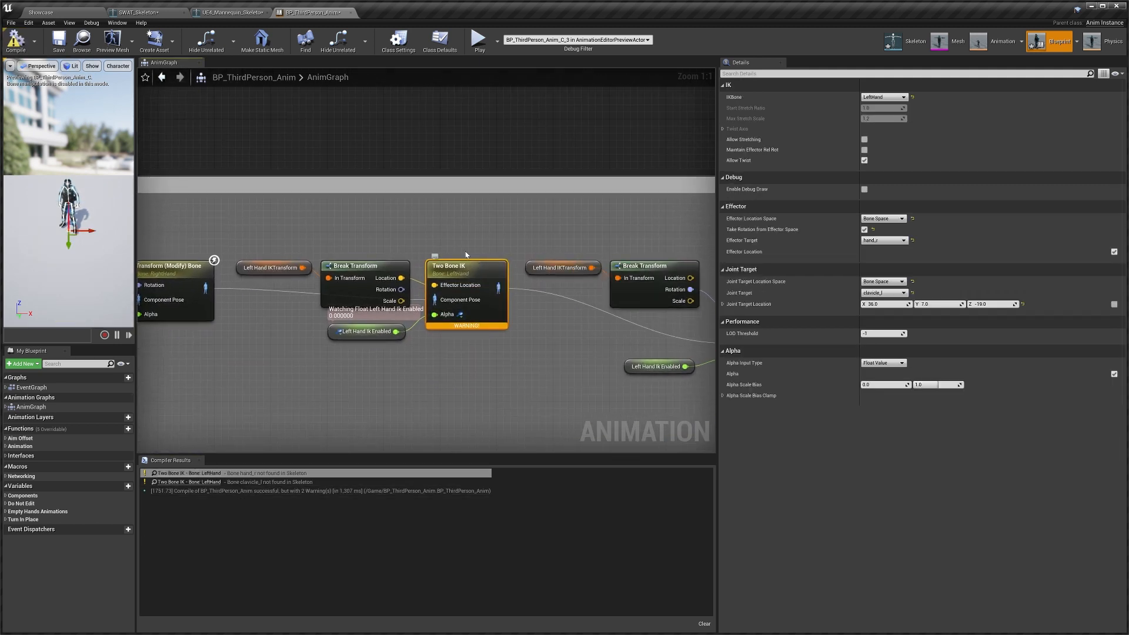
{"action": "left_click", "coordinate": [886, 241]}
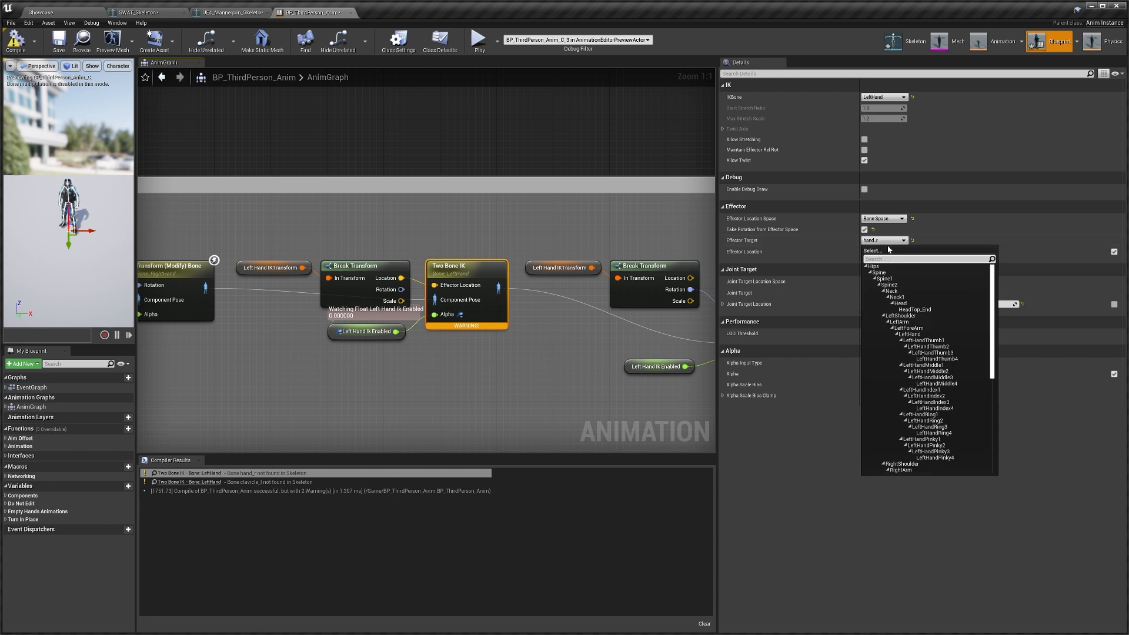
{"action": "type", "text": "right"}
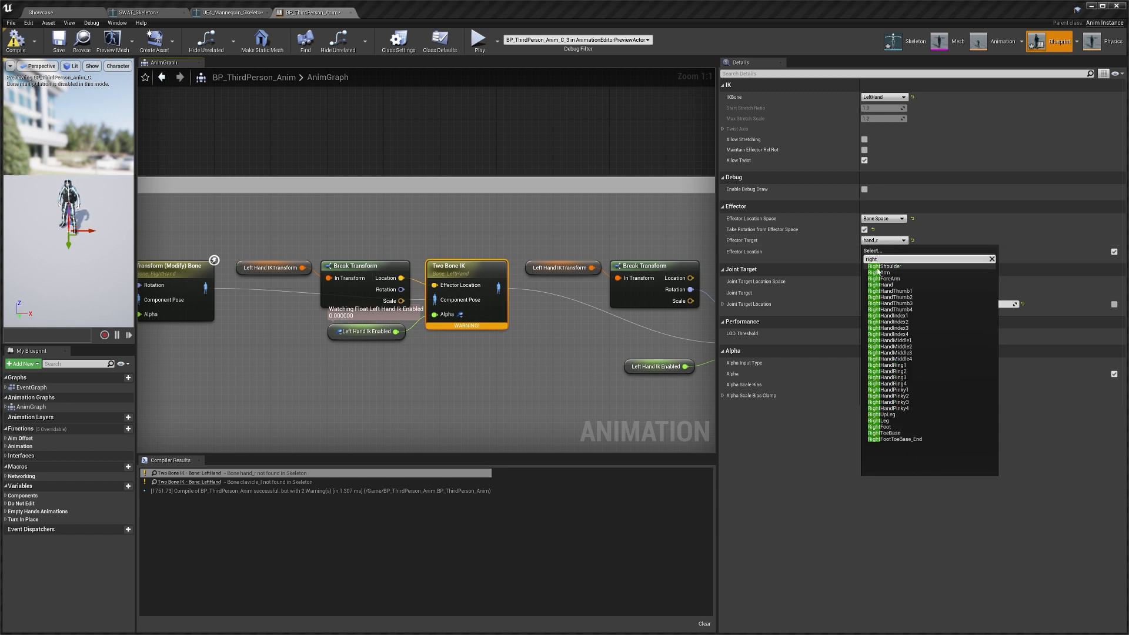
{"action": "left_click", "coordinate": [890, 286]}
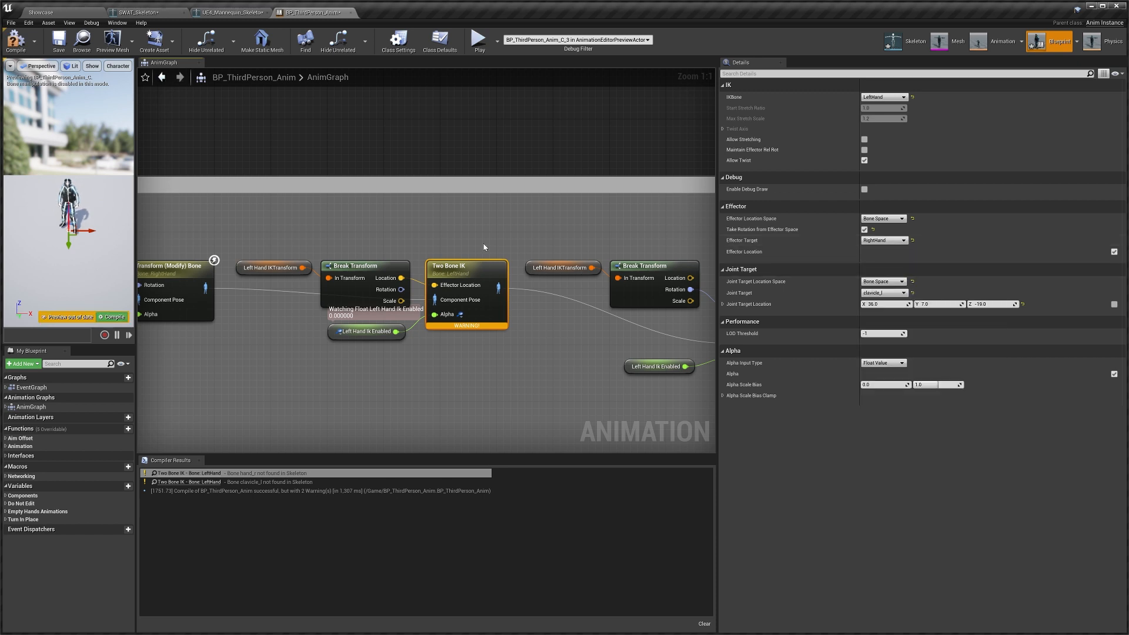
Set Joint Target to LeftShoulder on the Two Bone IK node flagged for clavicle_l and recompile the blueprint
{"action": "left_click", "coordinate": [200, 481]}
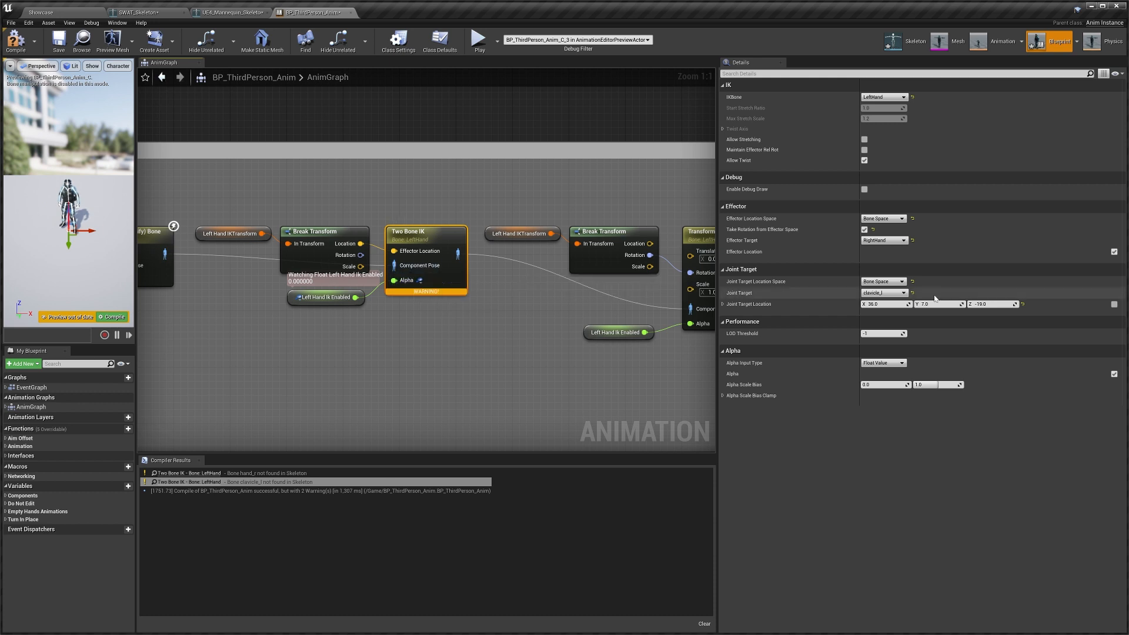
{"action": "left_click", "coordinate": [889, 293]}
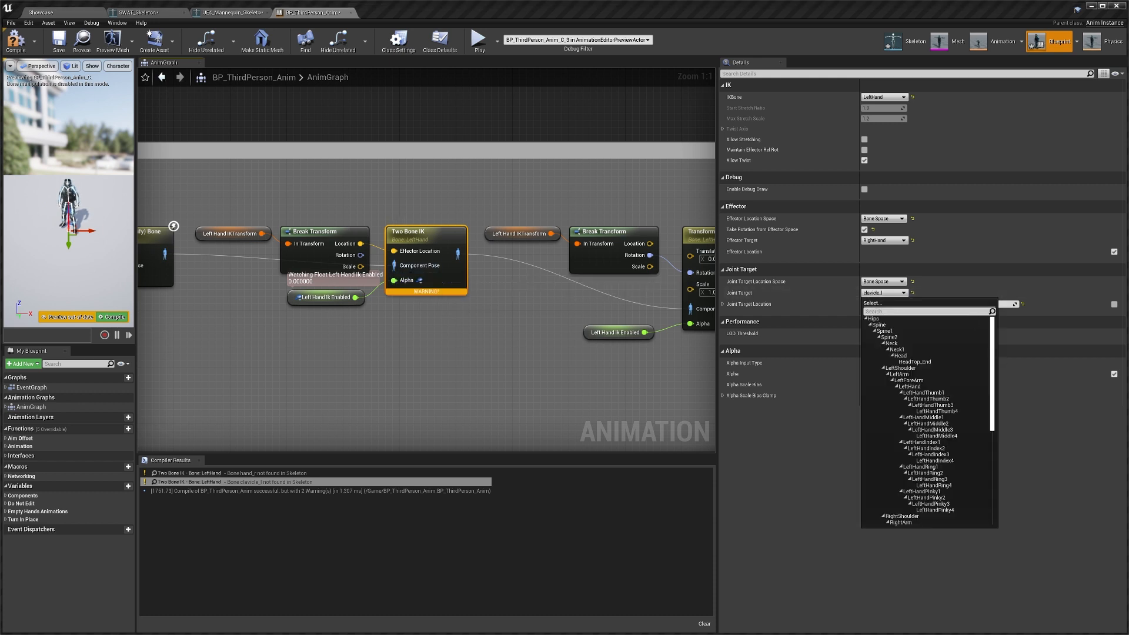
{"action": "type", "text": "left"}
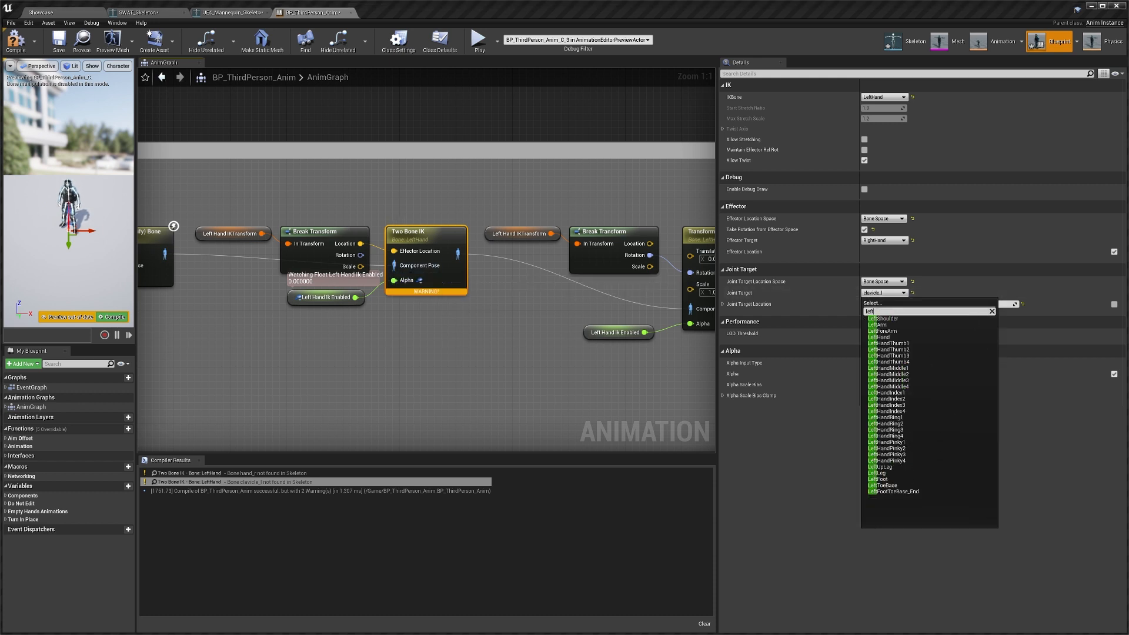
{"action": "left_click", "coordinate": [895, 319]}
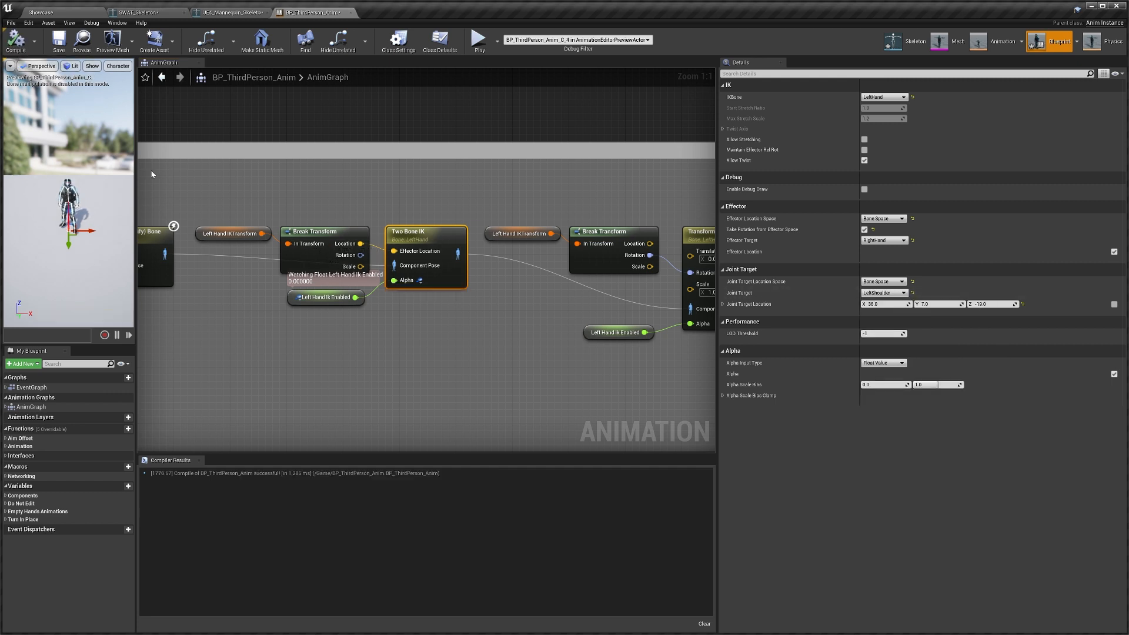
Look over the rest of the AnimGraph and save BP_ThirdPerson_Anim
{"action": "scroll", "coordinate": [320, 202], "scroll_direction": "down", "scroll_amount": 5}
{"action": "right_click_drag", "start_coordinate": [400, 356], "coordinate": [274, 337]}
{"action": "left_click", "coordinate": [58, 40]}
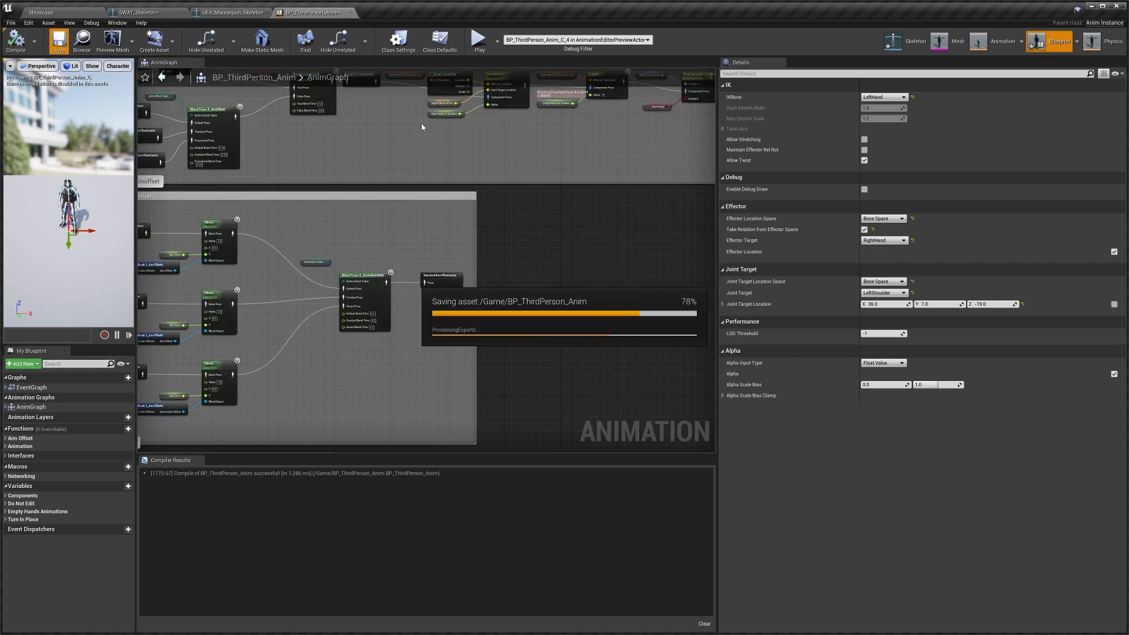
Show the blueprint's class defaults and expand the Standard, Aimed and Combat Animations under Empty Hands Upper Body
{"action": "left_click", "coordinate": [440, 40]}
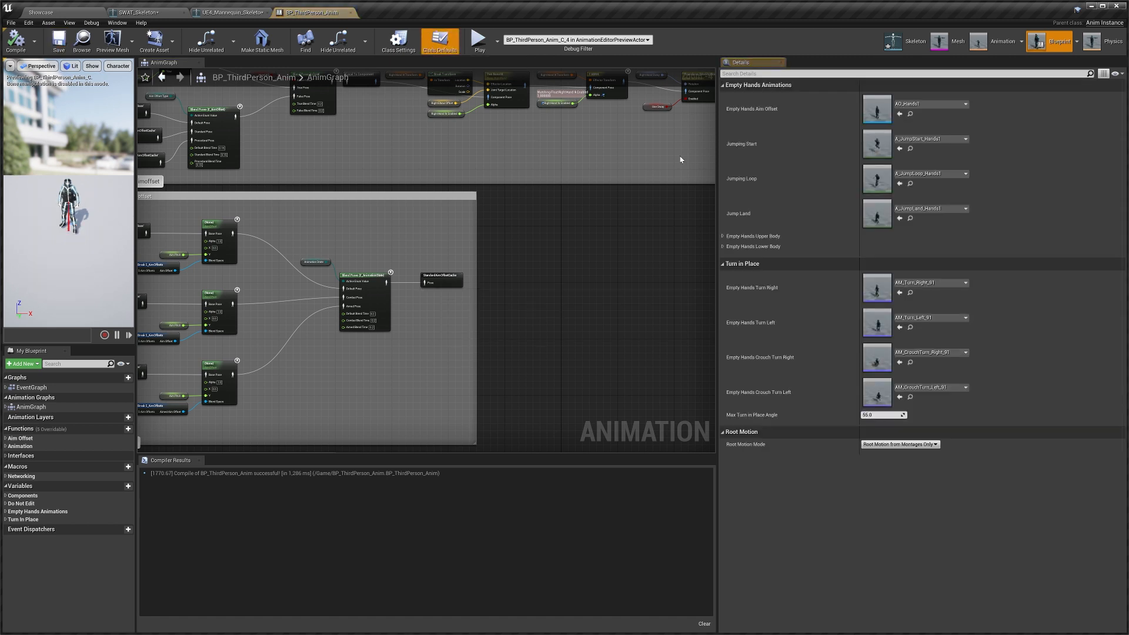
{"action": "left_click", "coordinate": [755, 236]}
{"action": "left_click", "coordinate": [764, 247]}
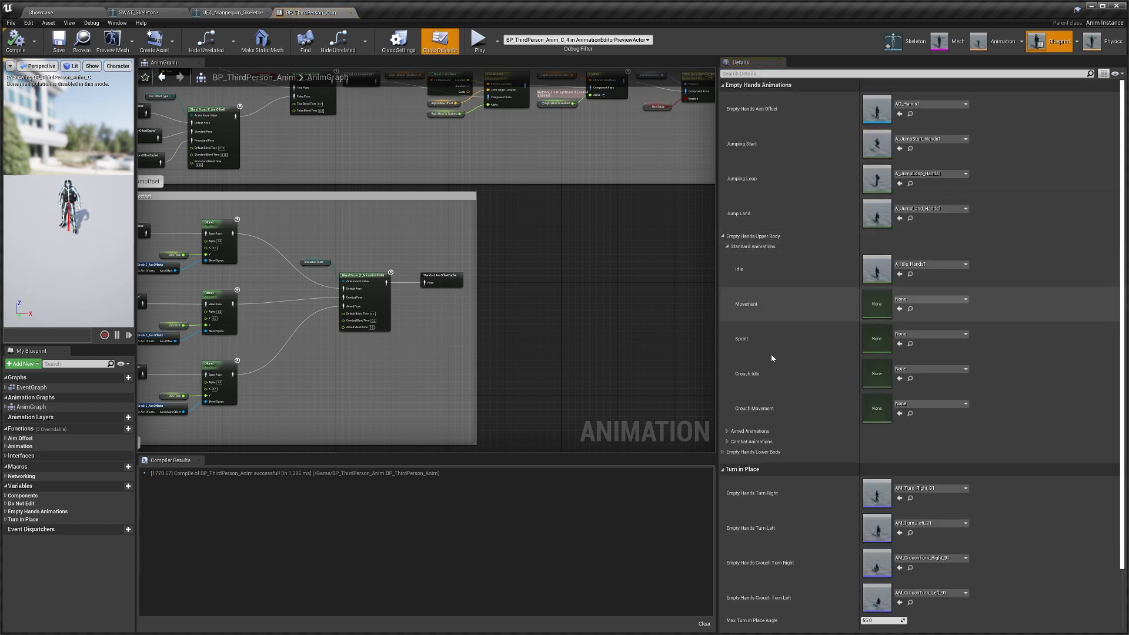
{"action": "left_click", "coordinate": [749, 431]}
{"action": "scroll", "coordinate": [794, 479], "scroll_direction": "down", "scroll_amount": 3}
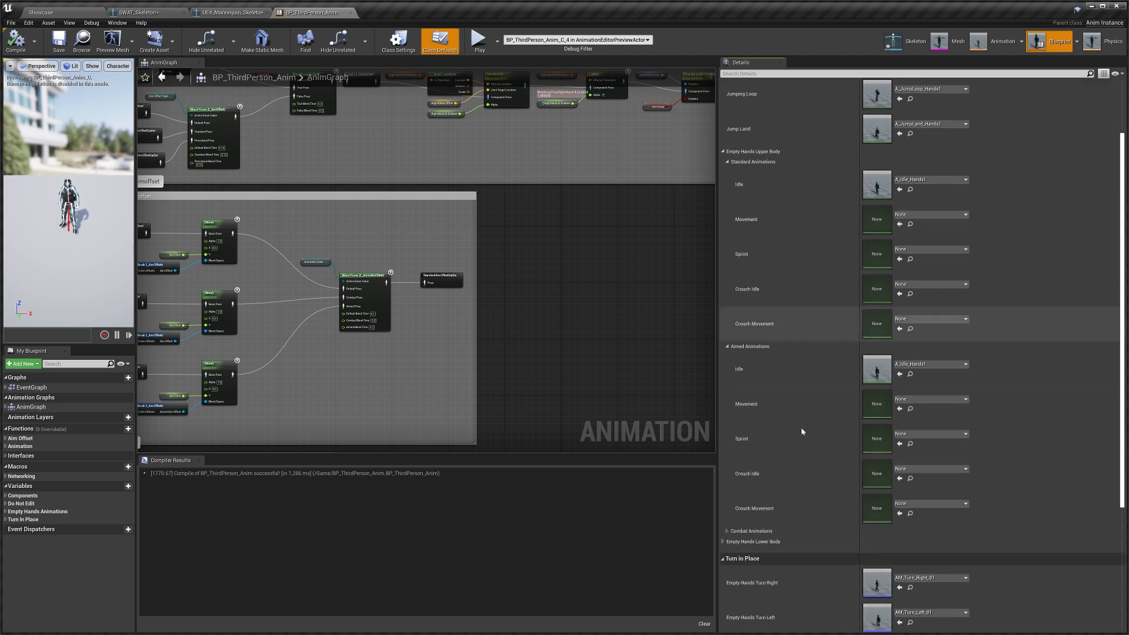
{"action": "left_click", "coordinate": [767, 535]}
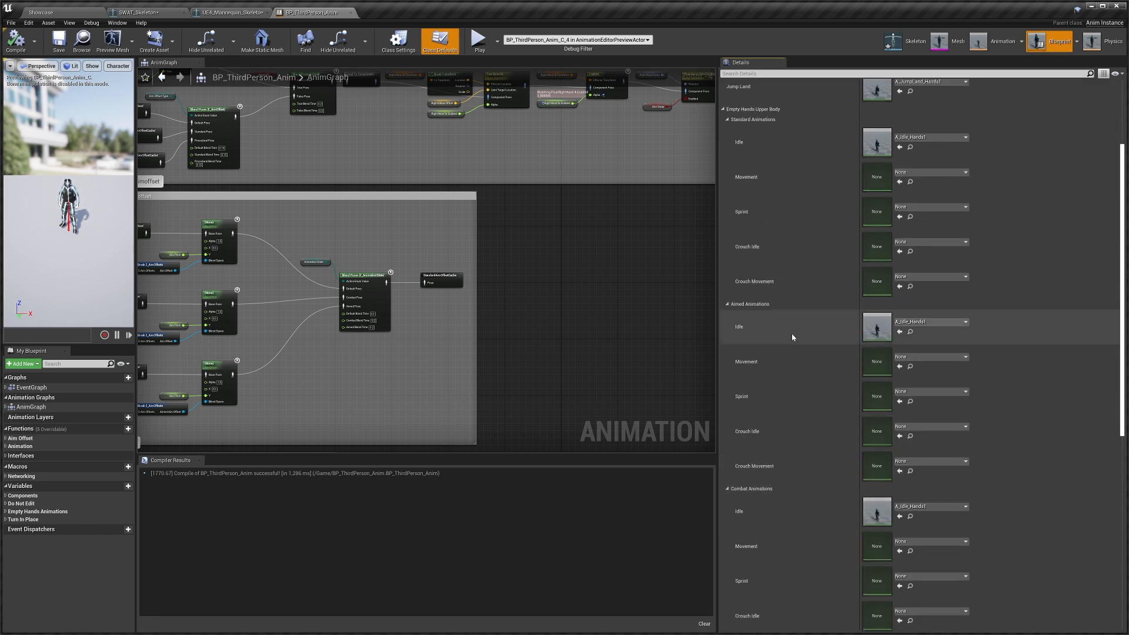
{"action": "scroll", "coordinate": [800, 314], "scroll_direction": "up", "scroll_amount": 1}
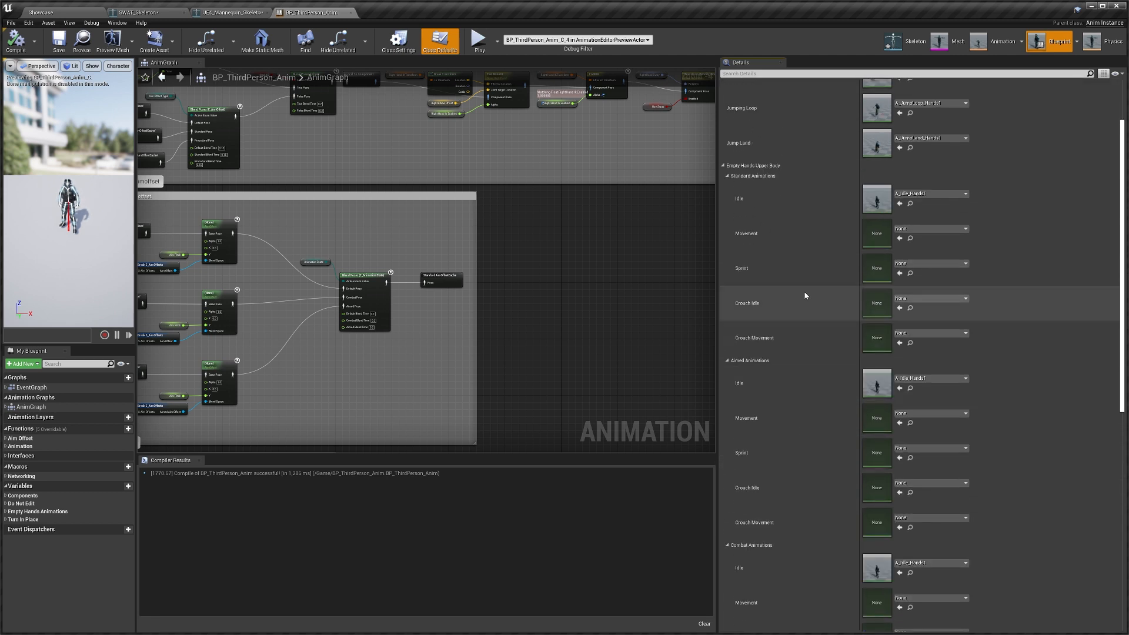
Set both Movement and Sprint in the upper body Standard Animations to A_Jog_Fwd_Hands
{"action": "left_click", "coordinate": [925, 229]}
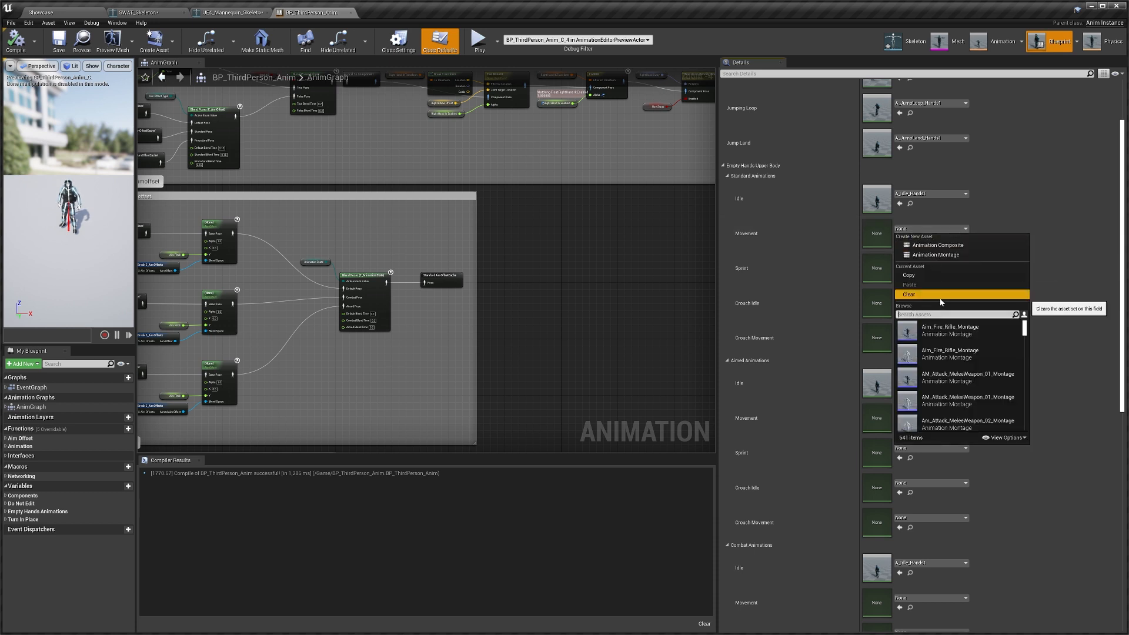
{"action": "type", "text": "f"}
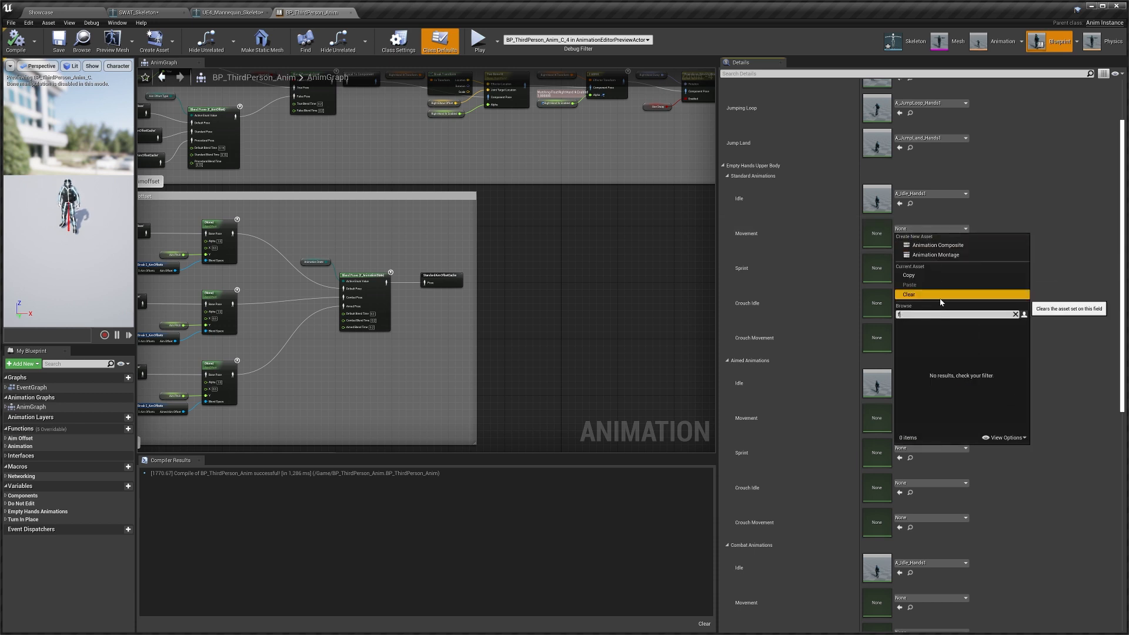
{"action": "type", "text": "wrd hands"}
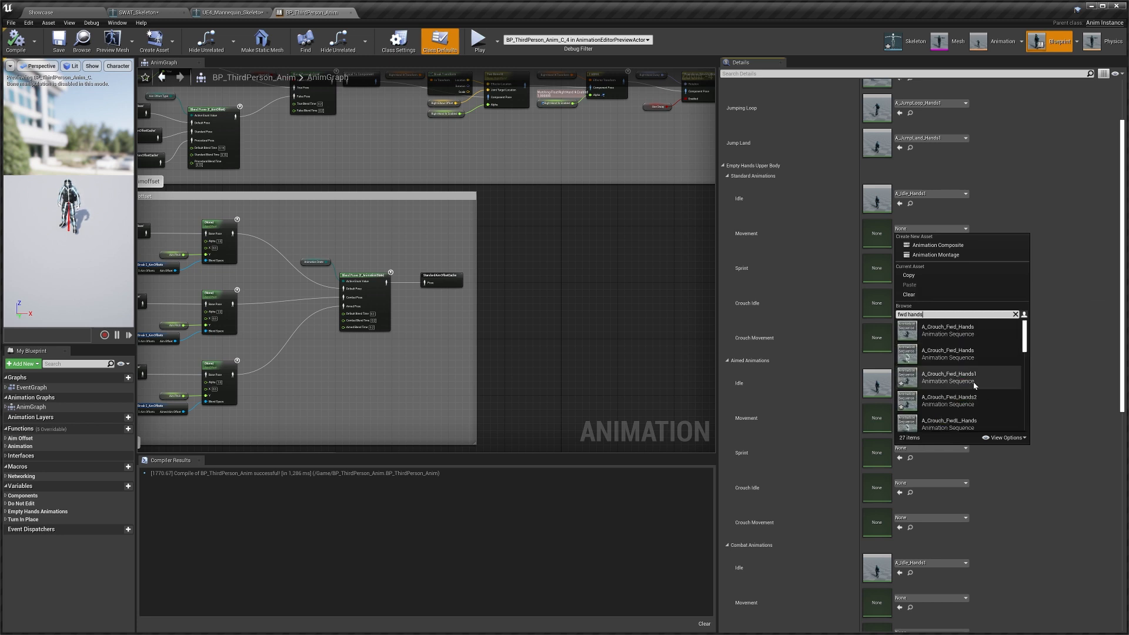
{"action": "scroll", "coordinate": [970, 391], "scroll_direction": "down", "scroll_amount": 3}
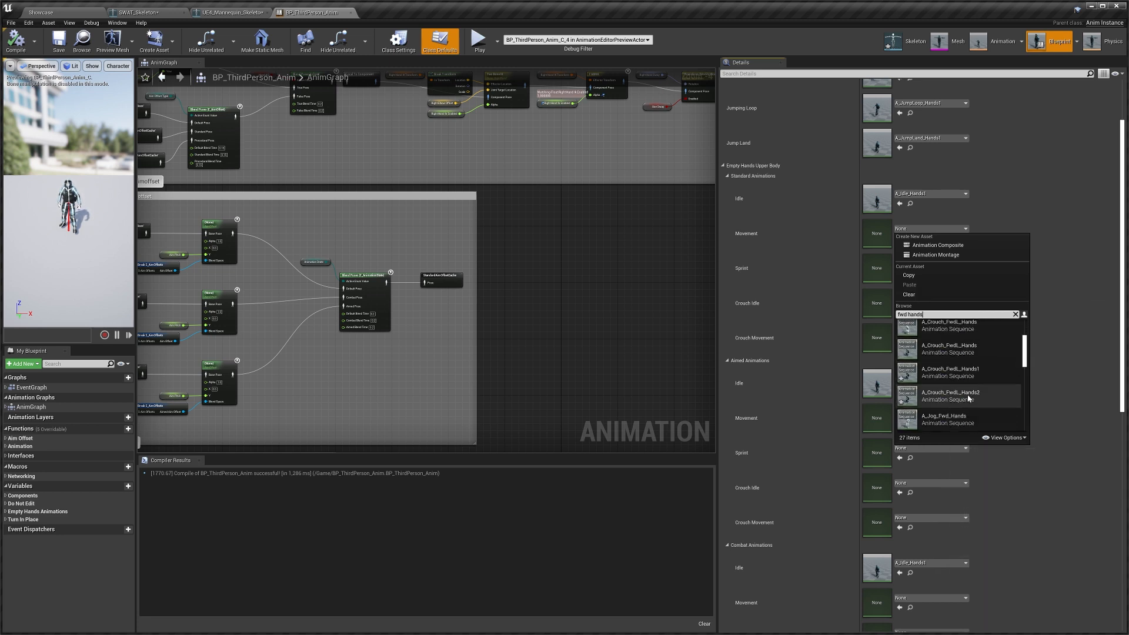
{"action": "scroll", "coordinate": [965, 390], "scroll_direction": "down", "scroll_amount": 2}
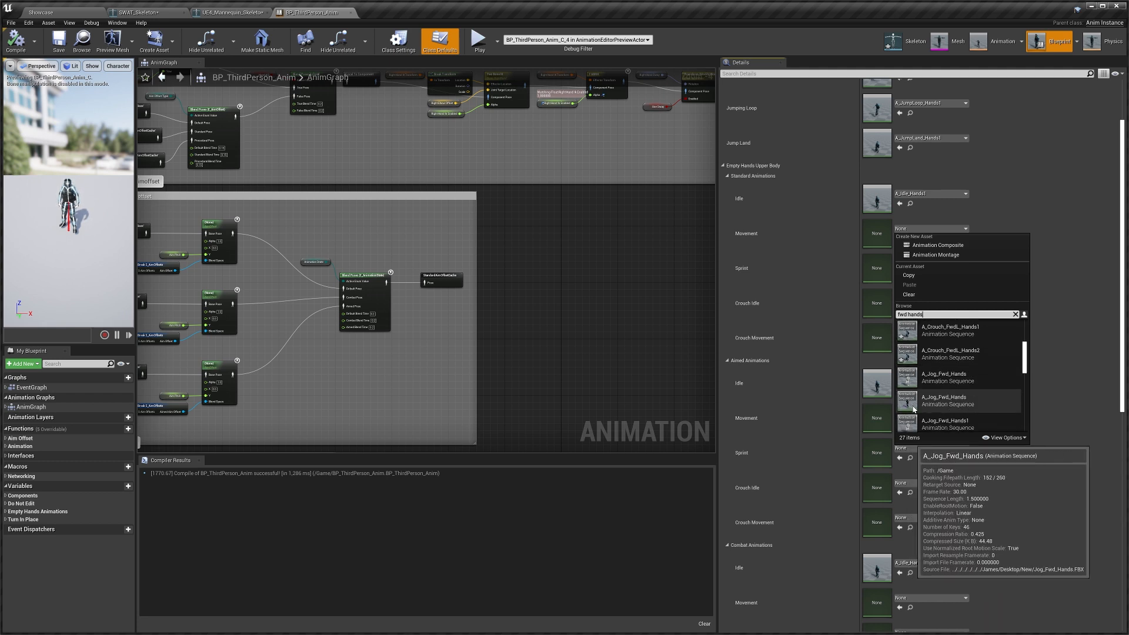
{"action": "left_click", "coordinate": [915, 405]}
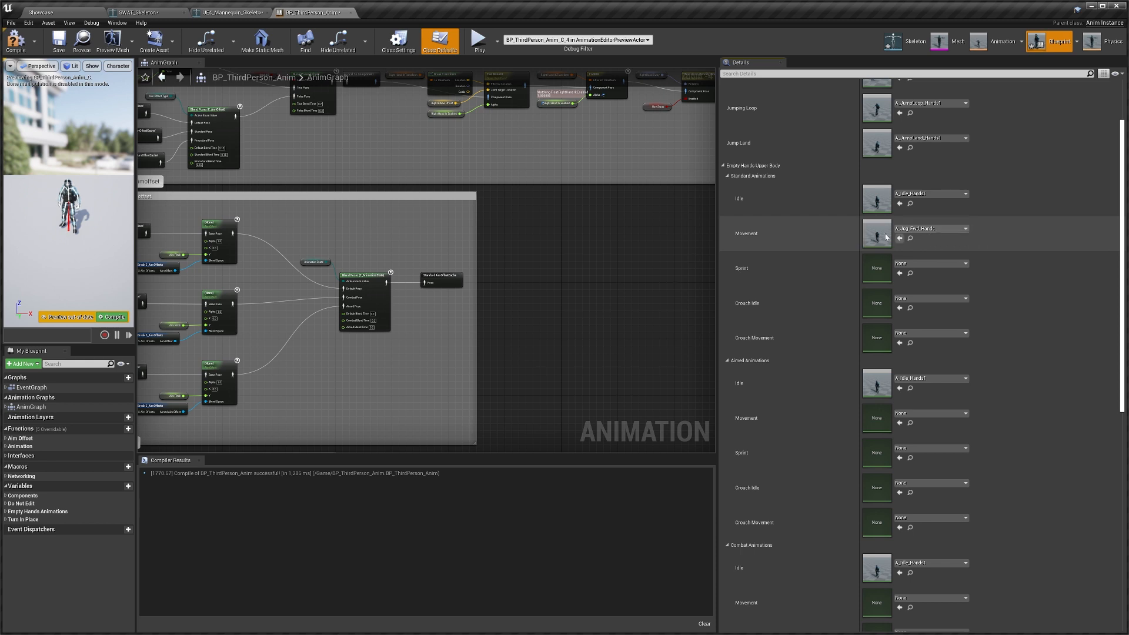
{"action": "right_click", "coordinate": [876, 275]}
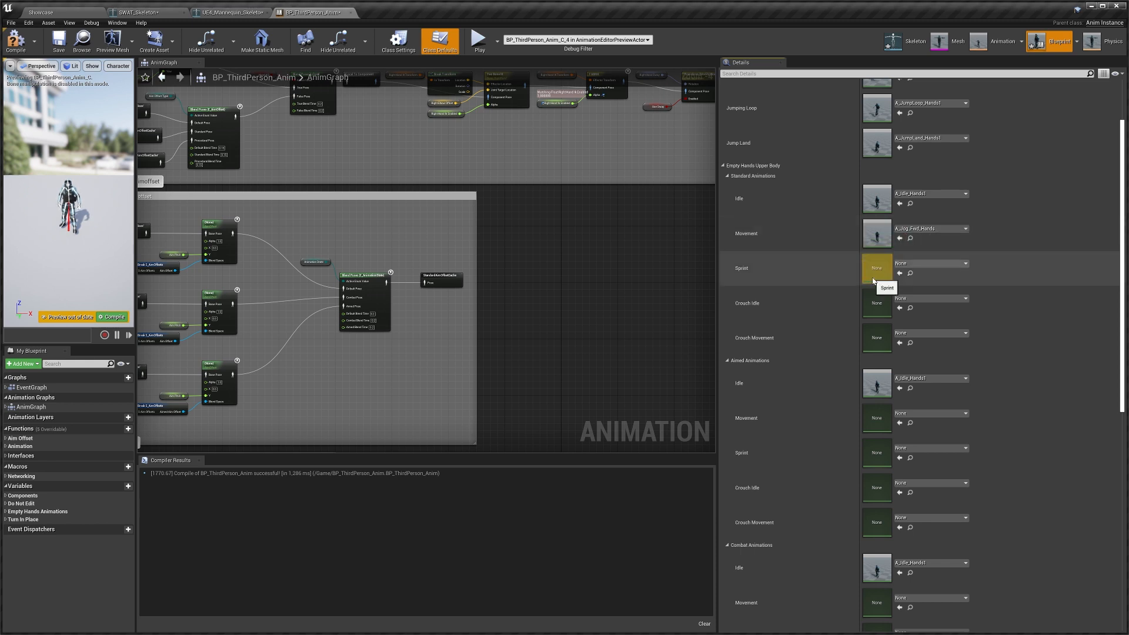
{"action": "left_click", "coordinate": [898, 290]}
Set Crouch Idle in the upper body Standard Animations to A_Crouch_Idle_Hands
{"action": "left_click", "coordinate": [930, 298]}
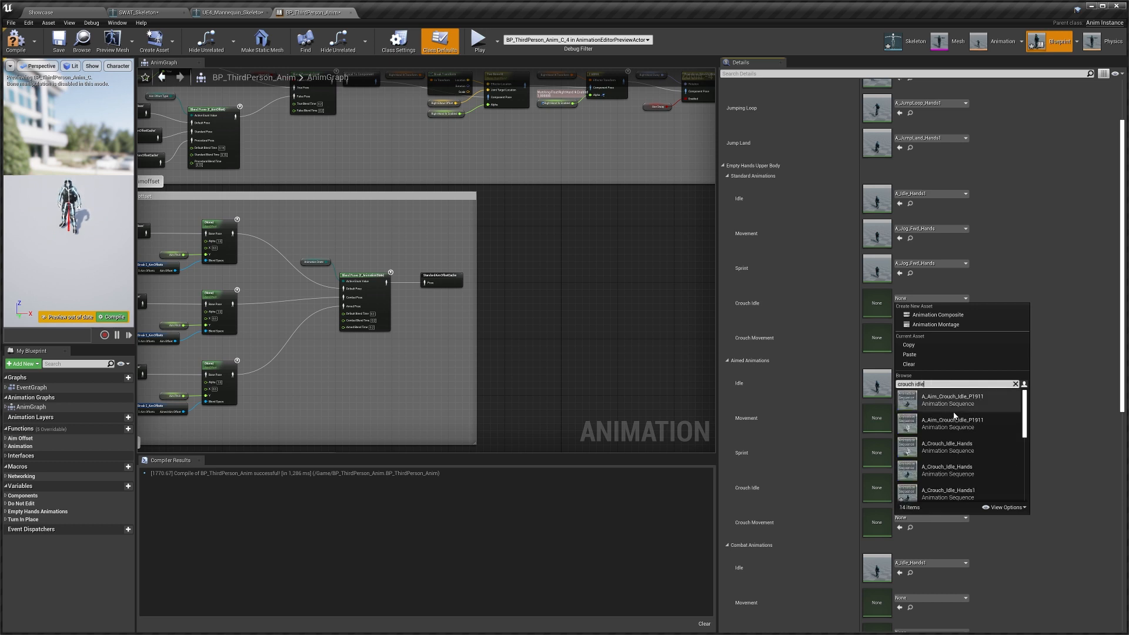
{"action": "scroll", "coordinate": [941, 436], "scroll_direction": "down", "scroll_amount": 1}
{"action": "mouse_move", "coordinate": [913, 461]}
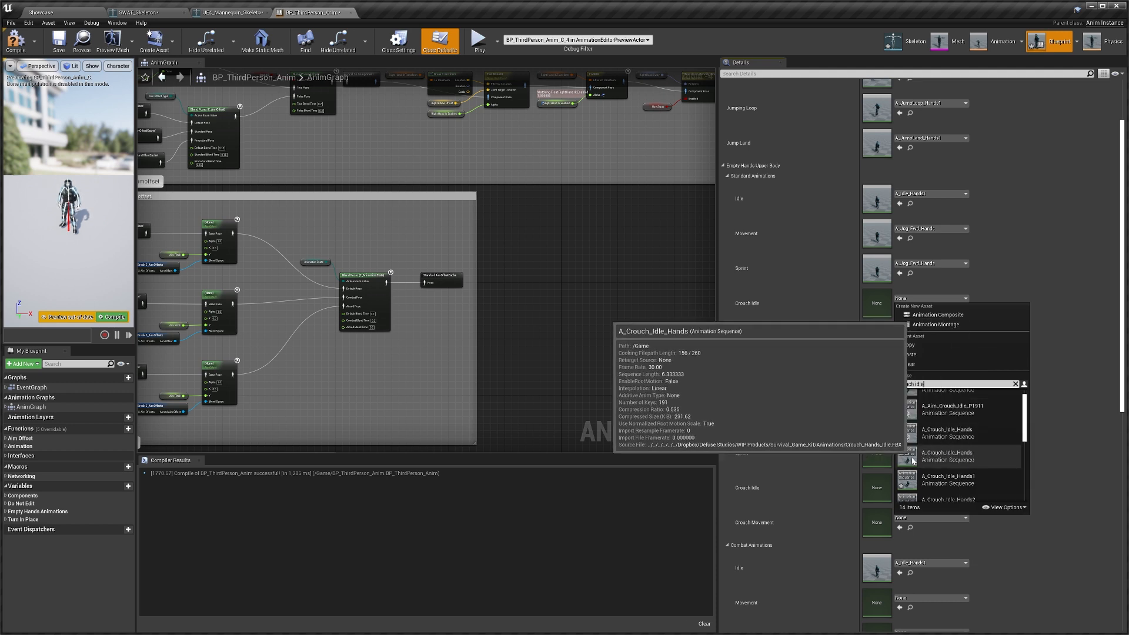
{"action": "left_click", "coordinate": [912, 459]}
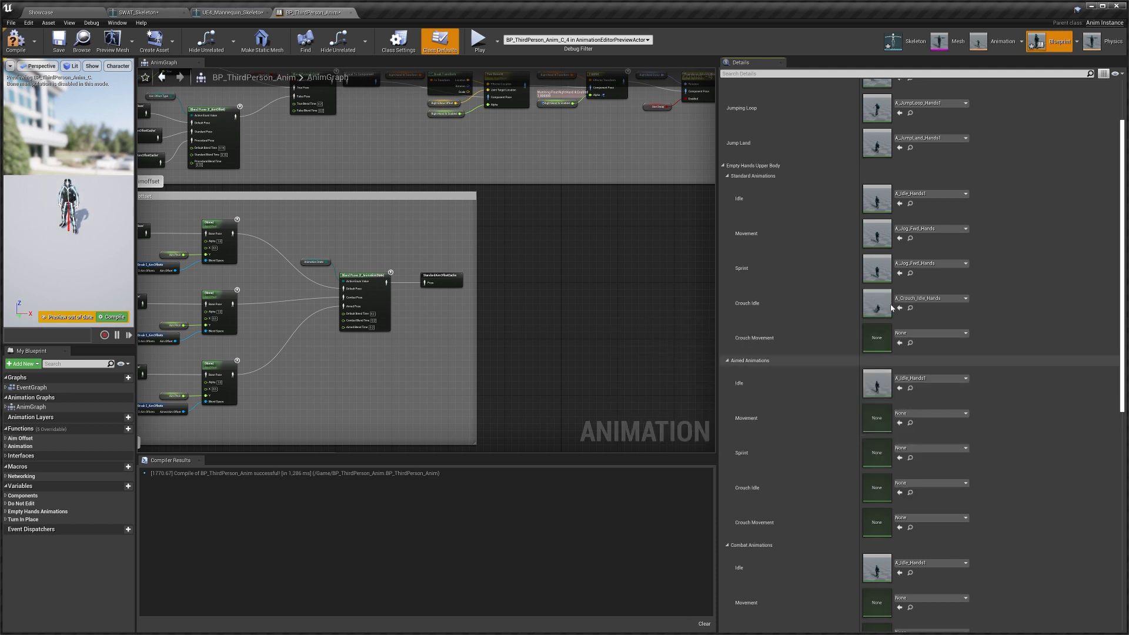
Set Crouch Movement in the upper body Standard Animations to A_Crouch_Fwd_Hands
{"action": "scroll", "coordinate": [859, 322], "scroll_direction": "down", "scroll_amount": 1}
{"action": "left_click", "coordinate": [929, 318]}
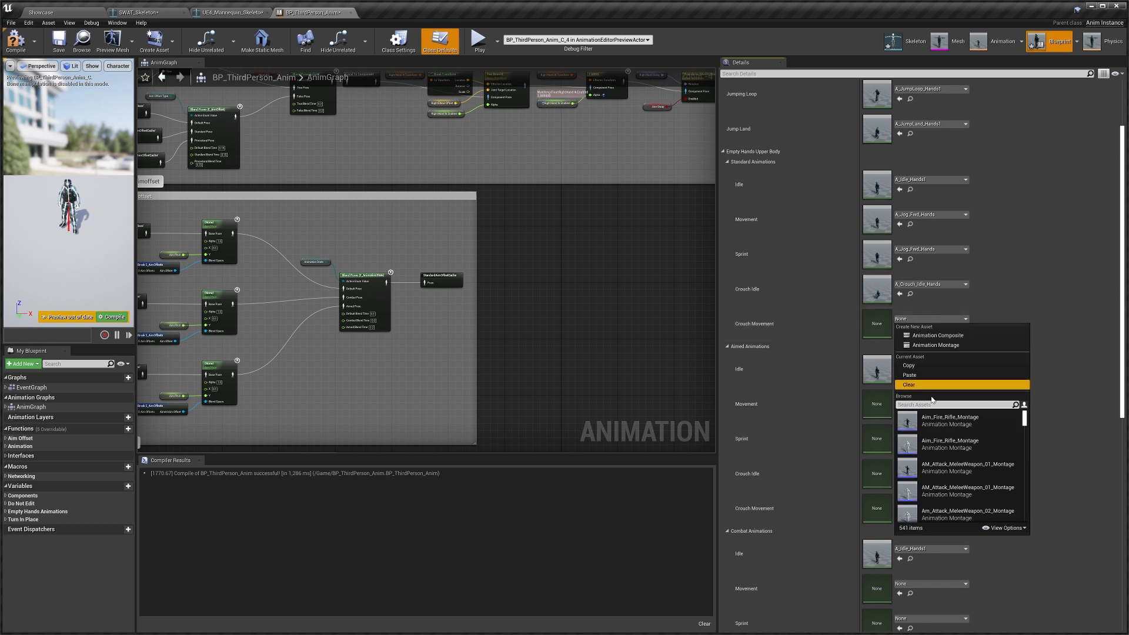
{"action": "type", "text": "fed"}
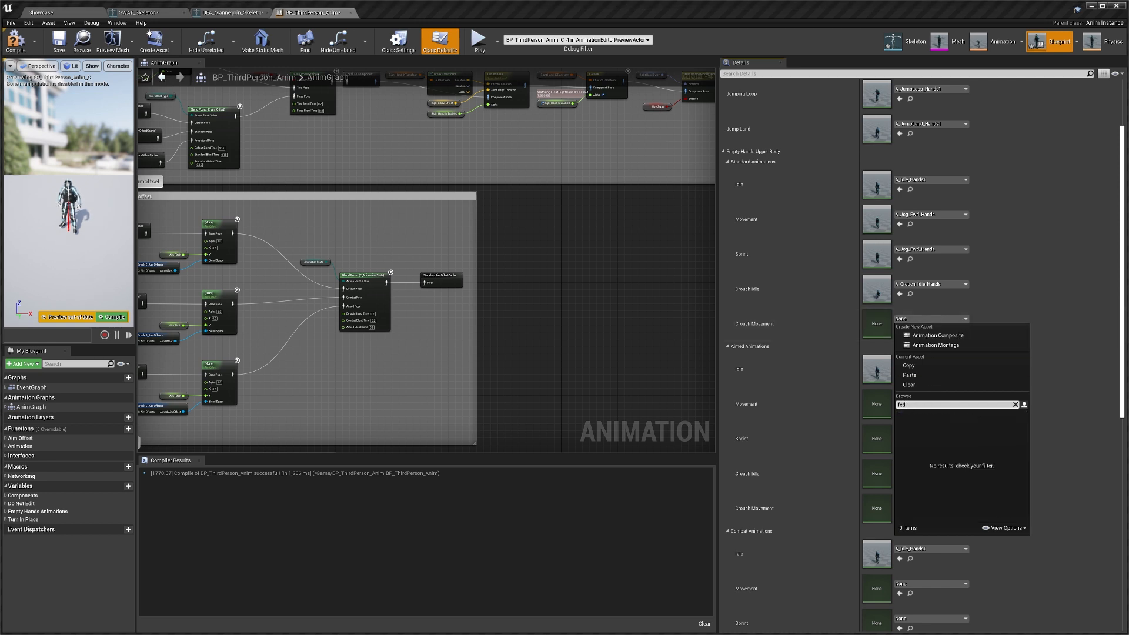
{"action": "type", "text": " crouch"}
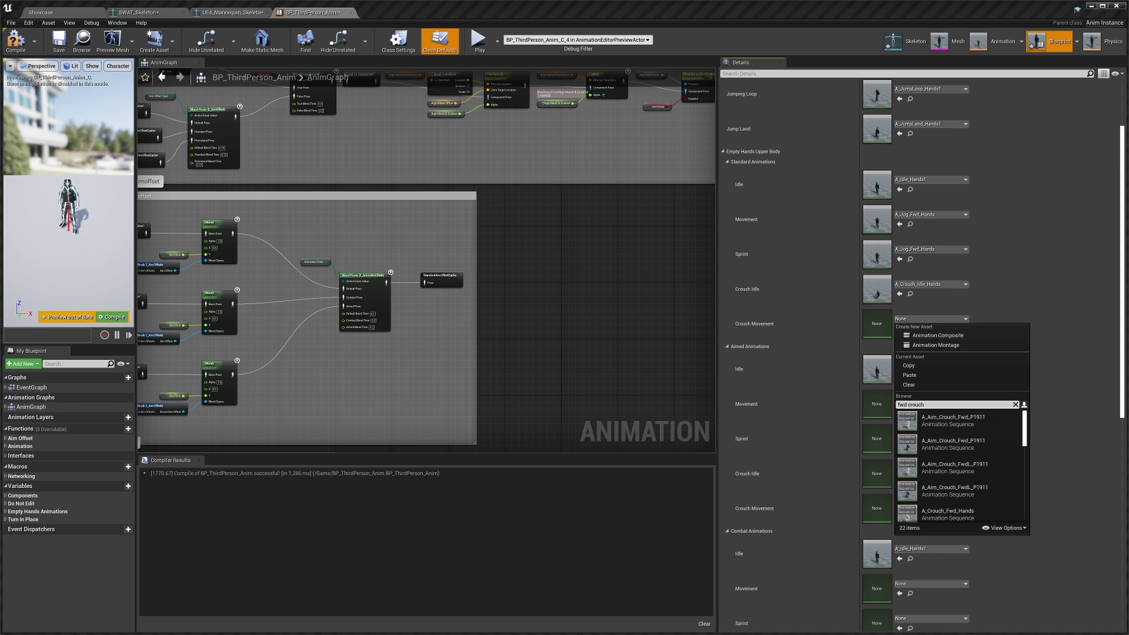
{"action": "scroll", "coordinate": [977, 490], "scroll_direction": "down", "scroll_amount": 1}
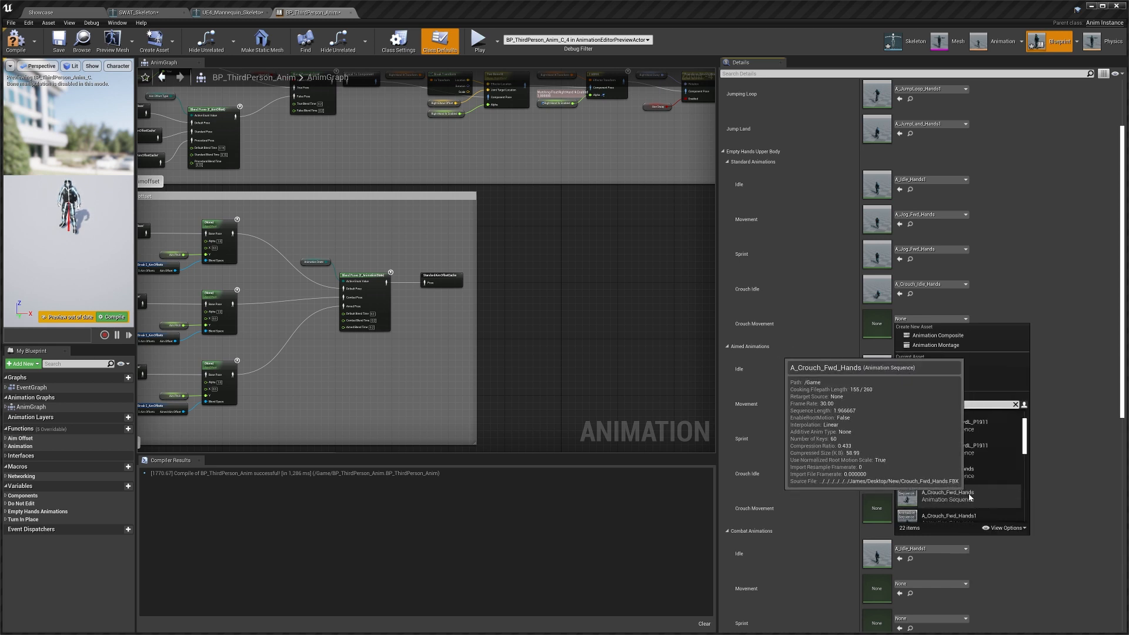
{"action": "left_click", "coordinate": [926, 499]}
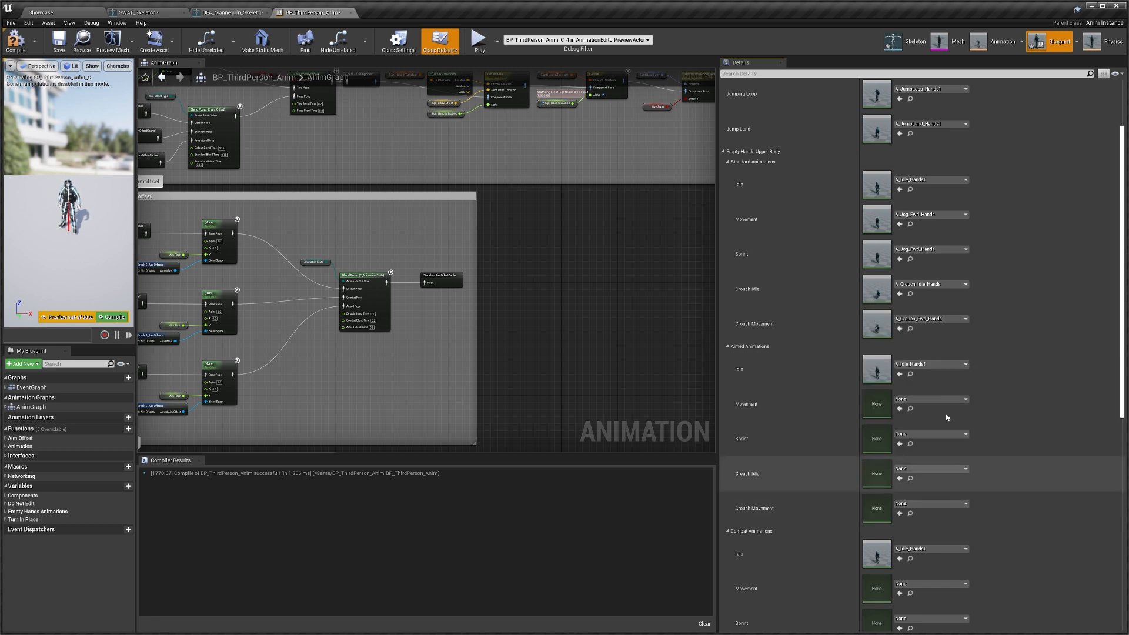
Copy the upper body Standard Animations and paste them into both the Aimed Animations and Combat Animations groups
{"action": "right_click", "coordinate": [764, 177]}
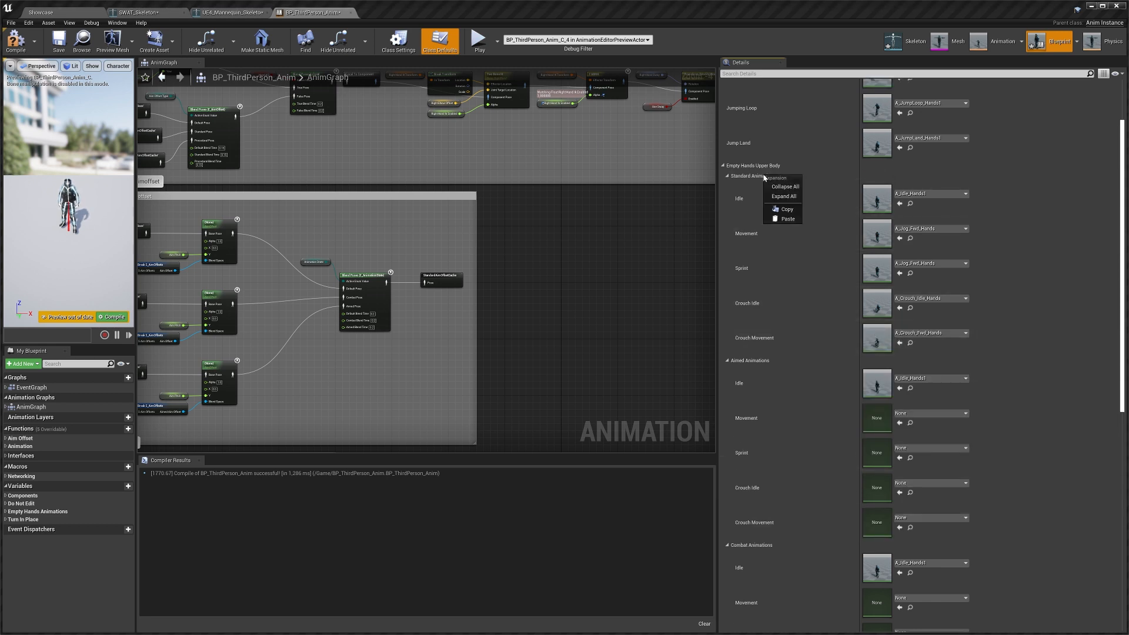
{"action": "left_click", "coordinate": [787, 211]}
{"action": "right_click", "coordinate": [752, 360]}
{"action": "left_click", "coordinate": [787, 401]}
{"action": "scroll", "coordinate": [801, 383], "scroll_direction": "down", "scroll_amount": 2}
{"action": "right_click", "coordinate": [759, 476]}
{"action": "scroll", "coordinate": [792, 497], "scroll_direction": "down", "scroll_amount": 6}
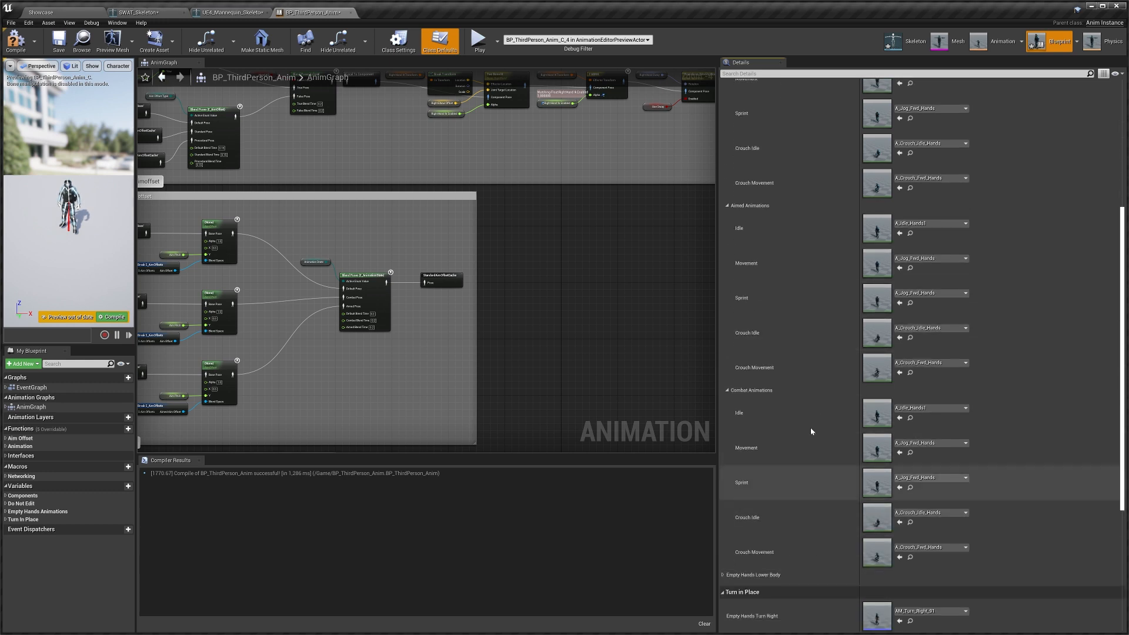
Collapse the Empty Hands Upper Body groups and check the Standard and Combat/Aimed Animations assigned under Empty Hands Lower Body
{"action": "scroll", "coordinate": [802, 471], "scroll_direction": "up", "scroll_amount": 8}
{"action": "scroll", "coordinate": [810, 437], "scroll_direction": "up", "scroll_amount": 3}
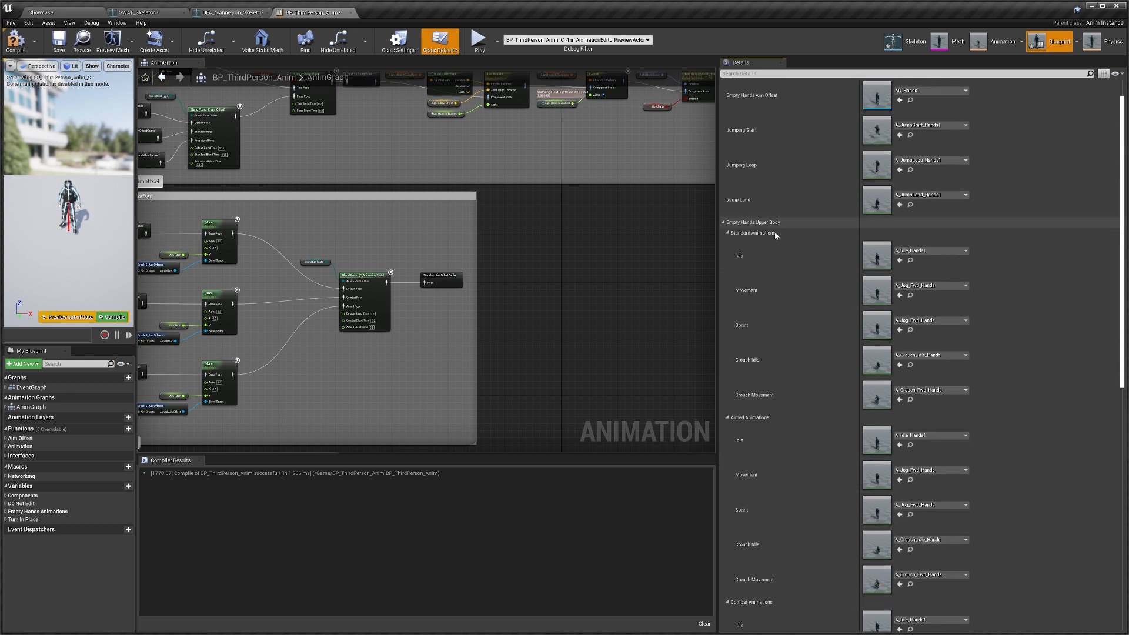
{"action": "left_click", "coordinate": [758, 235]}
{"action": "left_click", "coordinate": [761, 247]}
{"action": "left_click", "coordinate": [765, 257]}
{"action": "left_click", "coordinate": [764, 257]}
{"action": "left_click", "coordinate": [760, 258]}
{"action": "left_click", "coordinate": [761, 259]}
{"action": "left_click", "coordinate": [760, 268]}
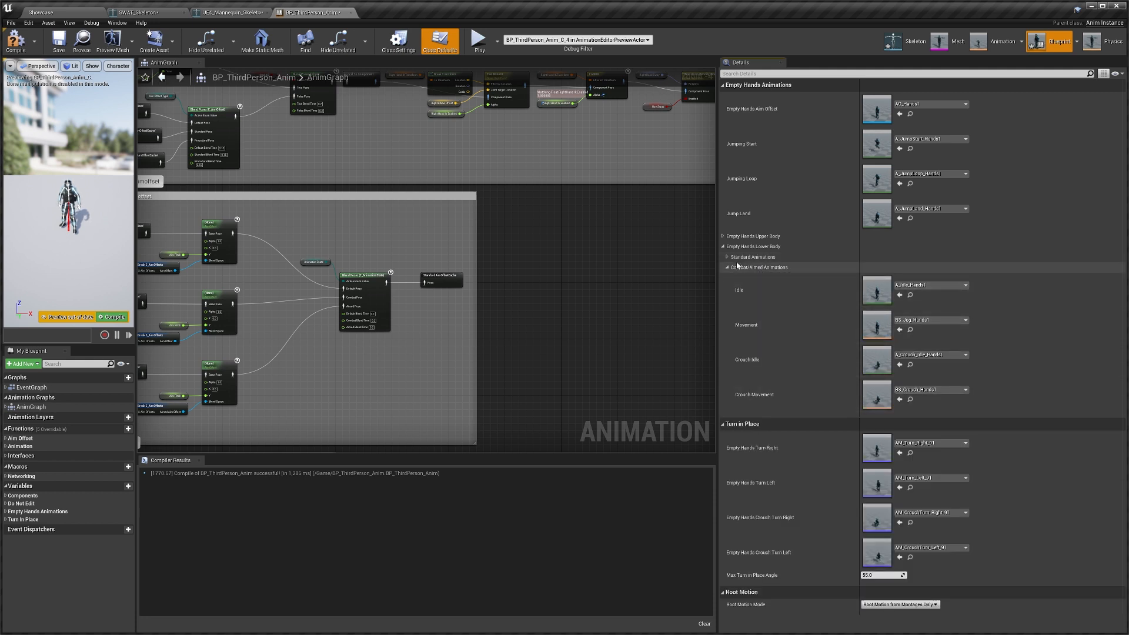
{"action": "left_click", "coordinate": [774, 268]}
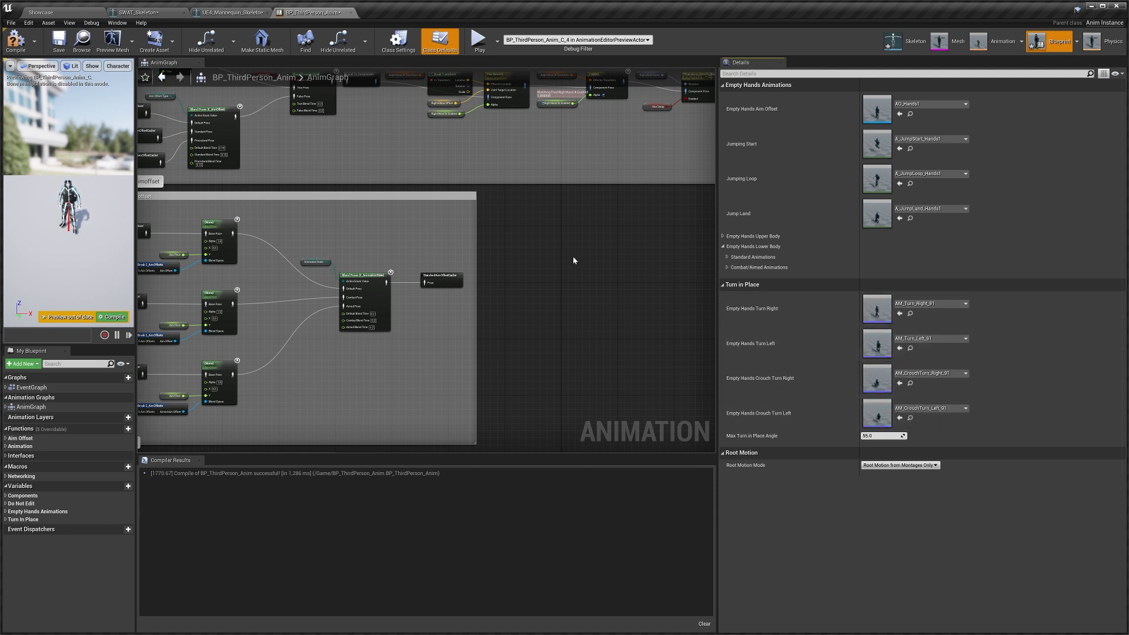
{"action": "right_click_drag", "start_coordinate": [438, 235], "coordinate": [517, 308]}
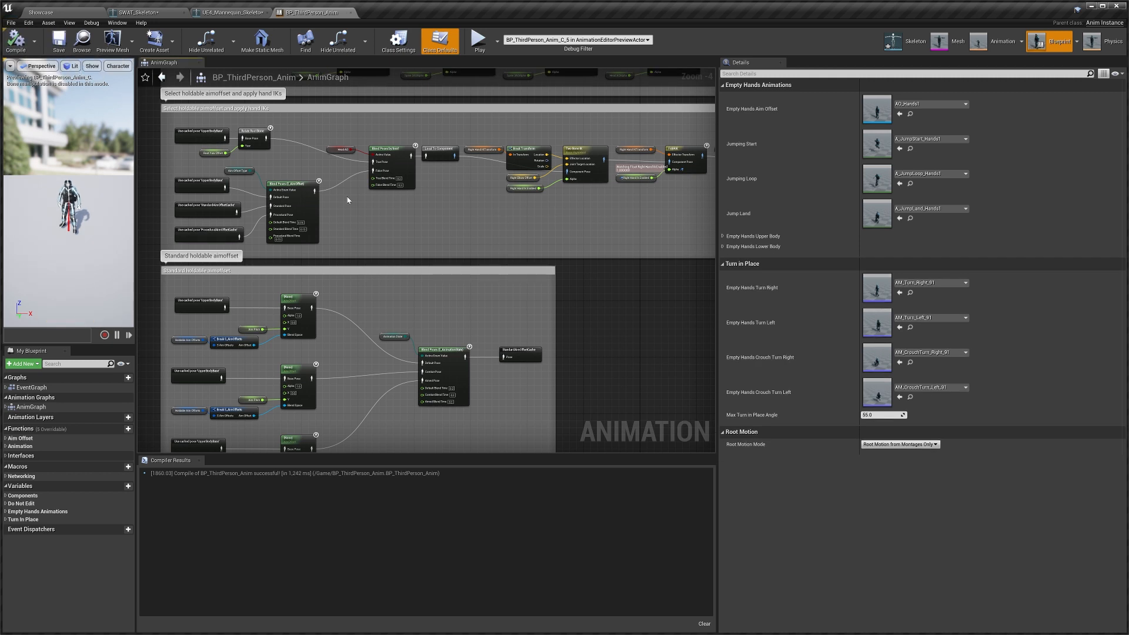
Search the Showcase level's content for "first person" assets and open the SWAT version of BP_FirstPersonBody_Anim
{"action": "left_click", "coordinate": [40, 13]}
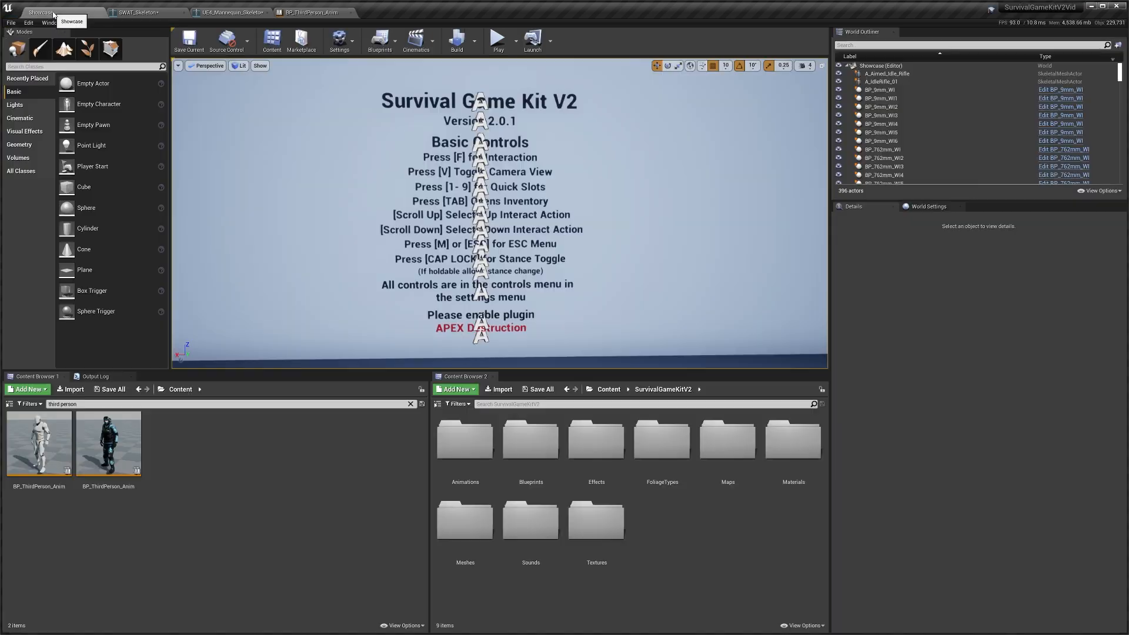
{"action": "left_click", "coordinate": [158, 404]}
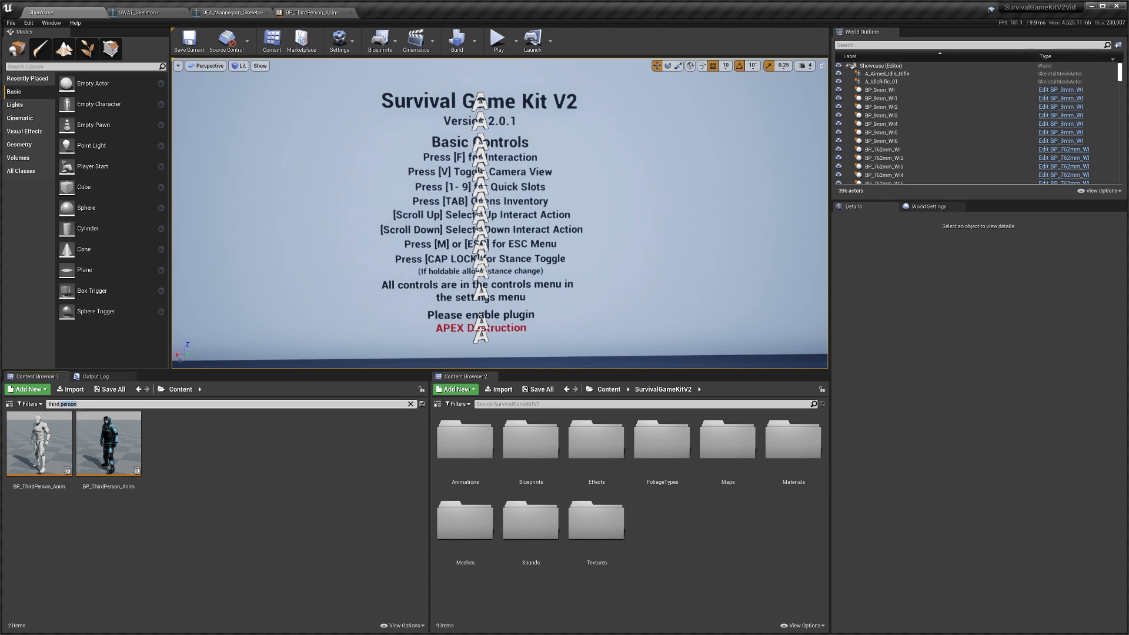
{"action": "type", "text": "first"}
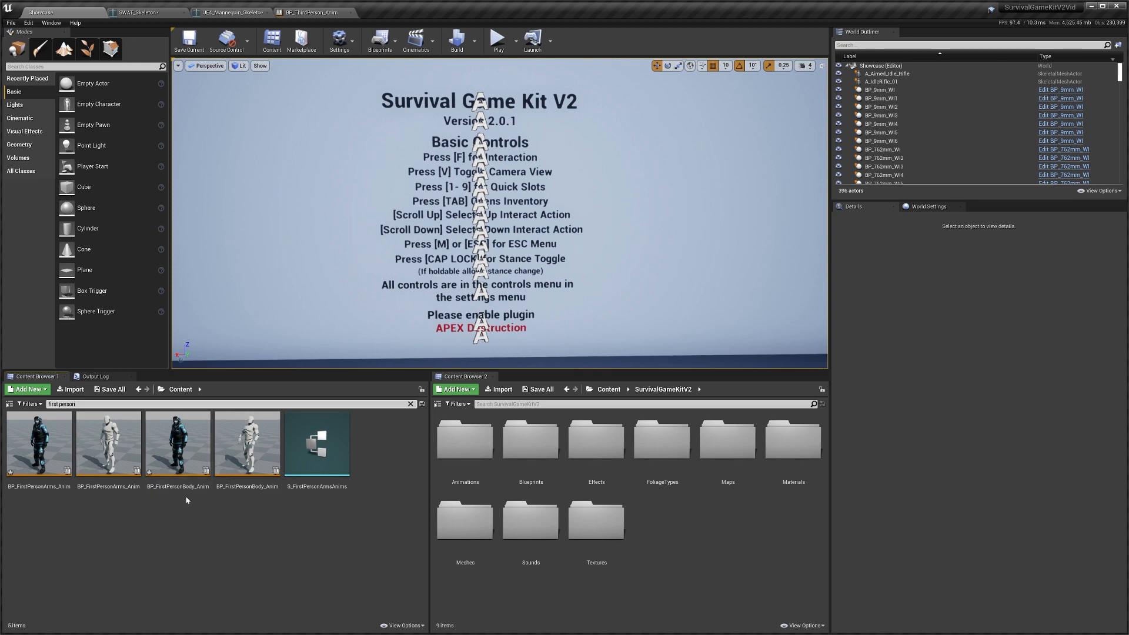
{"action": "double_click", "coordinate": [177, 444]}
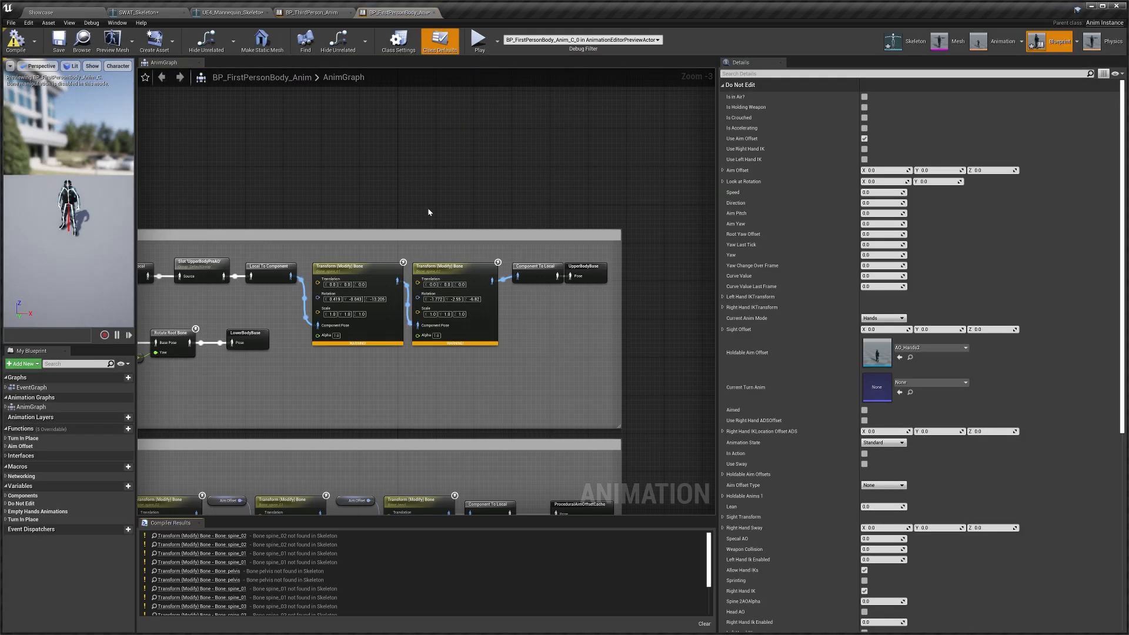
In the base upper body chain of the AnimGraph, set the first Lean-driven Transform (Modify) Bone node to modify Spine
{"action": "right_click_drag", "start_coordinate": [452, 394], "coordinate": [577, 292]}
{"action": "scroll", "coordinate": [308, 537], "scroll_direction": "down", "scroll_amount": 3}
{"action": "scroll", "coordinate": [530, 218], "scroll_direction": "down", "scroll_amount": 5}
{"action": "right_click_drag", "start_coordinate": [490, 242], "coordinate": [525, 436]}
{"action": "scroll", "coordinate": [427, 320], "scroll_direction": "up", "scroll_amount": 5}
{"action": "scroll", "coordinate": [259, 251], "scroll_direction": "up", "scroll_amount": 3}
{"action": "right_click_drag", "start_coordinate": [259, 250], "coordinate": [383, 303]}
{"action": "left_click", "coordinate": [295, 315]}
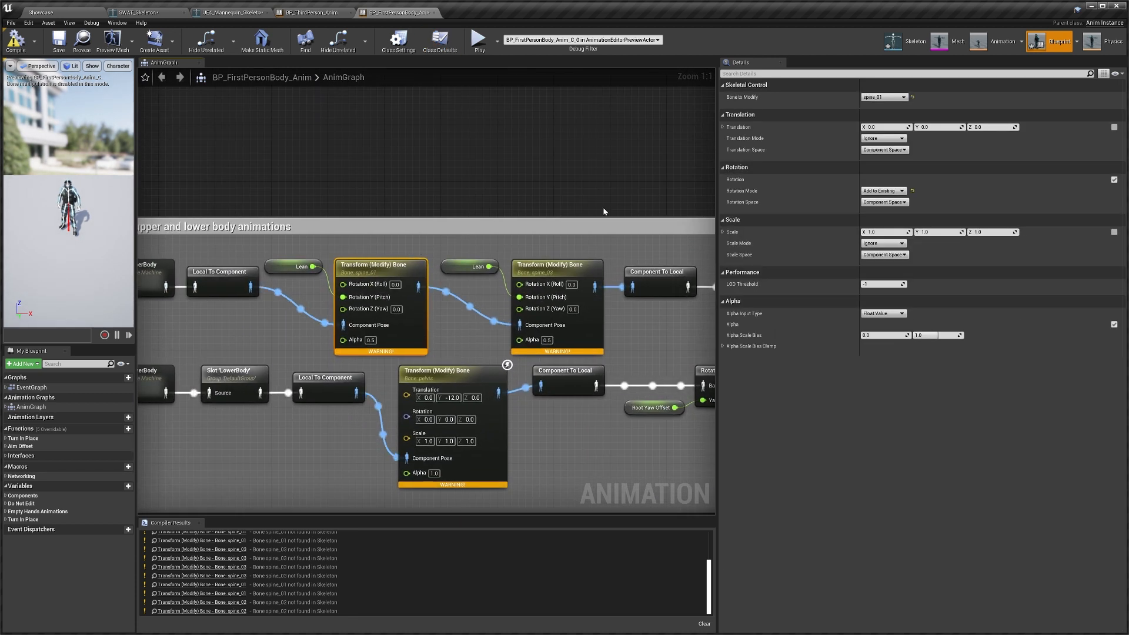
{"action": "left_click", "coordinate": [883, 98]}
{"action": "left_click", "coordinate": [898, 130]}
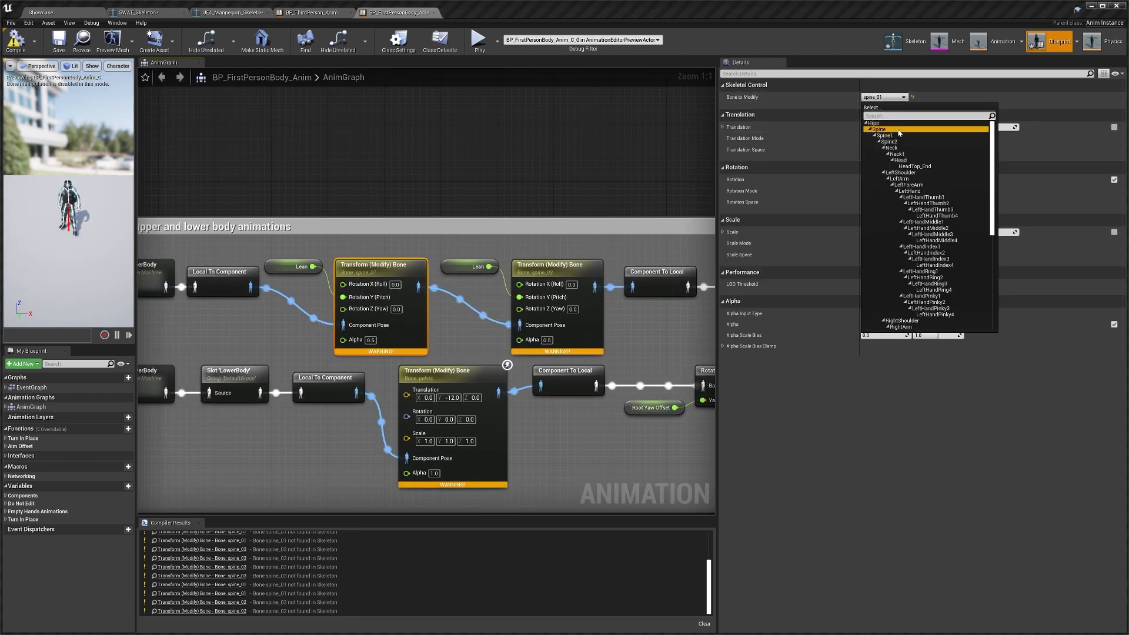
Set the second Lean-driven Transform (Modify) Bone node in the base upper body chain to modify Spine2
{"action": "right_click_drag", "start_coordinate": [539, 237], "coordinate": [483, 235]}
{"action": "left_click", "coordinate": [504, 262]}
{"action": "left_click", "coordinate": [883, 97]}
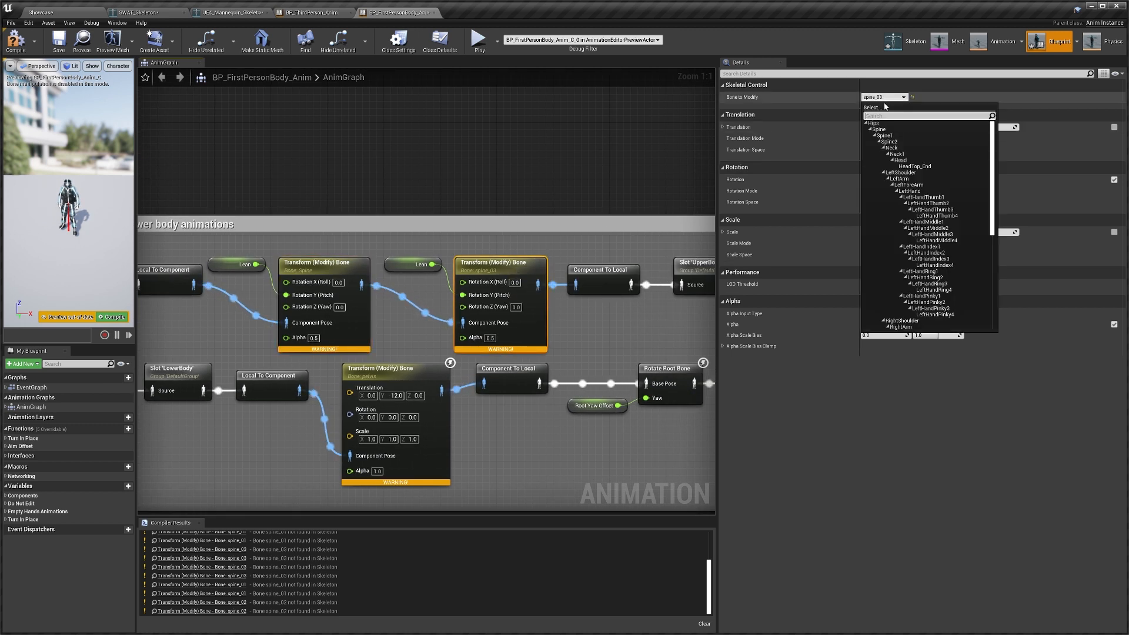
{"action": "left_click", "coordinate": [898, 145]}
Set the pelvis Transform (Modify) Bone node in the lower body chain to modify Hips
{"action": "right_click_drag", "start_coordinate": [509, 364], "coordinate": [479, 253]}
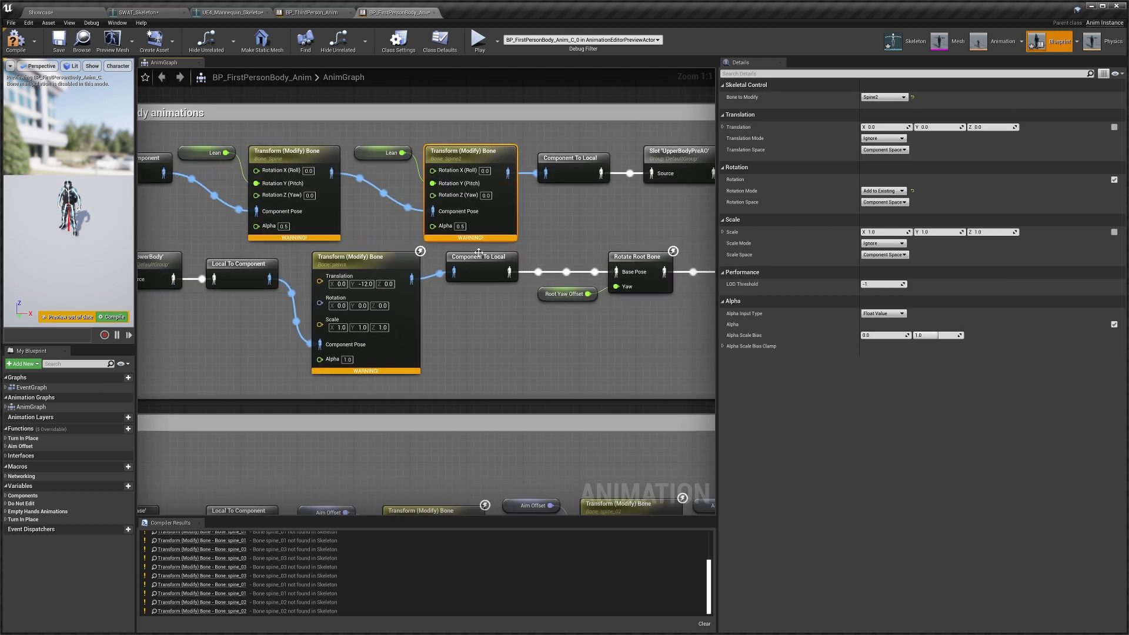
{"action": "left_click", "coordinate": [378, 263]}
{"action": "right_click_drag", "start_coordinate": [379, 263], "coordinate": [460, 259]}
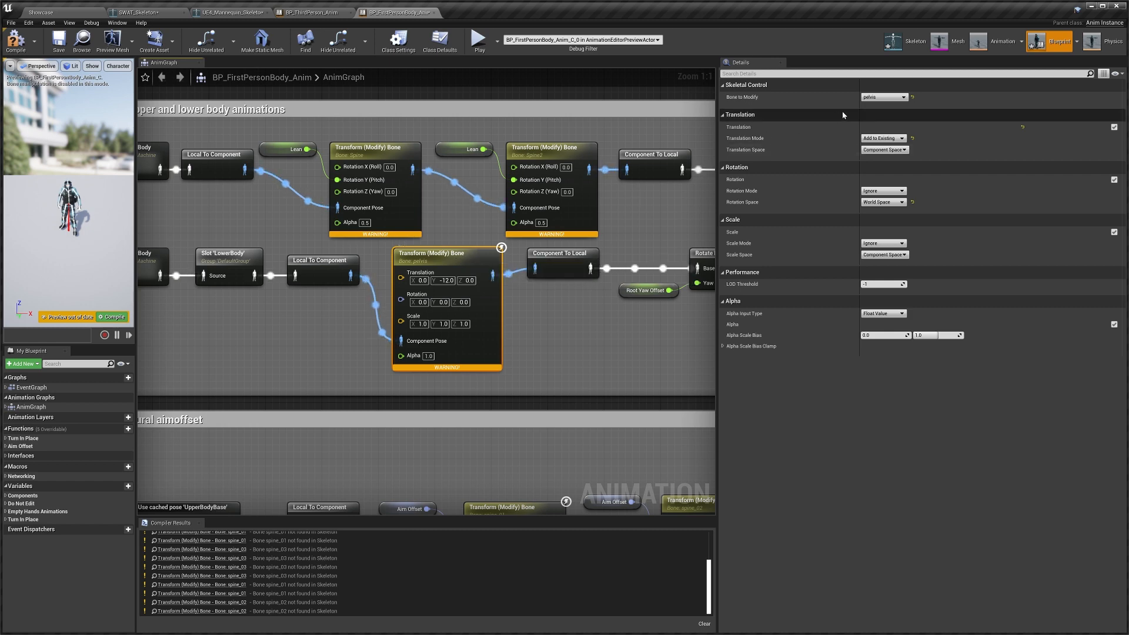
{"action": "left_click", "coordinate": [884, 97]}
{"action": "left_click", "coordinate": [882, 124]}
Set the first Transform (Modify) Bone node after the UpperBodyPreAO slot to modify Spine
{"action": "right_click_drag", "start_coordinate": [479, 282], "coordinate": [360, 322]}
{"action": "right_click_drag", "start_coordinate": [474, 207], "coordinate": [444, 238]}
{"action": "scroll", "coordinate": [447, 235], "scroll_direction": "up", "scroll_amount": 1}
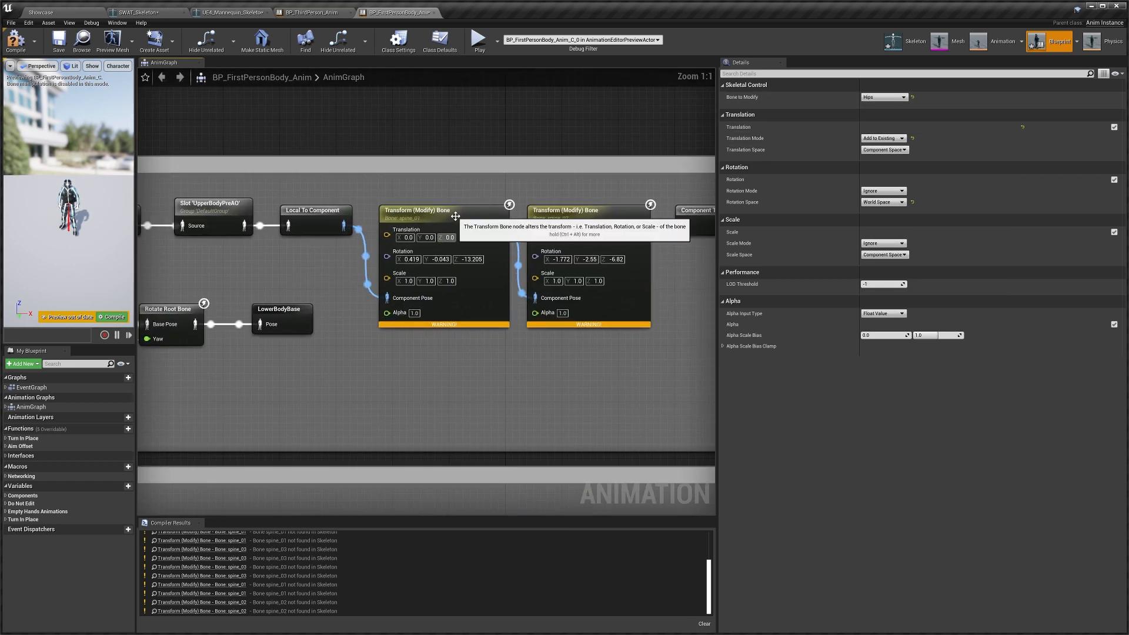
{"action": "left_click", "coordinate": [883, 97]}
{"action": "left_click", "coordinate": [888, 128]}
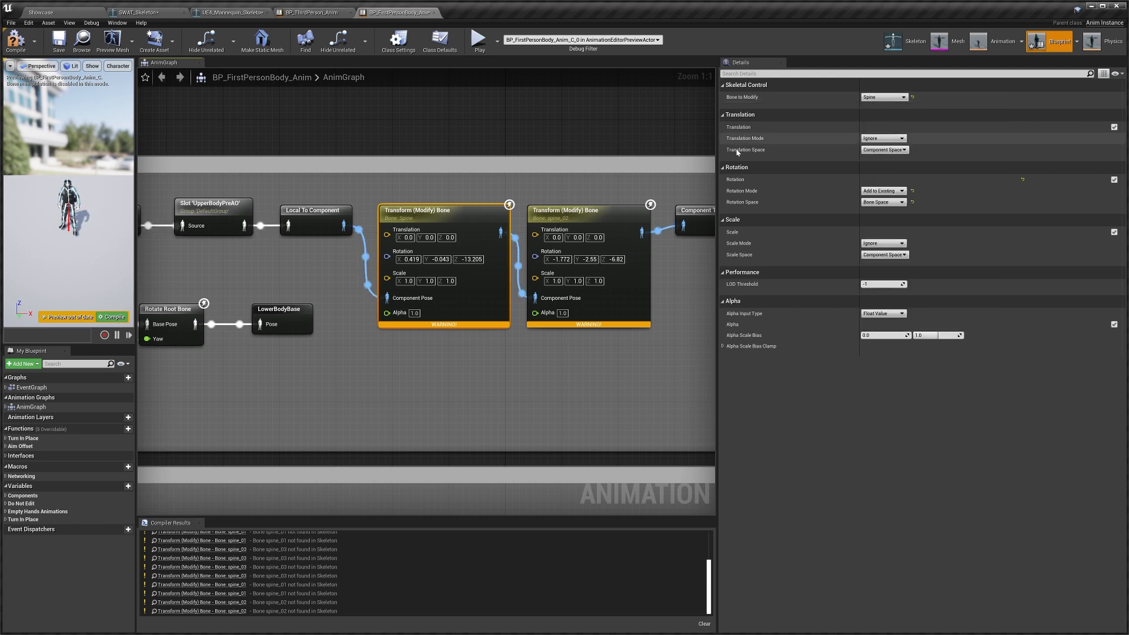
Set the second Transform (Modify) Bone node after the UpperBodyPreAO slot to modify Spine1
{"action": "right_click_drag", "start_coordinate": [604, 214], "coordinate": [532, 217]}
{"action": "left_click", "coordinate": [532, 218]}
{"action": "left_click", "coordinate": [884, 97]}
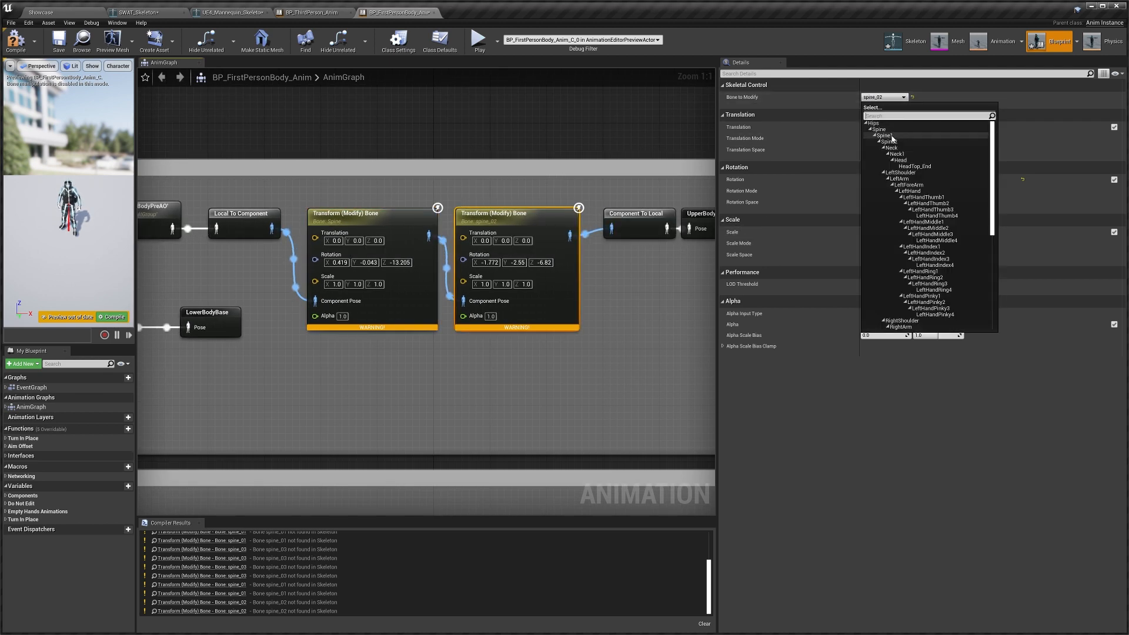
{"action": "left_click", "coordinate": [891, 136]}
In the Procedural aimoffset section, set the first Transform (Modify) Bone node to Spine and the second to Spine1
{"action": "scroll", "coordinate": [624, 301], "scroll_direction": "down", "scroll_amount": 4}
{"action": "right_click_drag", "start_coordinate": [504, 379], "coordinate": [519, 257]}
{"action": "right_click_drag", "start_coordinate": [306, 318], "coordinate": [468, 245]}
{"action": "scroll", "coordinate": [469, 245], "scroll_direction": "up", "scroll_amount": 3}
{"action": "left_click", "coordinate": [351, 259]}
{"action": "left_click", "coordinate": [883, 97]}
{"action": "left_click", "coordinate": [658, 194]}
{"action": "left_click", "coordinate": [567, 241]}
{"action": "left_click", "coordinate": [887, 100]}
{"action": "left_click", "coordinate": [899, 139]}
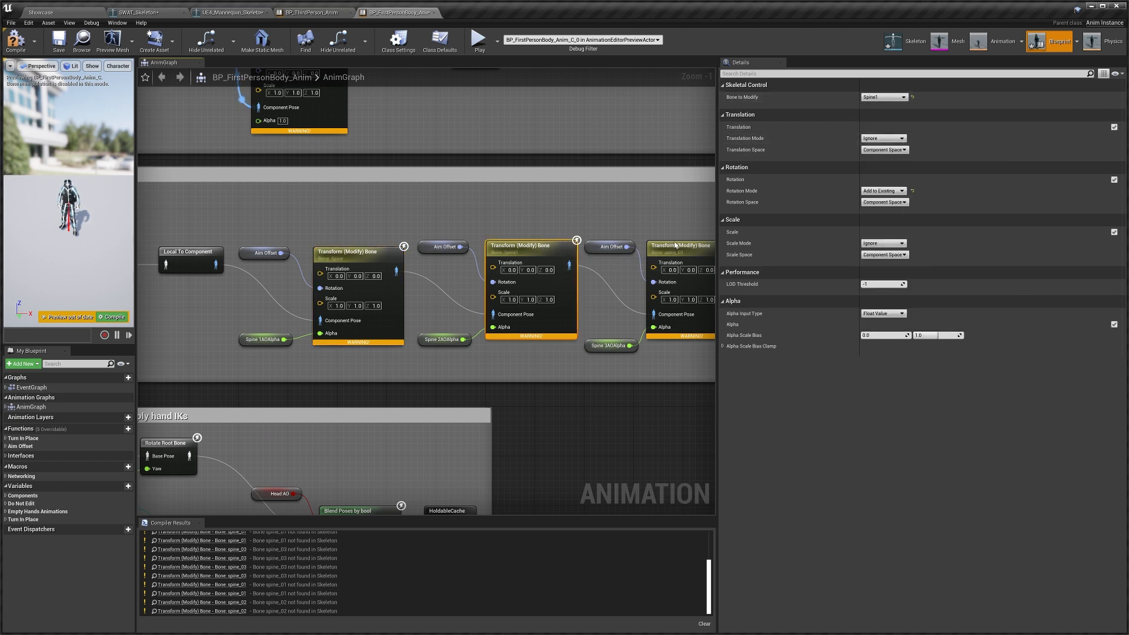
Set the third Procedural aimoffset Transform (Modify) Bone node to Spine2 and check the bone of the head node after it
{"action": "right_click_drag", "start_coordinate": [671, 244], "coordinate": [551, 251]}
{"action": "left_click", "coordinate": [552, 252]}
{"action": "left_click", "coordinate": [888, 98]}
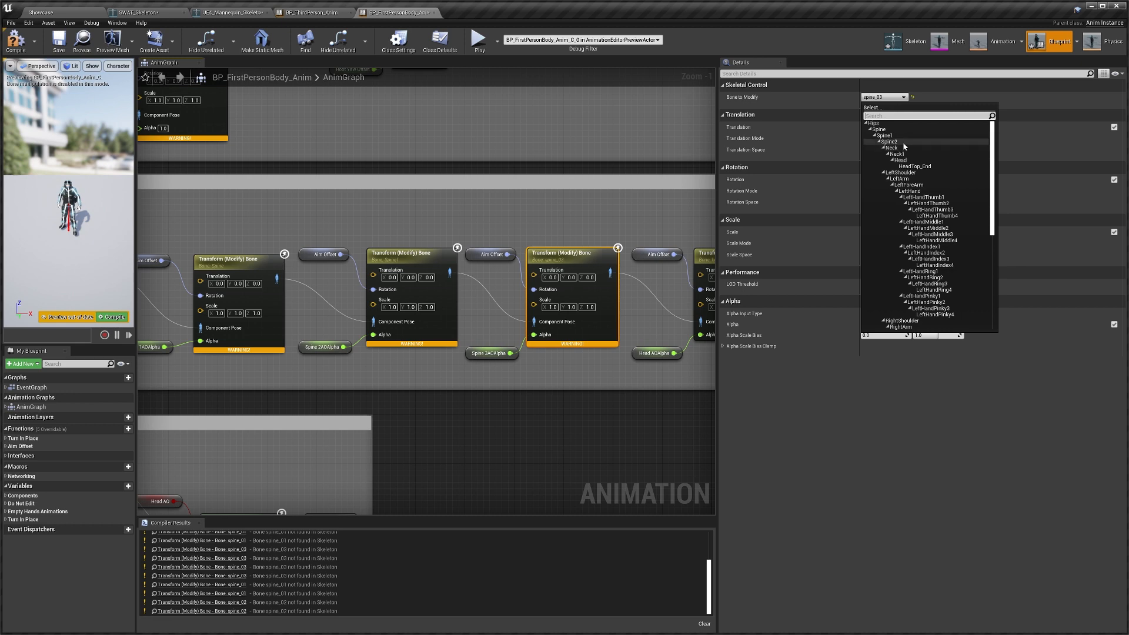
{"action": "left_click", "coordinate": [901, 142]}
{"action": "right_click_drag", "start_coordinate": [704, 247], "coordinate": [695, 21]}
{"action": "left_click", "coordinate": [531, 250]}
{"action": "left_click", "coordinate": [568, 258]}
{"action": "scroll", "coordinate": [457, 220], "scroll_direction": "down", "scroll_amount": 3}
{"action": "scroll", "coordinate": [302, 406], "scroll_direction": "down", "scroll_amount": 3}
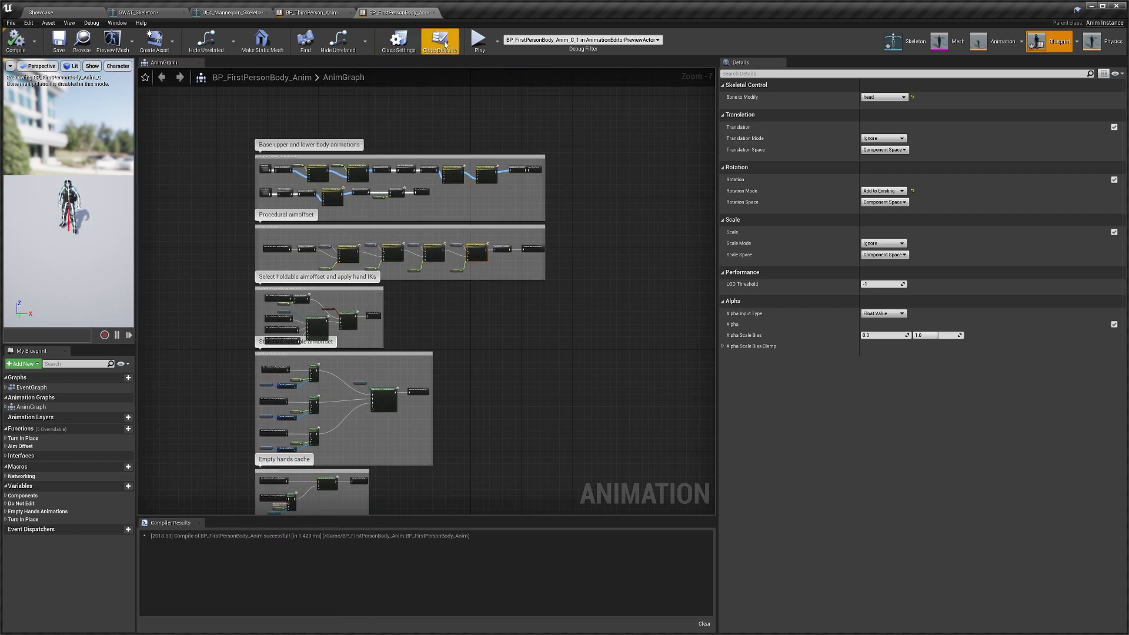
Show BP_FirstPersonBody_Anim's class defaults, collapse Do Not Edit and expand both animation groups under Empty Hands Lower Body
{"action": "left_click", "coordinate": [441, 41]}
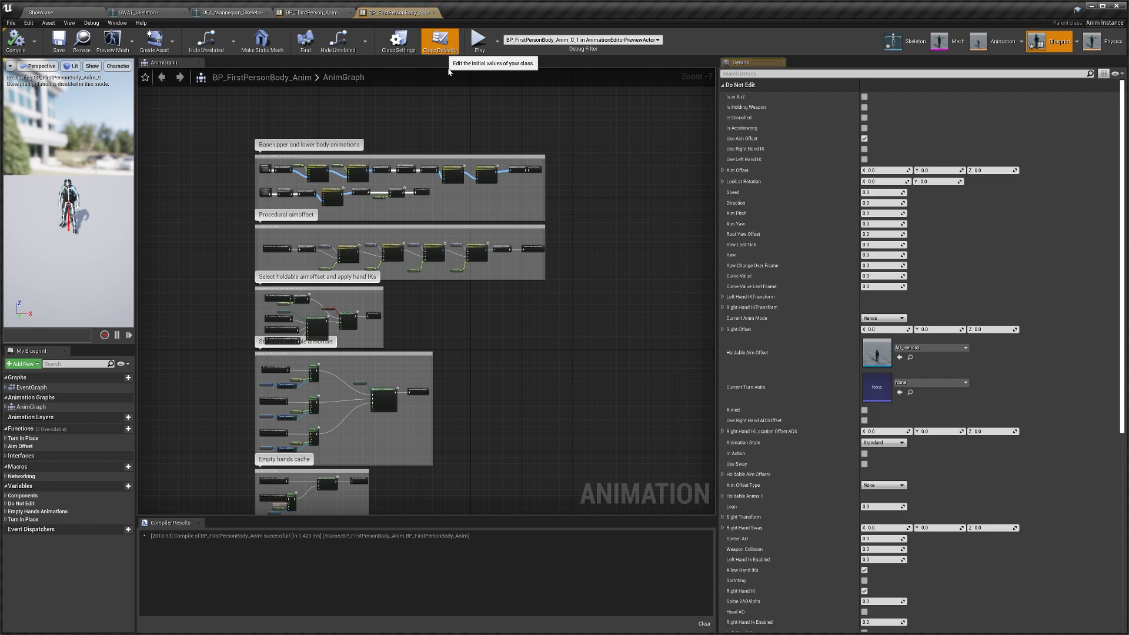
{"action": "left_click", "coordinate": [765, 85]}
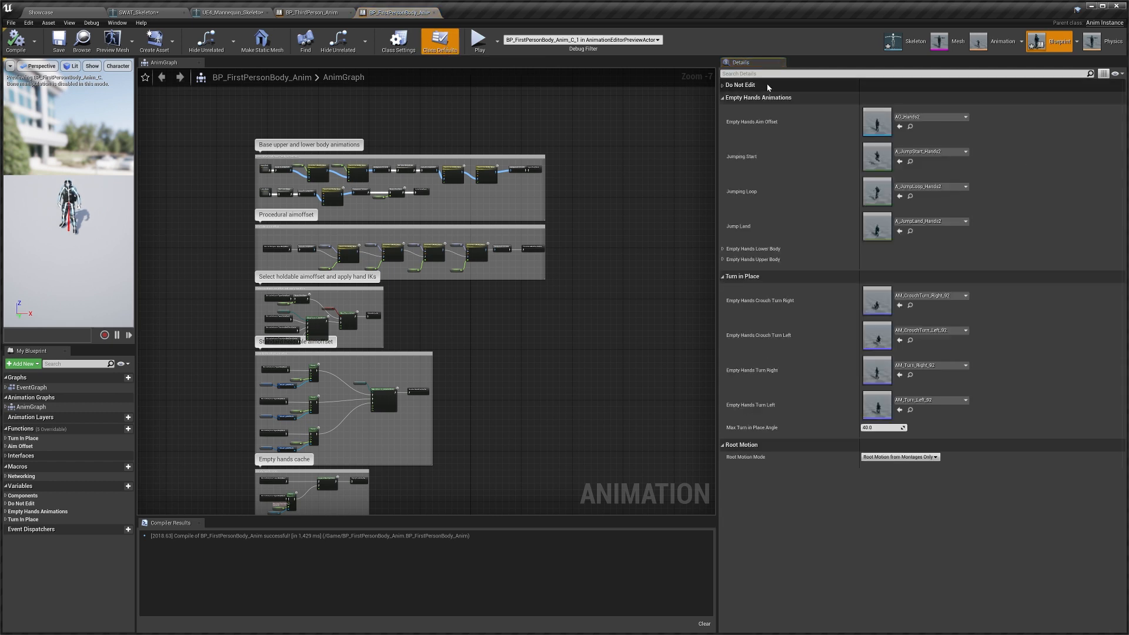
{"action": "left_click", "coordinate": [769, 249]}
{"action": "left_click", "coordinate": [775, 269]}
{"action": "left_click", "coordinate": [783, 263]}
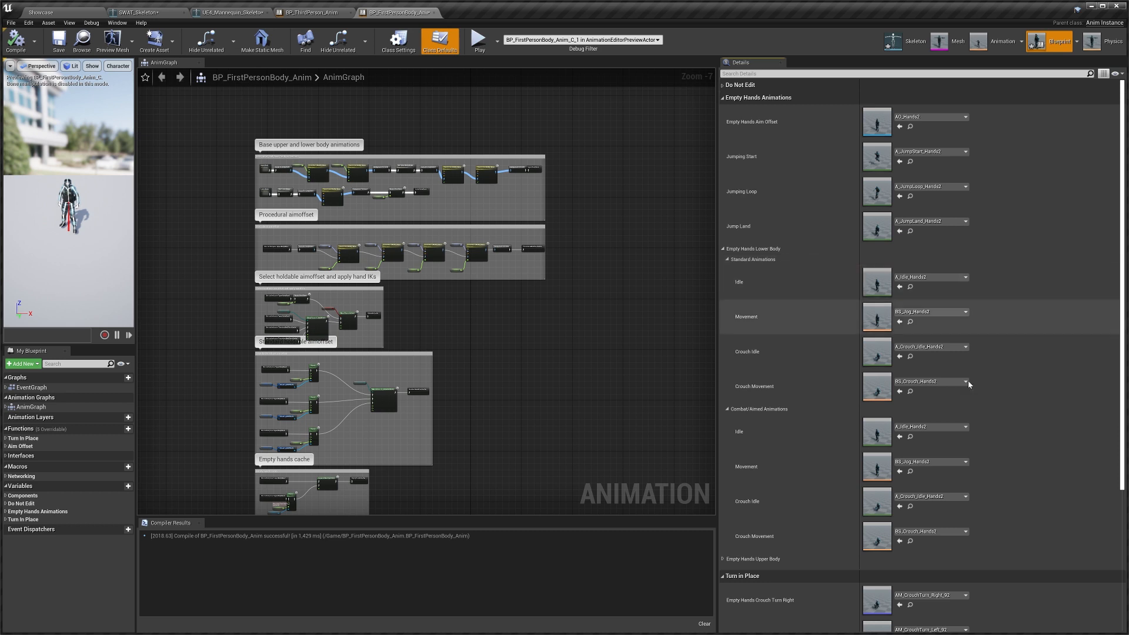
Expand the Standard and Aimed Animations under Empty Hands Upper Body and check which animation slots are empty
{"action": "scroll", "coordinate": [918, 423], "scroll_direction": "down", "scroll_amount": 2}
{"action": "left_click", "coordinate": [771, 517]}
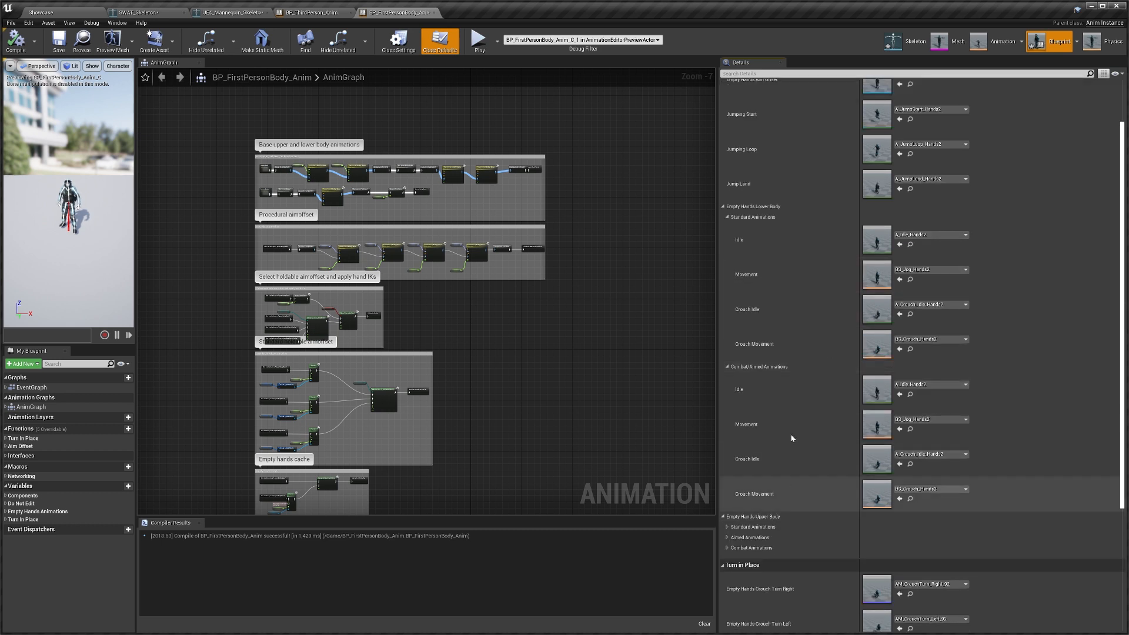
{"action": "scroll", "coordinate": [789, 516], "scroll_direction": "down", "scroll_amount": 1}
{"action": "left_click", "coordinate": [778, 512]}
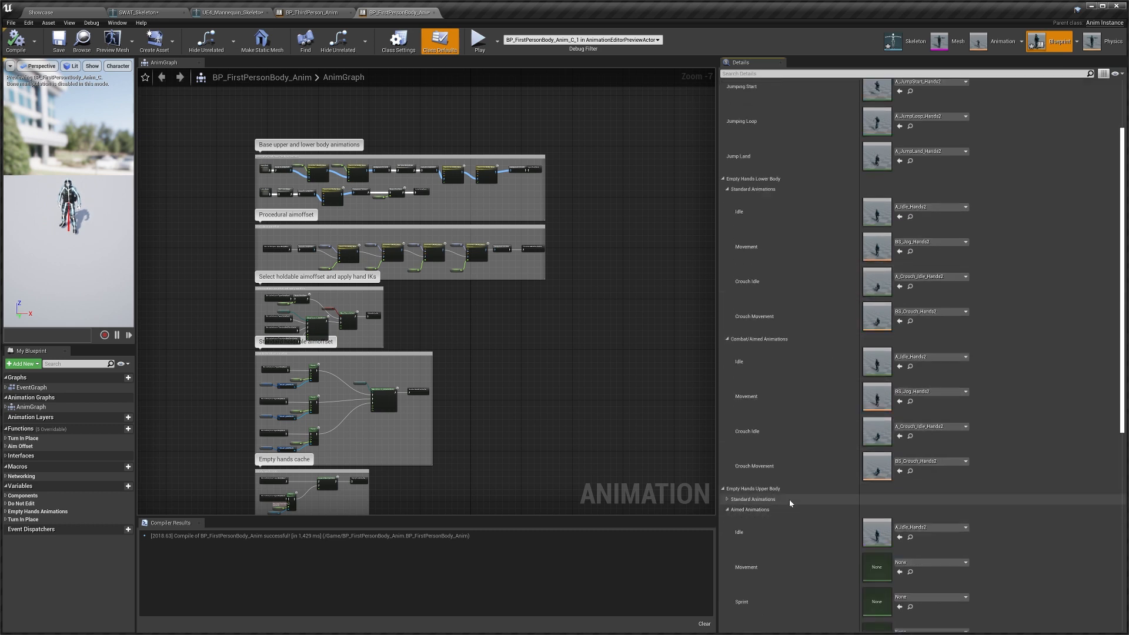
{"action": "left_click", "coordinate": [789, 499]}
{"action": "scroll", "coordinate": [787, 482], "scroll_direction": "down", "scroll_amount": 3}
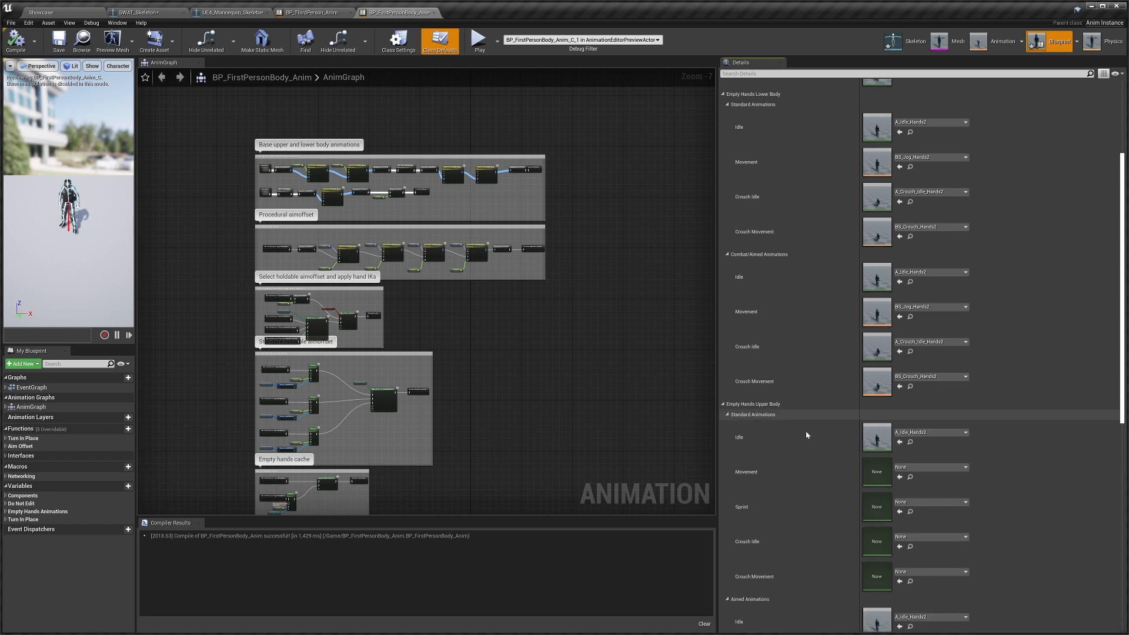
{"action": "scroll", "coordinate": [806, 432], "scroll_direction": "down", "scroll_amount": 7}
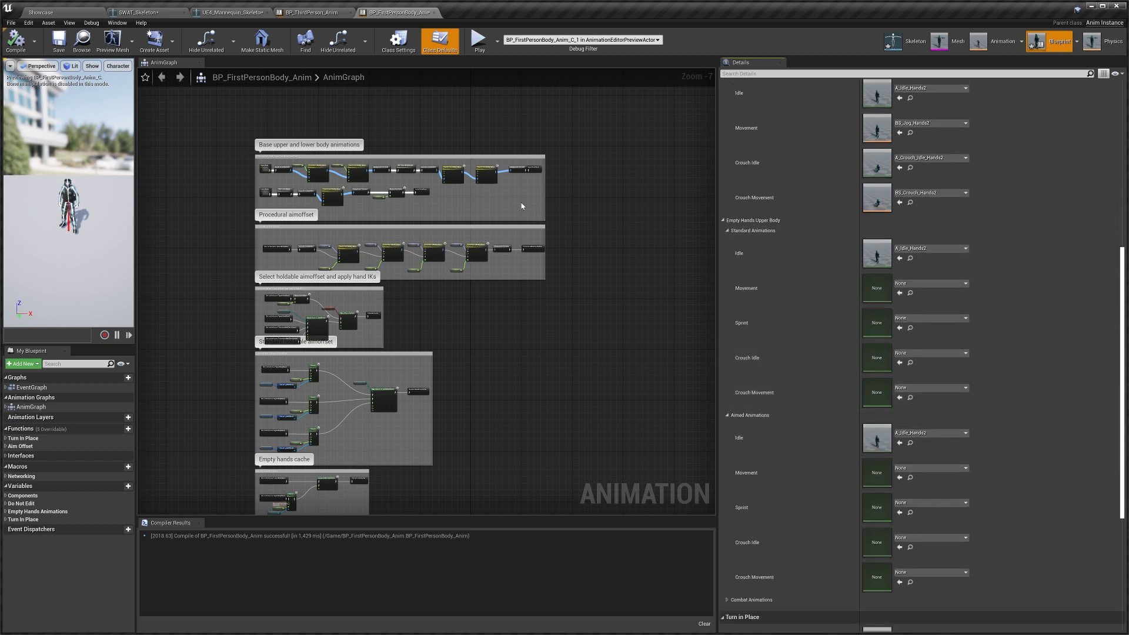
In BP_ThirdPerson_Anim's class defaults, expand Empty Hands Upper Body and copy its whole Standard Animations group
{"action": "left_click", "coordinate": [310, 13]}
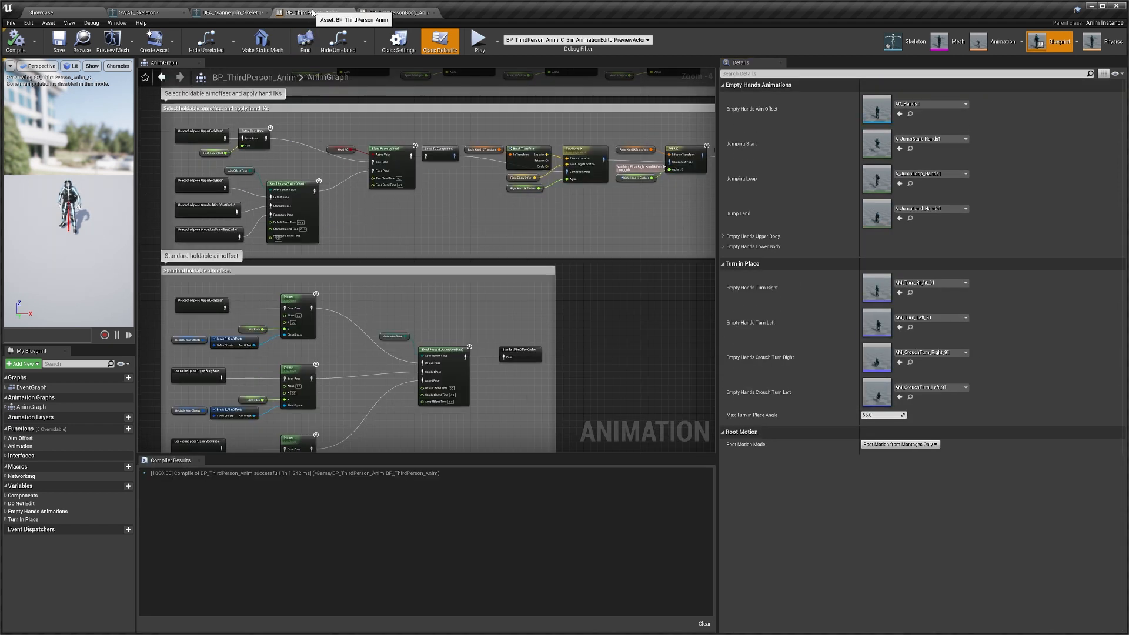
{"action": "left_click", "coordinate": [761, 237]}
{"action": "left_click", "coordinate": [755, 249]}
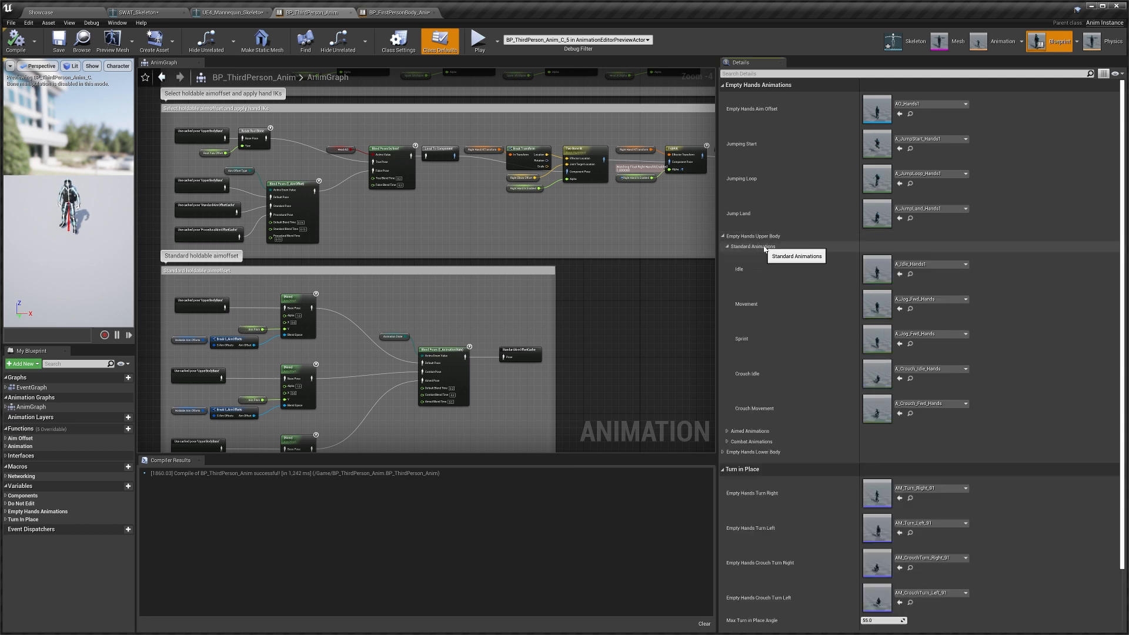
{"action": "right_click", "coordinate": [764, 248]}
{"action": "left_click", "coordinate": [788, 281]}
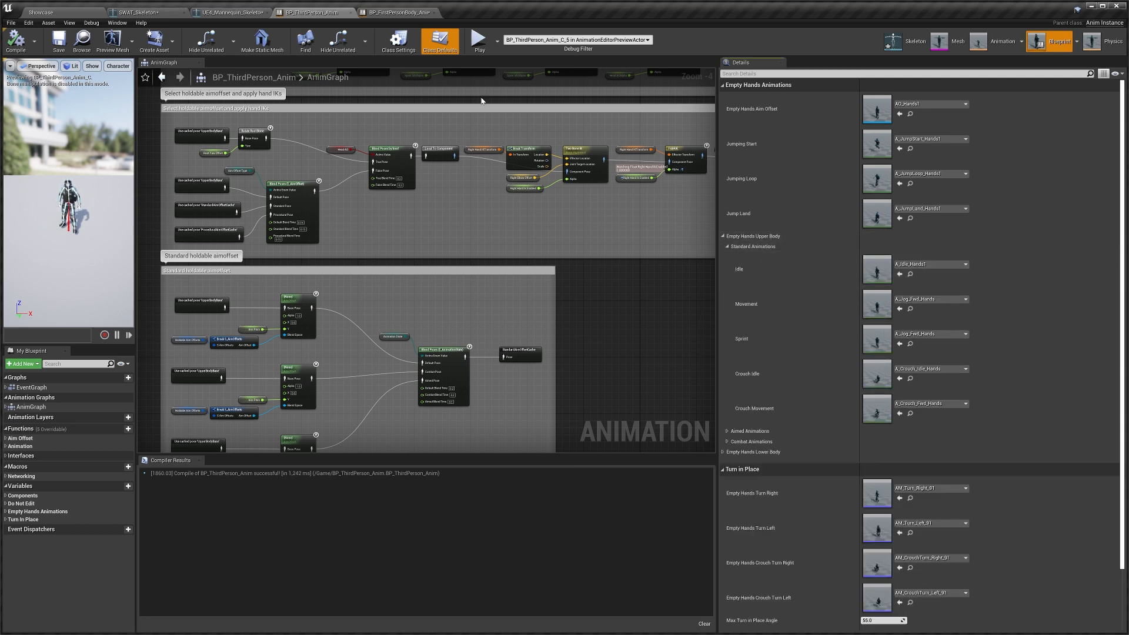
Paste the copied animations into BP_FirstPersonBody_Anim's Standard Animations and Aimed Animations groups under Empty Hands Upper Body
{"action": "left_click", "coordinate": [400, 12]}
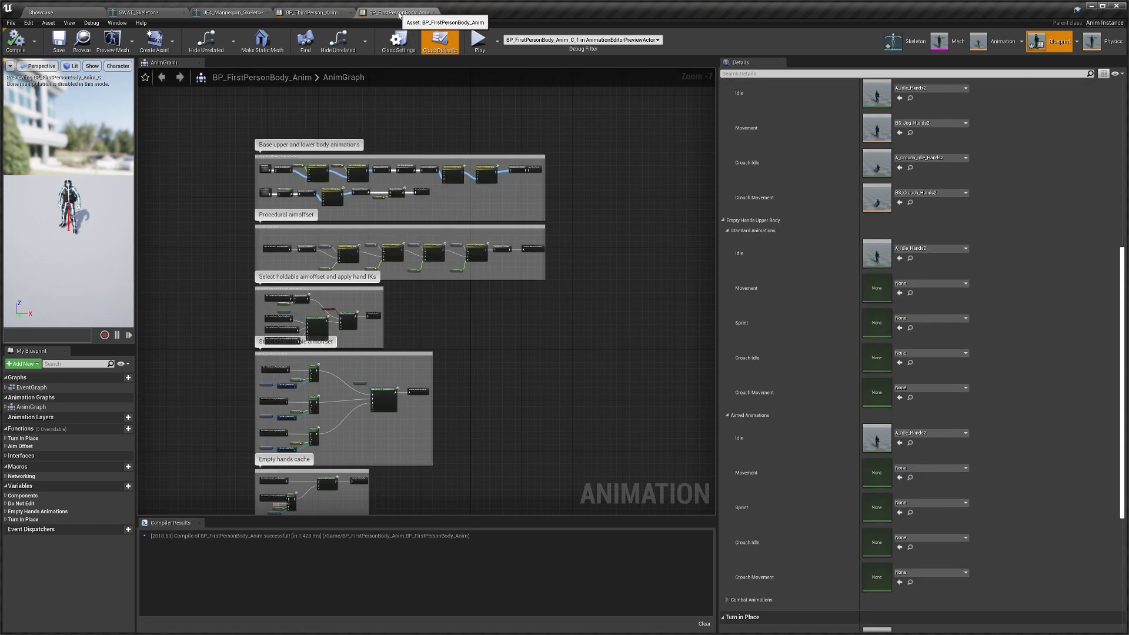
{"action": "right_click", "coordinate": [765, 235]}
{"action": "left_click", "coordinate": [787, 276]}
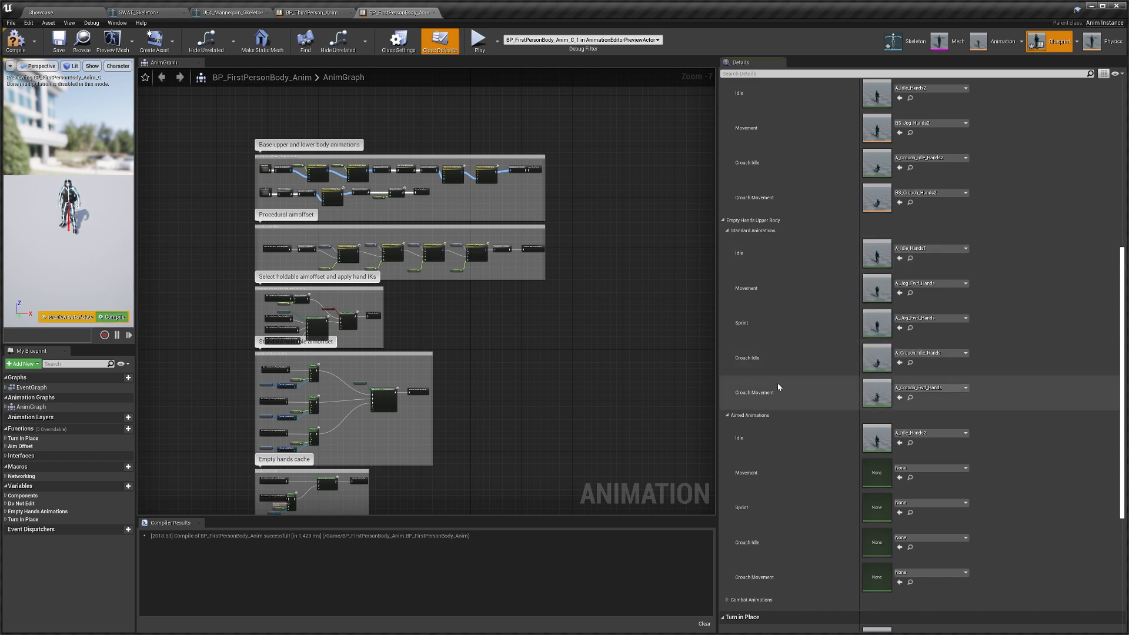
{"action": "right_click", "coordinate": [751, 416]}
{"action": "scroll", "coordinate": [779, 456], "scroll_direction": "down", "scroll_amount": 3}
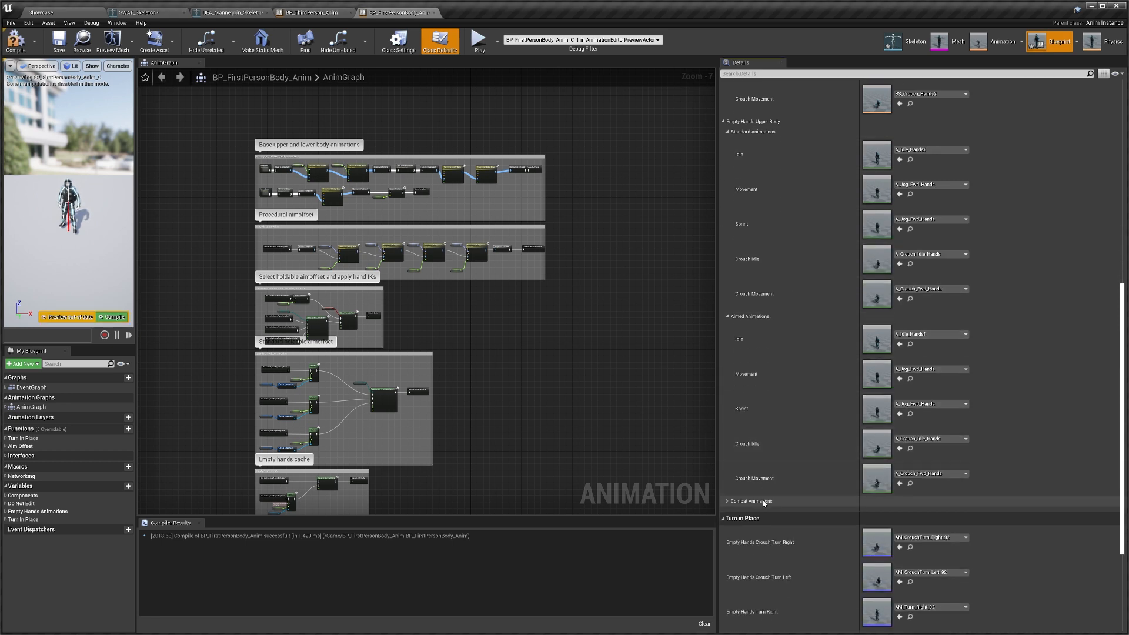
Paste the copied animations into the Combat Animations group of Empty Hands Upper Body, then compile and save BP_FirstPersonBody_Anim
{"action": "left_click", "coordinate": [763, 501]}
{"action": "scroll", "coordinate": [840, 496], "scroll_direction": "down", "scroll_amount": 1}
{"action": "right_click", "coordinate": [760, 460]}
{"action": "left_click", "coordinate": [779, 499]}
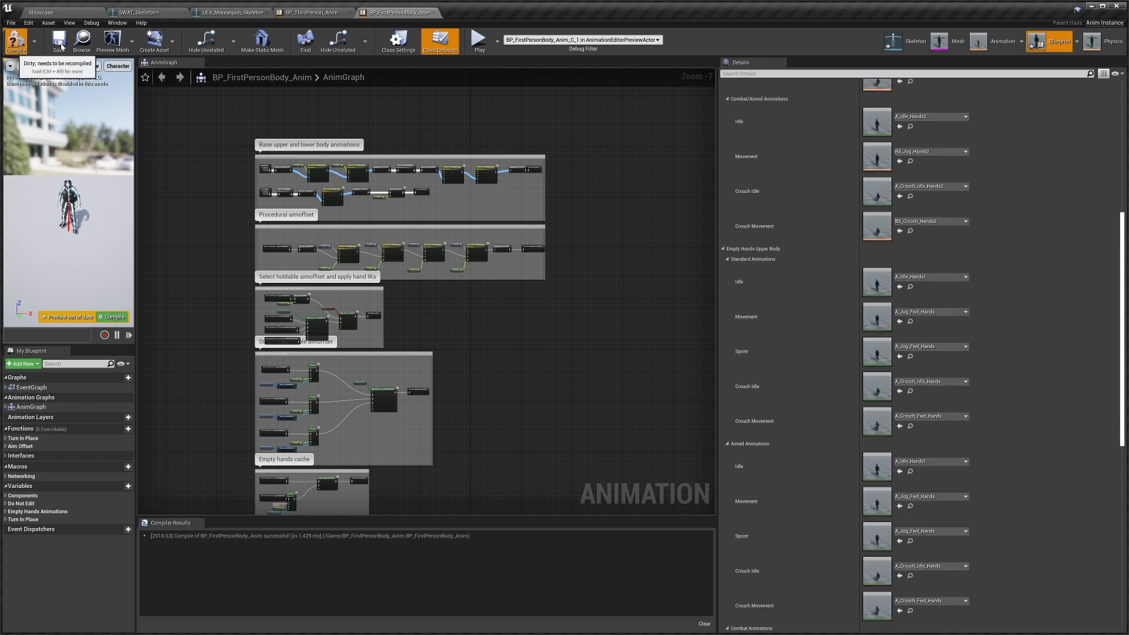
{"action": "left_click", "coordinate": [61, 46]}
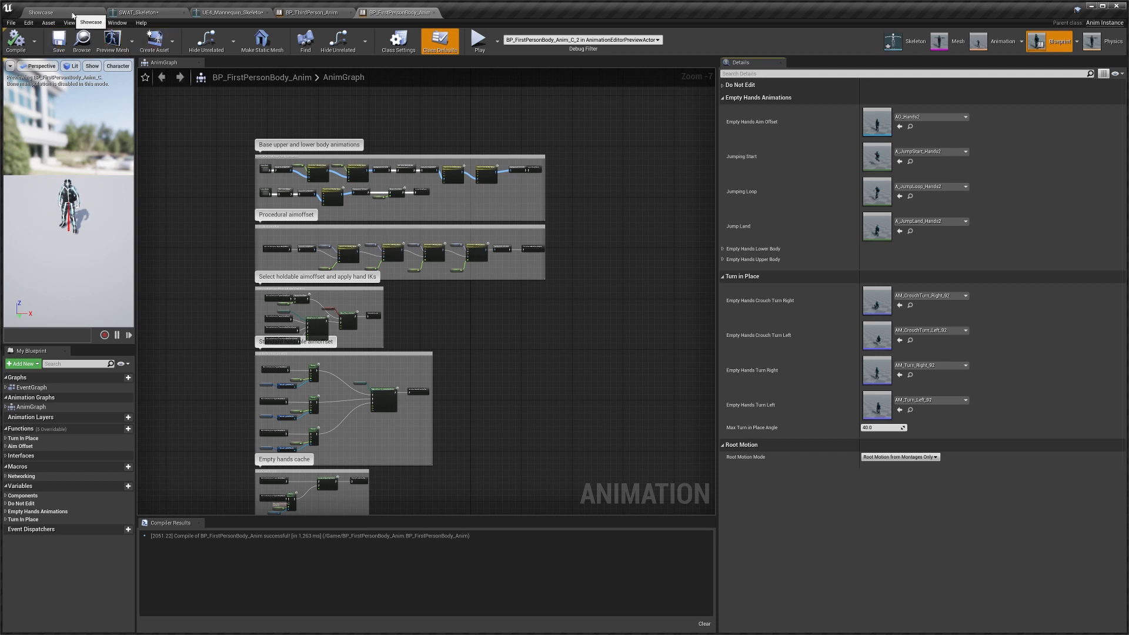
Return to the Showcase level editor and open the BP_FirstPersonArms_Anim animation blueprint that reports bone warnings
{"action": "left_click", "coordinate": [73, 13]}
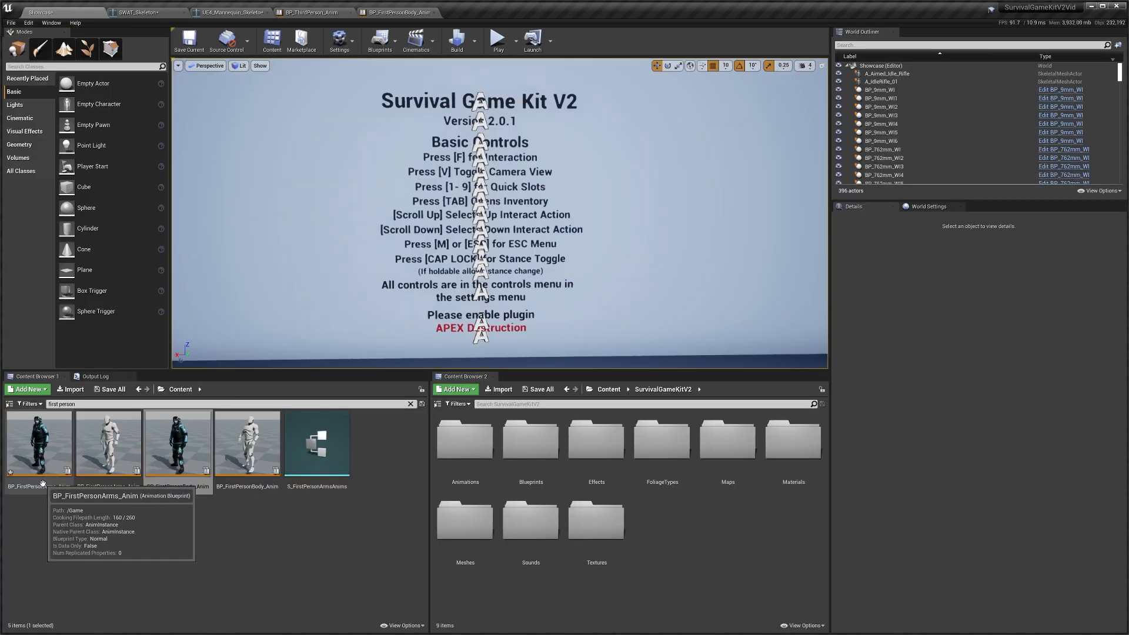
{"action": "double_click", "coordinate": [39, 447]}
{"action": "right_click_drag", "start_coordinate": [375, 257], "coordinate": [381, 243]}
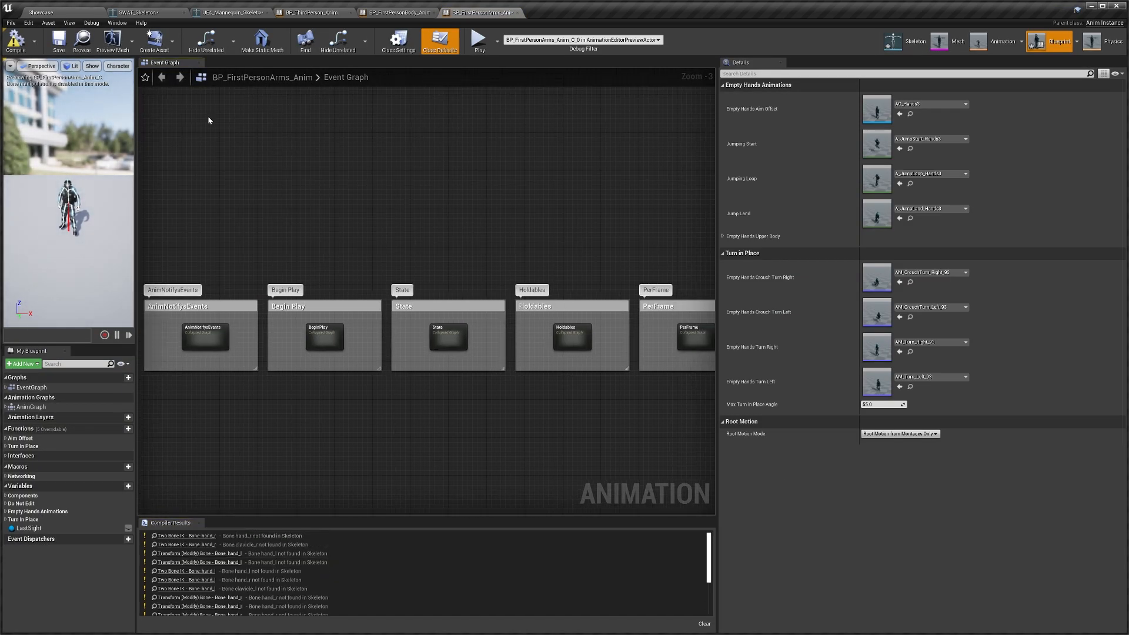
Go to the Two Bone IK node of the first hand_r compiler warning and set its IK bone to RightHand
{"action": "left_click", "coordinate": [187, 536]}
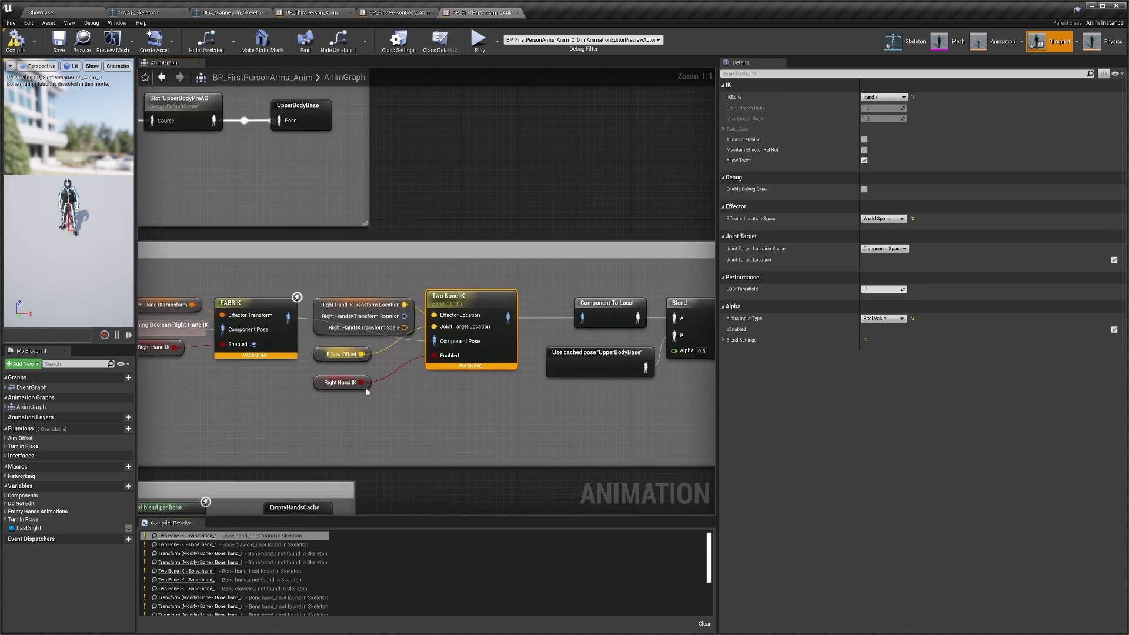
{"action": "left_click", "coordinate": [865, 98]}
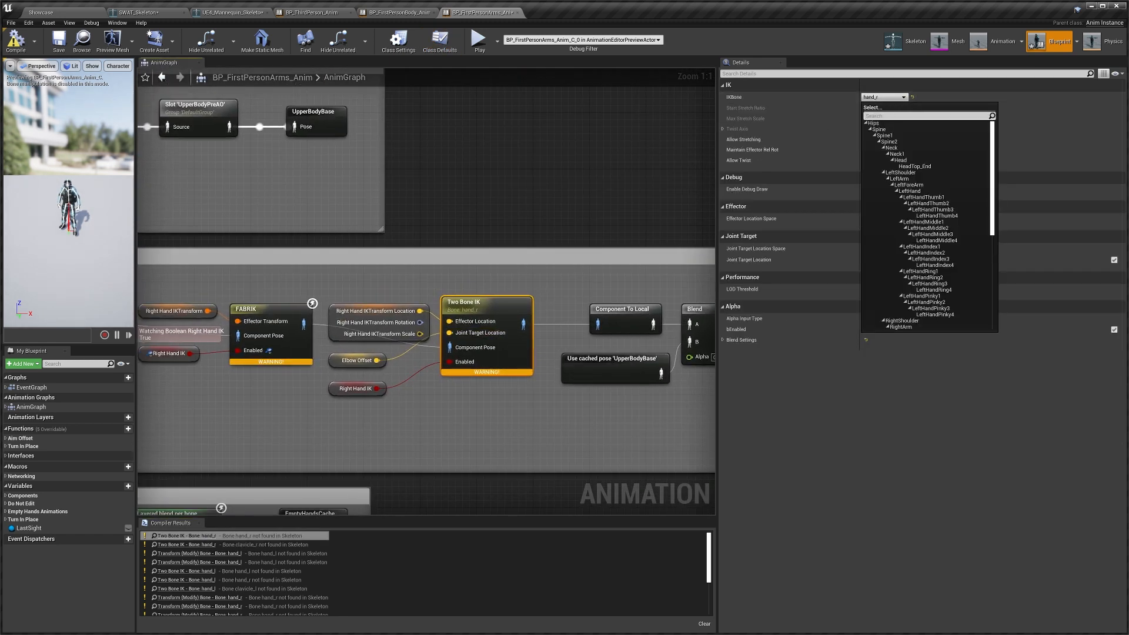
{"action": "type", "text": "right"}
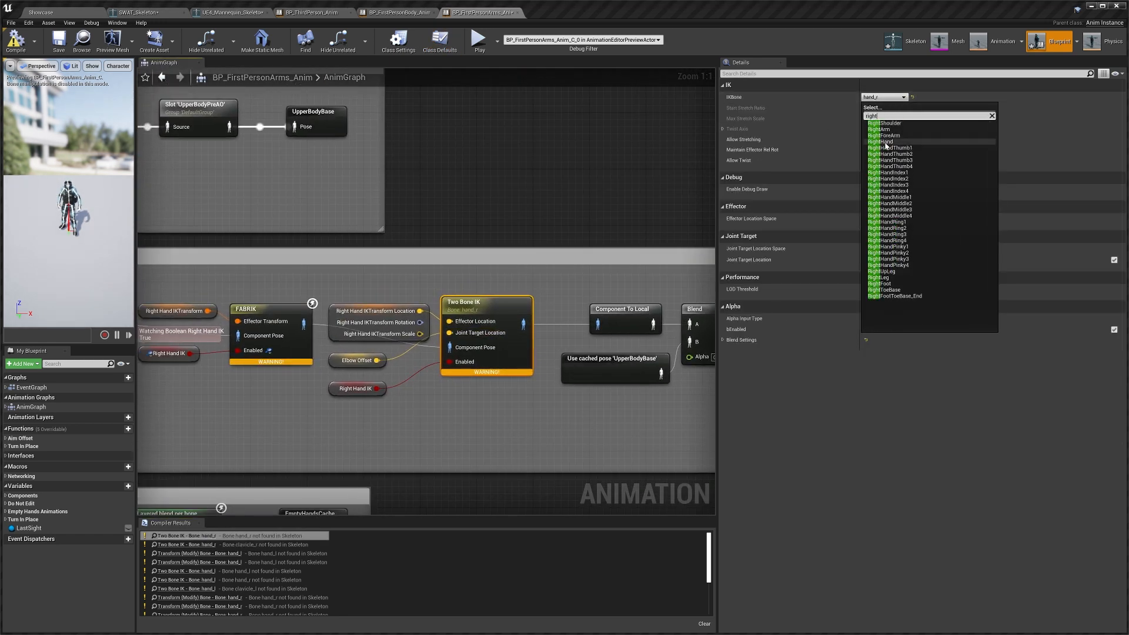
{"action": "left_click", "coordinate": [882, 142]}
Set the tip bone of the FABRIK node before the right-hand Two Bone IK to RightHand
{"action": "left_click", "coordinate": [281, 312]}
{"action": "right_click_drag", "start_coordinate": [281, 312], "coordinate": [445, 312]}
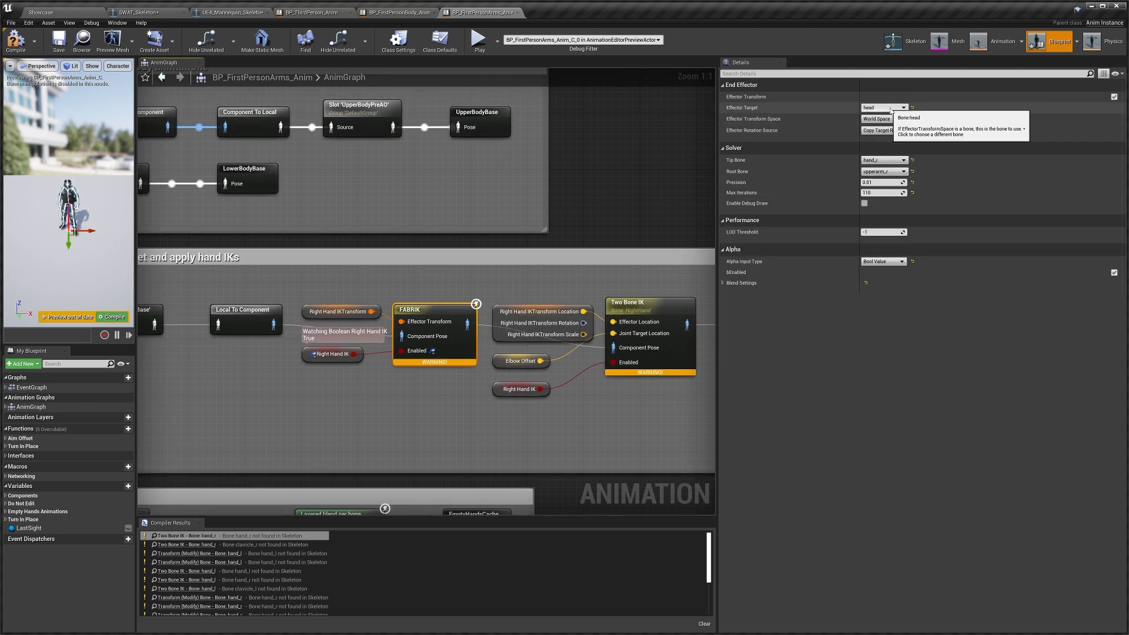
{"action": "left_click", "coordinate": [884, 160]}
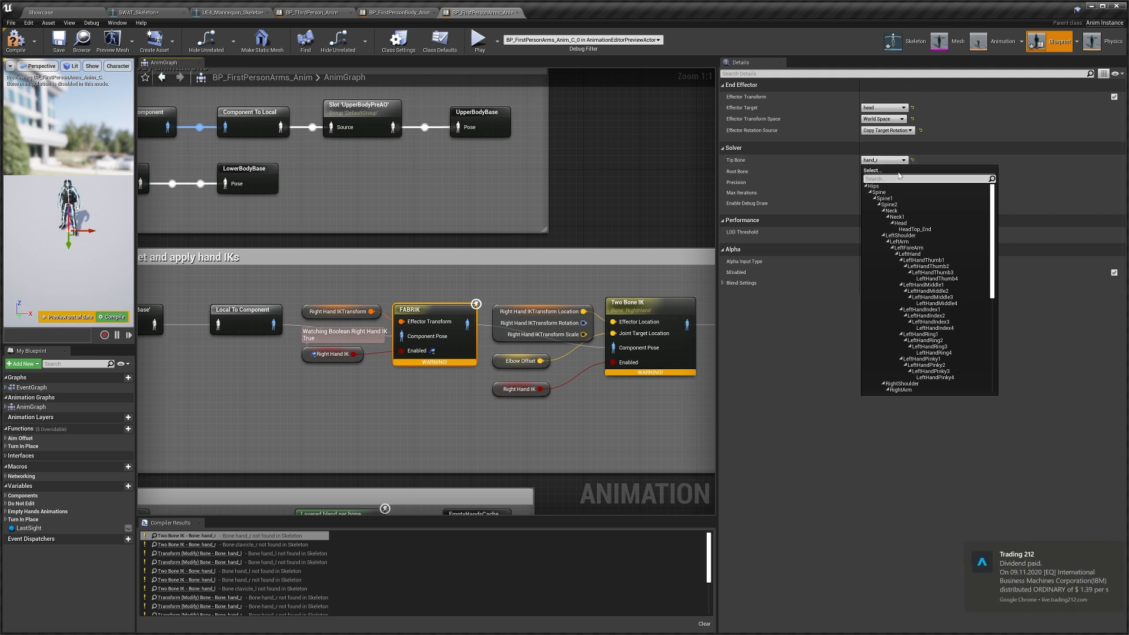
{"action": "type", "text": "right"}
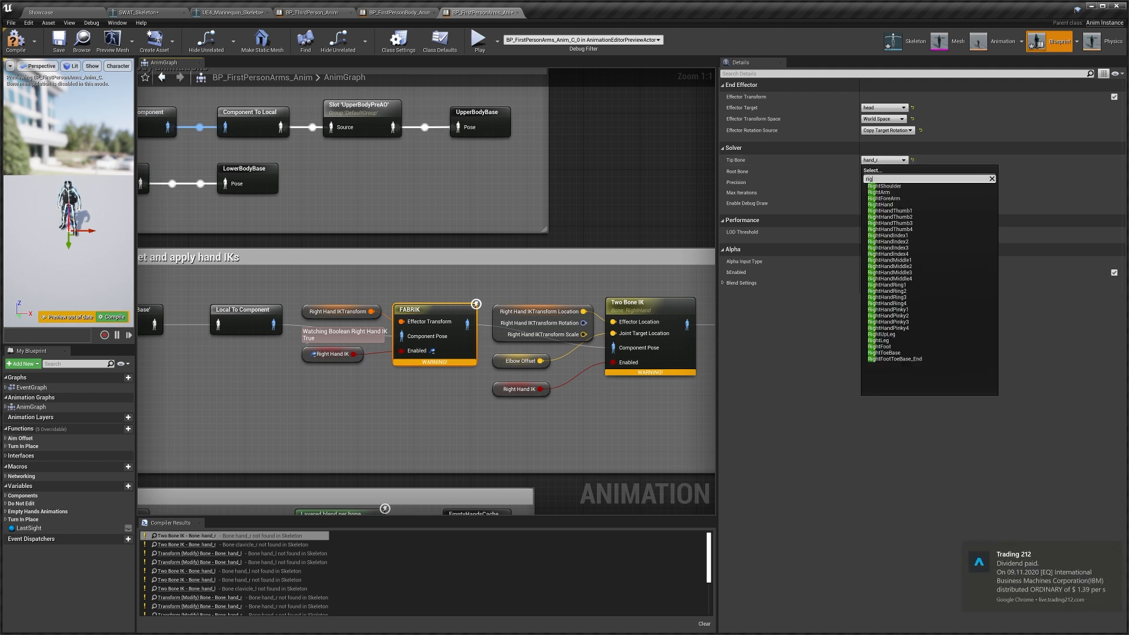
{"action": "left_click", "coordinate": [896, 206]}
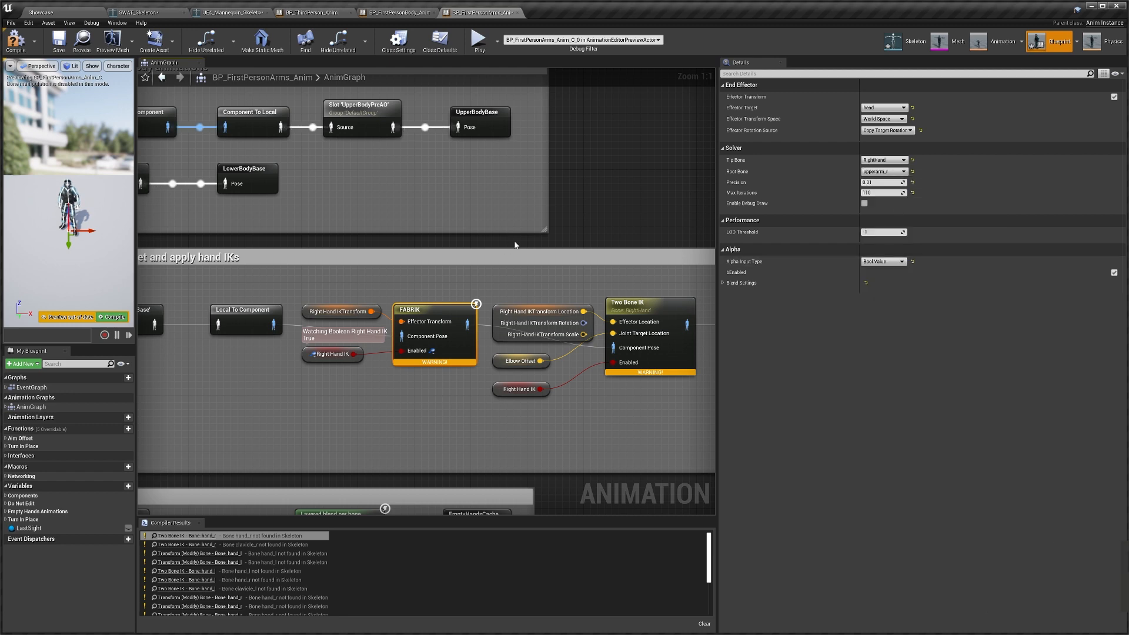
Set the bone to modify of the Transform (Modify) Bone node fed by Right Hand Sway to RightHand
{"action": "scroll", "coordinate": [344, 322], "scroll_direction": "down", "scroll_amount": 1}
{"action": "right_click_drag", "start_coordinate": [344, 321], "coordinate": [170, 148]}
{"action": "right_click_drag", "start_coordinate": [552, 253], "coordinate": [151, 279]}
{"action": "scroll", "coordinate": [499, 282], "scroll_direction": "up", "scroll_amount": 1}
{"action": "right_click_drag", "start_coordinate": [500, 282], "coordinate": [341, 308]}
{"action": "left_click", "coordinate": [447, 219]}
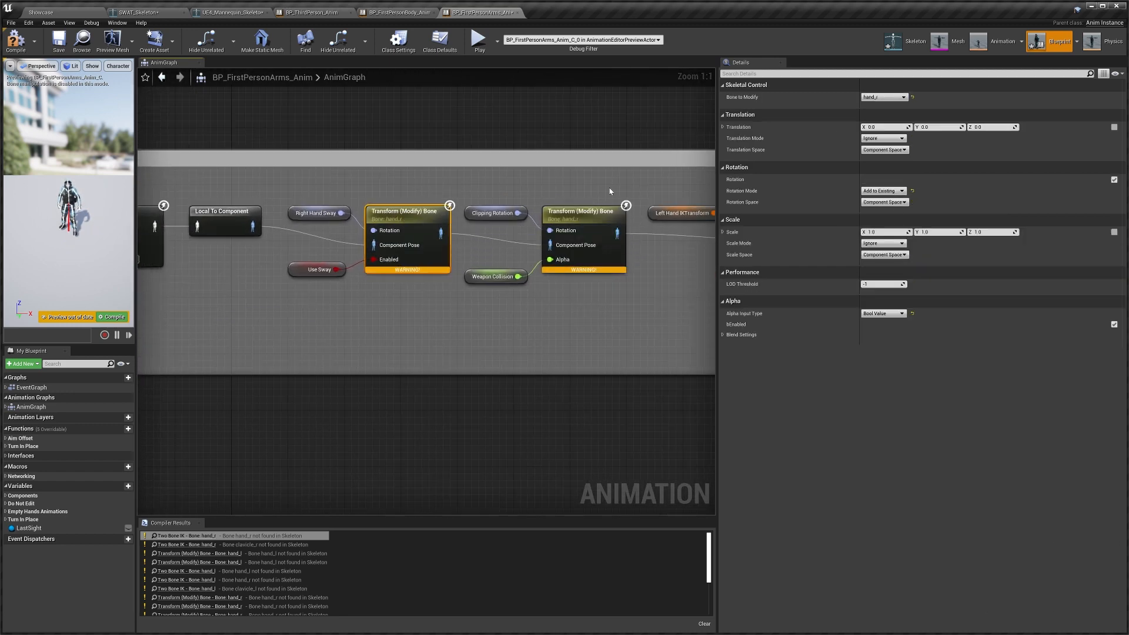
{"action": "left_click", "coordinate": [885, 96]}
{"action": "type", "text": "right"}
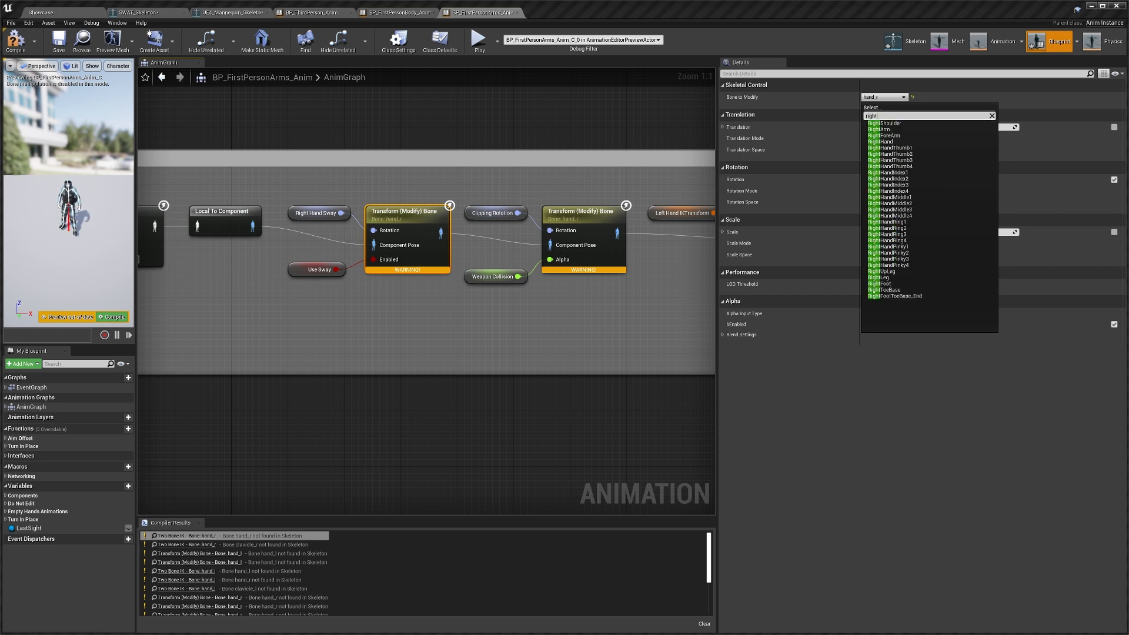
{"action": "left_click", "coordinate": [903, 142]}
Set the bone to modify of the Transform (Modify) Bone node fed by Clipping Rotation to RightHand
{"action": "right_click_drag", "start_coordinate": [603, 213], "coordinate": [531, 221]}
{"action": "left_click", "coordinate": [531, 221]}
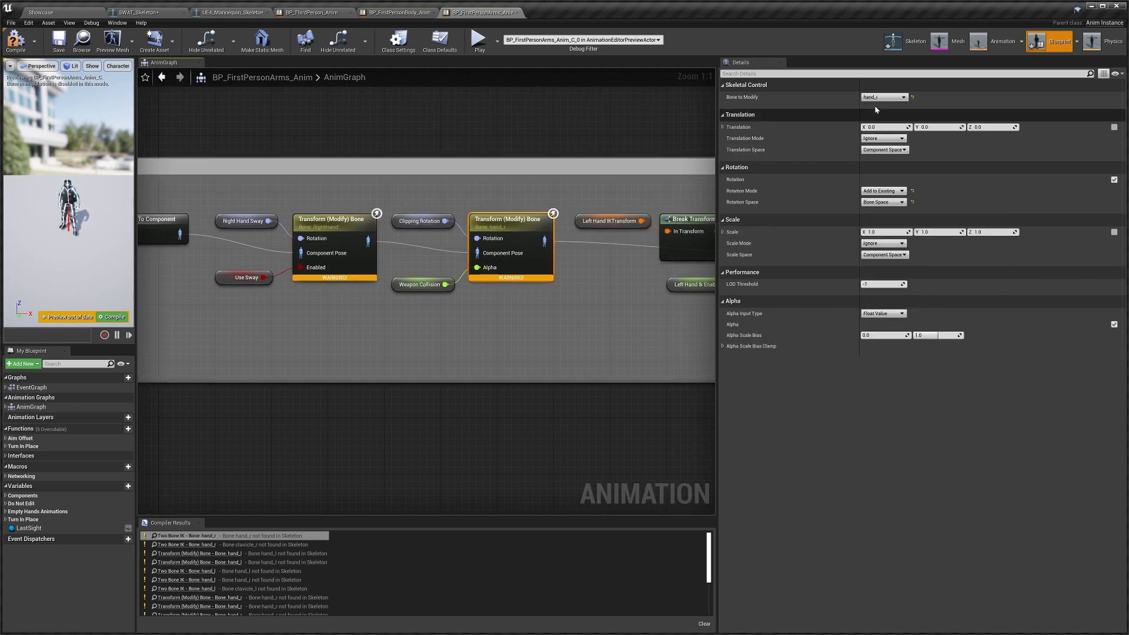
{"action": "left_click", "coordinate": [887, 97]}
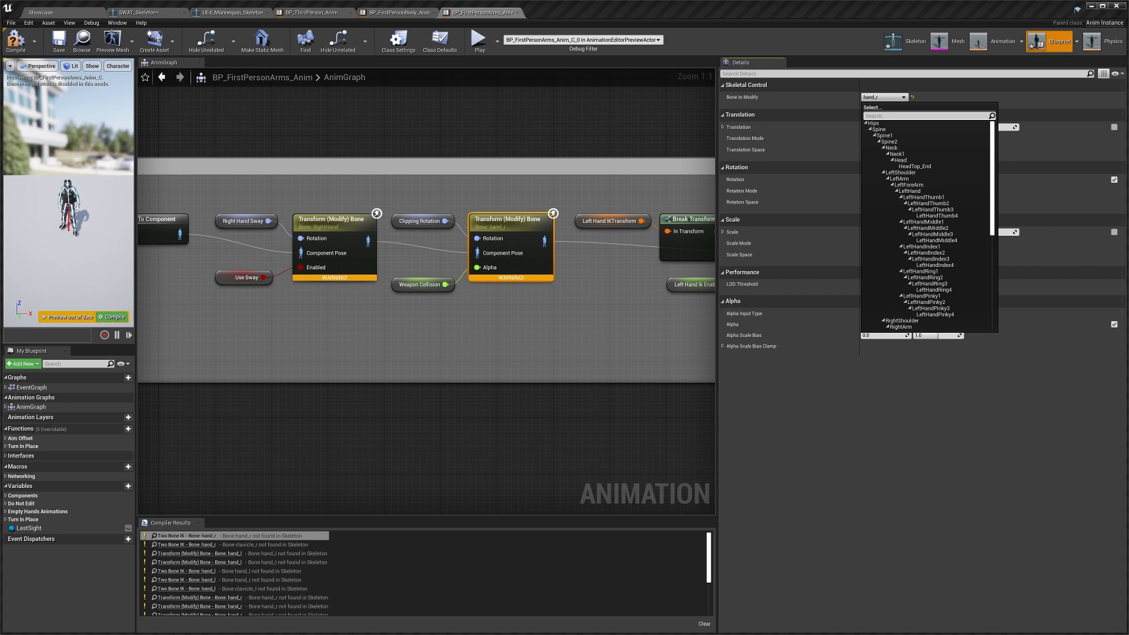
{"action": "type", "text": "right"}
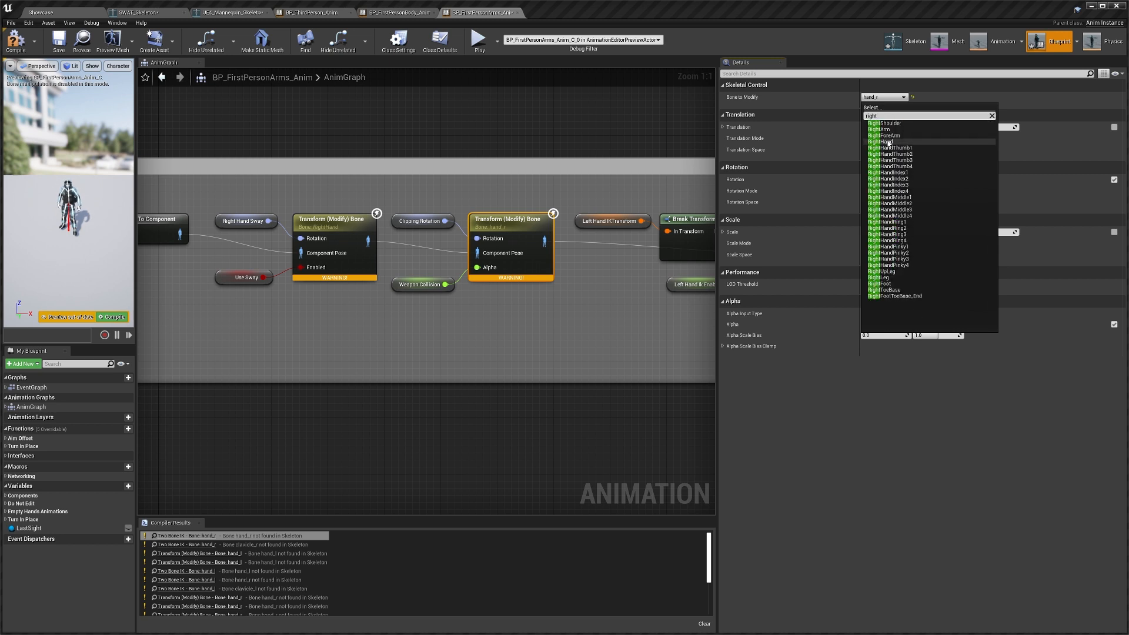
{"action": "left_click", "coordinate": [887, 142]}
Set the IK bone of the Two Bone IK node driven by Left Hand Ik Enabled to LeftHand
{"action": "right_click_drag", "start_coordinate": [574, 268], "coordinate": [292, 270]}
{"action": "left_click", "coordinate": [444, 237]}
{"action": "left_click", "coordinate": [884, 97]}
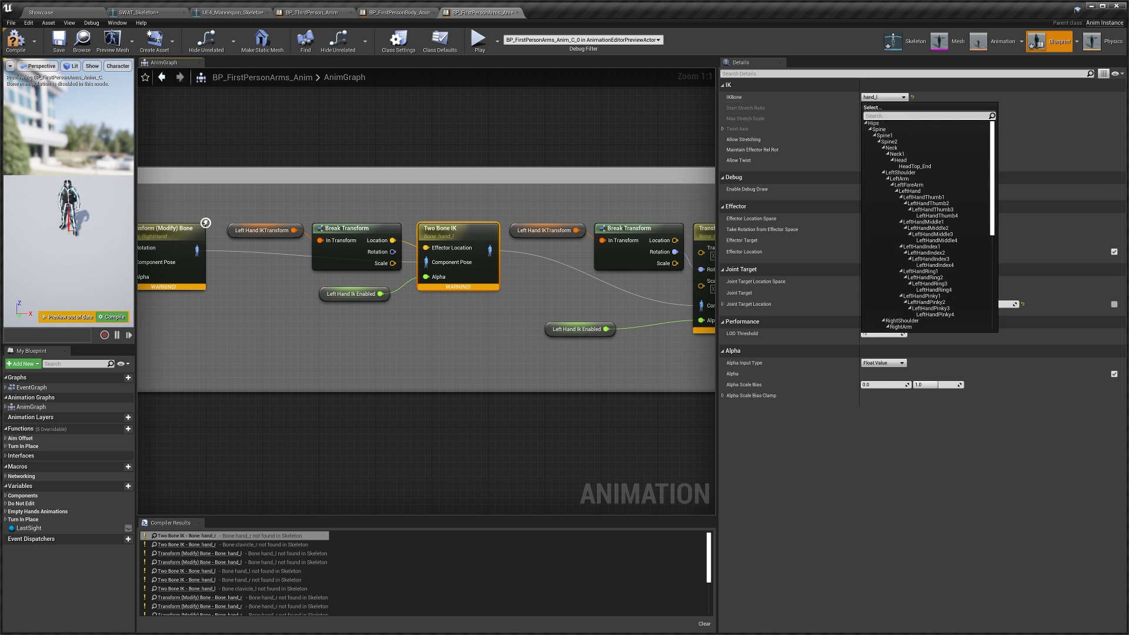
{"action": "type", "text": "left"}
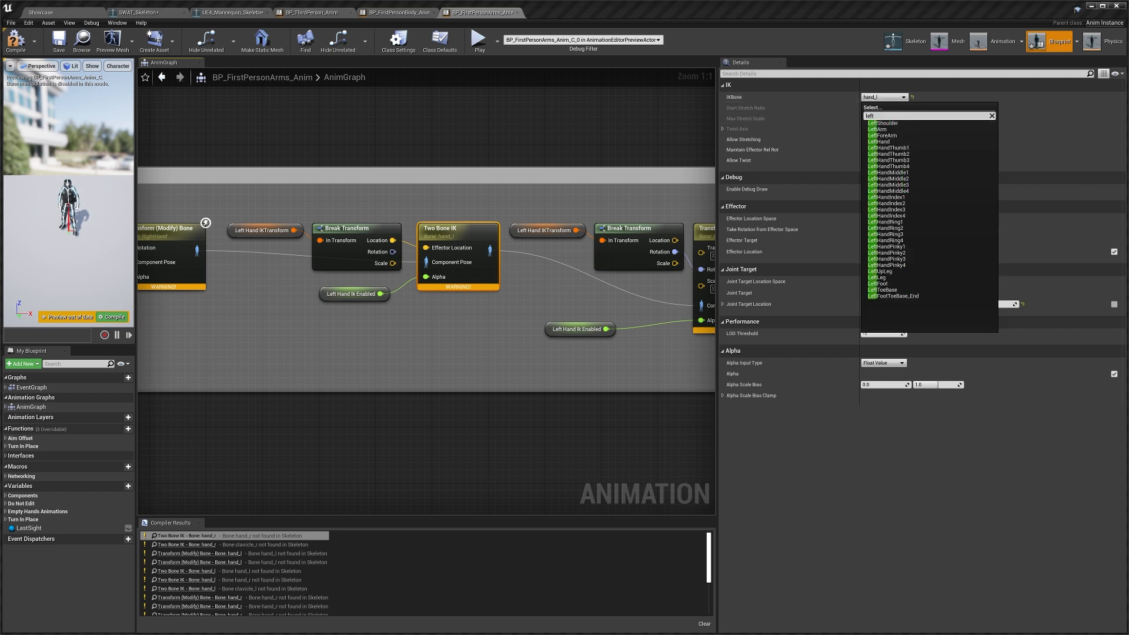
{"action": "left_click", "coordinate": [888, 143]}
Set the bone to modify of the Transform (Modify) Bone node driven by Left Hand Ik Enabled to LeftHand
{"action": "right_click_drag", "start_coordinate": [521, 310], "coordinate": [377, 302]}
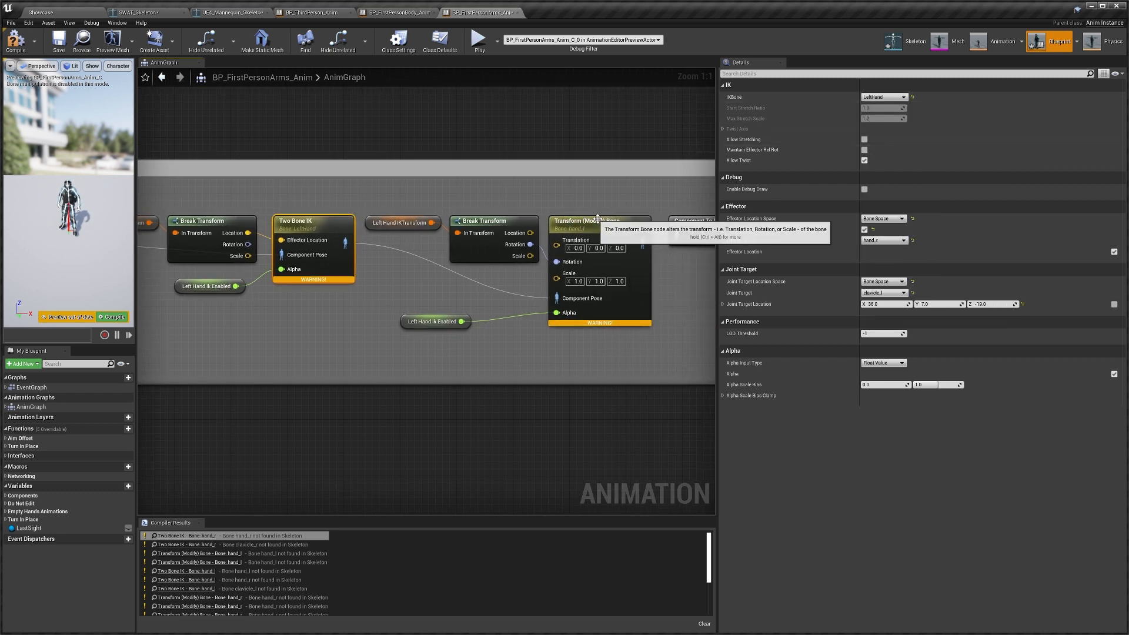
{"action": "left_click", "coordinate": [588, 221]}
{"action": "left_click", "coordinate": [882, 97]}
{"action": "type", "text": "left"}
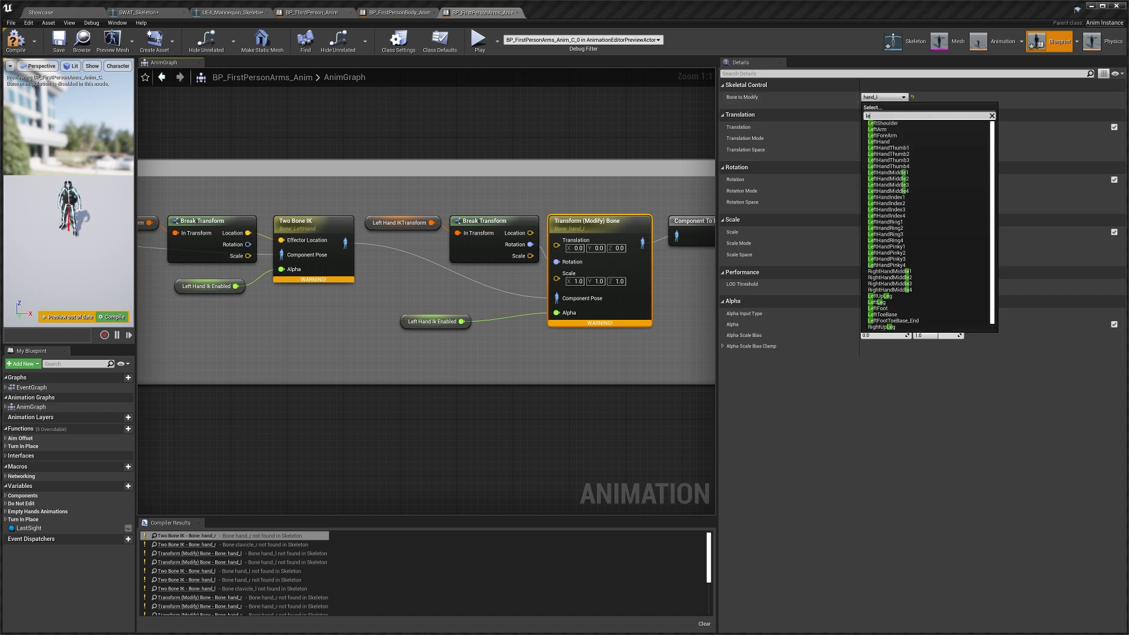
{"action": "key", "text": "BackSpace"}
{"action": "key", "text": "BackSpace"}
{"action": "key", "text": "BackSpace"}
{"action": "key", "text": "BackSpace"}
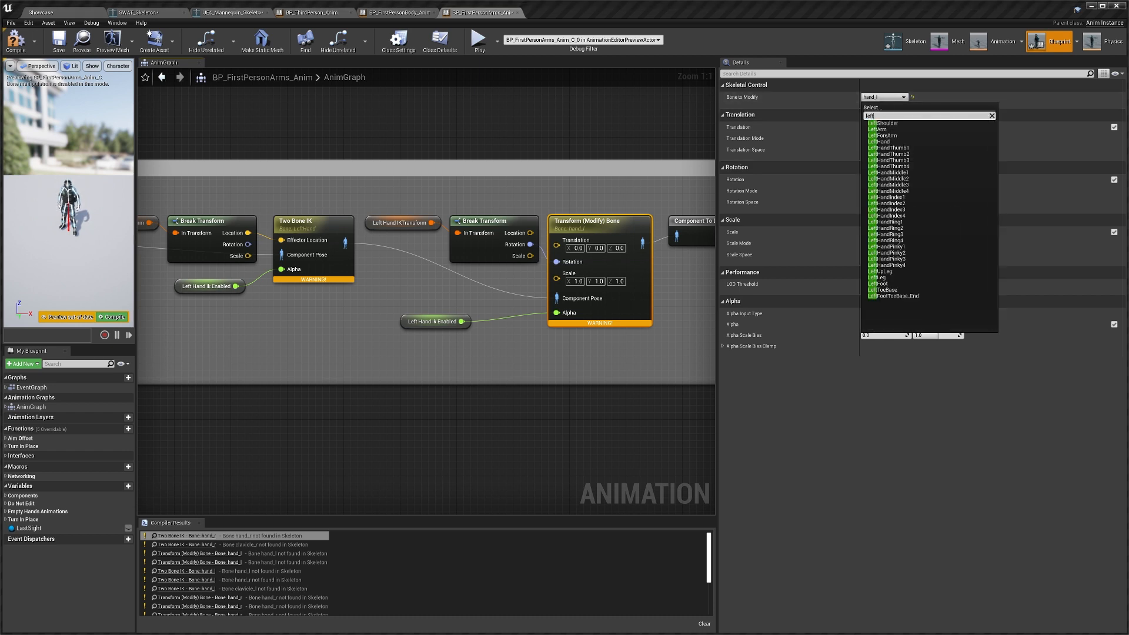
{"action": "left_click", "coordinate": [878, 143]}
In the falling section that applies left hand IK, set the Two Bone IK node's IK bone to LeftHand
{"action": "scroll", "coordinate": [576, 232], "scroll_direction": "down", "scroll_amount": 5}
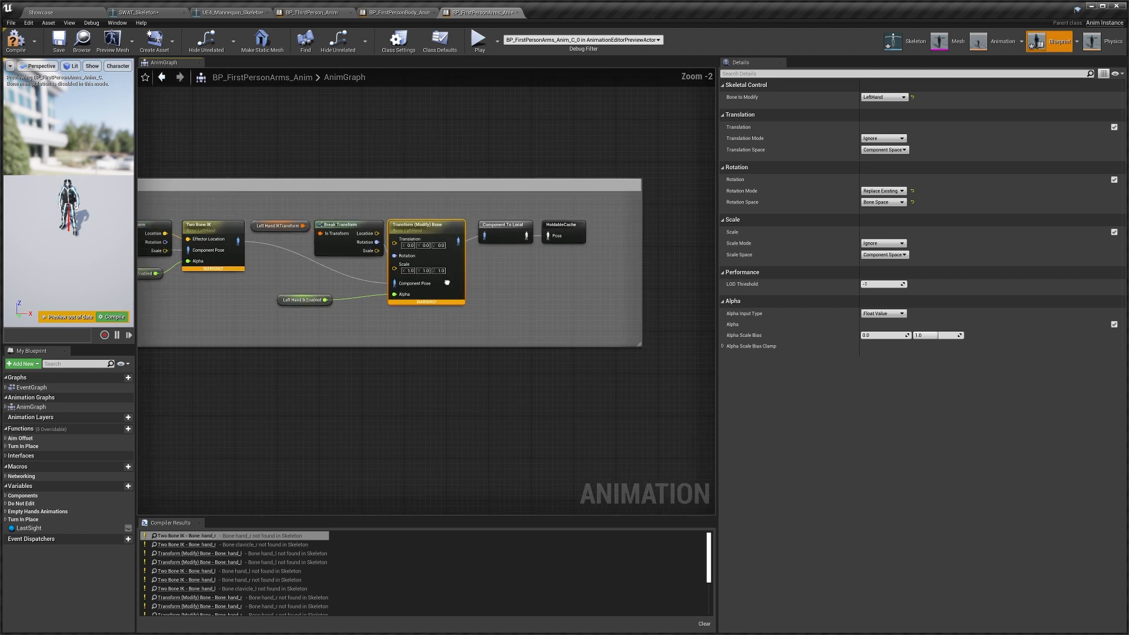
{"action": "right_click_drag", "start_coordinate": [577, 231], "coordinate": [550, 123]}
{"action": "scroll", "coordinate": [569, 131], "scroll_direction": "down", "scroll_amount": 1}
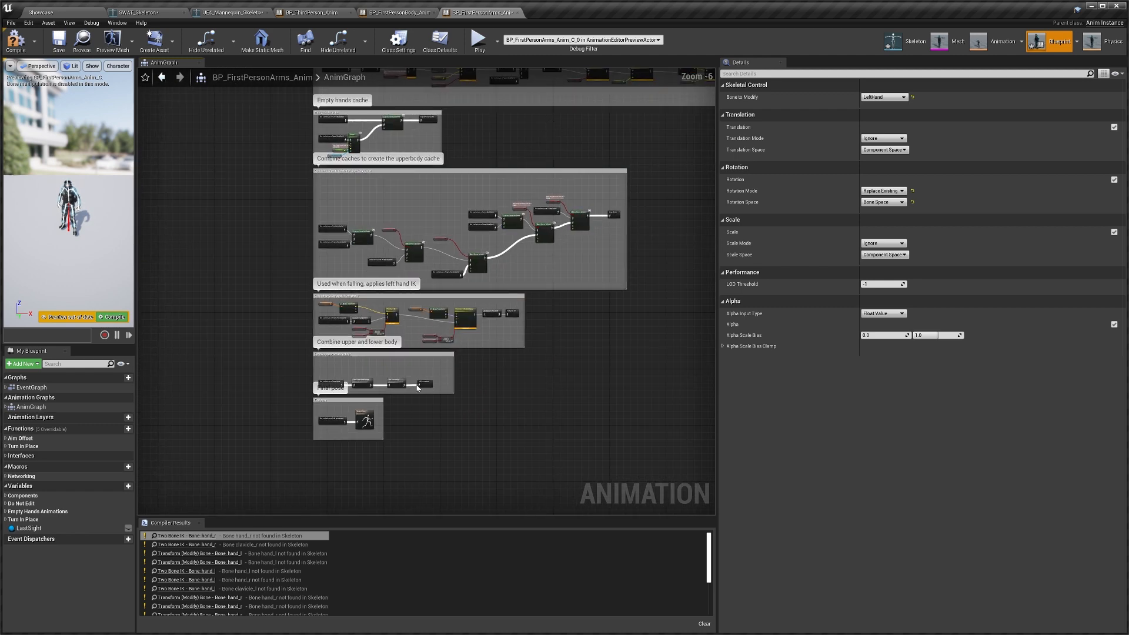
{"action": "scroll", "coordinate": [408, 374], "scroll_direction": "up", "scroll_amount": 6}
{"action": "right_click_drag", "start_coordinate": [367, 170], "coordinate": [364, 192]}
{"action": "left_click", "coordinate": [365, 191]}
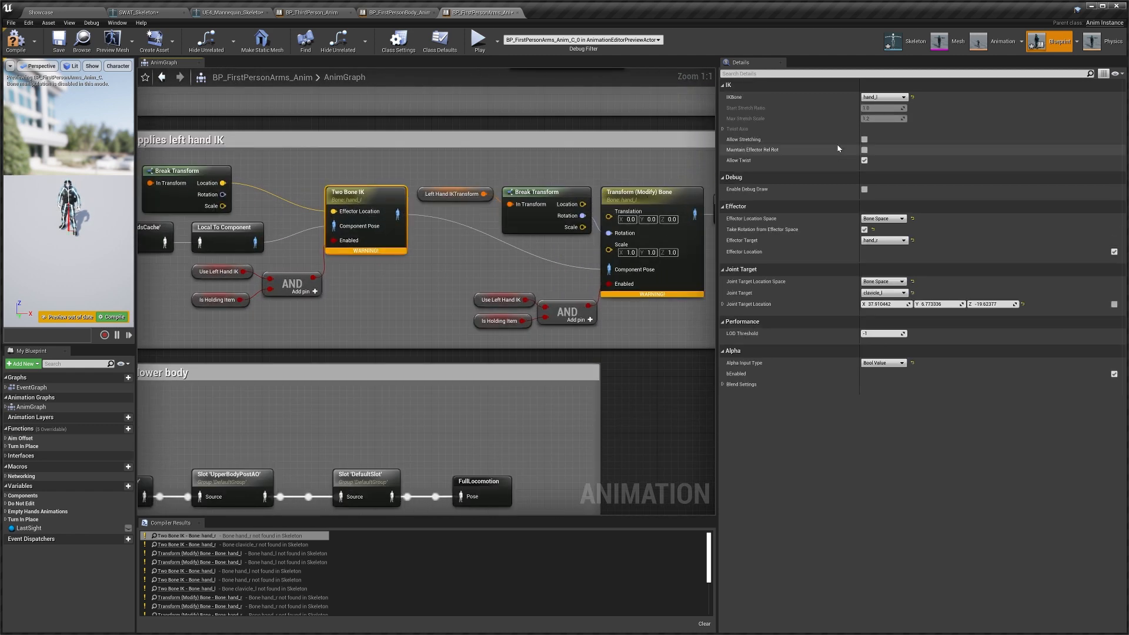
{"action": "left_click", "coordinate": [885, 97]}
{"action": "type", "text": "left"}
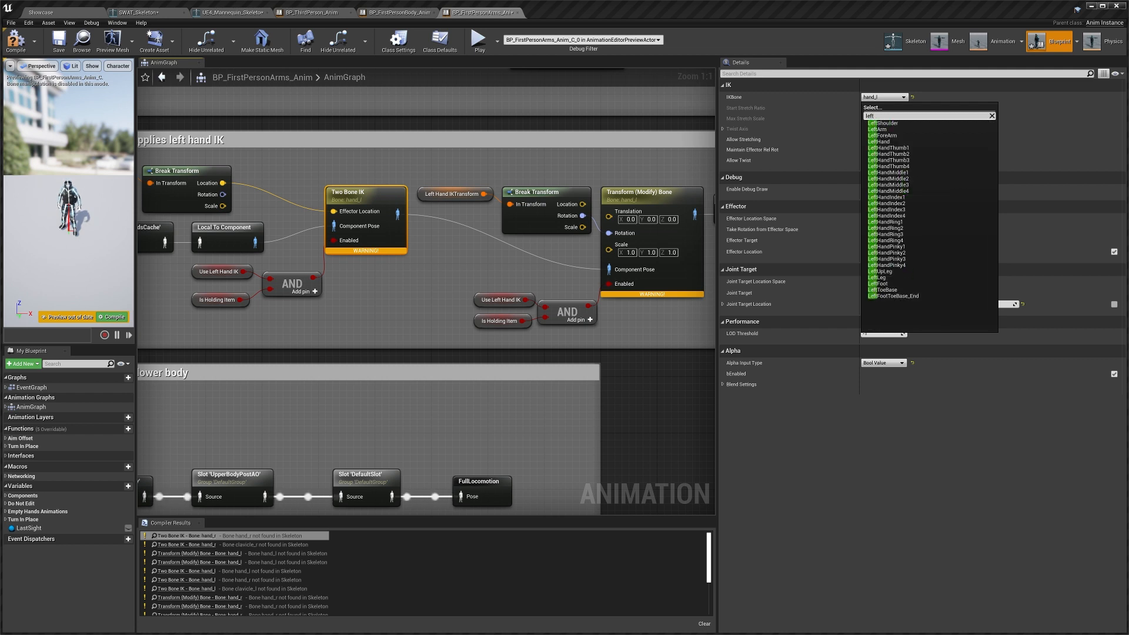
{"action": "left_click", "coordinate": [879, 142]}
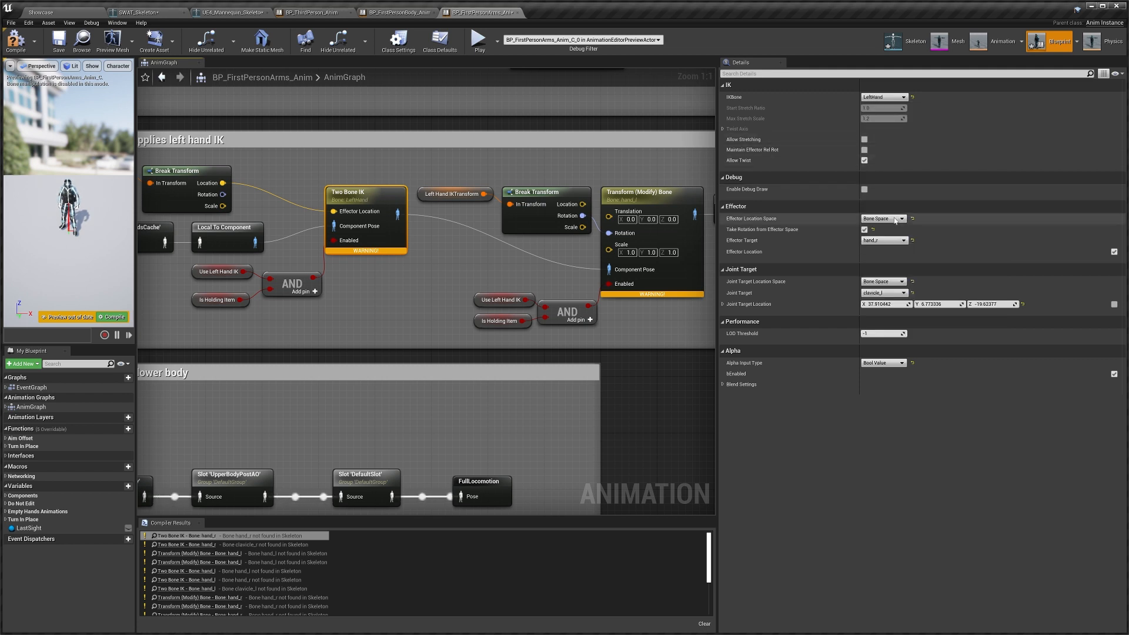
In the falling section's Two Bone IK node, set the effector target to RightHand and the joint target to LeftShoulder
{"action": "left_click", "coordinate": [893, 240]}
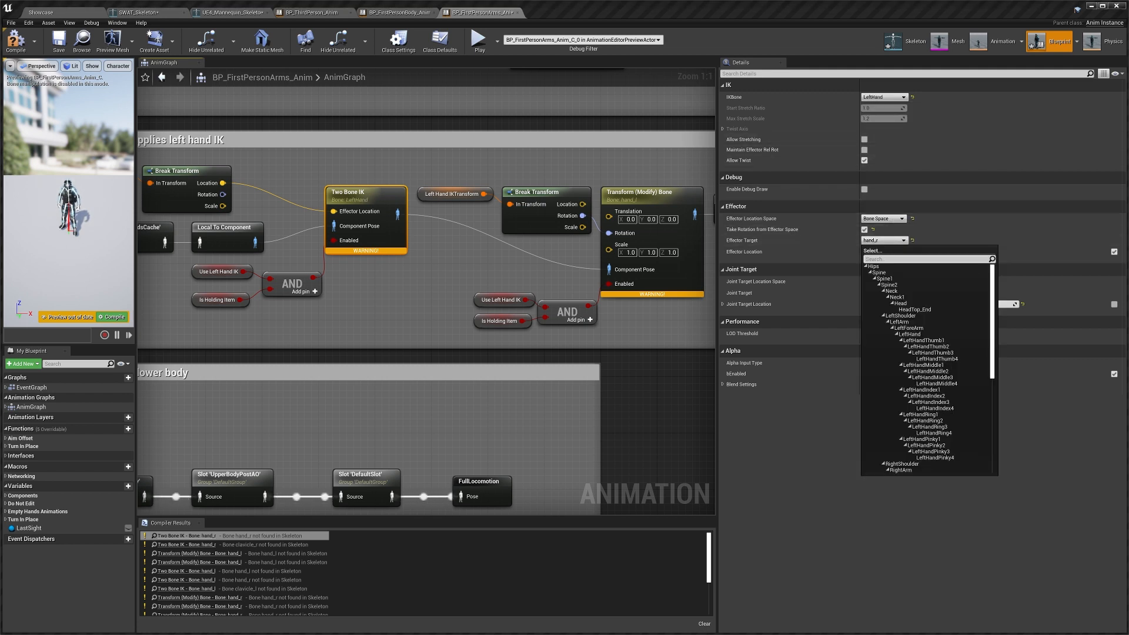
{"action": "type", "text": "right"}
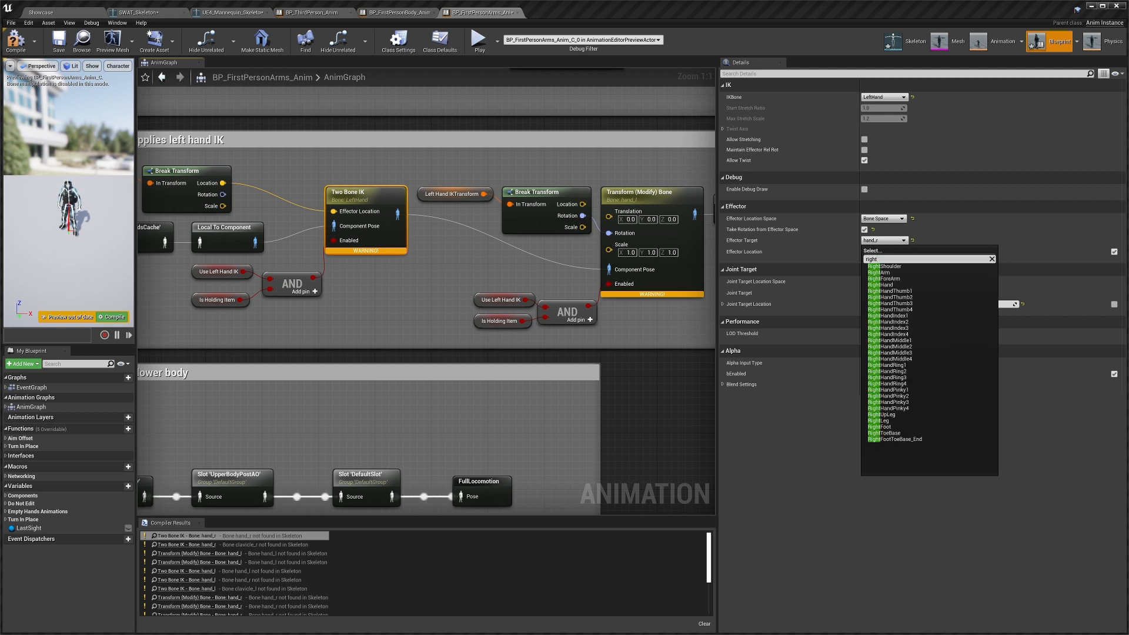
{"action": "left_click", "coordinate": [892, 284]}
{"action": "left_click", "coordinate": [884, 292]}
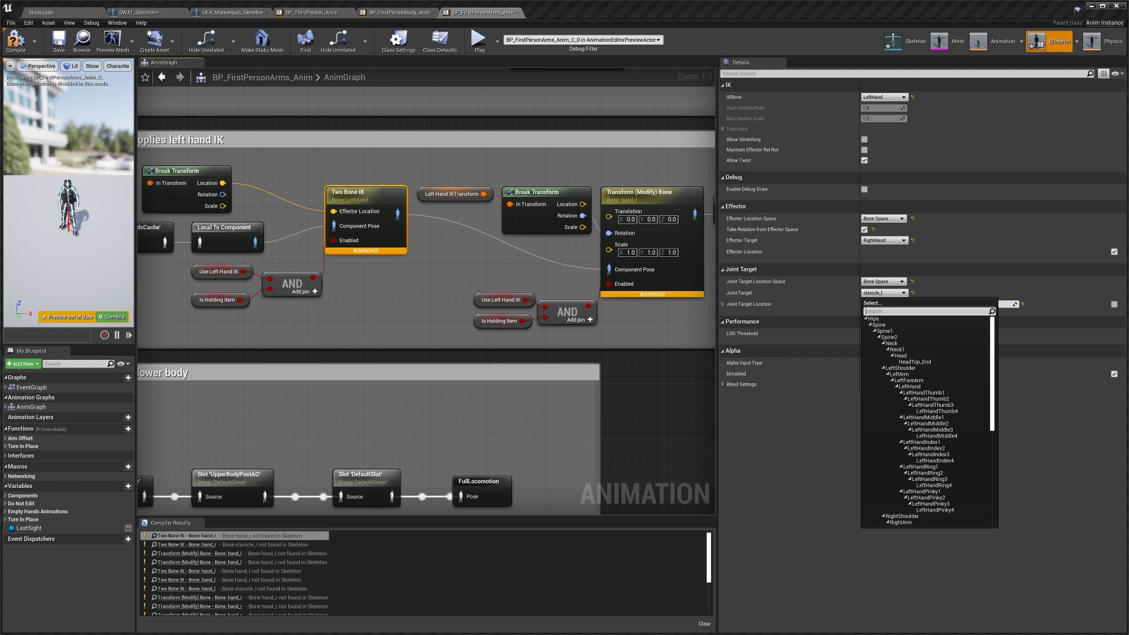
{"action": "type", "text": "lef"}
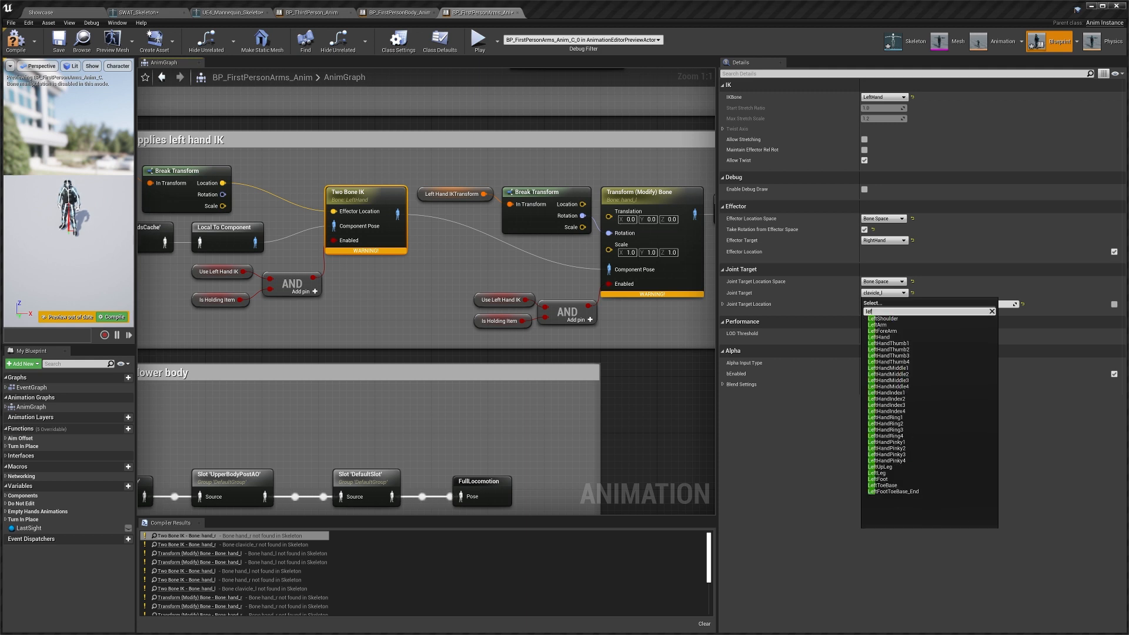
{"action": "left_click", "coordinate": [906, 319]}
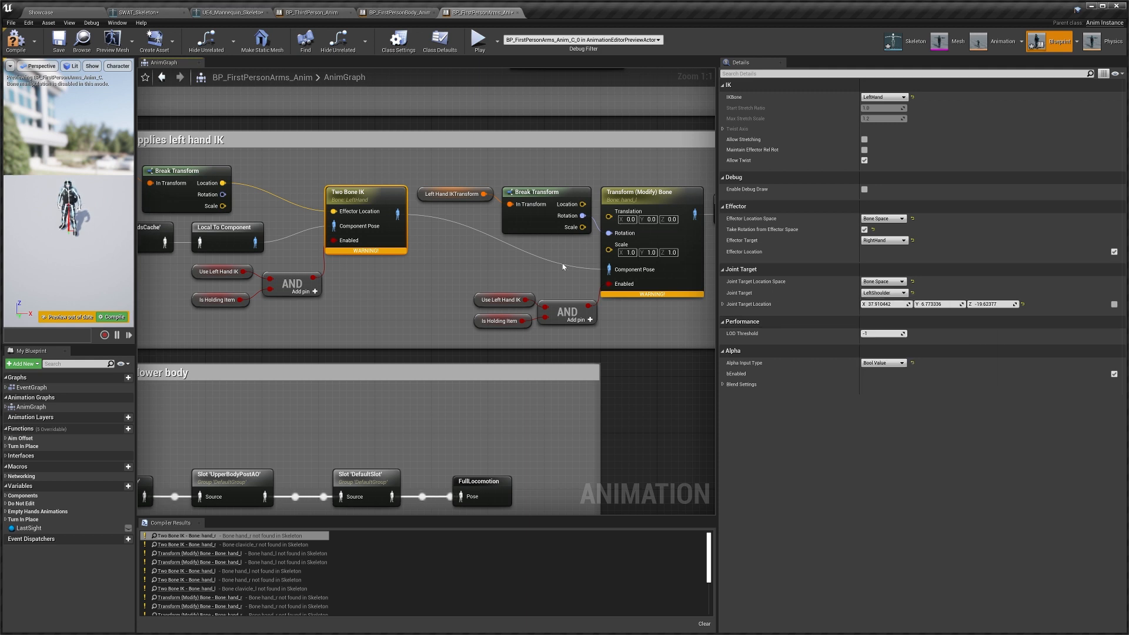
Set the bone to modify of the falling section's Transform (Modify) Bone node to LeftHand and recompile the blueprint
{"action": "right_click_drag", "start_coordinate": [564, 265], "coordinate": [472, 270]}
{"action": "left_click", "coordinate": [580, 209]}
{"action": "right_click_drag", "start_coordinate": [579, 210], "coordinate": [536, 223]}
{"action": "left_click", "coordinate": [885, 97]}
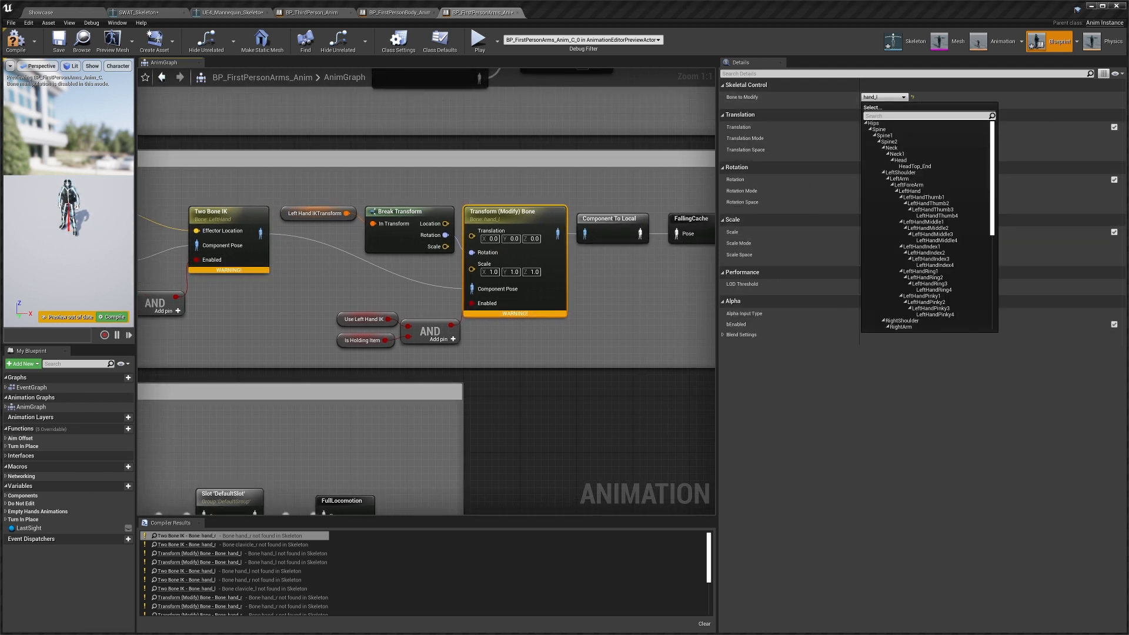
{"action": "type", "text": "left ha"}
{"action": "key", "text": "BackSpace"}
{"action": "key", "text": "BackSpace"}
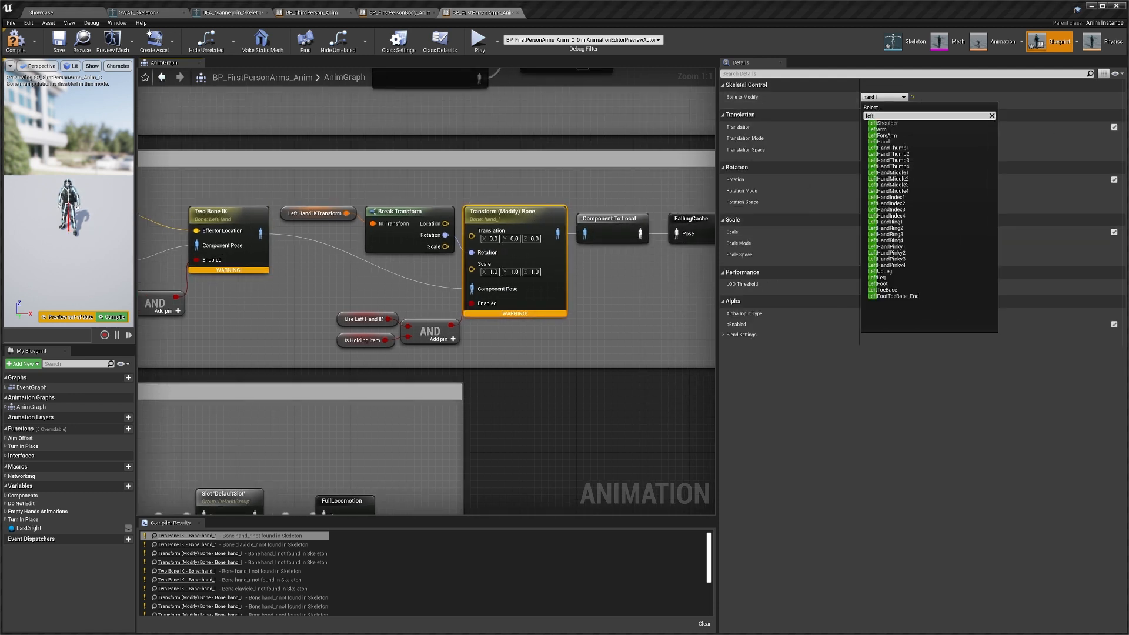
{"action": "left_click", "coordinate": [885, 142]}
{"action": "scroll", "coordinate": [575, 315], "scroll_direction": "down", "scroll_amount": 5}
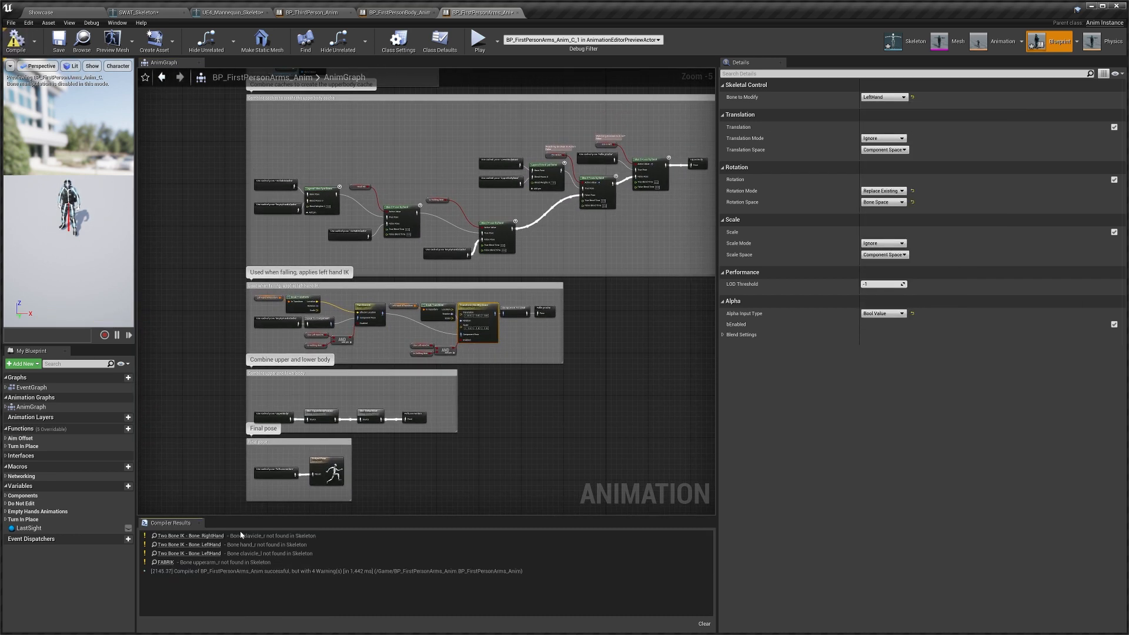
Locate the Two Bone IK node with the RightHand warning and inspect its blend settings and warning details
{"action": "left_click", "coordinate": [203, 536]}
{"action": "right_click_drag", "start_coordinate": [419, 275], "coordinate": [460, 272]}
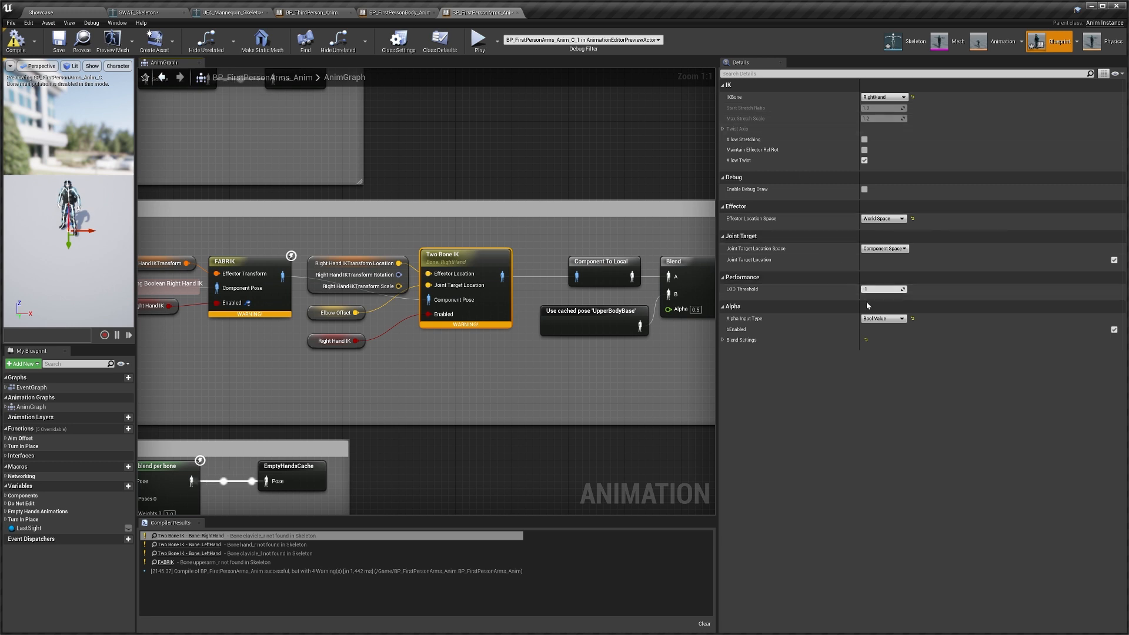
{"action": "left_click", "coordinate": [800, 344]}
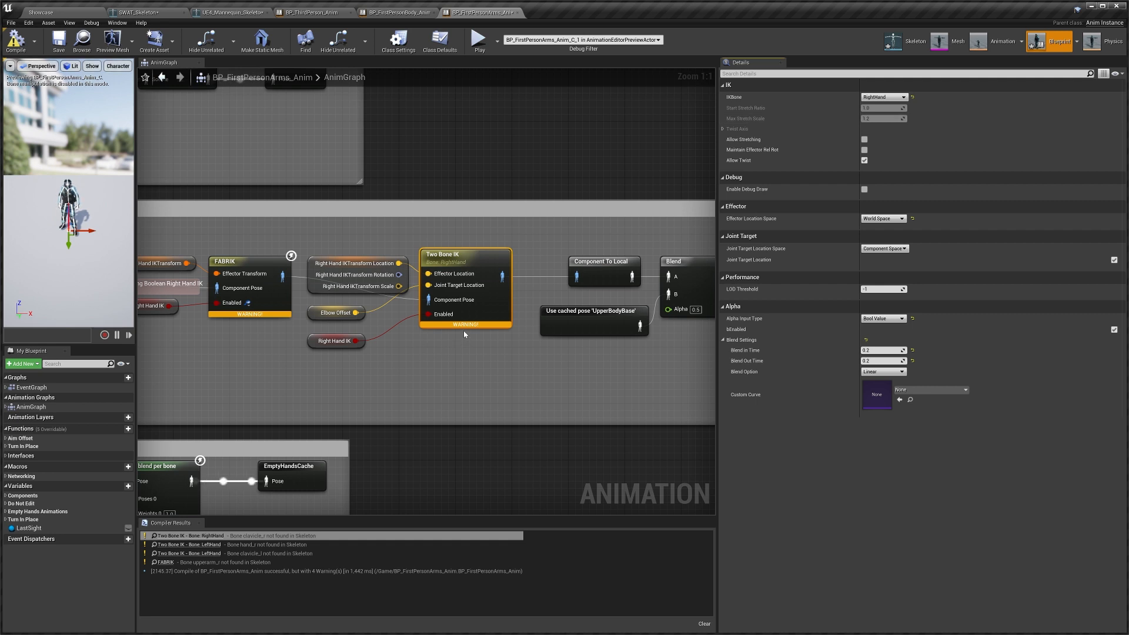
{"action": "mouse_move", "coordinate": [468, 326]}
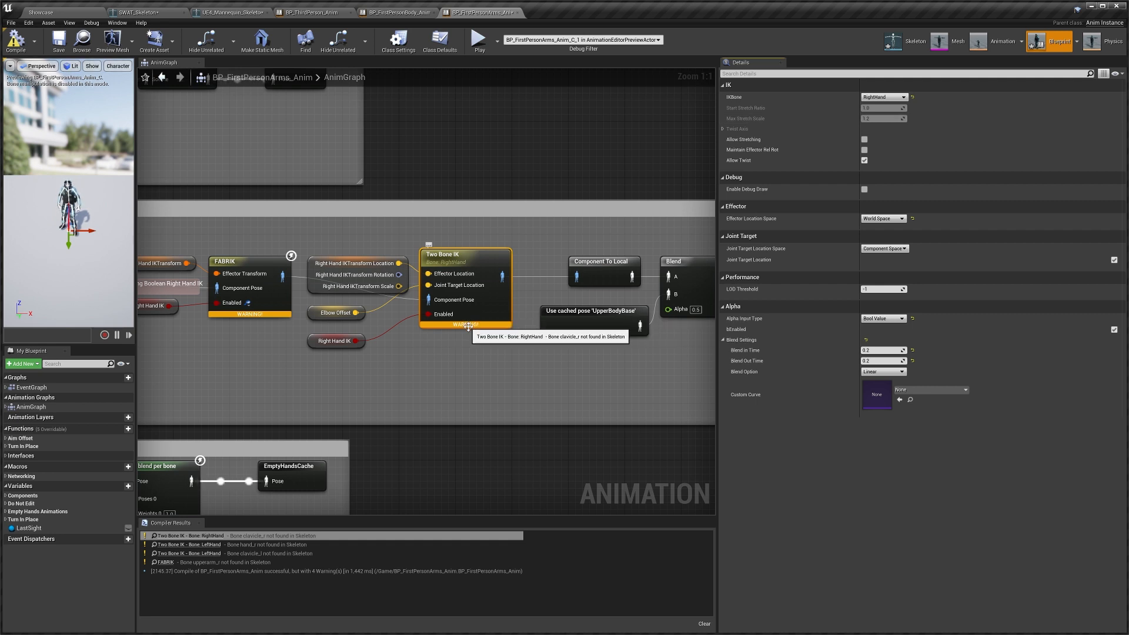
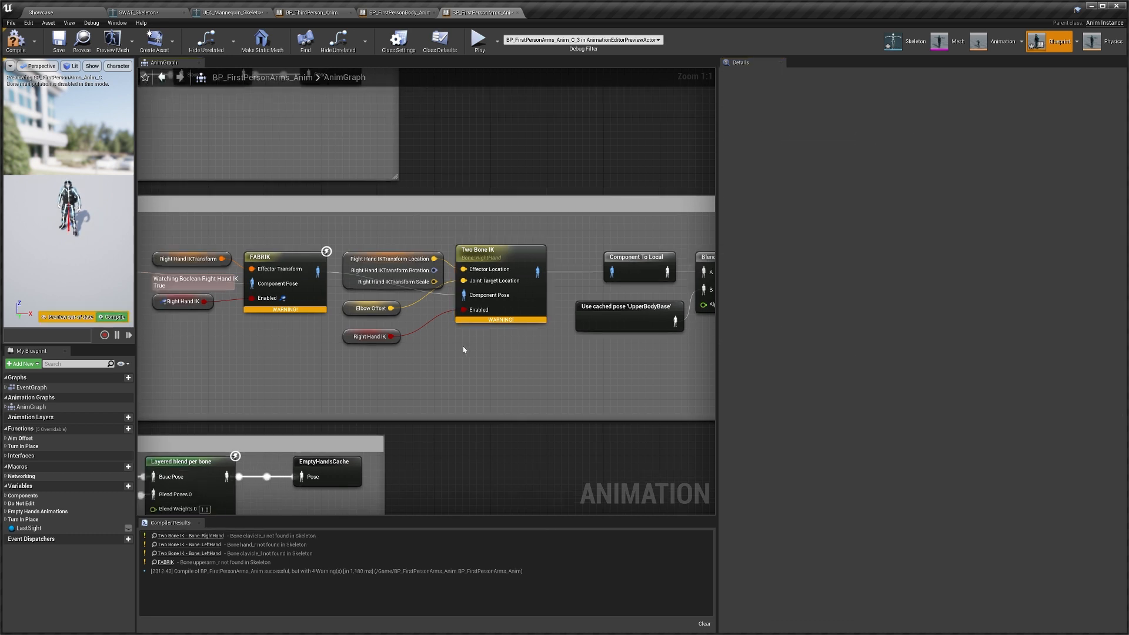
Add a new Two Bone IK node below the existing right-hand one and set its IK bone to RightHand
{"action": "right_click_drag", "start_coordinate": [469, 361], "coordinate": [481, 368]}
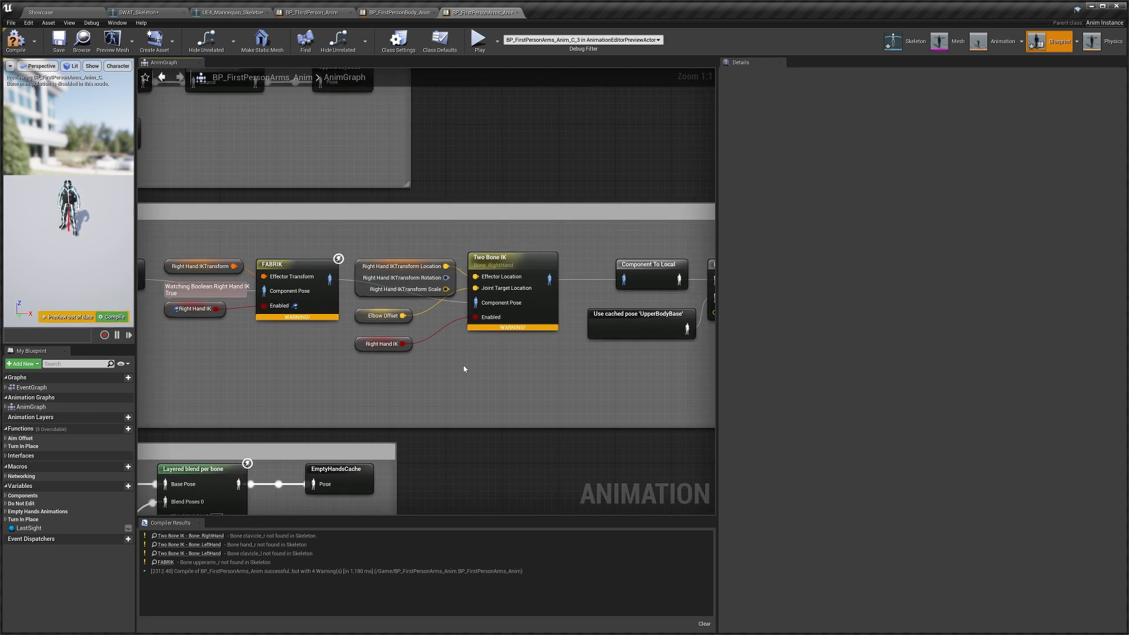
{"action": "right_click", "coordinate": [464, 368]}
{"action": "type", "text": "two bo"}
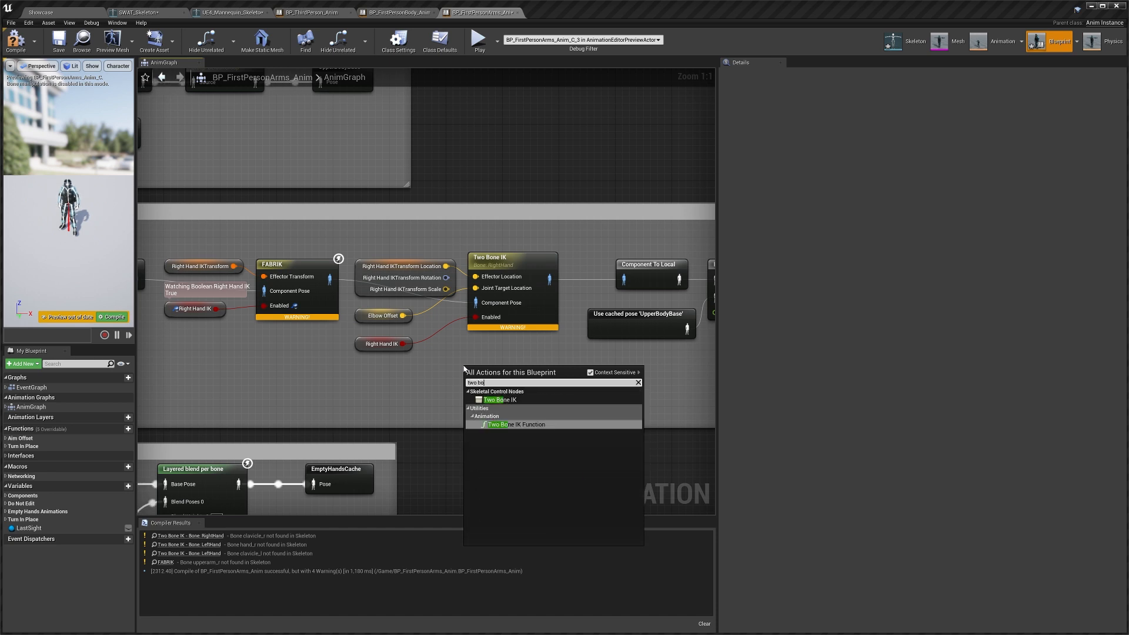
{"action": "type", "text": "ne"}
{"action": "left_click", "coordinate": [500, 399]}
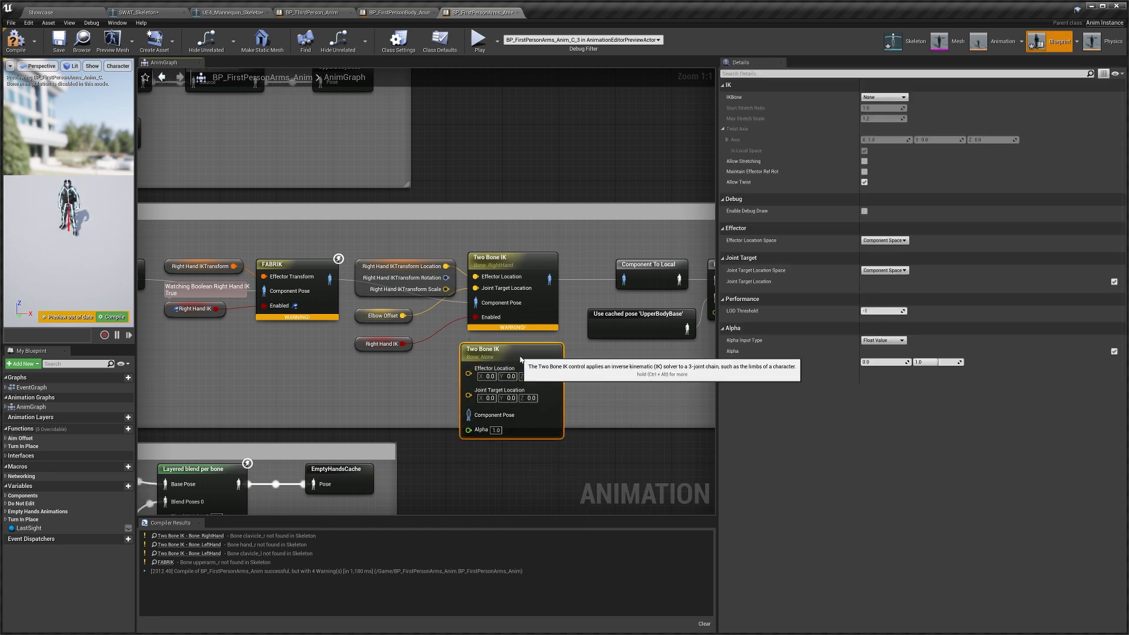
{"action": "left_click", "coordinate": [883, 97]}
{"action": "type", "text": "right"}
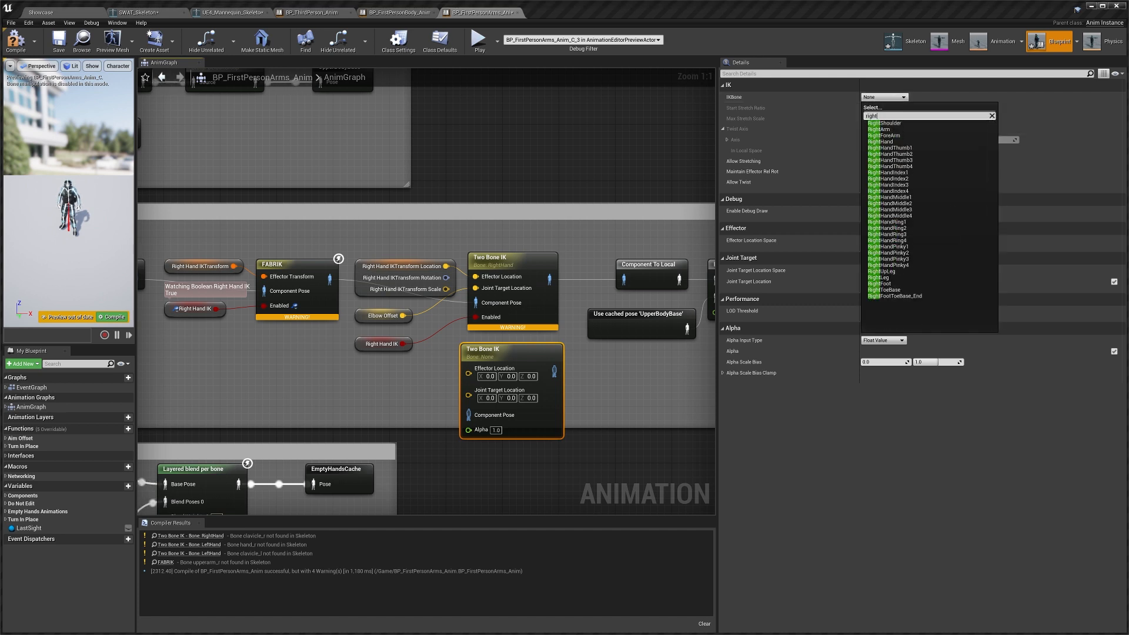
{"action": "left_click", "coordinate": [904, 142]}
{"action": "right_click_drag", "start_coordinate": [594, 369], "coordinate": [524, 369]}
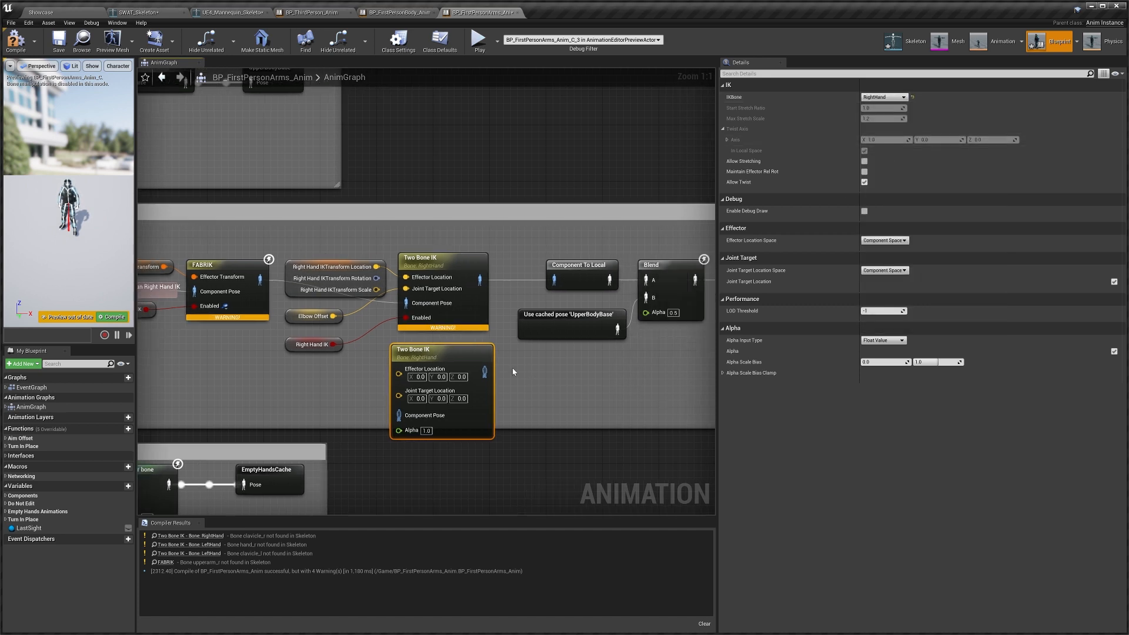
Wire the new Two Bone IK node between FABRIK and Component To Local, feeding it Right Hand IKTransform Location and Elbow Offset
{"action": "left_click_drag", "start_coordinate": [558, 284], "coordinate": [558, 285]}
{"action": "right_click_drag", "start_coordinate": [384, 388], "coordinate": [520, 364]}
{"action": "left_click_drag", "start_coordinate": [535, 391], "coordinate": [396, 256]}
{"action": "right_click_drag", "start_coordinate": [469, 293], "coordinate": [452, 303]}
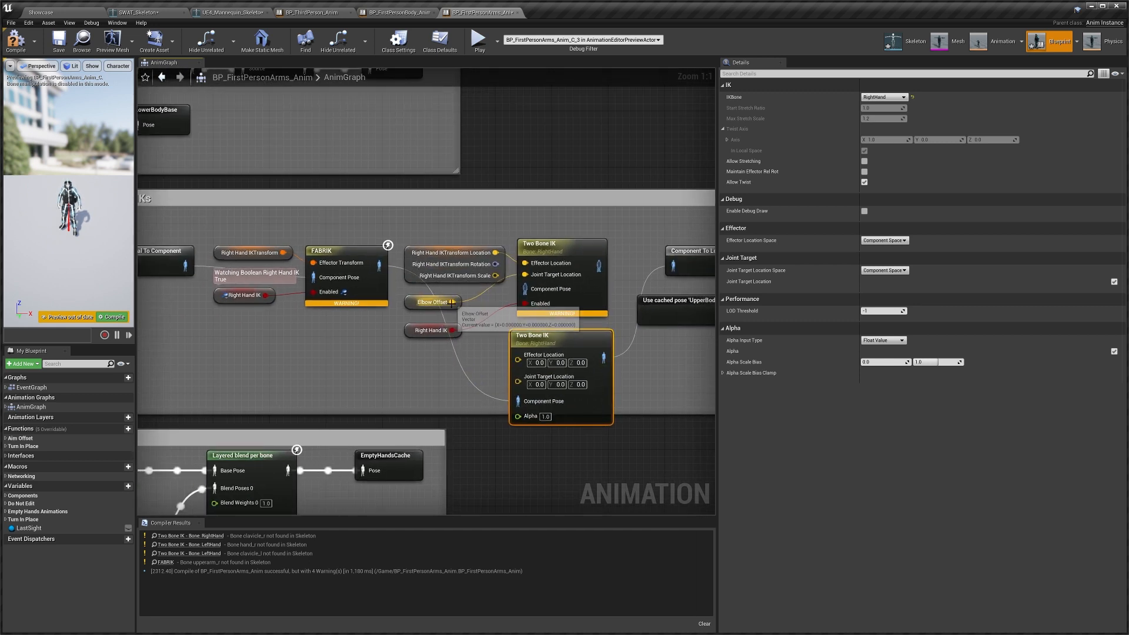
{"action": "left_click_drag", "start_coordinate": [452, 303], "coordinate": [517, 383]}
{"action": "left_click_drag", "start_coordinate": [497, 253], "coordinate": [518, 355]}
Give the new node a Bool Value alpha input, copy the old node's blend times, and connect Right Hand IK to Enabled
{"action": "left_click", "coordinate": [561, 248]}
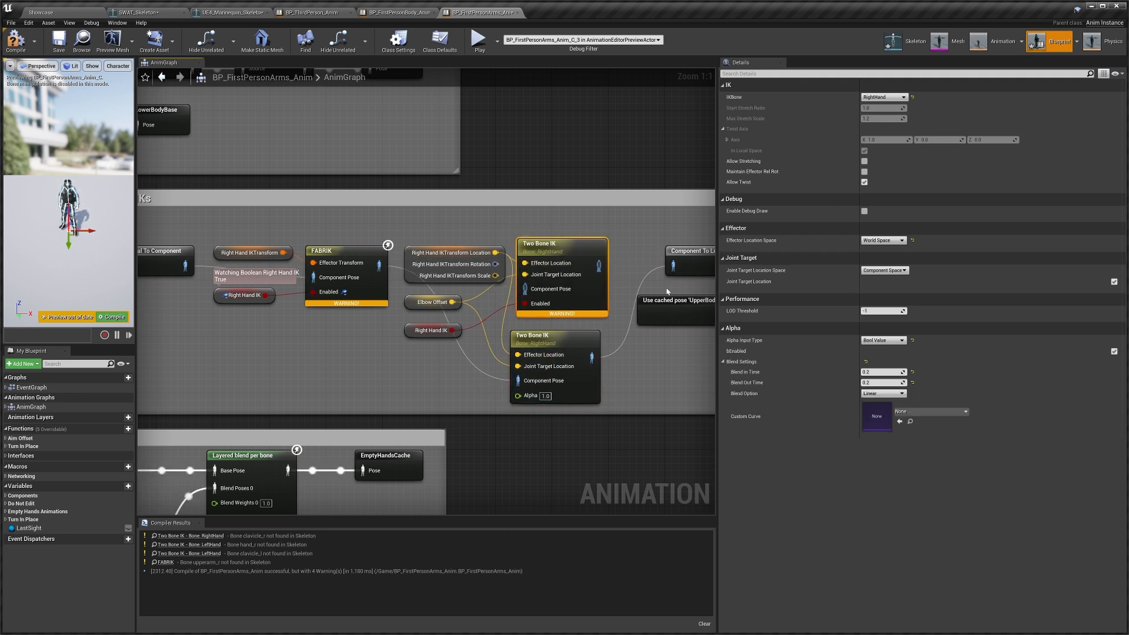
{"action": "left_click", "coordinate": [566, 347]}
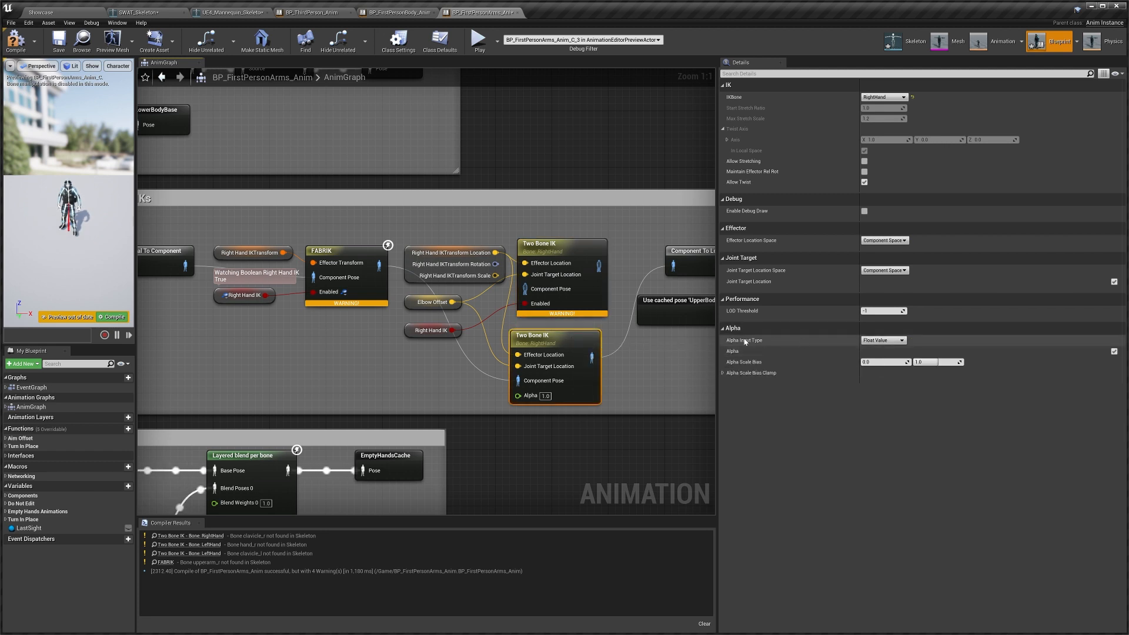
{"action": "left_click", "coordinate": [876, 341]}
{"action": "left_click", "coordinate": [876, 352]}
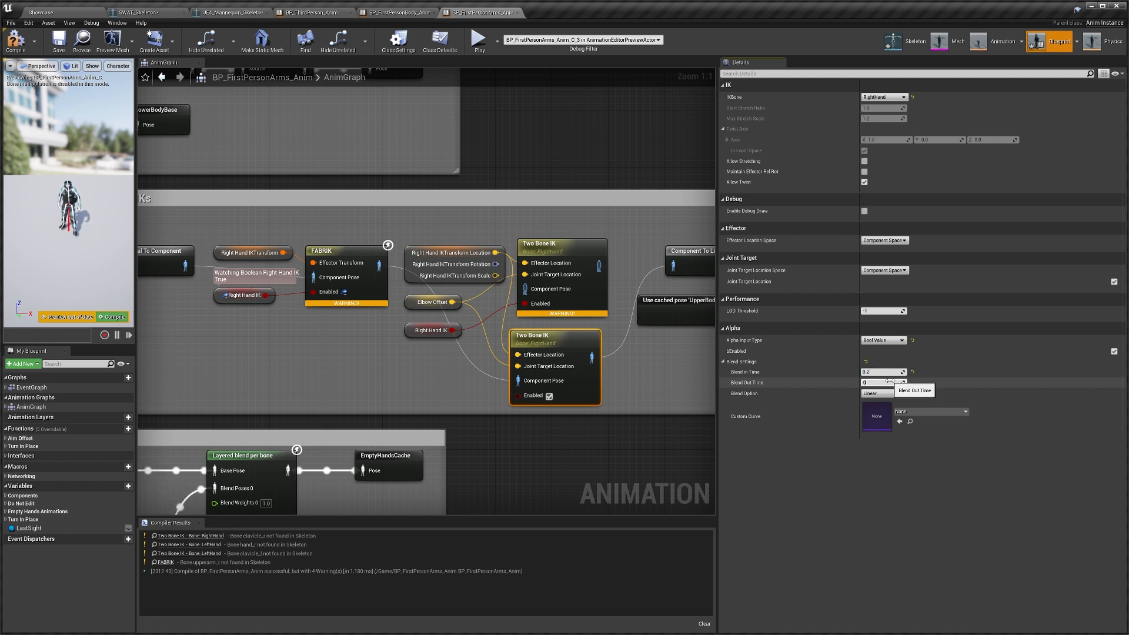
{"action": "left_click_drag", "start_coordinate": [451, 330], "coordinate": [518, 395]}
Delete the old right-hand Two Bone IK node, move the replacement up into its place, and recompile
{"action": "left_click", "coordinate": [583, 287]}
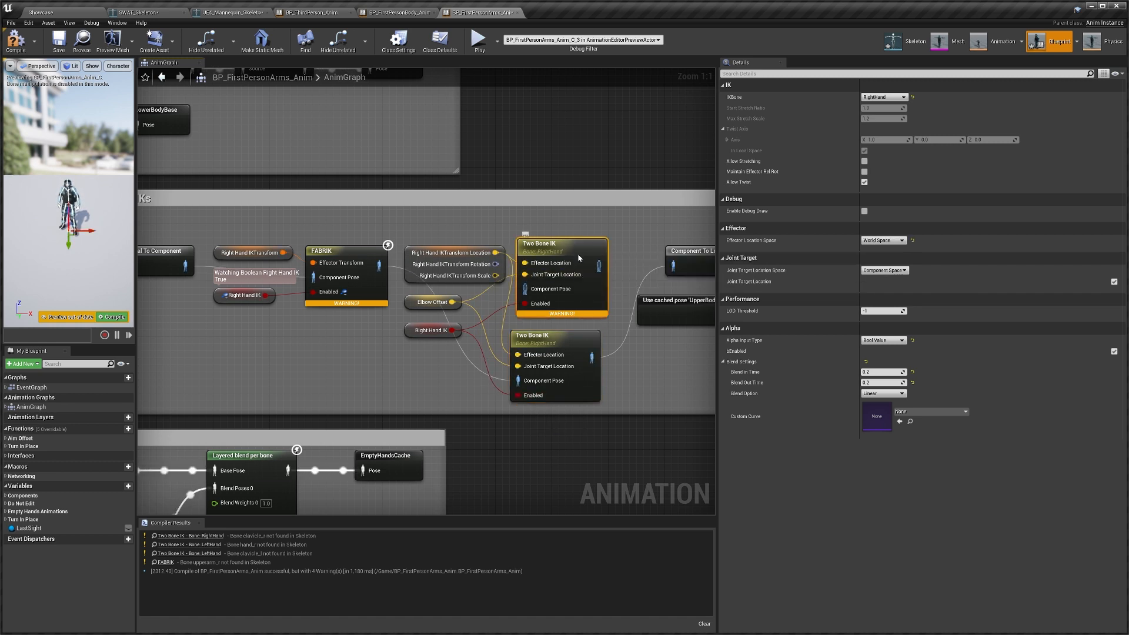
{"action": "key", "text": "Delete"}
{"action": "right_click_drag", "start_coordinate": [582, 285], "coordinate": [575, 288]}
{"action": "left_click_drag", "start_coordinate": [548, 337], "coordinate": [547, 307]}
{"action": "left_click", "coordinate": [548, 246]}
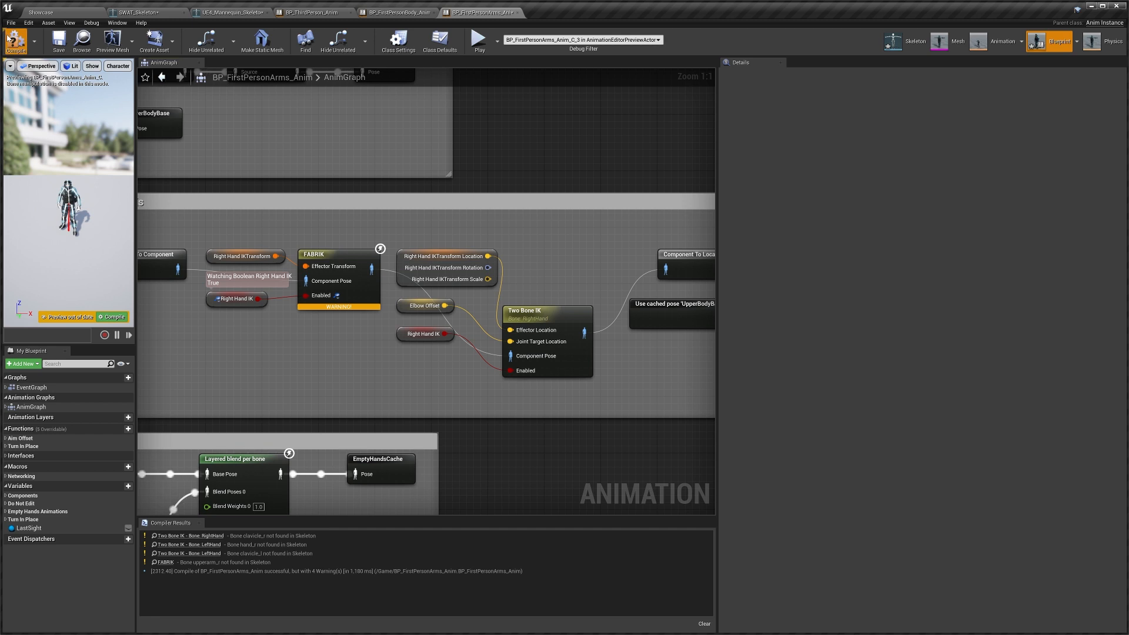
Set the root bone of the FABRIK node in the hand IK section to RightArm and recompile
{"action": "mouse_move", "coordinate": [405, 264]}
{"action": "right_mouse_down"}
{"action": "mouse_move", "coordinate": [492, 257]}
{"action": "mouse_move", "coordinate": [413, 257]}
{"action": "right_mouse_up"}
{"action": "right_click_drag", "start_coordinate": [327, 295], "coordinate": [417, 279]}
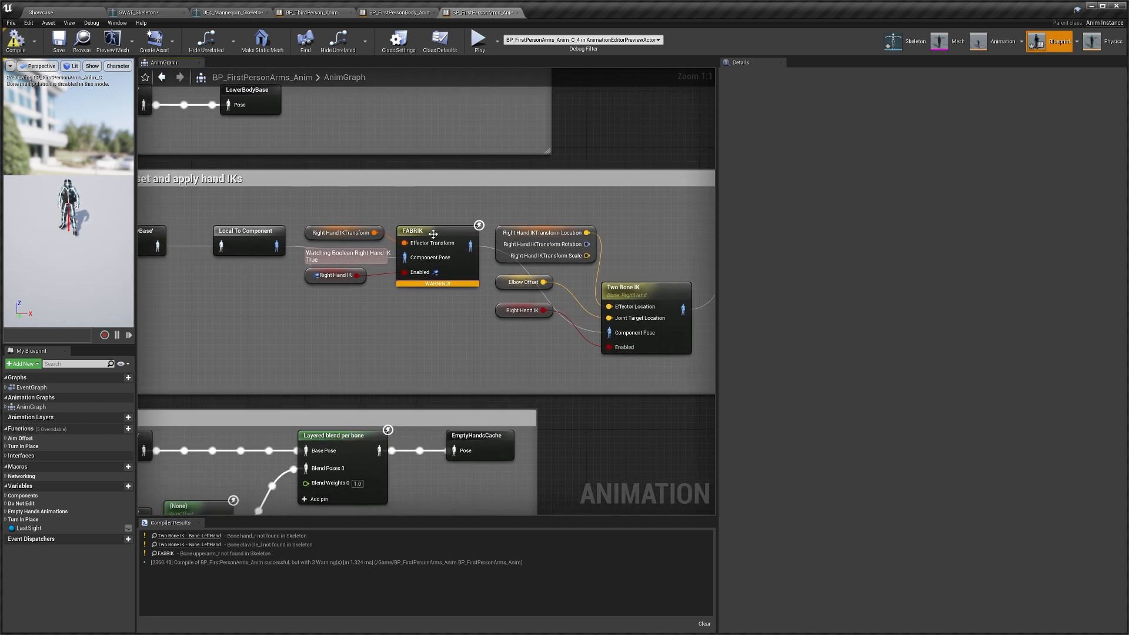
{"action": "left_click", "coordinate": [421, 271]}
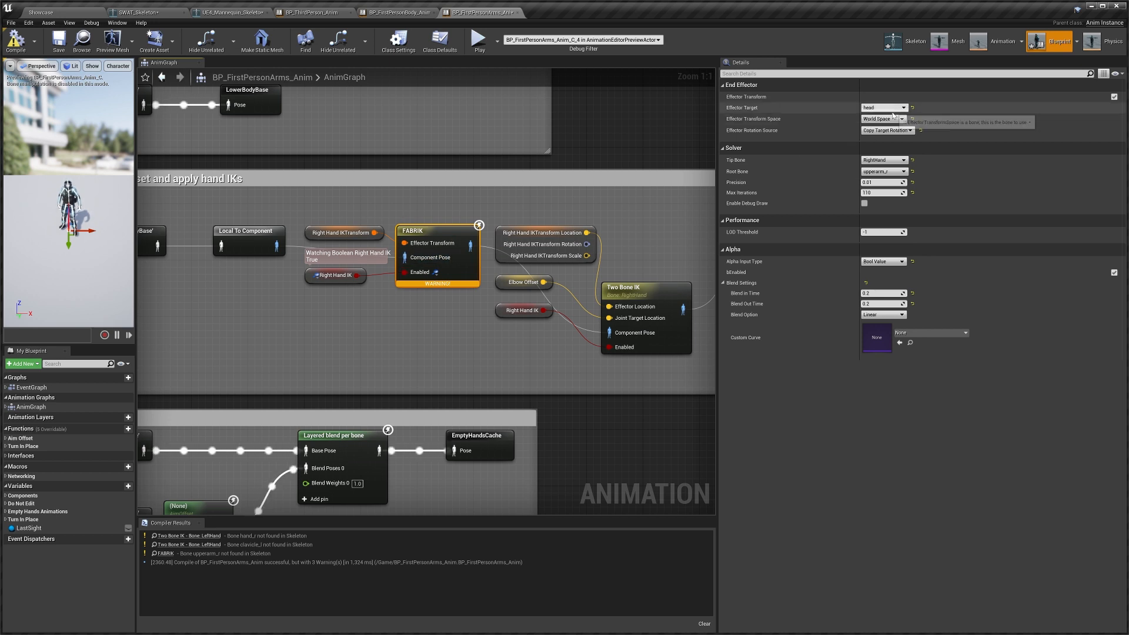
{"action": "left_click", "coordinate": [898, 161]}
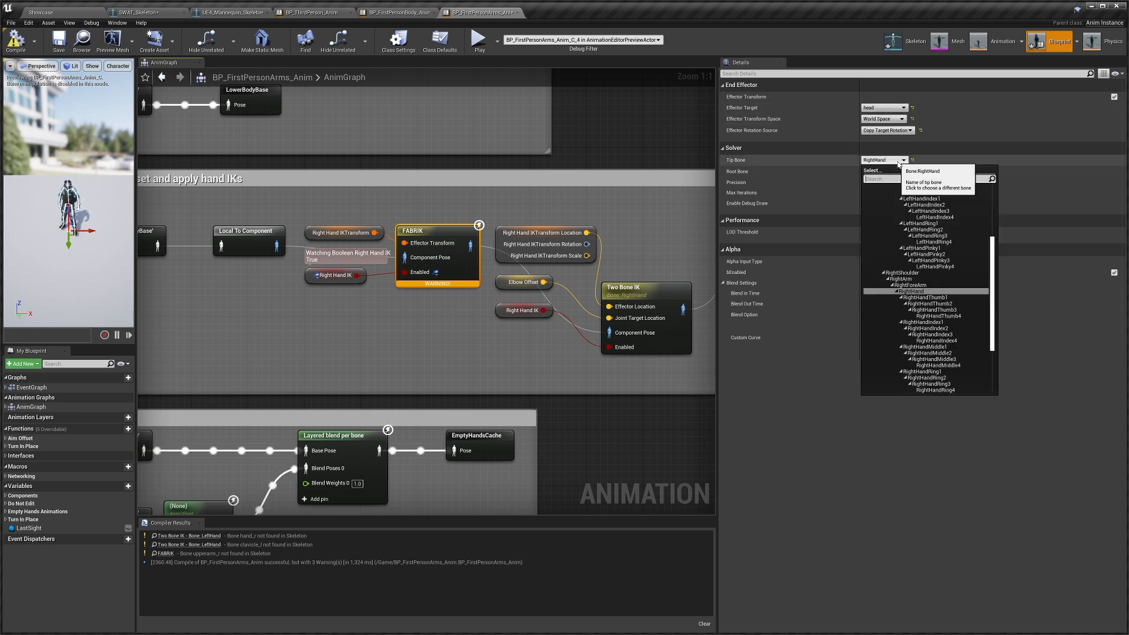
{"action": "left_click", "coordinate": [898, 171]}
{"action": "left_click", "coordinate": [898, 171]}
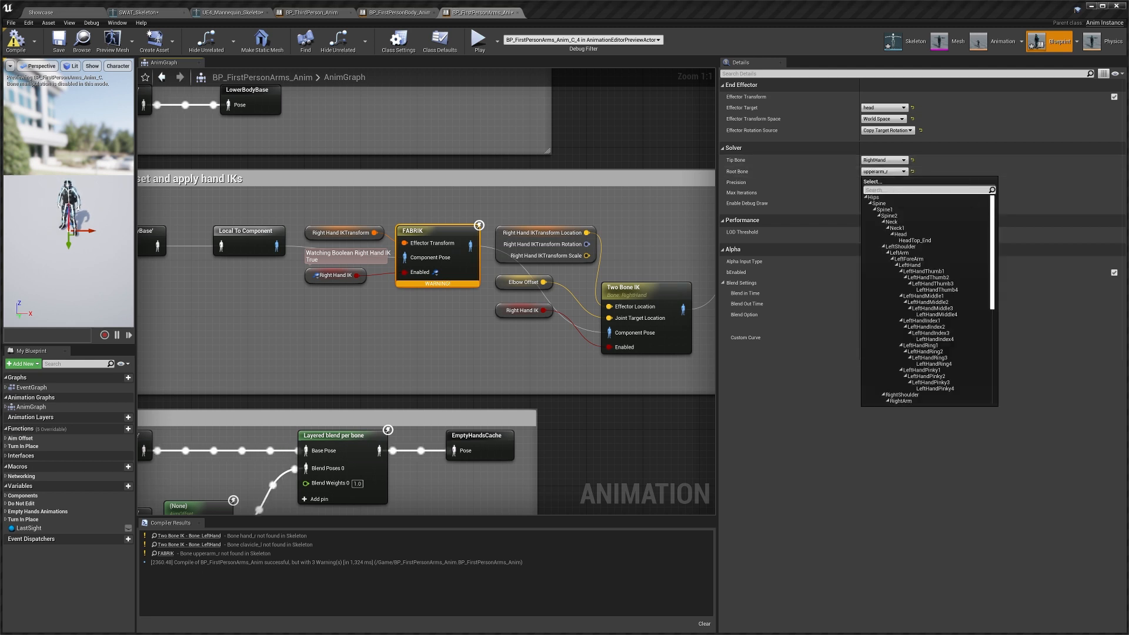
{"action": "type", "text": "right"}
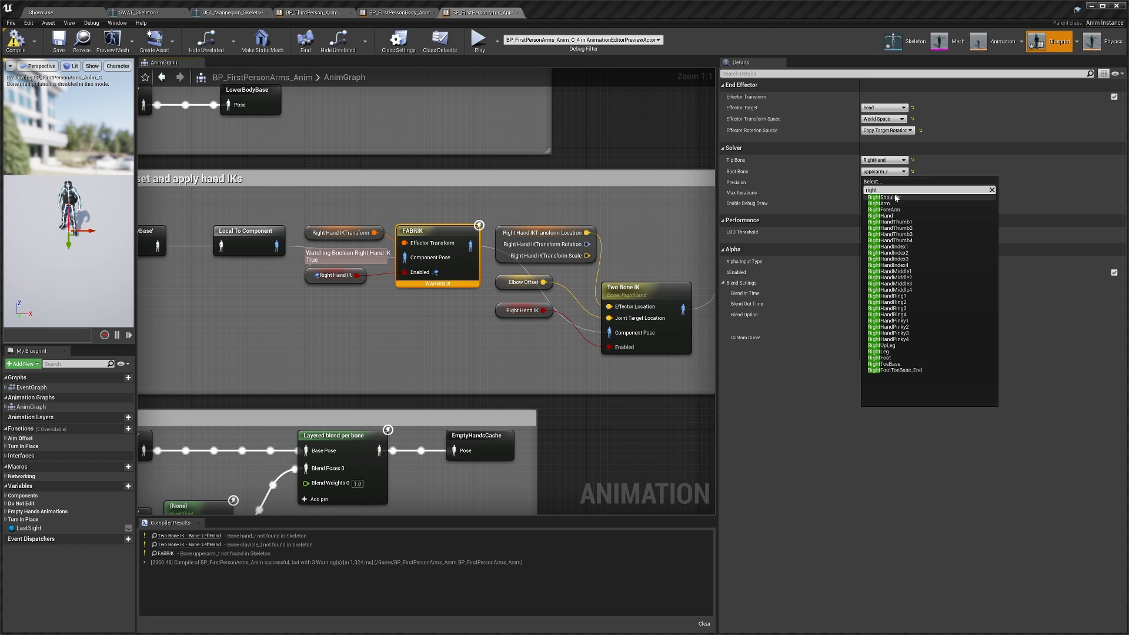
{"action": "left_click", "coordinate": [893, 205]}
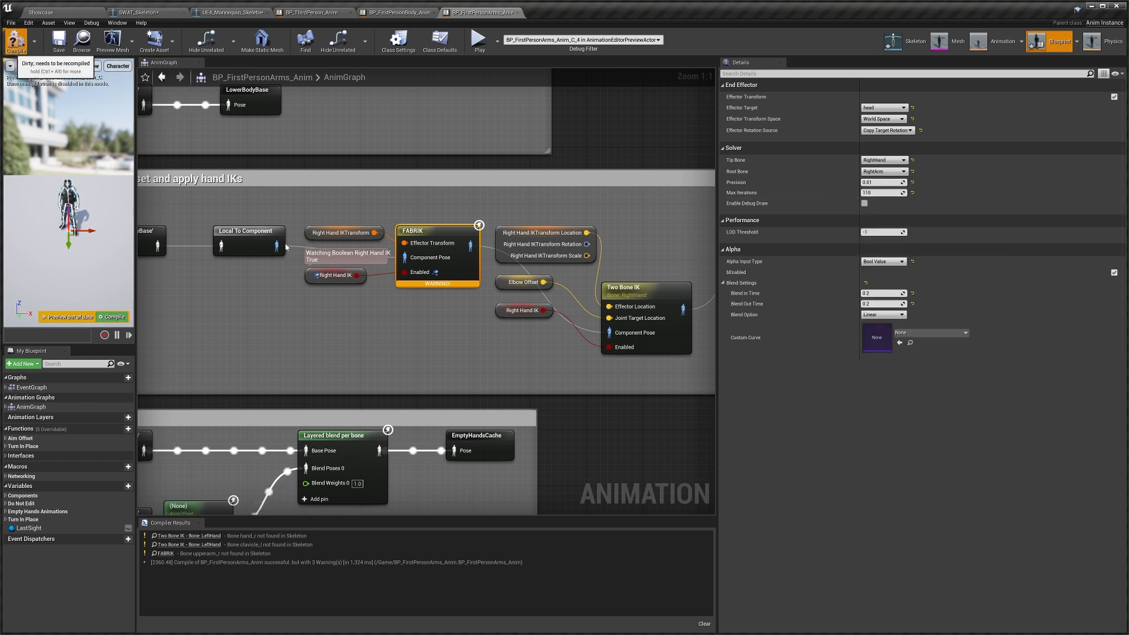
Set the effector target of the Two Bone IK node driven by Left Hand Ik Enabled to RightHand and recompile
{"action": "left_click", "coordinate": [207, 536]}
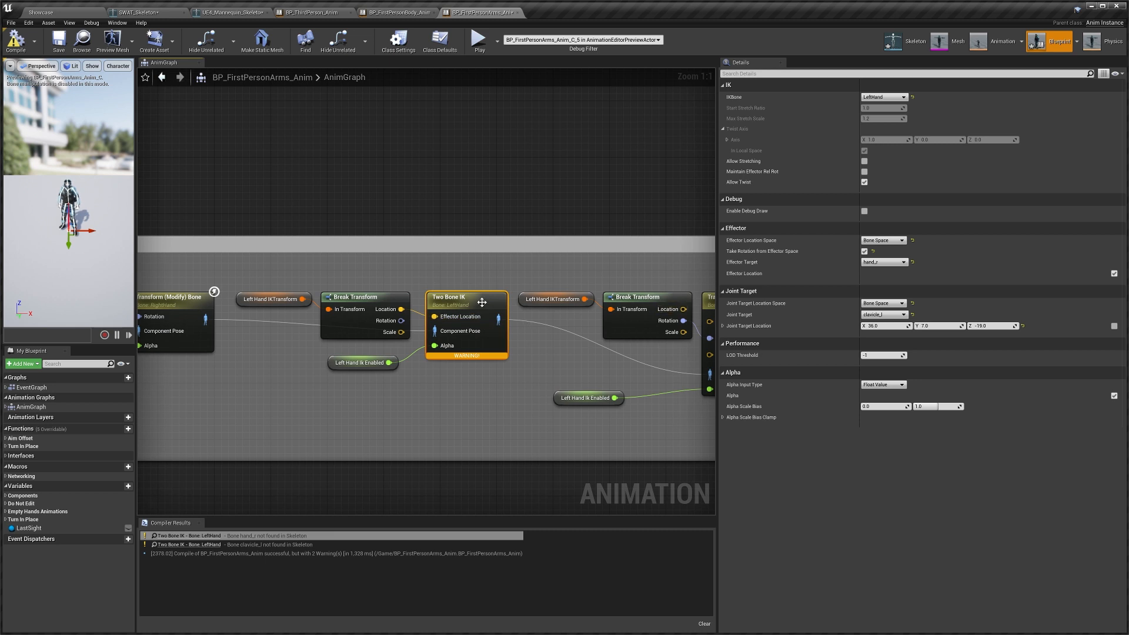
{"action": "left_click", "coordinate": [884, 262]}
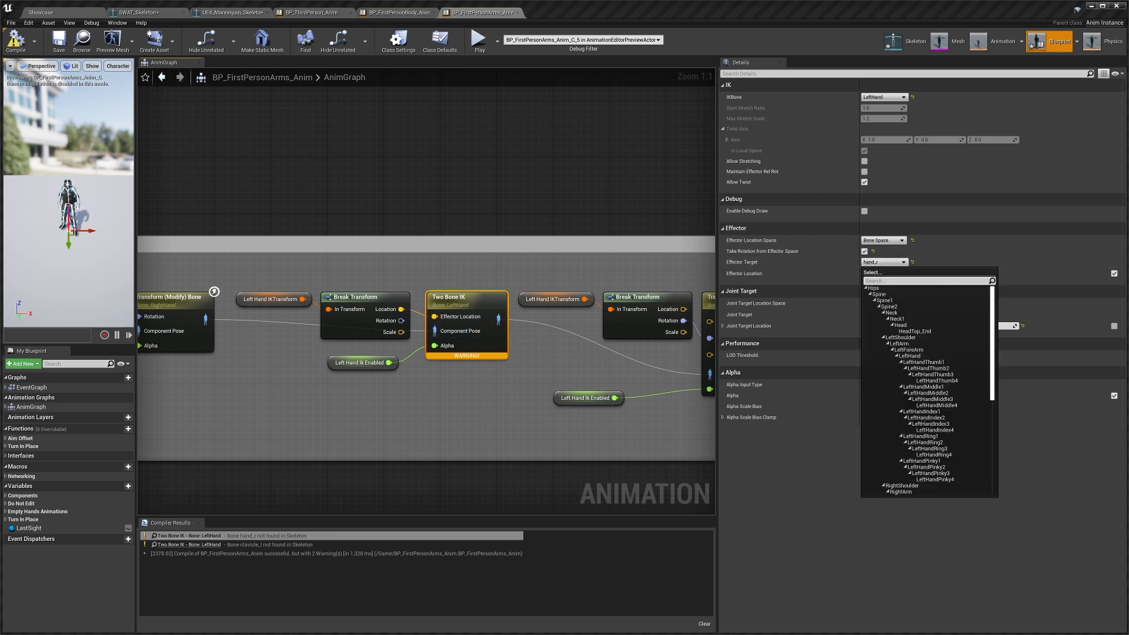
{"action": "type", "text": "right"}
{"action": "left_click", "coordinate": [900, 308]}
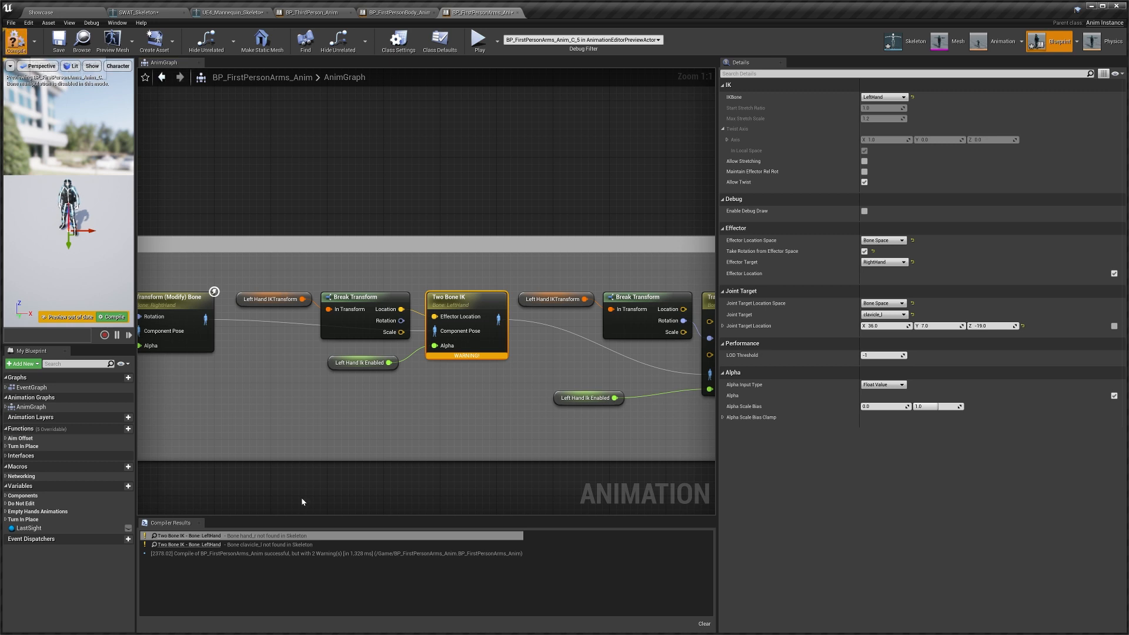
{"action": "key", "text": "F7"}
Set the joint target of the Two Bone IK node driven by Left Hand Ik Enabled to LeftShoulder, then compile and save the blueprint
{"action": "left_click", "coordinate": [196, 536]}
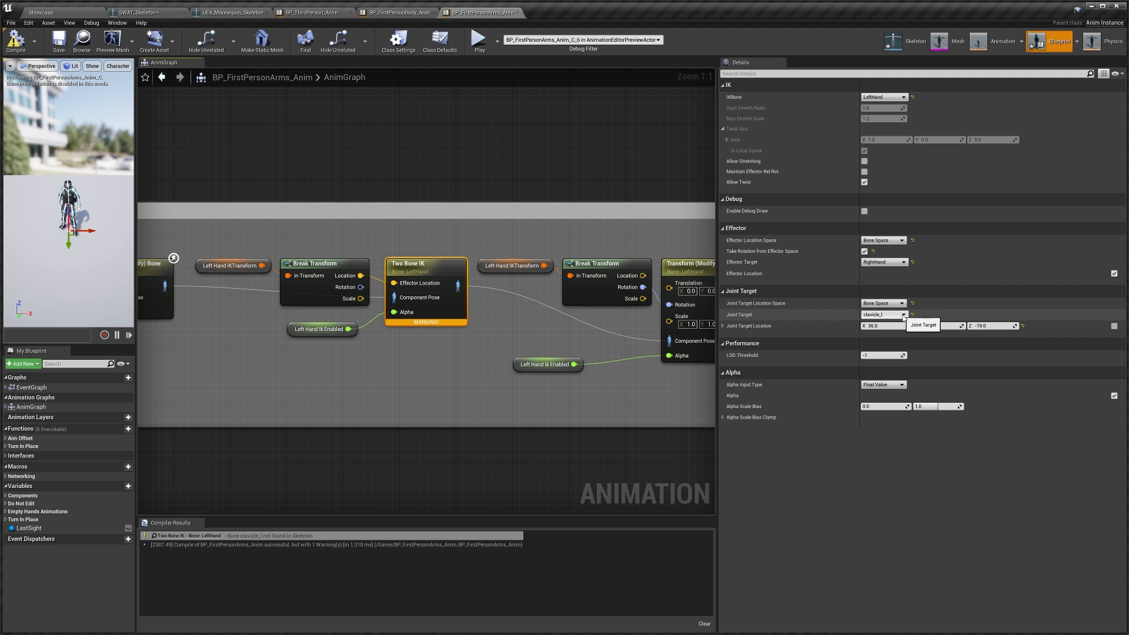
{"action": "left_click", "coordinate": [881, 315]}
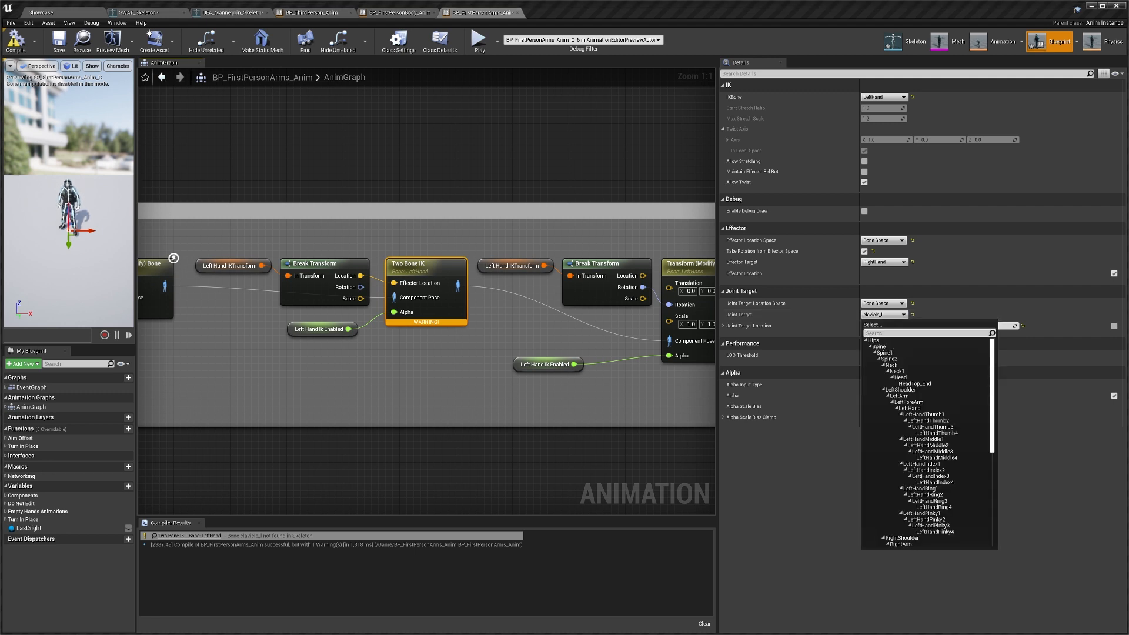
{"action": "type", "text": "left"}
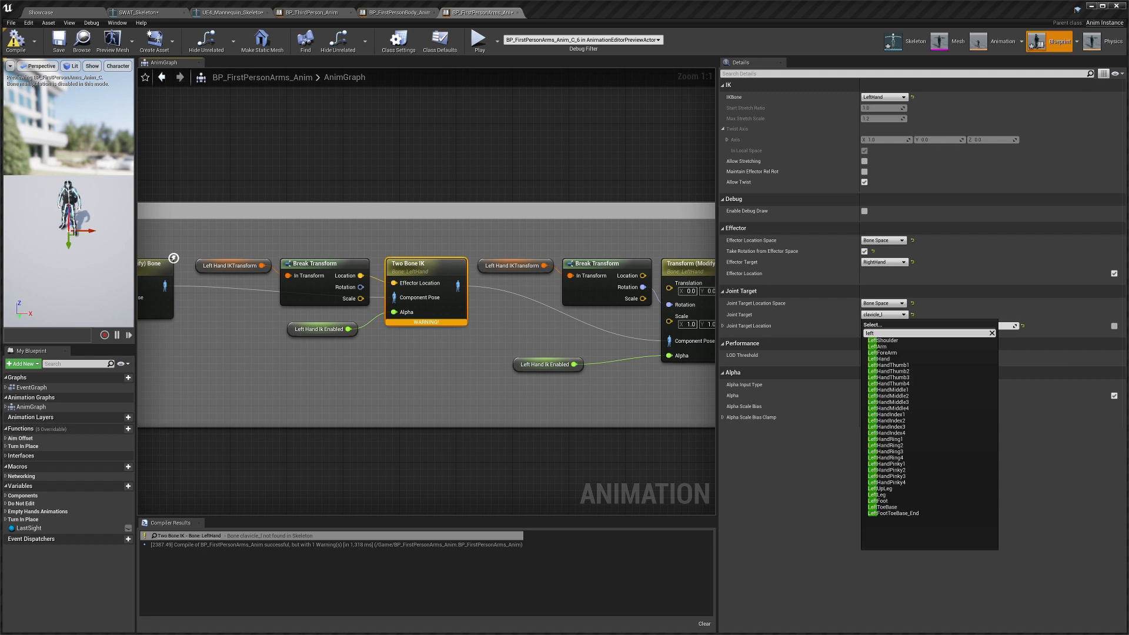
{"action": "left_click", "coordinate": [883, 340]}
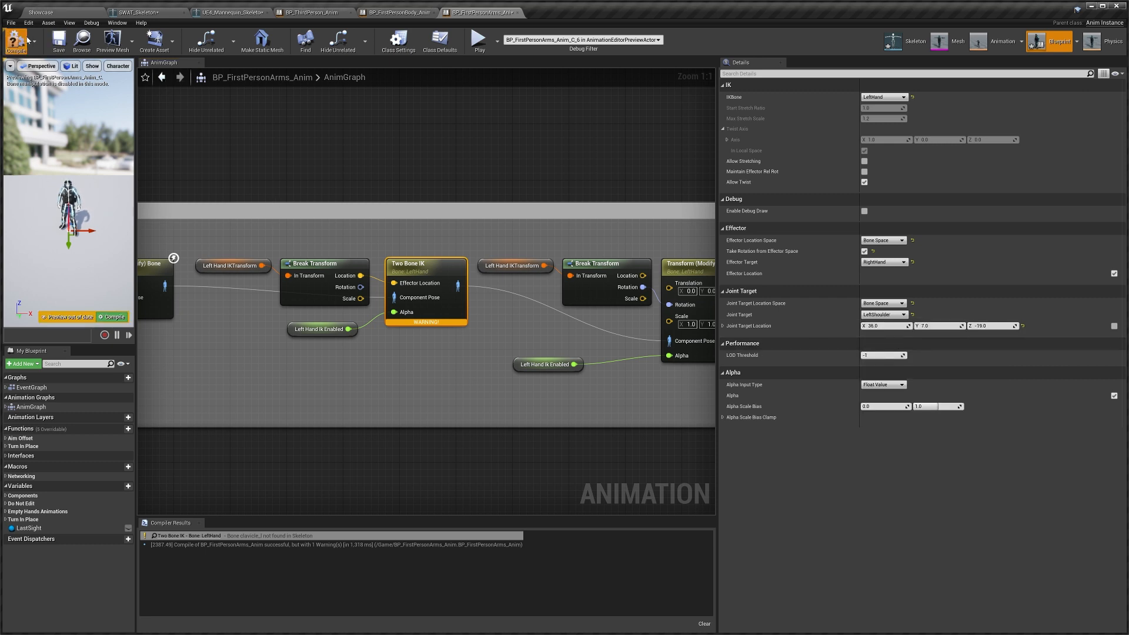
{"action": "key", "text": "F7"}
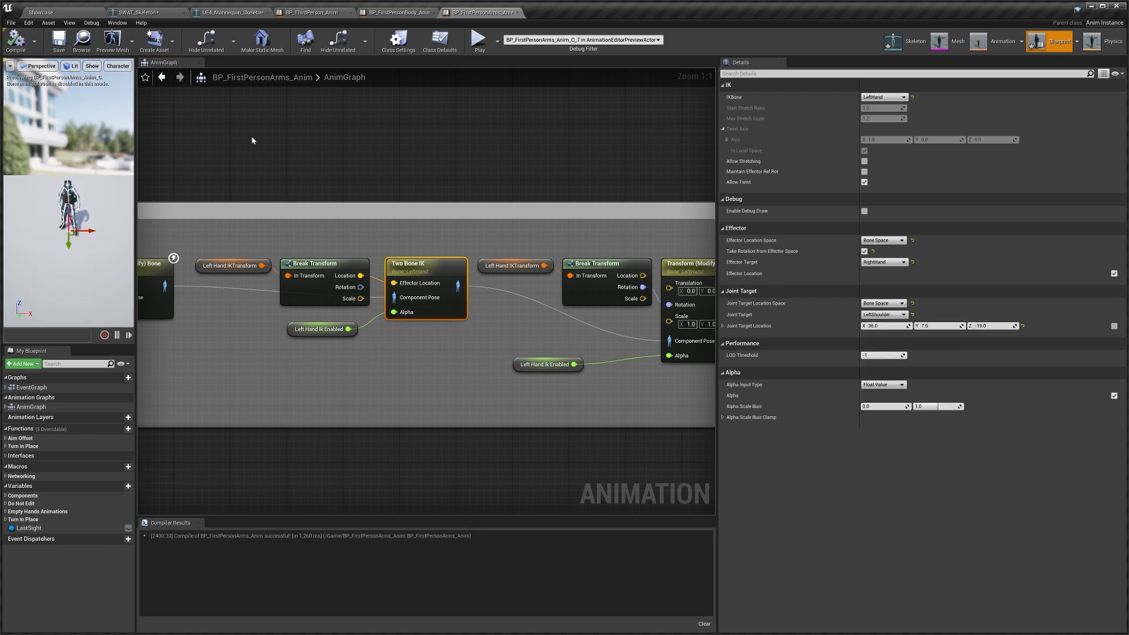
{"action": "left_click", "coordinate": [58, 41]}
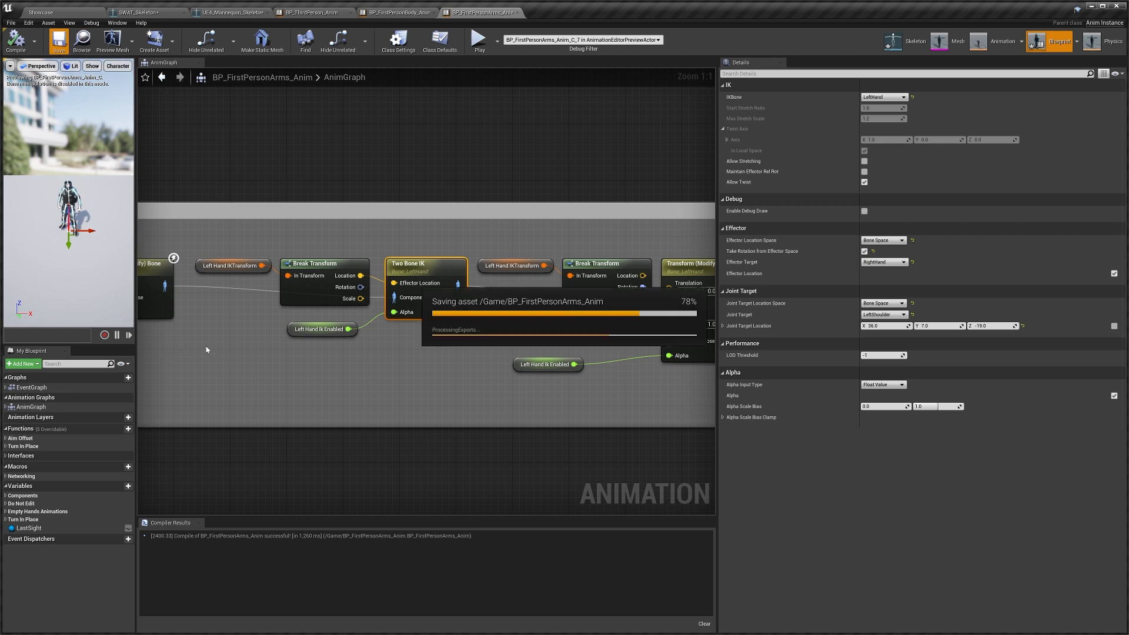
Open the arms blueprint's class defaults and expand the Empty Hands Upper Body settings
{"action": "left_click", "coordinate": [440, 41]}
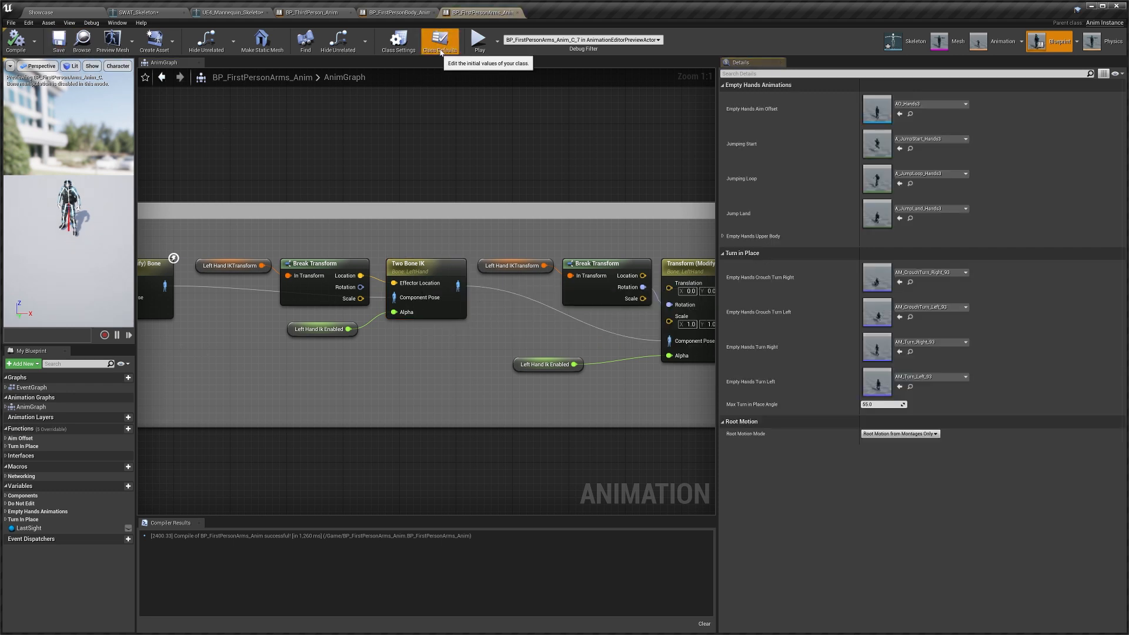
{"action": "left_click", "coordinate": [787, 235]}
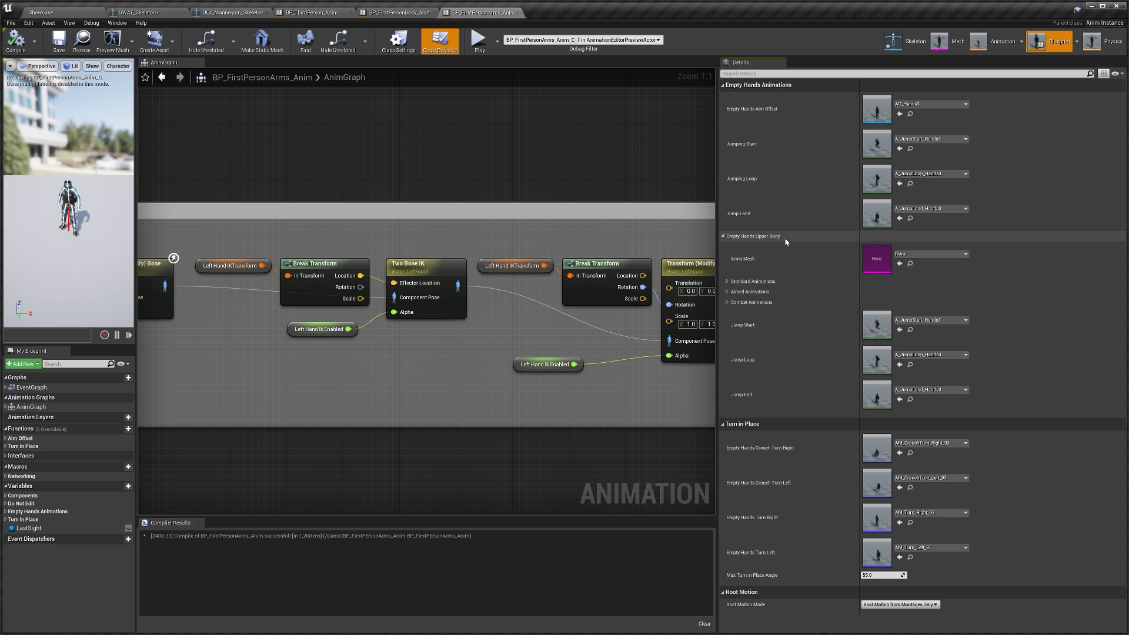
Copy the Empty Hands Upper Body Standard Animations values from BP_ThirdPerson_Anim into the same group of BP_FirstPersonArms_Anim
{"action": "left_click", "coordinate": [765, 282]}
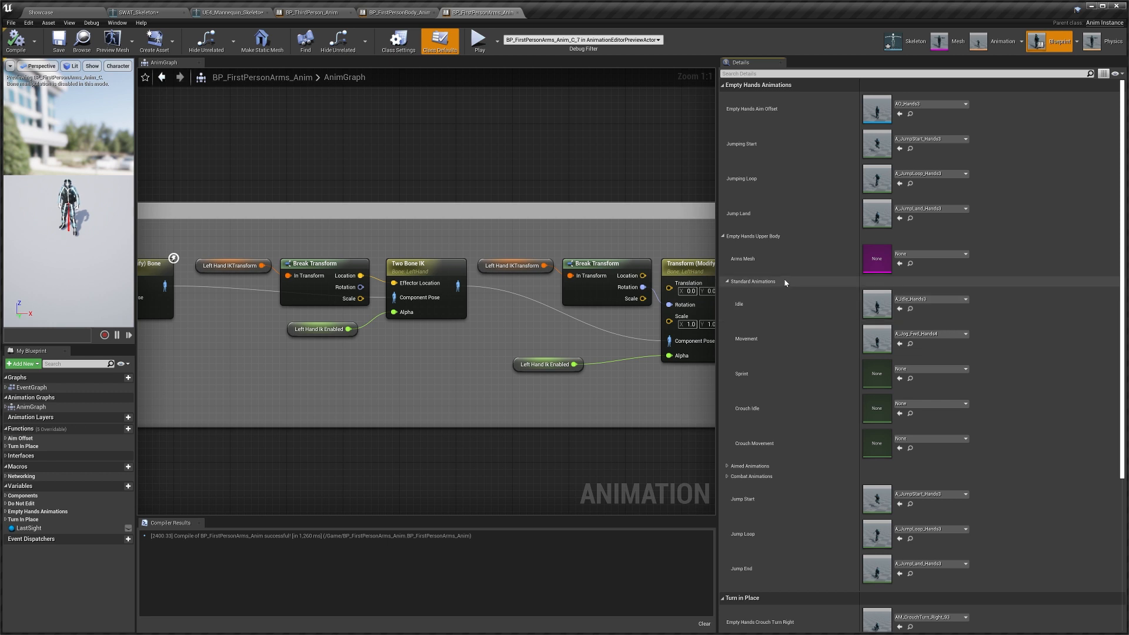
{"action": "left_click", "coordinate": [786, 286]}
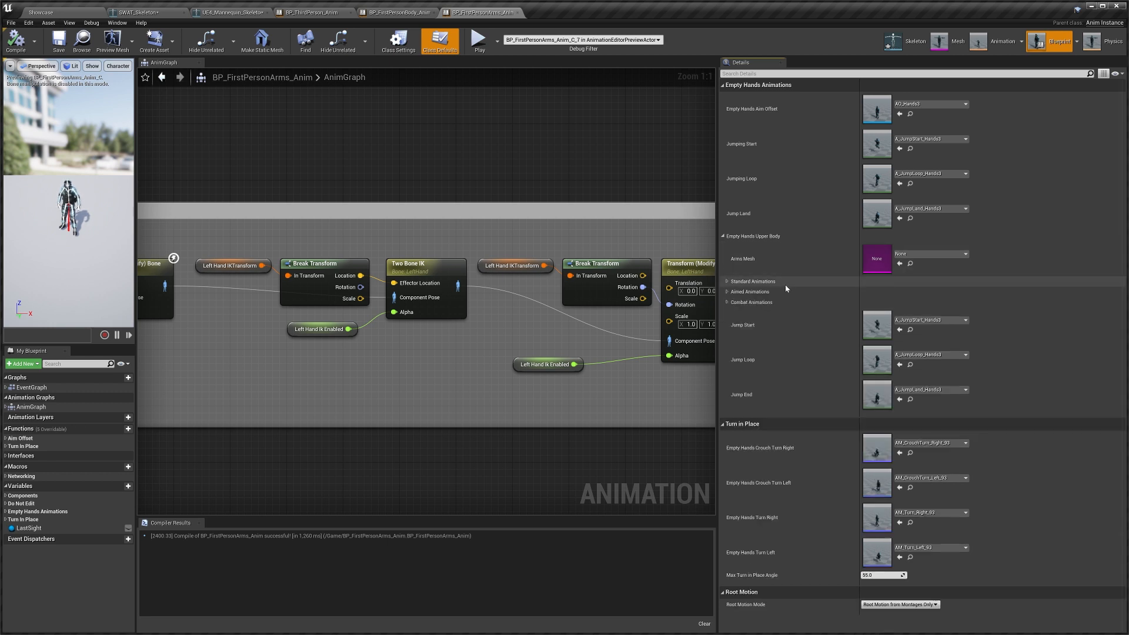
{"action": "left_click", "coordinate": [299, 13]}
{"action": "right_click", "coordinate": [758, 247]}
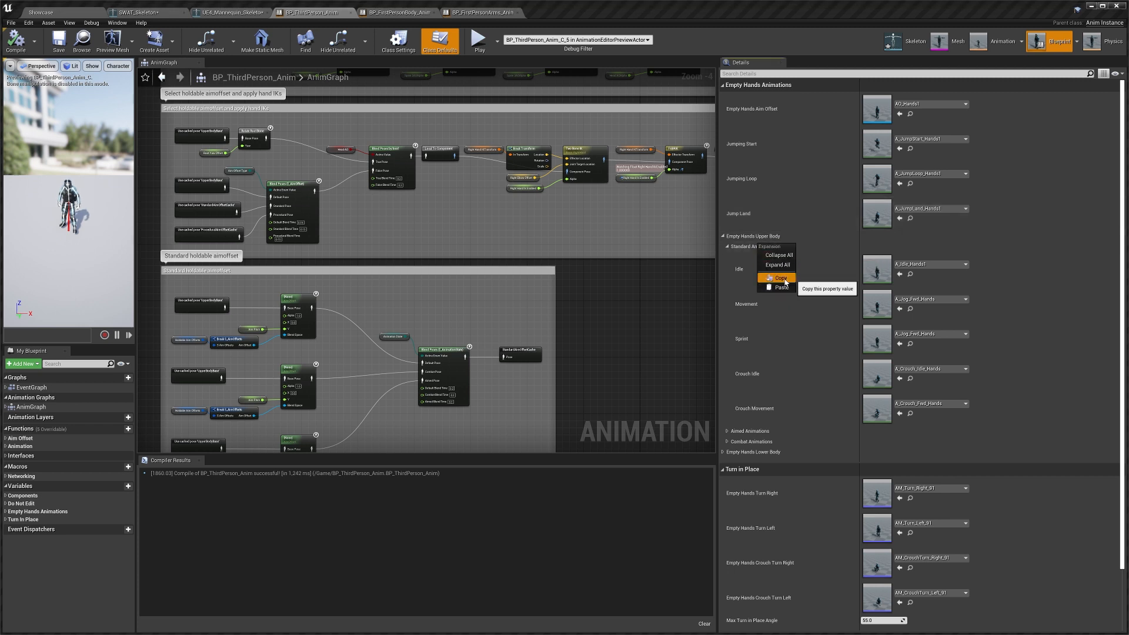
{"action": "left_click", "coordinate": [781, 277]}
{"action": "left_click", "coordinate": [481, 13]}
{"action": "right_click", "coordinate": [754, 283]}
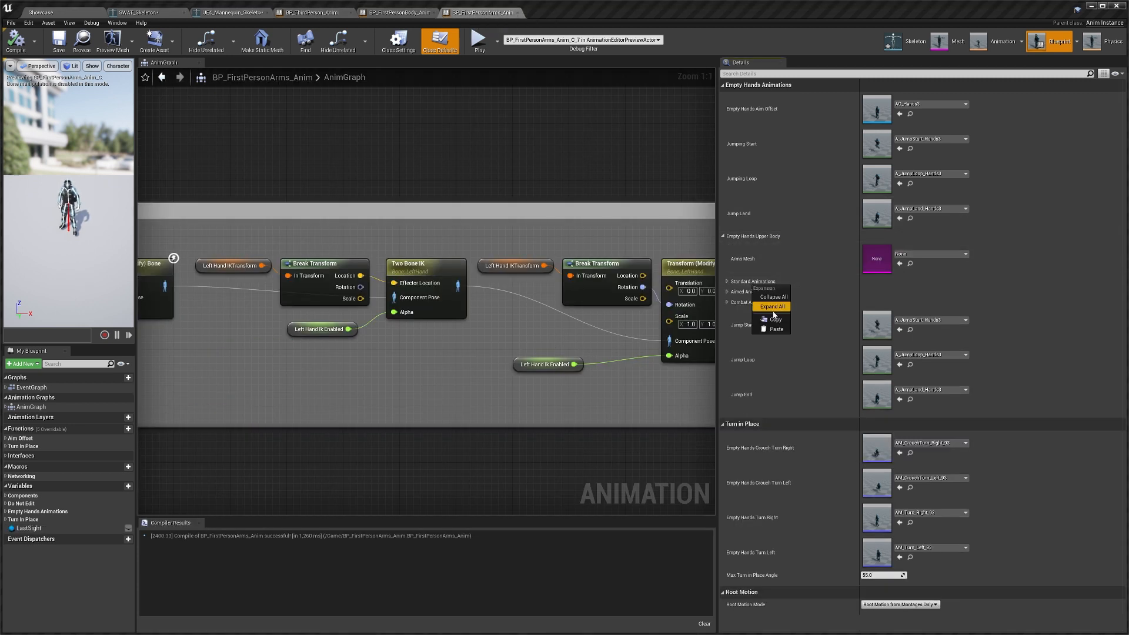
{"action": "left_click", "coordinate": [775, 330]}
Paste the copied animation set into Aimed Animations and Combat Animations of BP_FirstPersonArms_Anim, and compile and save it
{"action": "right_click", "coordinate": [761, 293]}
{"action": "left_click", "coordinate": [775, 334]}
{"action": "right_click", "coordinate": [762, 301]}
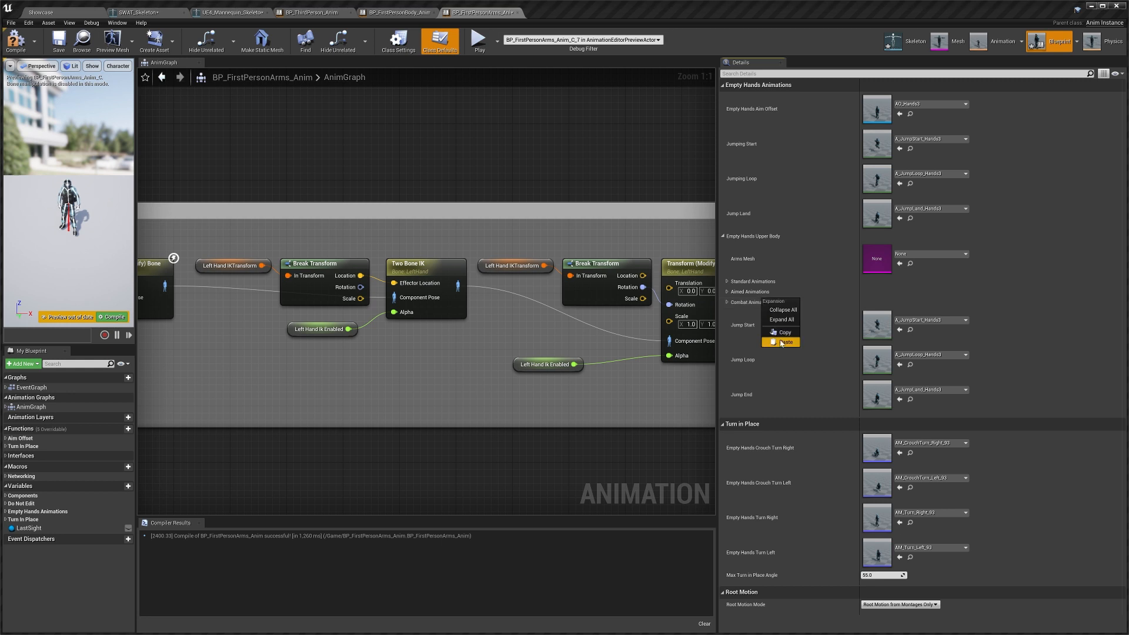
{"action": "left_click", "coordinate": [785, 237]}
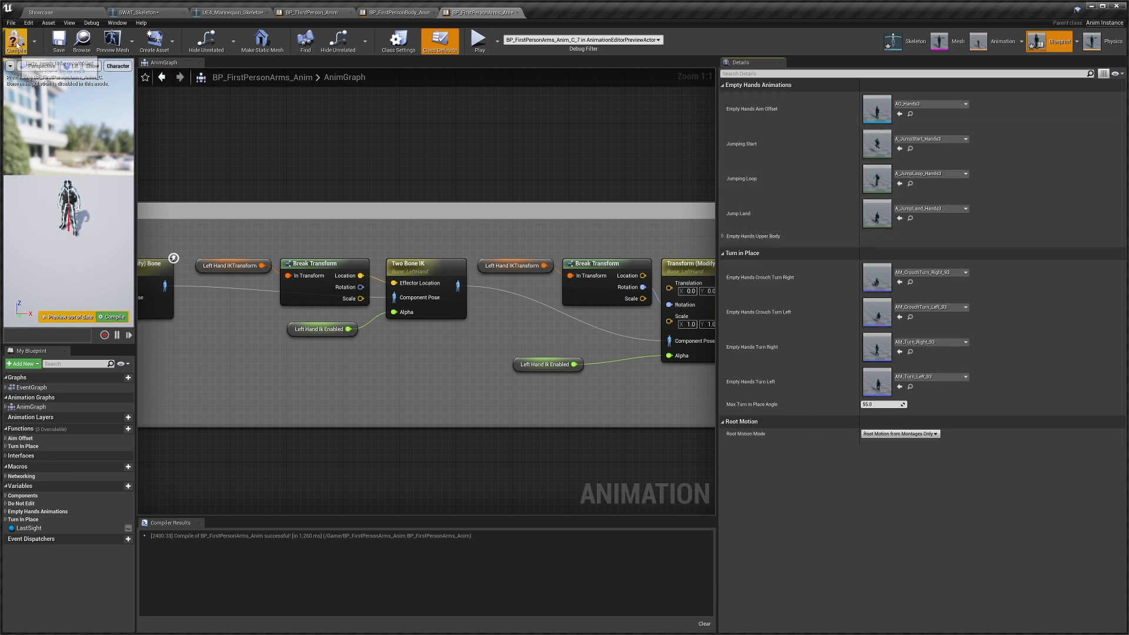
{"action": "left_click", "coordinate": [59, 42]}
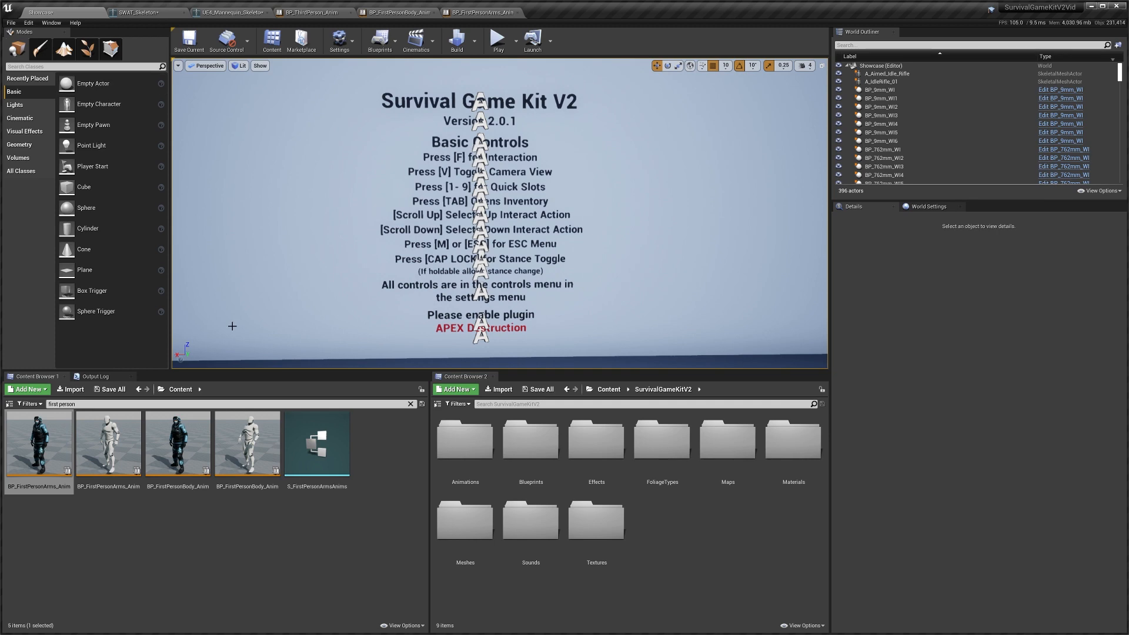
Clear the asset search and open BP_SGKMasterCharacter from SurvivalGameKitV2/Blueprints/Characters
{"action": "key", "text": "BackSpace"}
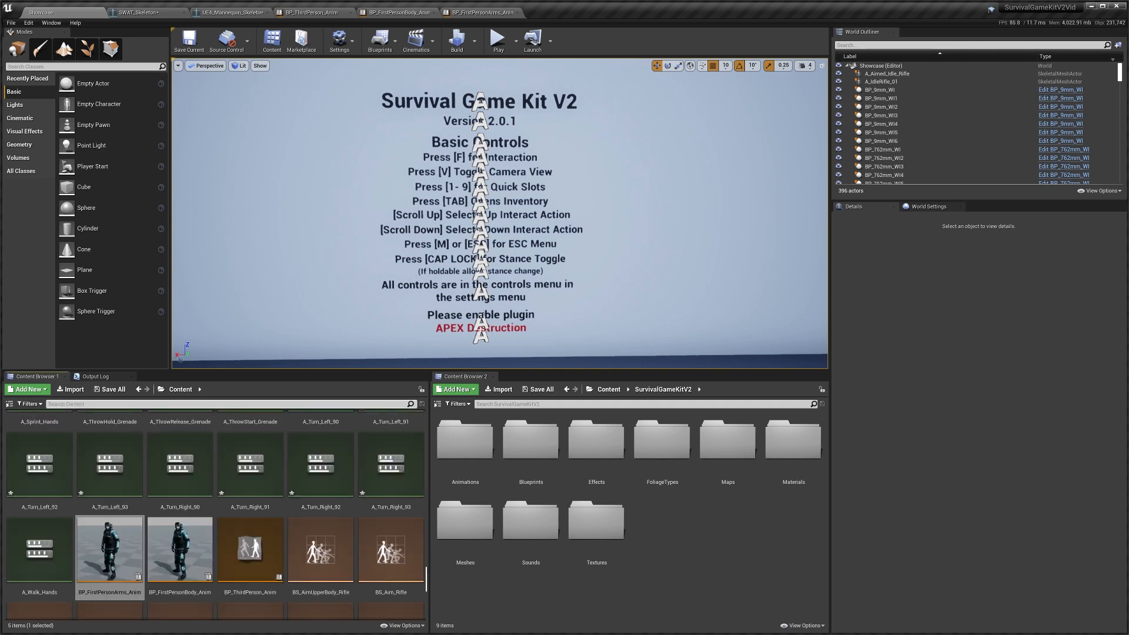
{"action": "scroll", "coordinate": [294, 494], "scroll_direction": "up", "scroll_amount": 3}
{"action": "left_click_drag", "start_coordinate": [423, 576], "coordinate": [424, 415]}
{"action": "double_click", "coordinate": [224, 472]}
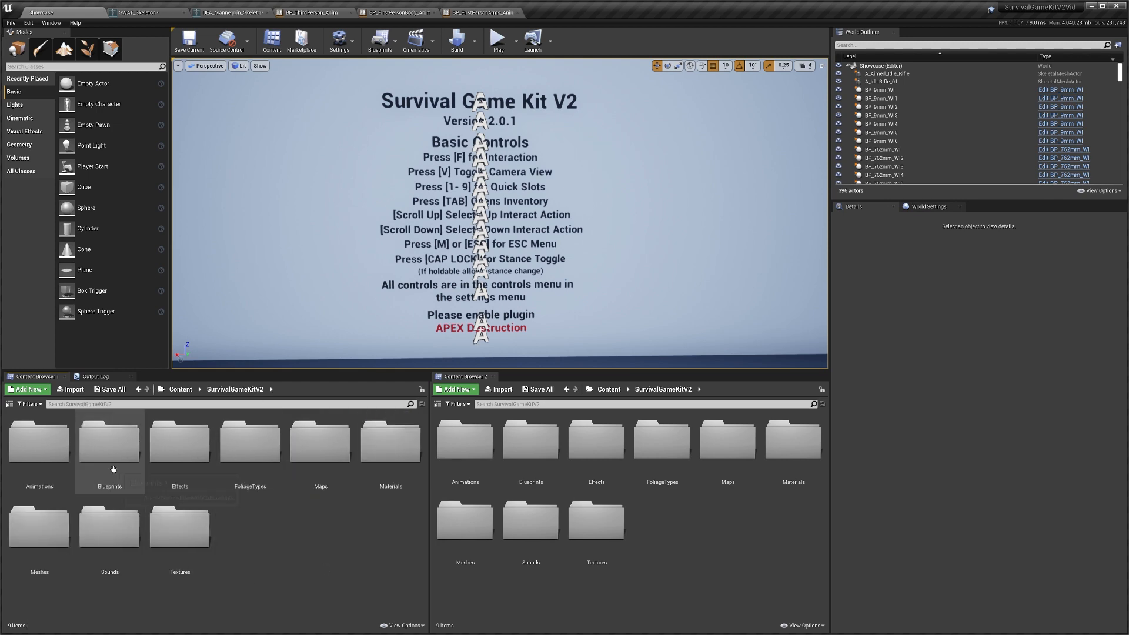
{"action": "double_click", "coordinate": [109, 442]}
{"action": "double_click", "coordinate": [110, 526]}
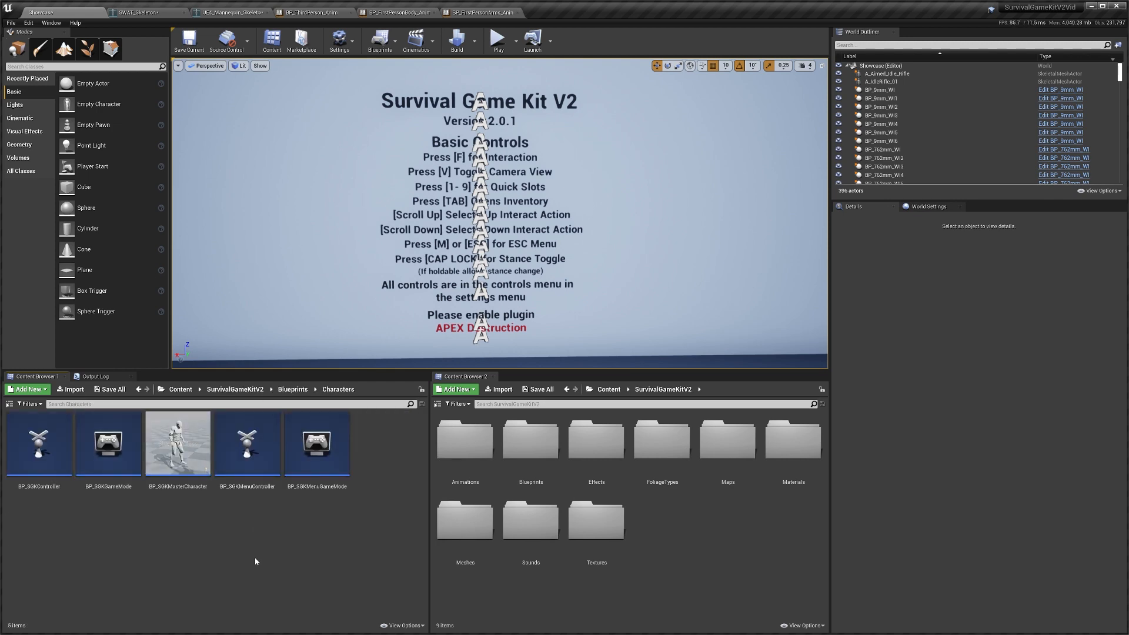
{"action": "double_click", "coordinate": [178, 444]}
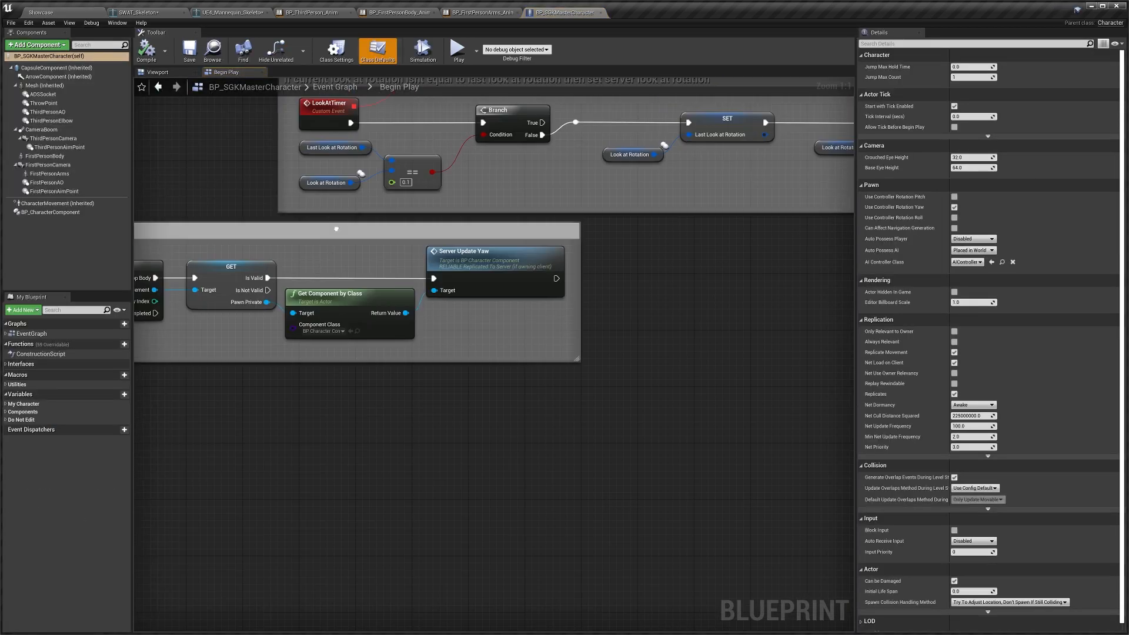
In the character's viewport, set the inherited Mesh component's skeletal mesh to Maximo_SWAT
{"action": "left_click_drag", "start_coordinate": [489, 273], "coordinate": [490, 250]}
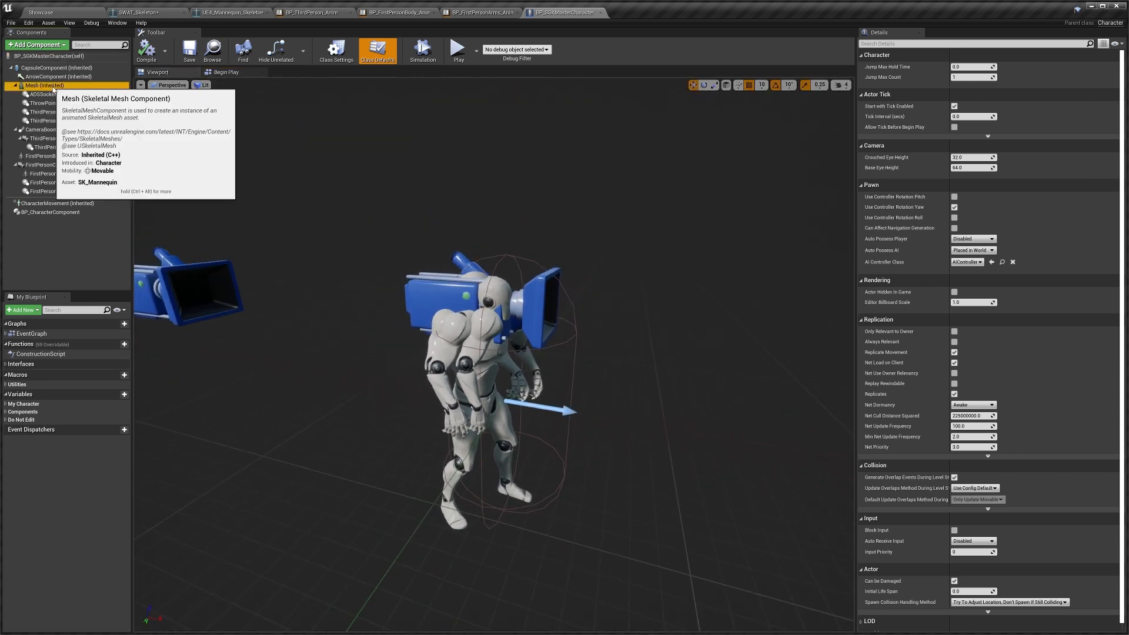
{"action": "left_click", "coordinate": [53, 86]}
{"action": "left_click", "coordinate": [1006, 279]}
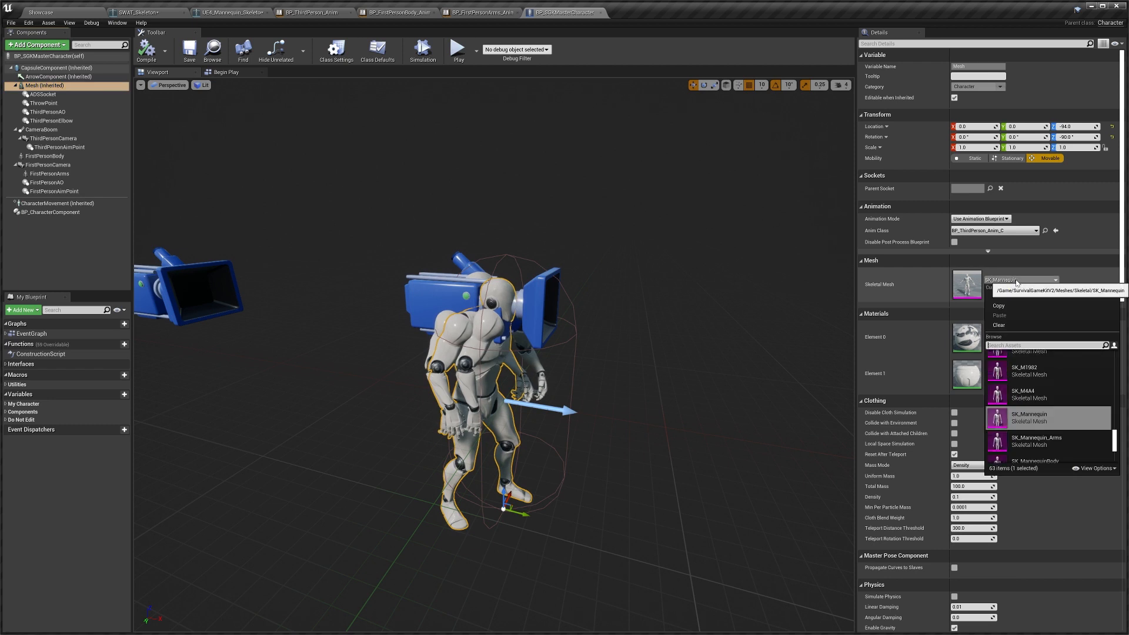
{"action": "type", "text": "swat"}
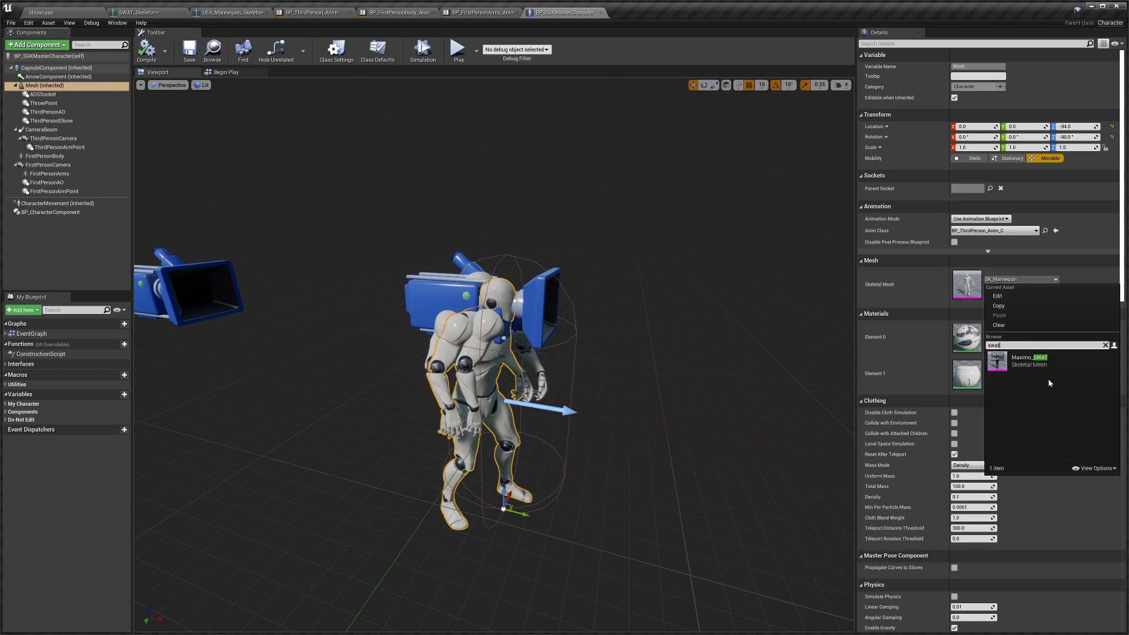
{"action": "left_click", "coordinate": [1047, 363]}
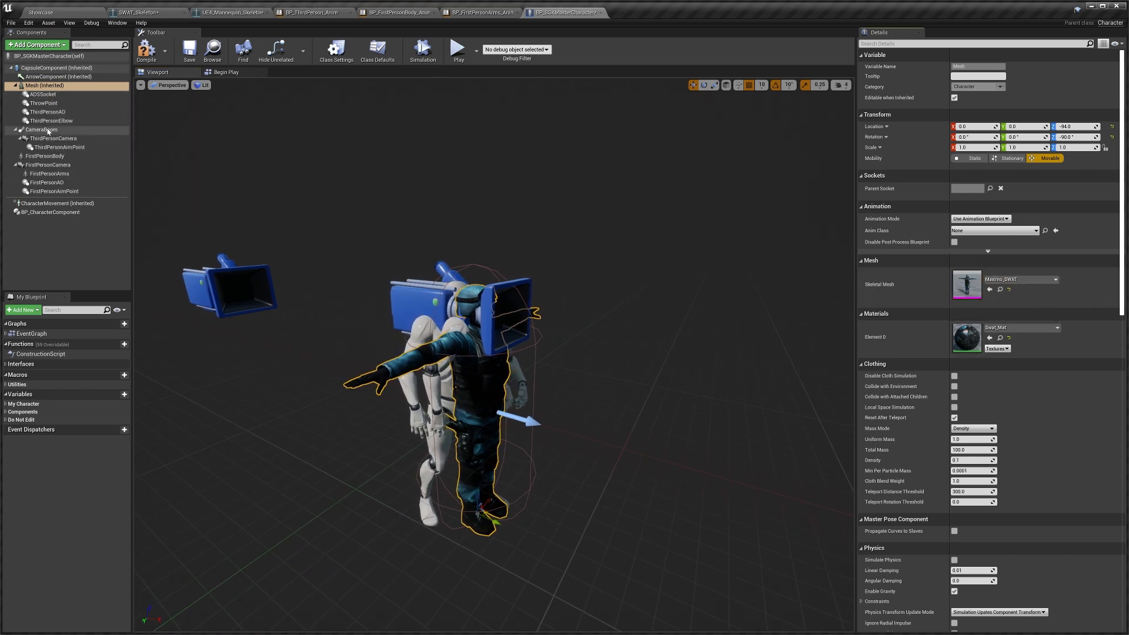
Set the FirstPersonBody component's skeletal mesh to Maximo_SWAT
{"action": "left_click", "coordinate": [52, 156]}
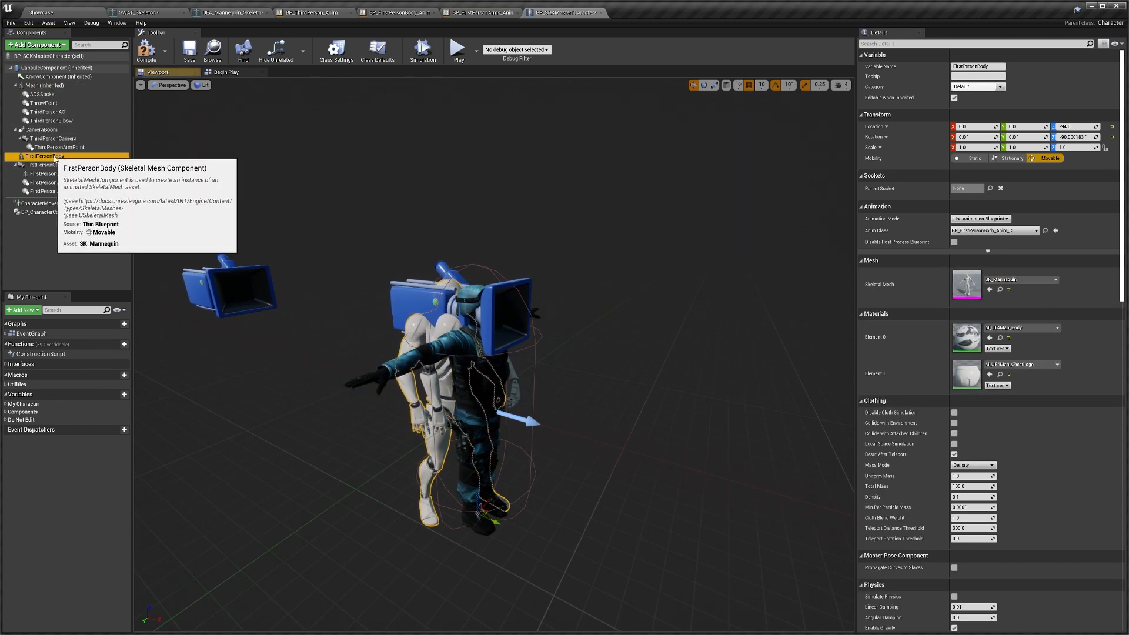
{"action": "right_click", "coordinate": [978, 287]}
{"action": "left_click", "coordinate": [993, 299]}
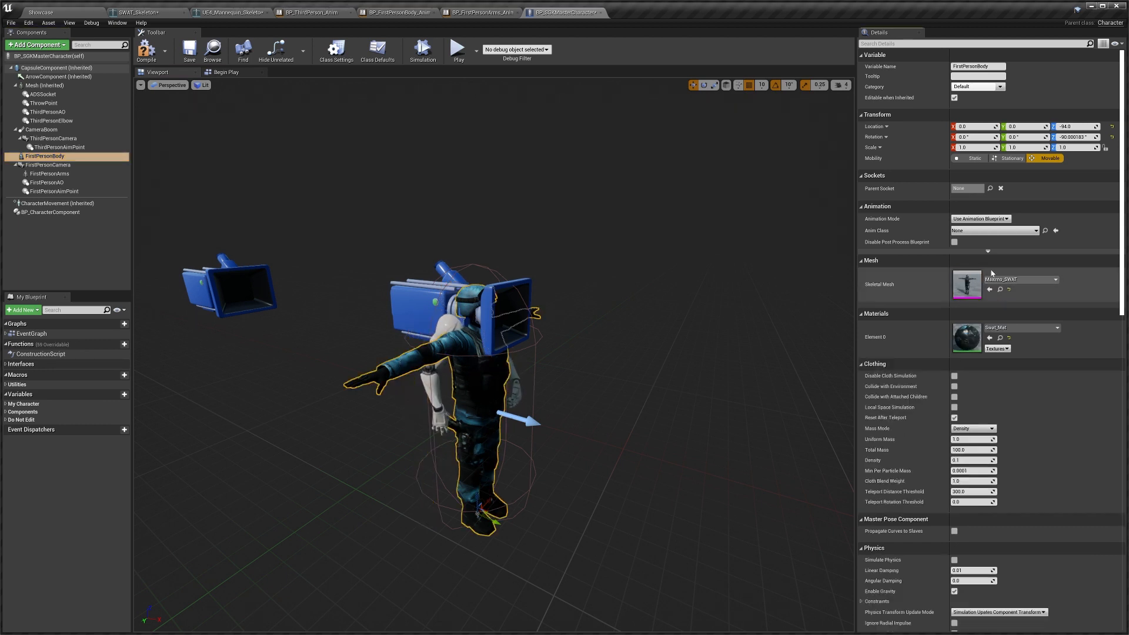
Try the second-listed BP_FirstPersonBody_Anim as the FirstPersonBody component's anim class
{"action": "left_click", "coordinate": [1000, 232]}
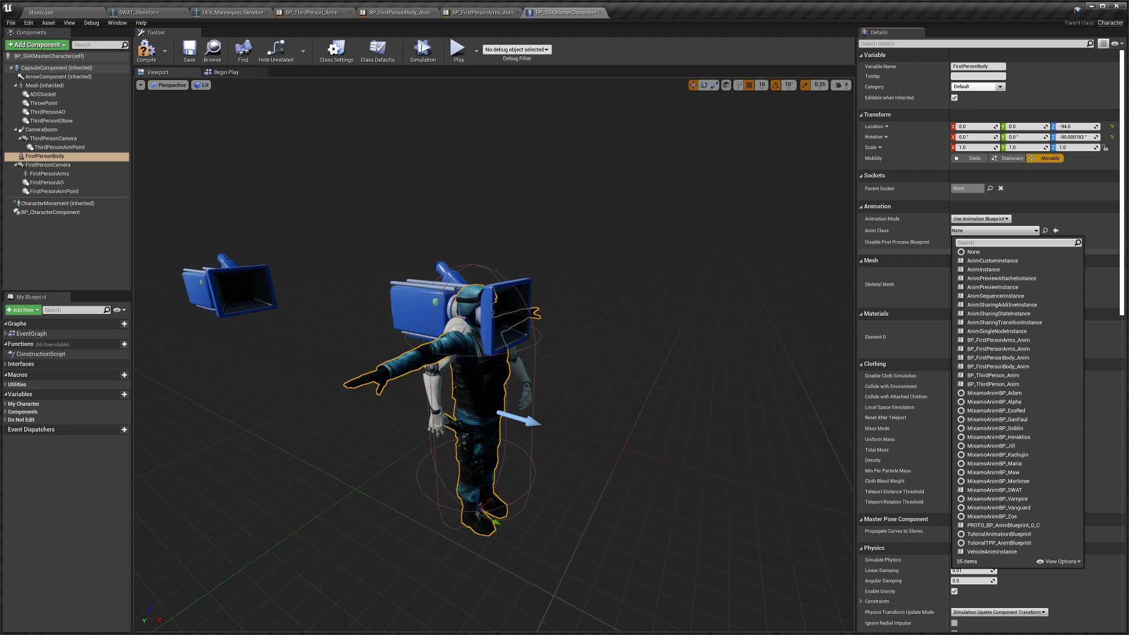
{"action": "type", "text": "first per"}
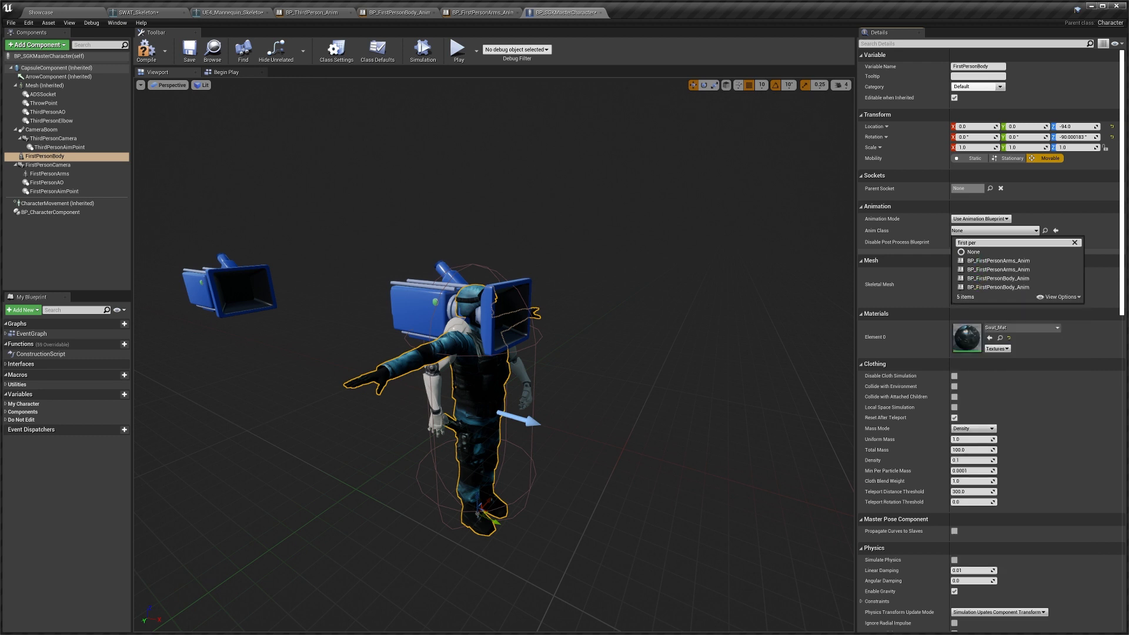
{"action": "left_click", "coordinate": [1006, 287]}
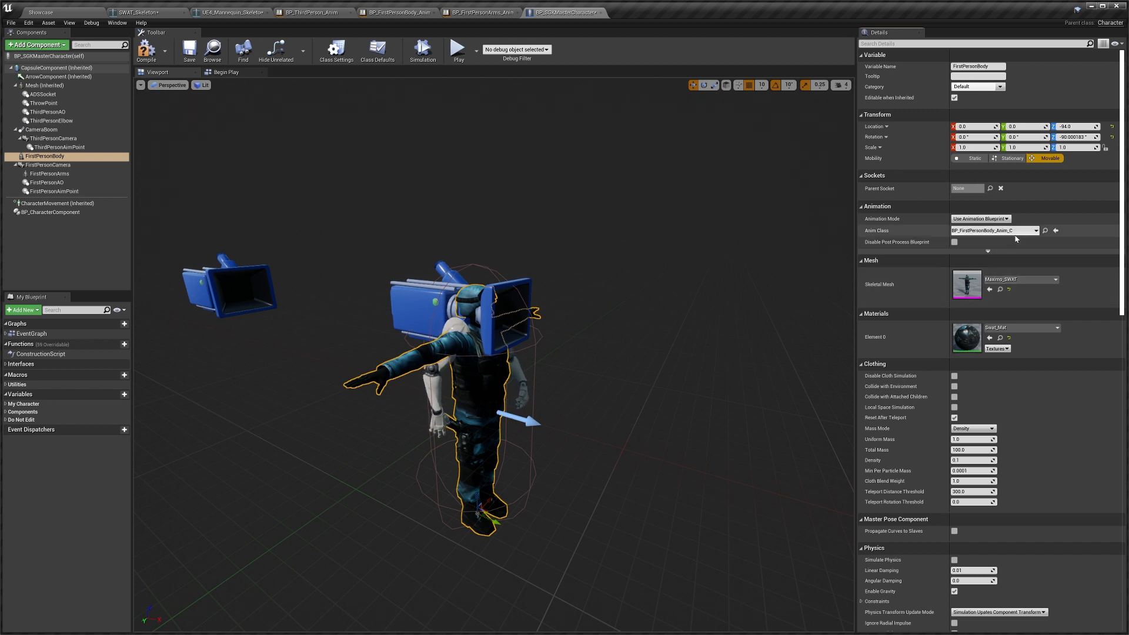
{"action": "left_click", "coordinate": [995, 230]}
{"action": "type", "text": "fo"}
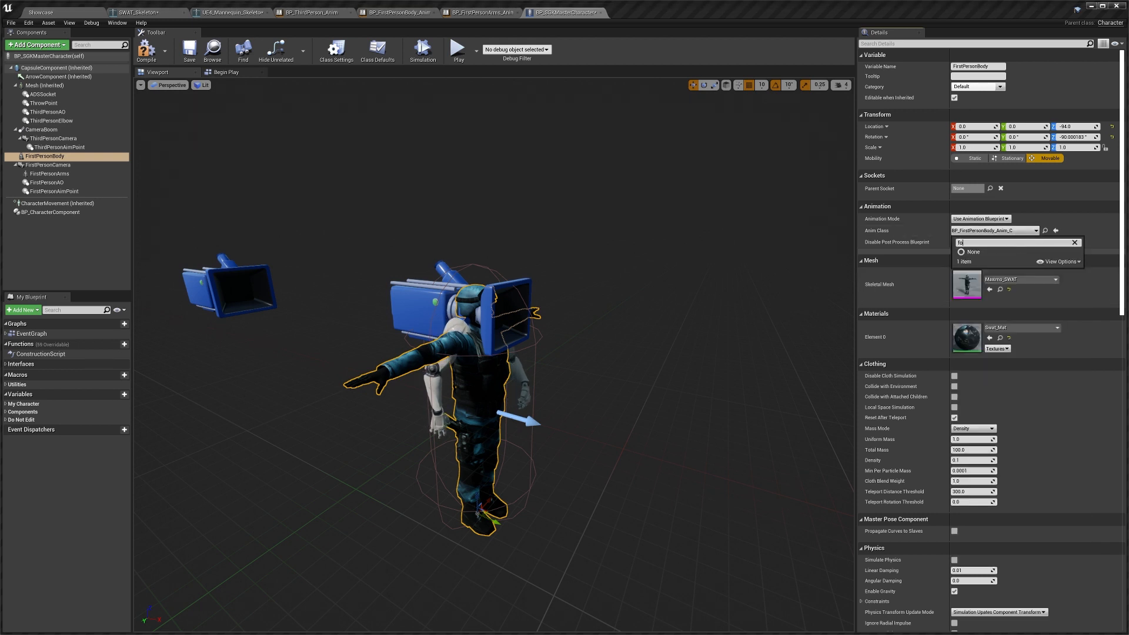
{"action": "key", "text": "BackSpace"}
{"action": "type", "text": "irst"}
{"action": "left_click", "coordinate": [1000, 287]}
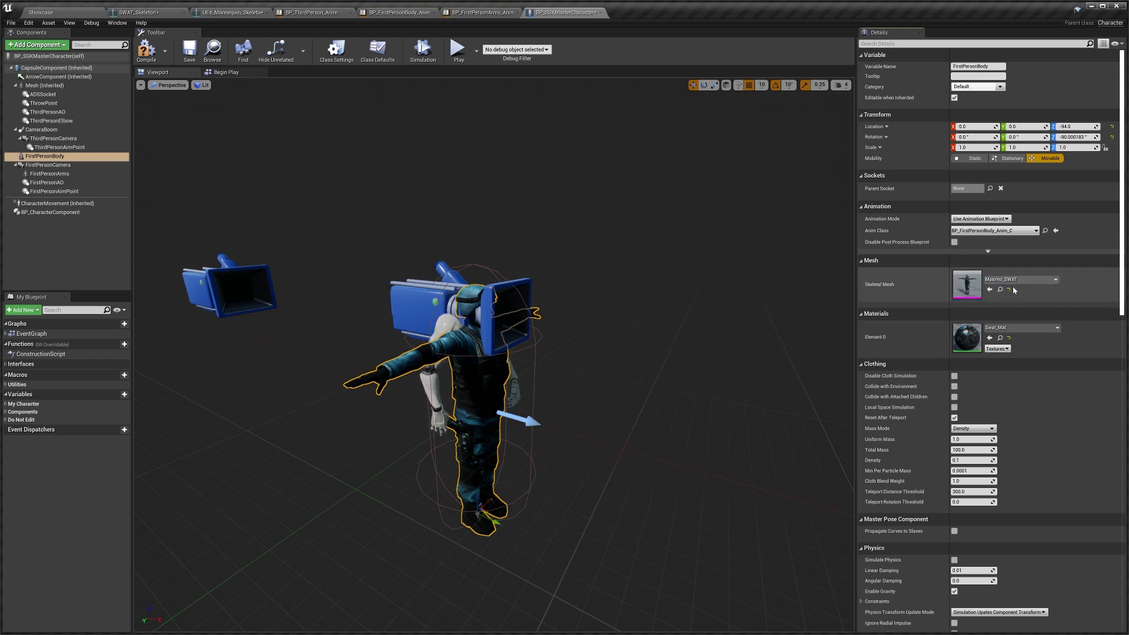
Set the FirstPersonBody component's anim class to the first-listed BP_FirstPersonBody_Anim and check the character's pose
{"action": "left_click", "coordinate": [1014, 233]}
{"action": "type", "text": "firs"}
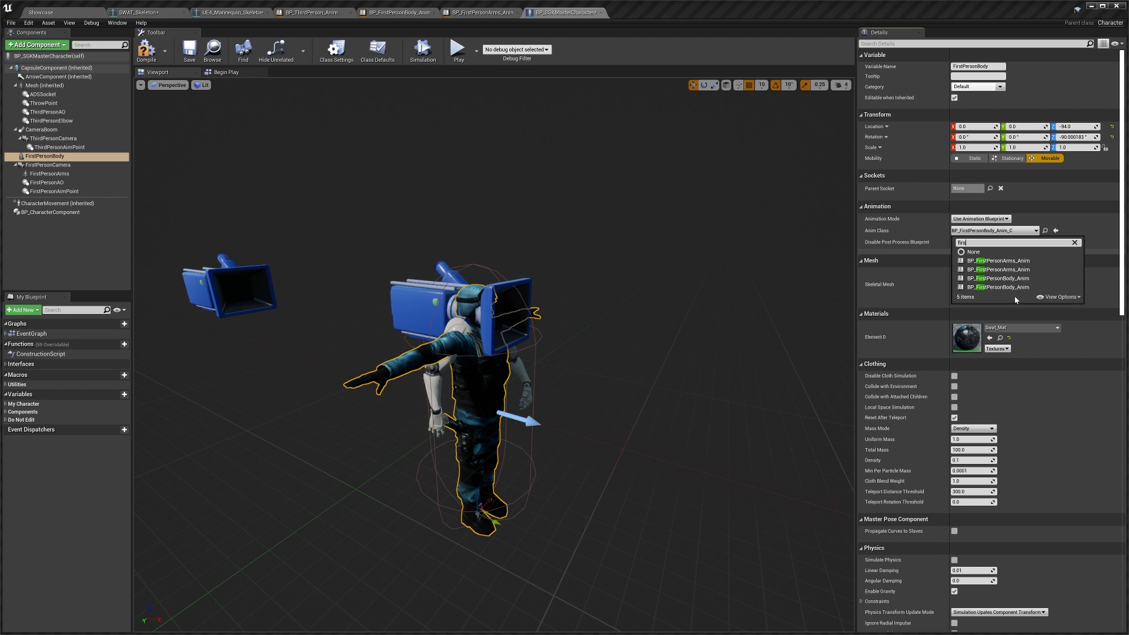
{"action": "left_click", "coordinate": [1028, 278]}
{"action": "left_click_drag", "start_coordinate": [617, 323], "coordinate": [694, 323], "text": "alt"}
{"action": "middle_click_drag", "start_coordinate": [617, 323], "coordinate": [670, 323]}
{"action": "scroll", "coordinate": [618, 322], "scroll_direction": "up", "scroll_amount": 3}
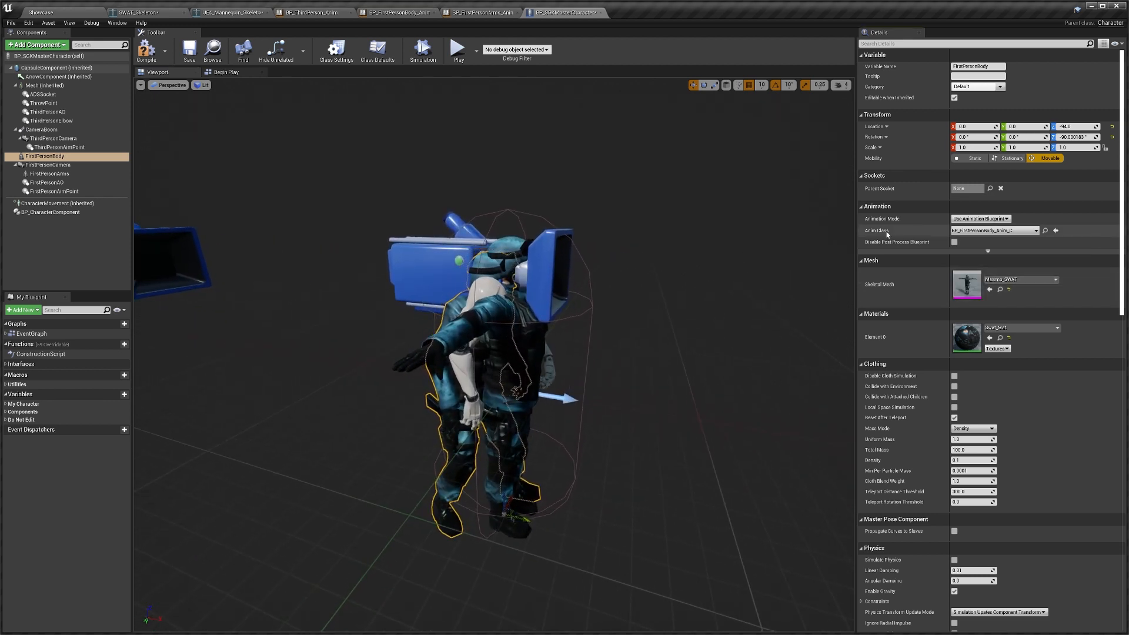
Set the inherited Mesh component's anim class to the second-listed BP_ThirdPerson_Anim, and compile and save the character blueprint
{"action": "left_click", "coordinate": [53, 86]}
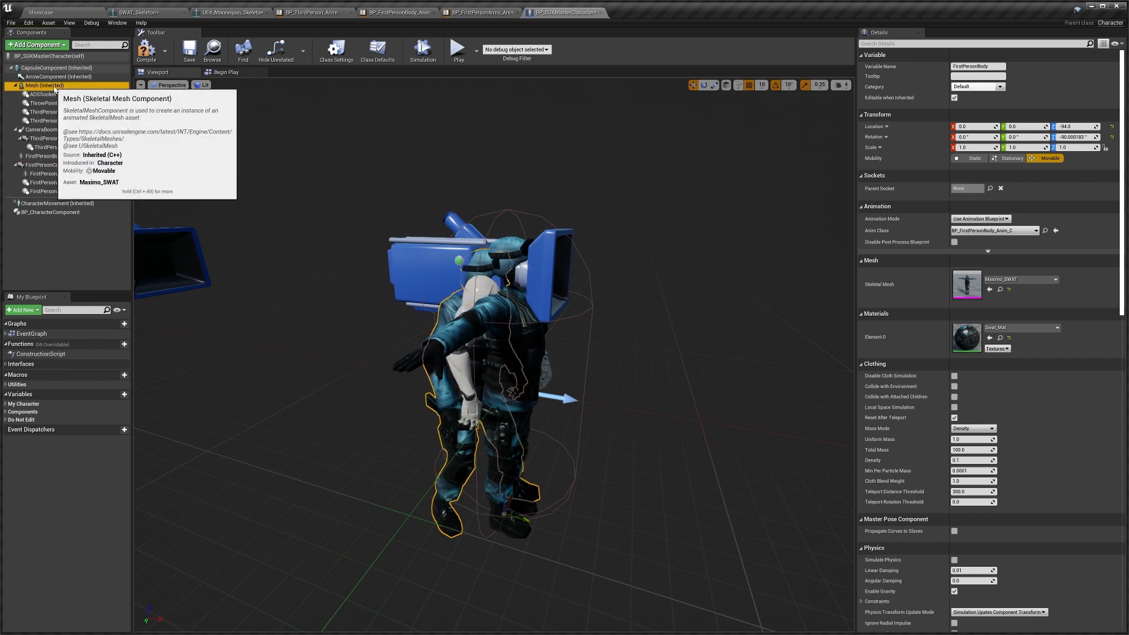
{"action": "left_click", "coordinate": [993, 230]}
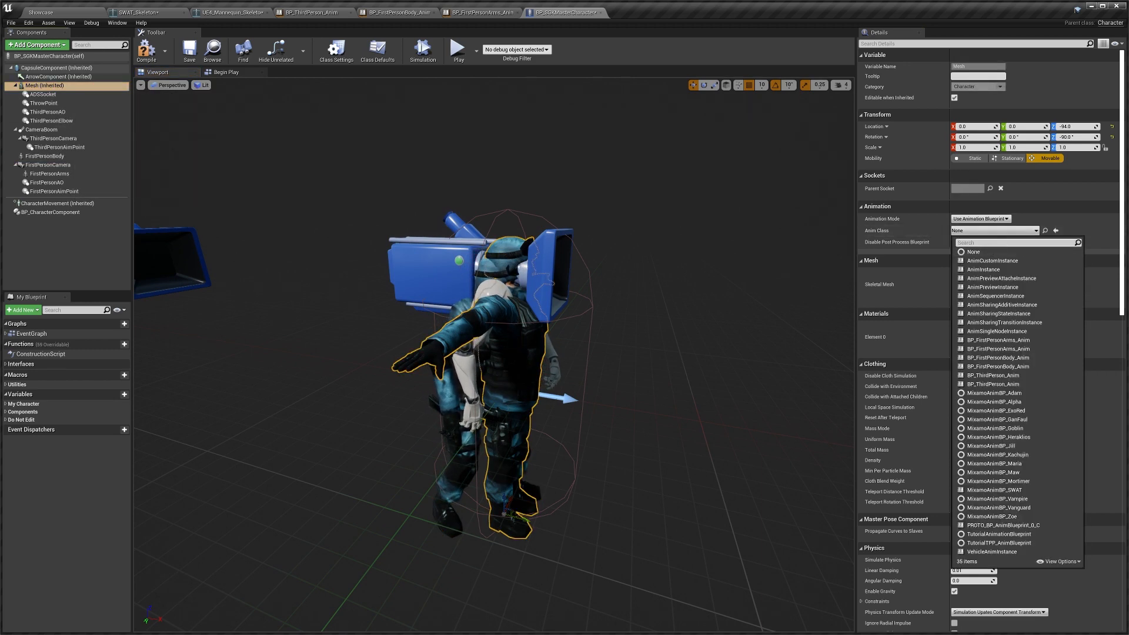
{"action": "type", "text": "first"}
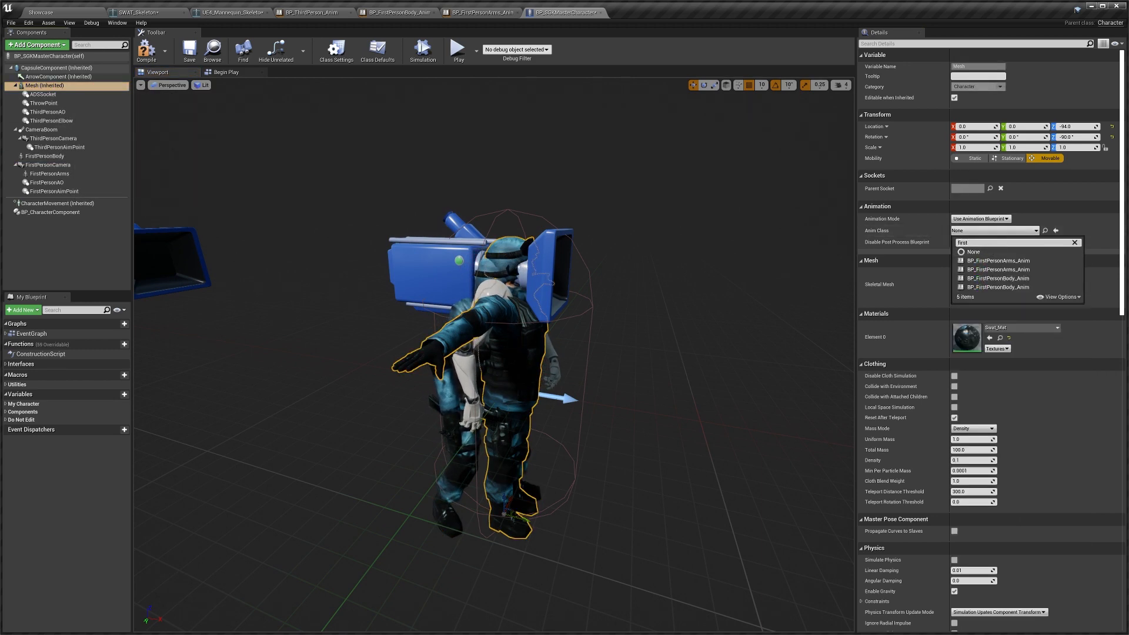
{"action": "type", "text": "third per"}
{"action": "left_click", "coordinate": [1017, 260]}
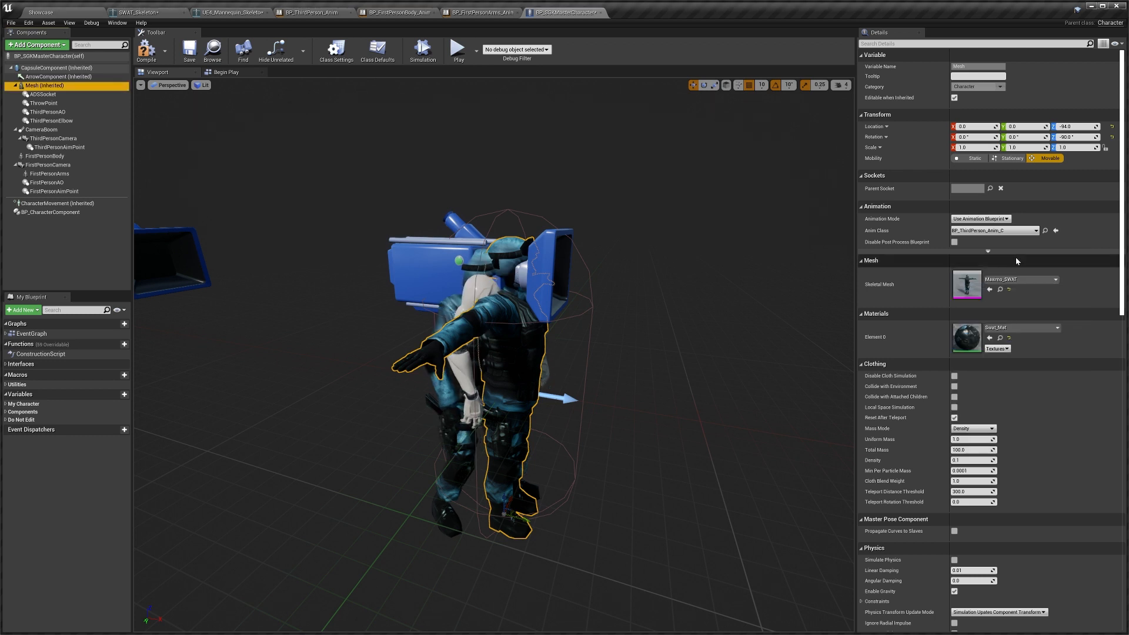
{"action": "left_click", "coordinate": [1003, 230]}
{"action": "type", "text": "third"}
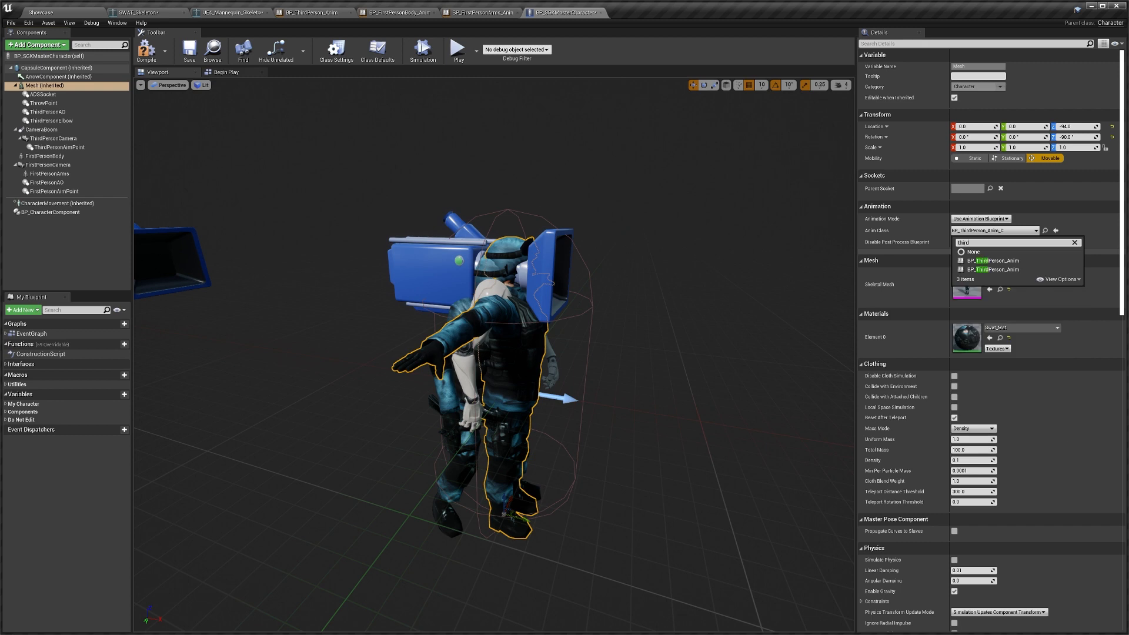
{"action": "left_click", "coordinate": [1007, 269]}
{"action": "right_click_drag", "start_coordinate": [506, 352], "coordinate": [550, 323]}
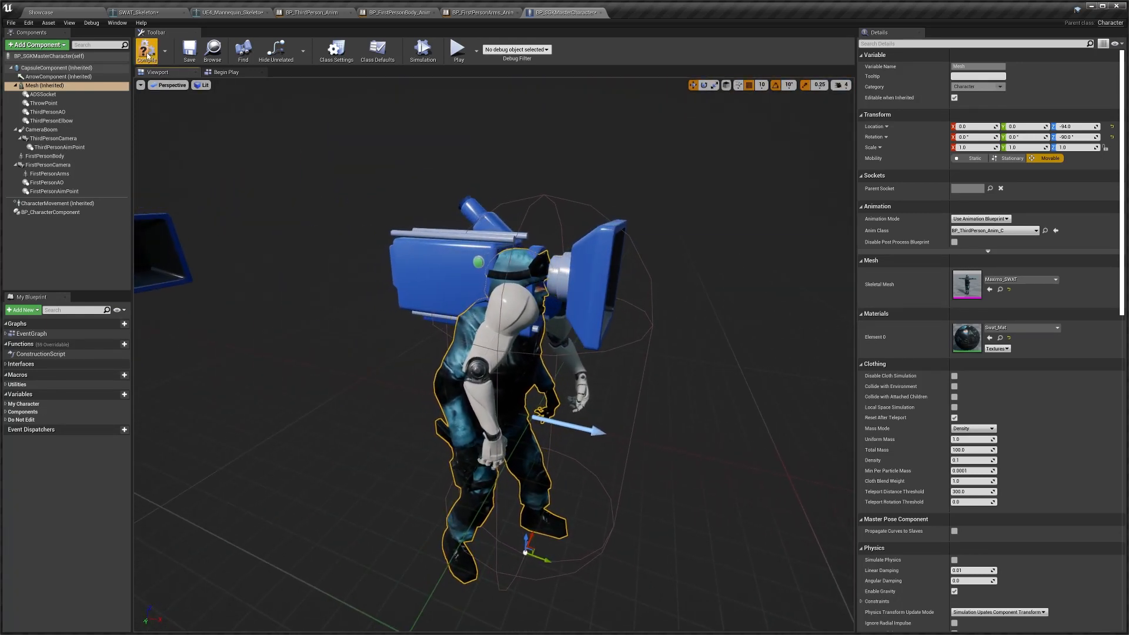
{"action": "left_click", "coordinate": [189, 52]}
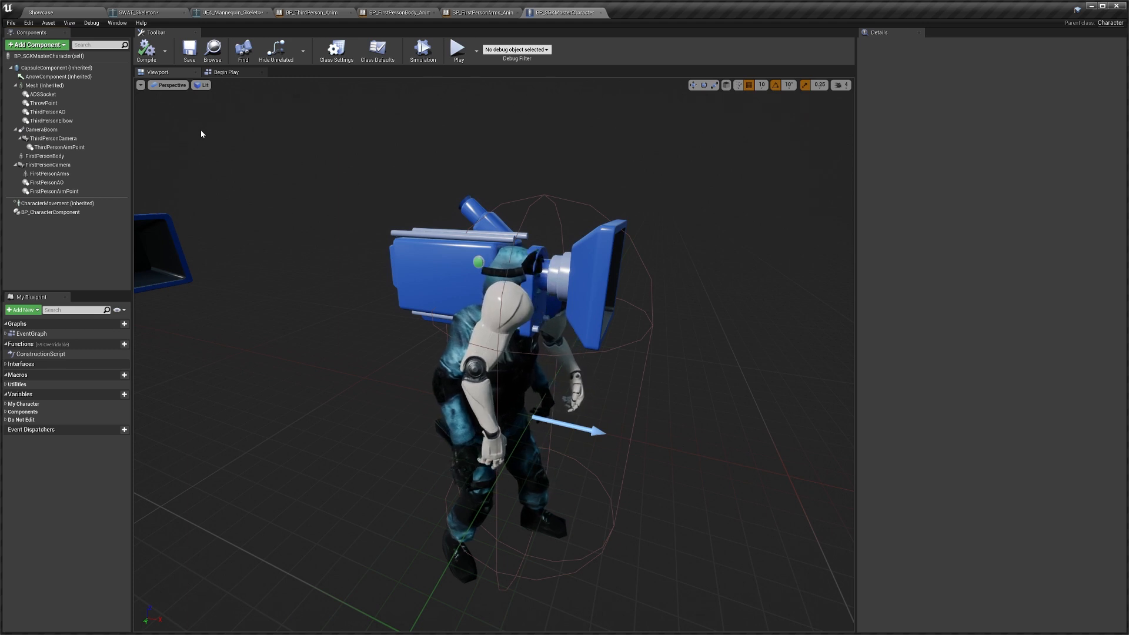
Return to the Showcase level editor and open the Mixamo_SWAT character's Mesh folder in the project content
{"action": "left_click", "coordinate": [59, 12]}
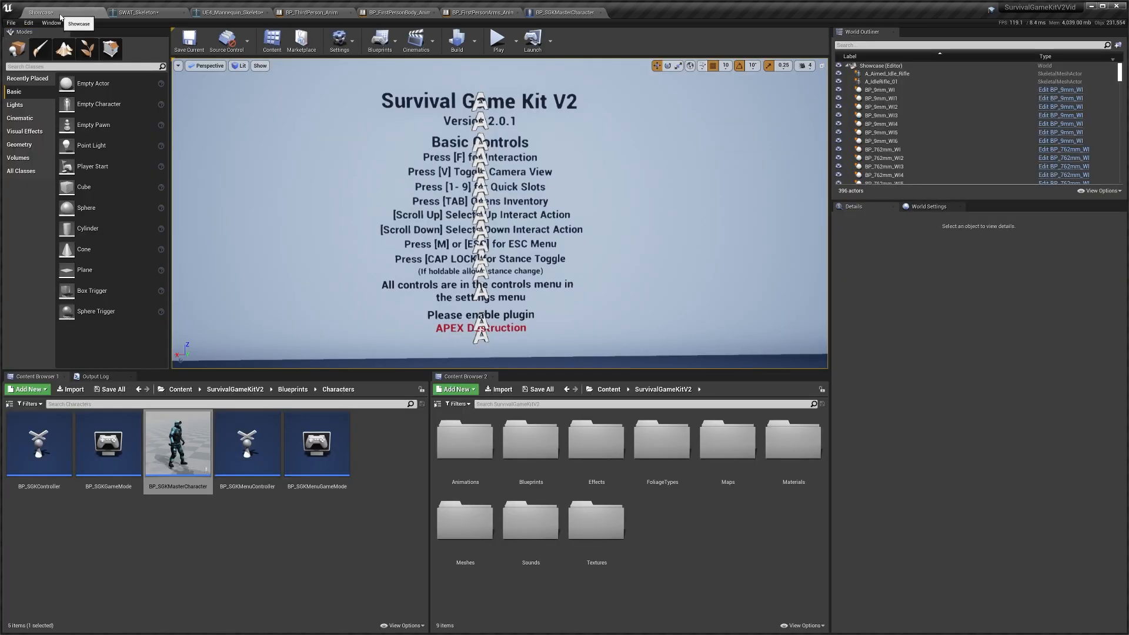
{"action": "left_click", "coordinate": [181, 389]}
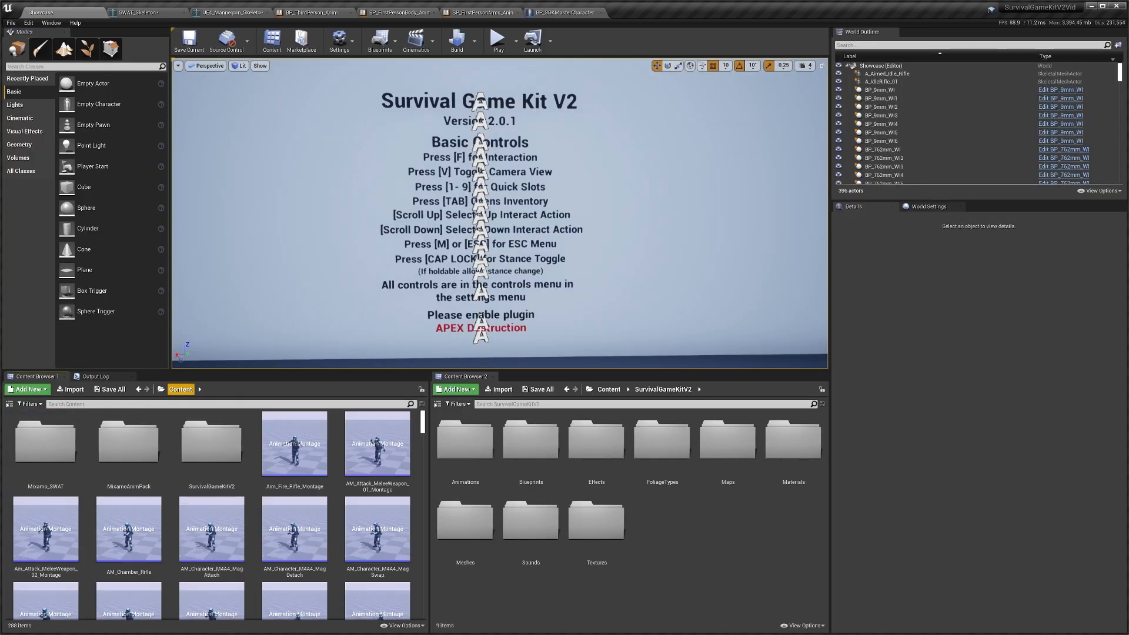
{"action": "double_click", "coordinate": [51, 434]}
{"action": "double_click", "coordinate": [170, 458]}
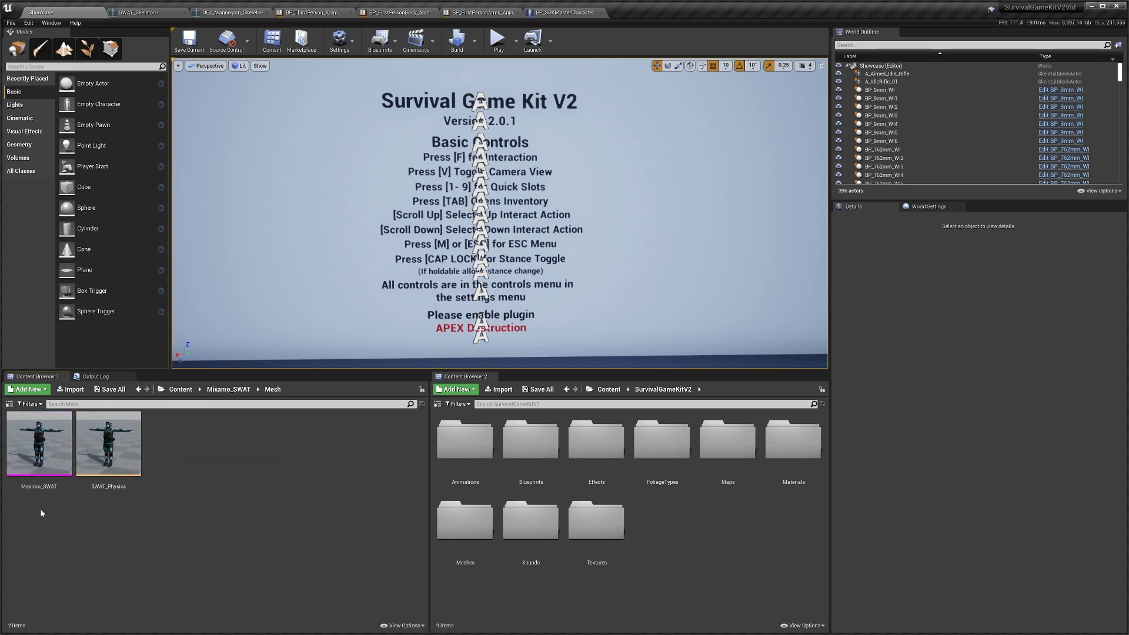
Export the Maximo_SWAT skeletal mesh as an FBX file to the Pictures folder, keeping the default FBX export options
{"action": "right_click", "coordinate": [43, 443]}
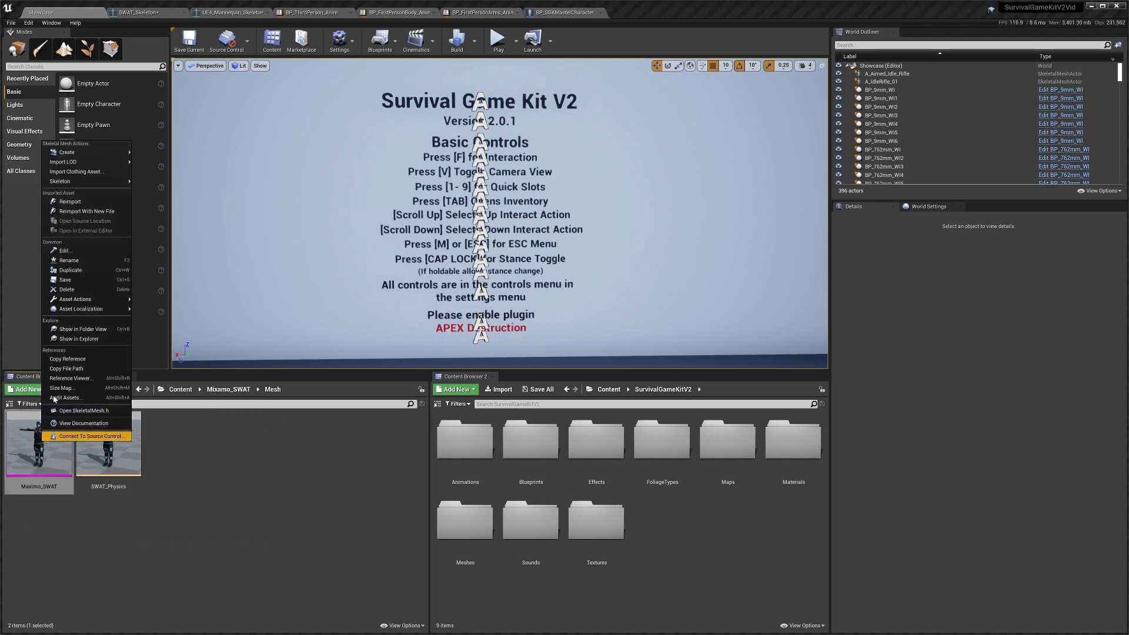
{"action": "mouse_move", "coordinate": [88, 300]}
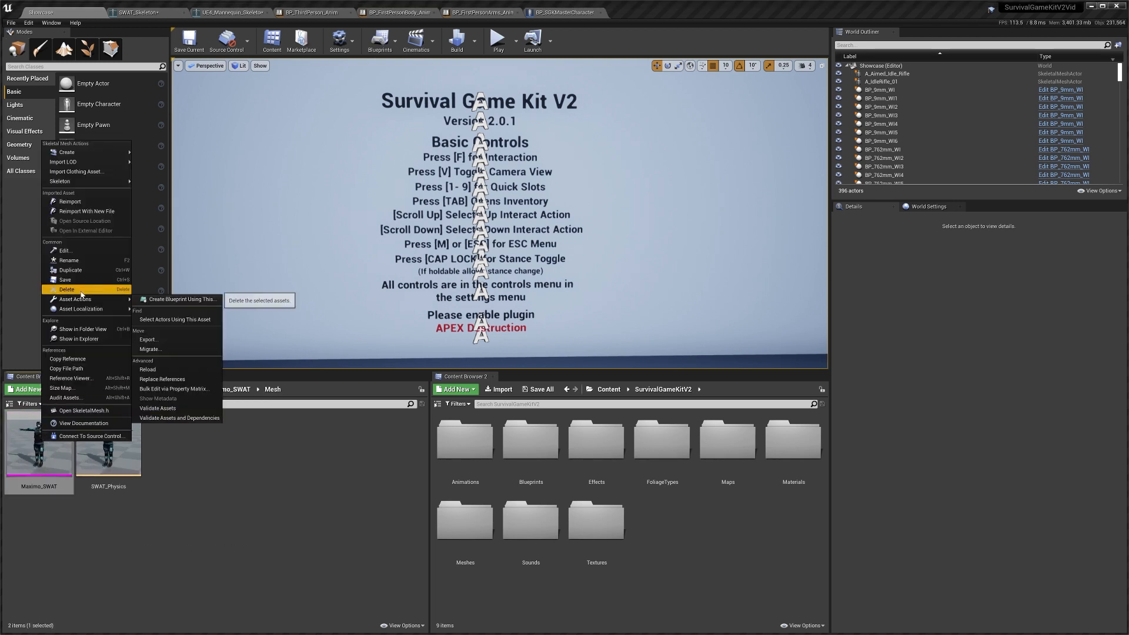
{"action": "left_click", "coordinate": [148, 339]}
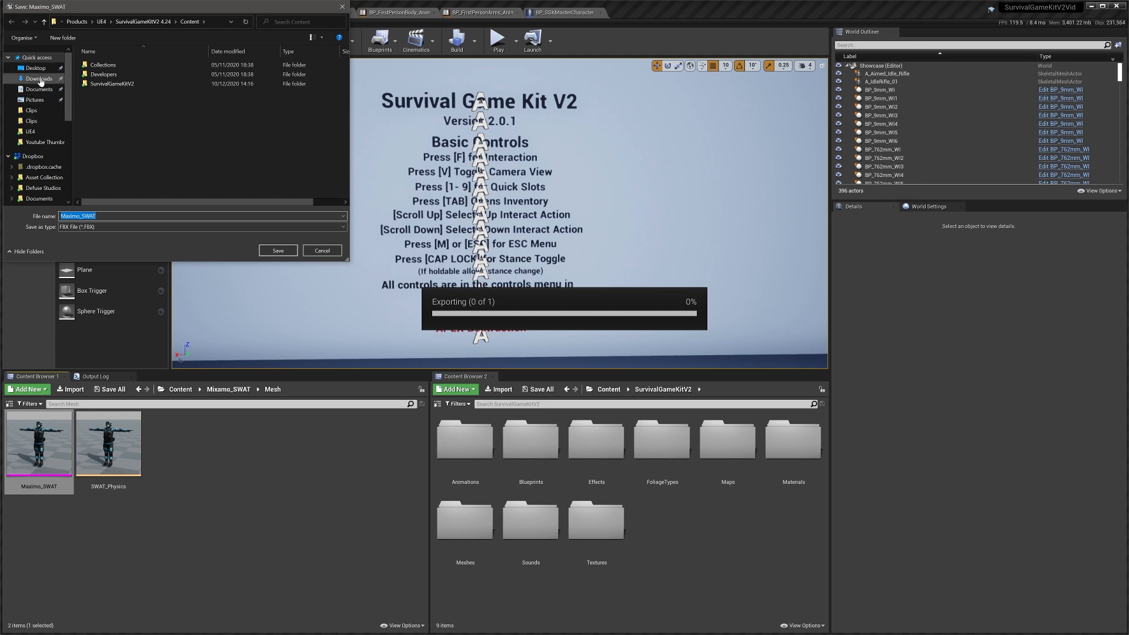
{"action": "left_click", "coordinate": [33, 100]}
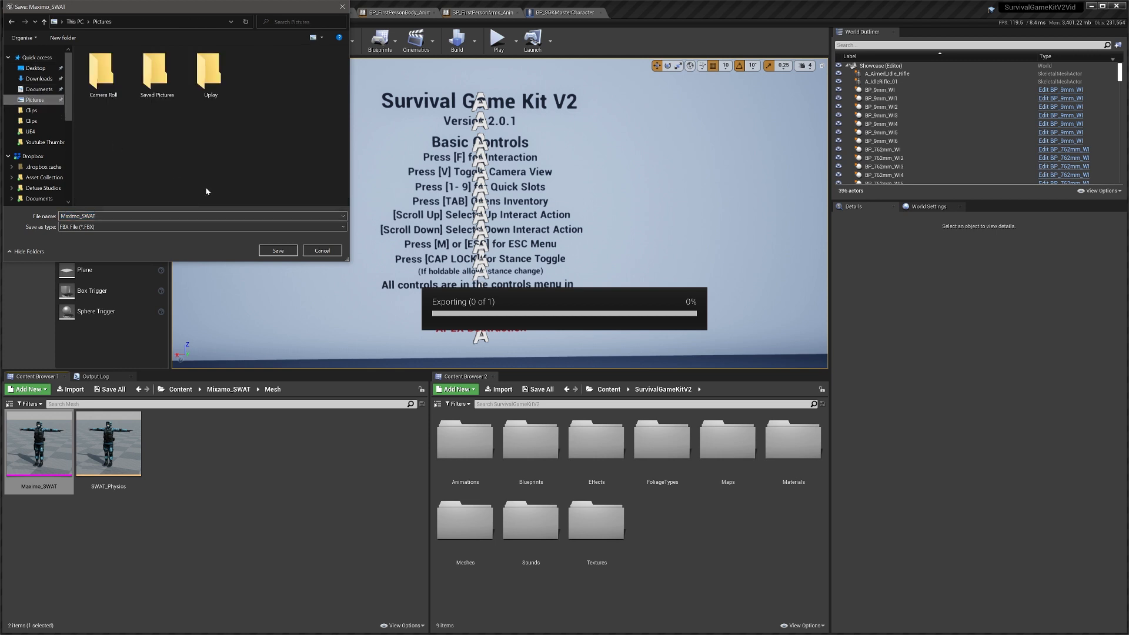
{"action": "left_click", "coordinate": [279, 251]}
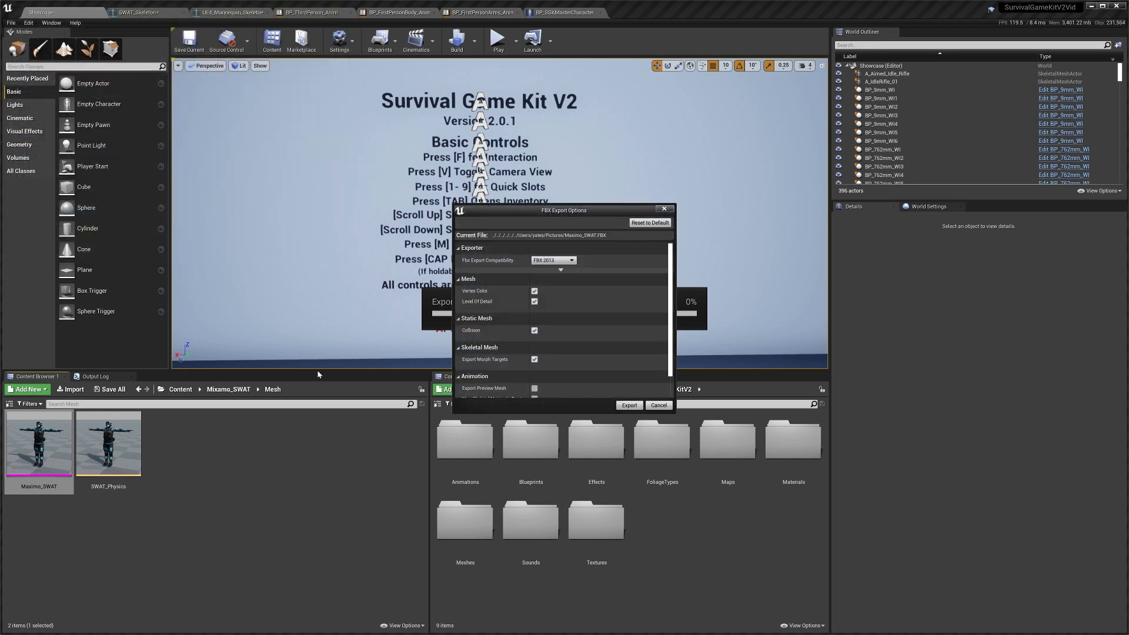
{"action": "scroll", "coordinate": [582, 389], "scroll_direction": "down", "scroll_amount": 1}
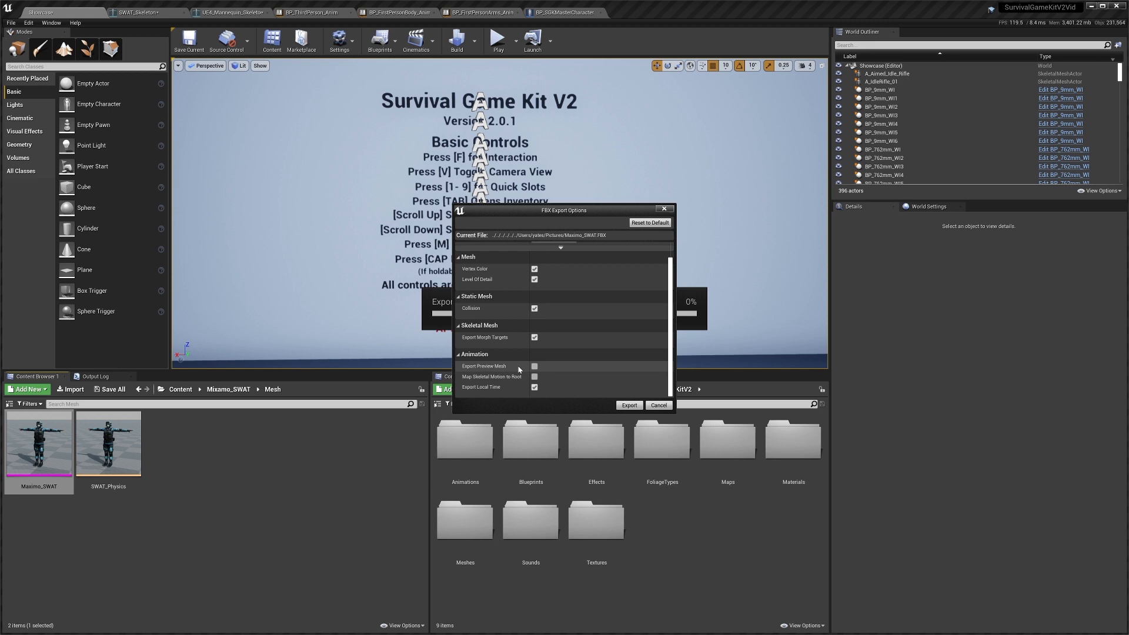
{"action": "left_click", "coordinate": [628, 405]}
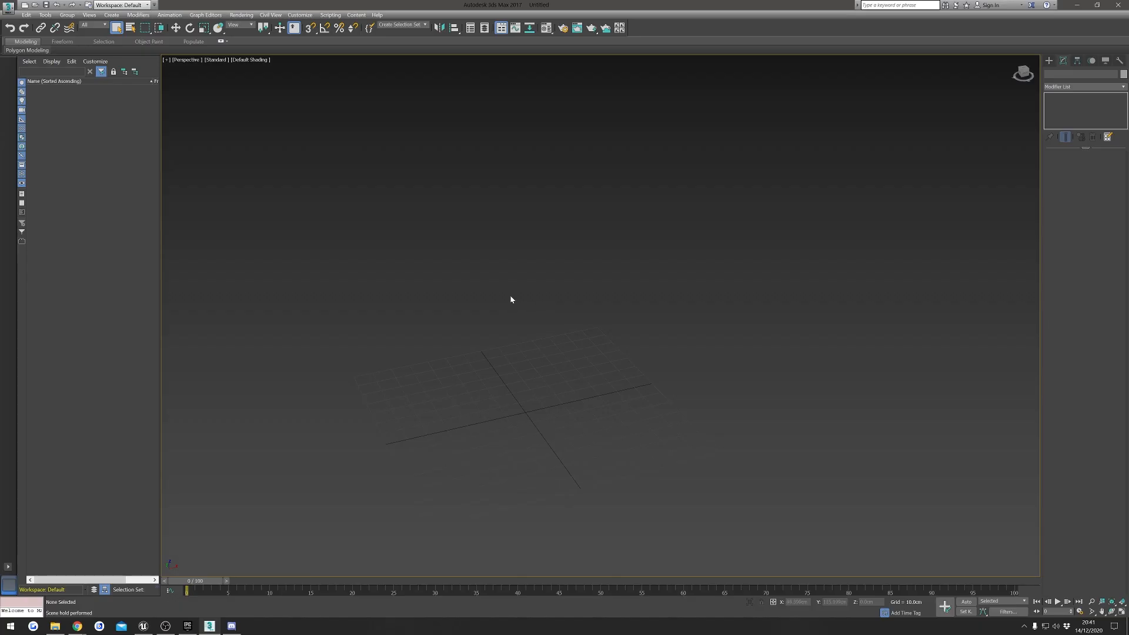
Switch to 3ds Max and import Maximo_SWAT.FBX from the Pictures folder with the Autodesk Media & Entertainment preset
{"action": "left_click", "coordinate": [8, 8]}
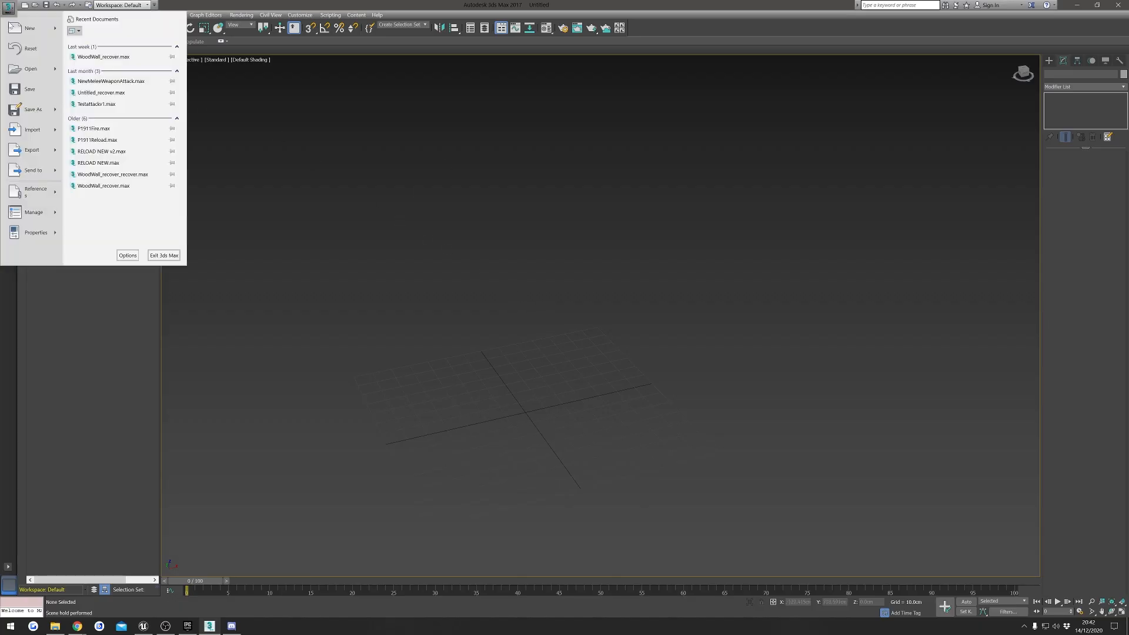
{"action": "mouse_move", "coordinate": [18, 138]}
{"action": "left_click", "coordinate": [114, 54]}
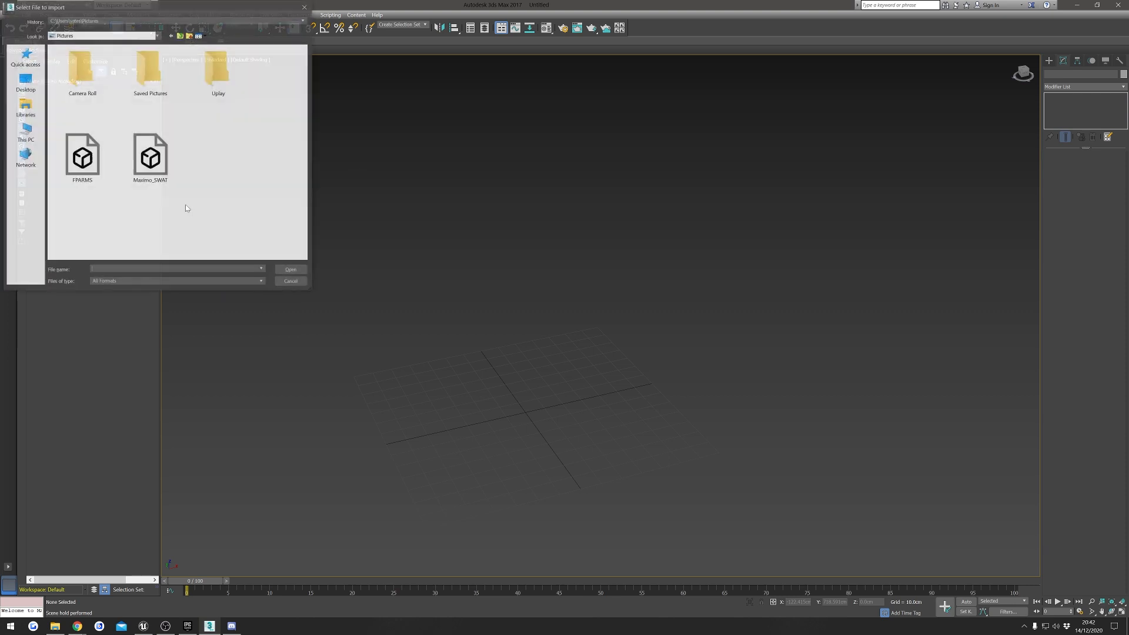
{"action": "left_click", "coordinate": [161, 163]}
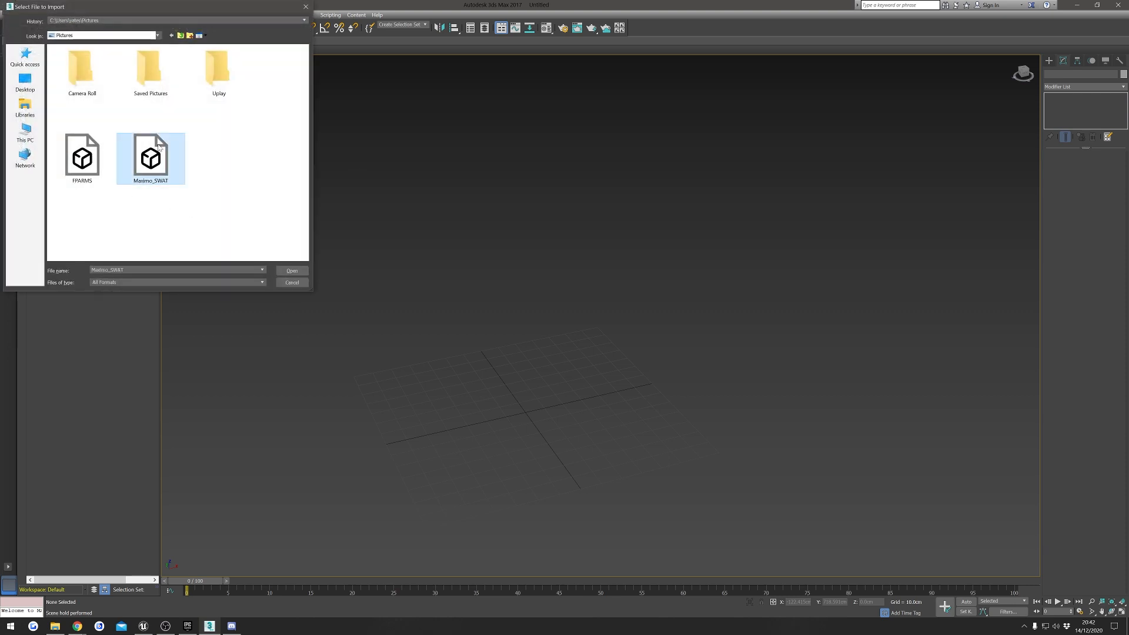
{"action": "left_click", "coordinate": [292, 270]}
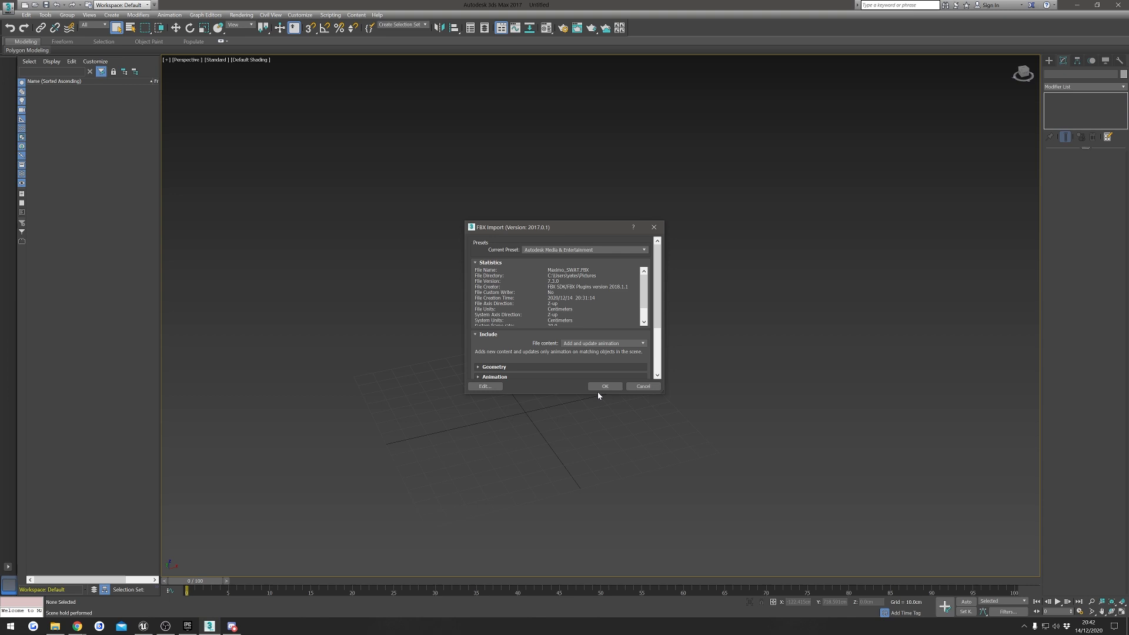
{"action": "left_click", "coordinate": [598, 388]}
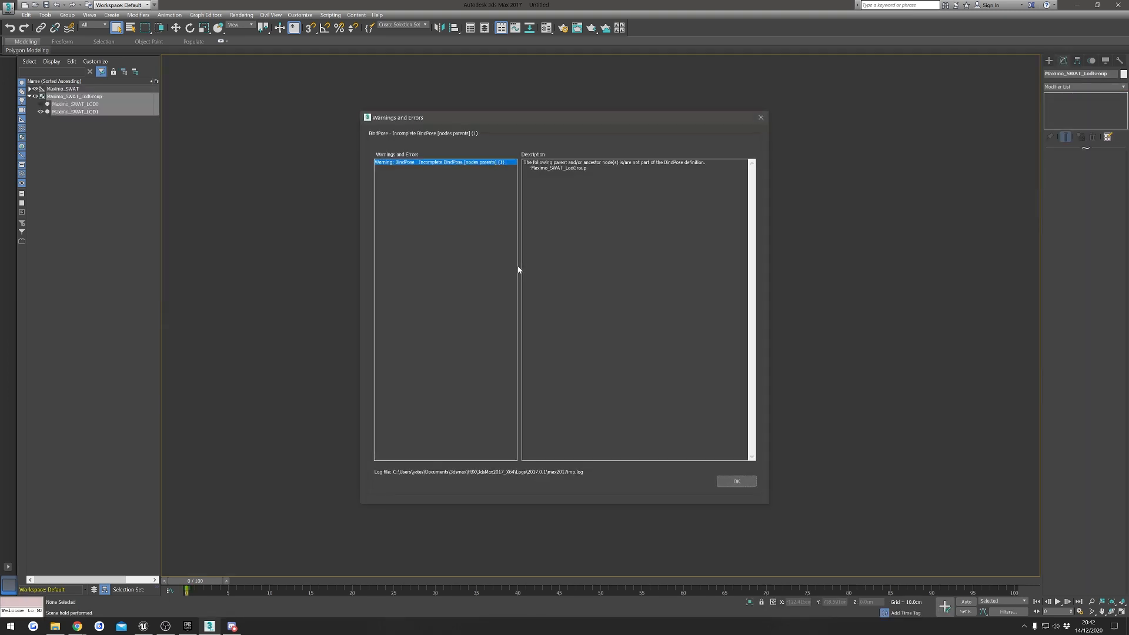
{"action": "left_click", "coordinate": [737, 481]}
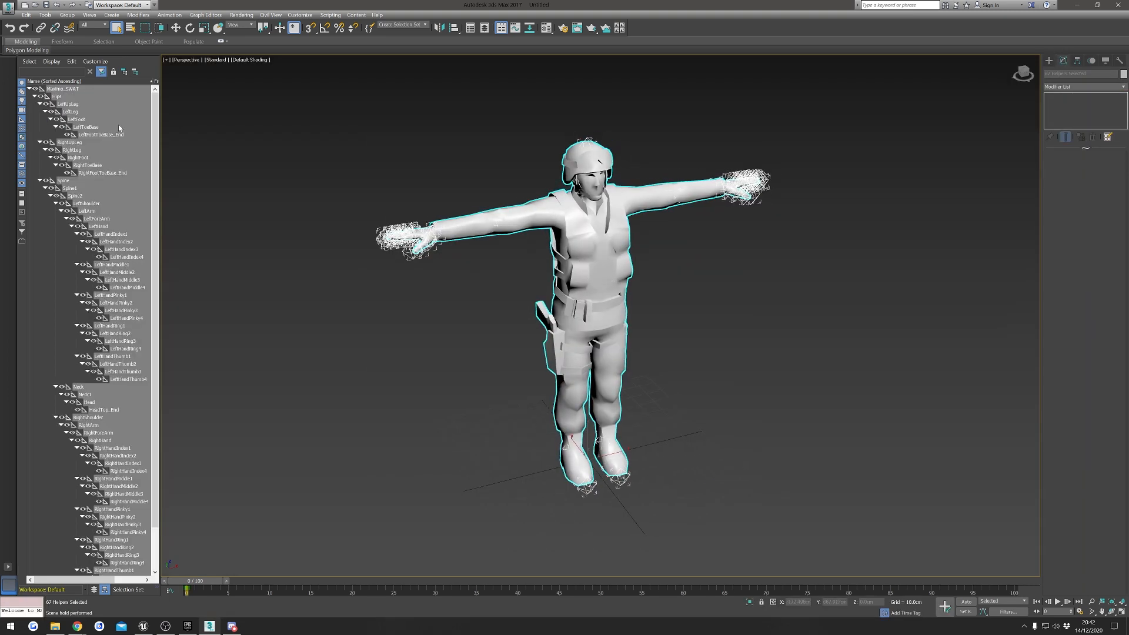
Collapse the bone hierarchy and delete the Maximo_SWAT root dummy above the Hips bone
{"action": "left_click", "coordinate": [49, 126]}
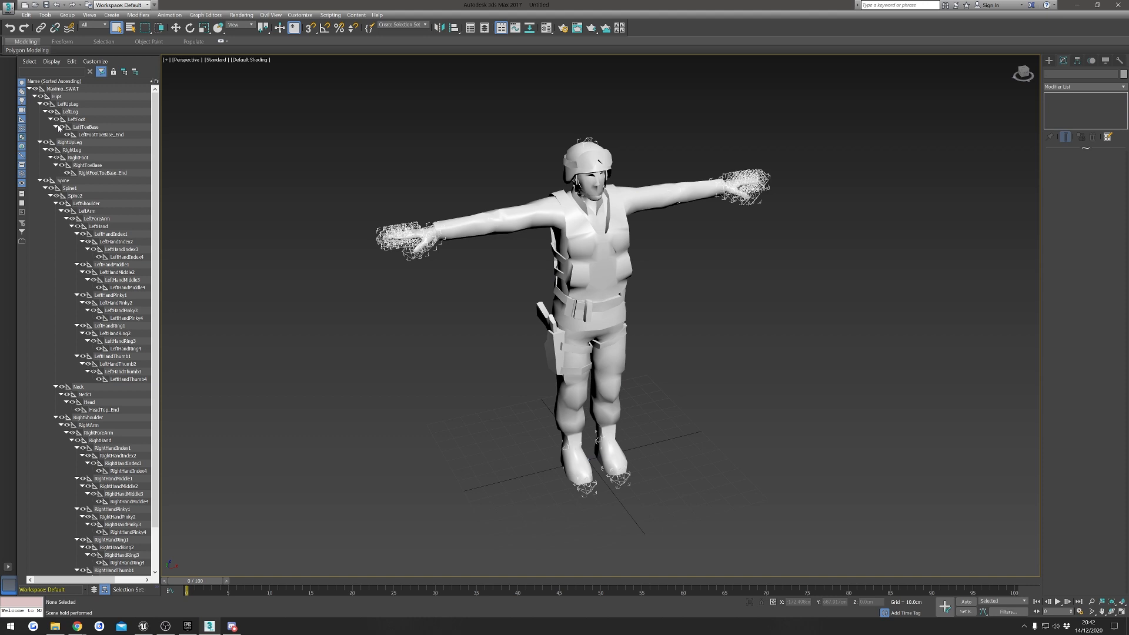
{"action": "left_click", "coordinate": [30, 89]}
{"action": "left_click", "coordinate": [62, 88]}
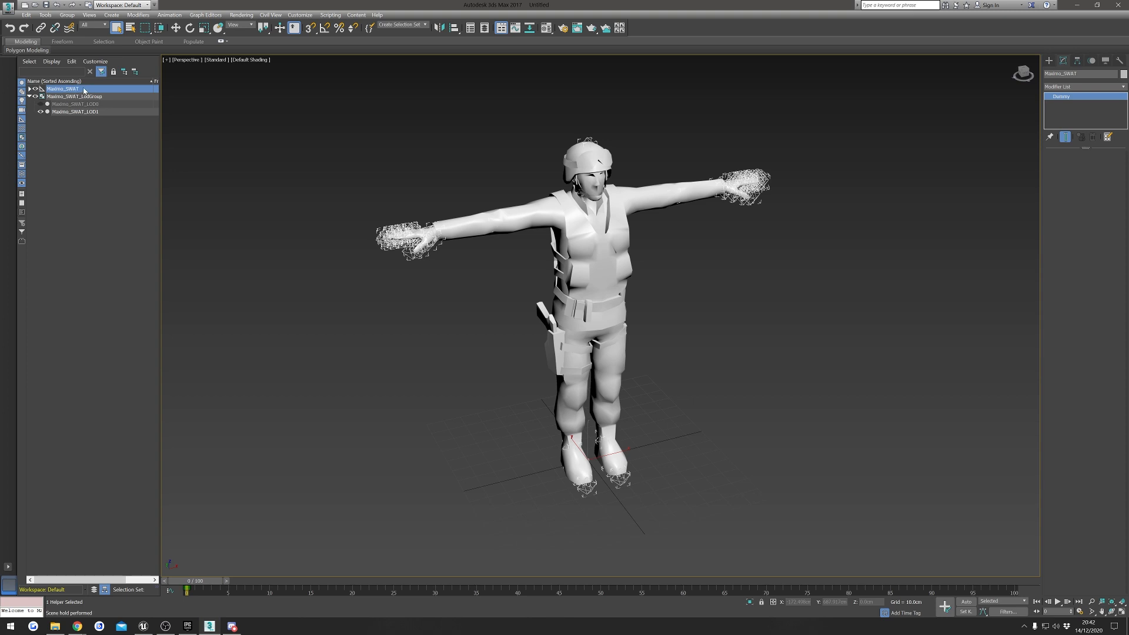
{"action": "key", "text": "Delete"}
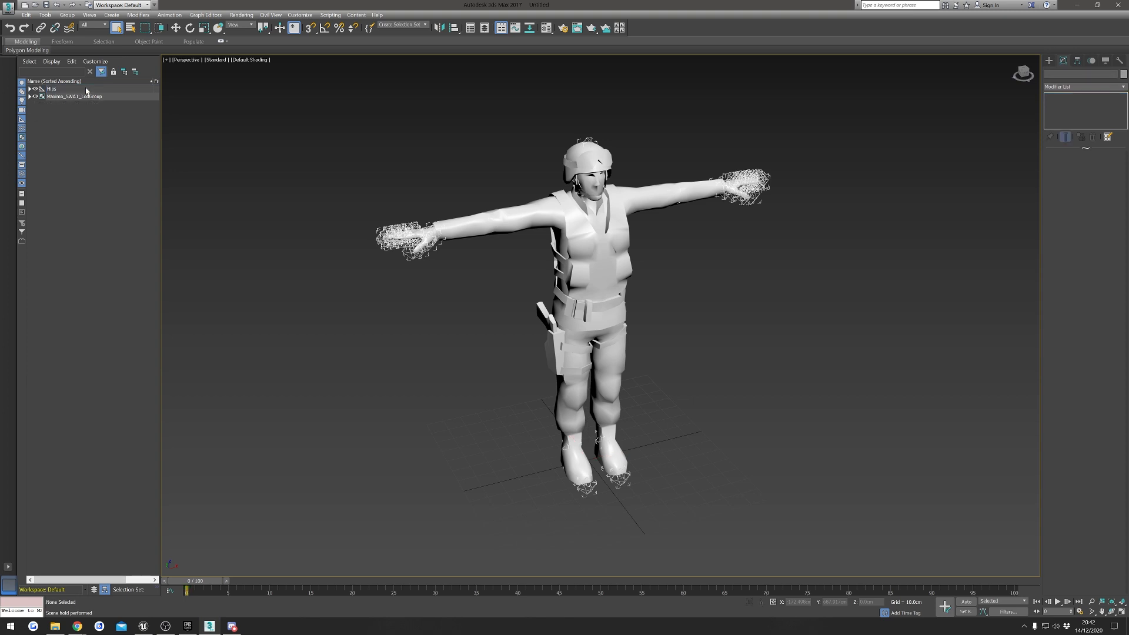
Use the Level of Detail utility to remove both LOD meshes from the Maximo_SWAT_LodGroup set
{"action": "left_click", "coordinate": [52, 89]}
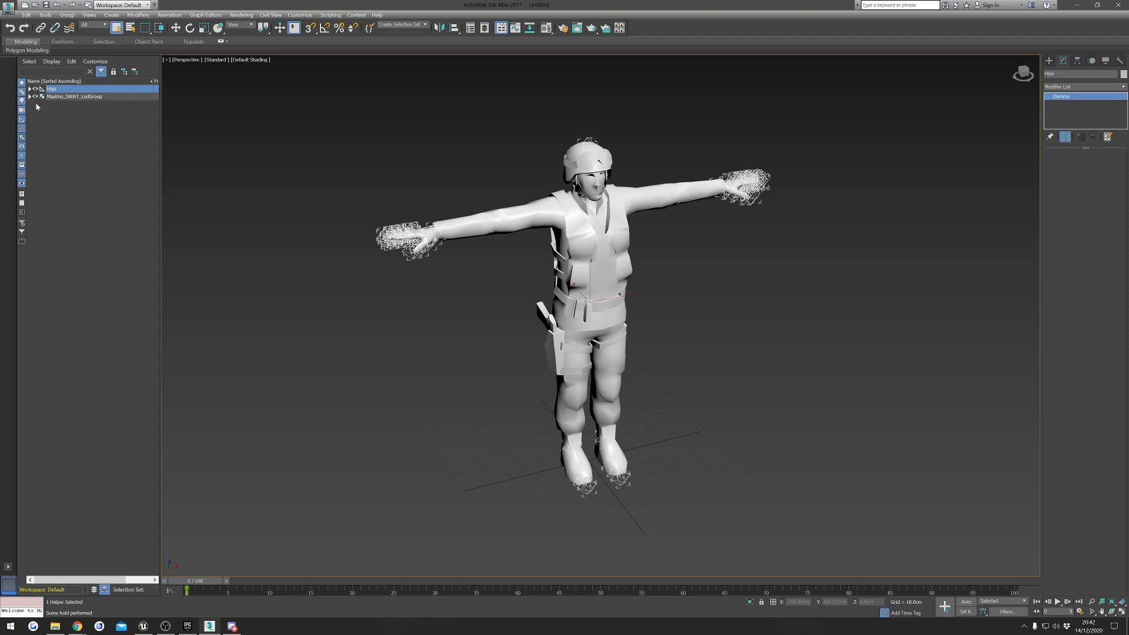
{"action": "left_click", "coordinate": [36, 110]}
{"action": "left_click", "coordinate": [30, 96]}
{"action": "left_click", "coordinate": [82, 97]}
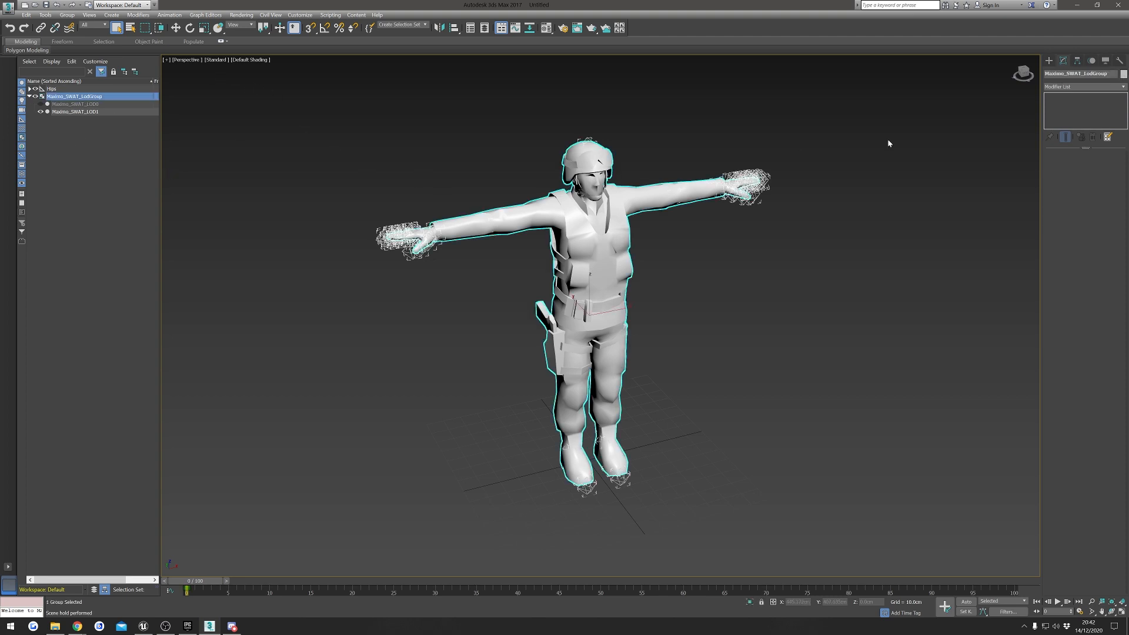
{"action": "left_click", "coordinate": [1119, 61]}
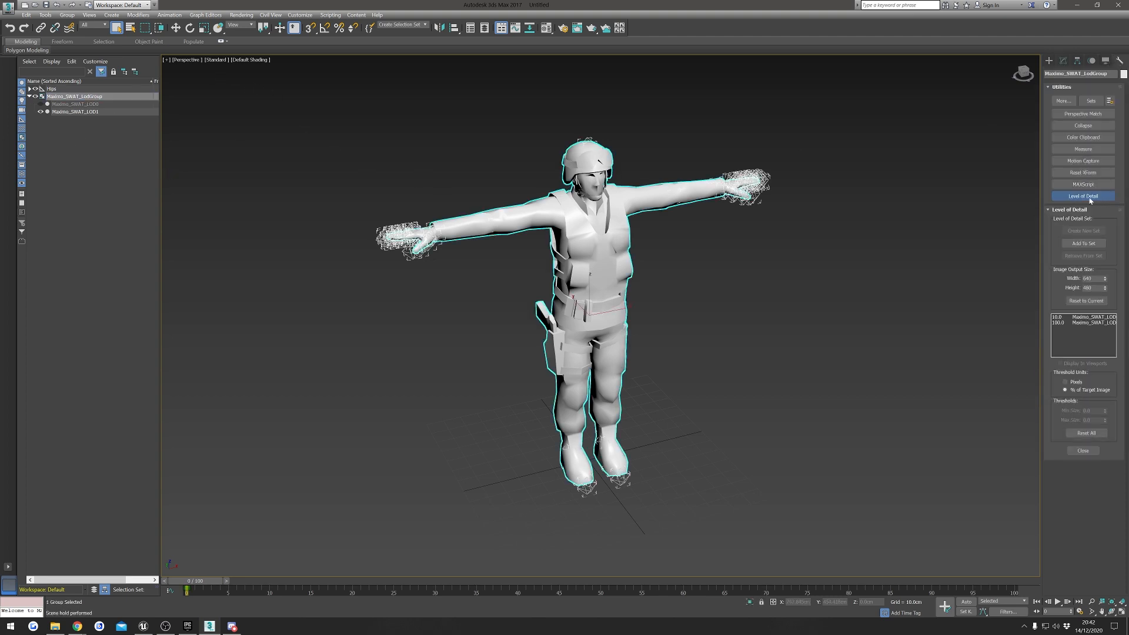
{"action": "left_click", "coordinate": [1082, 322]}
{"action": "left_click", "coordinate": [1084, 256]}
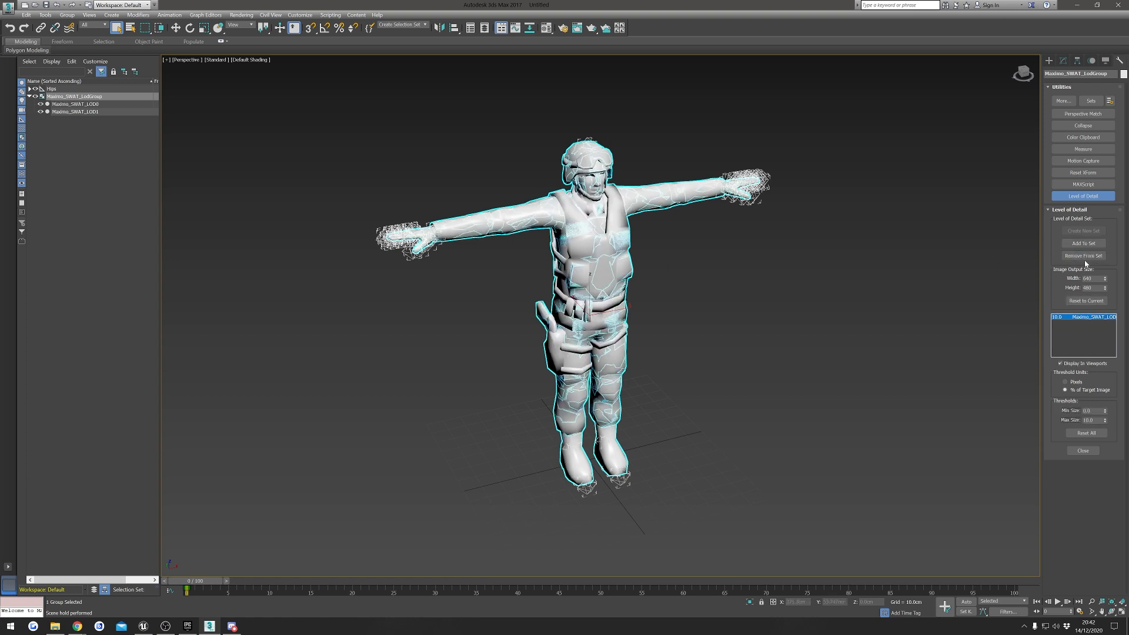
{"action": "left_click", "coordinate": [1075, 197]}
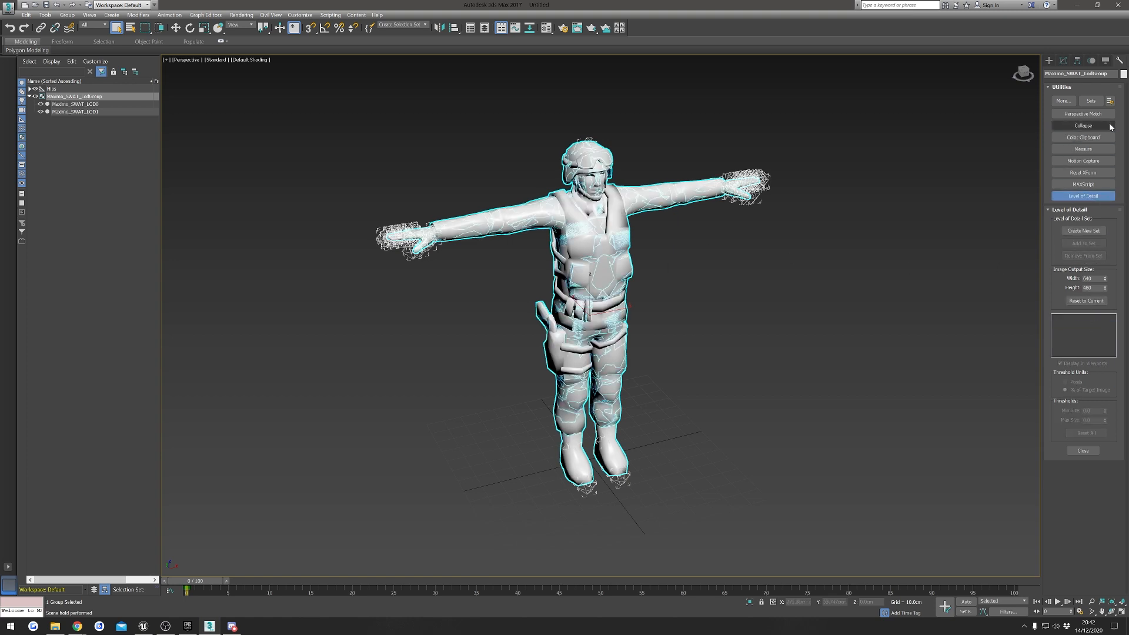
{"action": "left_click", "coordinate": [1110, 101]}
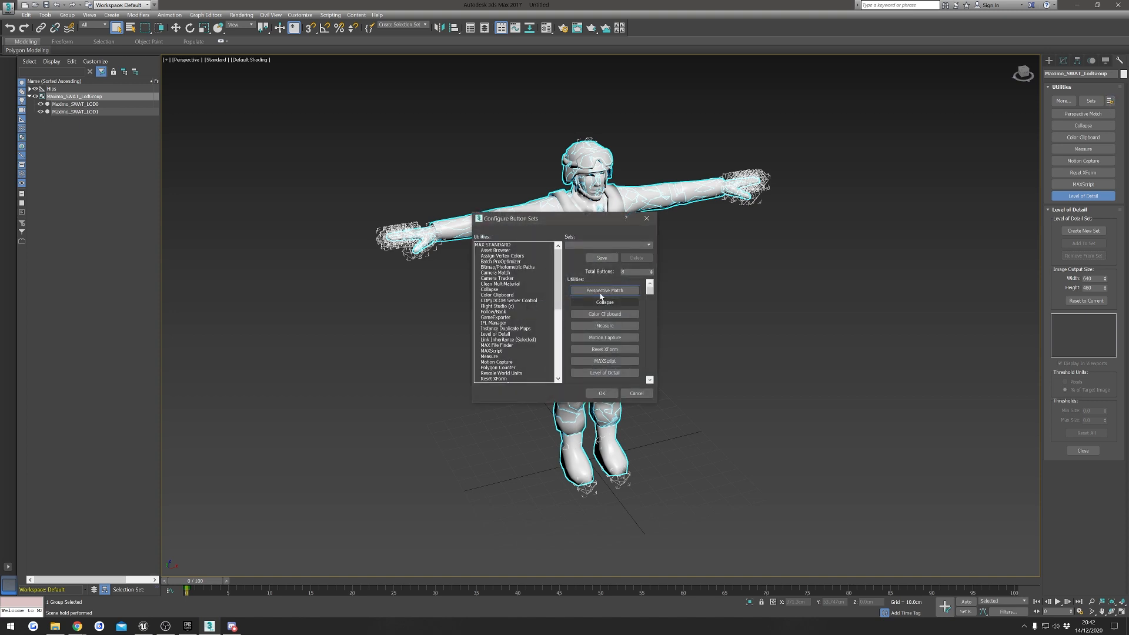
{"action": "left_click", "coordinate": [601, 393]}
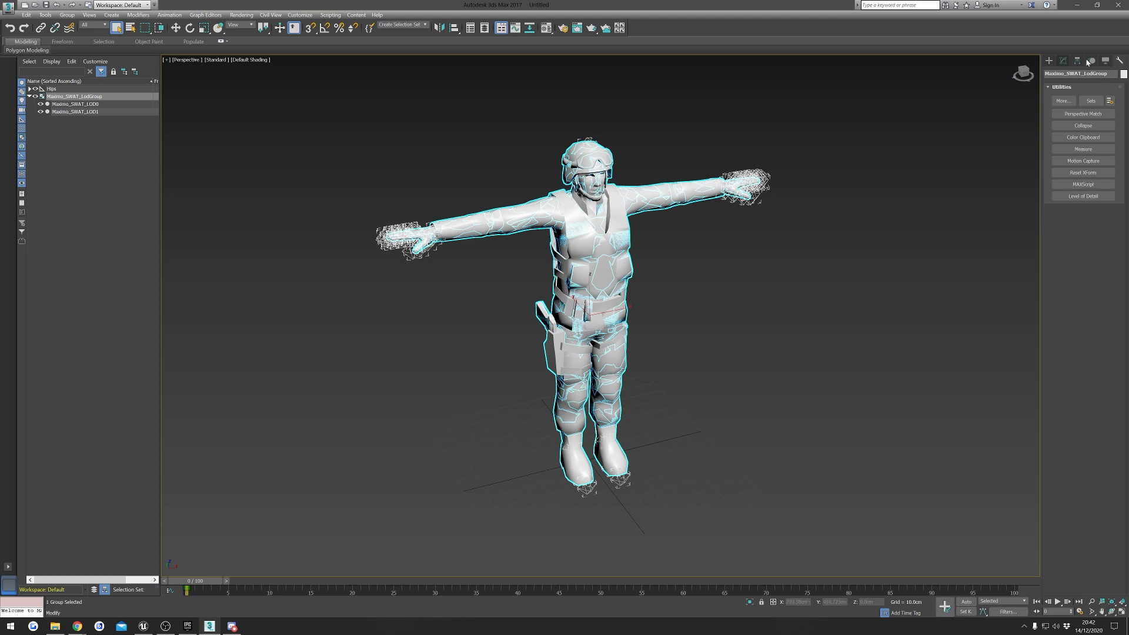
Ungroup Maximo_SWAT_LodGroup and delete the lower-detail Maximo_SWAT_LOD1 mesh
{"action": "middle_click_drag", "start_coordinate": [545, 215], "coordinate": [500, 229]}
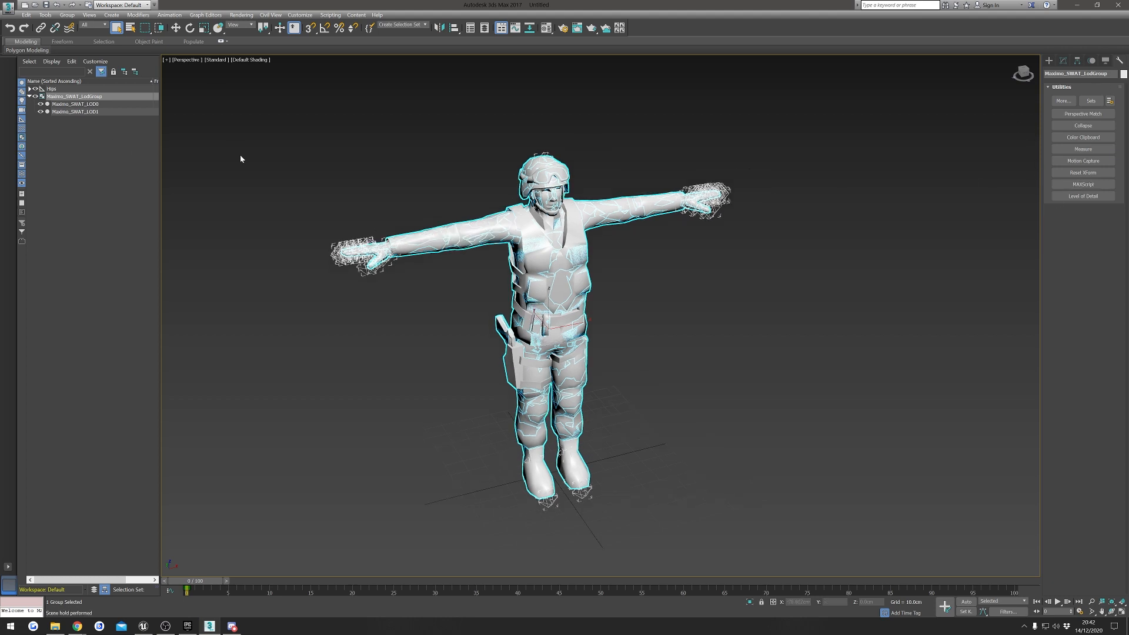
{"action": "middle_click_drag", "start_coordinate": [240, 159], "coordinate": [224, 164]}
{"action": "left_click", "coordinate": [67, 15]}
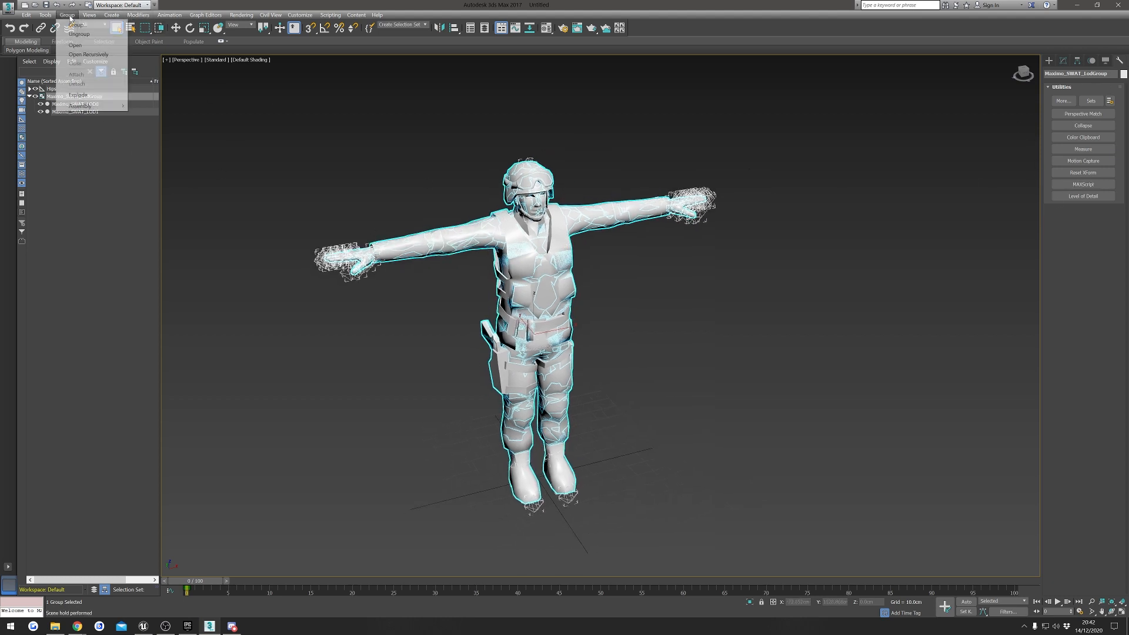
{"action": "left_click", "coordinate": [79, 34]}
{"action": "left_click", "coordinate": [75, 110]}
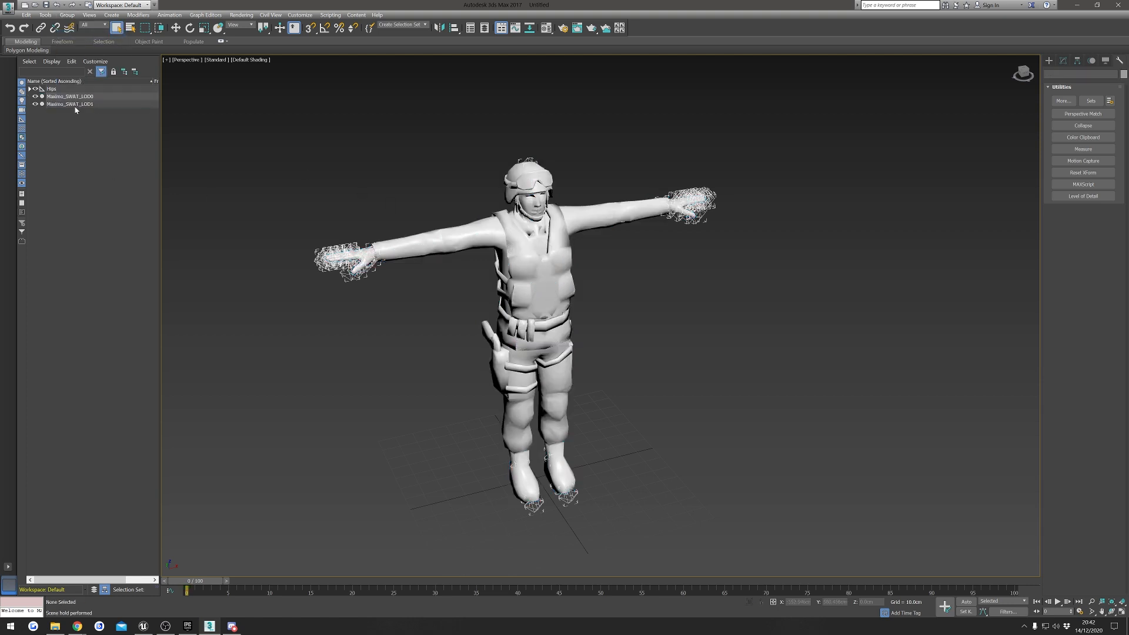
{"action": "left_click", "coordinate": [90, 107]}
{"action": "key", "text": "Delete"}
Access the Editable Mesh level beneath the Skin modifier of Maximo_SWAT_LOD0, holding the scene before continuing
{"action": "middle_click_drag", "start_coordinate": [524, 287], "coordinate": [586, 289]}
{"action": "scroll", "coordinate": [527, 280], "scroll_direction": "up", "scroll_amount": 3}
{"action": "scroll", "coordinate": [567, 304], "scroll_direction": "down", "scroll_amount": 2}
{"action": "scroll", "coordinate": [568, 304], "scroll_direction": "up", "scroll_amount": 1}
{"action": "scroll", "coordinate": [586, 288], "scroll_direction": "down", "scroll_amount": 1}
{"action": "left_click", "coordinate": [1063, 62]}
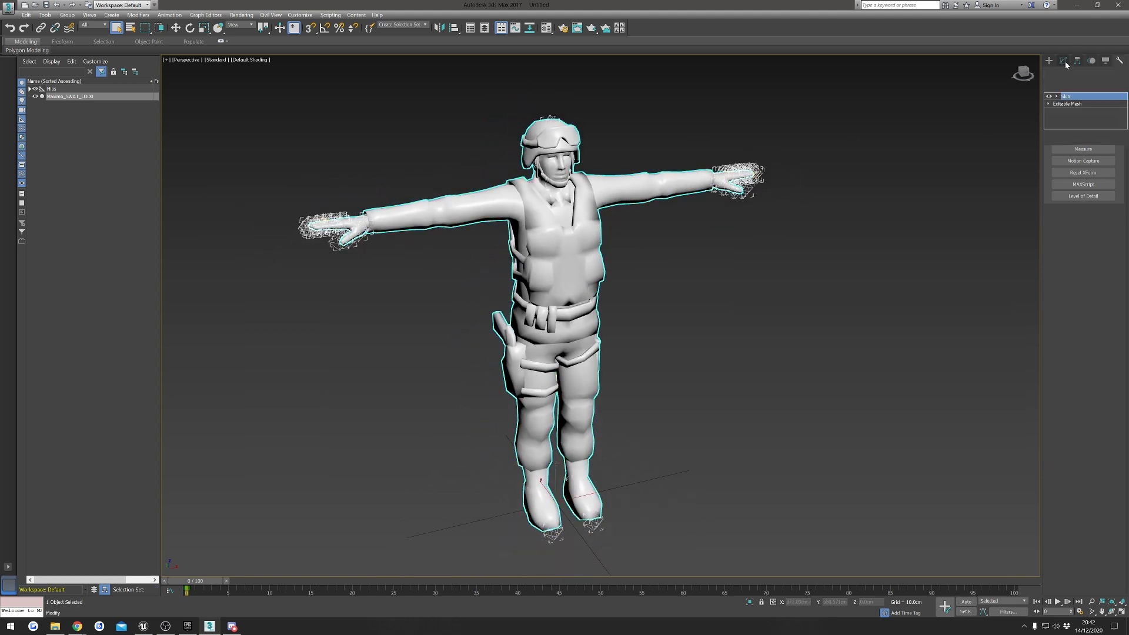
{"action": "left_click", "coordinate": [1079, 104]}
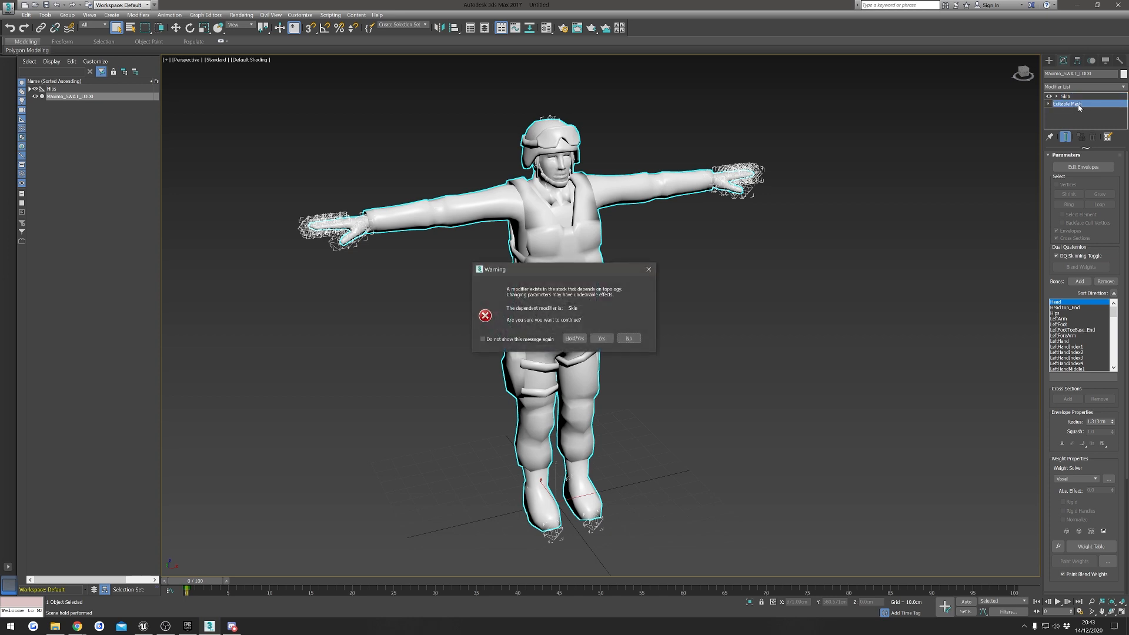
{"action": "left_click", "coordinate": [574, 339]}
Delete the torso, belt gear, leg and boot elements from the SWAT mesh at element level
{"action": "middle_click_drag", "start_coordinate": [635, 305], "coordinate": [606, 262], "text": "alt"}
{"action": "key", "text": "5"}
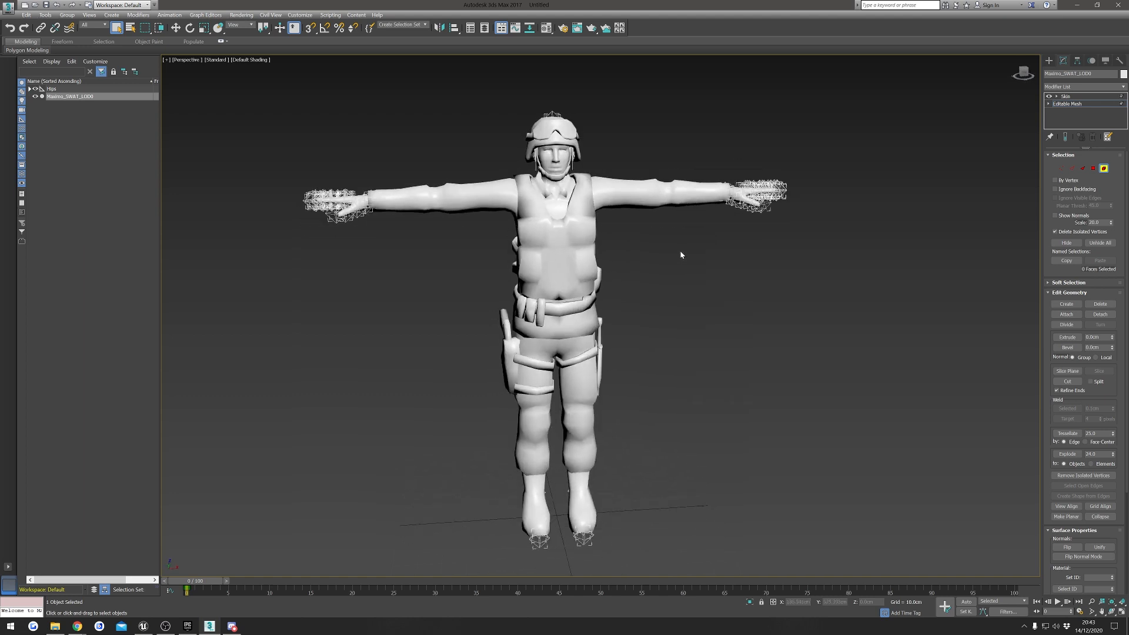
{"action": "left_click_drag", "start_coordinate": [420, 563], "coordinate": [420, 564]}
{"action": "key", "text": "Delete"}
Delete the head, helmet and neck elements, keeping only the two arms of the mesh
{"action": "scroll", "coordinate": [561, 187], "scroll_direction": "up", "scroll_amount": 3}
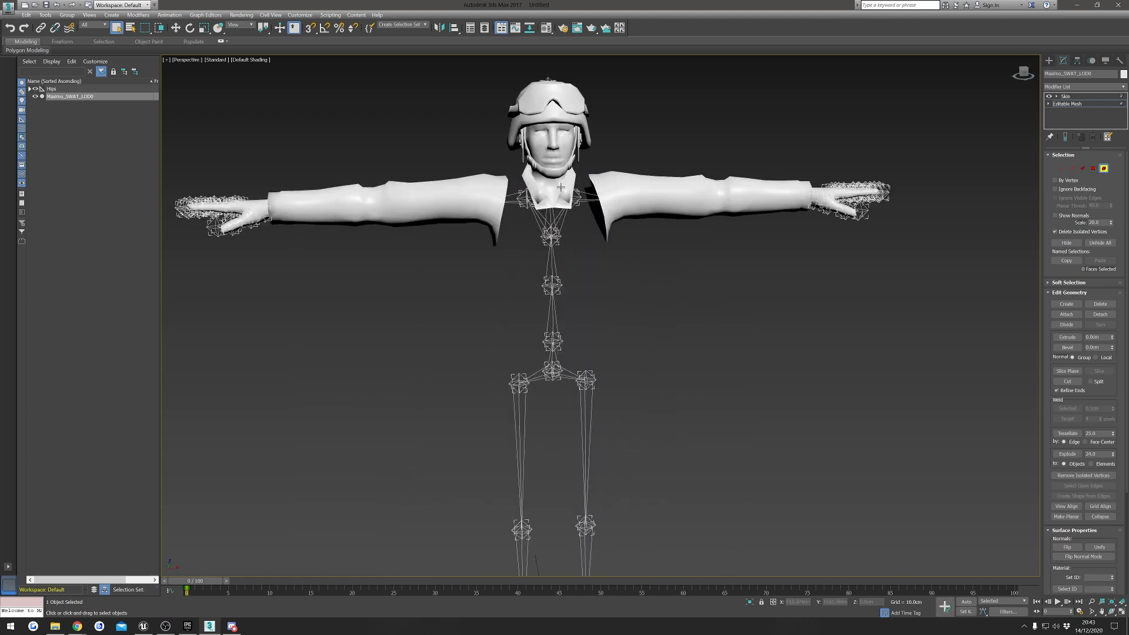
{"action": "middle_click_drag", "start_coordinate": [578, 94], "coordinate": [591, 89], "text": "alt"}
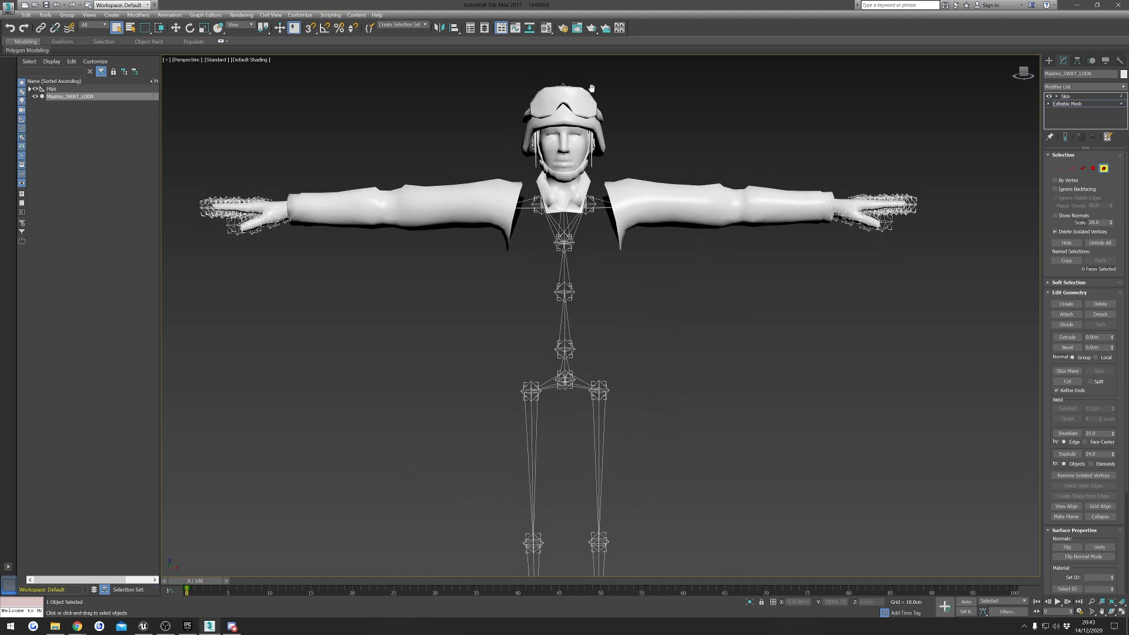
{"action": "left_click_drag", "start_coordinate": [535, 225], "coordinate": [534, 224]}
{"action": "key", "text": "Delete"}
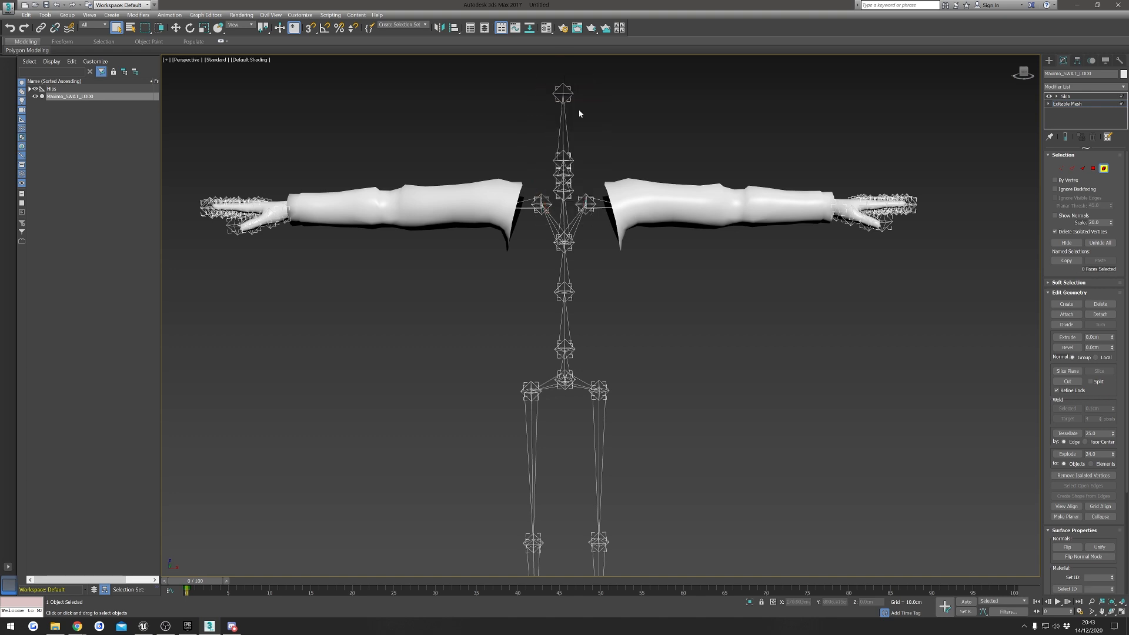
Leave element editing and select the arms mesh together with the entire Hips bone hierarchy
{"action": "left_click_drag", "start_coordinate": [532, 330], "coordinate": [532, 338]}
{"action": "middle_click_drag", "start_coordinate": [554, 405], "coordinate": [578, 258]}
{"action": "scroll", "coordinate": [577, 258], "scroll_direction": "down", "scroll_amount": 3}
{"action": "left_click_drag", "start_coordinate": [673, 202], "coordinate": [461, 503]}
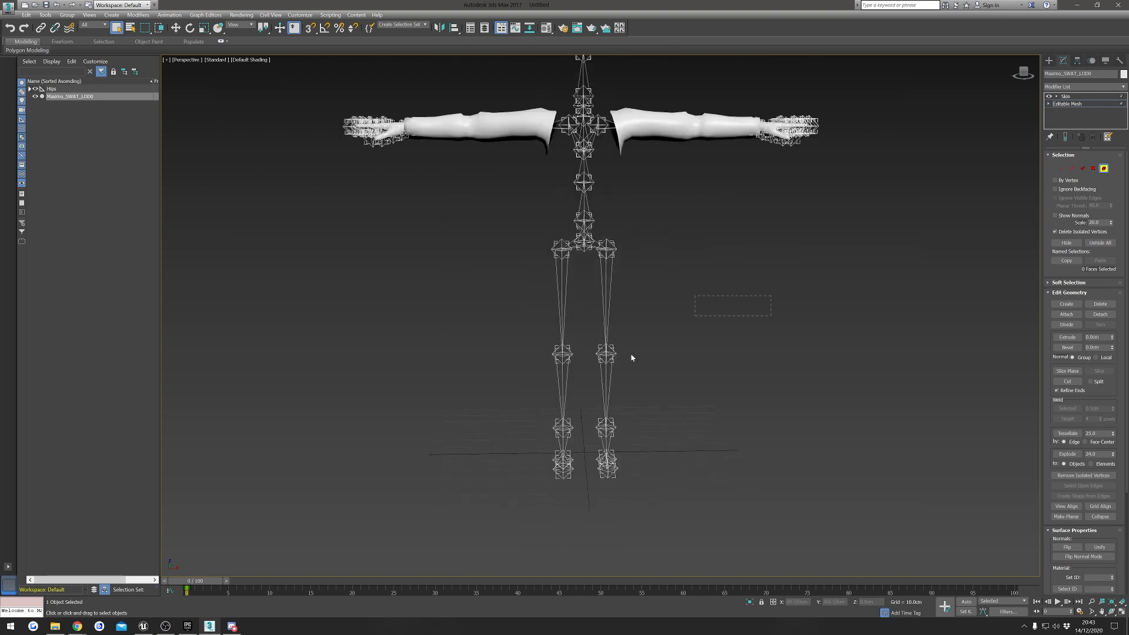
{"action": "middle_click_drag", "start_coordinate": [670, 251], "coordinate": [605, 409]}
{"action": "middle_click_drag", "start_coordinate": [499, 267], "coordinate": [570, 277], "text": "alt"}
{"action": "left_click", "coordinate": [1049, 61]}
{"action": "middle_click_drag", "start_coordinate": [500, 356], "coordinate": [559, 319]}
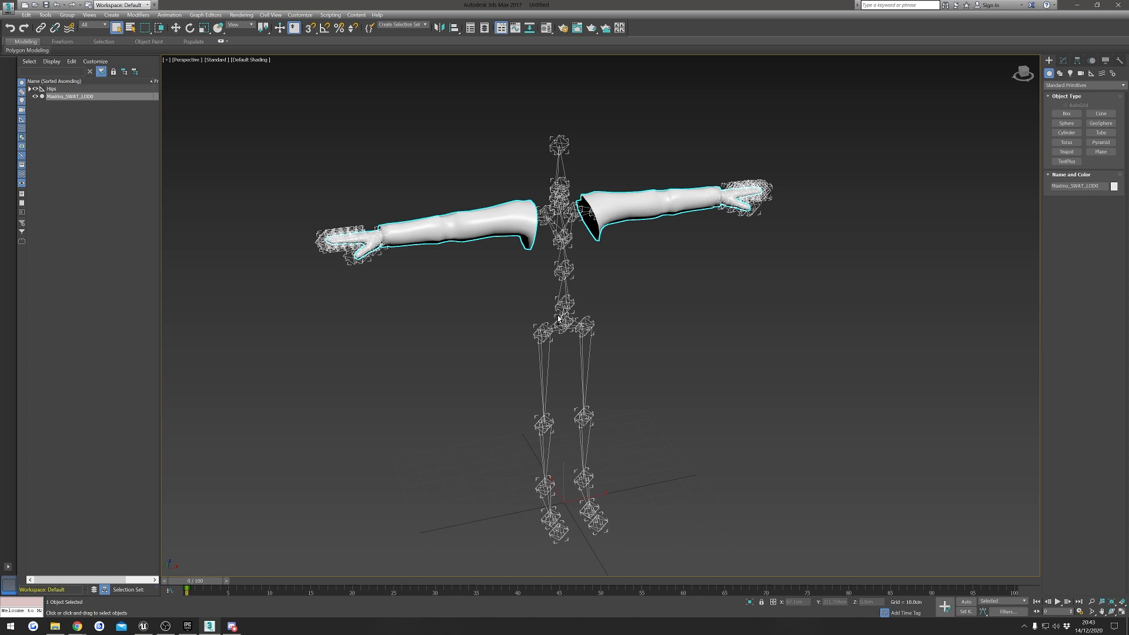
{"action": "double_click", "coordinate": [560, 318]}
{"action": "middle_click_drag", "start_coordinate": [687, 297], "coordinate": [665, 307]}
{"action": "scroll", "coordinate": [665, 308], "scroll_direction": "down", "scroll_amount": 3}
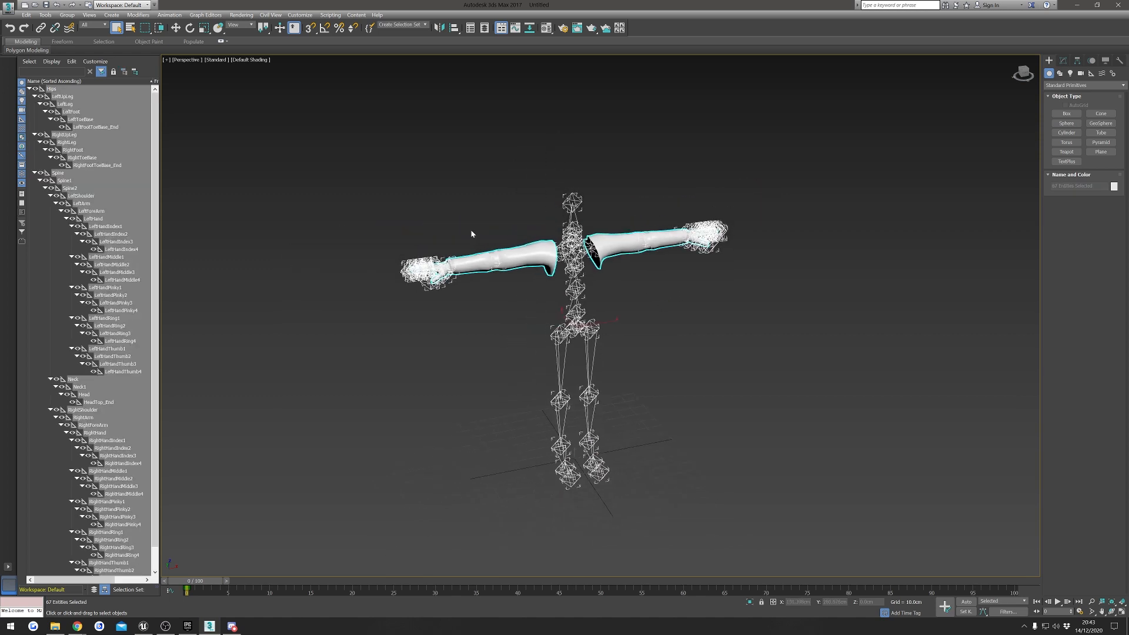
Export the selected arms and skeleton as FBX over the existing FPARMS file in Pictures, using the Autodesk Media & Entertainment preset
{"action": "left_click", "coordinate": [8, 8]}
{"action": "mouse_move", "coordinate": [32, 151]}
{"action": "left_click", "coordinate": [112, 78]}
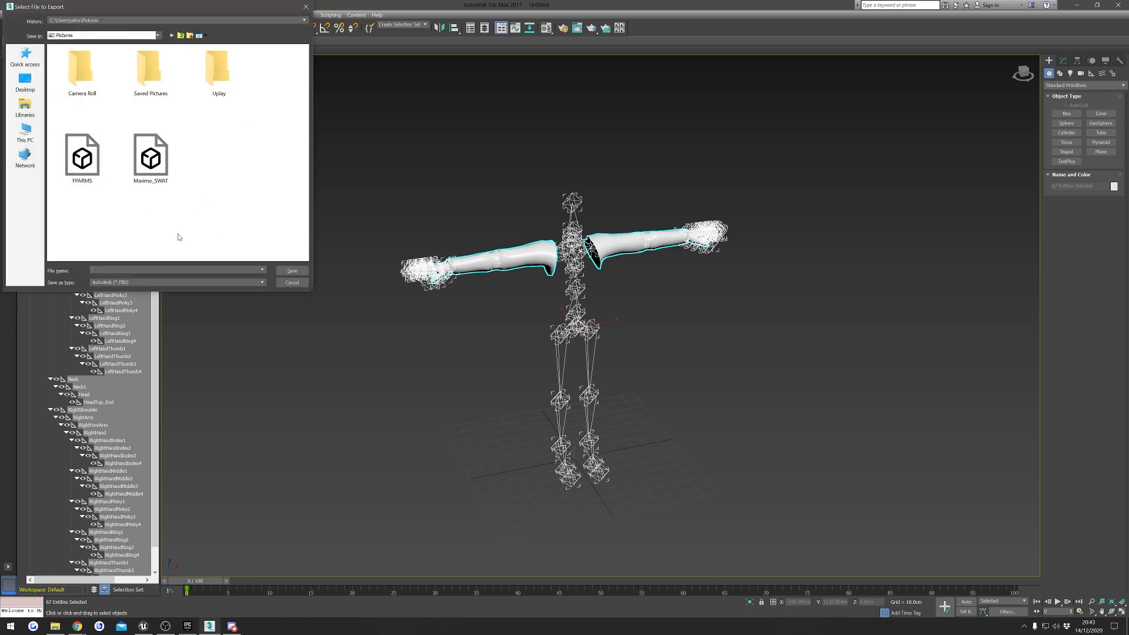
{"action": "left_click", "coordinate": [94, 171]}
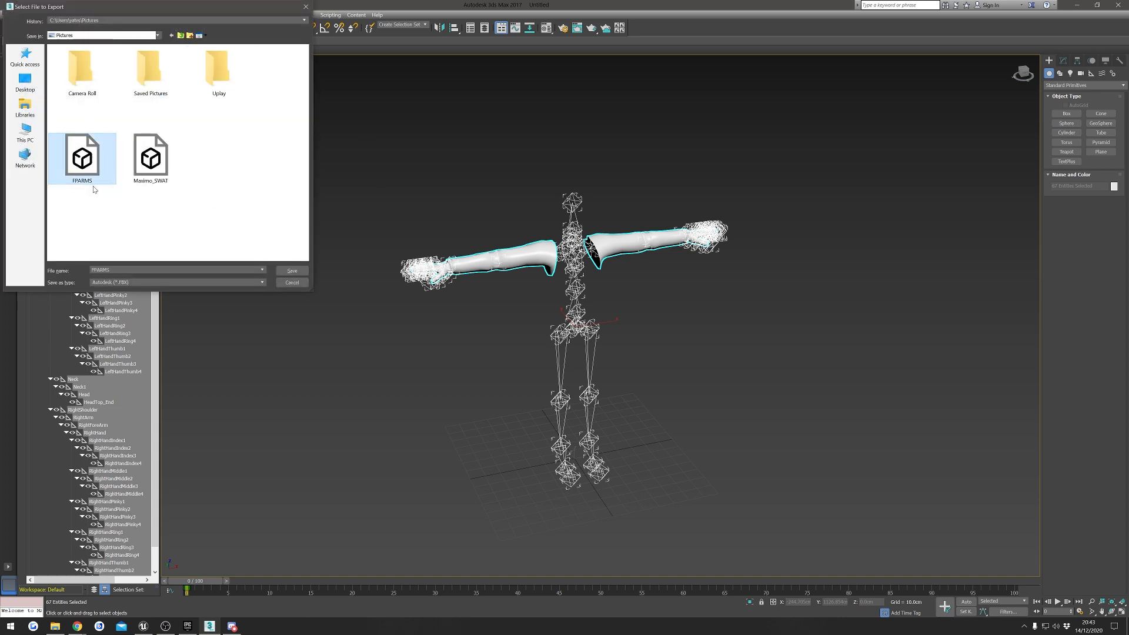
{"action": "left_click", "coordinate": [165, 213]}
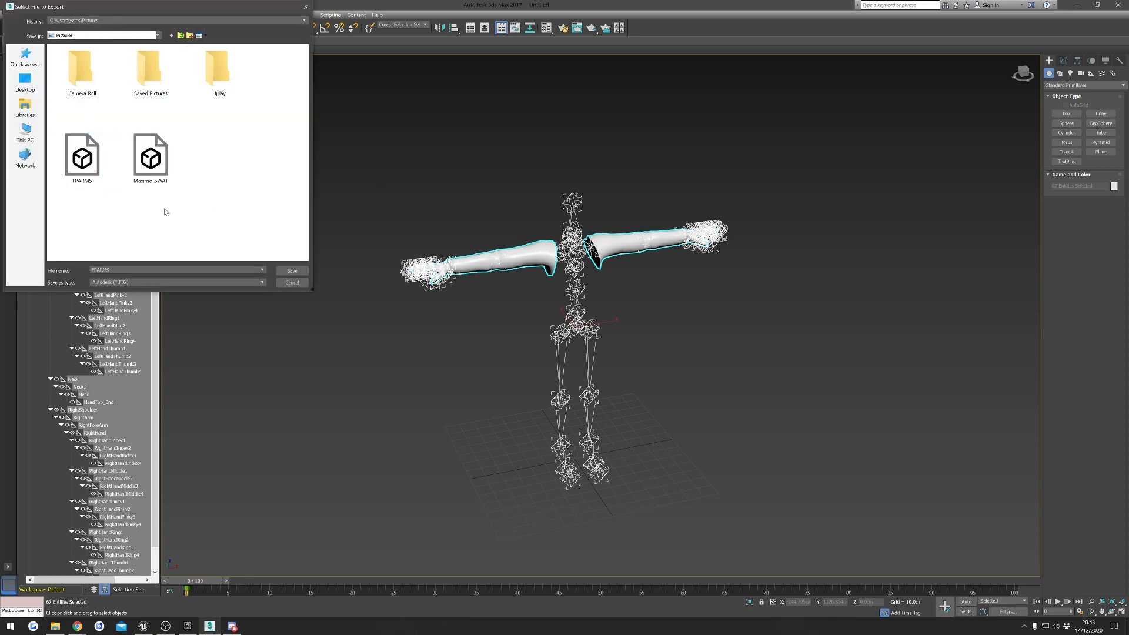
{"action": "left_click", "coordinate": [291, 272]}
{"action": "left_click", "coordinate": [591, 348]}
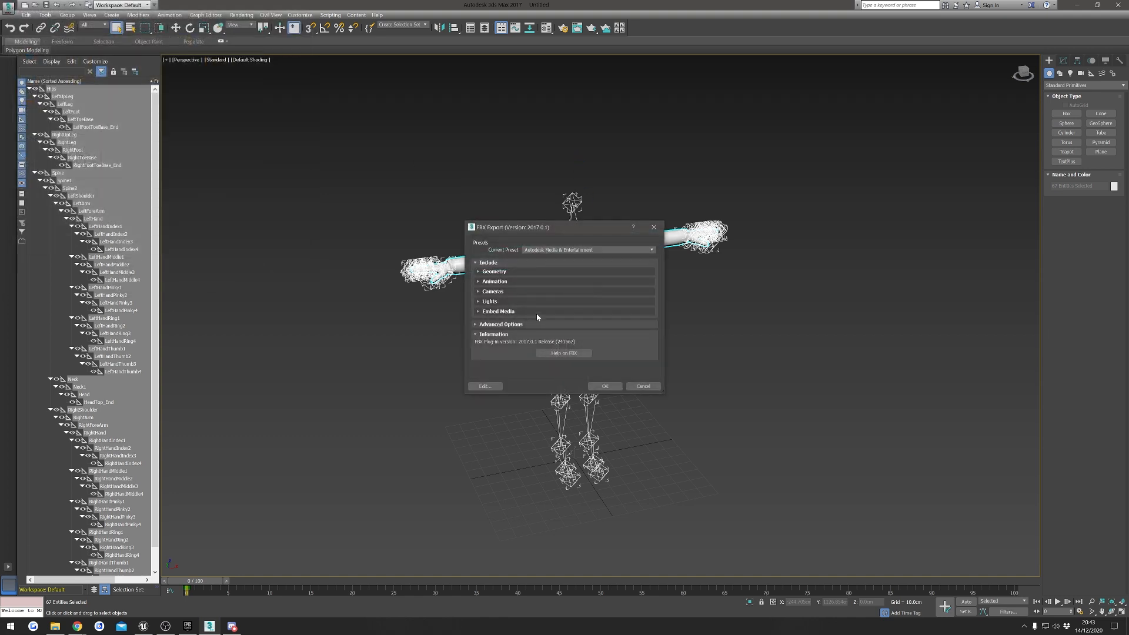
{"action": "left_click", "coordinate": [504, 272]}
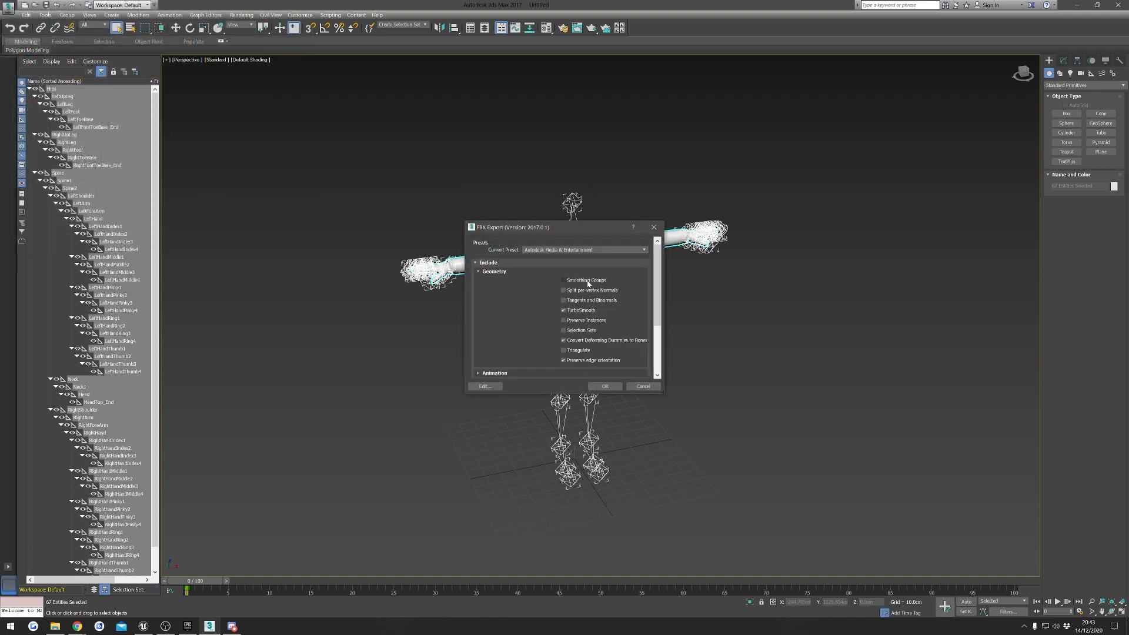
{"action": "left_click", "coordinate": [605, 387]}
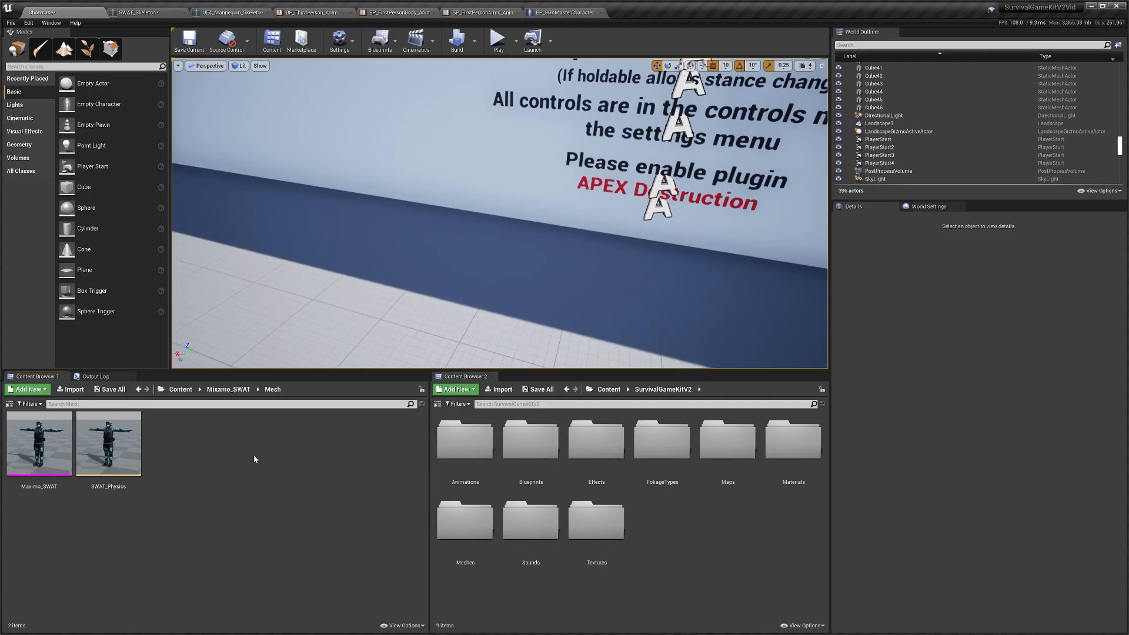
In Unreal Editor, import FPARMS into the Mixamo_SWAT Mesh folder as a skeletal mesh using SWAT_Skeleton
{"action": "left_click", "coordinate": [71, 389]}
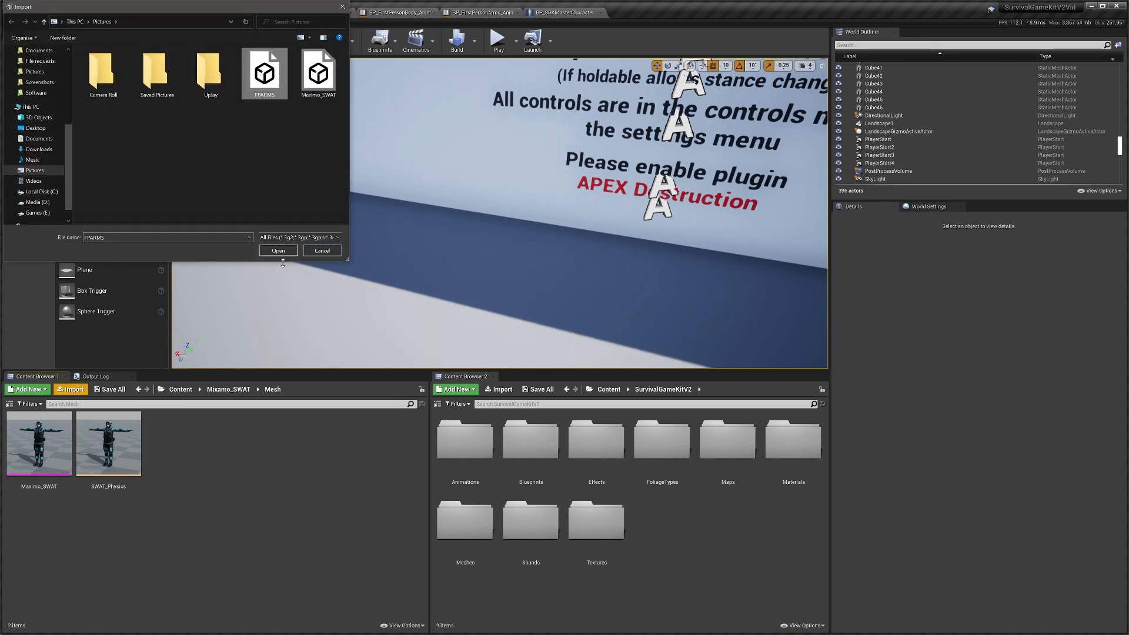
{"action": "left_click", "coordinate": [280, 252]}
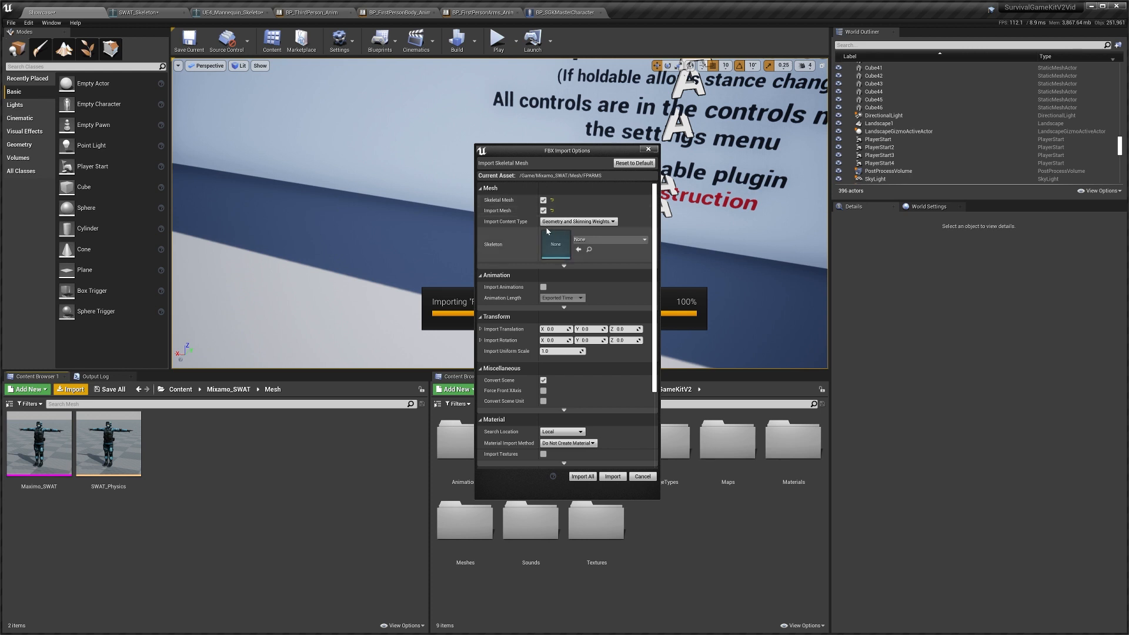
{"action": "left_click", "coordinate": [617, 241]}
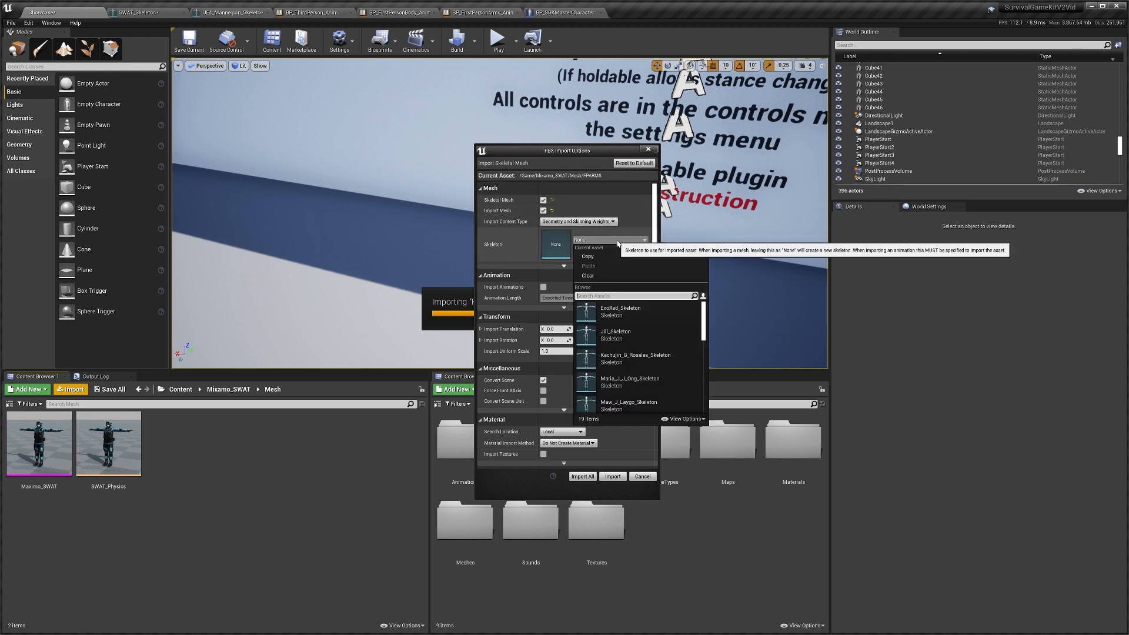
{"action": "type", "text": "swat"}
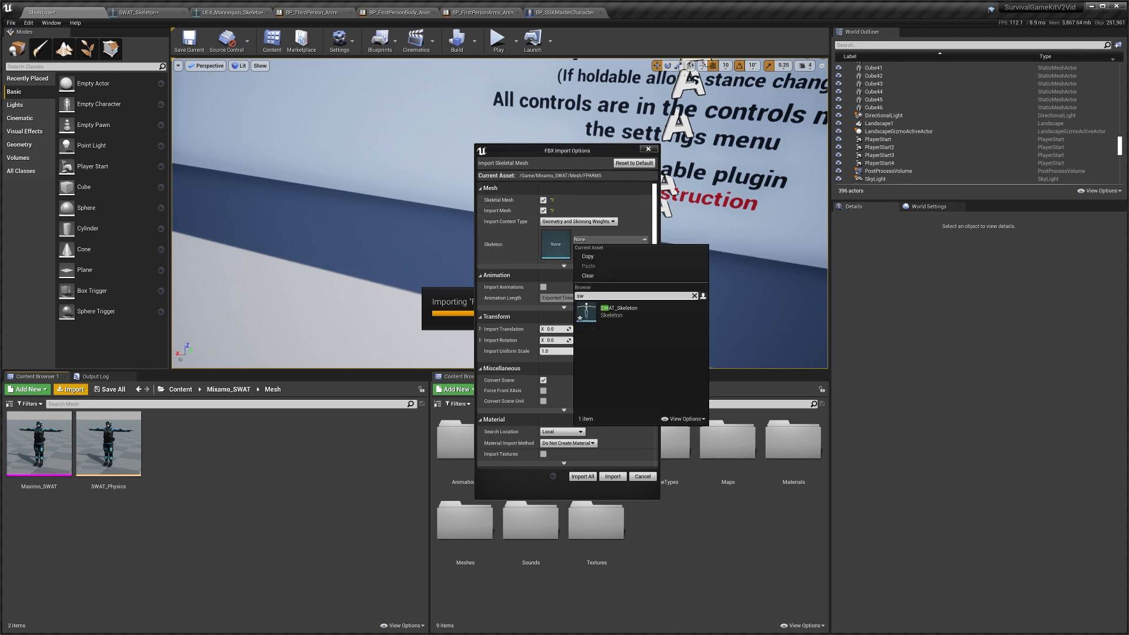
{"action": "left_click", "coordinate": [619, 312]}
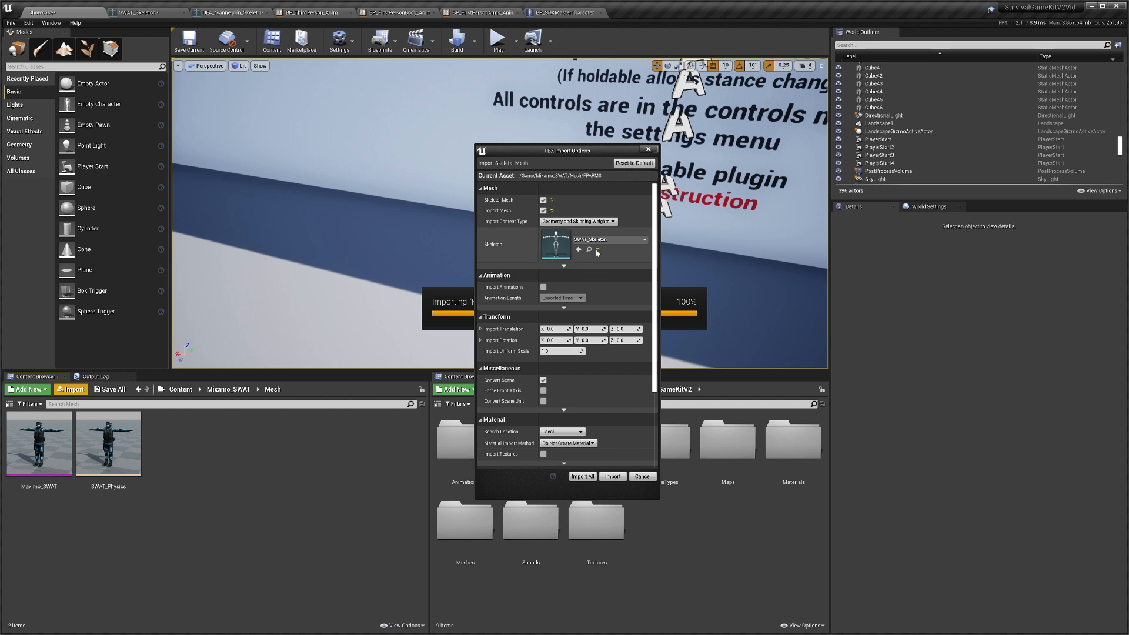
{"action": "left_click", "coordinate": [611, 477]}
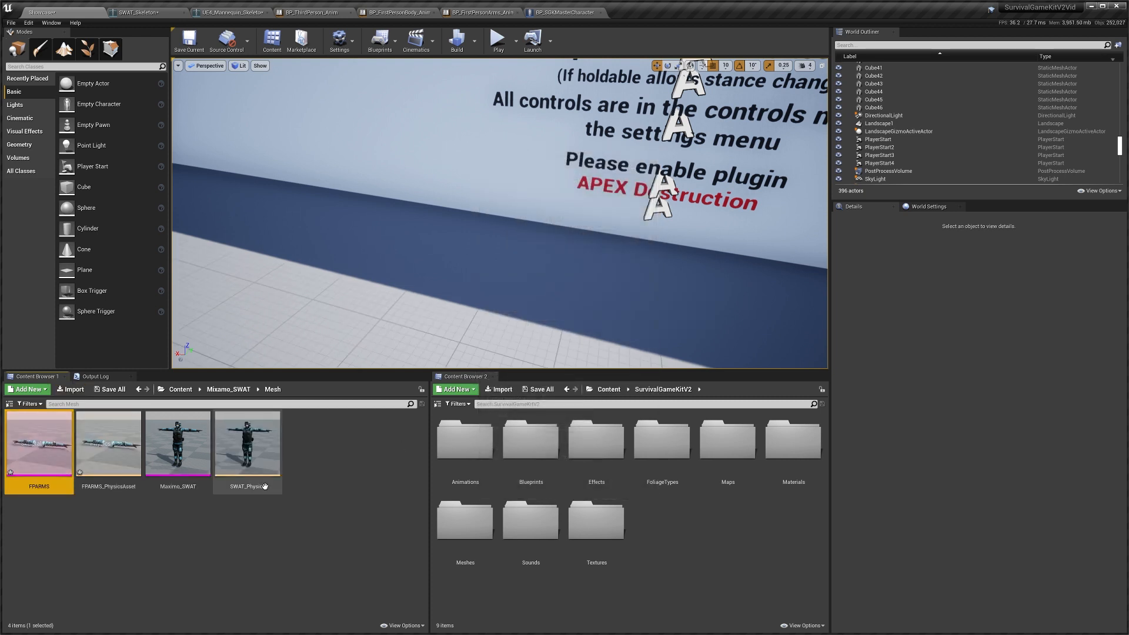
Save all modified content, including the imported FPARMS mesh and its physics asset
{"action": "left_click", "coordinate": [92, 532]}
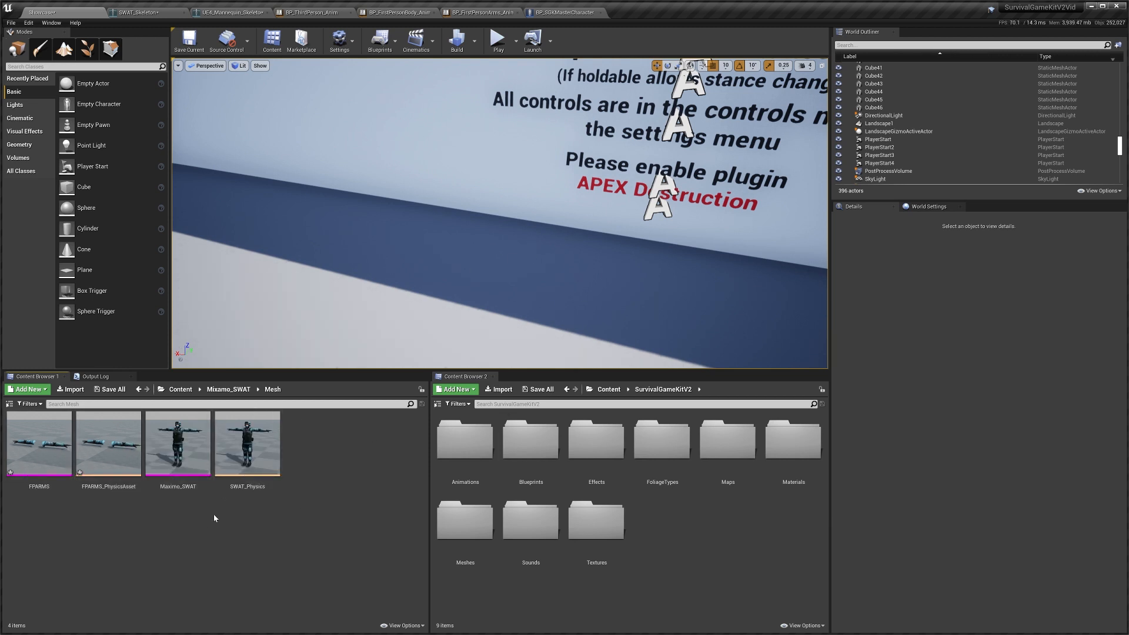
{"action": "left_click", "coordinate": [110, 389]}
{"action": "left_click_drag", "start_coordinate": [695, 278], "coordinate": [692, 254]}
{"action": "left_click", "coordinate": [642, 395]}
In the BP_SGKMasterCharacter blueprint, assign FPARMS as the skeletal mesh of the FirstPersonArms component
{"action": "left_click", "coordinate": [566, 13]}
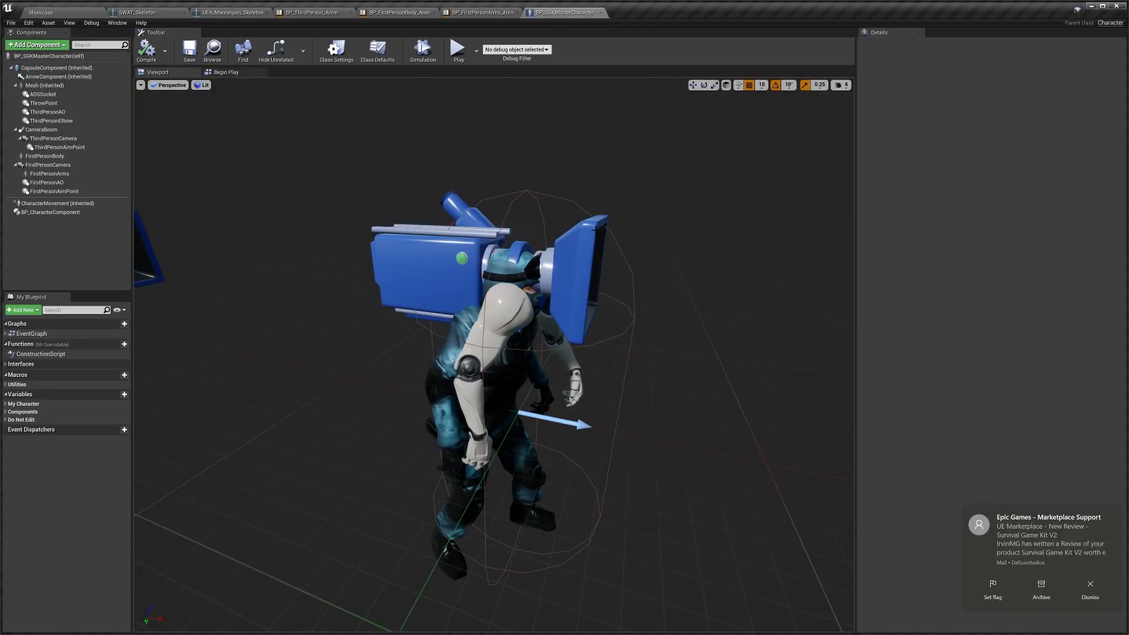
{"action": "left_click", "coordinate": [1089, 585]}
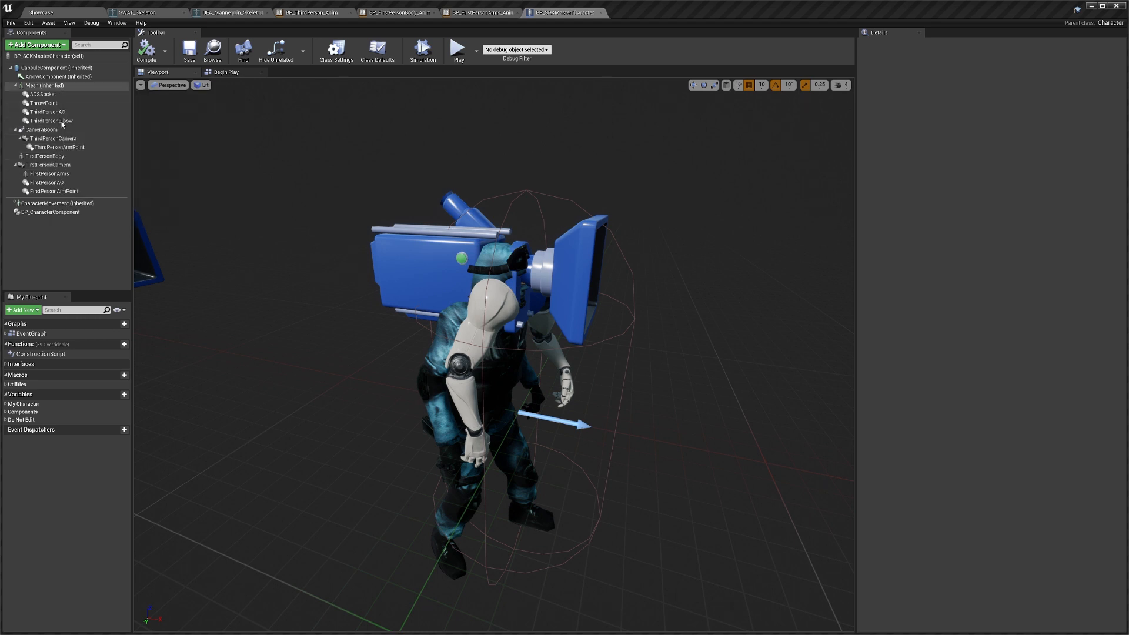
{"action": "left_click", "coordinate": [50, 174]}
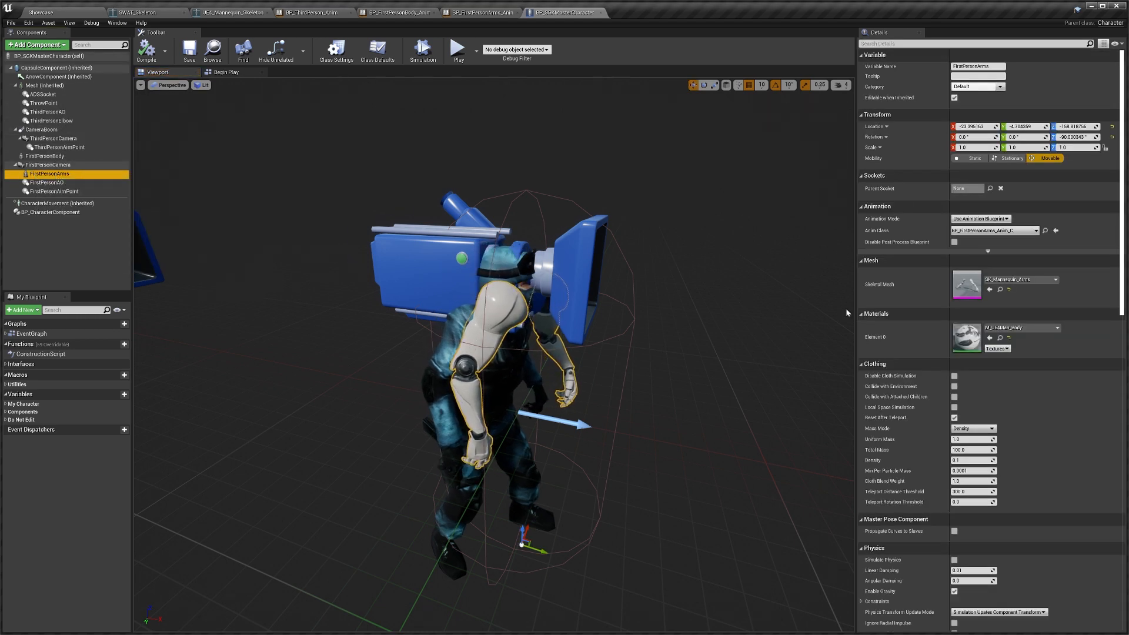
{"action": "left_click", "coordinate": [1028, 279]}
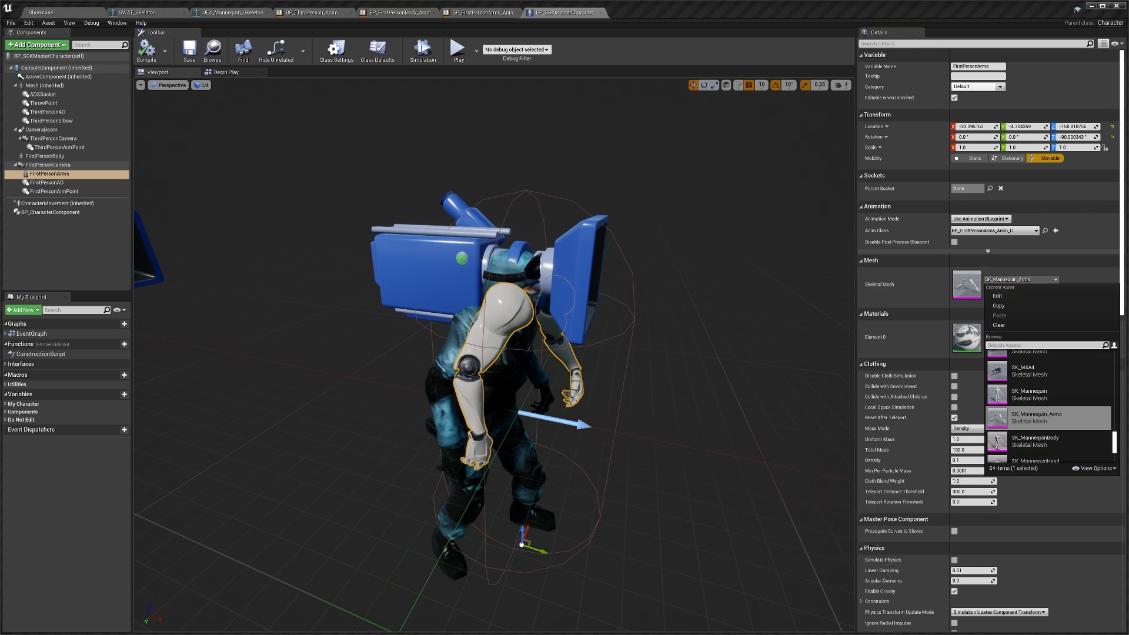
{"action": "type", "text": "fp"}
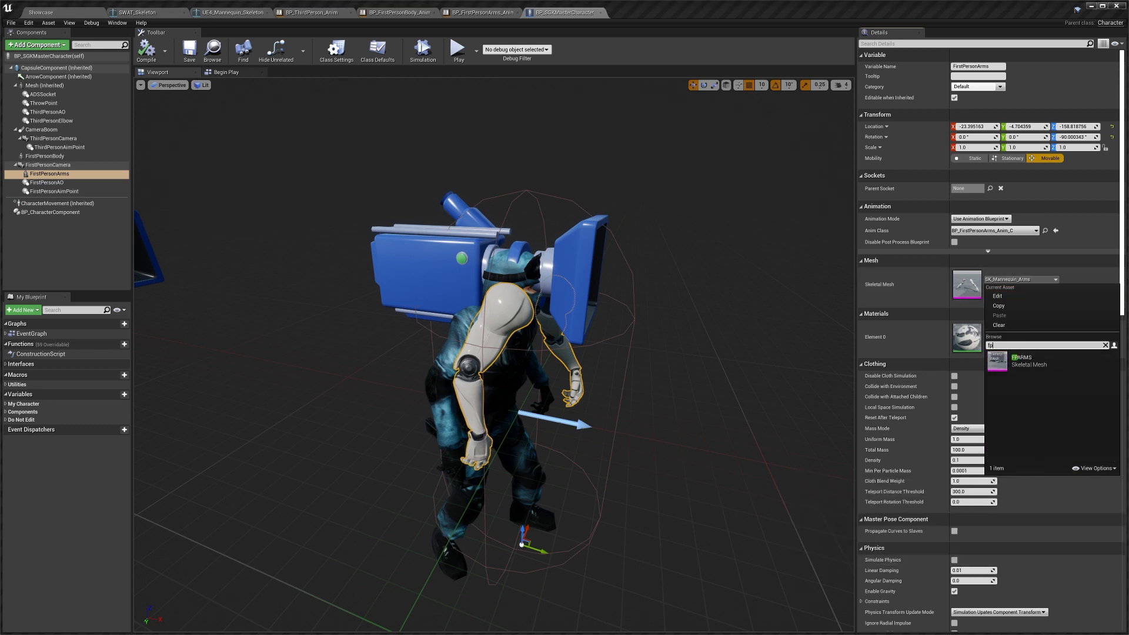
{"action": "left_click", "coordinate": [1048, 367]}
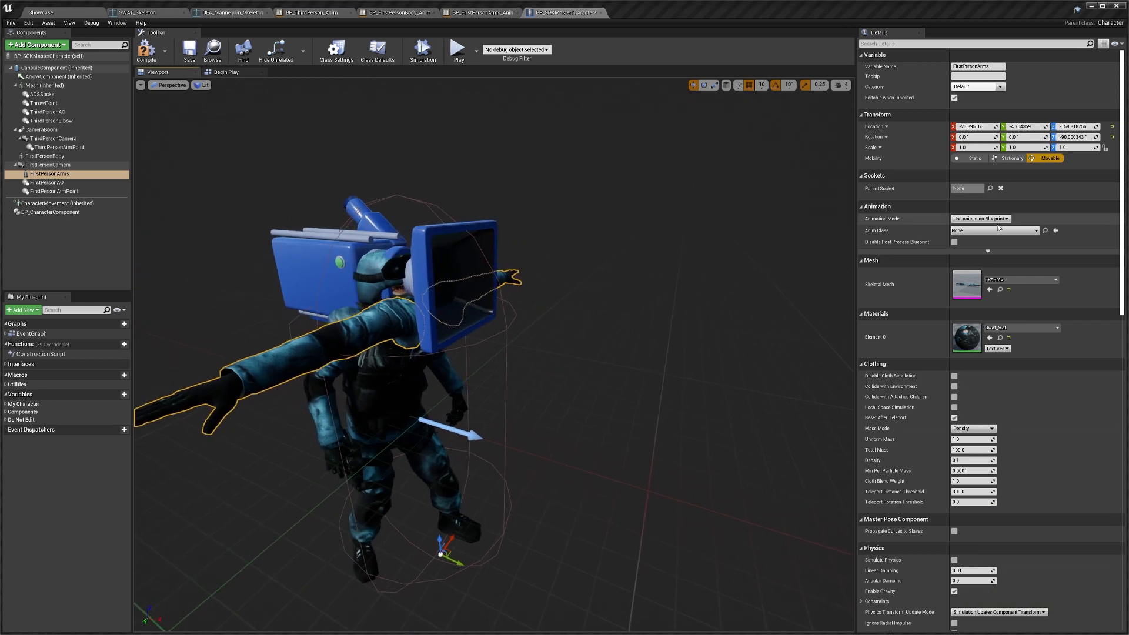
Set the FirstPersonArms anim class to the BP_FirstPersonArms_Anim version that animates the SWAT arms, and compile the blueprint
{"action": "left_click", "coordinate": [979, 231]}
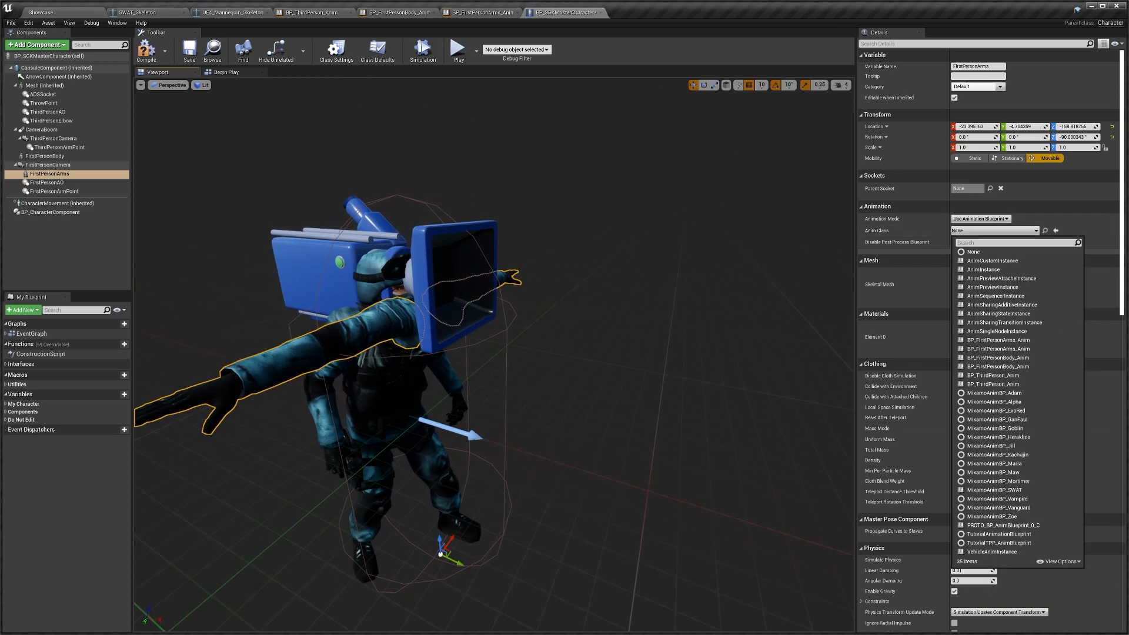
{"action": "type", "text": "first"}
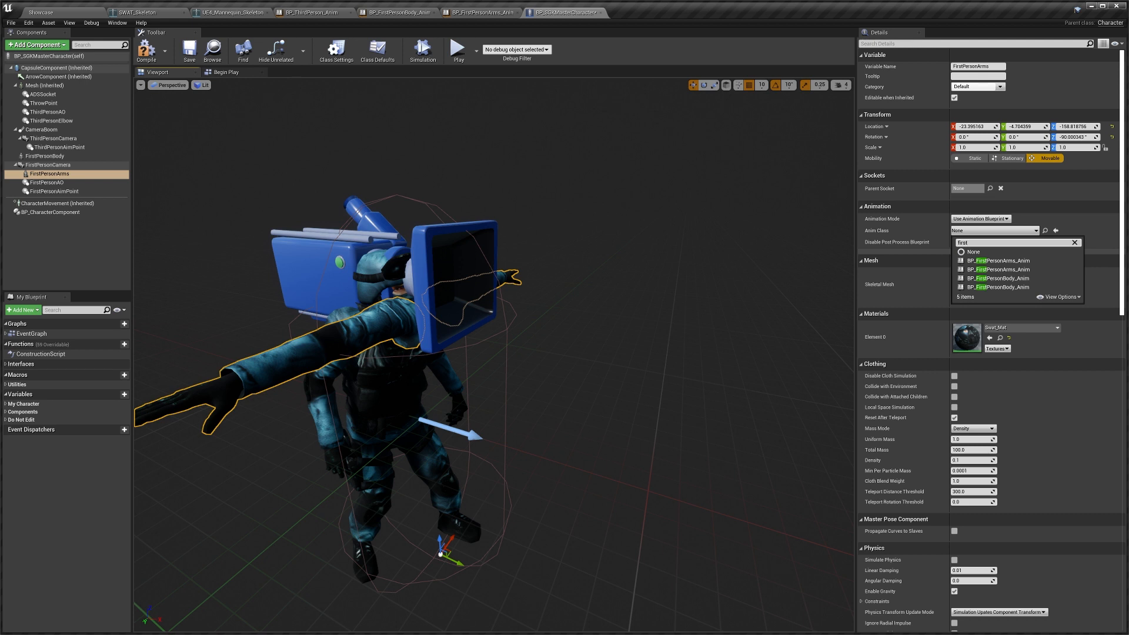
{"action": "left_click", "coordinate": [1009, 269]}
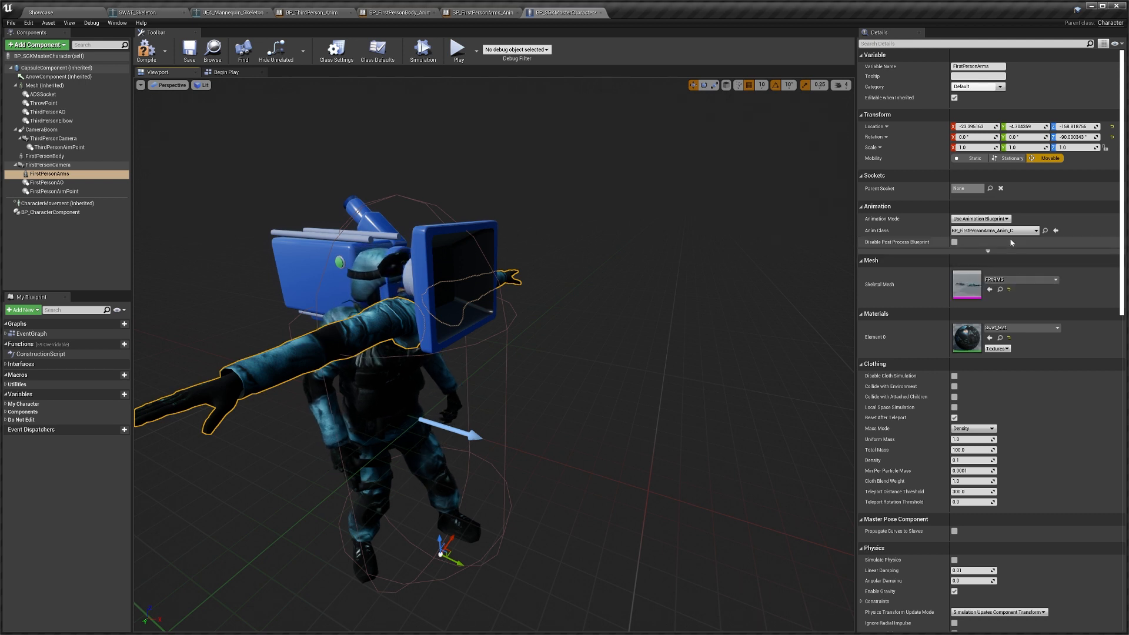
{"action": "left_click", "coordinate": [993, 230]}
{"action": "type", "text": "fi"}
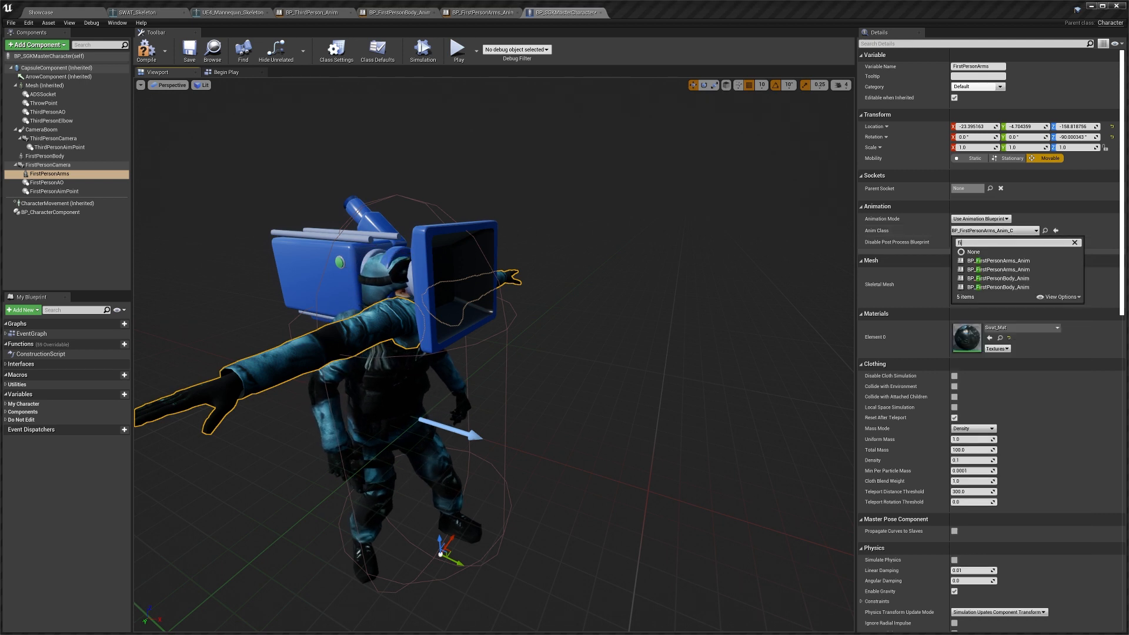
{"action": "left_click", "coordinate": [1025, 270]}
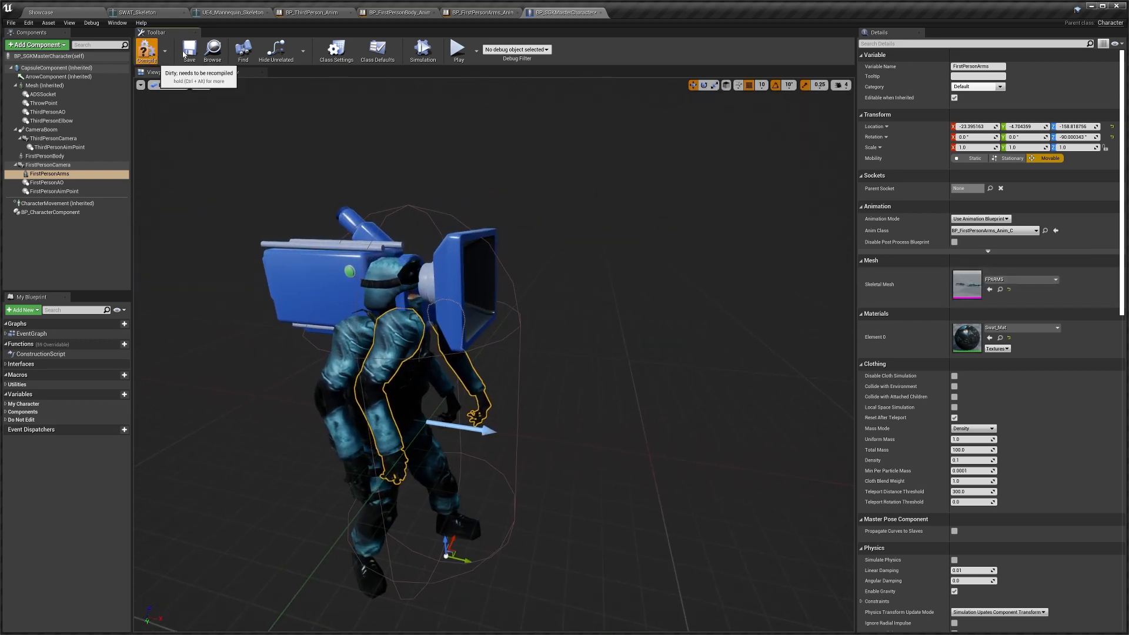
{"action": "left_click", "coordinate": [150, 53]}
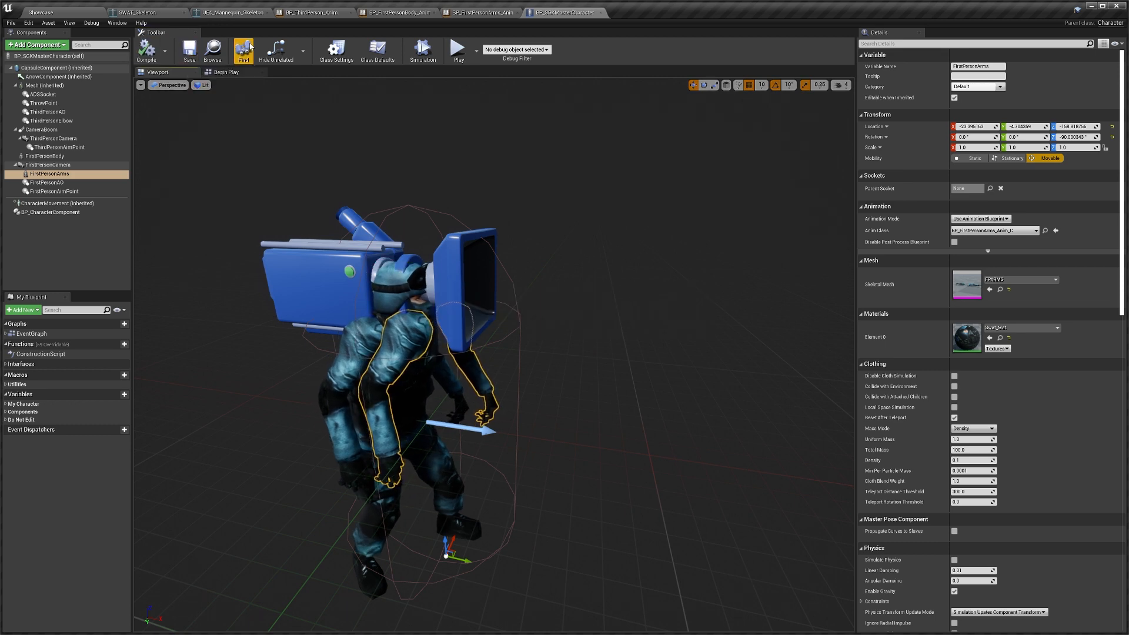
{"action": "right_click_drag", "start_coordinate": [598, 315], "coordinate": [579, 338]}
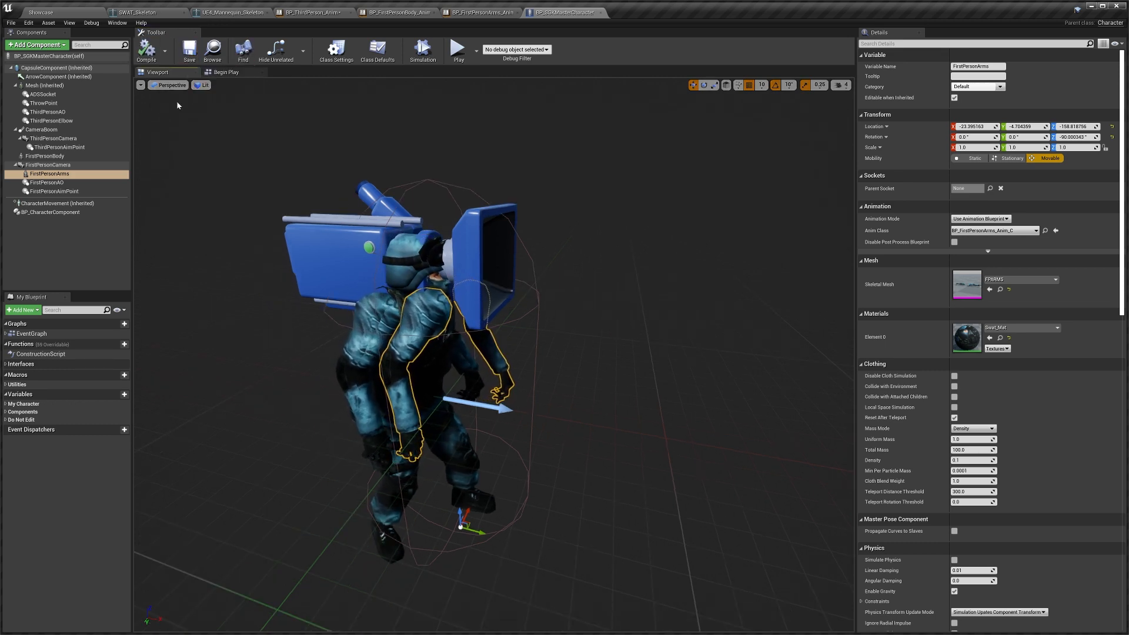
Compare the SWAT and UE4 mannequin skeleton trees, examining the mannequin's hand, head and weapon sockets
{"action": "left_click", "coordinate": [149, 13]}
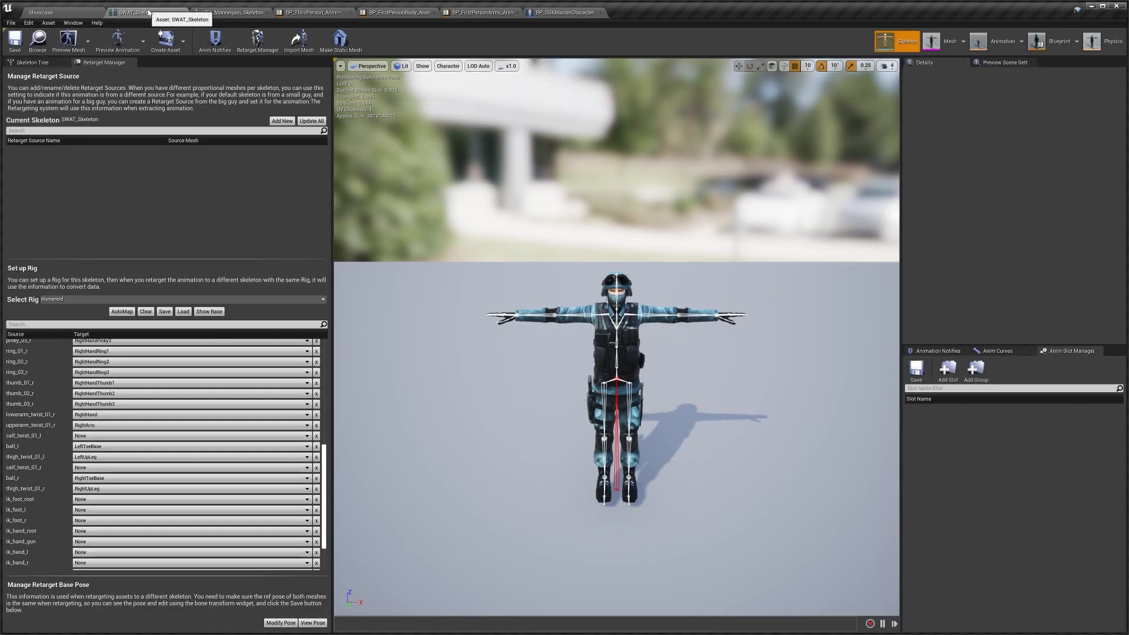
{"action": "left_click", "coordinate": [25, 63]}
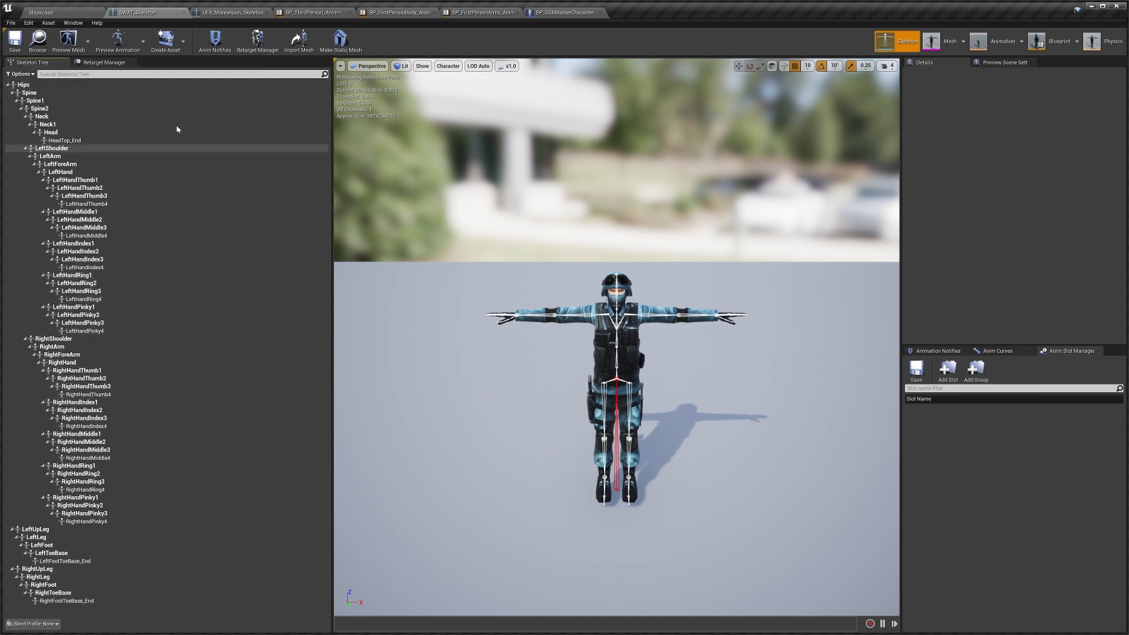
{"action": "left_click", "coordinate": [227, 13]}
{"action": "left_click", "coordinate": [33, 63]}
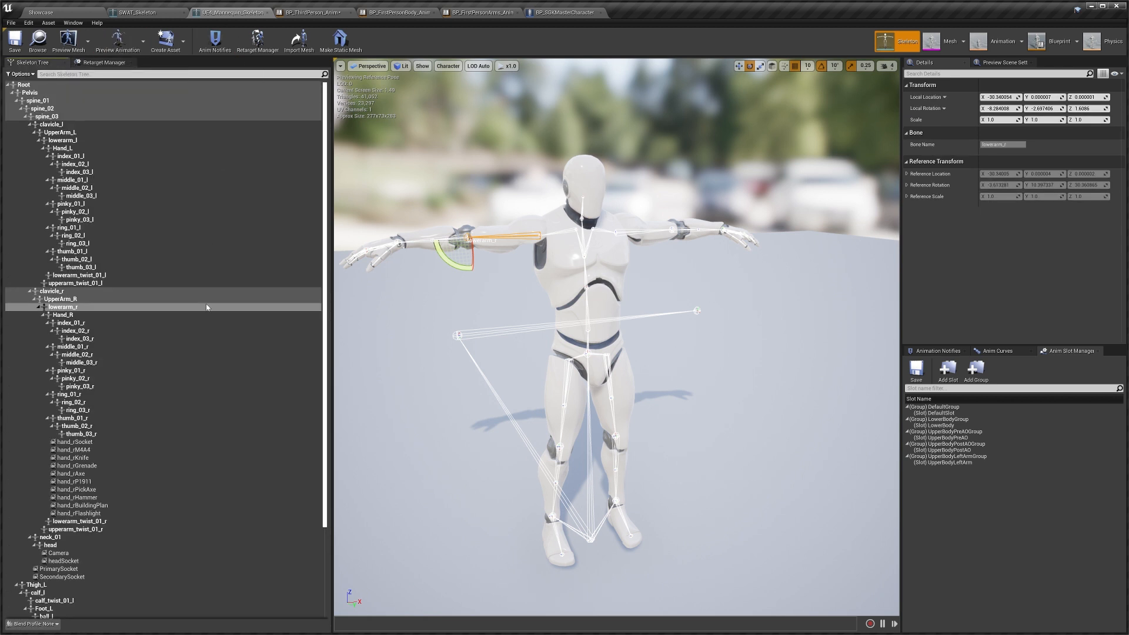
{"action": "left_click", "coordinate": [94, 442]}
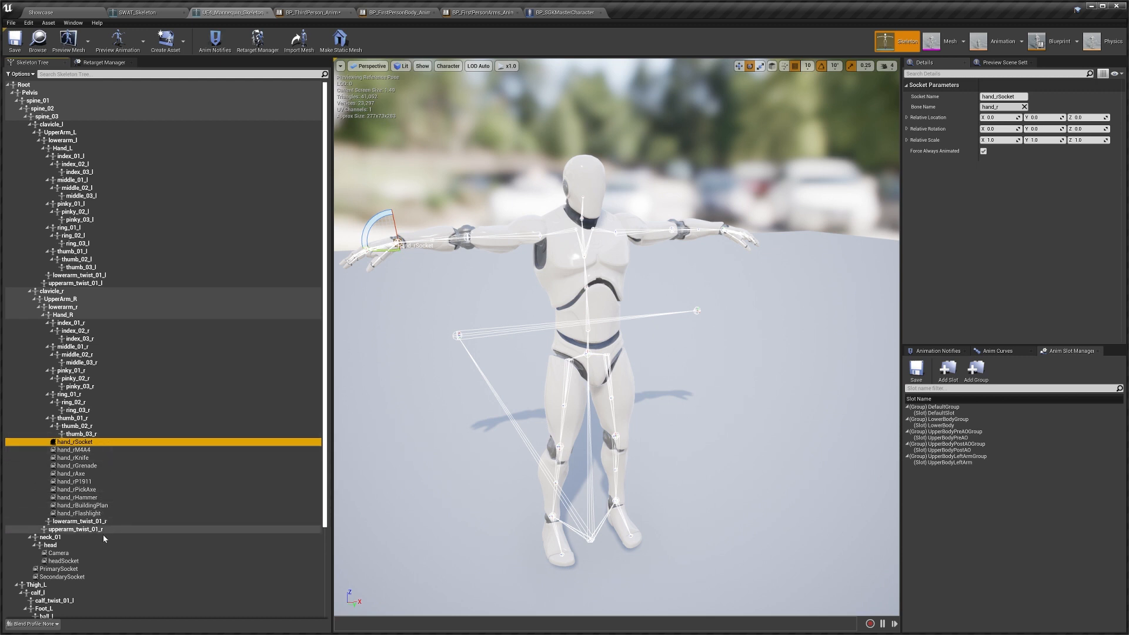
{"action": "scroll", "coordinate": [104, 531], "scroll_direction": "down", "scroll_amount": 3}
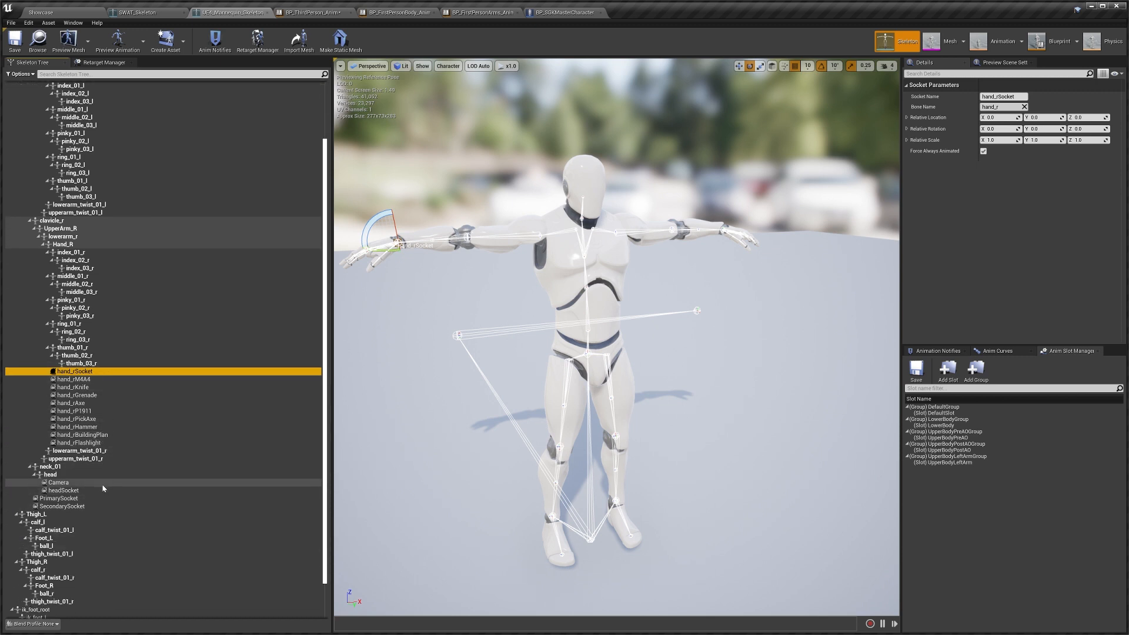
{"action": "scroll", "coordinate": [103, 487], "scroll_direction": "down", "scroll_amount": 2}
{"action": "scroll", "coordinate": [110, 479], "scroll_direction": "up", "scroll_amount": 4}
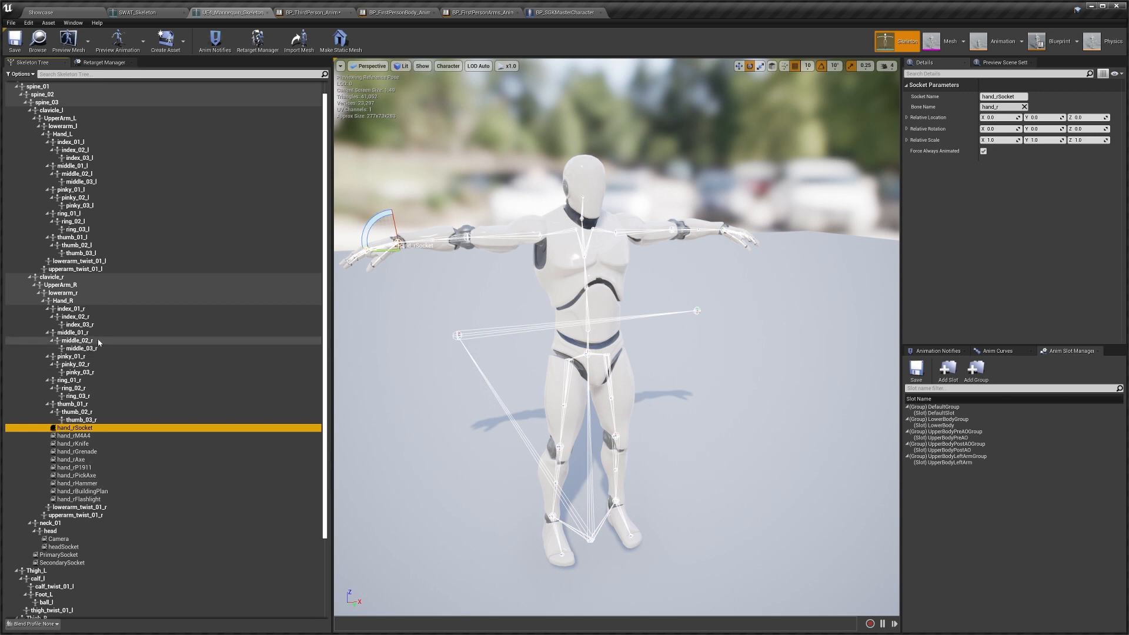
Add a socket to the SWAT skeleton's RightHand bone, the counterpart of the mannequin's Hand_R bone
{"action": "left_click", "coordinate": [82, 301]}
{"action": "left_click", "coordinate": [154, 11]}
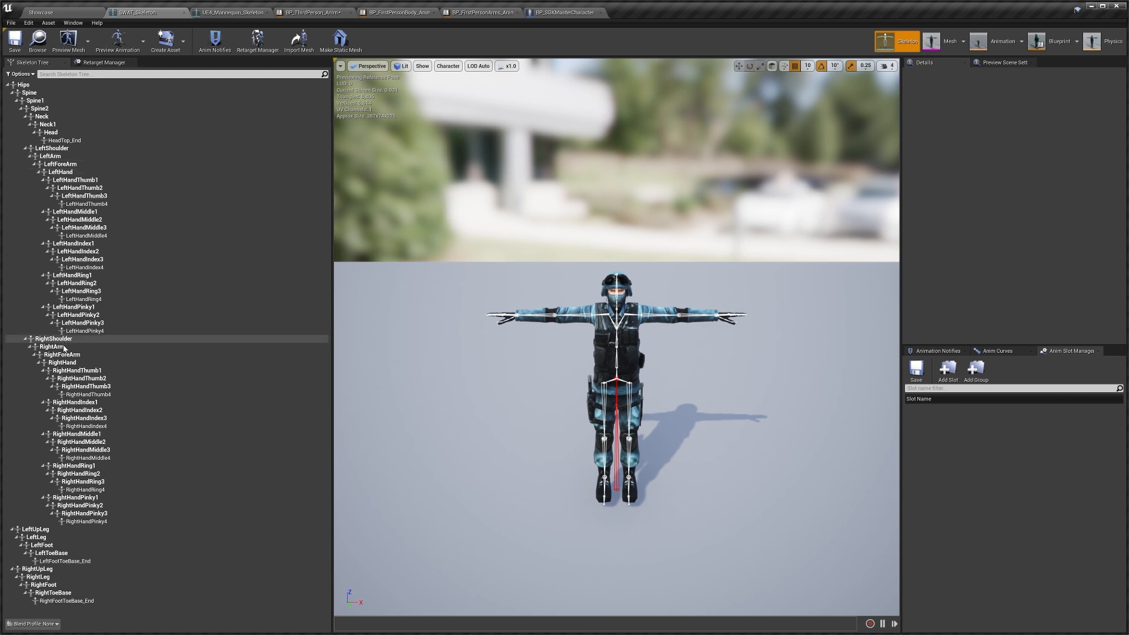
{"action": "left_click", "coordinate": [84, 364]}
{"action": "right_click", "coordinate": [84, 365]}
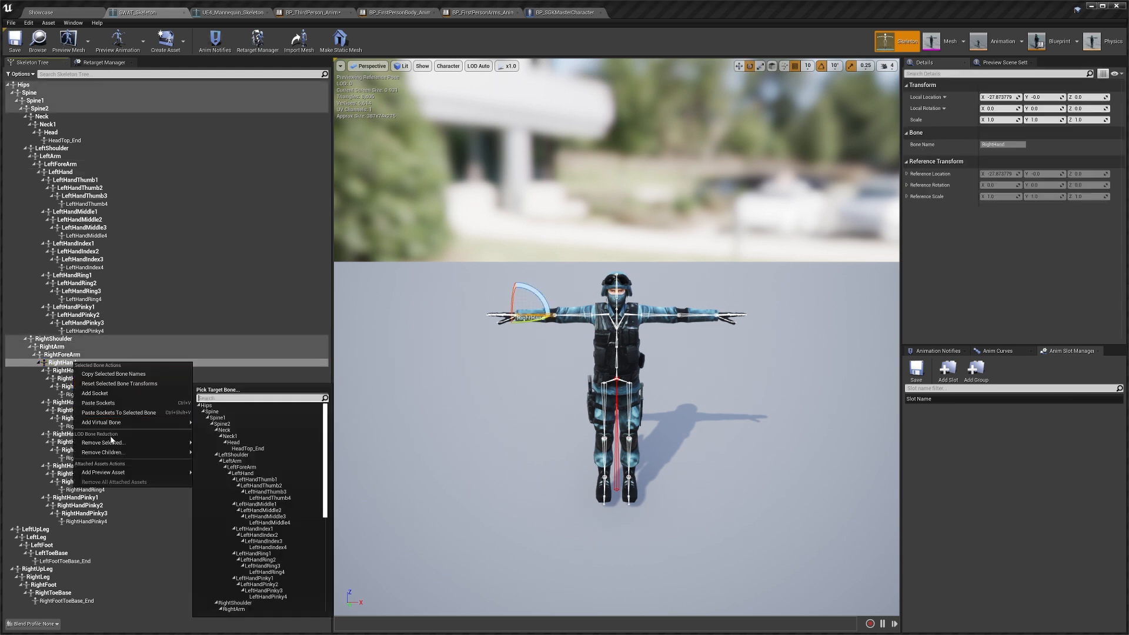
{"action": "left_click", "coordinate": [128, 412]}
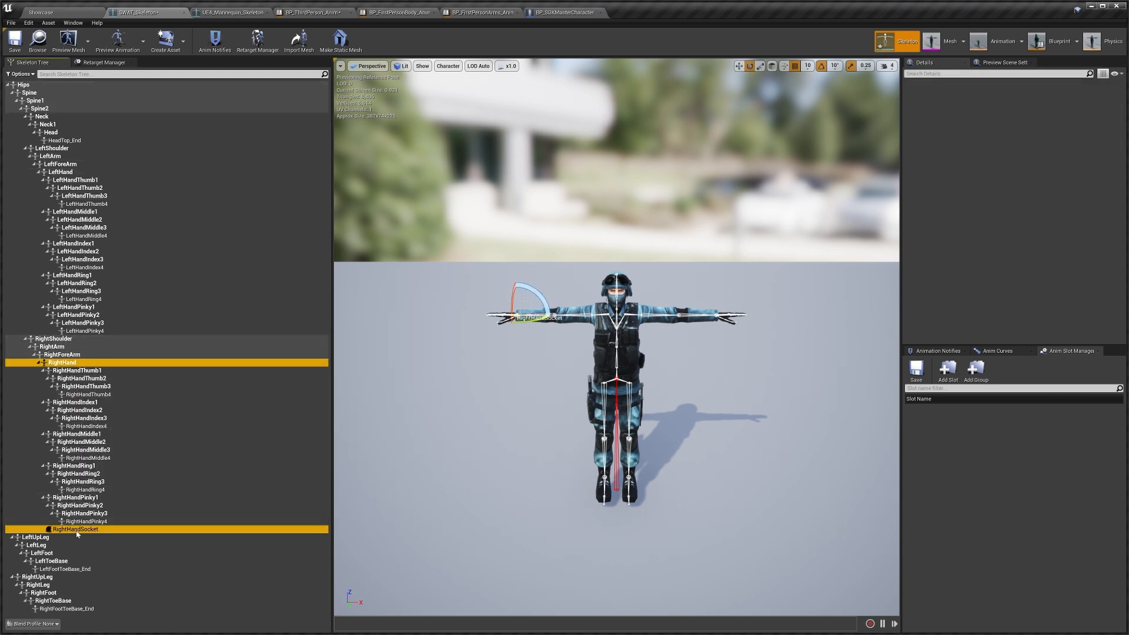
Add a socket to the SWAT skeleton's Spine2 bone, matching the mannequin's spine_03 bone that carries PrimarySocket and SecondarySocket
{"action": "left_click", "coordinate": [233, 13]}
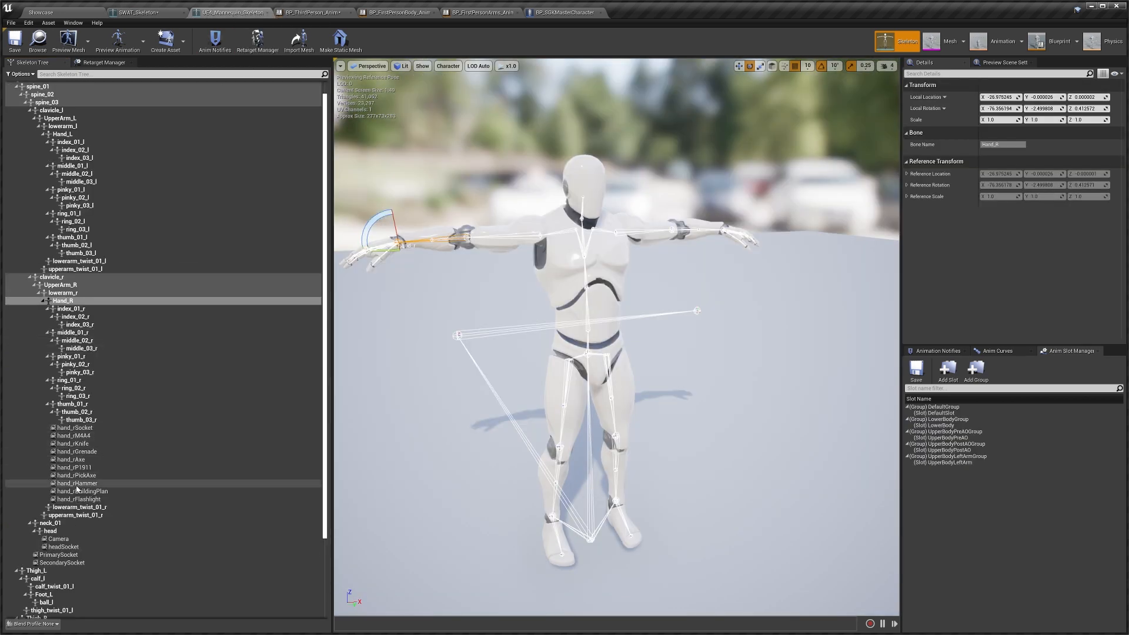
{"action": "scroll", "coordinate": [96, 500], "scroll_direction": "down", "scroll_amount": 1}
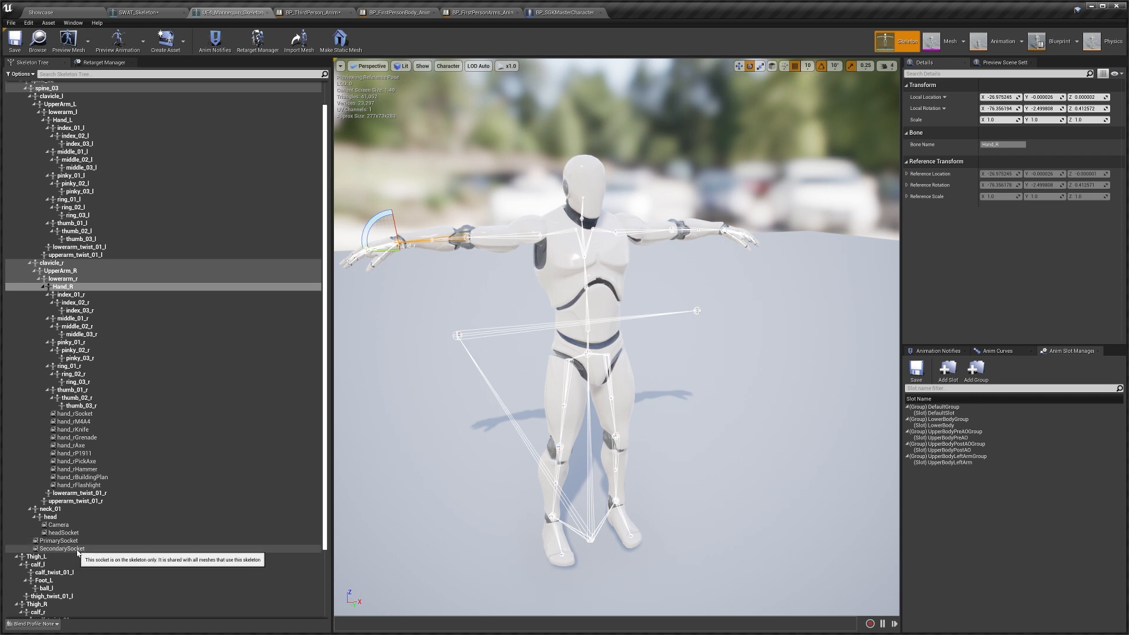
{"action": "left_click", "coordinate": [25, 88]}
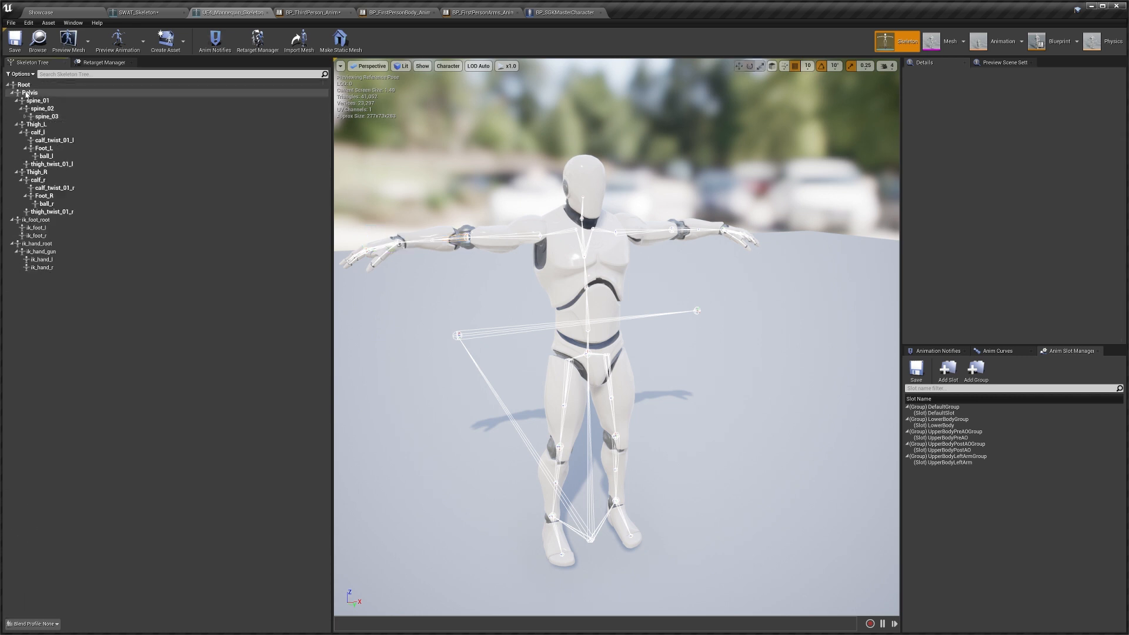
{"action": "left_click", "coordinate": [26, 117]}
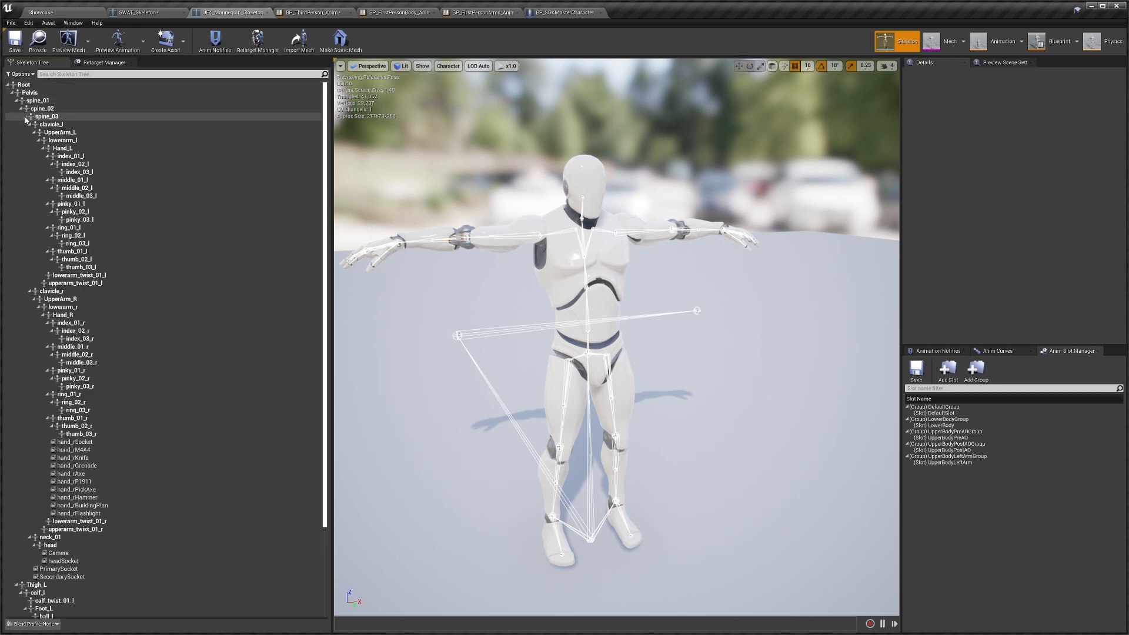
{"action": "left_click", "coordinate": [48, 117]}
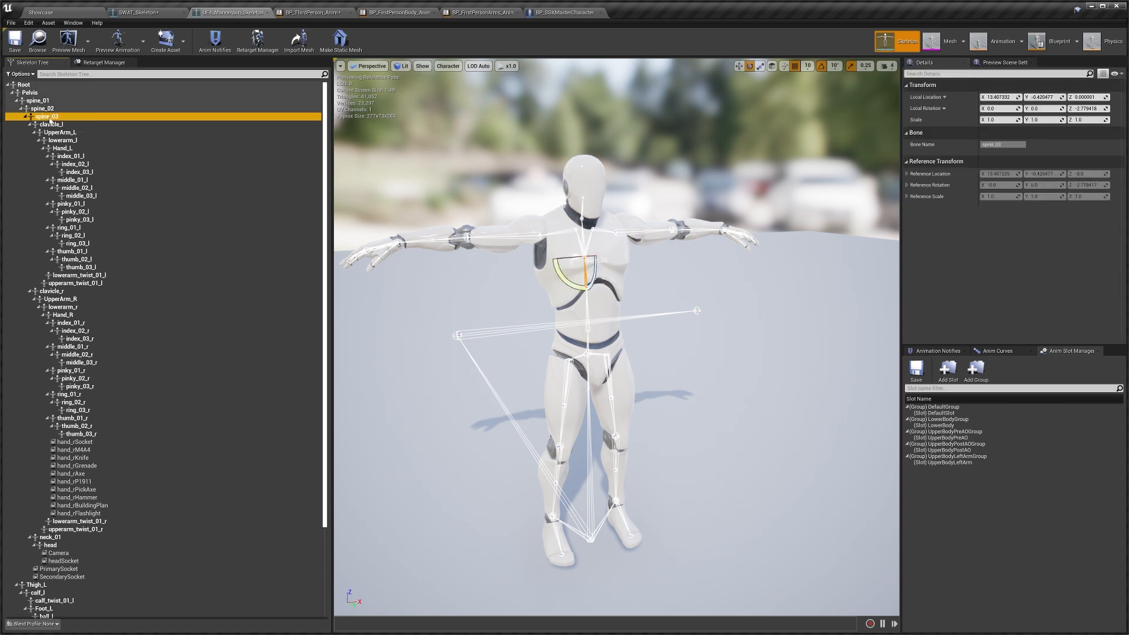
{"action": "left_click", "coordinate": [138, 12]}
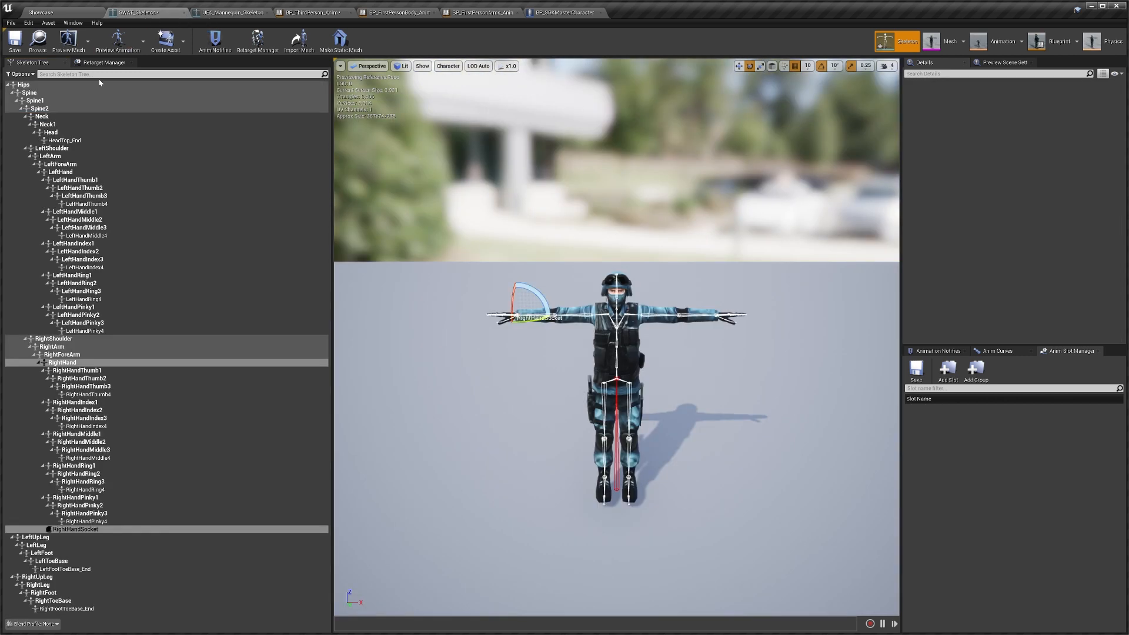
{"action": "left_click", "coordinate": [42, 108]}
{"action": "right_click", "coordinate": [57, 112]}
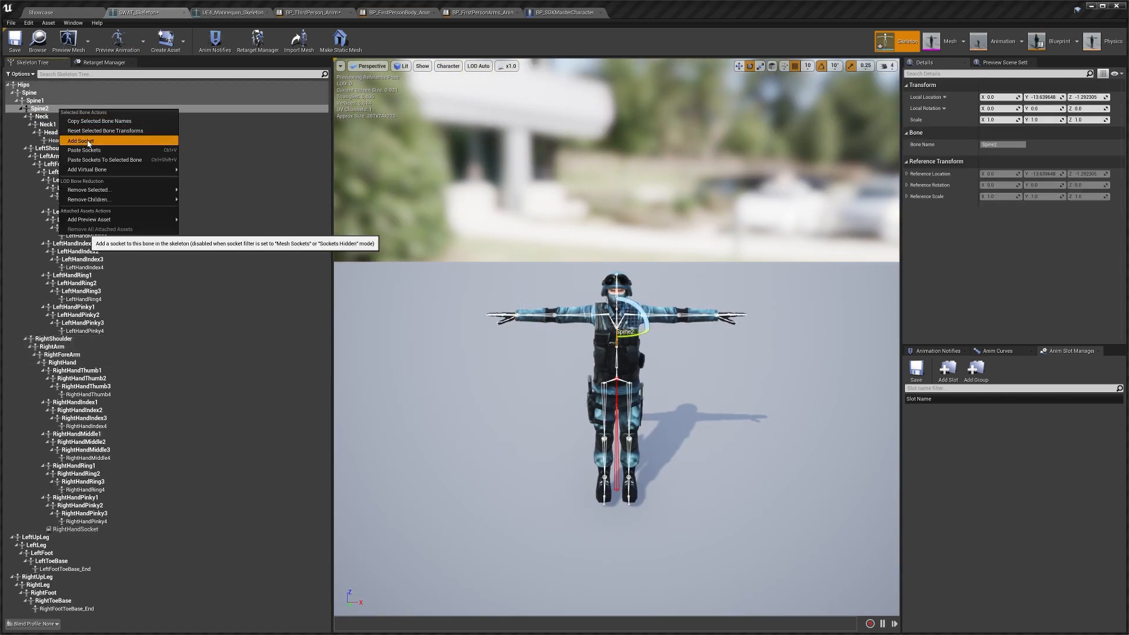
{"action": "left_click", "coordinate": [95, 142]}
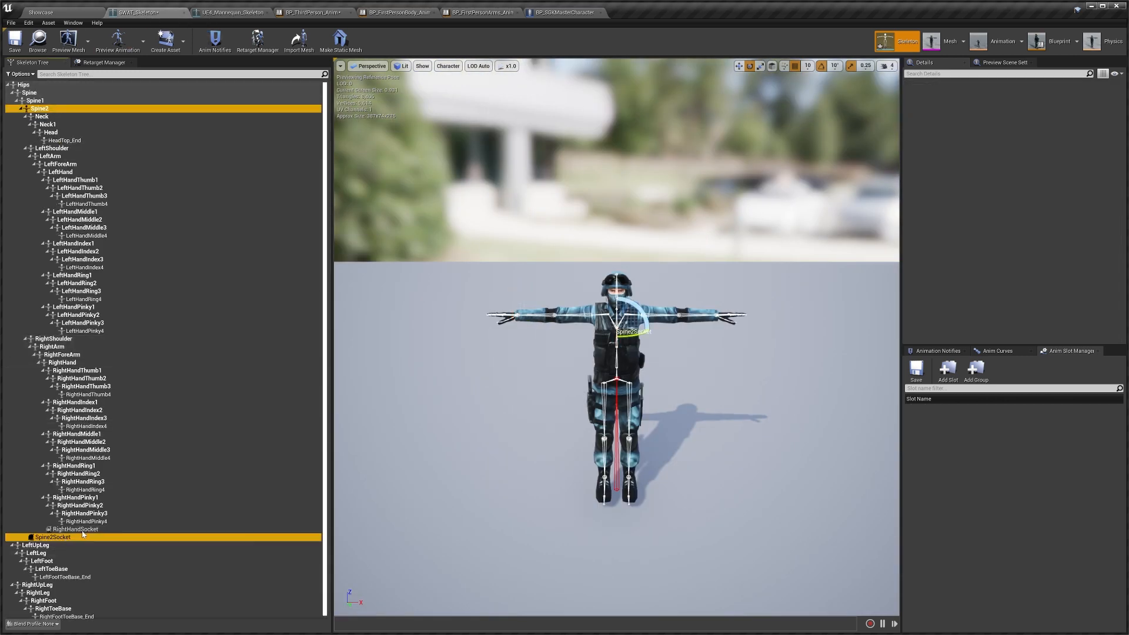
{"action": "left_click", "coordinate": [232, 13]}
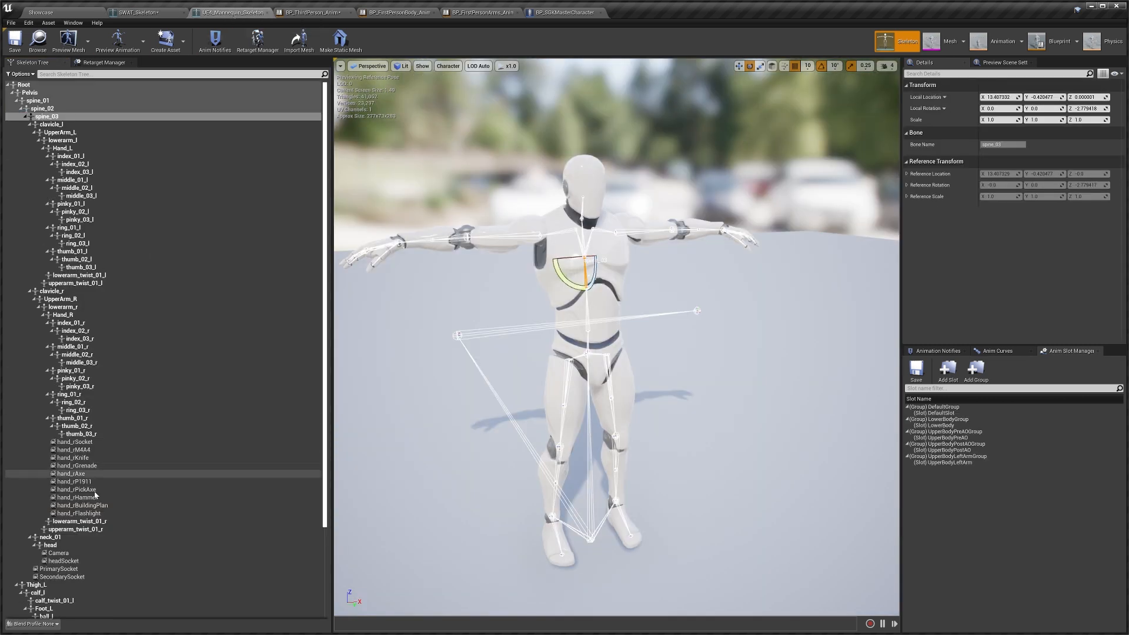
{"action": "left_click", "coordinate": [62, 577]}
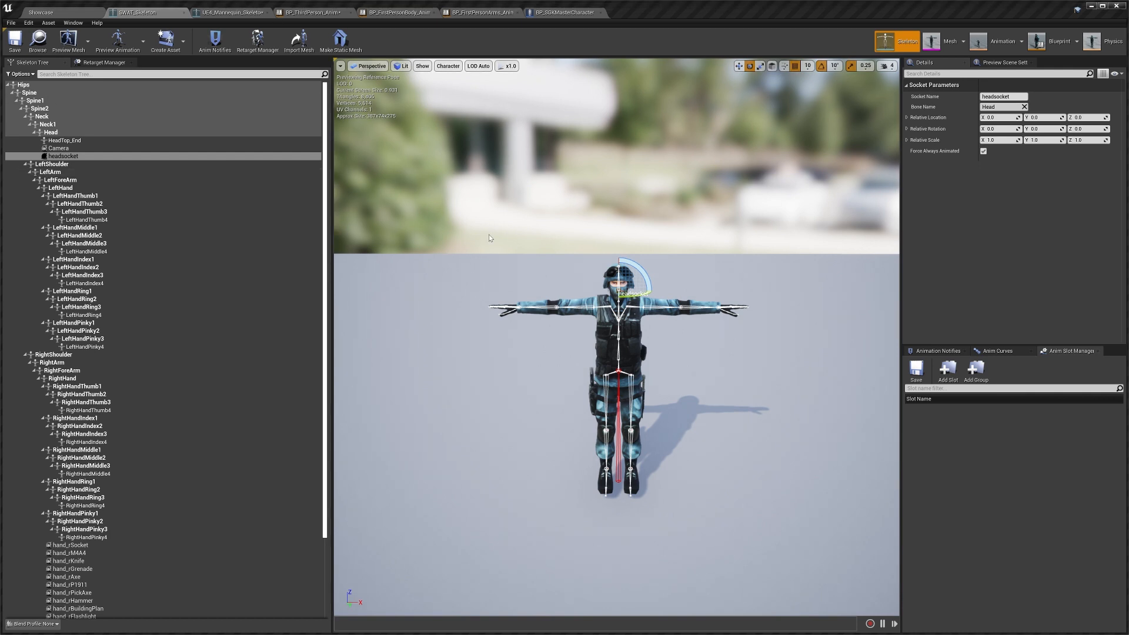
Play-test the Showcase level by walking the SWAT character around in third person, and stop the session
{"action": "left_click", "coordinate": [524, 249]}
{"action": "left_click", "coordinate": [48, 12]}
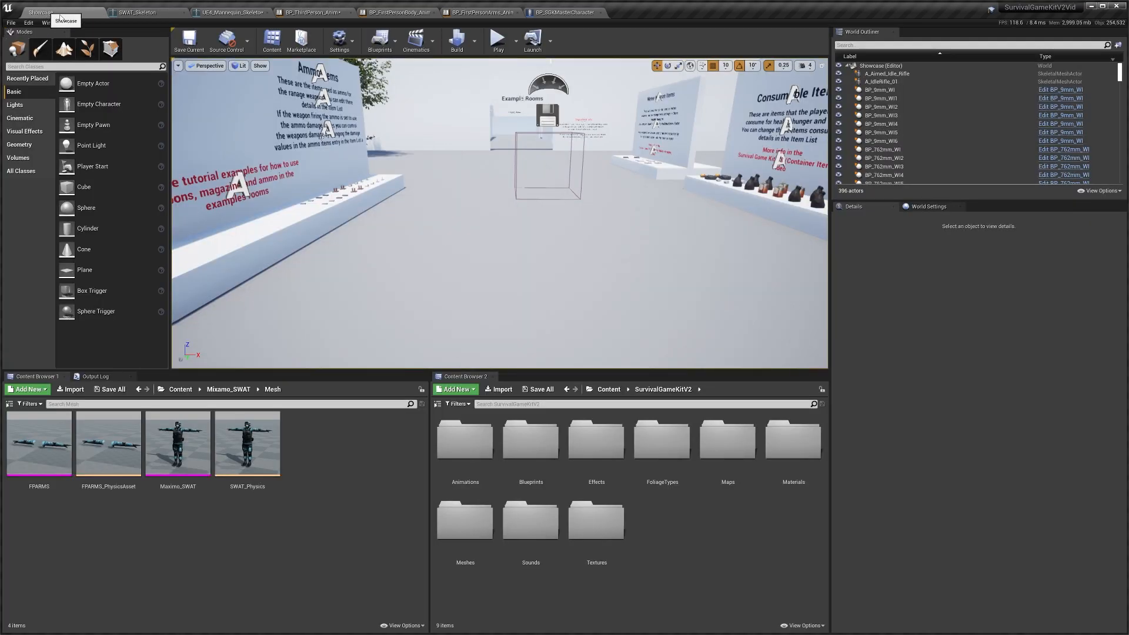
{"action": "left_click", "coordinate": [497, 40]}
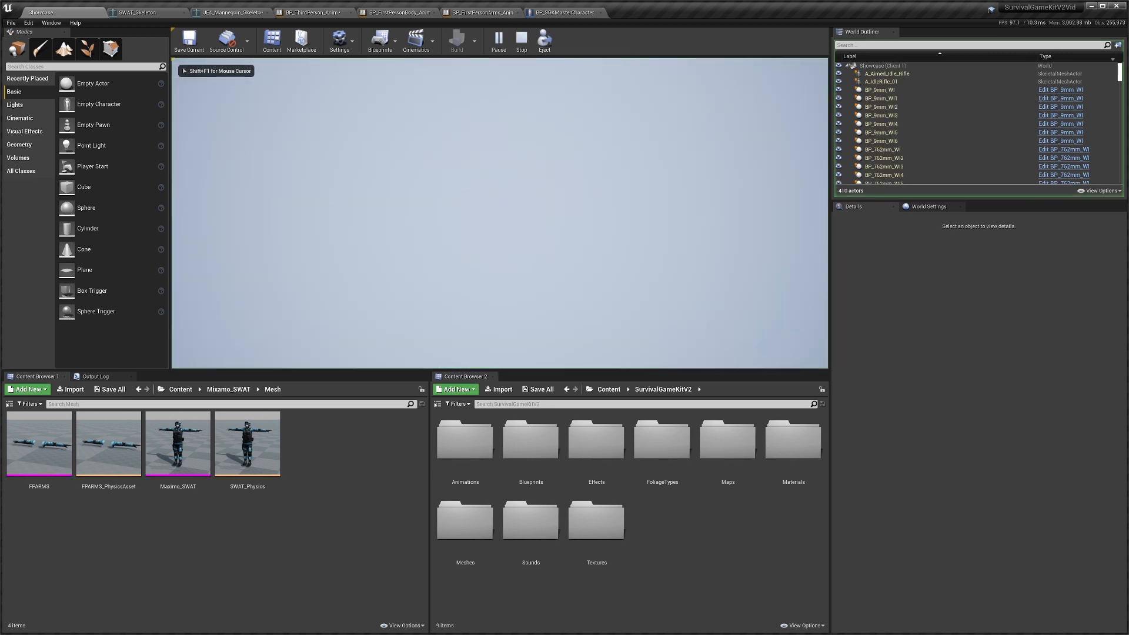
{"action": "key", "text": "w"}
{"action": "key", "text": "w"}
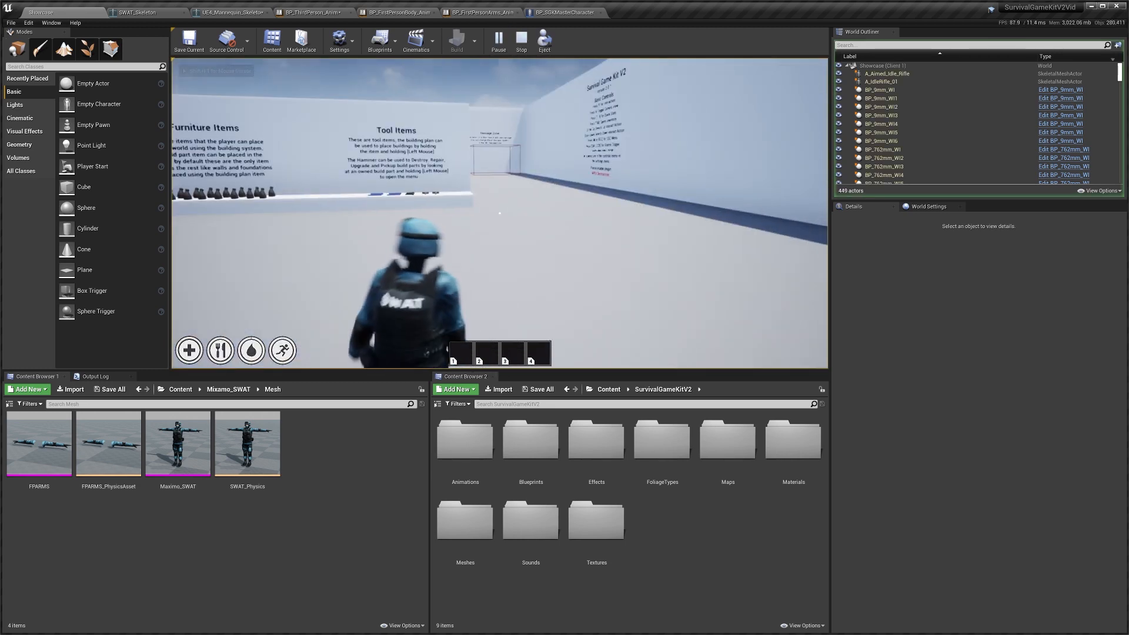
{"action": "key", "text": "s"}
{"action": "key", "text": "Escape"}
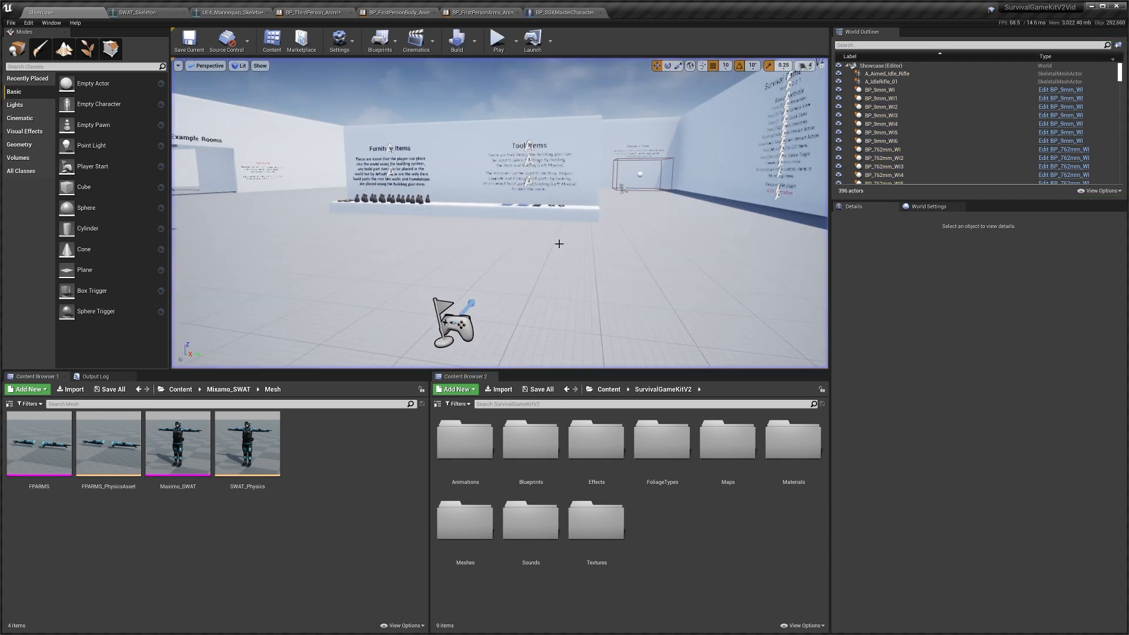
In BP_ThirdPerson_Anim, expose Pitch on the Rotate Root Bone node in the holdable aimoffset section
{"action": "left_click", "coordinate": [307, 16]}
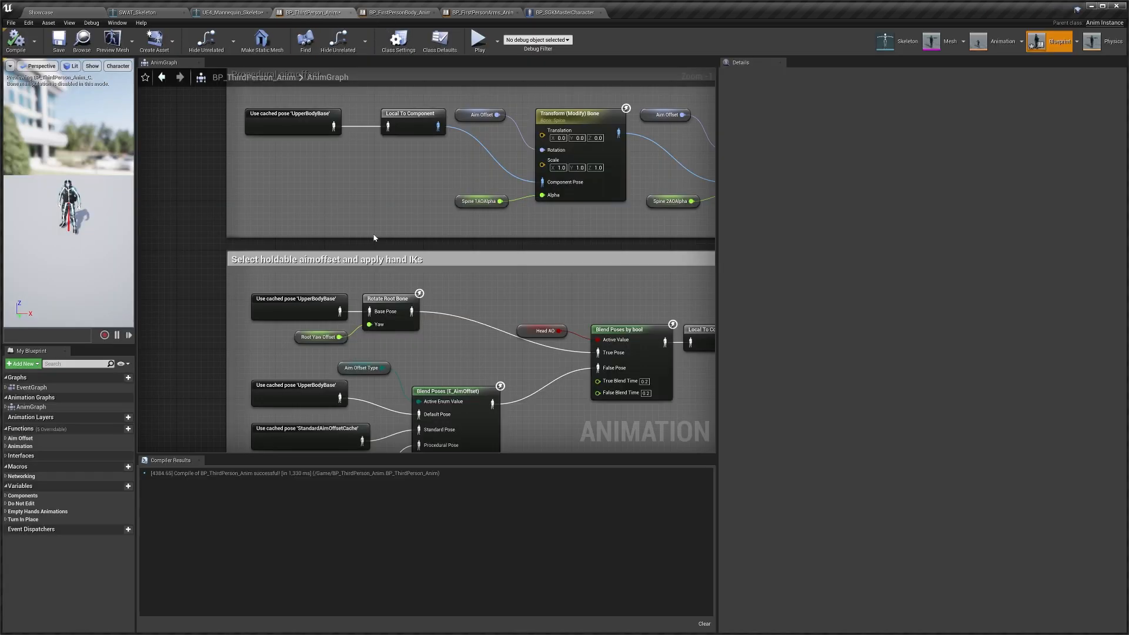
{"action": "scroll", "coordinate": [334, 196], "scroll_direction": "up", "scroll_amount": 1}
{"action": "left_click", "coordinate": [346, 284]}
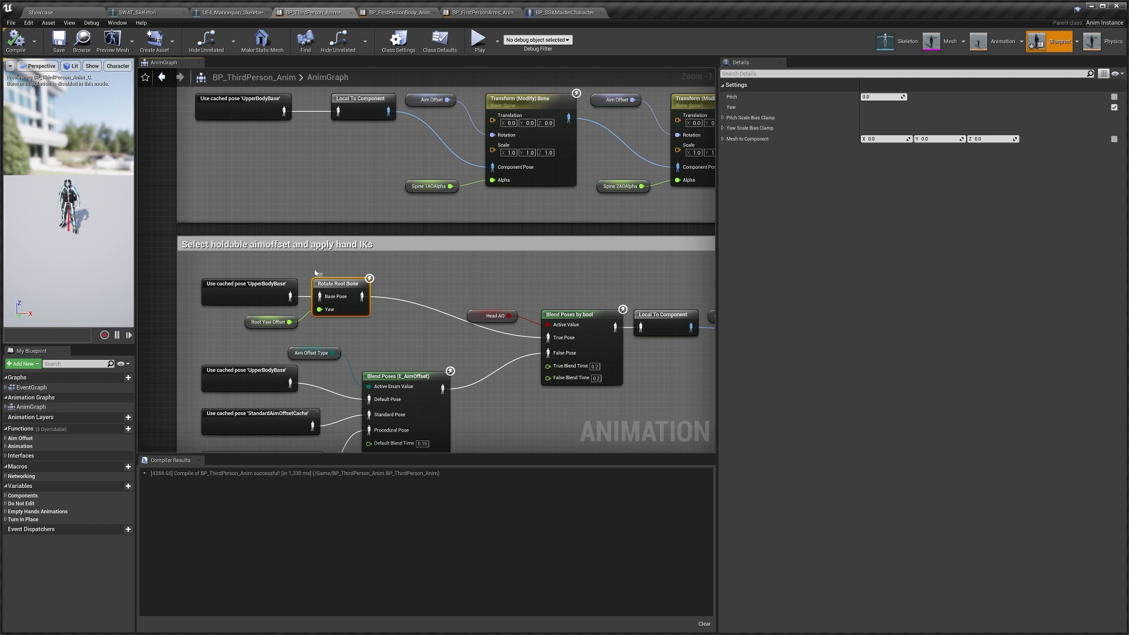
{"action": "left_click", "coordinate": [1114, 97]}
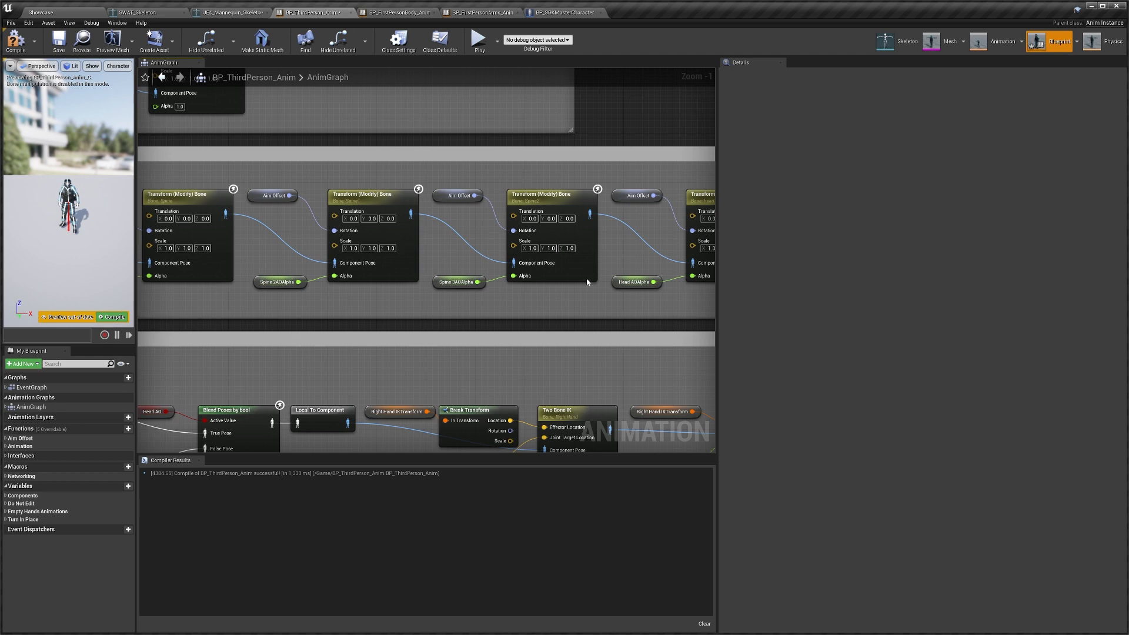
On the Rotate Root Bone node feeding LowerBodyBase, expose Pitch instead of Yaw and connect Root Yaw Offset to it
{"action": "right_click_drag", "start_coordinate": [587, 279], "coordinate": [489, 415]}
{"action": "right_click_drag", "start_coordinate": [539, 277], "coordinate": [709, 351]}
{"action": "left_click", "coordinate": [495, 225]}
{"action": "left_click", "coordinate": [1114, 96]}
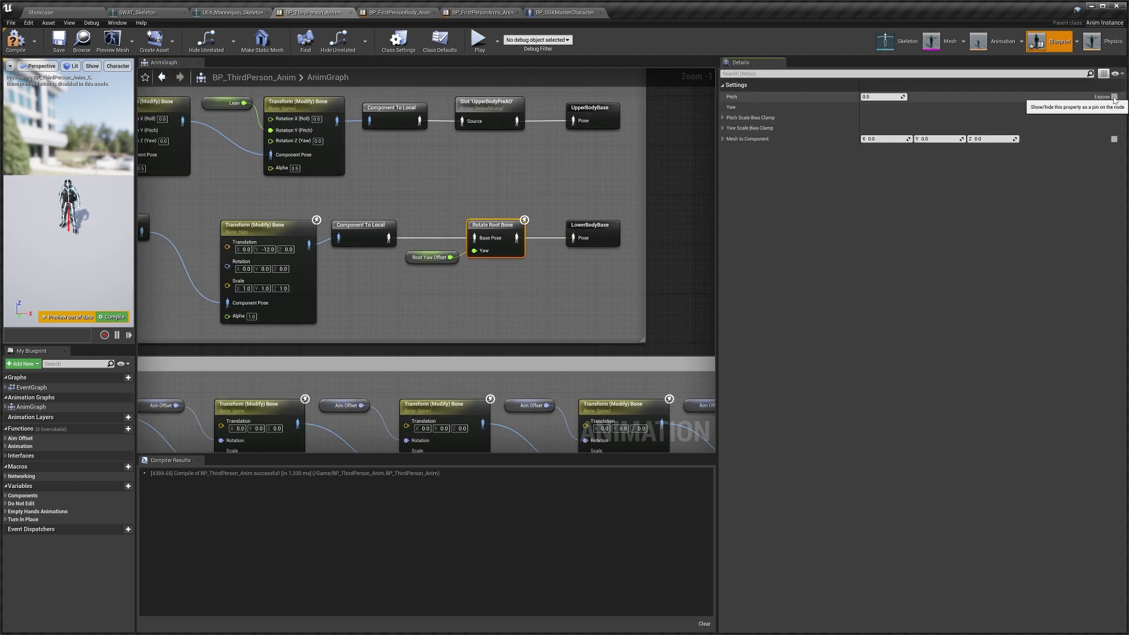
{"action": "left_click", "coordinate": [1114, 107]}
{"action": "left_click_drag", "start_coordinate": [450, 257], "coordinate": [474, 251]}
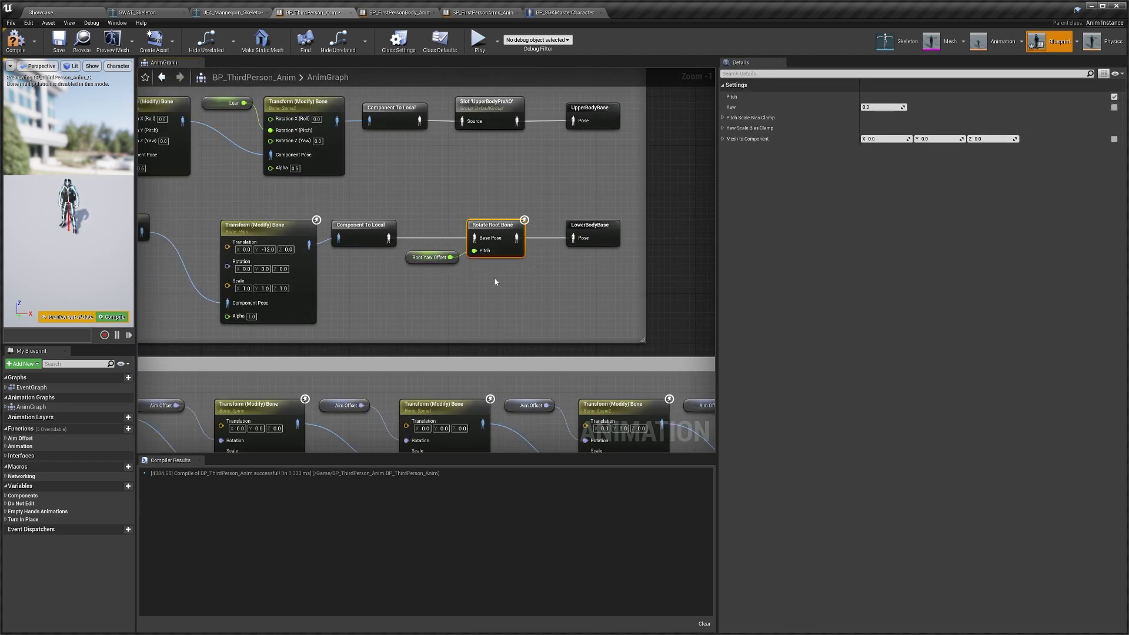
{"action": "left_click", "coordinate": [501, 272]}
{"action": "right_click_drag", "start_coordinate": [504, 271], "coordinate": [491, 347]}
{"action": "scroll", "coordinate": [481, 254], "scroll_direction": "down", "scroll_amount": 1}
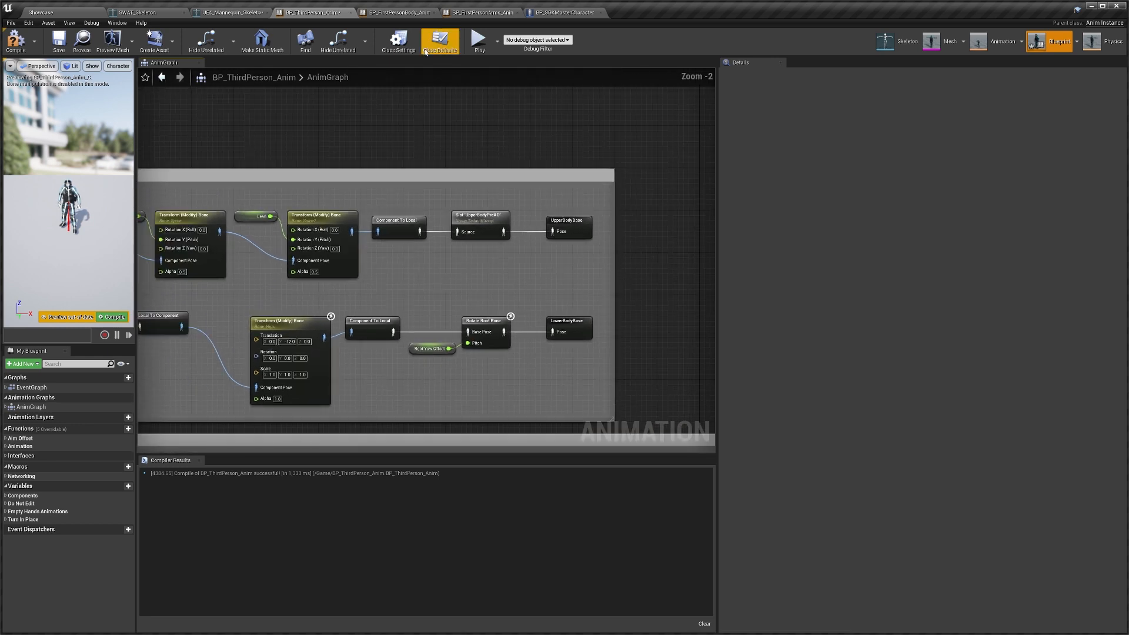
In BP_FirstPersonBody_Anim, drive Pitch instead of Yaw with Root Yaw Offset on the holdable aimoffset section's Rotate Root Bone node
{"action": "left_click", "coordinate": [400, 12]}
{"action": "scroll", "coordinate": [391, 207], "scroll_direction": "up", "scroll_amount": 3}
{"action": "right_click_drag", "start_coordinate": [370, 172], "coordinate": [583, 211]}
{"action": "right_click_drag", "start_coordinate": [443, 264], "coordinate": [390, 137]}
{"action": "scroll", "coordinate": [321, 288], "scroll_direction": "up", "scroll_amount": 3}
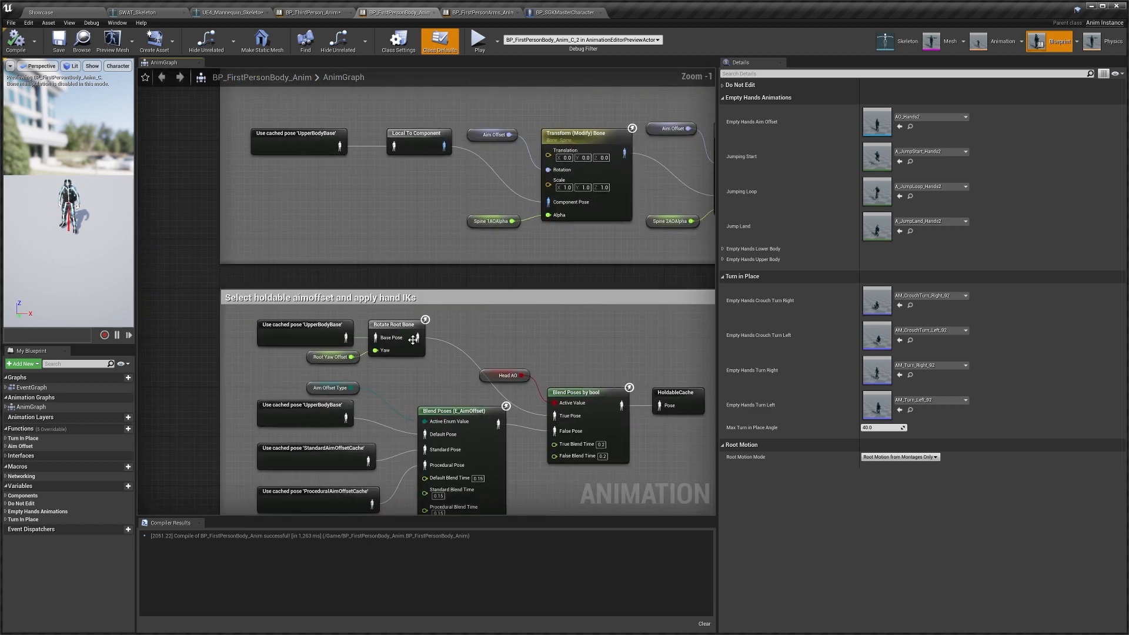
{"action": "left_click", "coordinate": [394, 326]}
{"action": "left_click", "coordinate": [1115, 96]}
{"action": "left_click", "coordinate": [1114, 108]}
{"action": "left_click_drag", "start_coordinate": [351, 357], "coordinate": [388, 351]}
Switch the LowerBodyBase Rotate Root Bone node from Yaw to Pitch, connect Root Yaw Offset, and compile BP_FirstPersonBody_Anim
{"action": "scroll", "coordinate": [587, 306], "scroll_direction": "down", "scroll_amount": 2}
{"action": "right_click_drag", "start_coordinate": [588, 306], "coordinate": [328, 376]}
{"action": "mouse_move", "coordinate": [682, 294]}
{"action": "right_mouse_down"}
{"action": "mouse_move", "coordinate": [334, 372]}
{"action": "mouse_move", "coordinate": [371, 452]}
{"action": "mouse_move", "coordinate": [456, 458]}
{"action": "right_mouse_up"}
{"action": "right_click_drag", "start_coordinate": [416, 315], "coordinate": [510, 314]}
{"action": "right_click_drag", "start_coordinate": [327, 235], "coordinate": [487, 258]}
{"action": "scroll", "coordinate": [486, 258], "scroll_direction": "up", "scroll_amount": 1}
{"action": "left_click", "coordinate": [487, 259]}
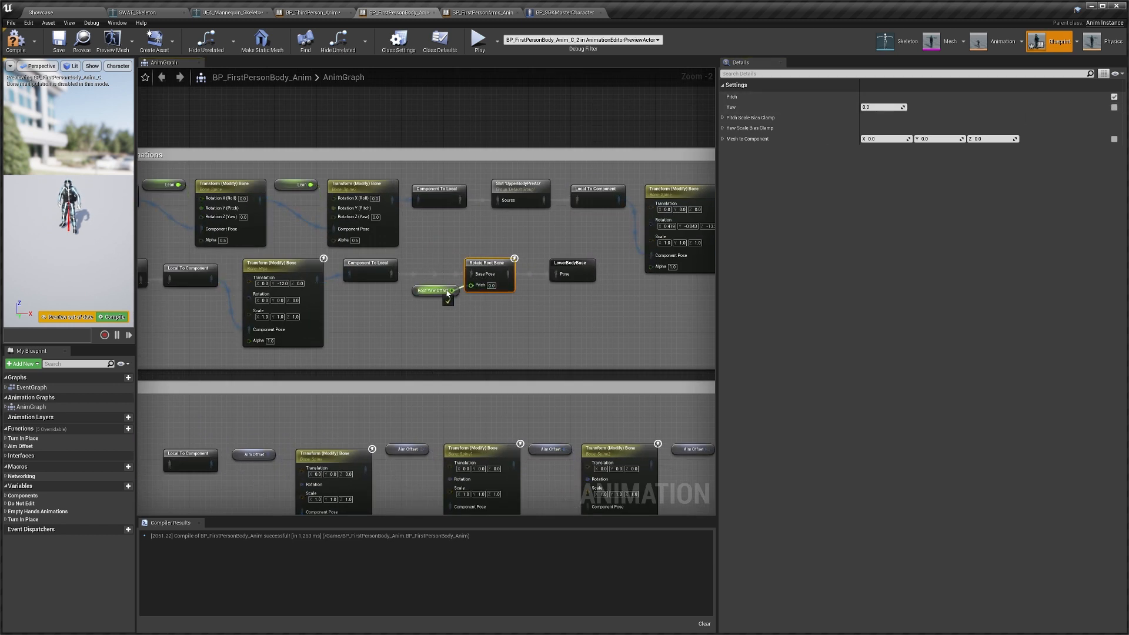
{"action": "left_click", "coordinate": [493, 316]}
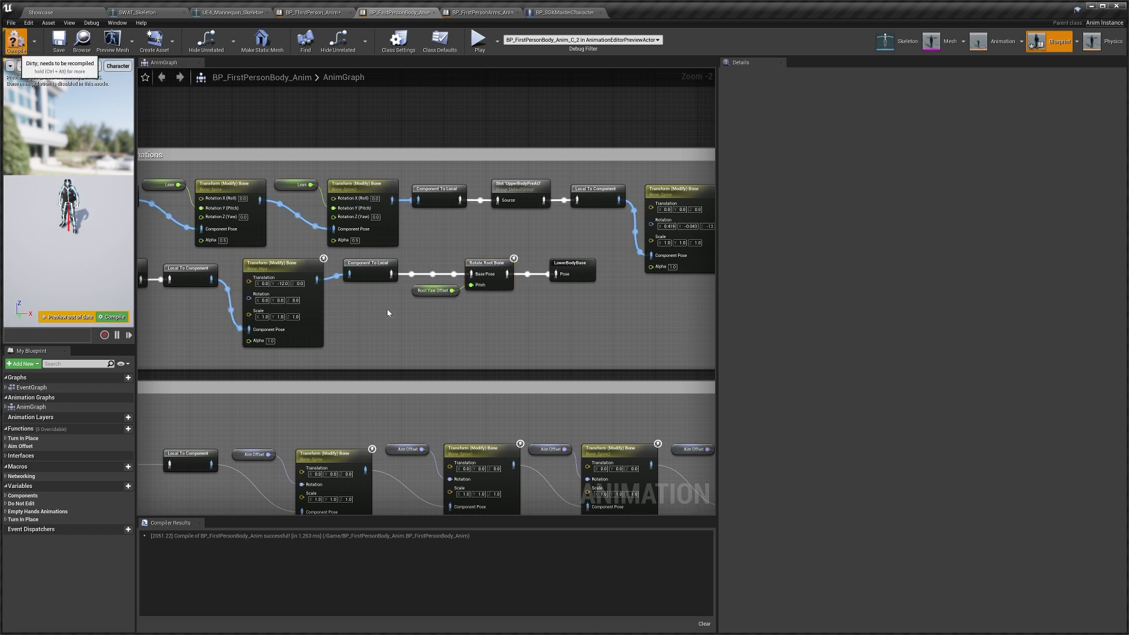
{"action": "left_click", "coordinate": [16, 41]}
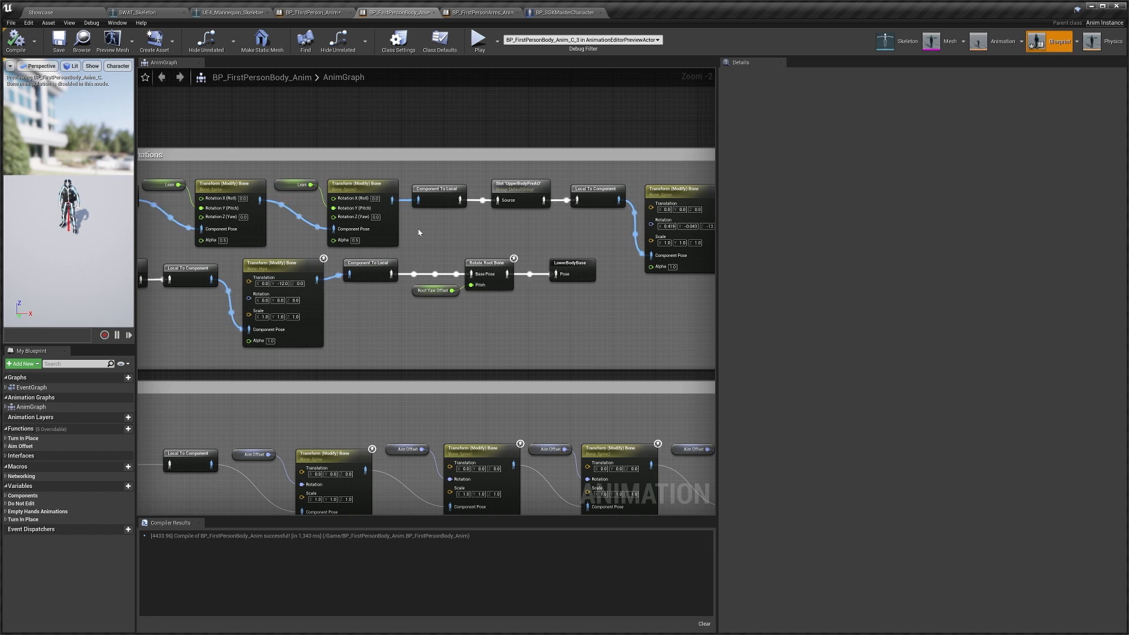
Open the BP_Axe blueprint from SurvivalGameKitV2/Blueprints/Items/HoldableItems and expand its Melee Attack Animations to examine the assigned montage
{"action": "left_click", "coordinate": [45, 12]}
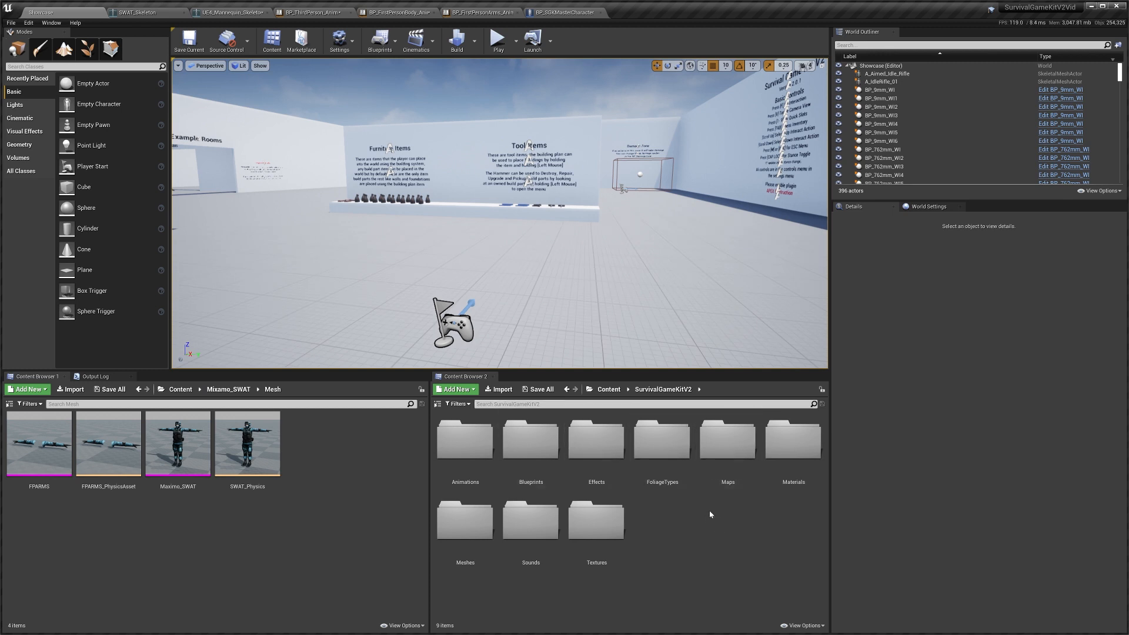
{"action": "double_click", "coordinate": [535, 461]}
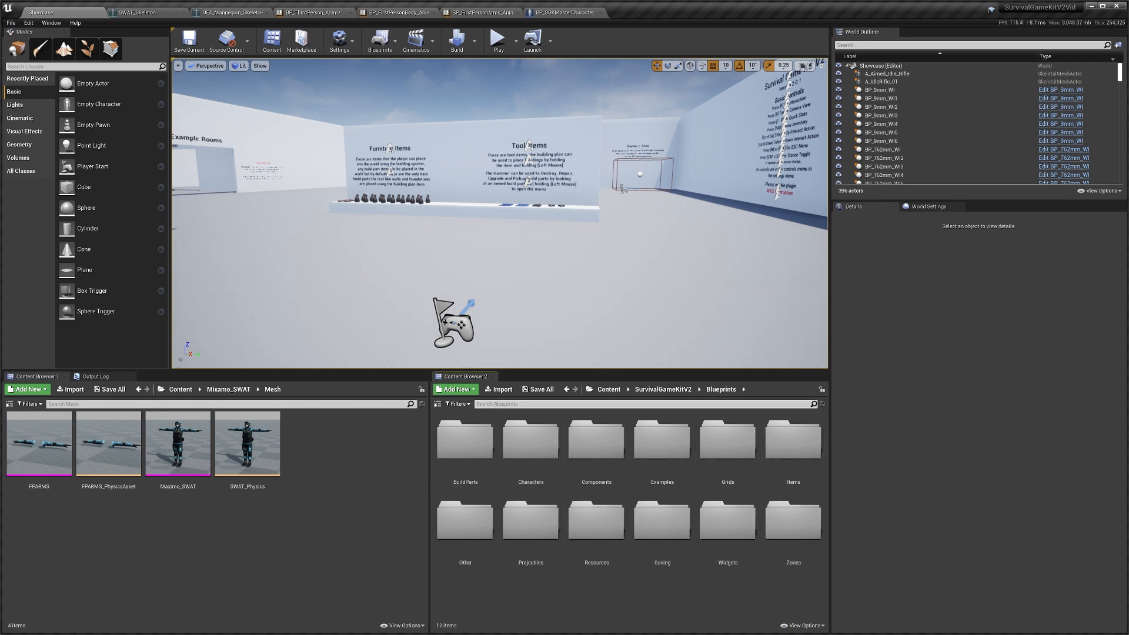
{"action": "double_click", "coordinate": [793, 441]}
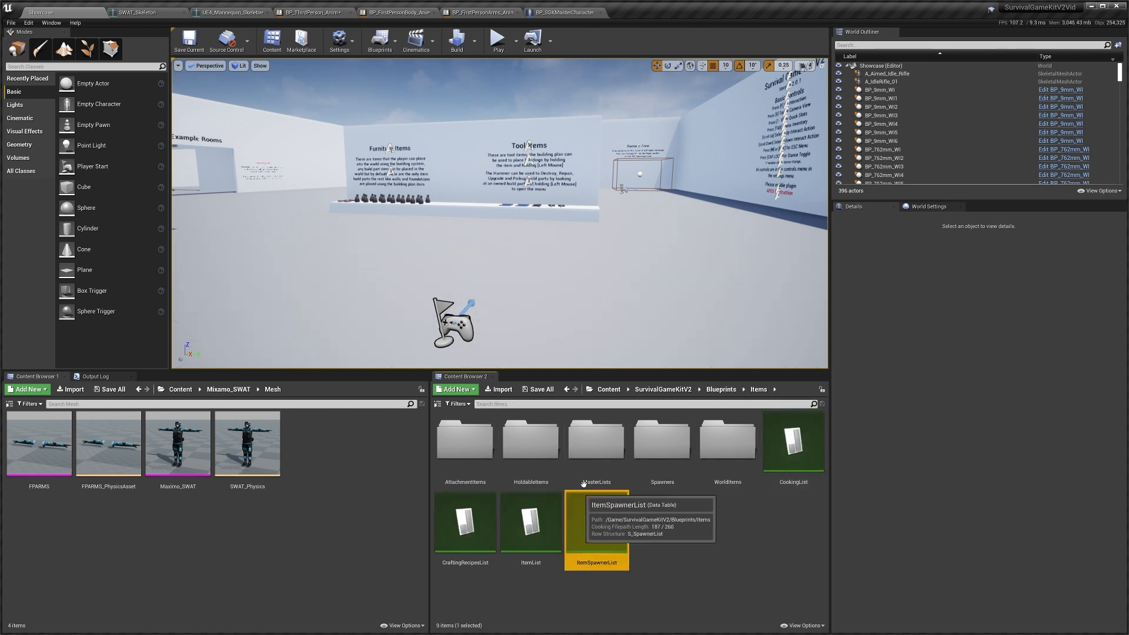
{"action": "double_click", "coordinate": [529, 444]}
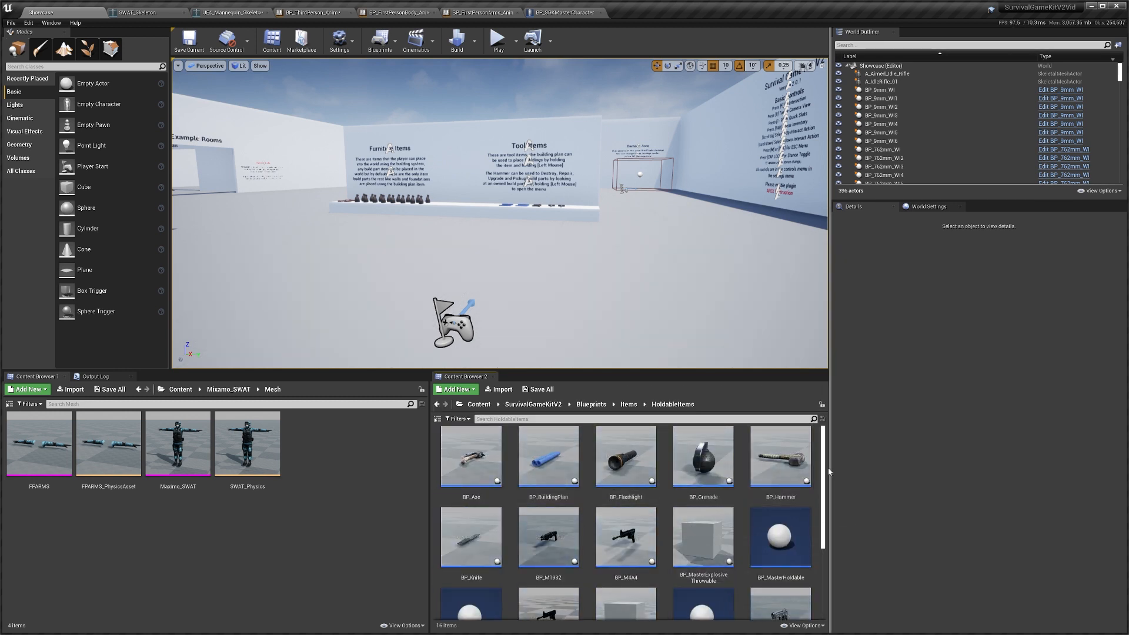
{"action": "scroll", "coordinate": [826, 481], "scroll_direction": "down", "scroll_amount": 4}
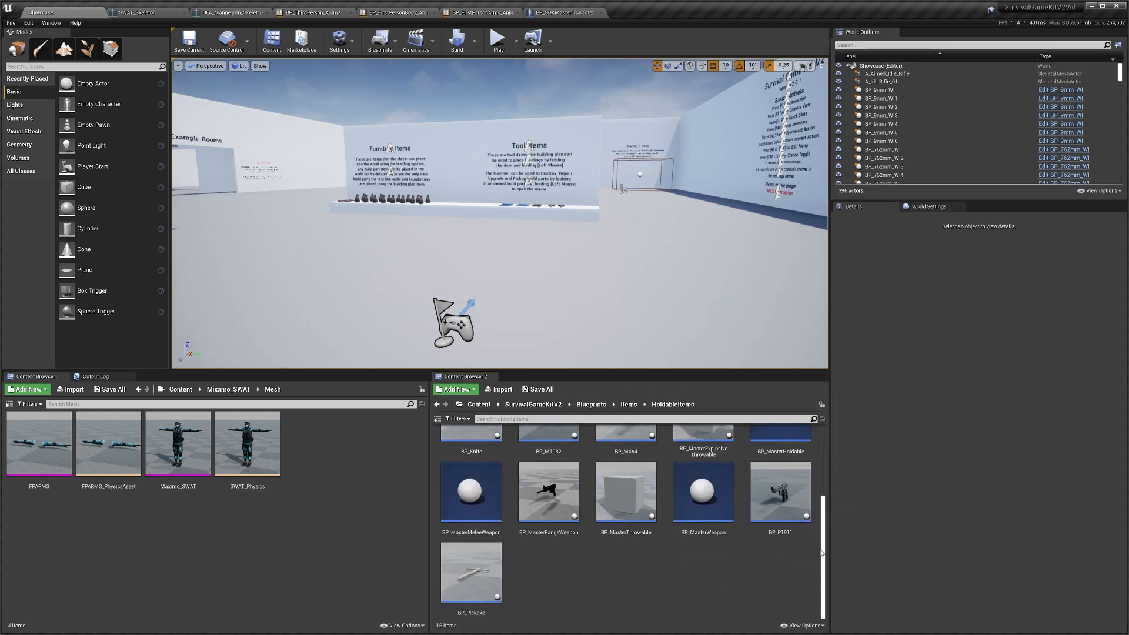
{"action": "scroll", "coordinate": [823, 463], "scroll_direction": "up", "scroll_amount": 4}
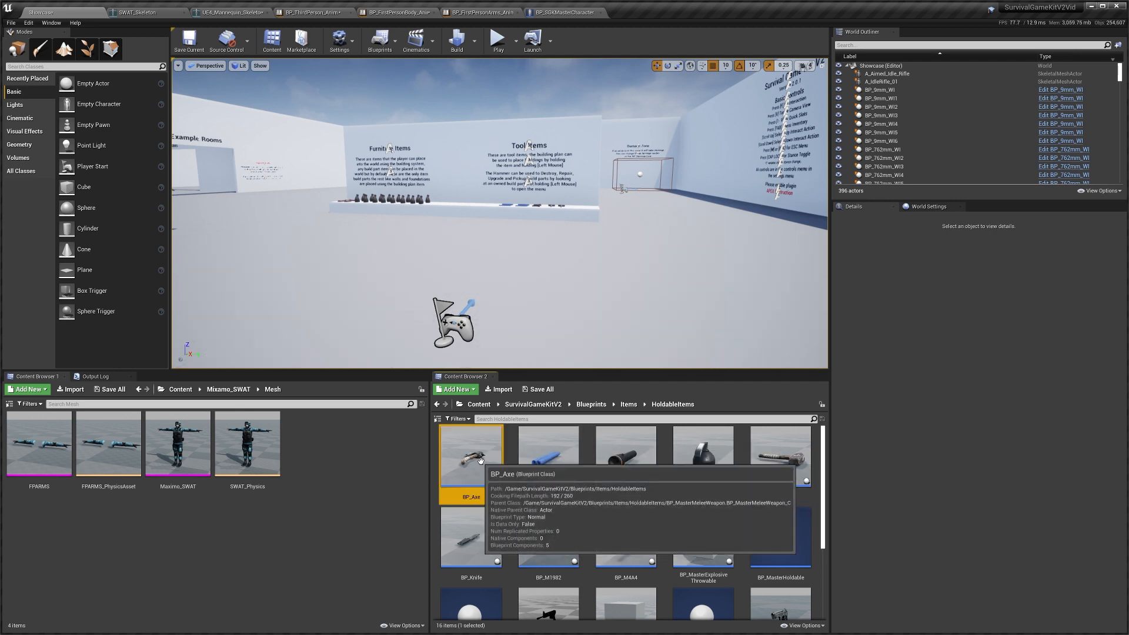
{"action": "double_click", "coordinate": [487, 469]}
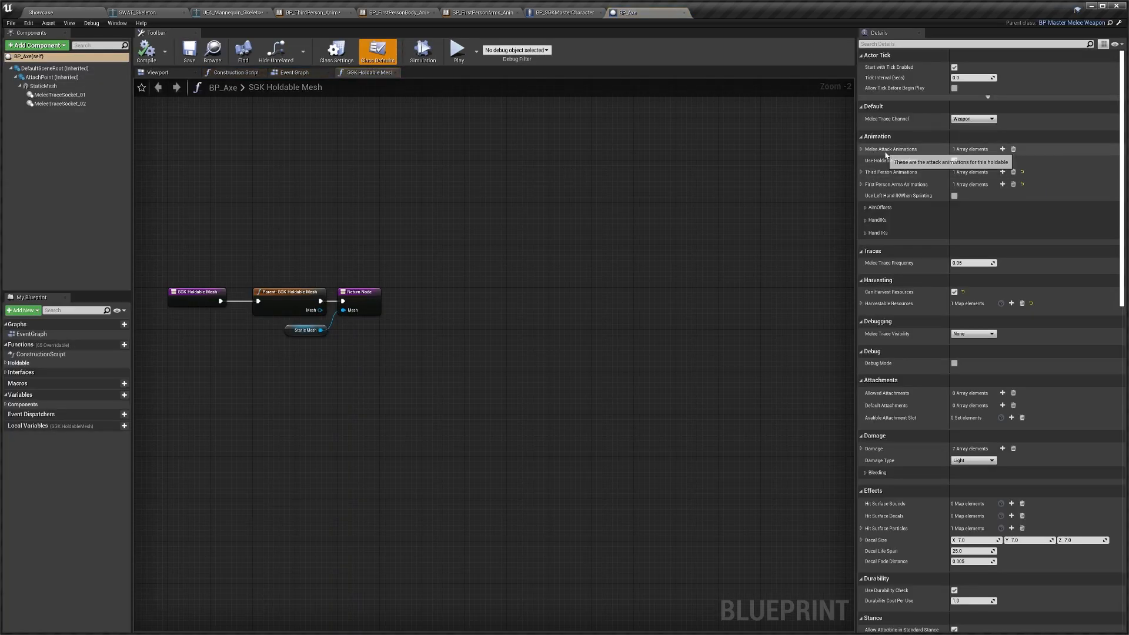
{"action": "left_click", "coordinate": [861, 149]}
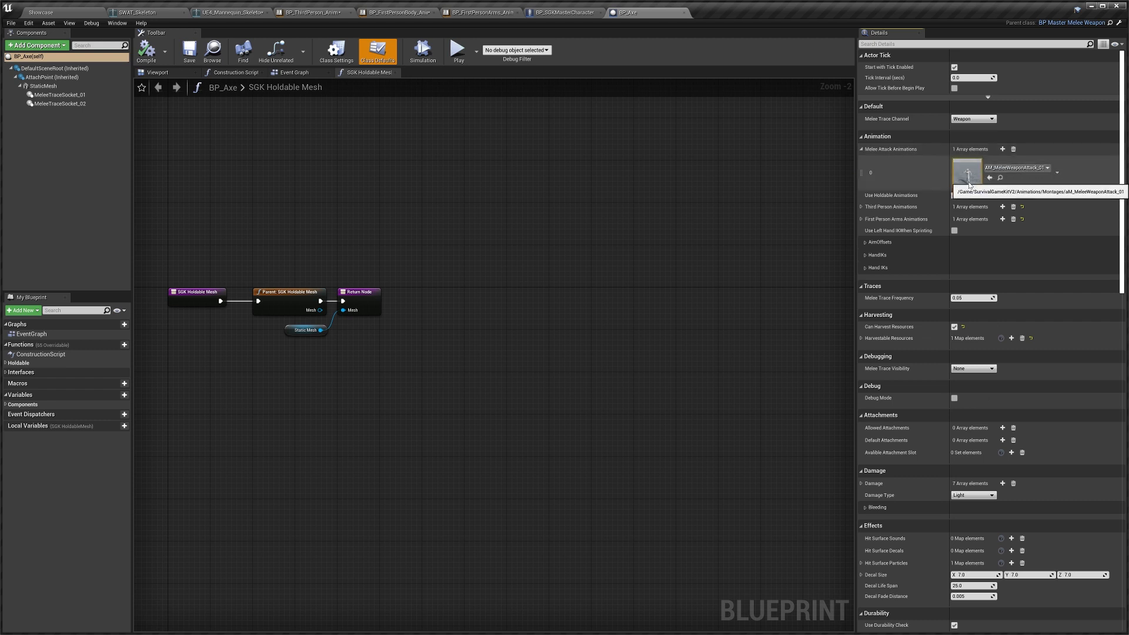
Assign the SWAT version of AM_MeleeWeaponAttack_01 as BP_Axe's Melee Attack Animations montage
{"action": "left_click", "coordinate": [1020, 170]}
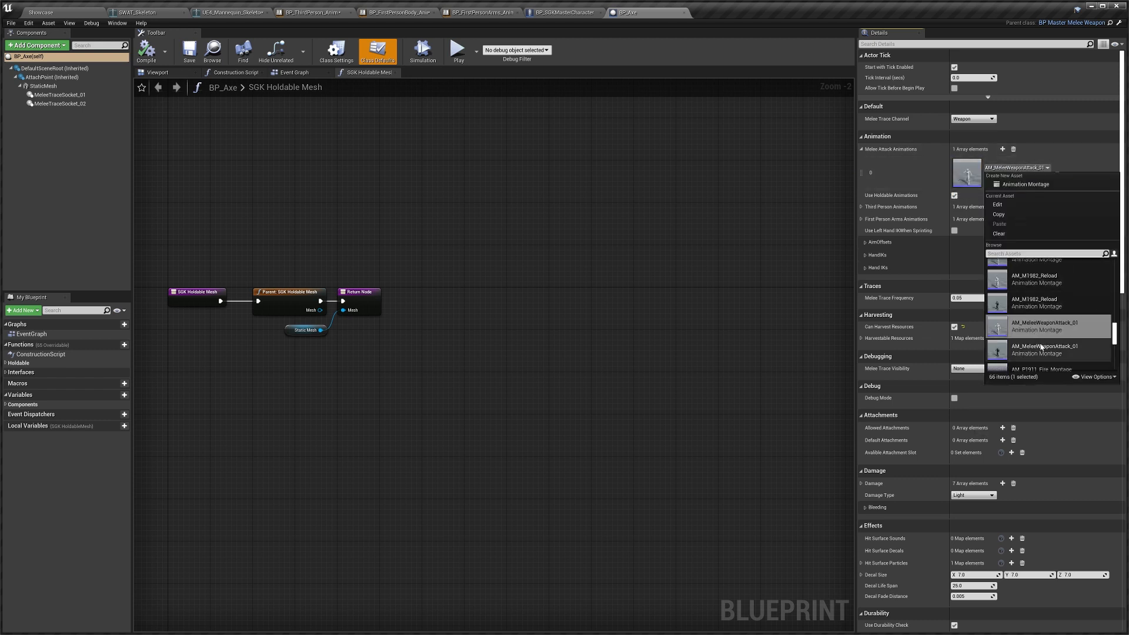
{"action": "left_click", "coordinate": [1041, 350]}
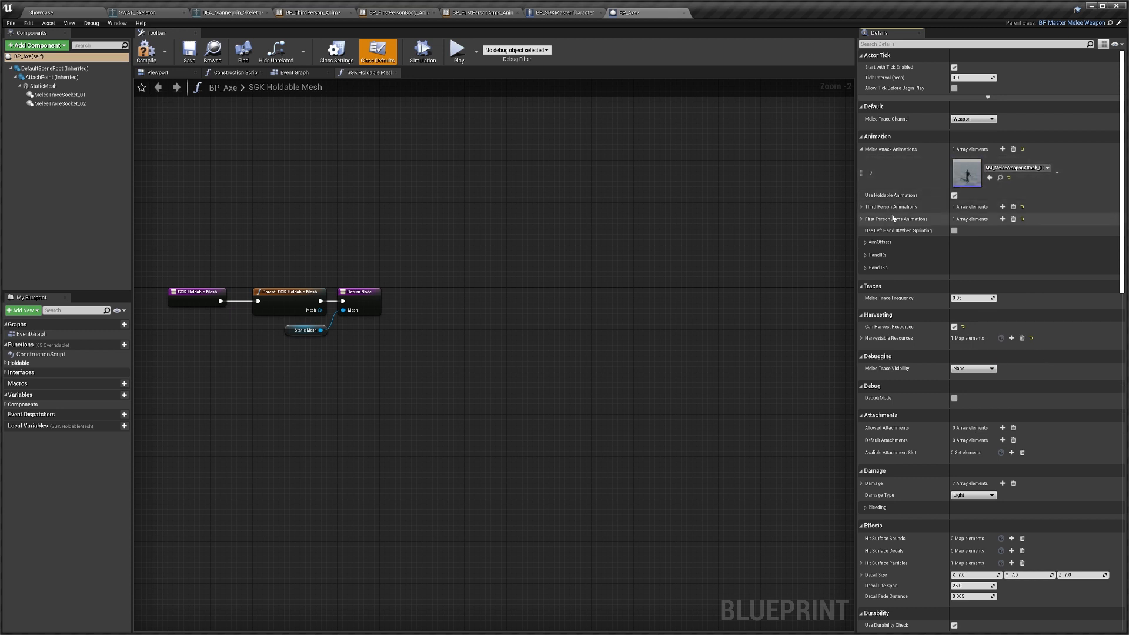
Examine BP_Axe's Third Person Animations and First Person Arms Animations entries, including their assigned meshes and the upper body standard animations
{"action": "left_click", "coordinate": [909, 207]}
{"action": "left_click", "coordinate": [916, 219]}
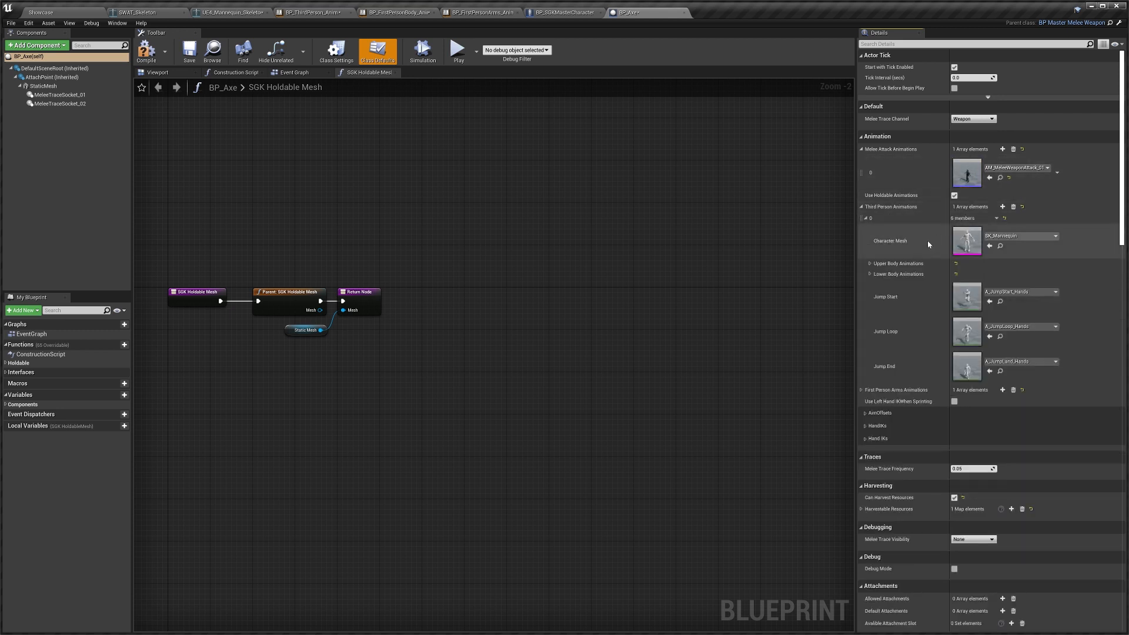
{"action": "left_click", "coordinate": [909, 264]}
{"action": "left_click", "coordinate": [900, 274]}
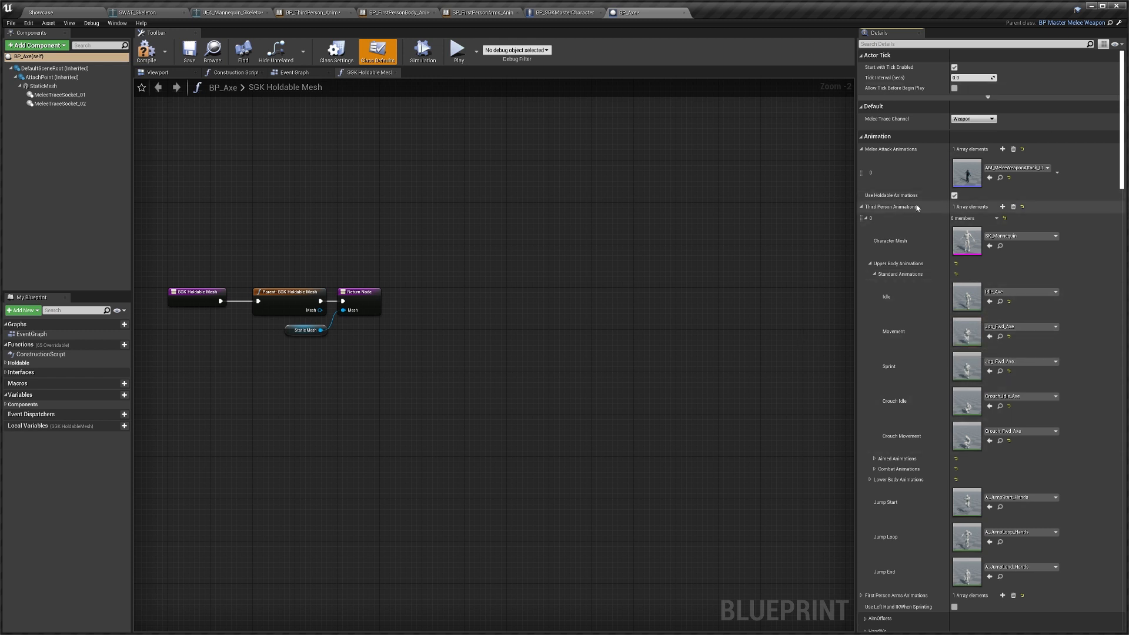
{"action": "left_click", "coordinate": [900, 207]}
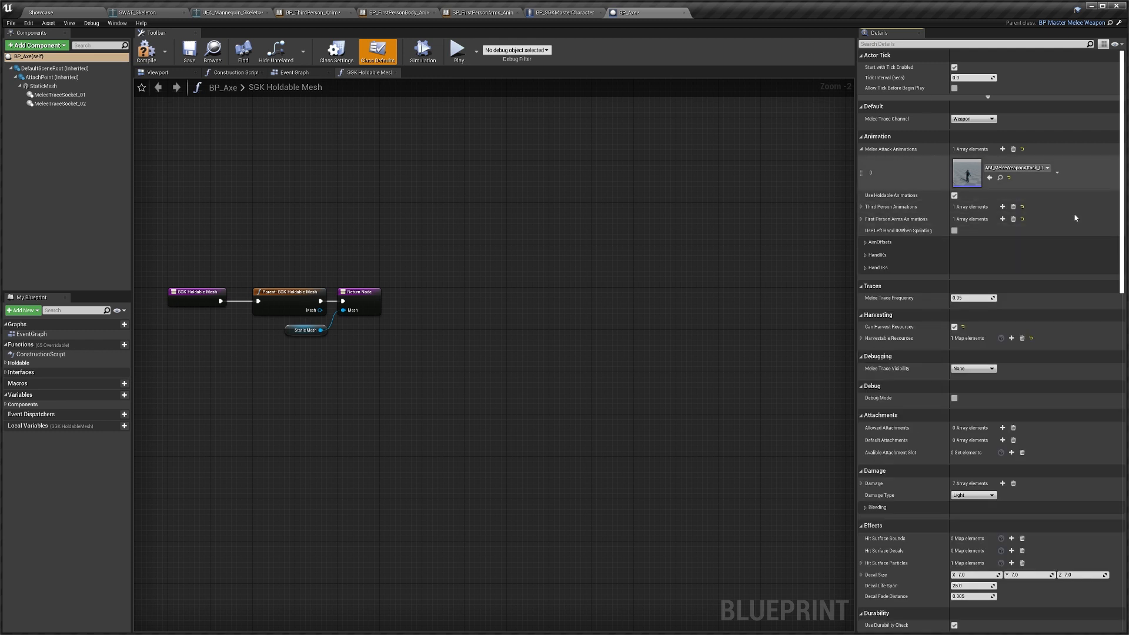
{"action": "left_click", "coordinate": [894, 219]}
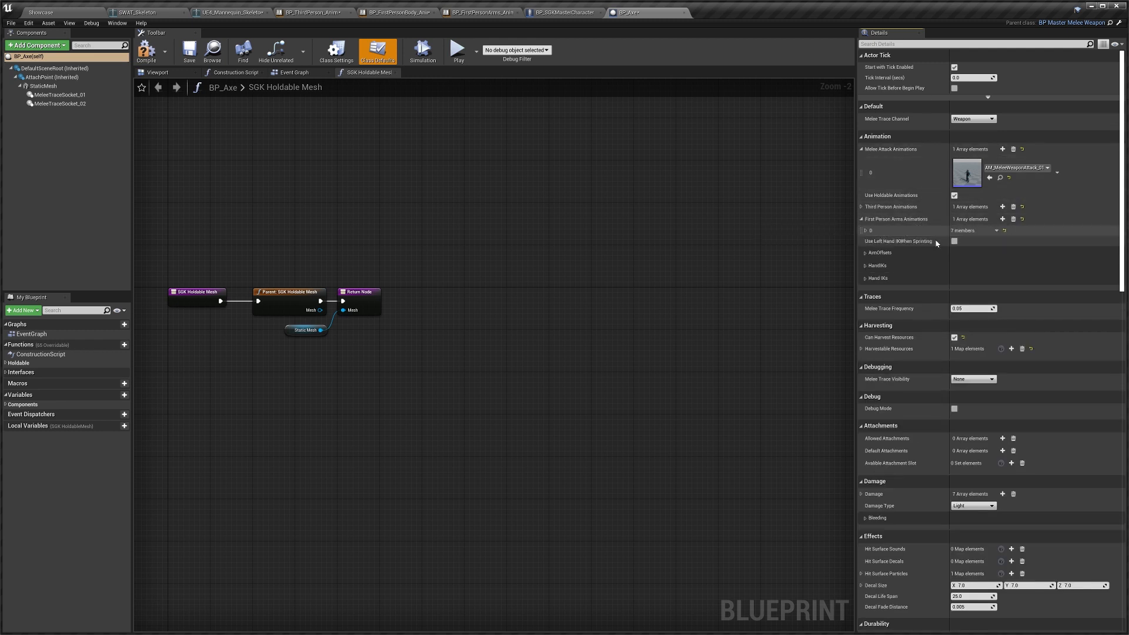
{"action": "left_click", "coordinate": [909, 230]}
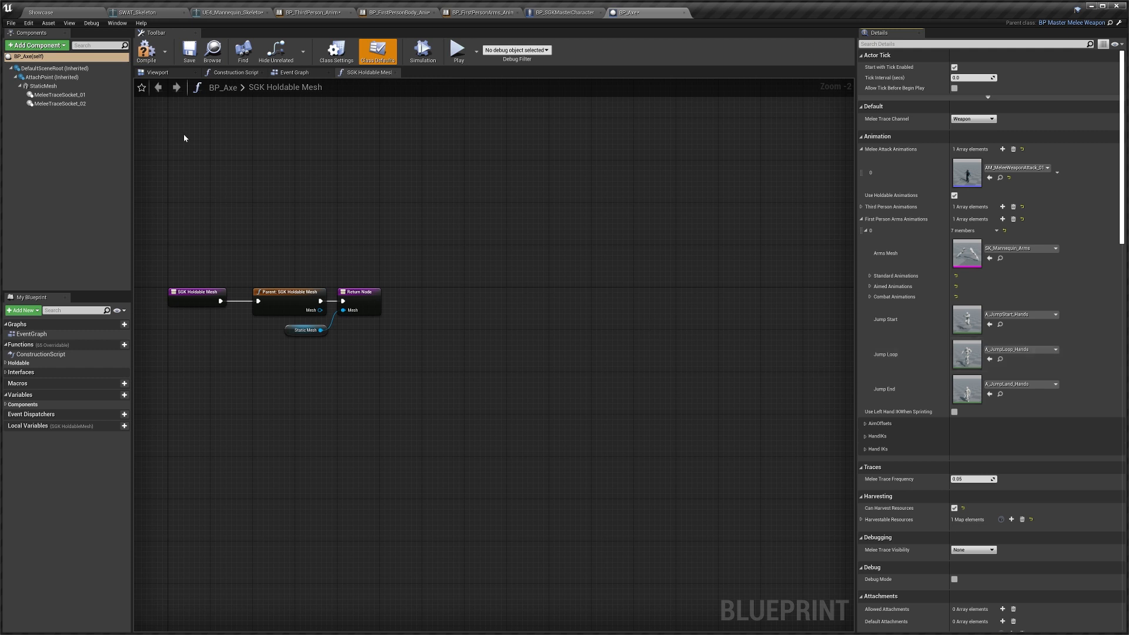
Compile BP_Axe and open the ItemList data table from SurvivalGameKitV2/Blueprints/Items
{"action": "left_click", "coordinate": [146, 51]}
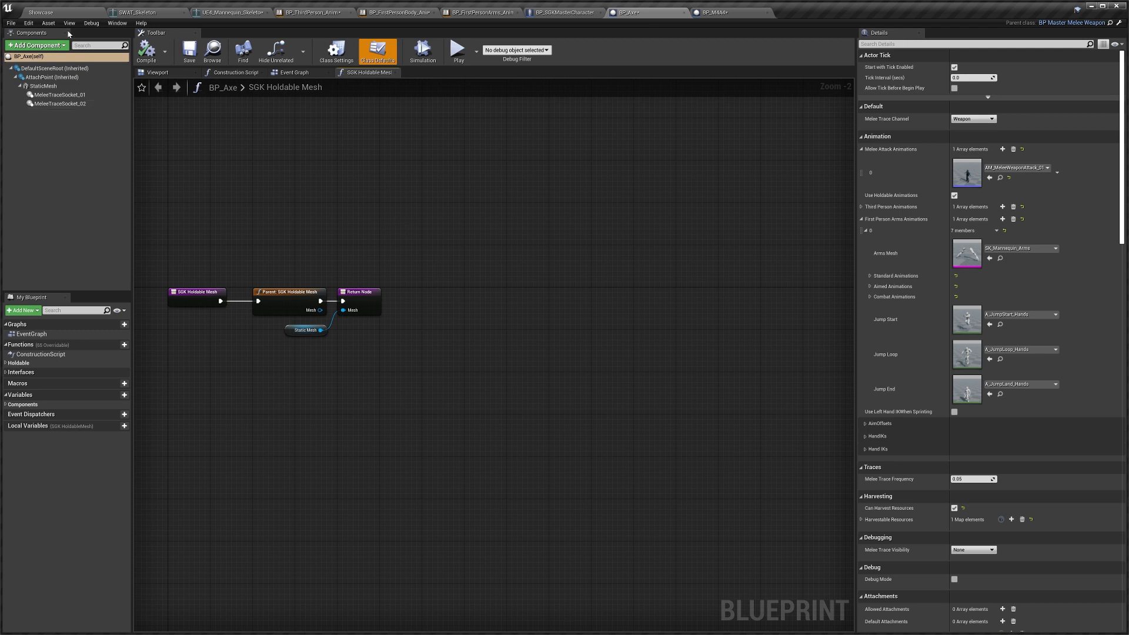
{"action": "left_click", "coordinate": [57, 11]}
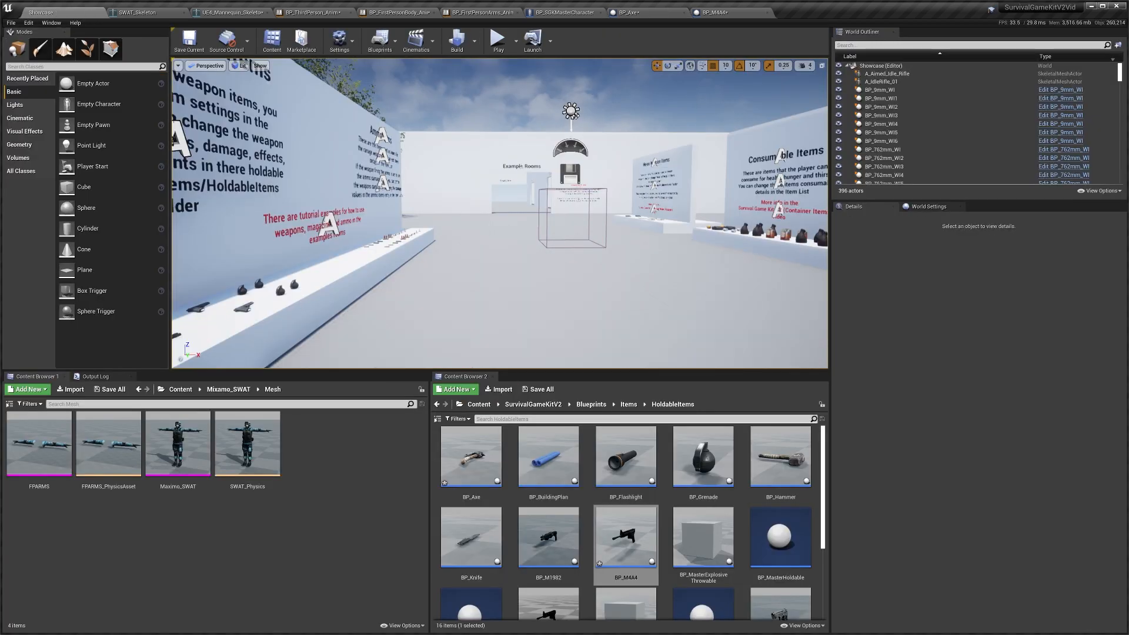
{"action": "left_click", "coordinate": [629, 404]}
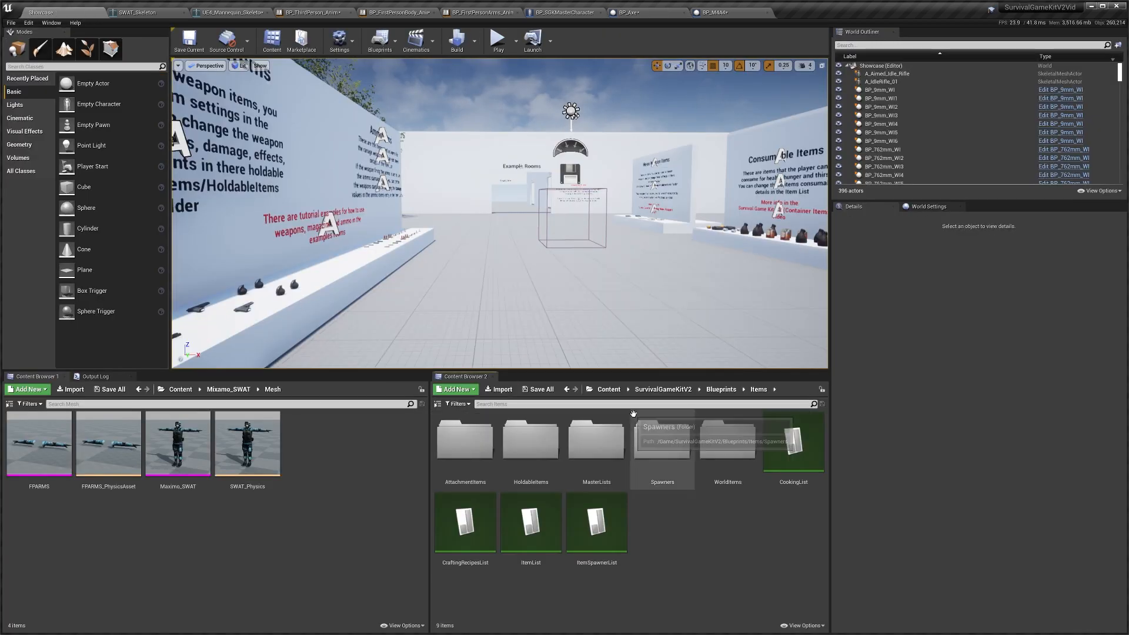
{"action": "left_click", "coordinate": [544, 527]}
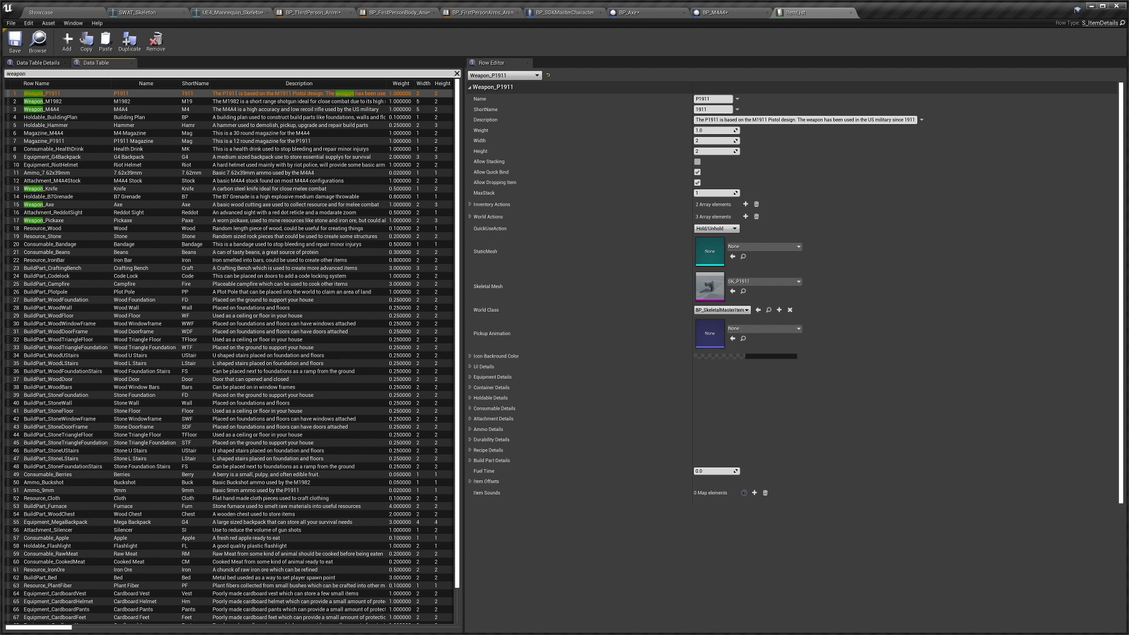
Search the item rows for "hold" and expand the Holdable Details of the Holdable_BuildingPlan row
{"action": "key", "text": "BackSpace"}
{"action": "key", "text": "BackSpace"}
{"action": "key", "text": "BackSpace"}
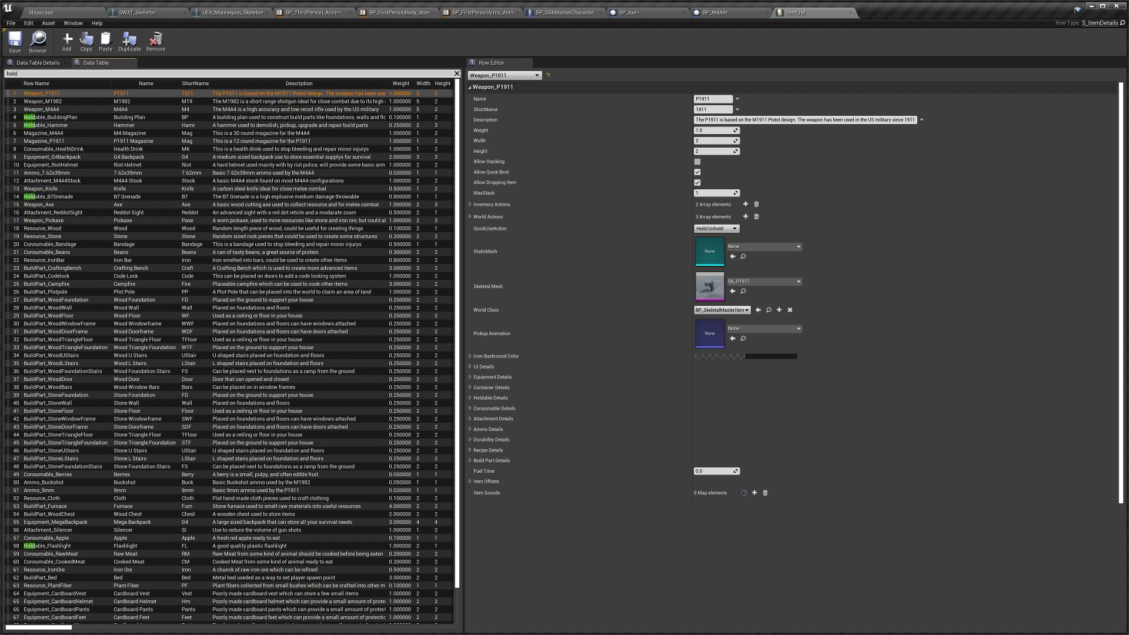
{"action": "left_click", "coordinate": [64, 118]}
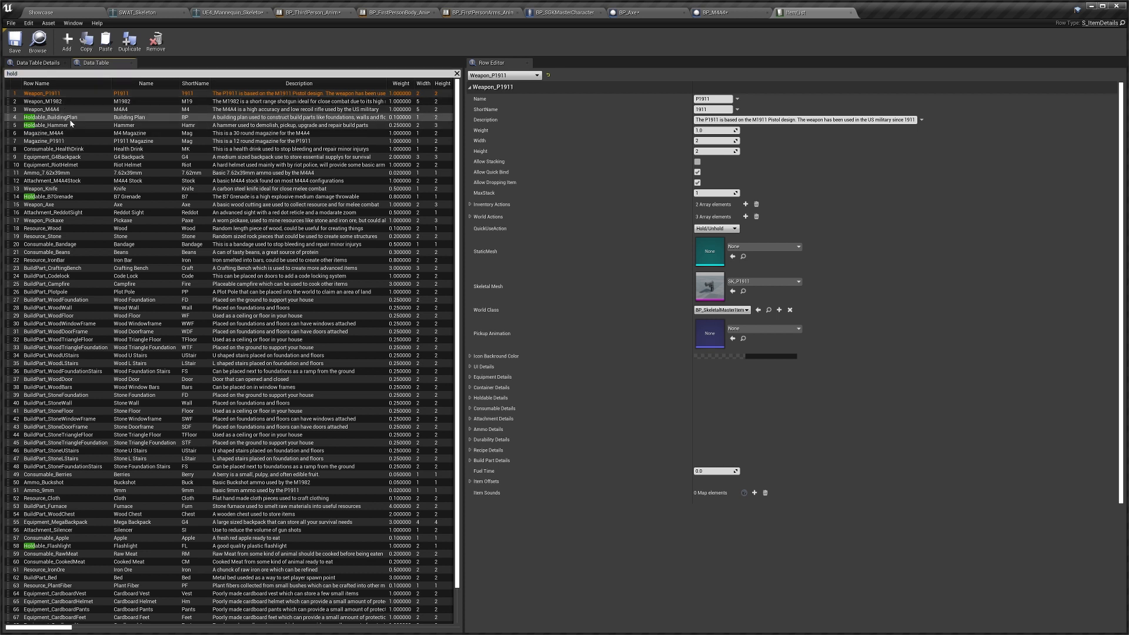
{"action": "left_click", "coordinate": [509, 399]}
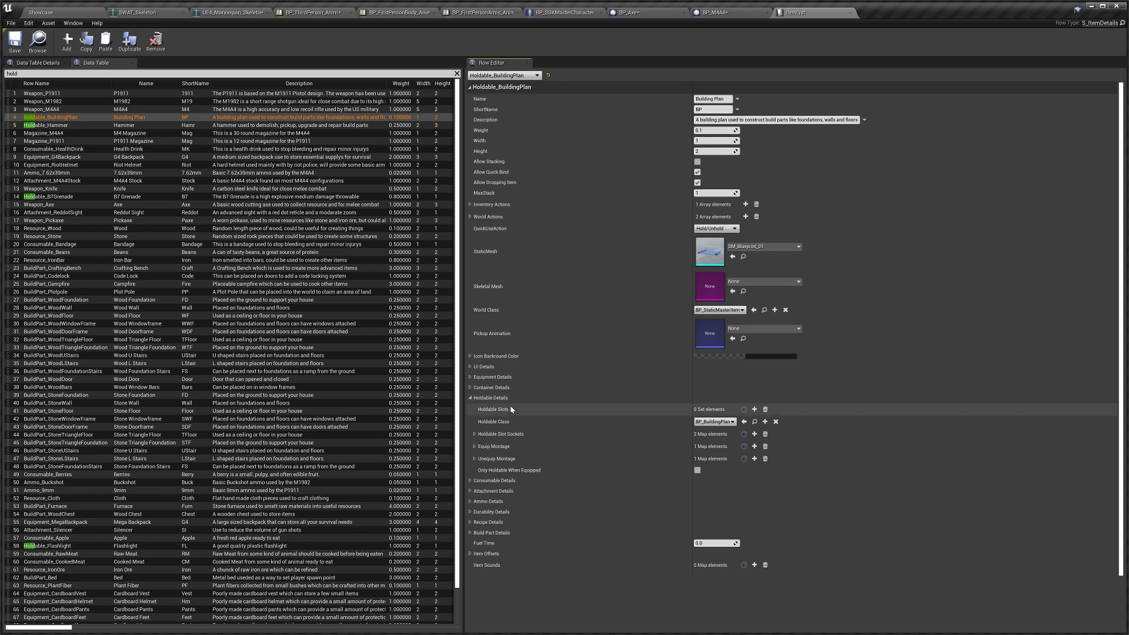
Assign the SWAT version of AM_Equip_Item to both the Equip Montage and Unequip Montage entries of Holdable_BuildingPlan
{"action": "left_click", "coordinate": [508, 448]}
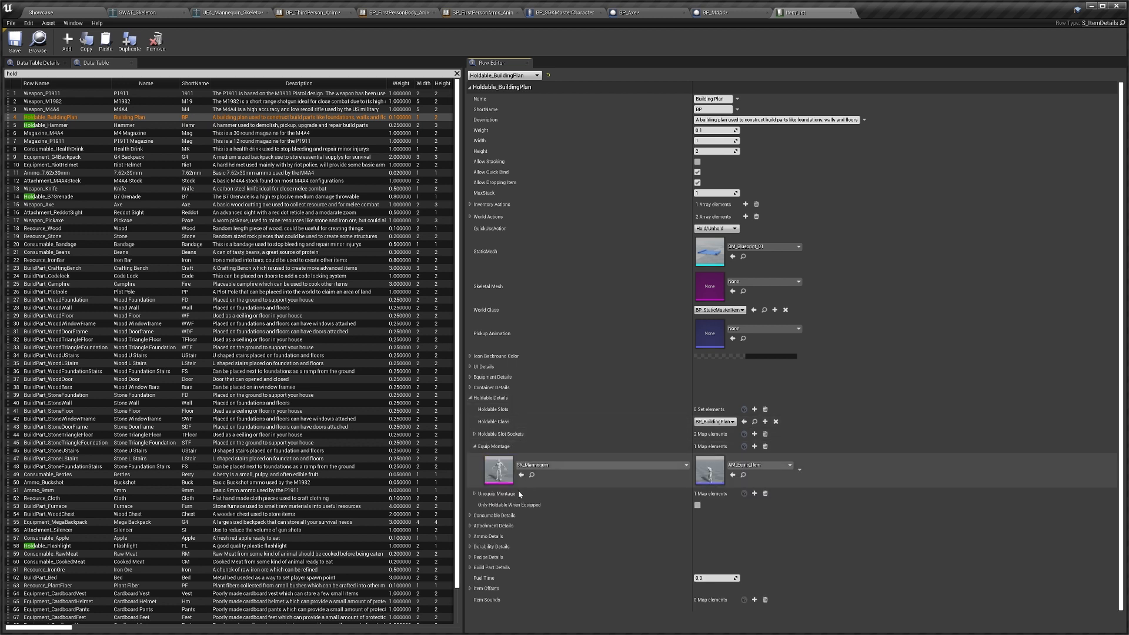
{"action": "left_click", "coordinate": [497, 493]}
{"action": "left_click", "coordinate": [762, 465]}
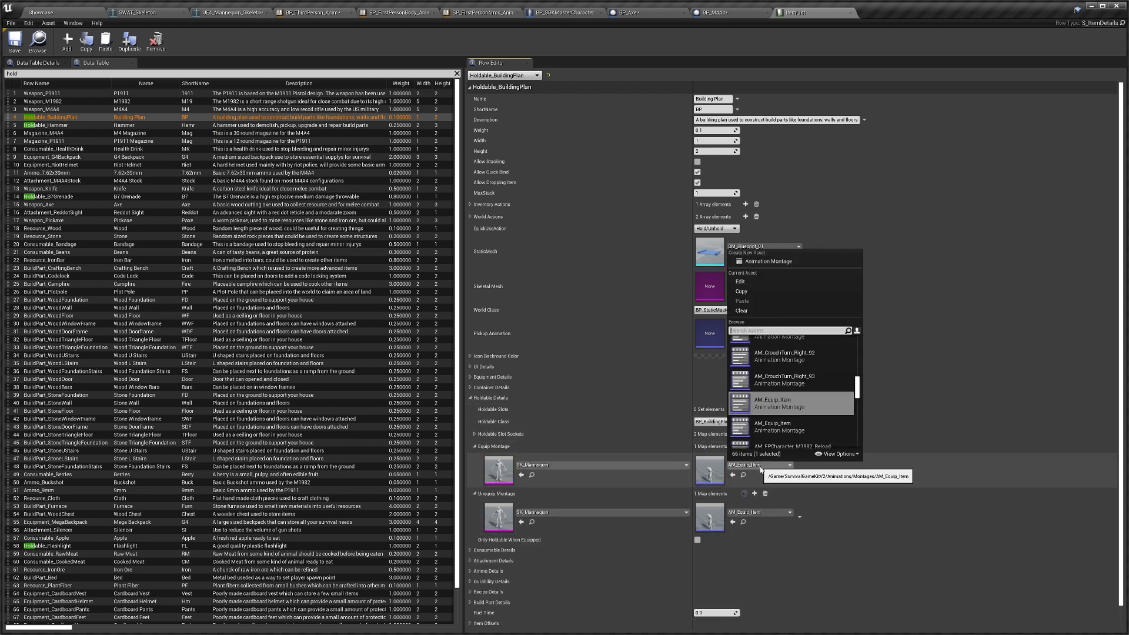
{"action": "left_click", "coordinate": [785, 428]}
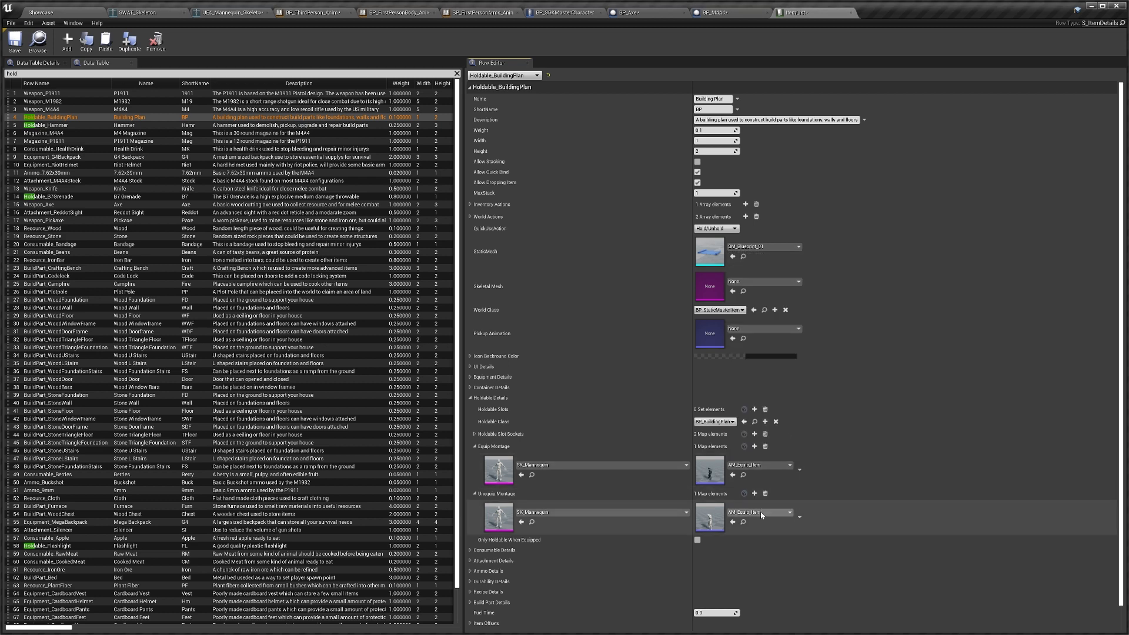
{"action": "left_click", "coordinate": [758, 513]}
{"action": "left_click", "coordinate": [782, 475]}
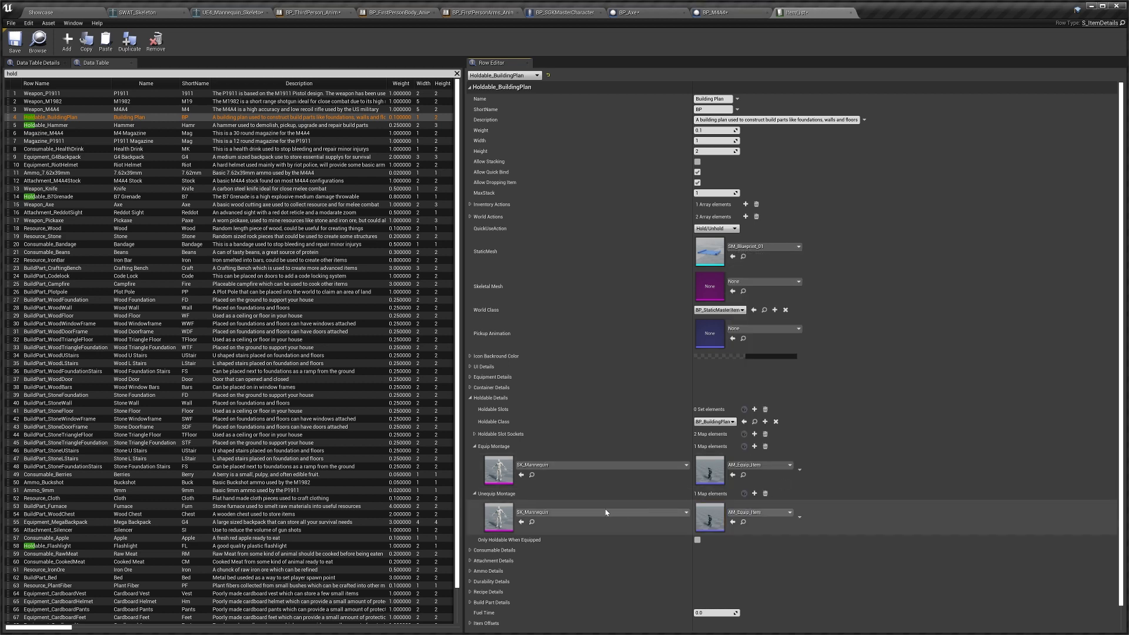
Replace the SK_Mannequin mesh with Maximo_SWAT in the Equip Montage and Unequip Montage entries of Holdable_BuildingPlan
{"action": "left_click", "coordinate": [579, 465]}
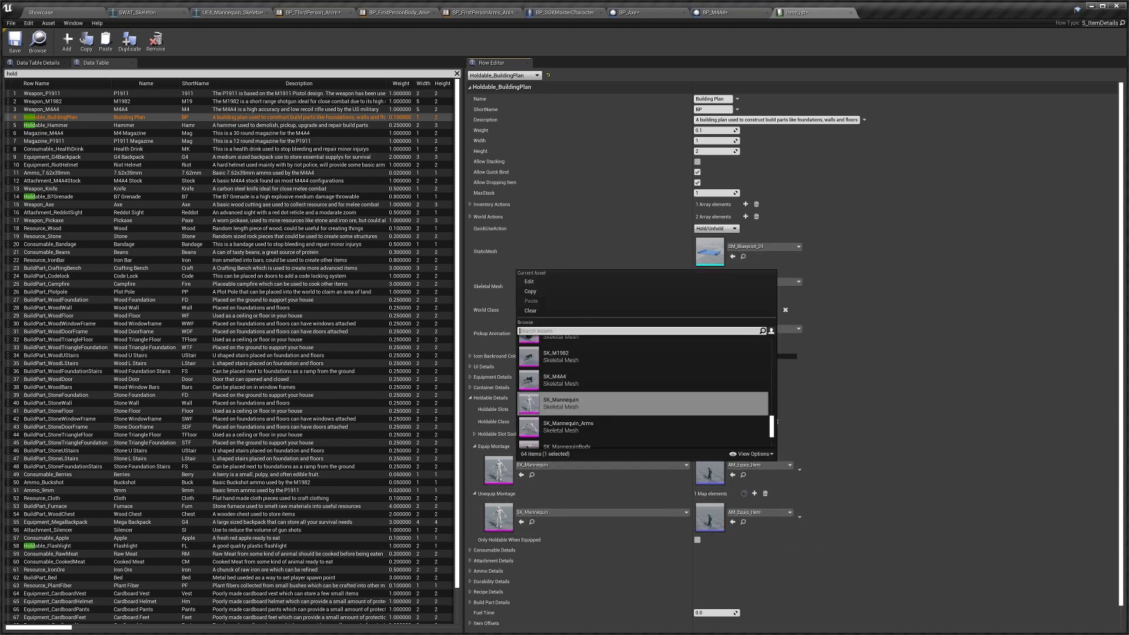
{"action": "type", "text": "swat"}
{"action": "left_click", "coordinate": [589, 343]}
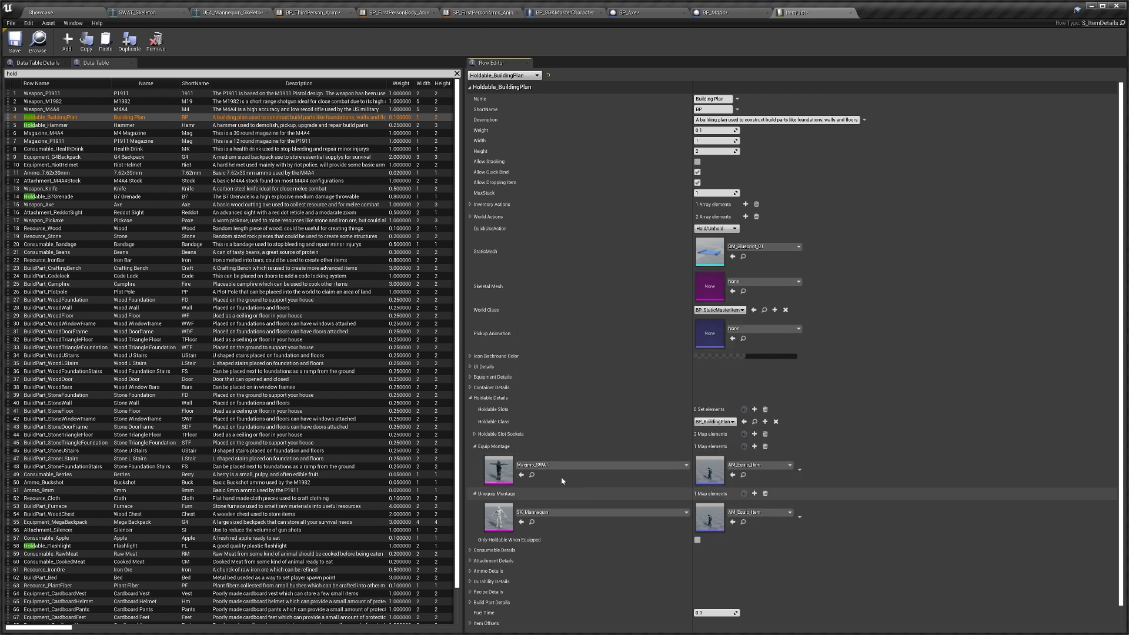
{"action": "right_click", "coordinate": [501, 520]}
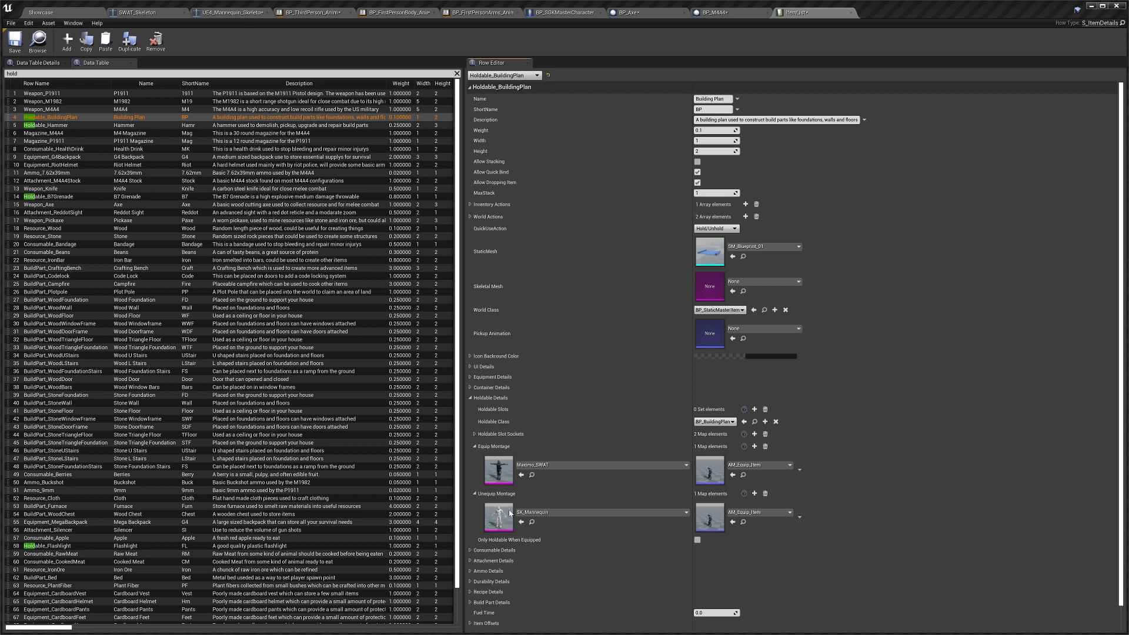
{"action": "right_click", "coordinate": [507, 465]}
{"action": "left_click", "coordinate": [518, 469]}
{"action": "left_click", "coordinate": [550, 514]}
{"action": "type", "text": "swat"}
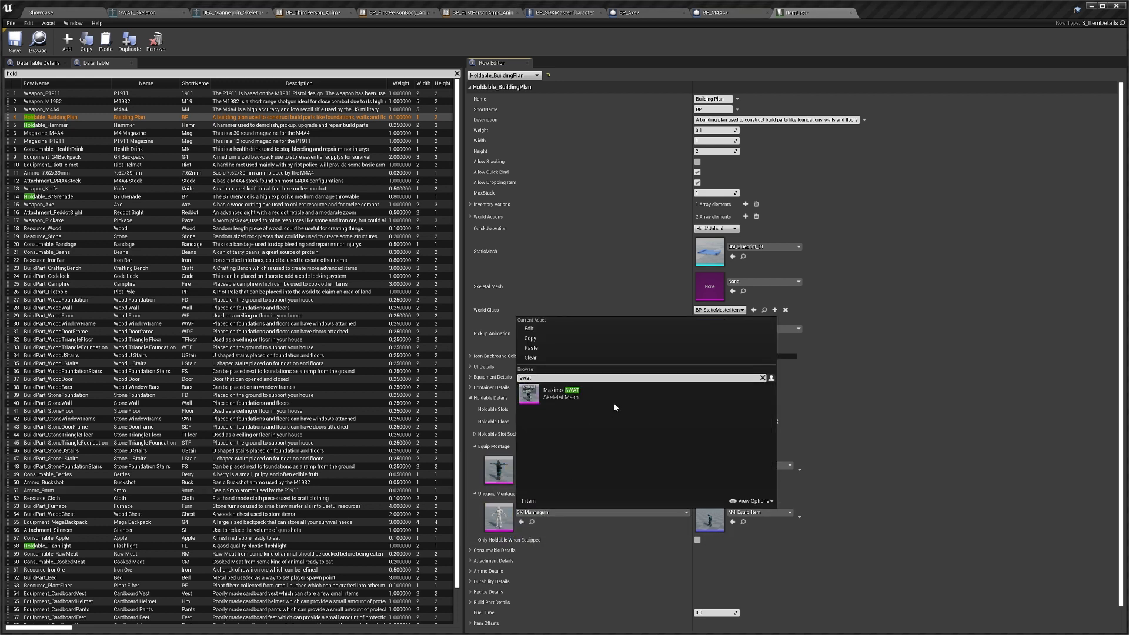
{"action": "left_click", "coordinate": [559, 393]}
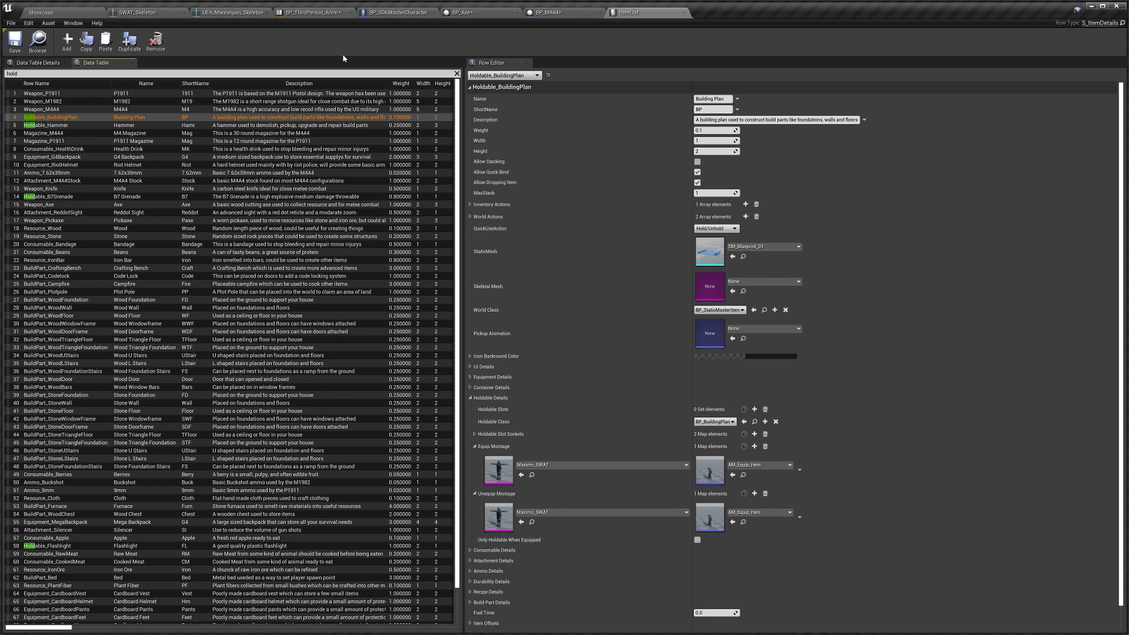
In BP_ThirdPerson_Anim's AnimGraph, select the Layered blend per bone node in the Empty hands cache section
{"action": "left_click", "coordinate": [307, 16]}
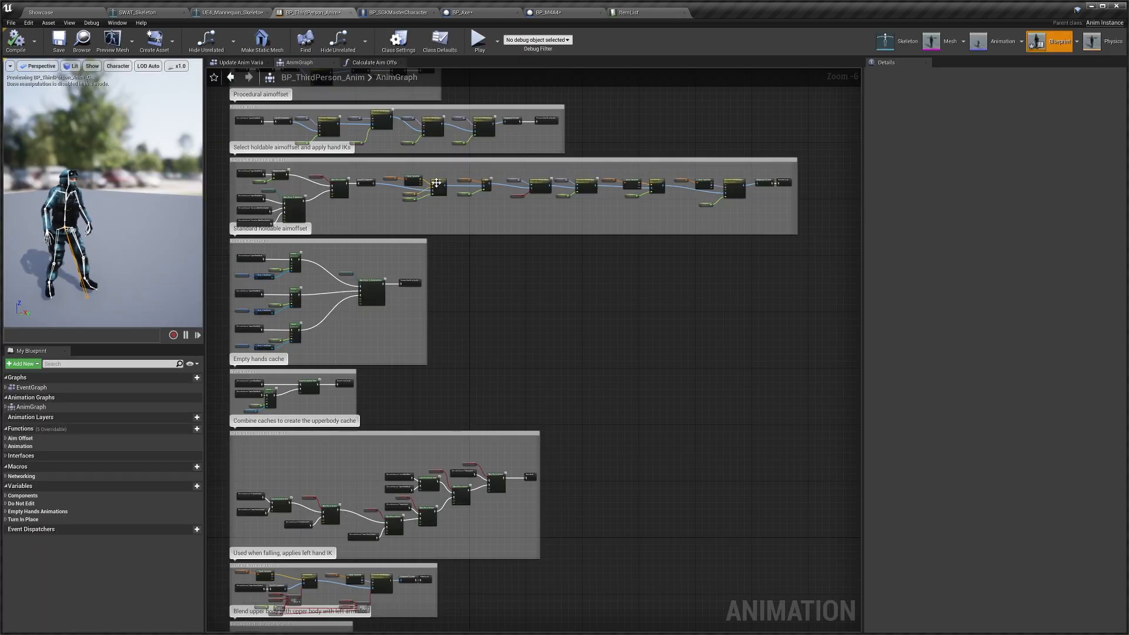
{"action": "scroll", "coordinate": [494, 337], "scroll_direction": "up", "scroll_amount": 4}
{"action": "scroll", "coordinate": [401, 254], "scroll_direction": "up", "scroll_amount": 2}
{"action": "right_click_drag", "start_coordinate": [410, 264], "coordinate": [578, 220]}
{"action": "right_click_drag", "start_coordinate": [514, 287], "coordinate": [473, 232]}
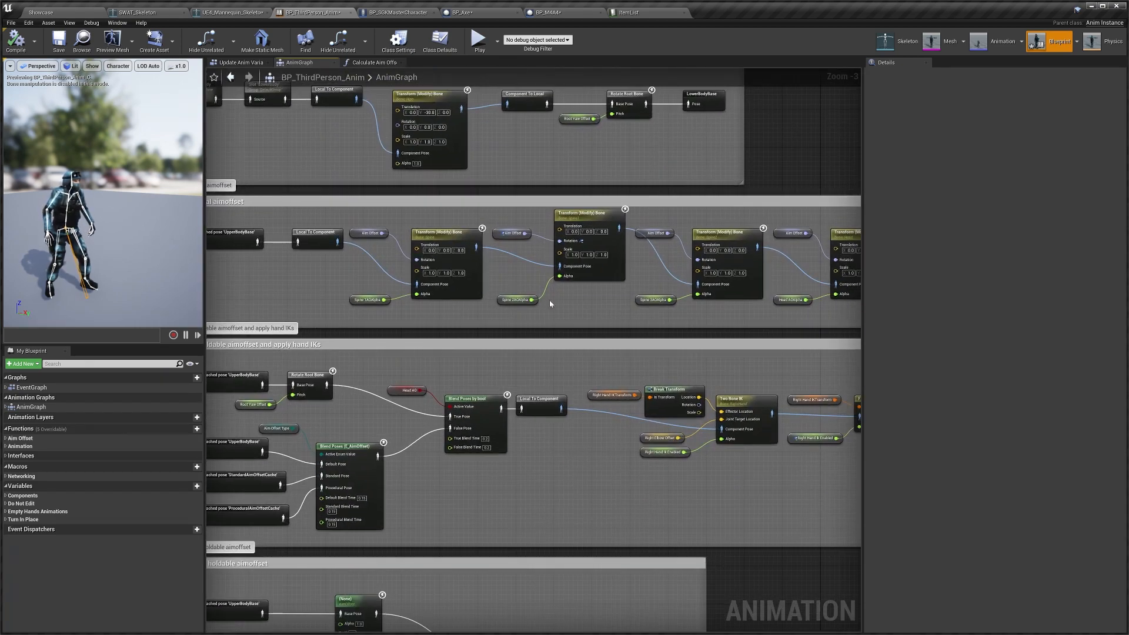
{"action": "right_click_drag", "start_coordinate": [549, 300], "coordinate": [226, 285]}
{"action": "right_click_drag", "start_coordinate": [215, 391], "coordinate": [512, 285]}
{"action": "right_click_drag", "start_coordinate": [409, 330], "coordinate": [346, 318]}
{"action": "scroll", "coordinate": [515, 297], "scroll_direction": "up", "scroll_amount": 1}
{"action": "right_click_drag", "start_coordinate": [654, 323], "coordinate": [206, 285]}
{"action": "right_click_drag", "start_coordinate": [342, 293], "coordinate": [206, 285]}
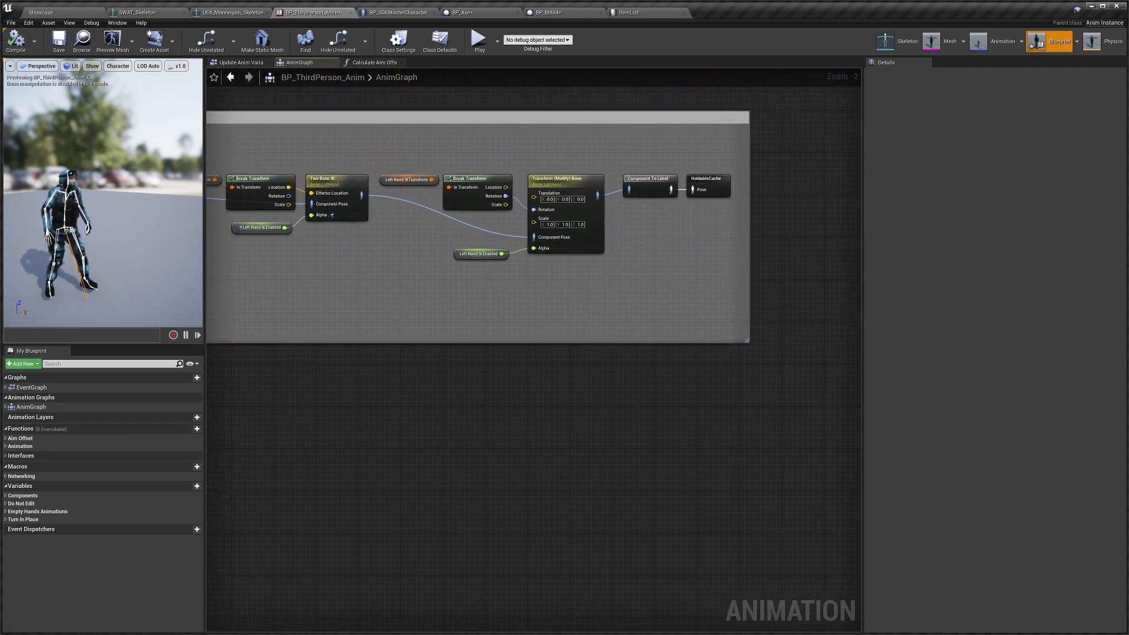
{"action": "right_click_drag", "start_coordinate": [206, 386], "coordinate": [517, 318]}
{"action": "right_click_drag", "start_coordinate": [352, 371], "coordinate": [618, 199]}
{"action": "right_click_drag", "start_coordinate": [528, 452], "coordinate": [587, 187]}
{"action": "scroll", "coordinate": [494, 292], "scroll_direction": "up", "scroll_amount": 1}
{"action": "right_click_drag", "start_coordinate": [509, 276], "coordinate": [559, 272]}
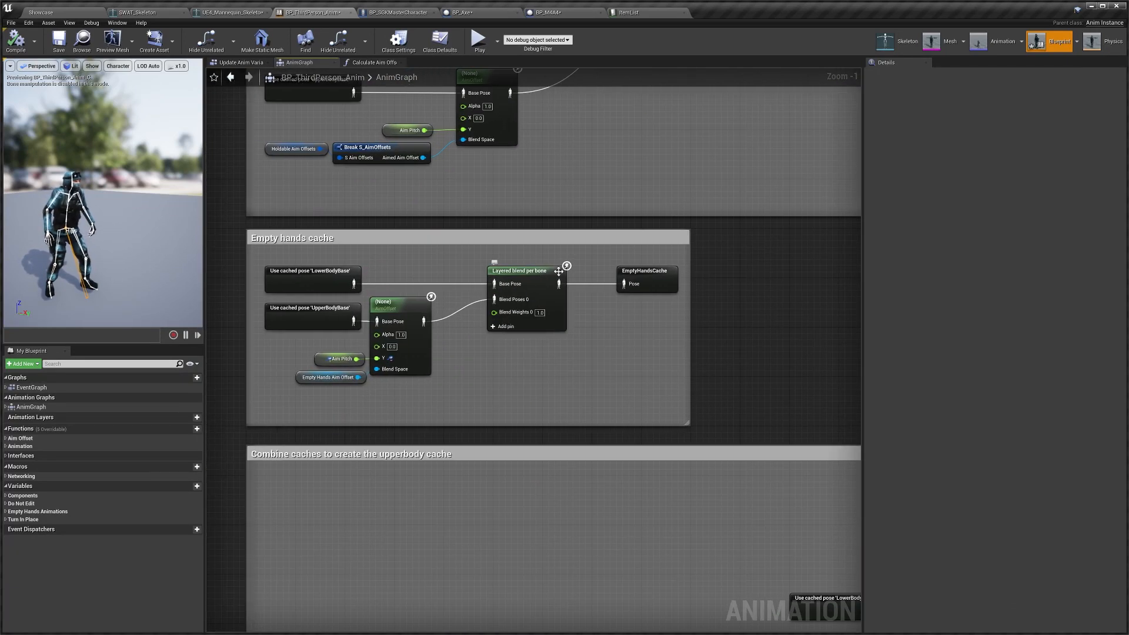
{"action": "right_click_drag", "start_coordinate": [571, 335], "coordinate": [521, 300]}
{"action": "scroll", "coordinate": [521, 299], "scroll_direction": "down", "scroll_amount": 1}
{"action": "left_click", "coordinate": [491, 252]}
{"action": "scroll", "coordinate": [491, 253], "scroll_direction": "up", "scroll_amount": 1}
{"action": "right_click_drag", "start_coordinate": [491, 252], "coordinate": [577, 298]}
{"action": "scroll", "coordinate": [577, 298], "scroll_direction": "up", "scroll_amount": 1}
{"action": "right_click_drag", "start_coordinate": [667, 236], "coordinate": [607, 242]}
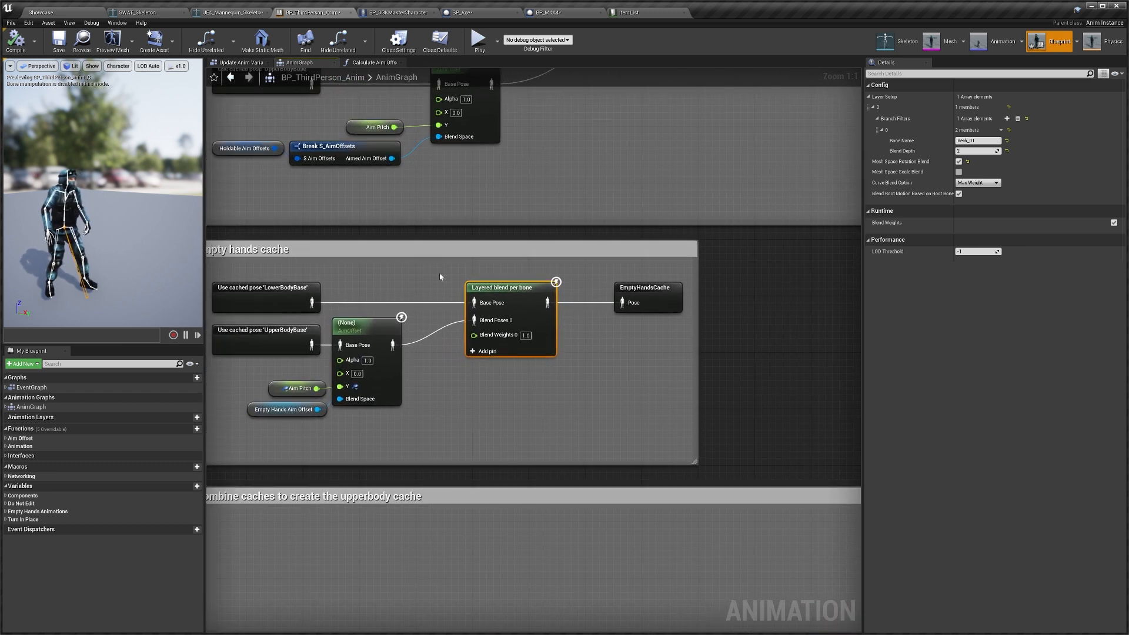
{"action": "right_click_drag", "start_coordinate": [524, 278], "coordinate": [511, 275]}
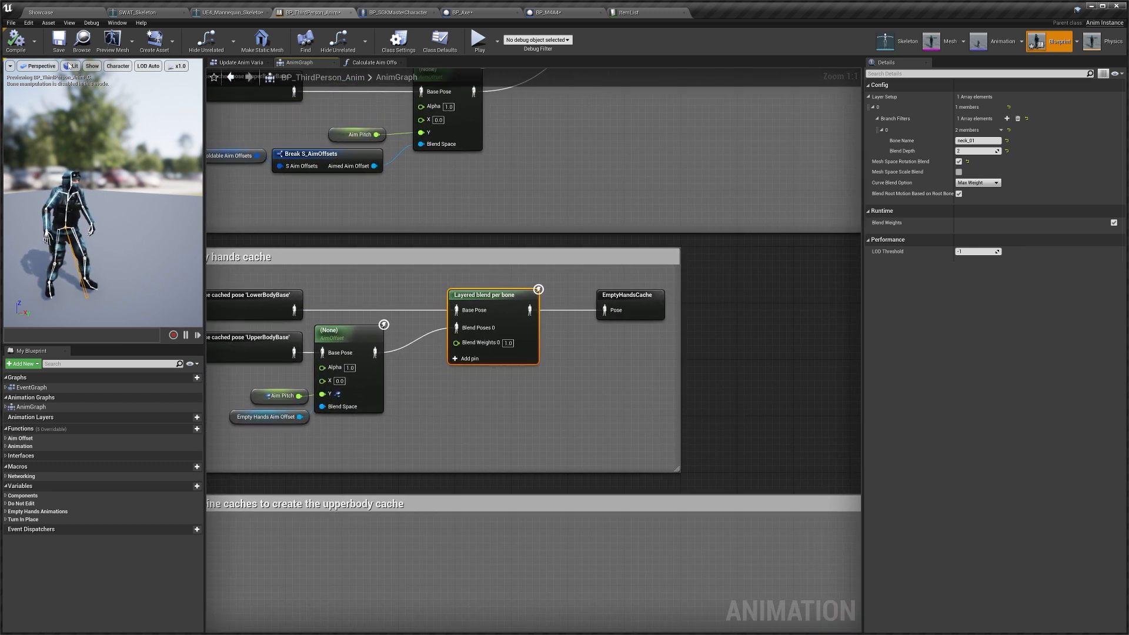
Display bone names on the preview character and set the Empty hands cache blend's branch filter Bone Name to Neck1
{"action": "left_click", "coordinate": [92, 65]}
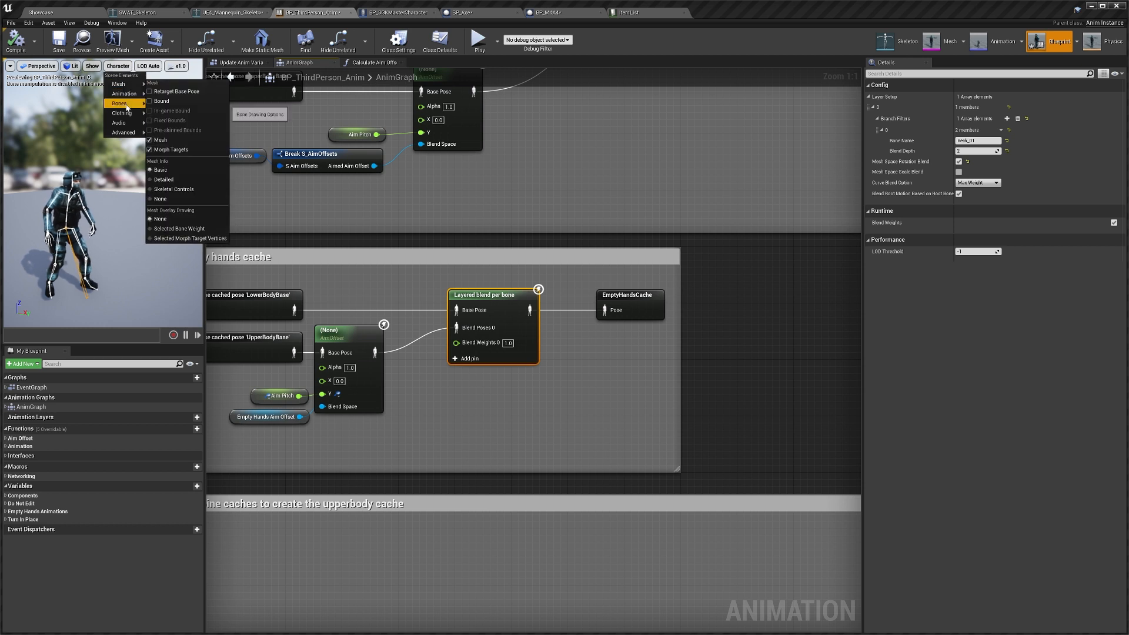
{"action": "mouse_move", "coordinate": [139, 106]}
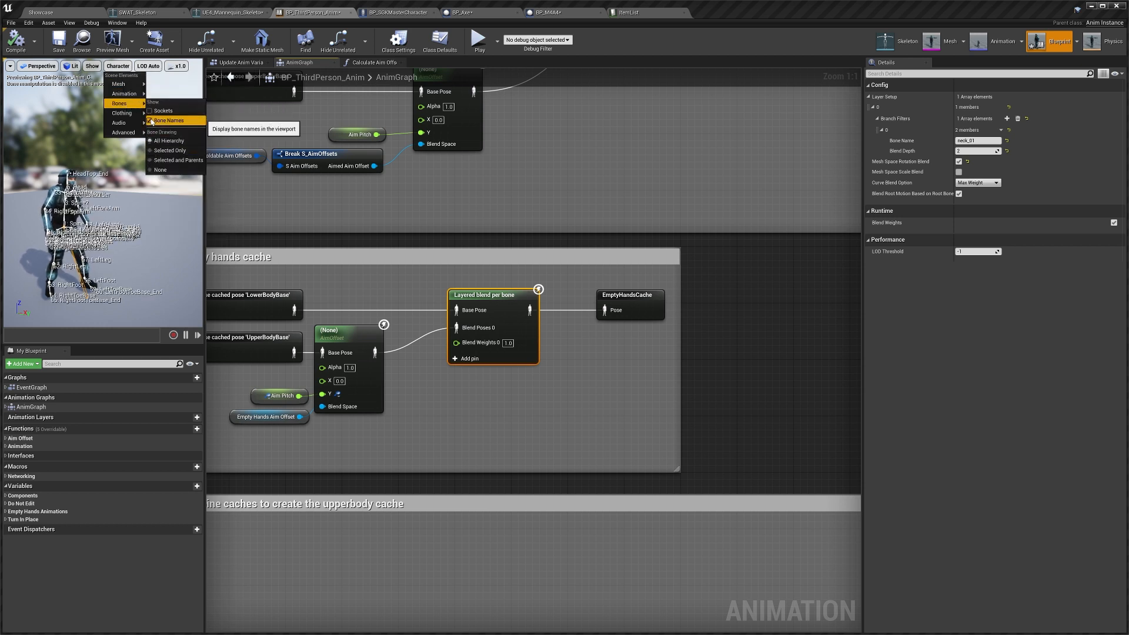
{"action": "left_click", "coordinate": [151, 120]}
{"action": "left_click_drag", "start_coordinate": [102, 194], "coordinate": [74, 159]}
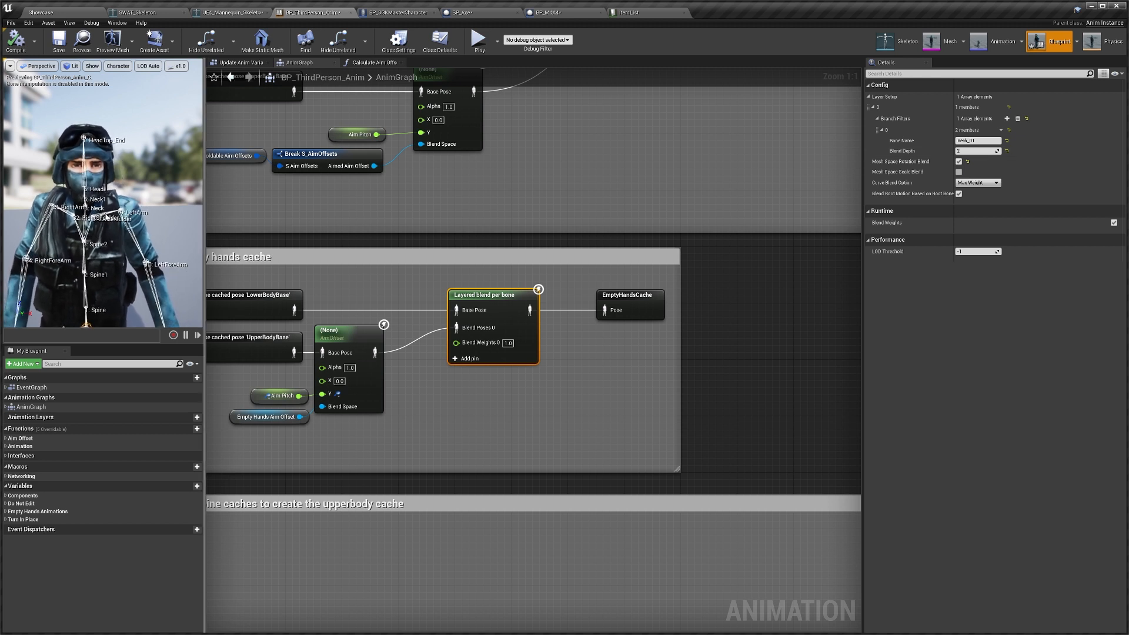
{"action": "left_click", "coordinate": [977, 140]}
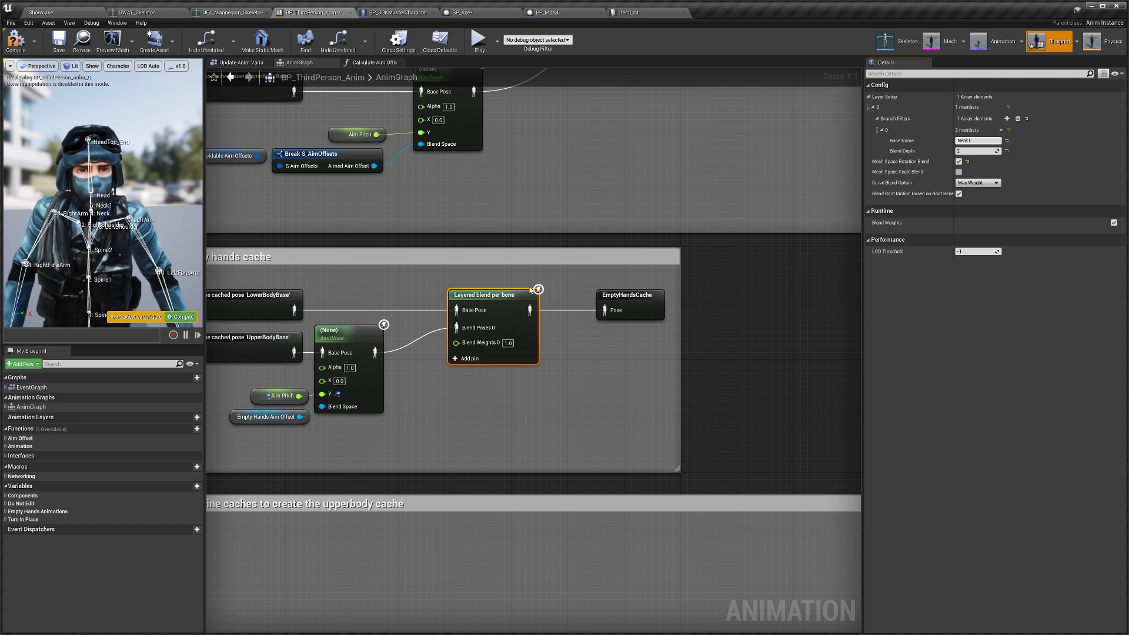
In the upperbody cache section, set the branch filter Bone Name to Neck1 on the blend of HoldableCache and EmptyHandsCache
{"action": "right_click_drag", "start_coordinate": [387, 291], "coordinate": [496, 263]}
{"action": "scroll", "coordinate": [497, 267], "scroll_direction": "down", "scroll_amount": 2}
{"action": "right_click_drag", "start_coordinate": [587, 314], "coordinate": [486, 206]}
{"action": "scroll", "coordinate": [486, 207], "scroll_direction": "down", "scroll_amount": 1}
{"action": "right_click_drag", "start_coordinate": [550, 285], "coordinate": [524, 217]}
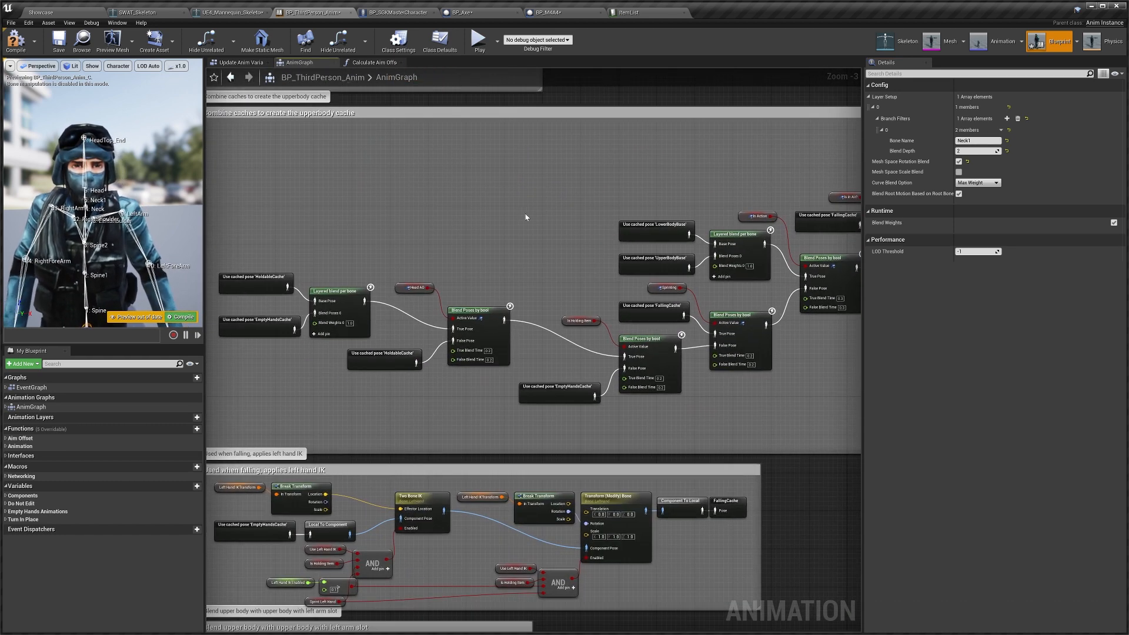
{"action": "scroll", "coordinate": [524, 217], "scroll_direction": "up", "scroll_amount": 1}
{"action": "right_click_drag", "start_coordinate": [329, 306], "coordinate": [453, 277]}
{"action": "left_click", "coordinate": [454, 277]}
{"action": "scroll", "coordinate": [456, 276], "scroll_direction": "up", "scroll_amount": 1}
{"action": "right_click_drag", "start_coordinate": [488, 185], "coordinate": [472, 285]}
{"action": "left_click", "coordinate": [988, 141]}
{"action": "type", "text": "Neck"}
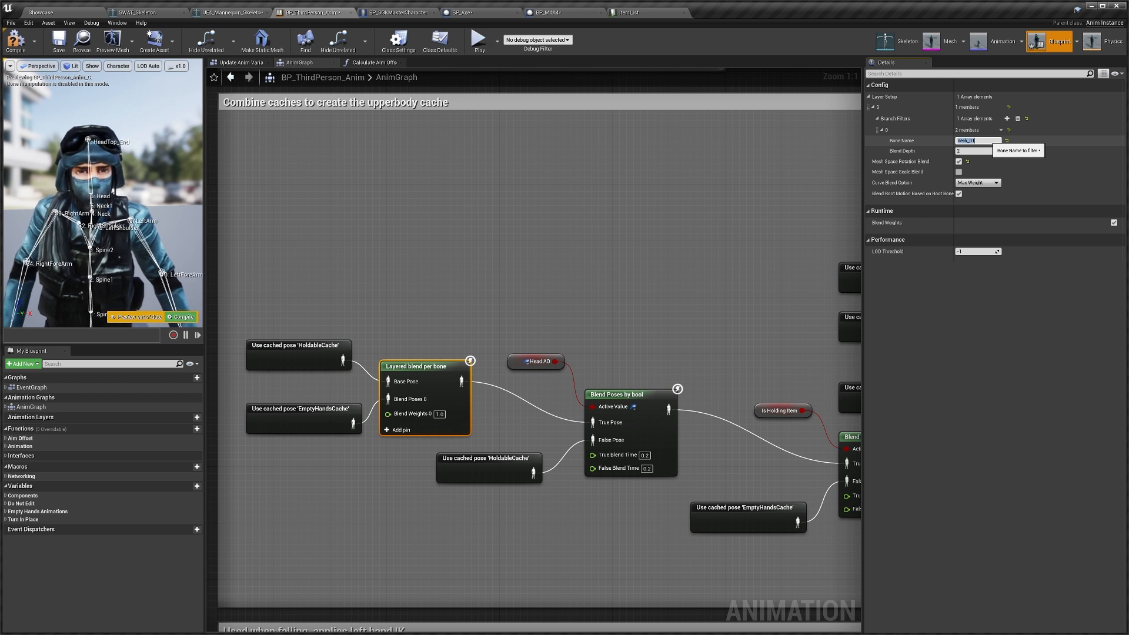
{"action": "type", "text": "1"}
Set the branch filter Bone Name to Spine on the Layered blend per bone node joining LowerBodyBase and UpperBodyBase beside In Action
{"action": "right_click_drag", "start_coordinate": [765, 354], "coordinate": [422, 318]}
{"action": "scroll", "coordinate": [422, 319], "scroll_direction": "down", "scroll_amount": 1}
{"action": "right_click_drag", "start_coordinate": [689, 373], "coordinate": [524, 377]}
{"action": "right_click_drag", "start_coordinate": [610, 384], "coordinate": [571, 386]}
{"action": "scroll", "coordinate": [456, 273], "scroll_direction": "up", "scroll_amount": 1}
{"action": "left_click", "coordinate": [451, 273]}
{"action": "right_click_drag", "start_coordinate": [451, 273], "coordinate": [522, 288]}
{"action": "left_click", "coordinate": [982, 139]}
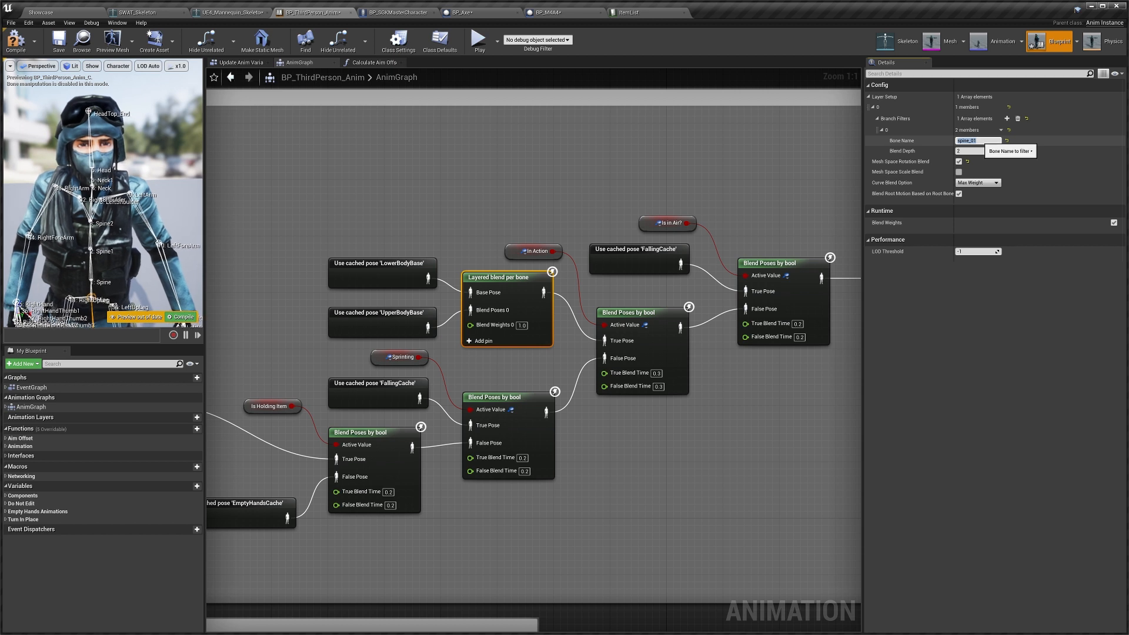
{"action": "type", "text": "Spi"}
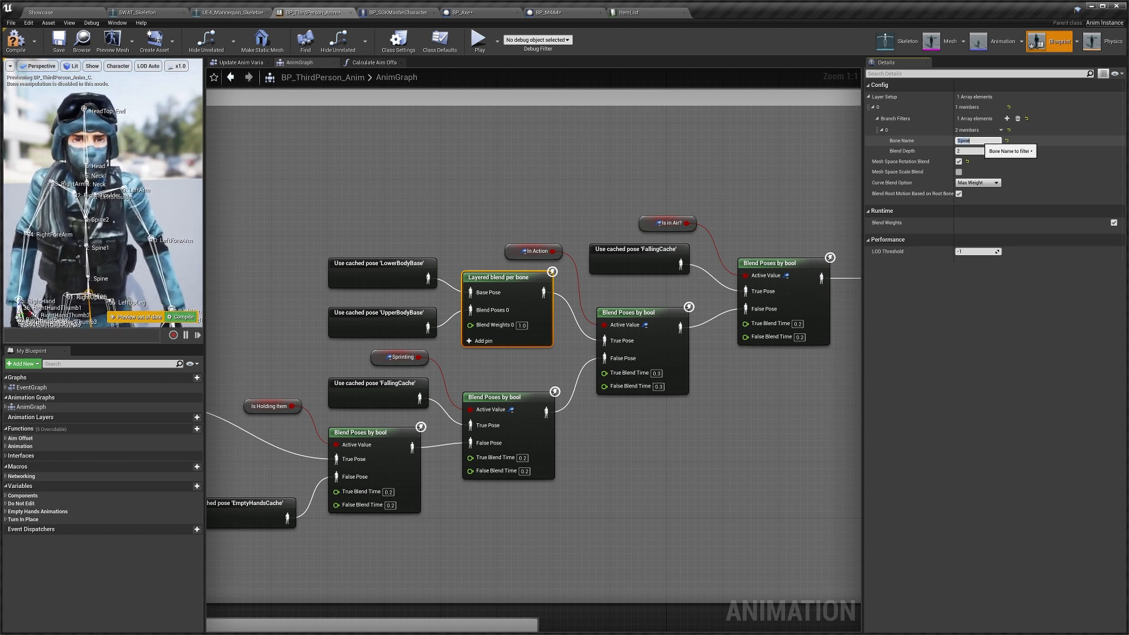
{"action": "type", "text": "ne"}
{"action": "key", "text": "Return"}
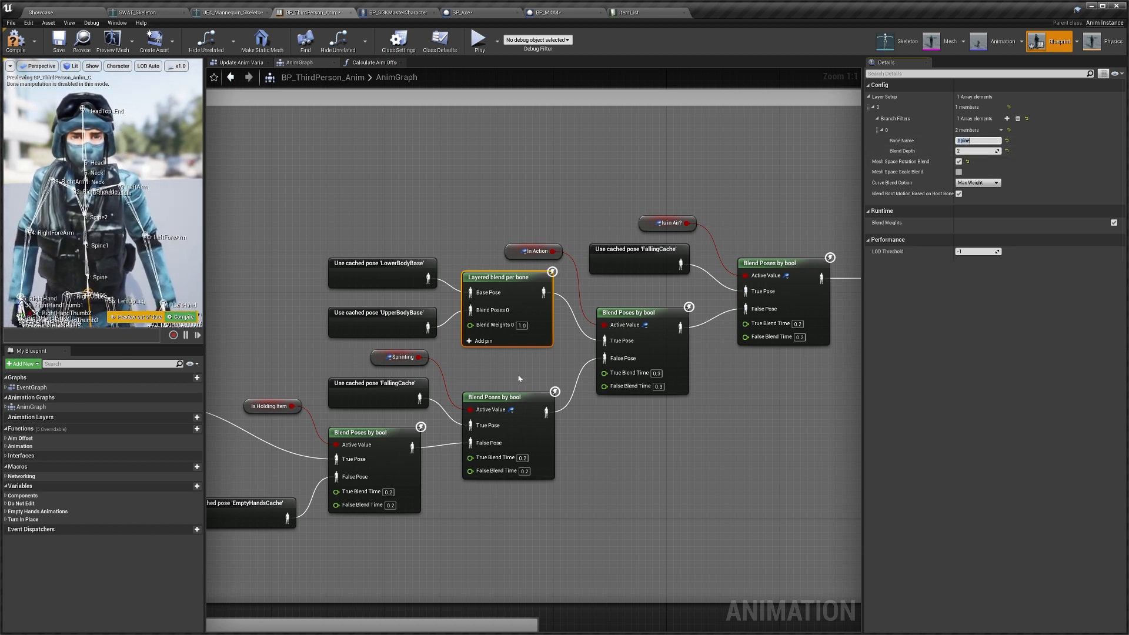
Set the branch filter Bone Name to LeftShoulder on the Layered blend per bone node in the left arm slot section
{"action": "scroll", "coordinate": [490, 390], "scroll_direction": "down", "scroll_amount": 3}
{"action": "right_click_drag", "start_coordinate": [491, 390], "coordinate": [649, 271]}
{"action": "right_click_drag", "start_coordinate": [533, 407], "coordinate": [582, 282]}
{"action": "right_click_drag", "start_coordinate": [570, 403], "coordinate": [610, 351]}
{"action": "scroll", "coordinate": [565, 344], "scroll_direction": "up", "scroll_amount": 1}
{"action": "left_click", "coordinate": [566, 344]}
{"action": "scroll", "coordinate": [565, 345], "scroll_direction": "up", "scroll_amount": 1}
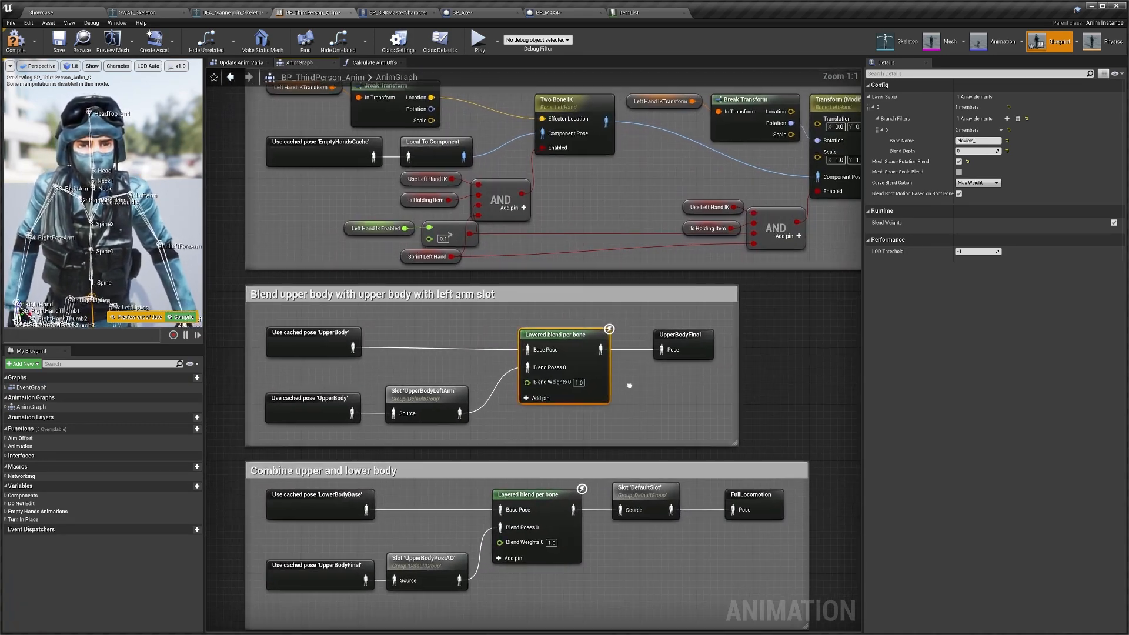
{"action": "left_click", "coordinate": [976, 140]}
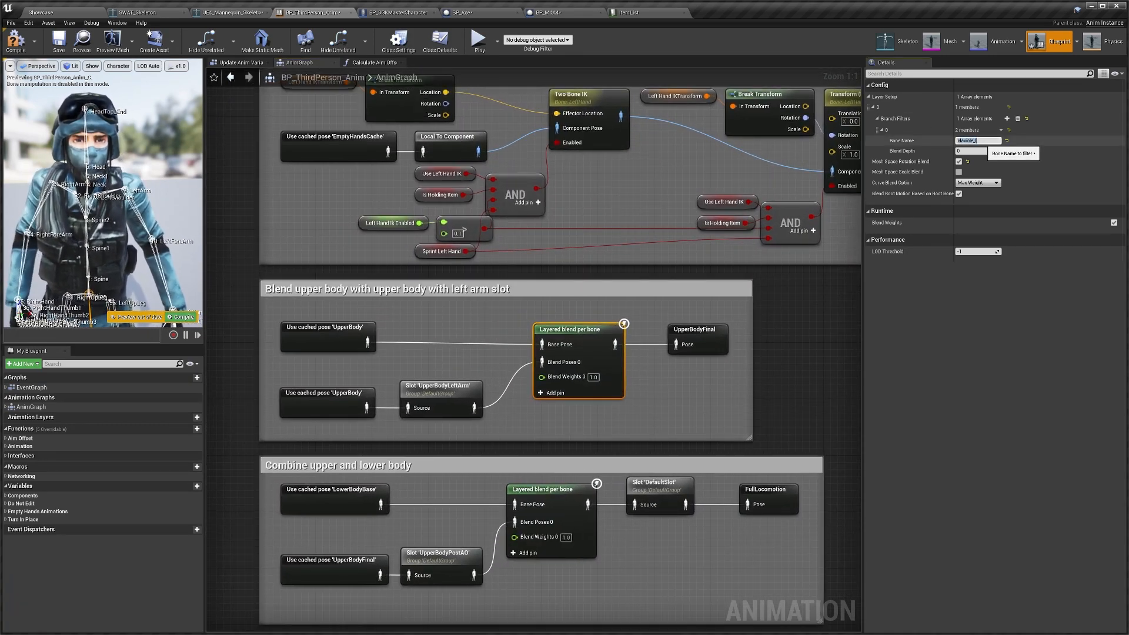
{"action": "scroll", "coordinate": [103, 193], "scroll_direction": "up", "scroll_amount": 5}
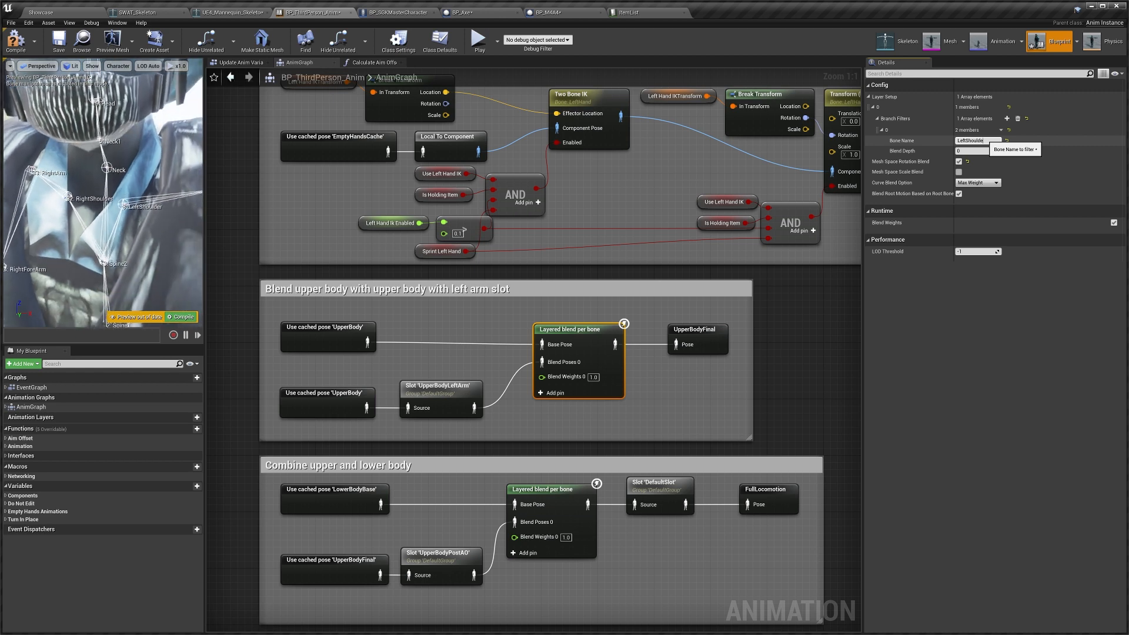
Set the Combine upper and lower body blend's branch filter Bone Name to Spine and compile BP_ThirdPerson_Anim
{"action": "right_click_drag", "start_coordinate": [464, 340], "coordinate": [445, 264]}
{"action": "left_click", "coordinate": [540, 416]}
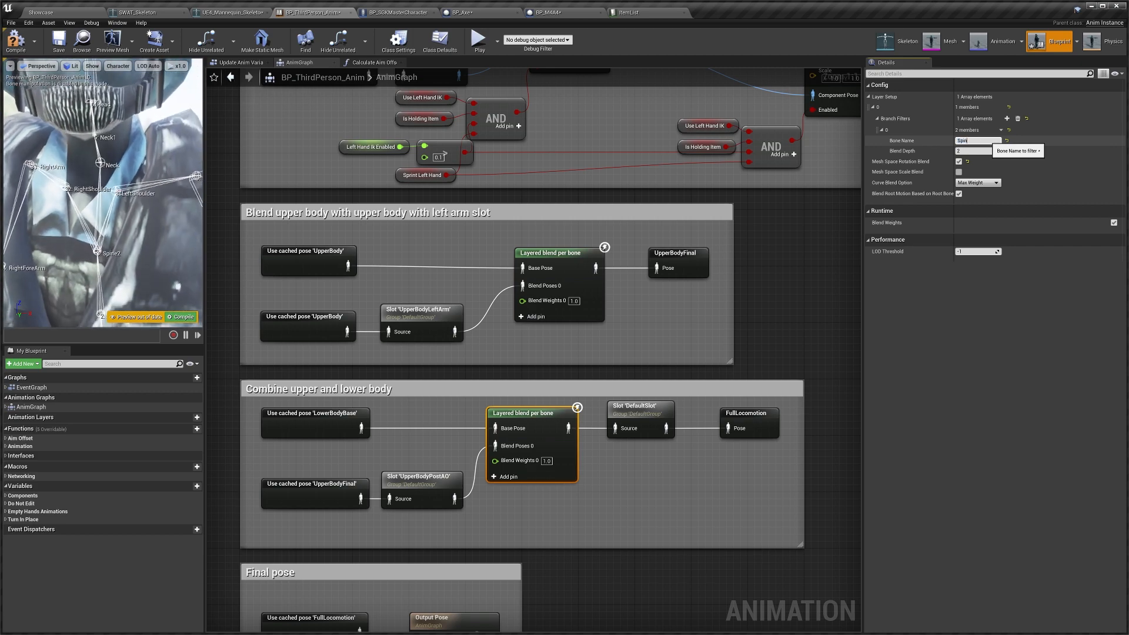
{"action": "scroll", "coordinate": [472, 339], "scroll_direction": "down", "scroll_amount": 3}
{"action": "right_click_drag", "start_coordinate": [472, 339], "coordinate": [390, 442]}
{"action": "right_click_drag", "start_coordinate": [564, 322], "coordinate": [537, 418]}
{"action": "right_click_drag", "start_coordinate": [492, 263], "coordinate": [411, 400]}
{"action": "right_click_drag", "start_coordinate": [665, 356], "coordinate": [421, 449]}
{"action": "scroll", "coordinate": [421, 449], "scroll_direction": "down", "scroll_amount": 1}
{"action": "right_click_drag", "start_coordinate": [266, 269], "coordinate": [544, 551]}
{"action": "right_click_drag", "start_coordinate": [480, 290], "coordinate": [415, 407]}
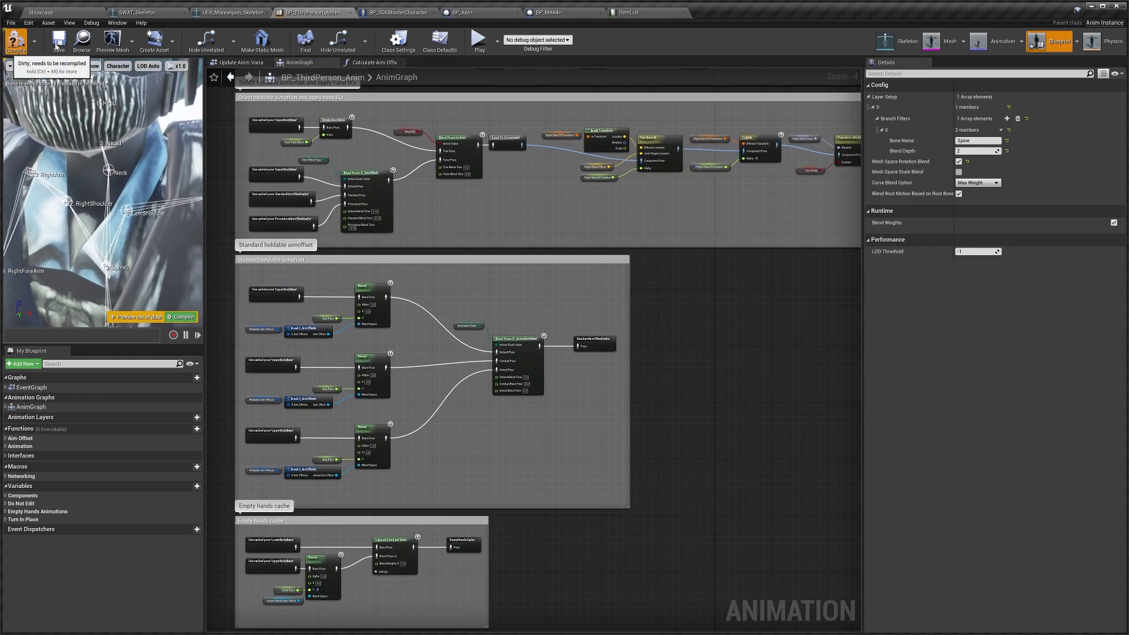
{"action": "left_click", "coordinate": [57, 42]}
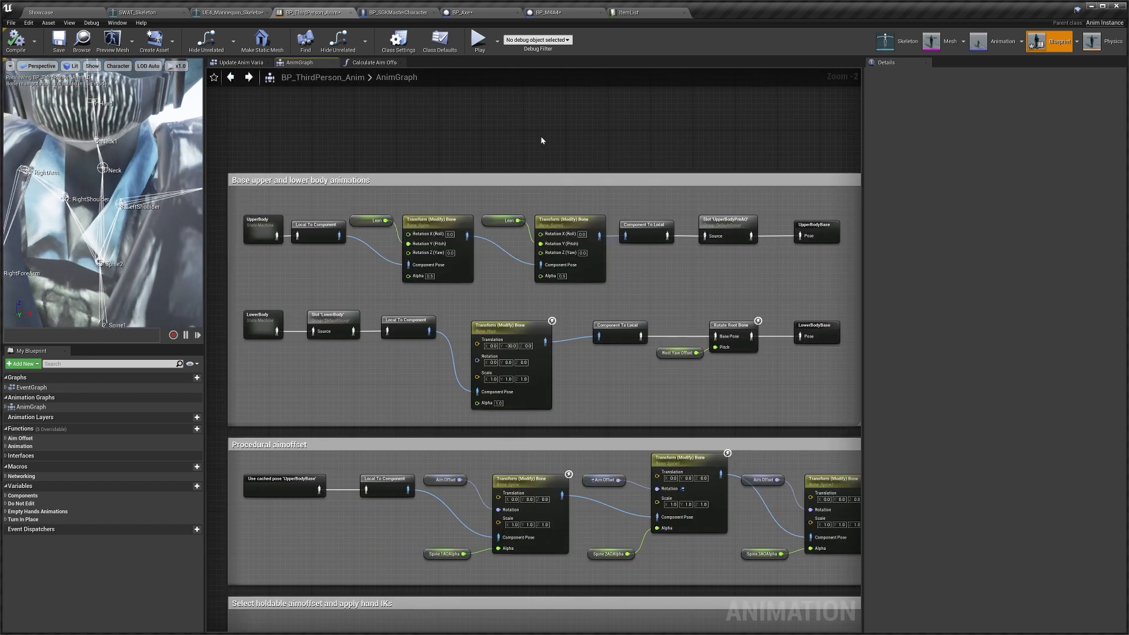
{"action": "left_click", "coordinate": [75, 12]}
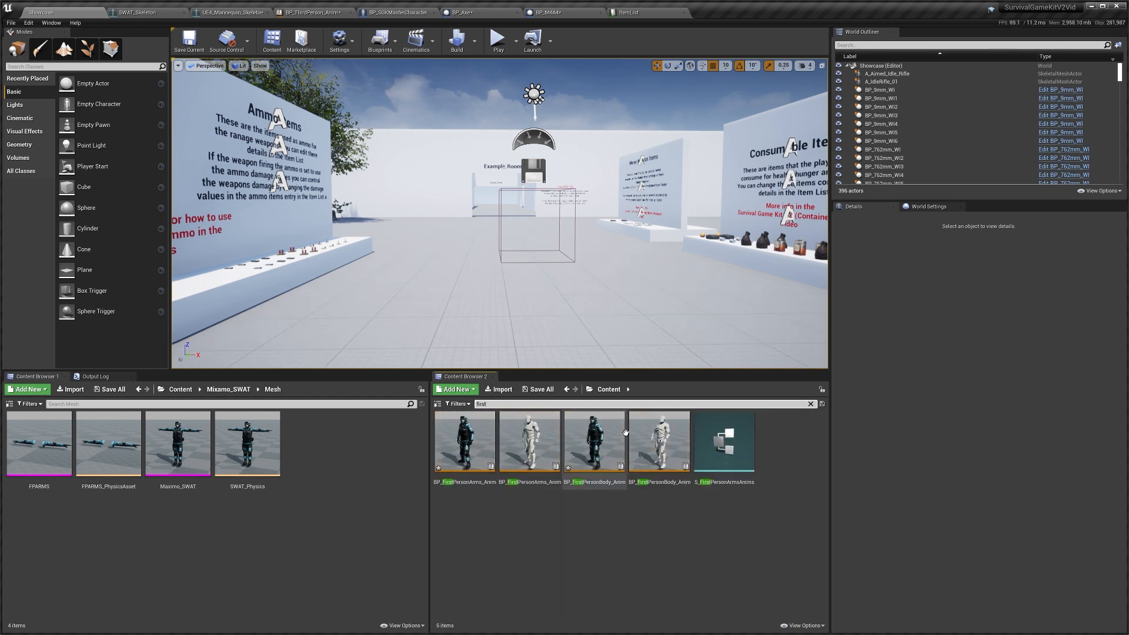
{"action": "double_click", "coordinate": [531, 447]}
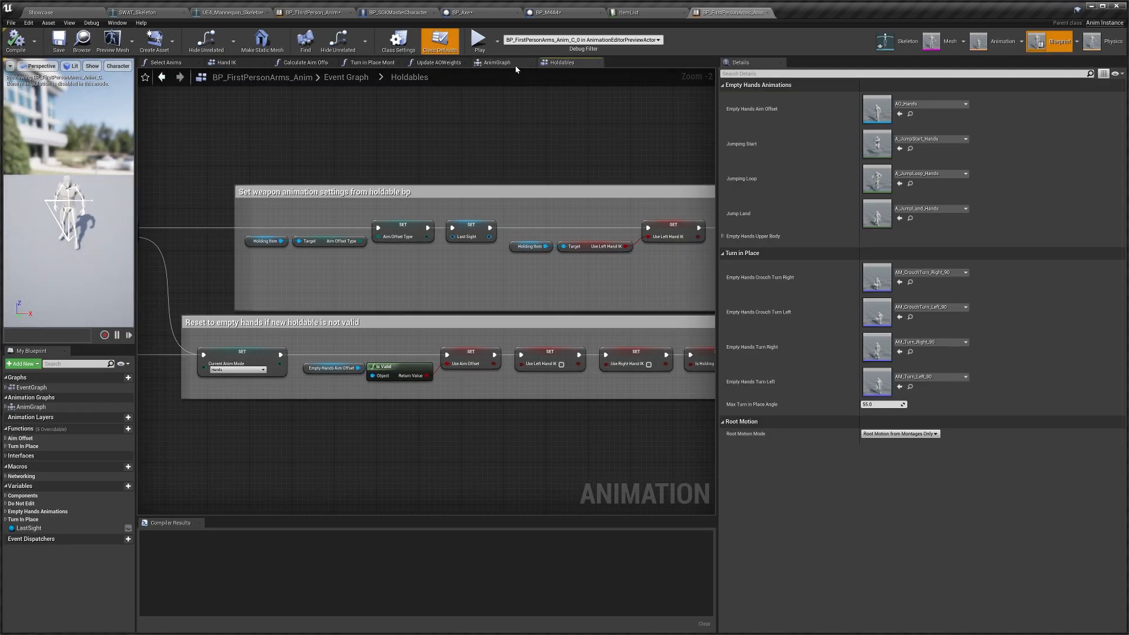
{"action": "left_click", "coordinate": [504, 63]}
{"action": "scroll", "coordinate": [482, 321], "scroll_direction": "down", "scroll_amount": 1}
{"action": "right_click_drag", "start_coordinate": [483, 321], "coordinate": [408, 183]}
{"action": "scroll", "coordinate": [447, 322], "scroll_direction": "down", "scroll_amount": 1}
{"action": "right_click_drag", "start_coordinate": [447, 322], "coordinate": [645, 272]}
{"action": "scroll", "coordinate": [534, 339], "scroll_direction": "up", "scroll_amount": 2}
{"action": "left_click", "coordinate": [534, 340]}
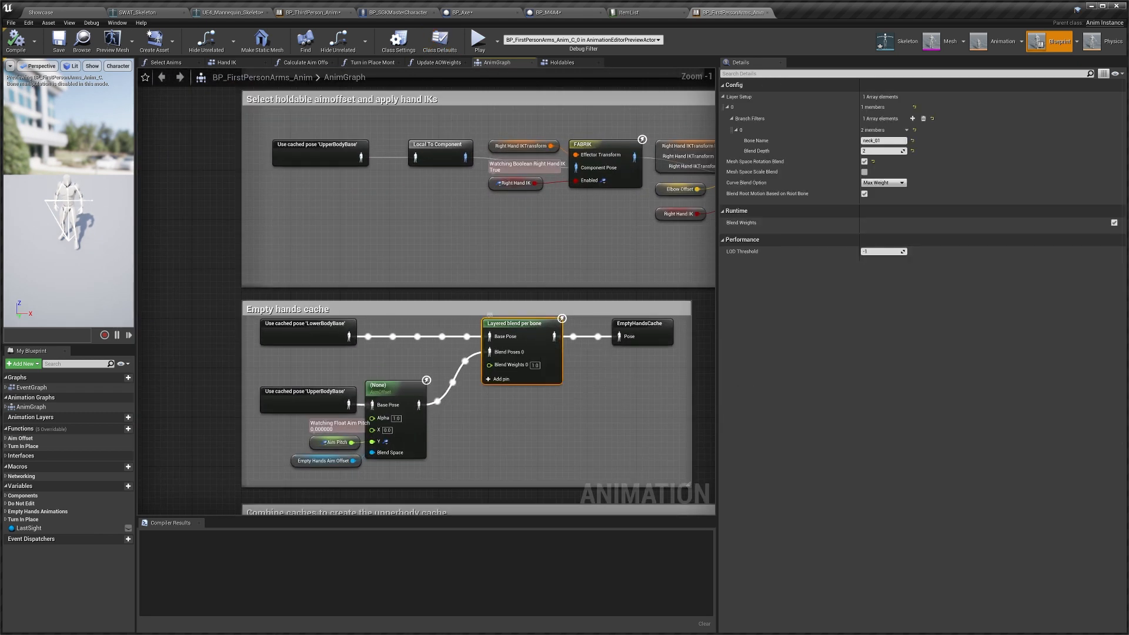
{"action": "scroll", "coordinate": [573, 374], "scroll_direction": "up", "scroll_amount": 1}
{"action": "right_click_drag", "start_coordinate": [573, 374], "coordinate": [501, 371]}
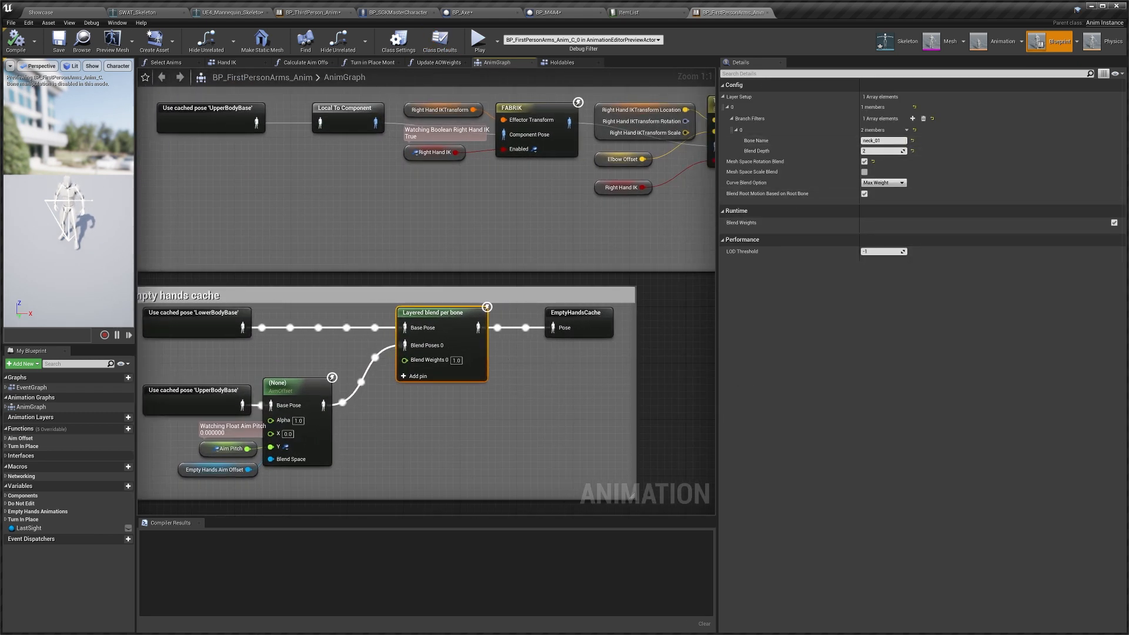
Open the SWAT version of BP_FirstPersonArms_Anim and select the Layered blend per bone node in the Empty hands cache section
{"action": "left_click", "coordinate": [65, 13]}
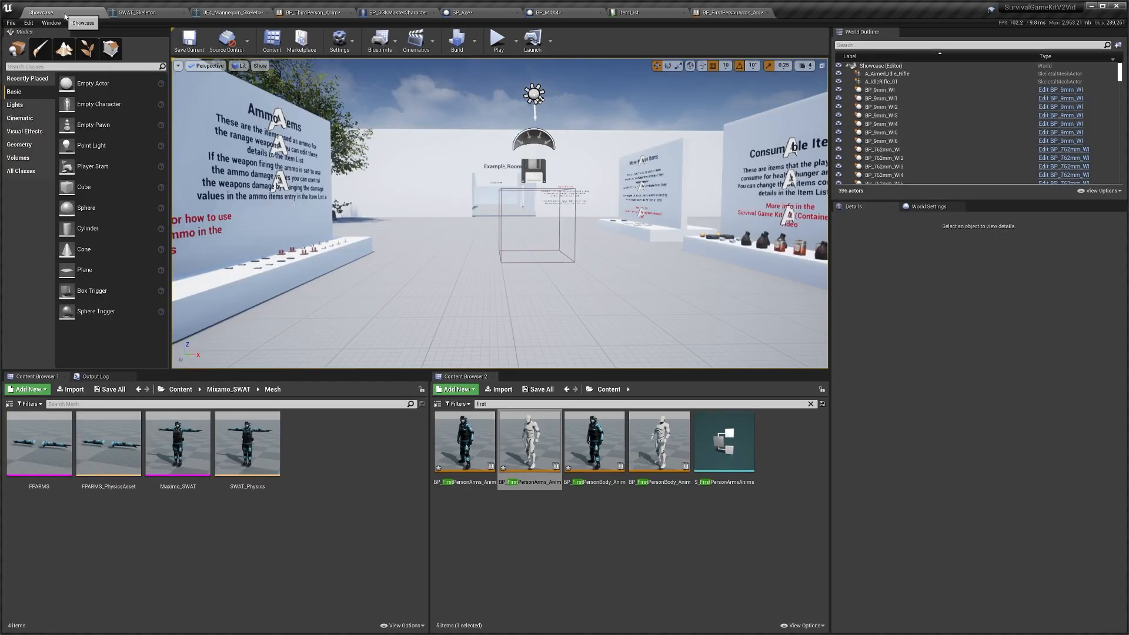
{"action": "left_click", "coordinate": [461, 440]}
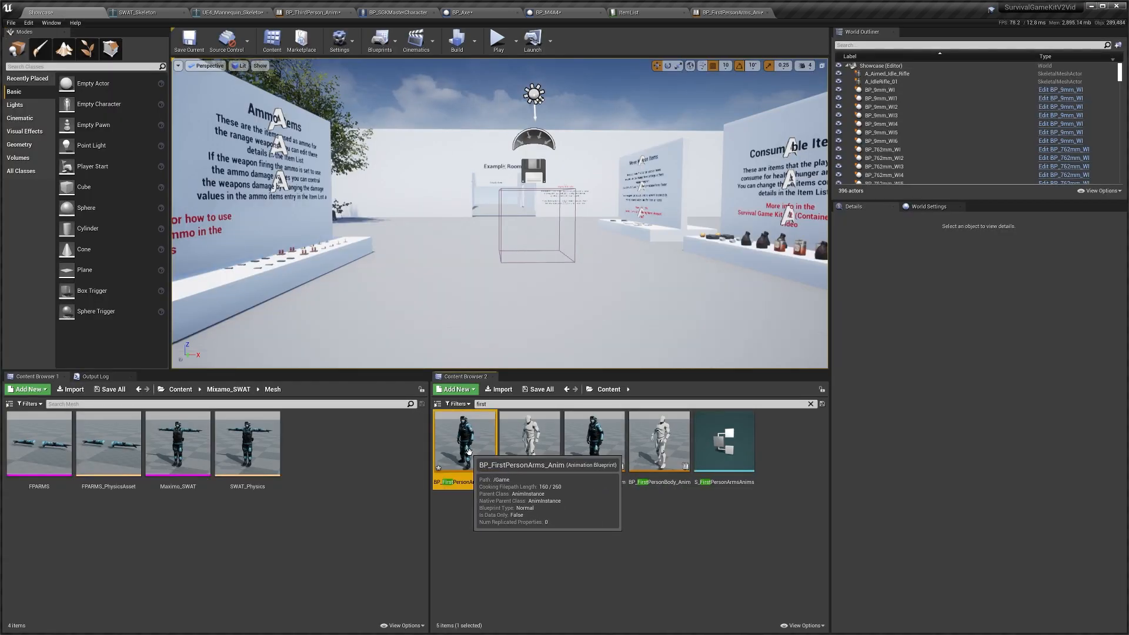
{"action": "double_click", "coordinate": [462, 439]}
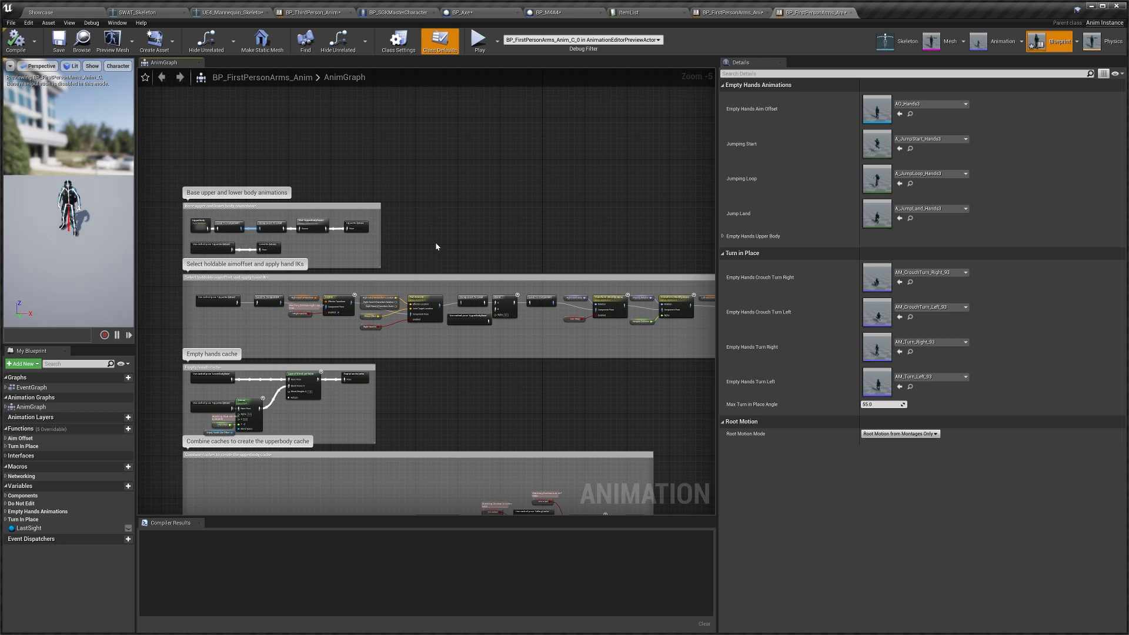
{"action": "scroll", "coordinate": [246, 240], "scroll_direction": "up", "scroll_amount": 2}
{"action": "right_click_drag", "start_coordinate": [341, 485], "coordinate": [510, 335]}
{"action": "scroll", "coordinate": [417, 279], "scroll_direction": "up", "scroll_amount": 2}
{"action": "left_click", "coordinate": [502, 290]}
{"action": "scroll", "coordinate": [514, 313], "scroll_direction": "up", "scroll_amount": 1}
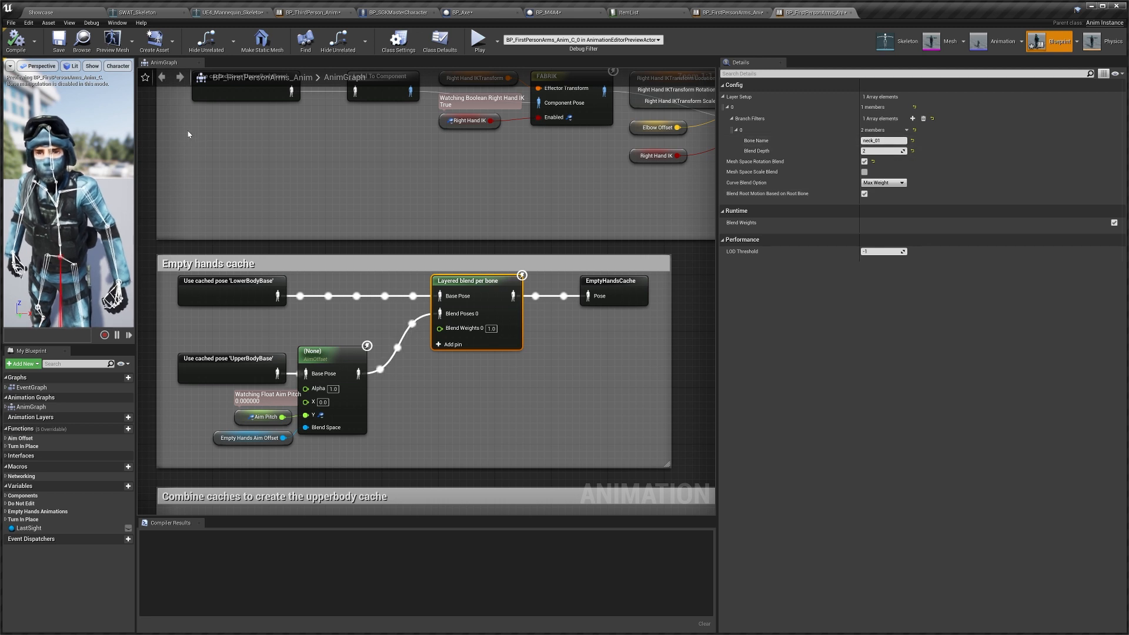
Display bone names on the preview character and set the selected blend's branch filter Bone Name to Neck1
{"action": "left_click", "coordinate": [91, 67]}
{"action": "mouse_move", "coordinate": [119, 105]}
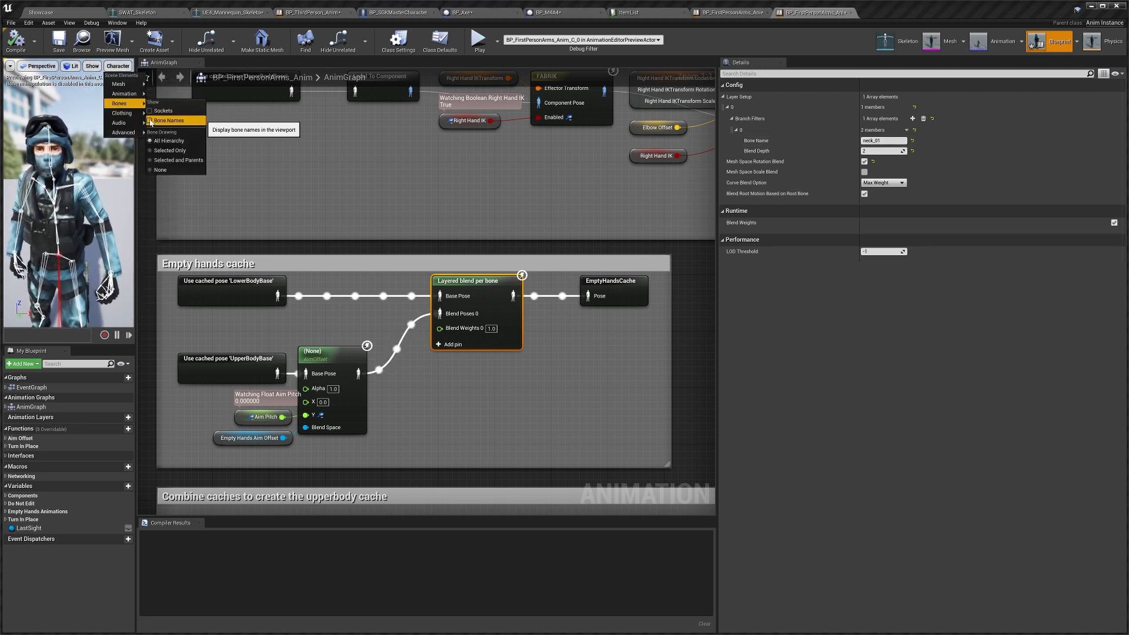
{"action": "left_click", "coordinate": [150, 122]}
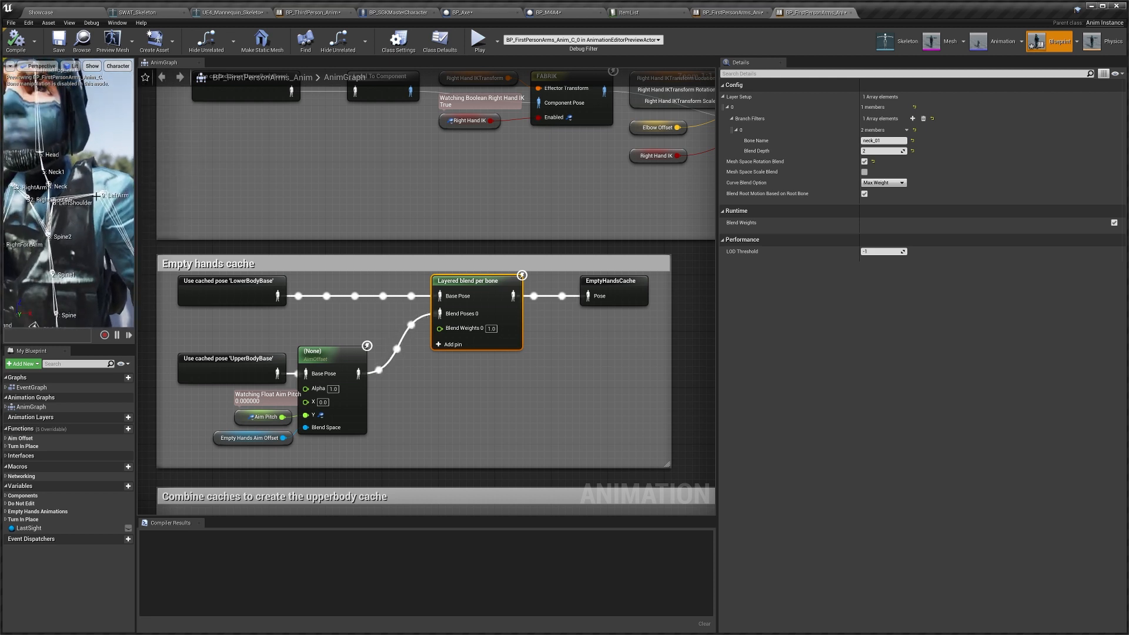
{"action": "left_click", "coordinate": [882, 140]}
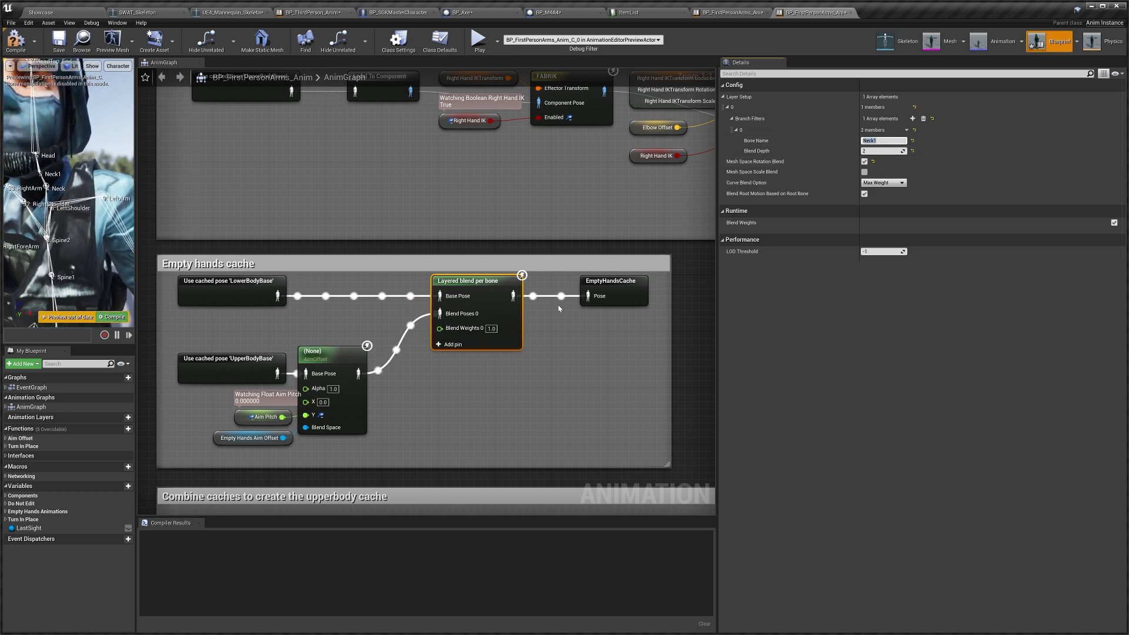
Set the branch filter Bone Name to Neck1 on the Layered blend per bone node joining HoldableCache and EmptyHandsCache
{"action": "right_click_drag", "start_coordinate": [535, 339], "coordinate": [547, 255]}
{"action": "left_click", "coordinate": [390, 281]}
{"action": "mouse_move", "coordinate": [403, 228]}
{"action": "right_mouse_down"}
{"action": "mouse_move", "coordinate": [406, 240]}
{"action": "mouse_move", "coordinate": [398, 217]}
{"action": "right_mouse_up"}
{"action": "scroll", "coordinate": [398, 217], "scroll_direction": "down", "scroll_amount": 2}
{"action": "right_click_drag", "start_coordinate": [451, 310], "coordinate": [423, 279]}
{"action": "left_click", "coordinate": [284, 328]}
{"action": "scroll", "coordinate": [285, 328], "scroll_direction": "up", "scroll_amount": 2}
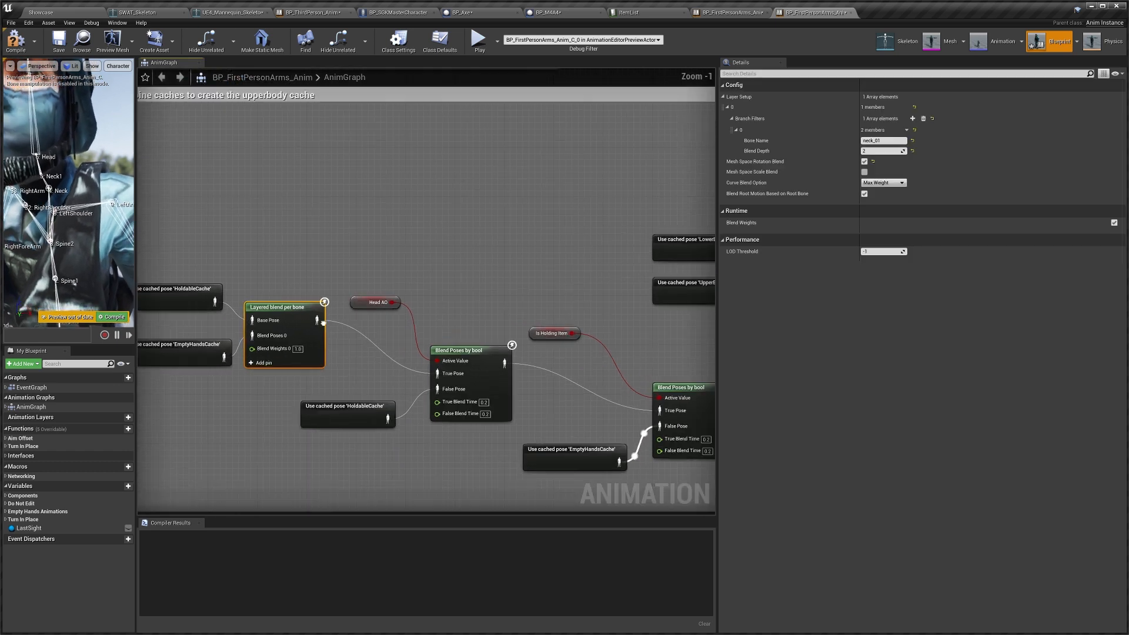
{"action": "right_click_drag", "start_coordinate": [320, 323], "coordinate": [399, 318]}
{"action": "left_click", "coordinate": [880, 141]}
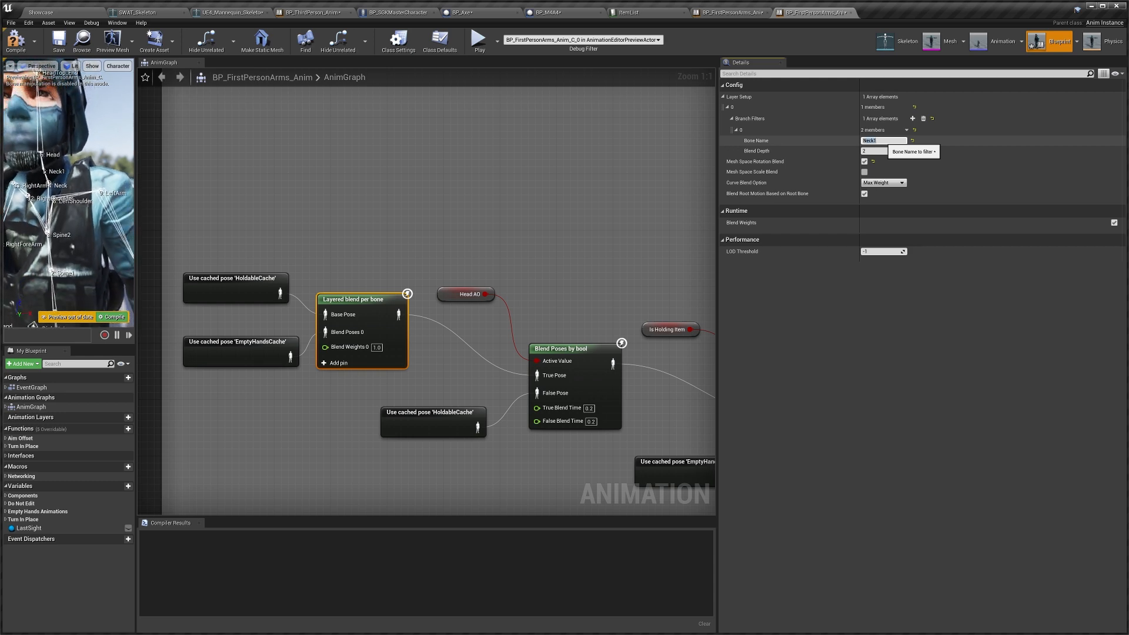
Set the branch filter Bone Name to Spine on the LowerBodyBase and UpperBodyBase blend that feeds the In Action blend
{"action": "right_click_drag", "start_coordinate": [542, 274], "coordinate": [451, 272]}
{"action": "scroll", "coordinate": [451, 273], "scroll_direction": "down", "scroll_amount": 2}
{"action": "right_click_drag", "start_coordinate": [682, 342], "coordinate": [267, 345]}
{"action": "left_click", "coordinate": [366, 270]}
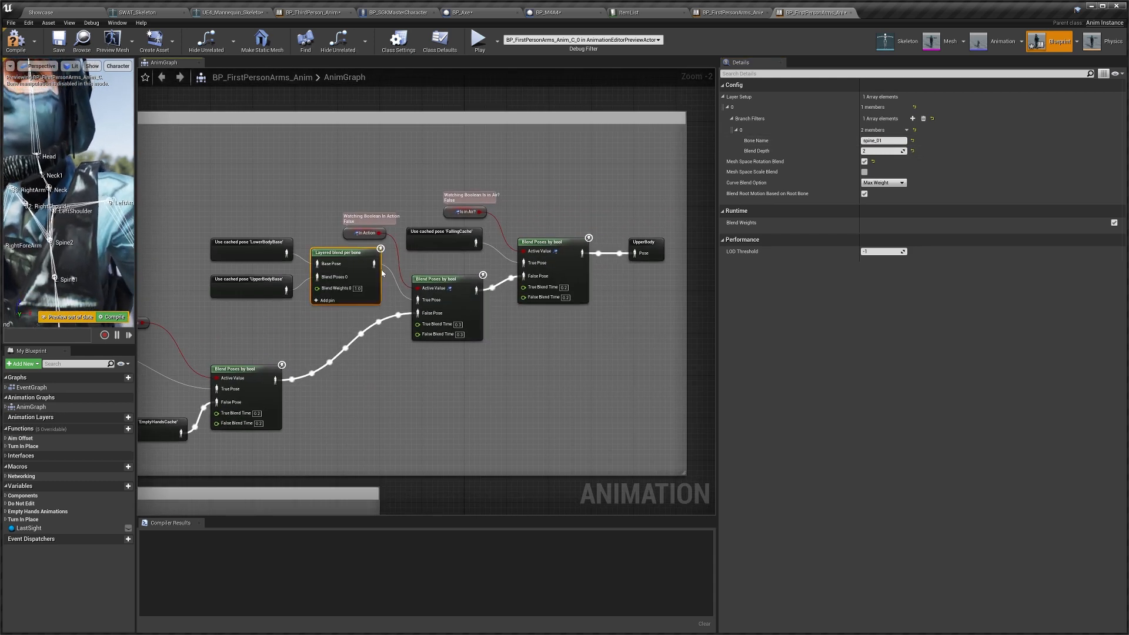
{"action": "scroll", "coordinate": [382, 273], "scroll_direction": "up", "scroll_amount": 2}
{"action": "right_click_drag", "start_coordinate": [382, 272], "coordinate": [534, 254]}
{"action": "left_click", "coordinate": [887, 141]}
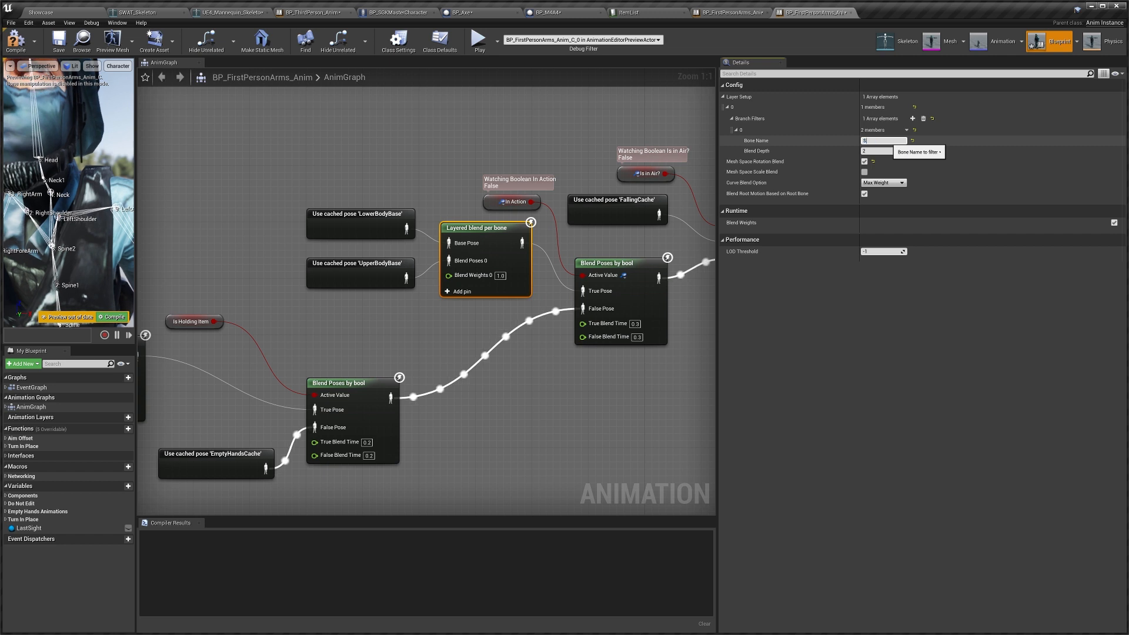
Look through the remaining AnimGraph sections of BP_FirstPersonArms_Anim for other blend nodes with mannequin bone names
{"action": "right_click_drag", "start_coordinate": [445, 349], "coordinate": [586, 313]}
{"action": "scroll", "coordinate": [587, 313], "scroll_direction": "down", "scroll_amount": 1}
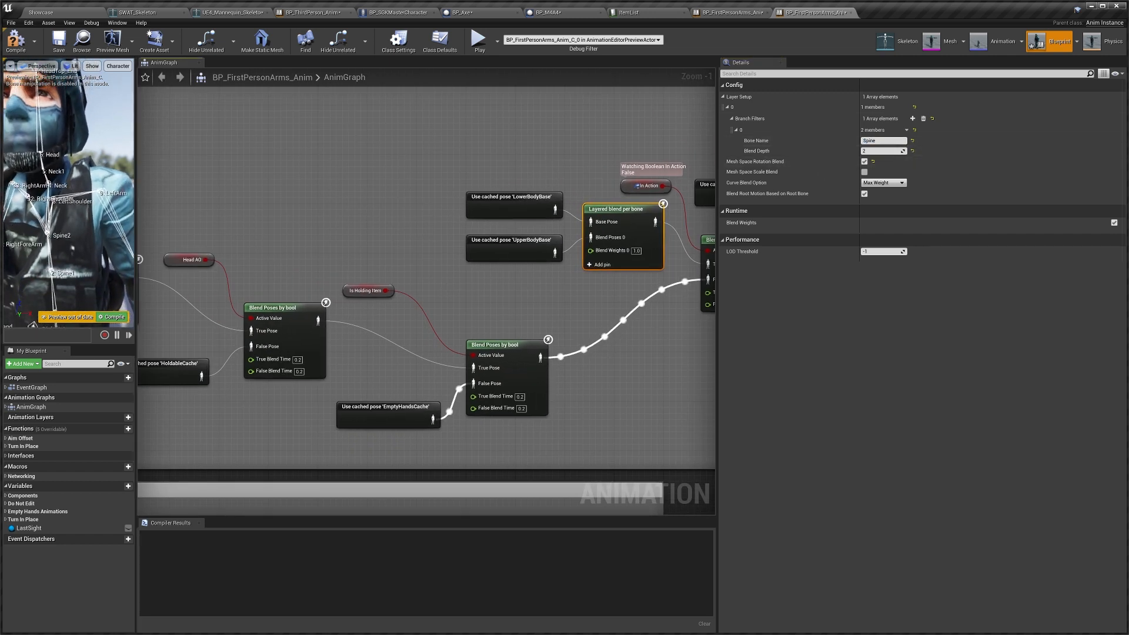
{"action": "scroll", "coordinate": [462, 268], "scroll_direction": "down", "scroll_amount": 1}
{"action": "right_click_drag", "start_coordinate": [462, 269], "coordinate": [524, 227]}
{"action": "scroll", "coordinate": [470, 344], "scroll_direction": "down", "scroll_amount": 1}
{"action": "right_click_drag", "start_coordinate": [470, 344], "coordinate": [610, 142]}
{"action": "right_click_drag", "start_coordinate": [502, 330], "coordinate": [334, 515]}
{"action": "scroll", "coordinate": [489, 136], "scroll_direction": "down", "scroll_amount": 2}
{"action": "right_click_drag", "start_coordinate": [392, 351], "coordinate": [460, 358]}
Open the SWAT version of BP_FirstPersonBody_Anim and select the Layered blend per bone node in the Empty hands cache section
{"action": "left_click", "coordinate": [65, 15]}
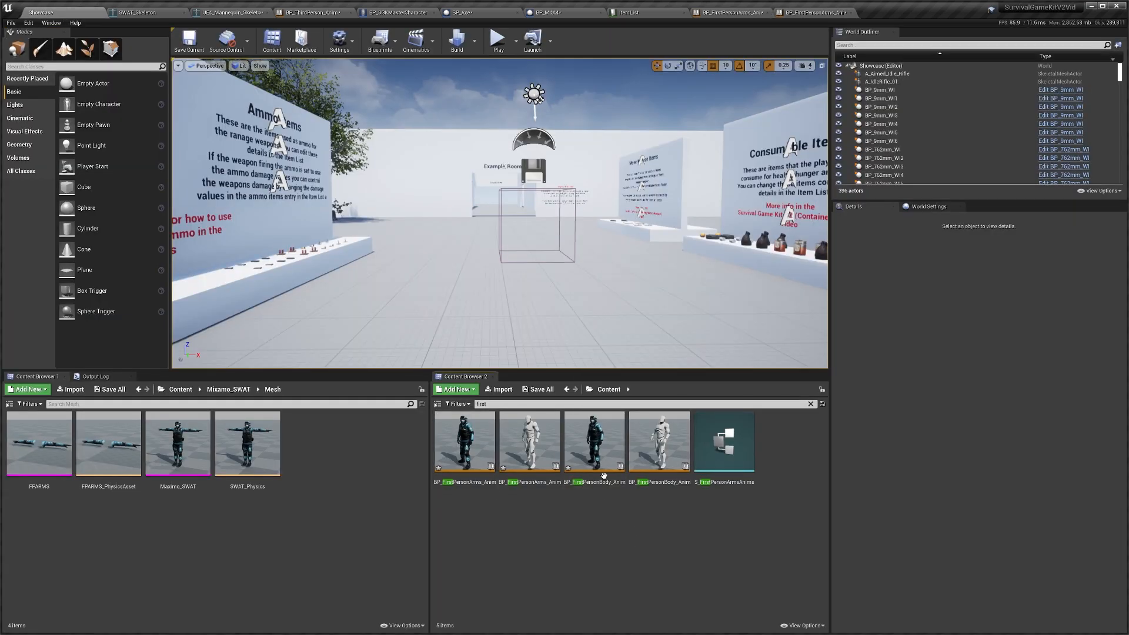
{"action": "double_click", "coordinate": [594, 441]}
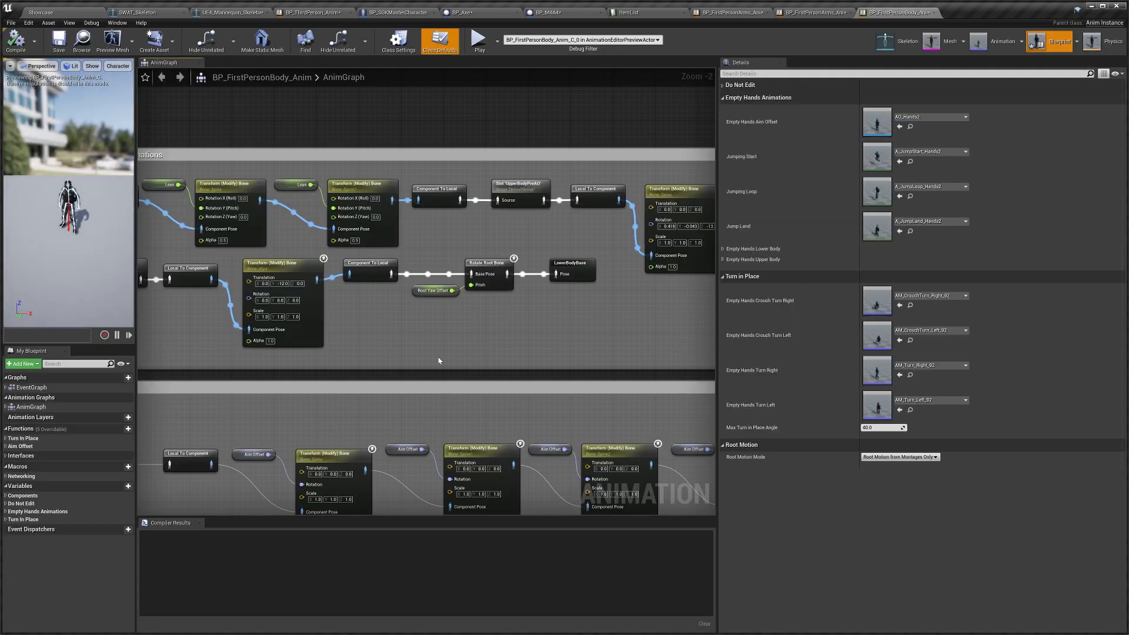
{"action": "scroll", "coordinate": [439, 360], "scroll_direction": "down", "scroll_amount": 2}
{"action": "right_click_drag", "start_coordinate": [503, 379], "coordinate": [472, 283]}
{"action": "right_click_drag", "start_coordinate": [558, 392], "coordinate": [491, 235]}
{"action": "scroll", "coordinate": [491, 235], "scroll_direction": "up", "scroll_amount": 1}
{"action": "right_click_drag", "start_coordinate": [343, 402], "coordinate": [420, 281]}
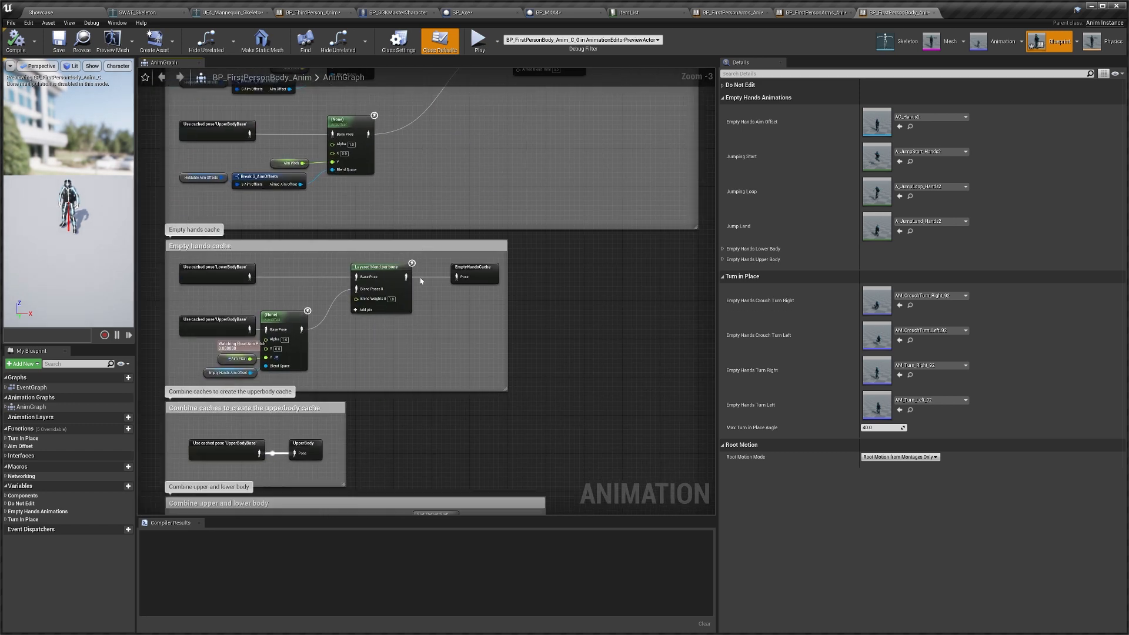
{"action": "scroll", "coordinate": [421, 281], "scroll_direction": "up", "scroll_amount": 2}
{"action": "left_click", "coordinate": [424, 276]}
{"action": "scroll", "coordinate": [423, 277], "scroll_direction": "up", "scroll_amount": 1}
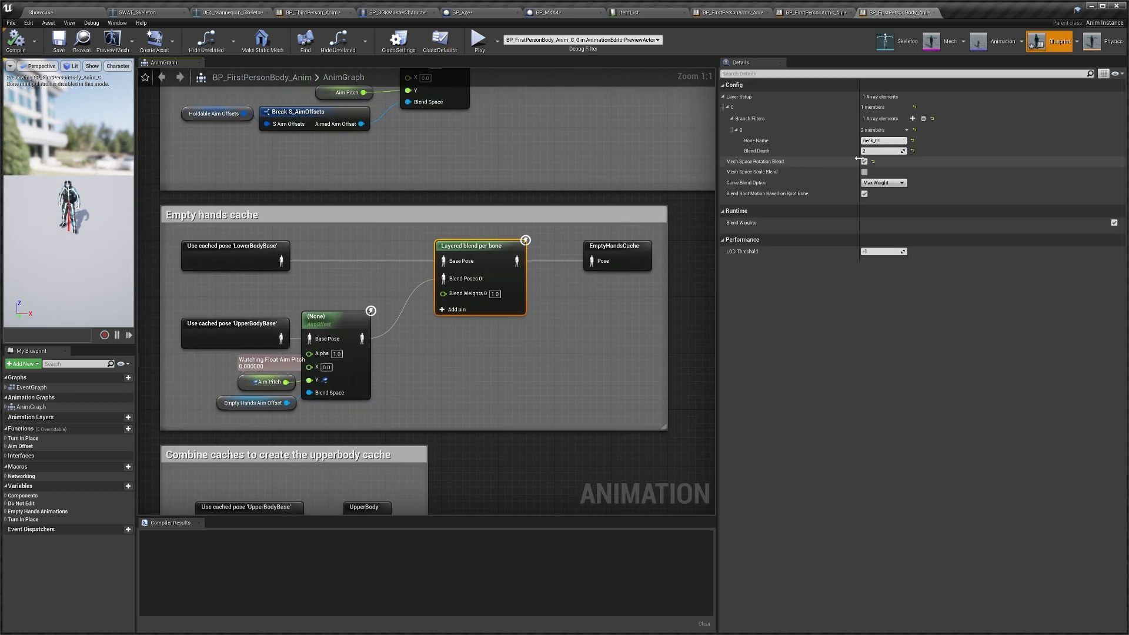
Show bone names in the character preview and set the Empty hands cache blend's branch filter Bone Name to Neck1
{"action": "left_click_drag", "start_coordinate": [884, 141], "coordinate": [852, 141]}
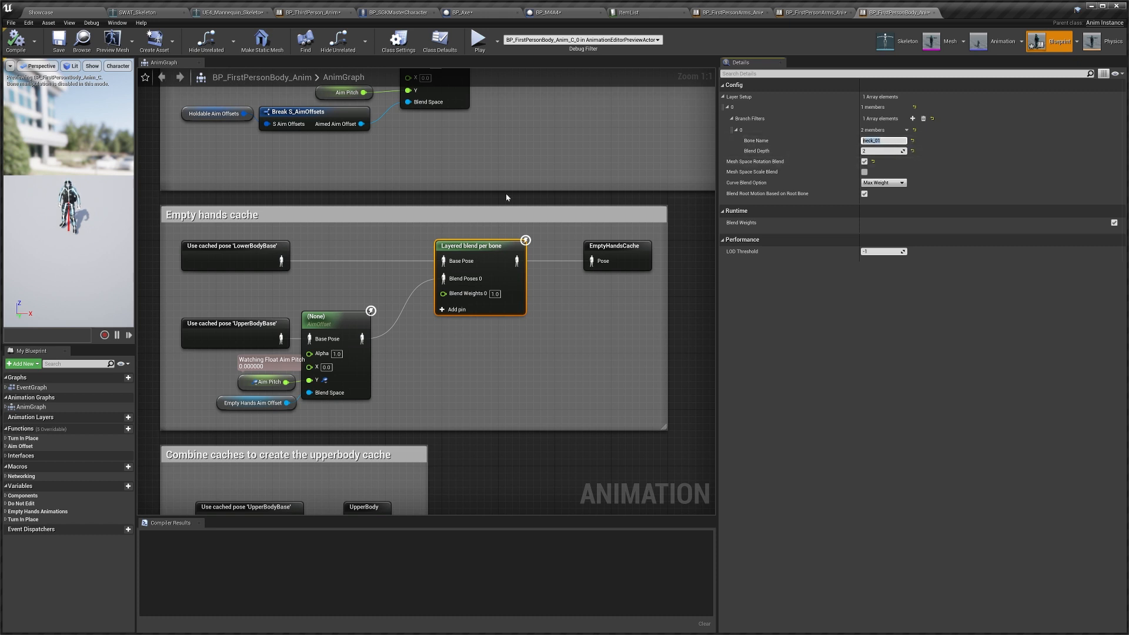
{"action": "left_click_drag", "start_coordinate": [136, 111], "coordinate": [181, 111]}
{"action": "left_click", "coordinate": [121, 67]}
{"action": "mouse_move", "coordinate": [128, 85]}
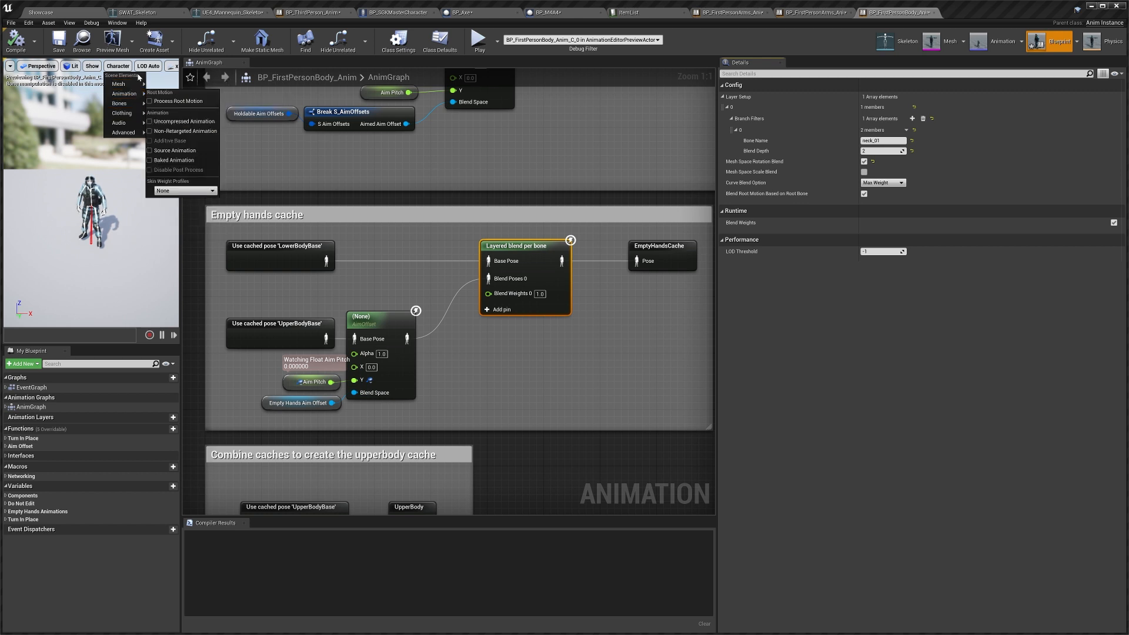
{"action": "left_click", "coordinate": [93, 66]}
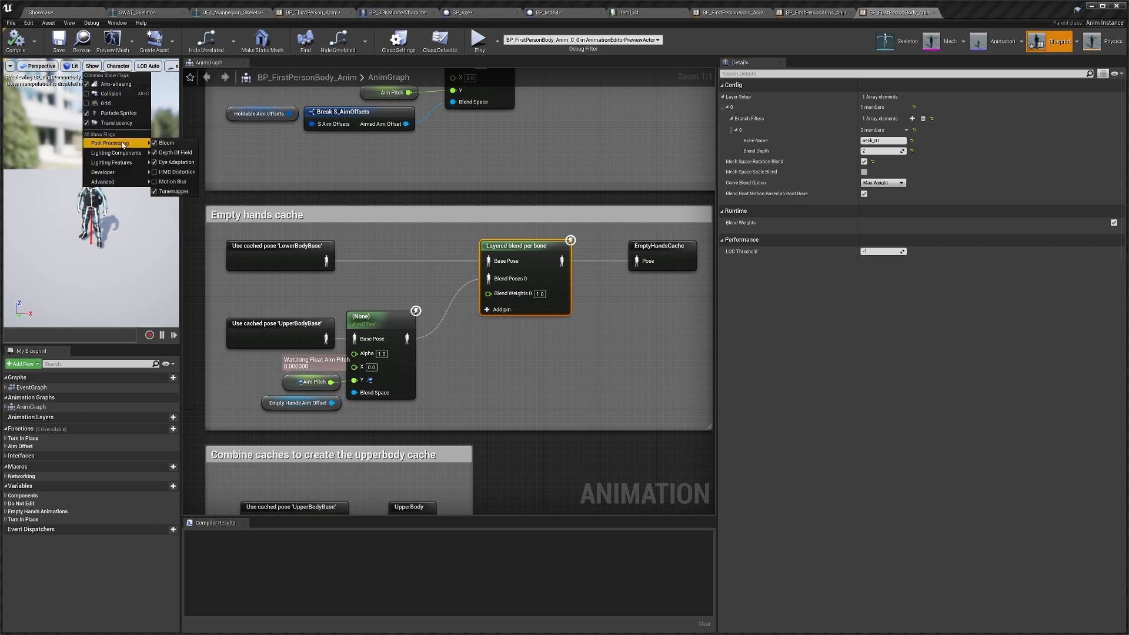
{"action": "left_click", "coordinate": [118, 66]}
{"action": "left_click", "coordinate": [117, 66]}
{"action": "mouse_move", "coordinate": [134, 104]}
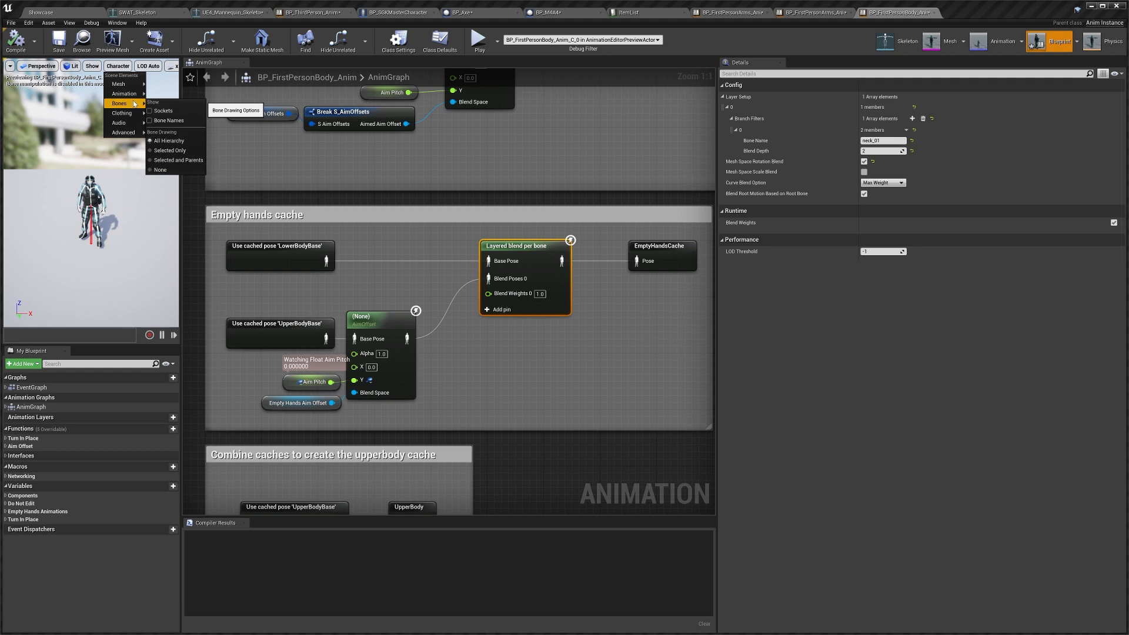
{"action": "left_click", "coordinate": [161, 122]}
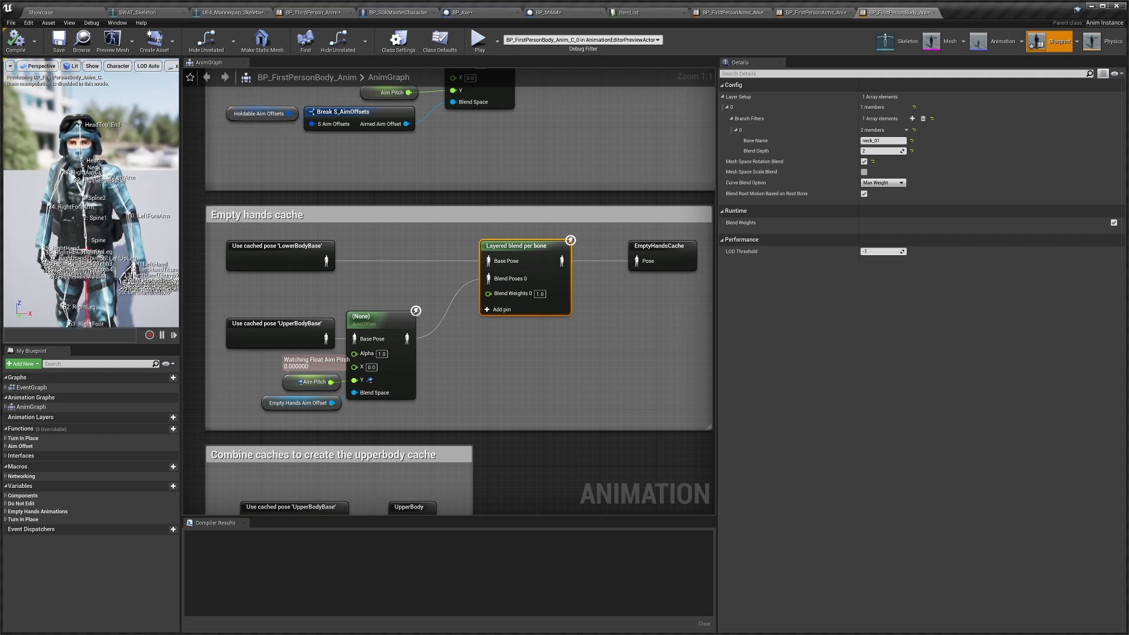
{"action": "left_click", "coordinate": [882, 140]}
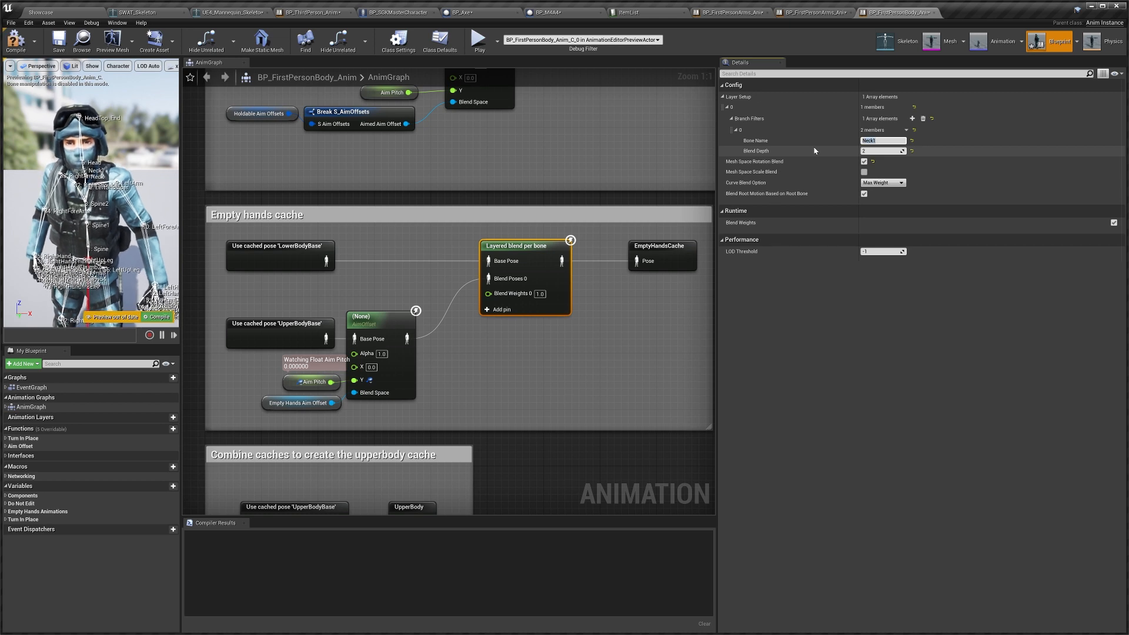
Set the branch filter Bone Name to Spine on the Layered blend per bone node in the Combine upper and lower body section
{"action": "right_click_drag", "start_coordinate": [605, 440], "coordinate": [615, 326]}
{"action": "right_click_drag", "start_coordinate": [509, 419], "coordinate": [492, 298]}
{"action": "right_click_drag", "start_coordinate": [526, 383], "coordinate": [448, 288]}
{"action": "left_click", "coordinate": [446, 290]}
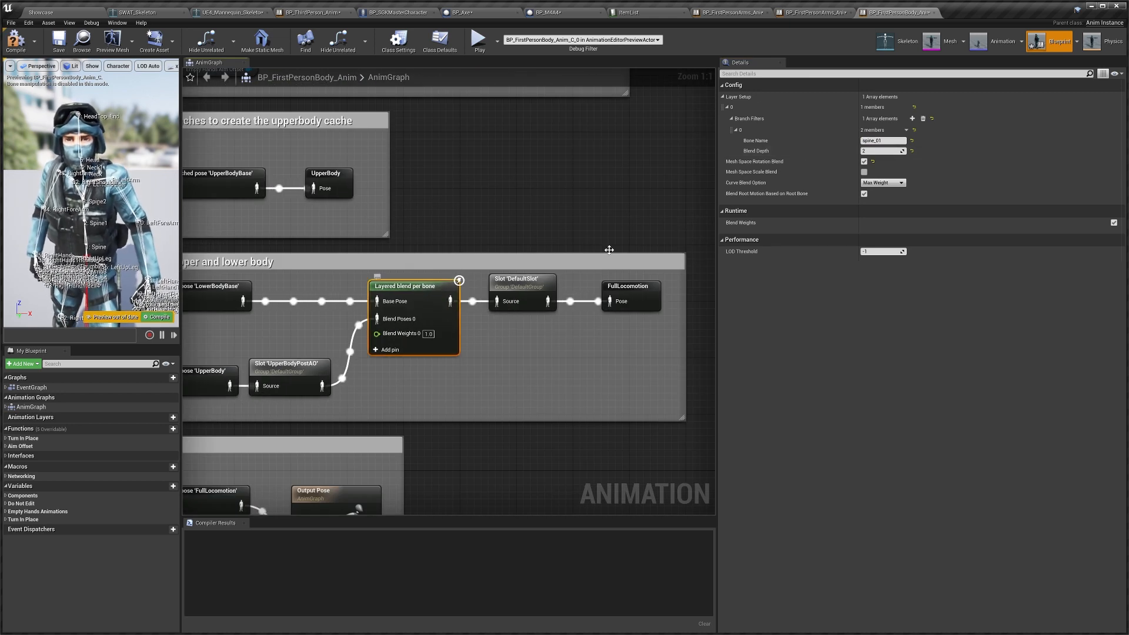
{"action": "left_click", "coordinate": [882, 140]}
{"action": "type", "text": "spine"}
{"action": "key", "text": "Return"}
Check the remaining AnimGraph sections for mannequin bone names, and compile and save BP_FirstPersonBody_Anim
{"action": "scroll", "coordinate": [451, 410], "scroll_direction": "down", "scroll_amount": 4}
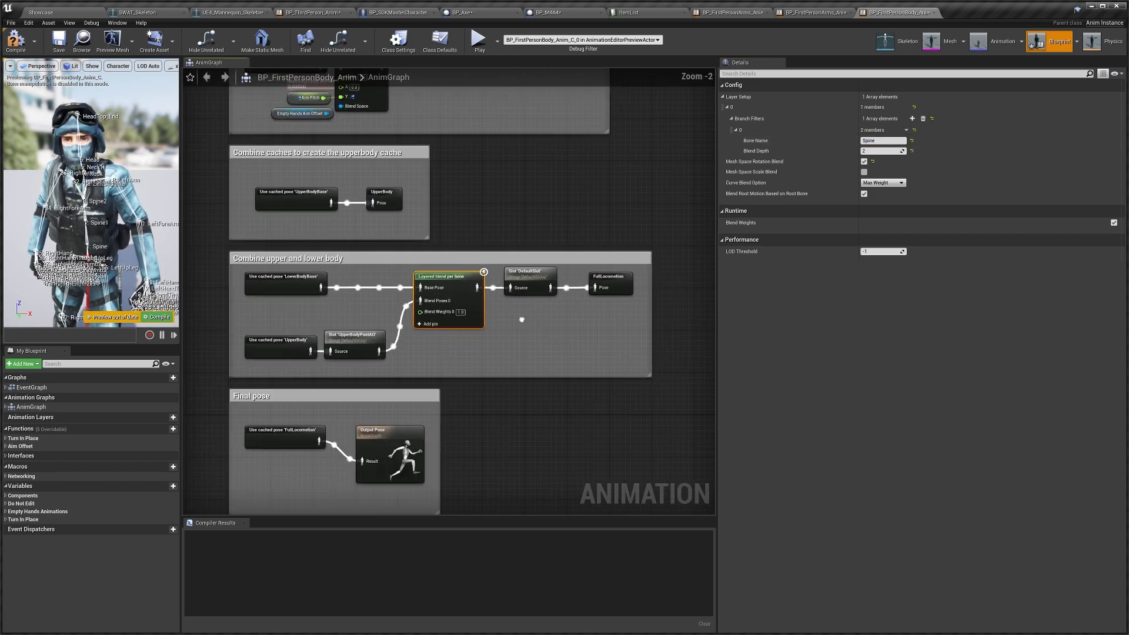
{"action": "scroll", "coordinate": [451, 410], "scroll_direction": "down", "scroll_amount": 4}
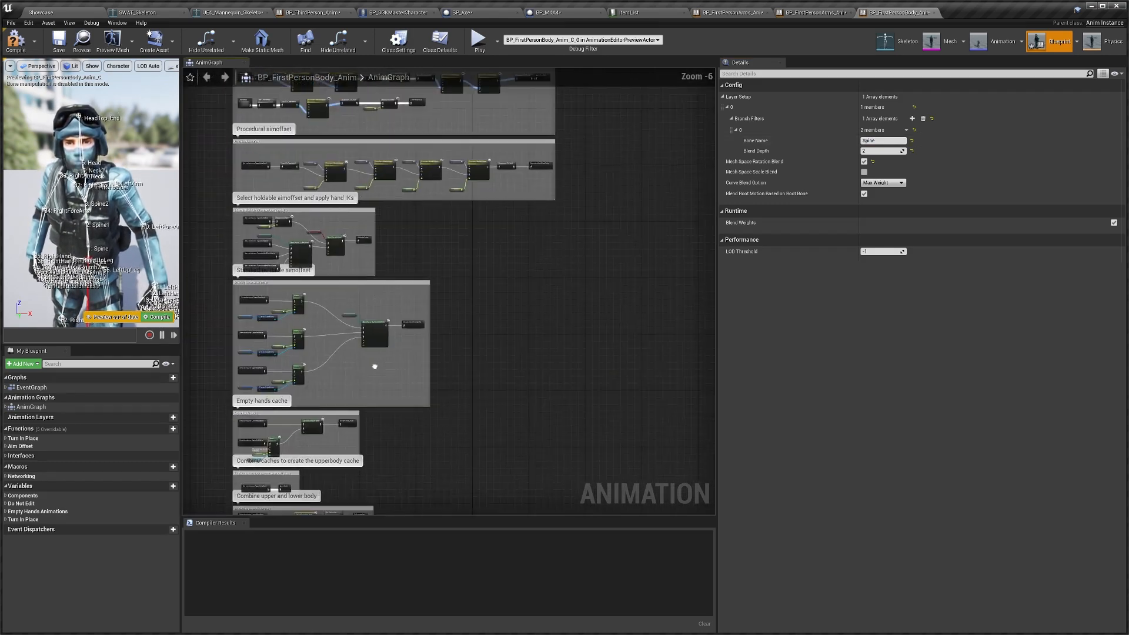
{"action": "scroll", "coordinate": [361, 288], "scroll_direction": "up", "scroll_amount": 4}
{"action": "right_click_drag", "start_coordinate": [391, 298], "coordinate": [469, 469]}
{"action": "scroll", "coordinate": [526, 337], "scroll_direction": "down", "scroll_amount": 1}
{"action": "right_click_drag", "start_coordinate": [525, 337], "coordinate": [576, 427]}
{"action": "right_click_drag", "start_coordinate": [570, 324], "coordinate": [477, 303]}
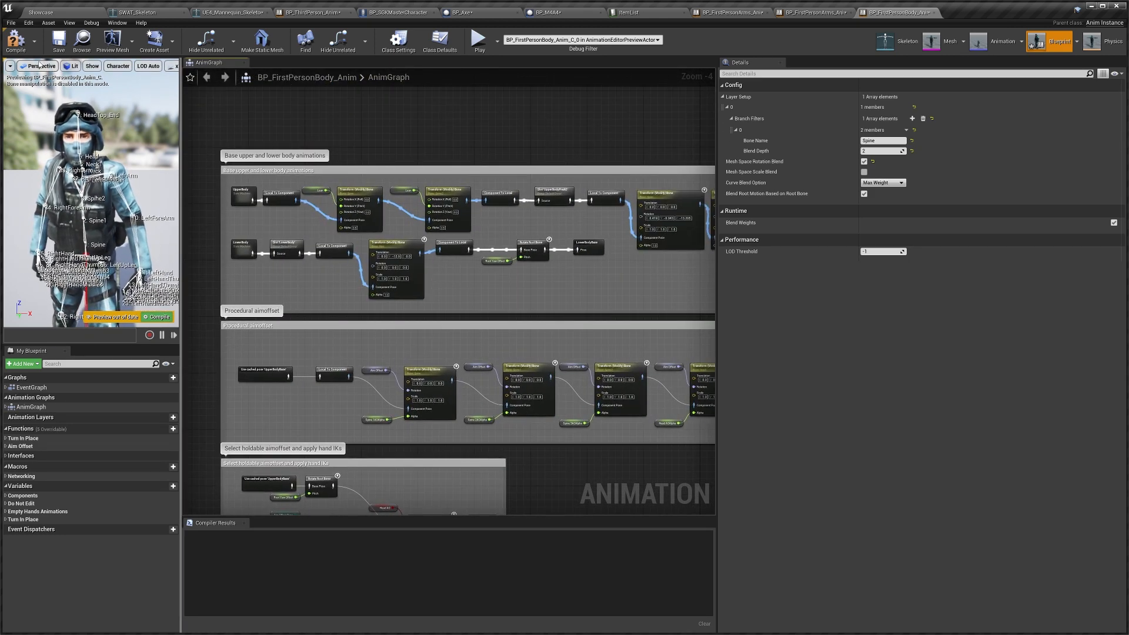
{"action": "left_click", "coordinate": [16, 41]}
{"action": "left_click", "coordinate": [59, 41]}
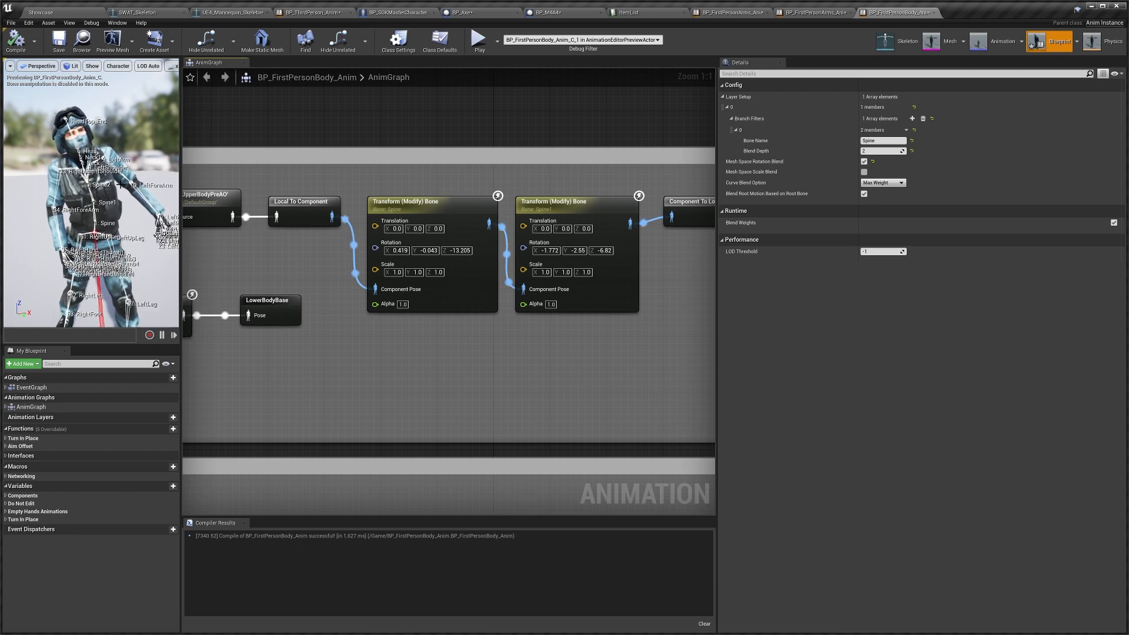
Rotate the Spine Transform (Modify) Bone node to about Z 6.794 and the Spine1 node to about X -11.773, Y -2.547, Z -6.824
{"action": "right_click_drag", "start_coordinate": [271, 245], "coordinate": [254, 252]}
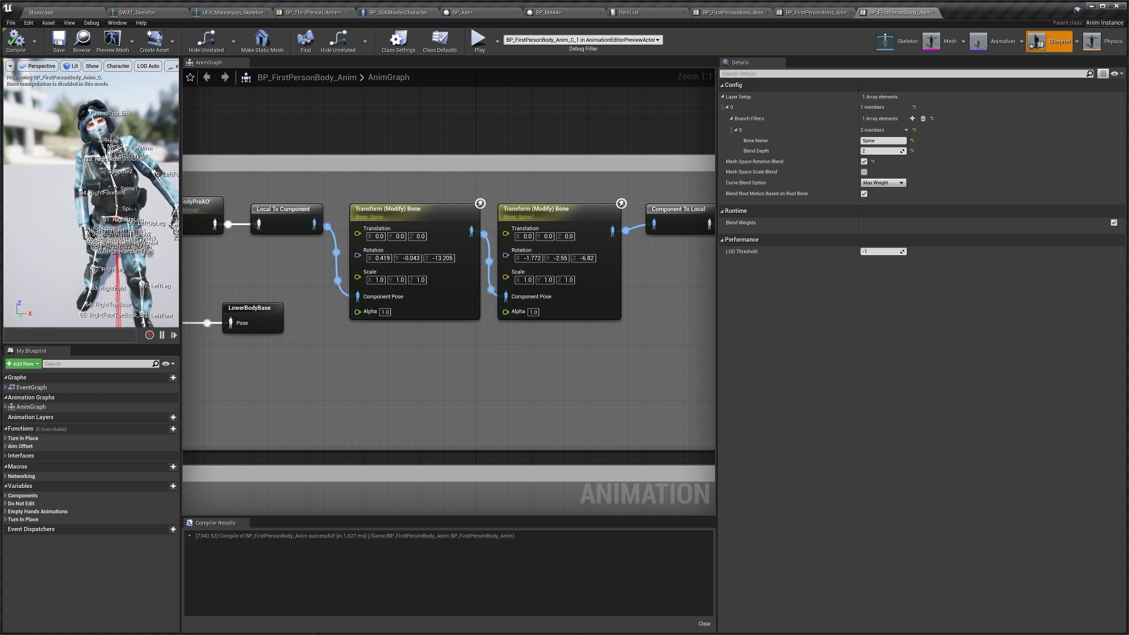
{"action": "left_click", "coordinate": [442, 258]}
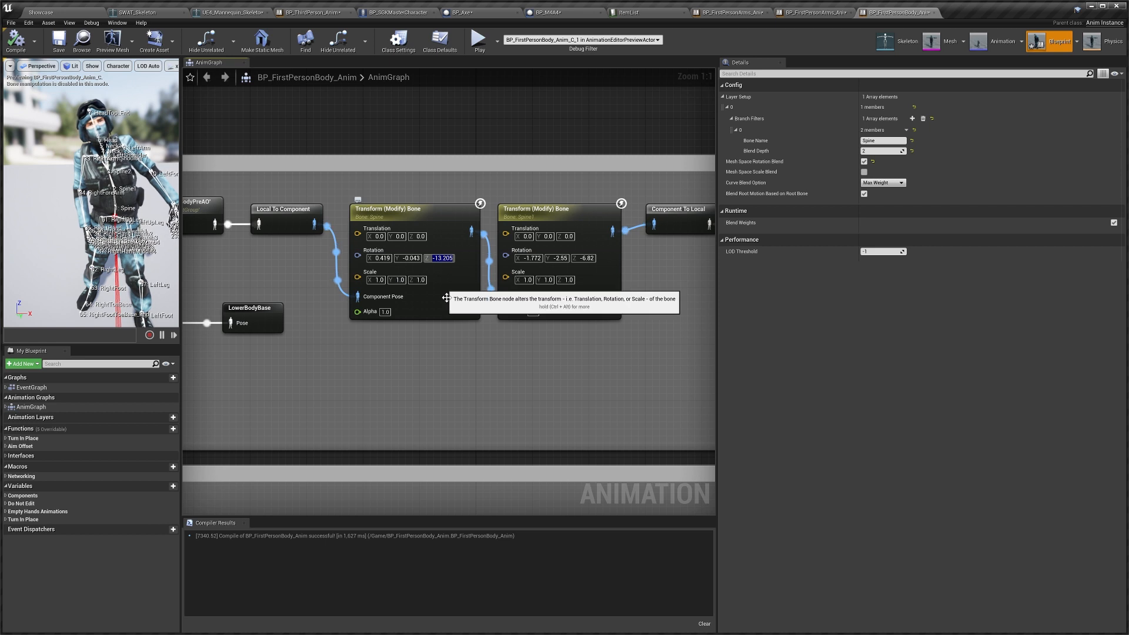
{"action": "left_click", "coordinate": [445, 276]}
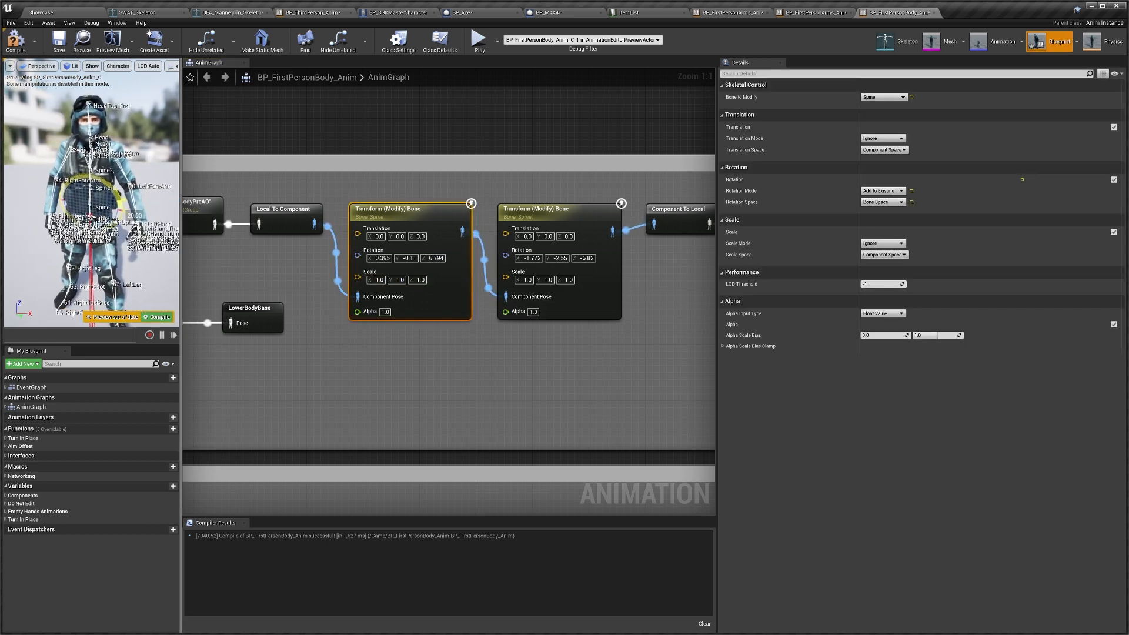
{"action": "left_click", "coordinate": [513, 223]}
{"action": "left_click_drag", "start_coordinate": [109, 163], "coordinate": [176, 171], "text": "alt"}
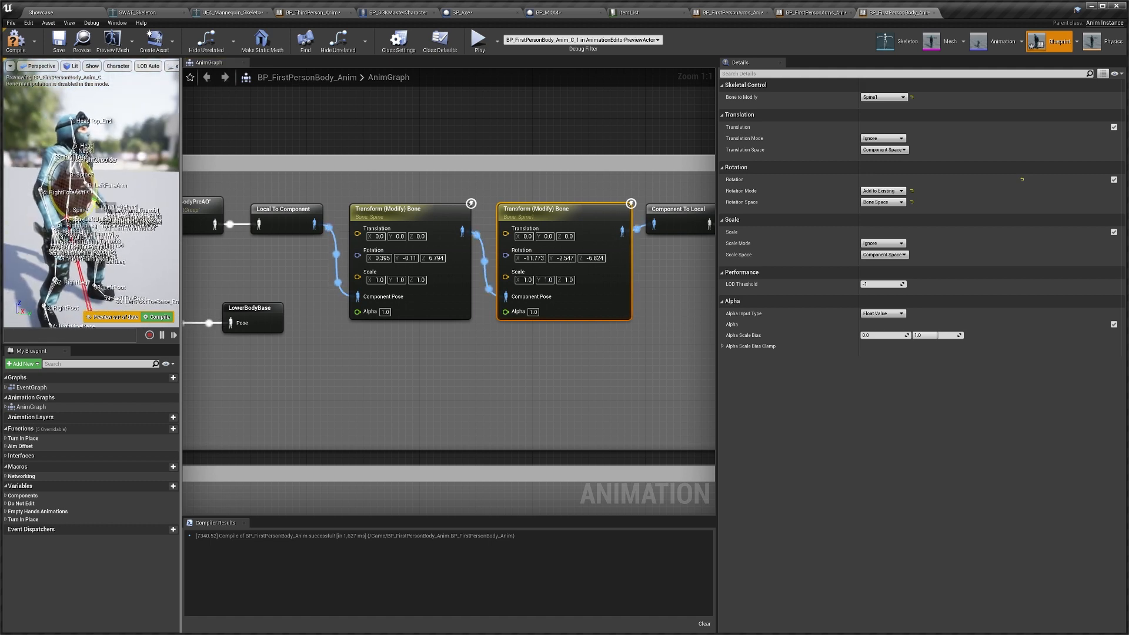
Adjust the Spine Transform (Modify) Bone rotation to about X -9.588, Y 0.485, Z 6.751 and save the blueprint
{"action": "left_click", "coordinate": [390, 221]}
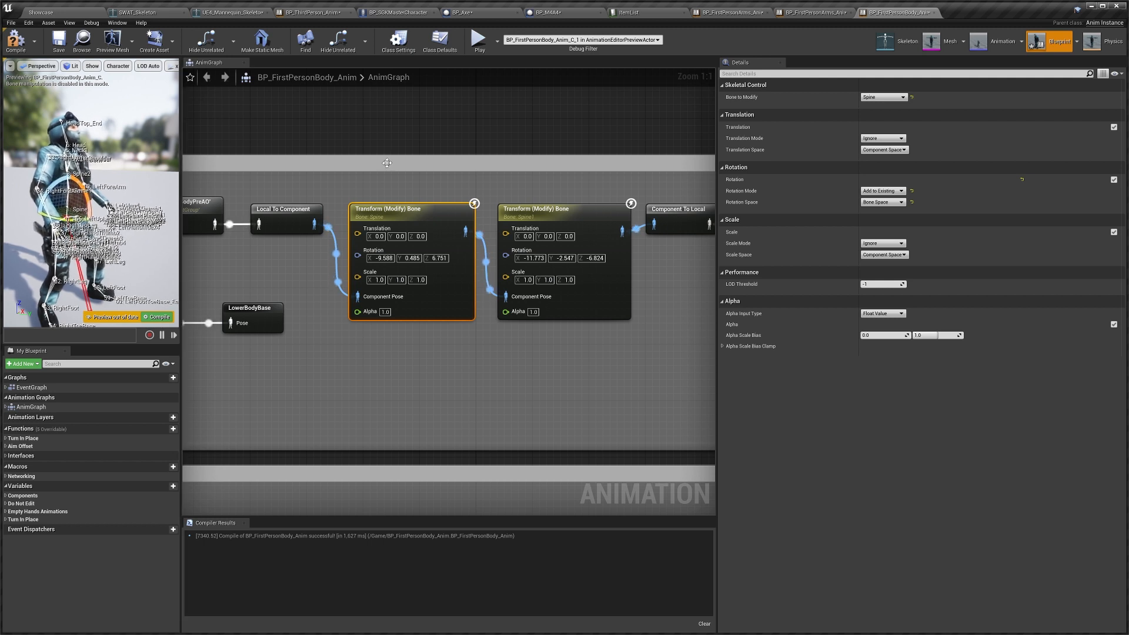
{"action": "right_click_drag", "start_coordinate": [388, 163], "coordinate": [318, 167]}
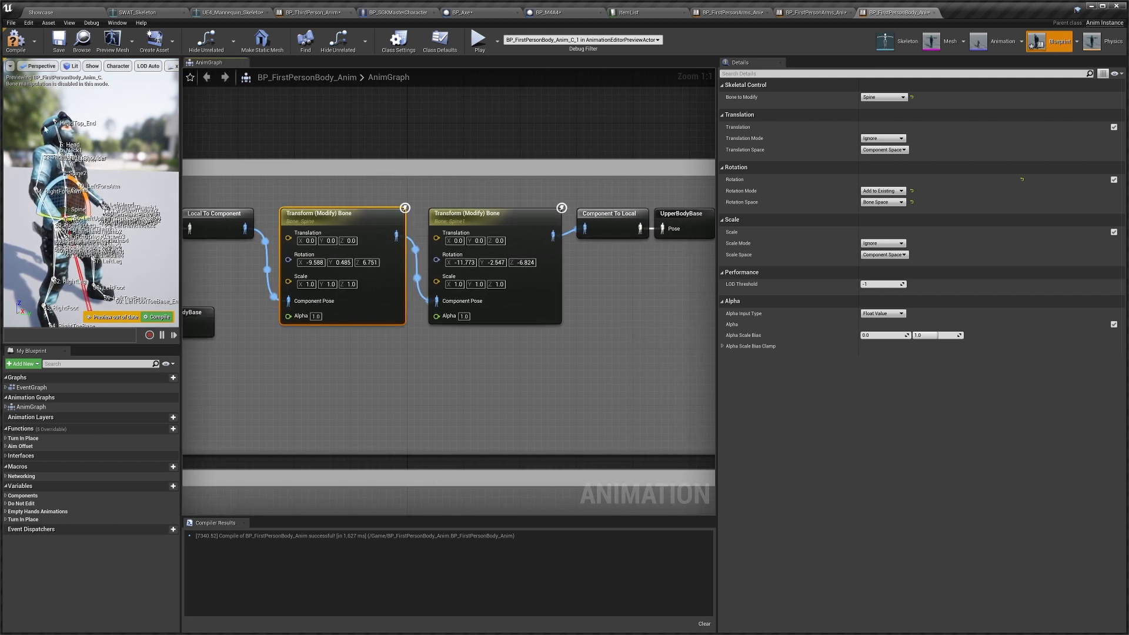
{"action": "left_click", "coordinate": [59, 42]}
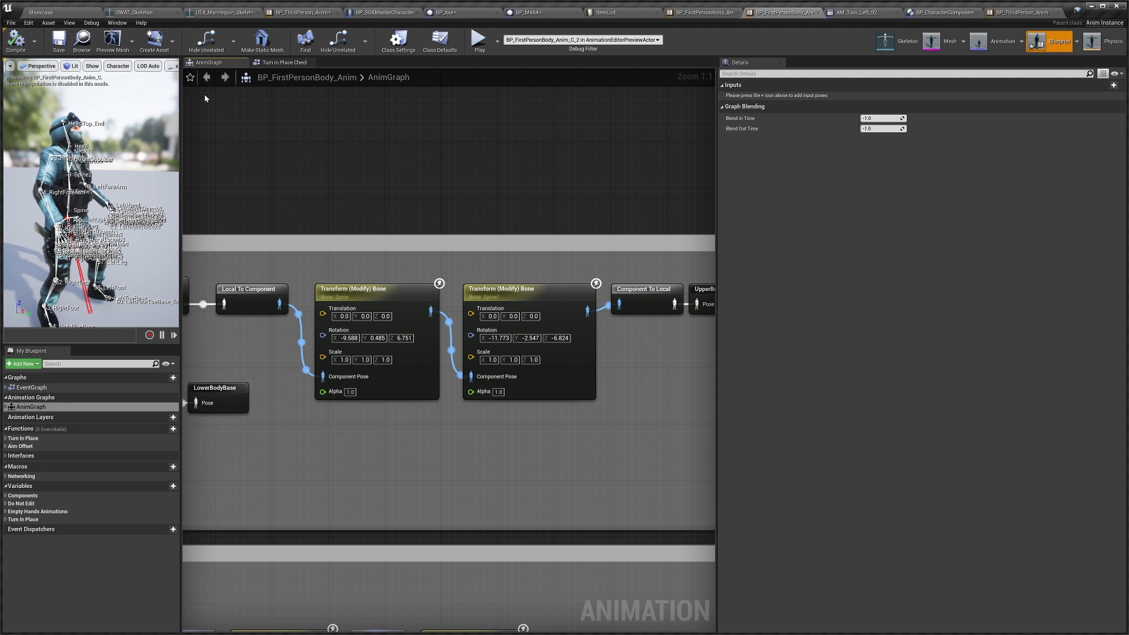
Open the Anim Slot Manager and add a slot group named UpperBodyLeftArmGroup
{"action": "left_click", "coordinate": [118, 23]}
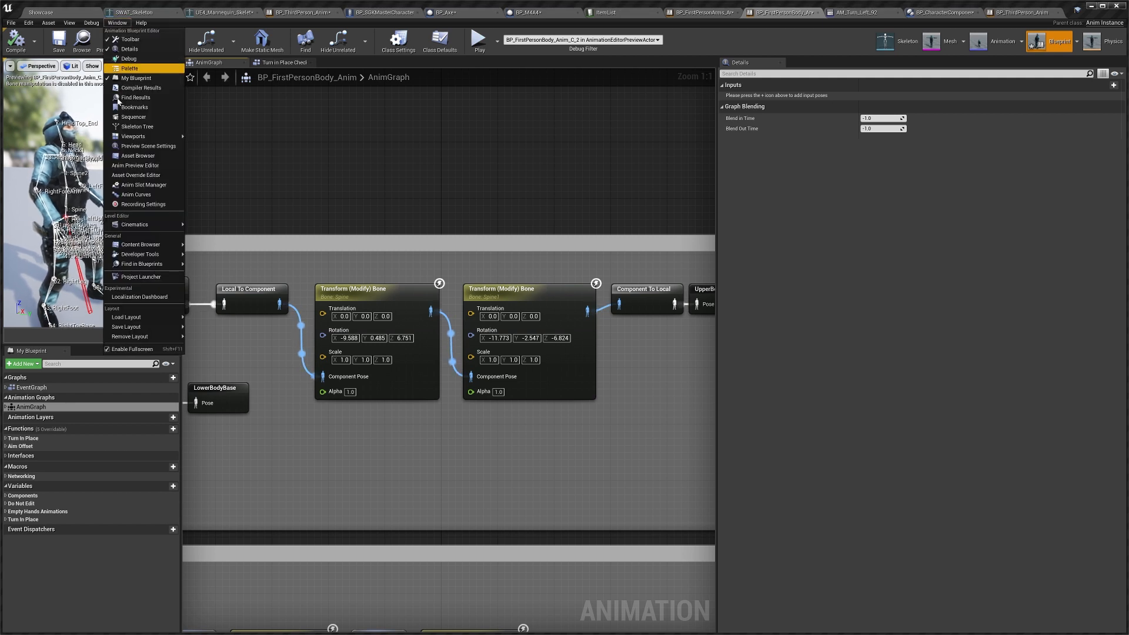
{"action": "left_click", "coordinate": [144, 186]}
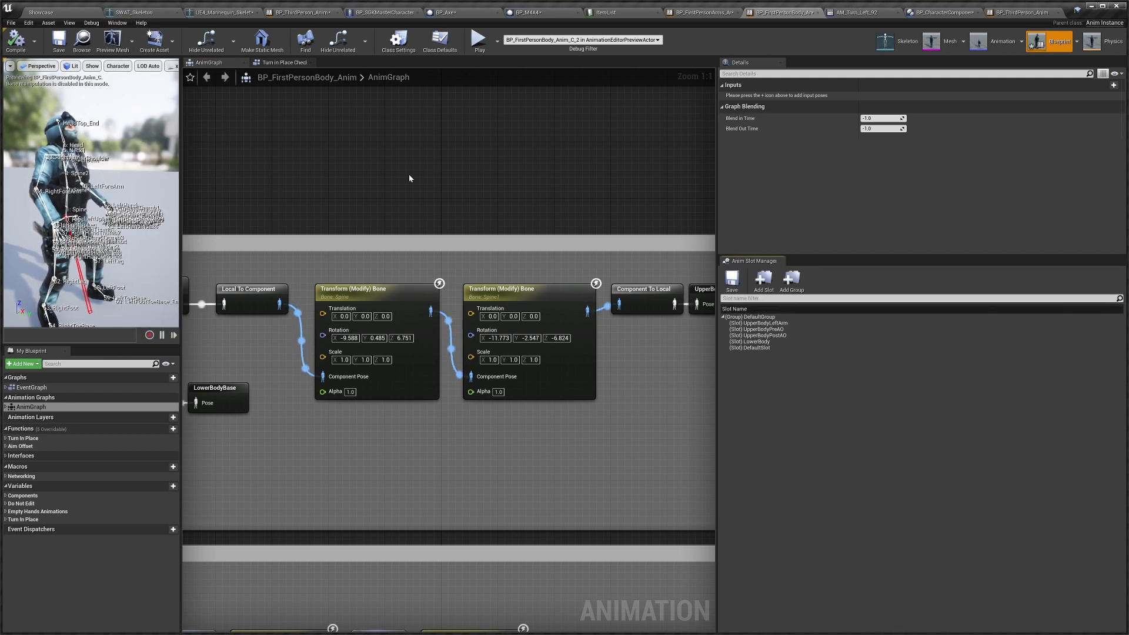
{"action": "left_click", "coordinate": [795, 292]}
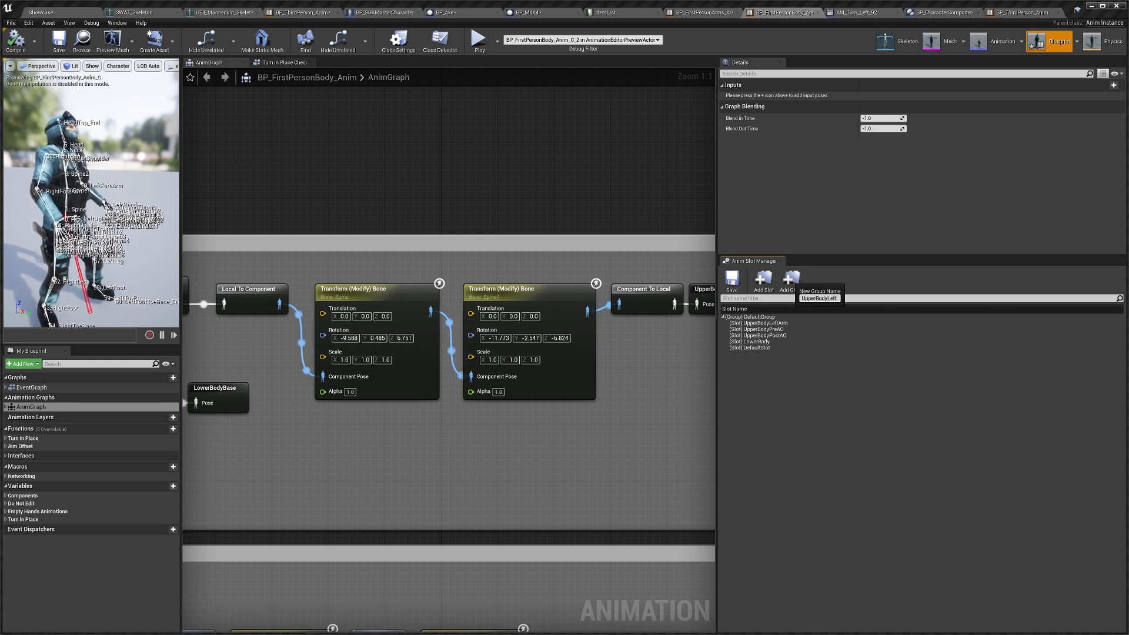
{"action": "type", "text": "roup"}
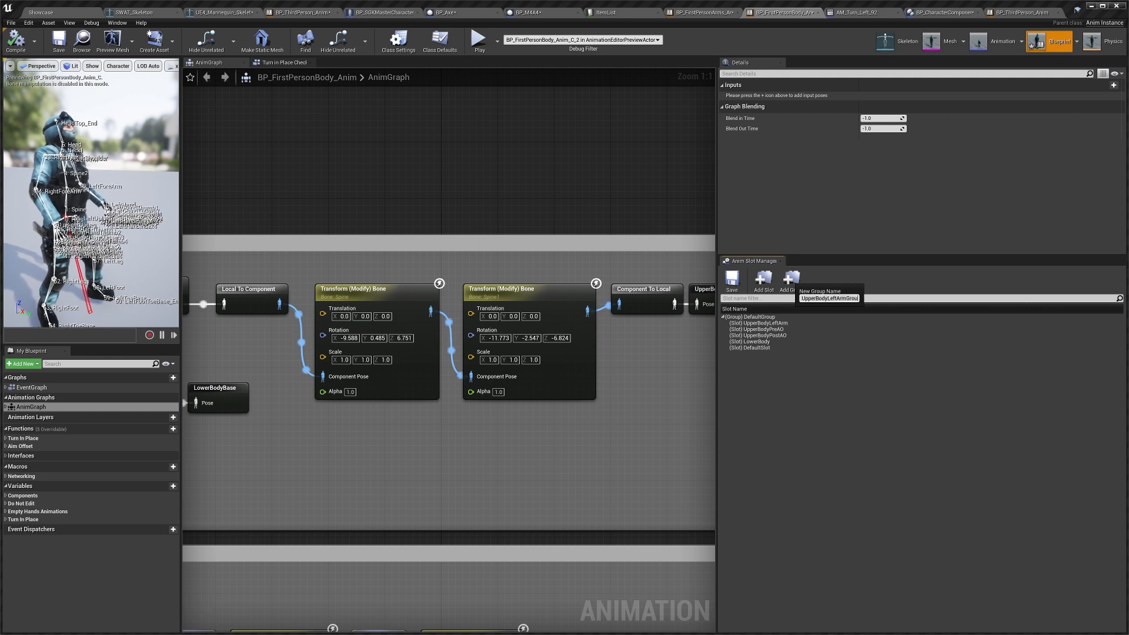
{"action": "key", "text": "Return"}
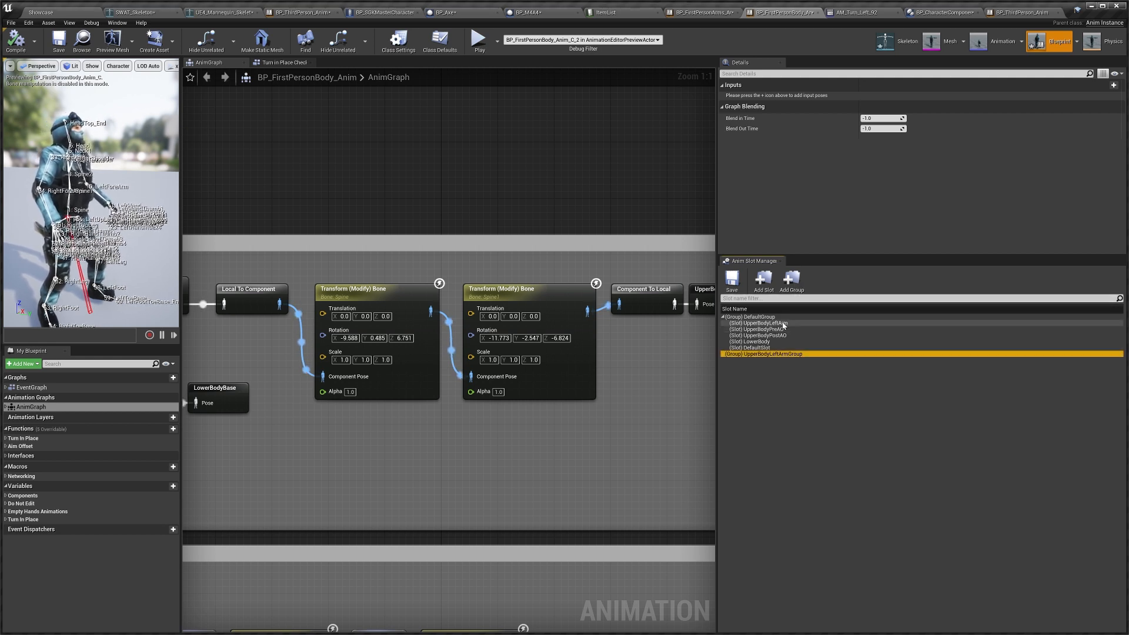
Assign the UpperBodyLeftArm slot to UpperBodyLeftArmGroup
{"action": "right_click", "coordinate": [779, 324]}
{"action": "left_click", "coordinate": [753, 325]}
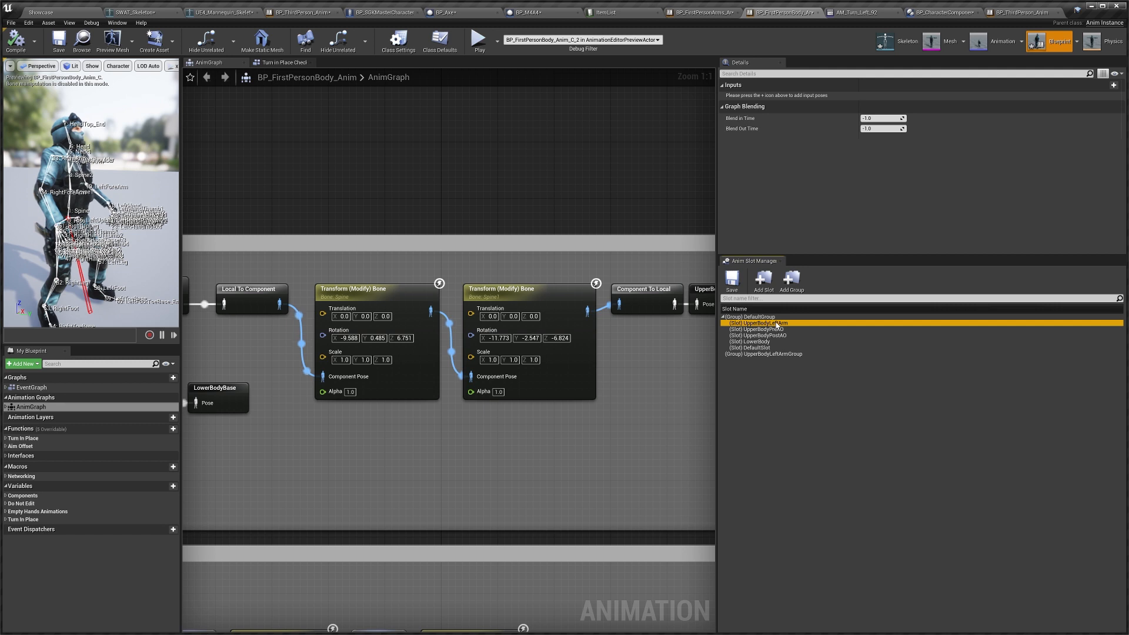
{"action": "right_click", "coordinate": [778, 325]}
{"action": "mouse_move", "coordinate": [806, 335]}
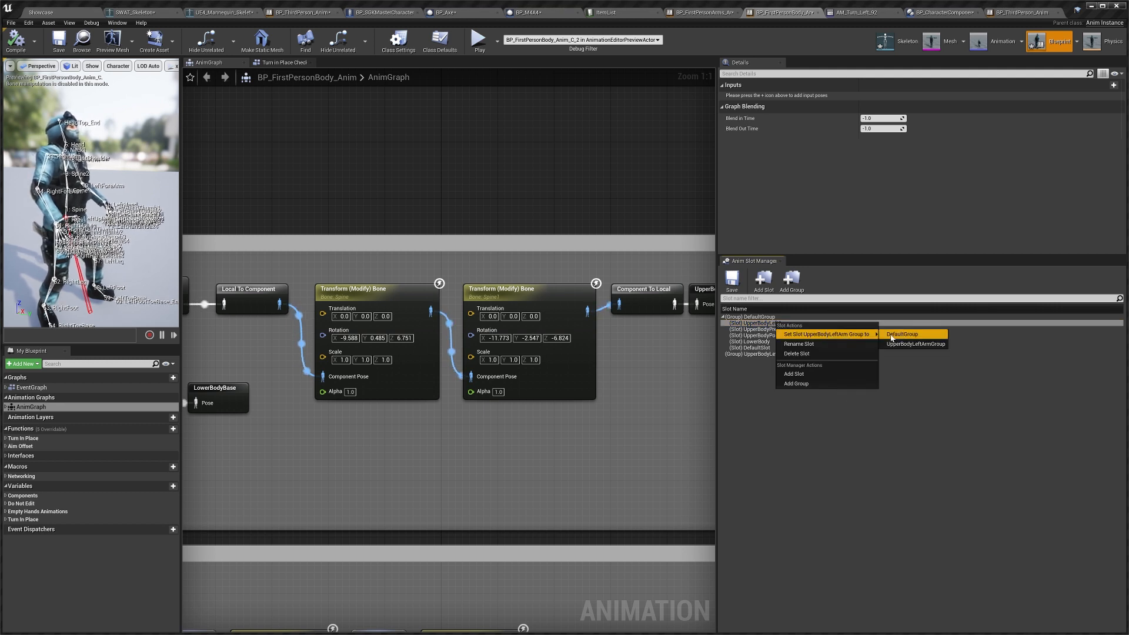
{"action": "left_click", "coordinate": [953, 356]}
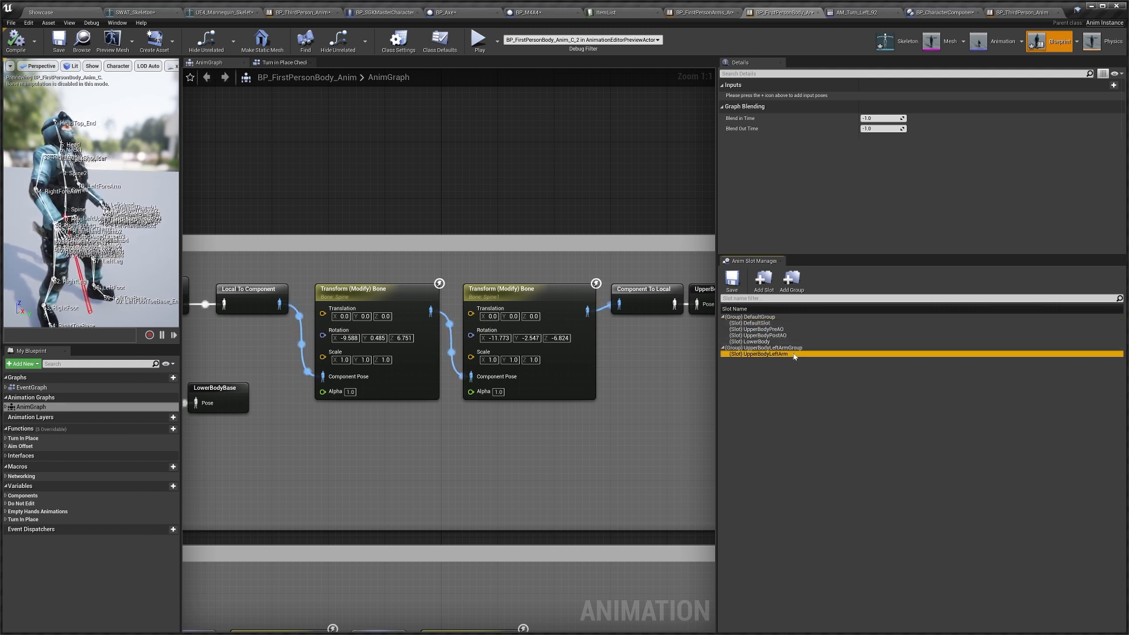
Add a second slot group named UpperBodyPreAOGroup in the Anim Slot Manager
{"action": "left_click", "coordinate": [804, 281]}
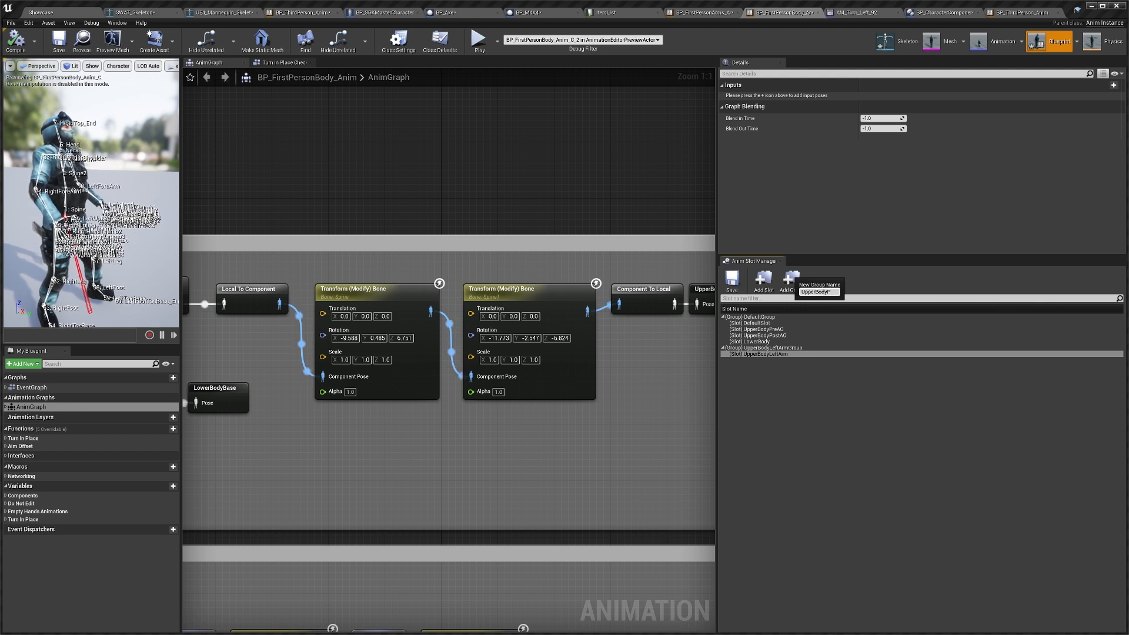
{"action": "left_click", "coordinate": [770, 329]}
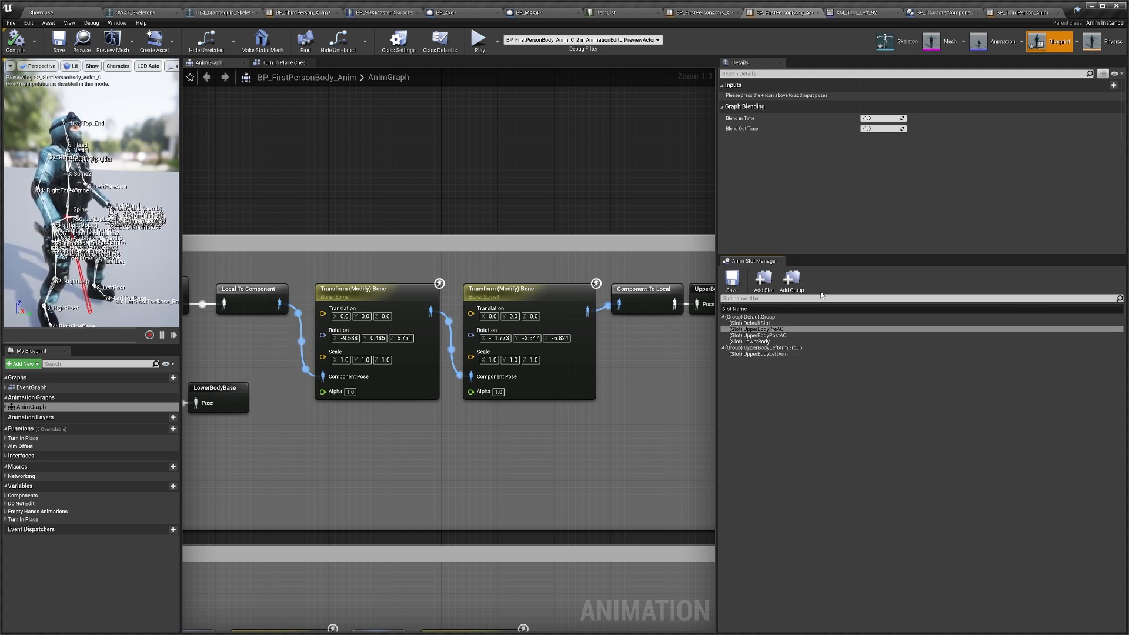
{"action": "left_click", "coordinate": [791, 281]}
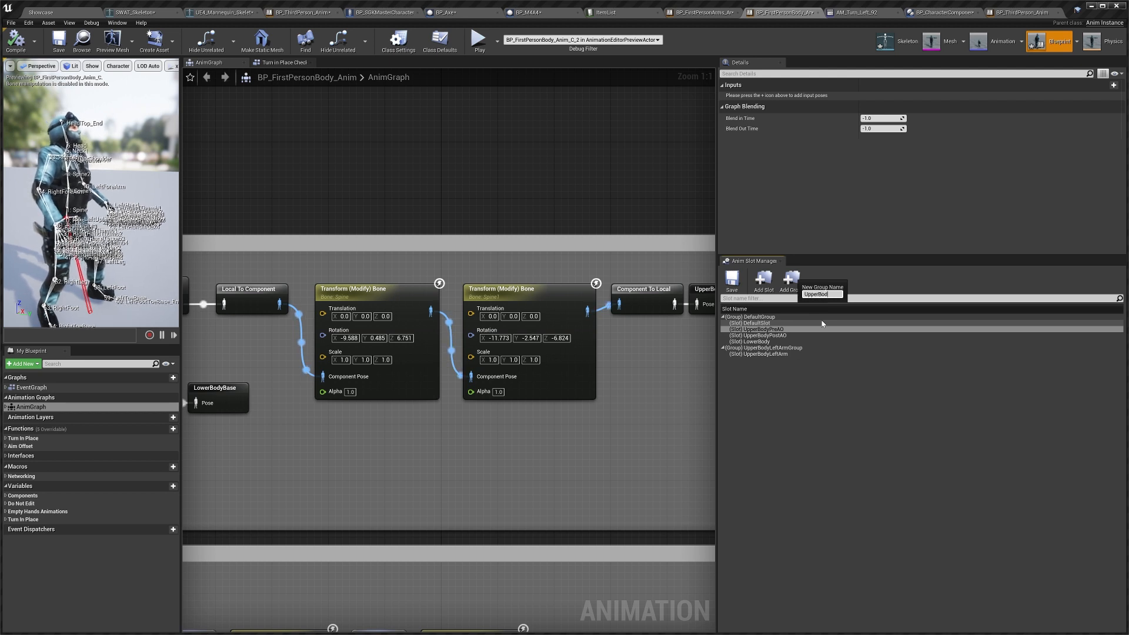
{"action": "type", "text": "UpperBodyPreAOGrup"}
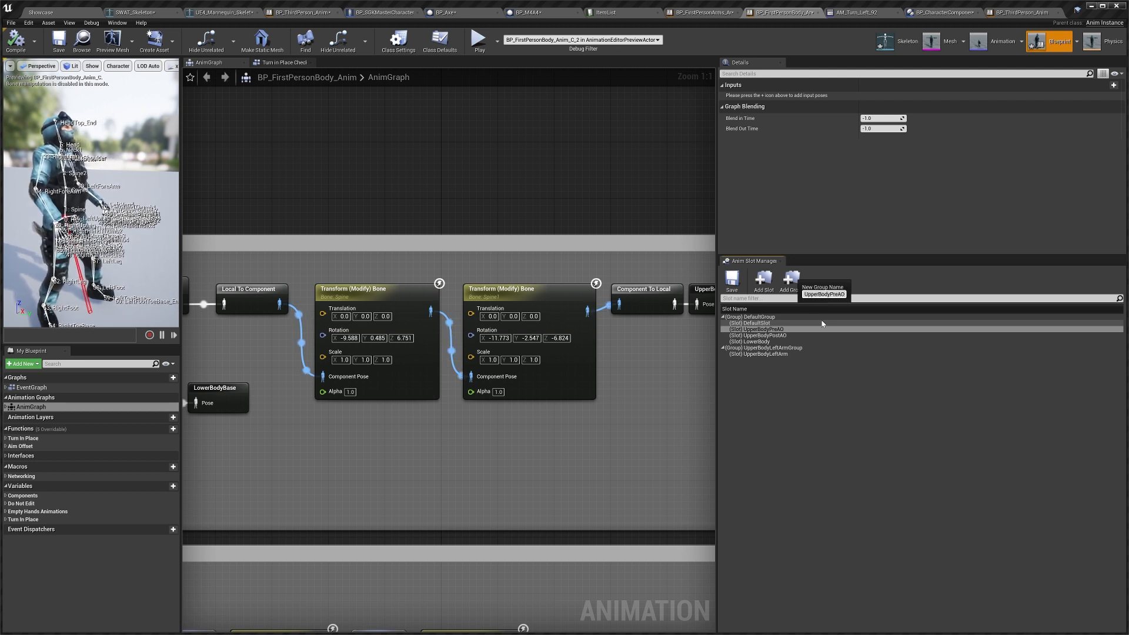
{"action": "key", "text": "BackSpace"}
{"action": "key", "text": "BackSpace"}
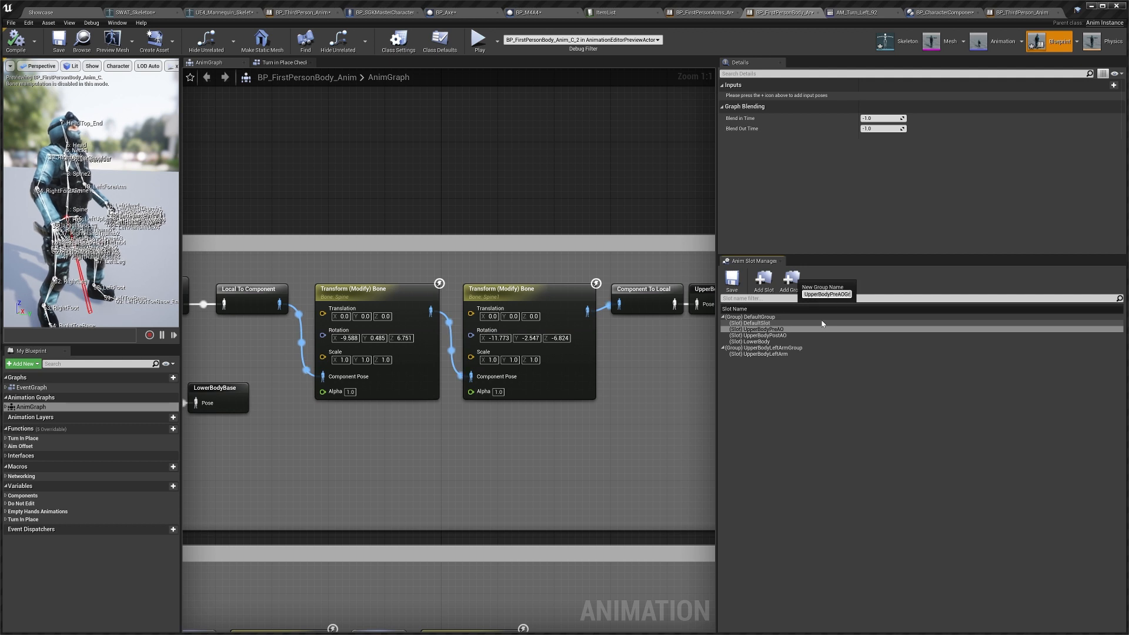
{"action": "type", "text": "oup"}
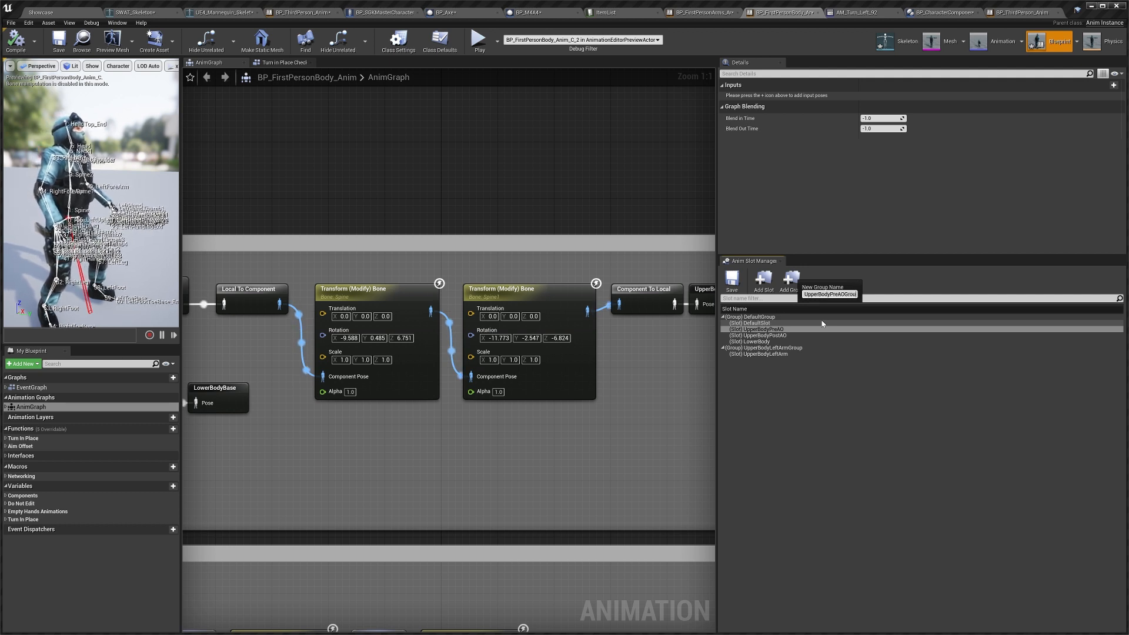
{"action": "key", "text": "Return"}
Assign the UpperBodyPreAO slot to UpperBodyPreAOGroup
{"action": "left_click", "coordinate": [777, 329]}
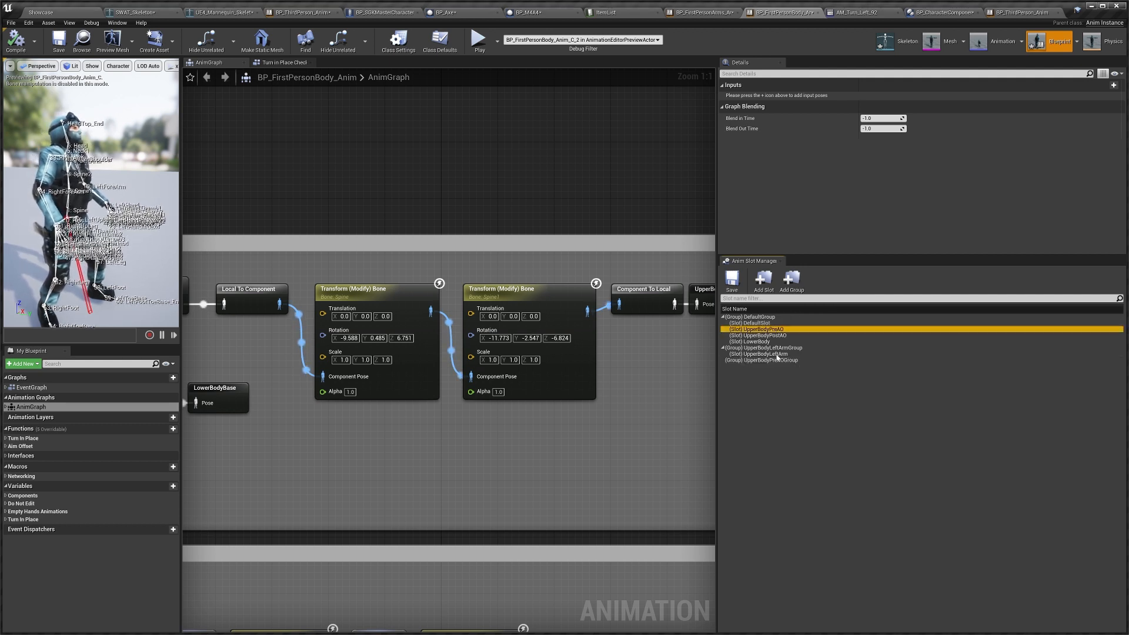
{"action": "right_click", "coordinate": [770, 331]}
{"action": "mouse_move", "coordinate": [817, 342]}
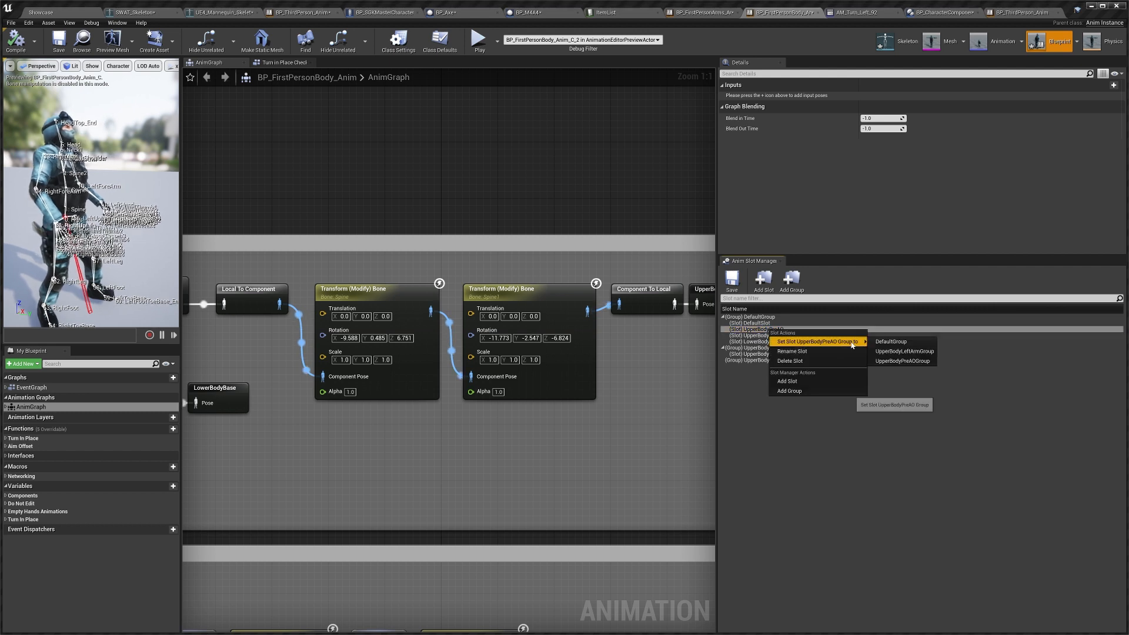
{"action": "left_click", "coordinate": [901, 361]}
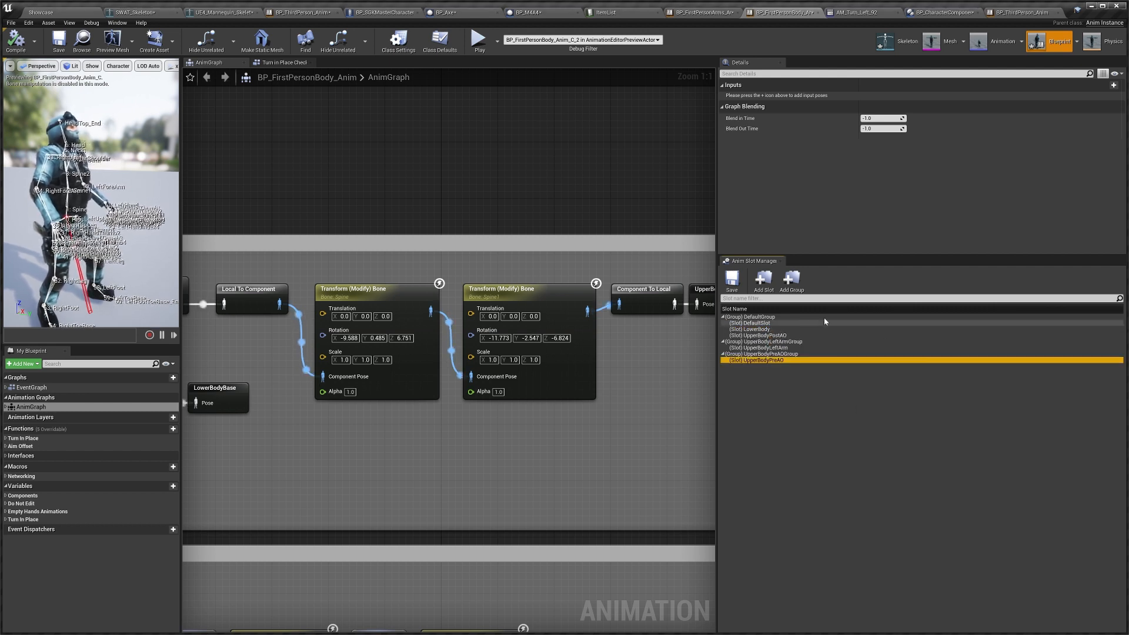
Add a slot group named LowerBodyGroup in the Anim Slot Manager and assign the LowerBody slot to it
{"action": "left_click", "coordinate": [759, 330]}
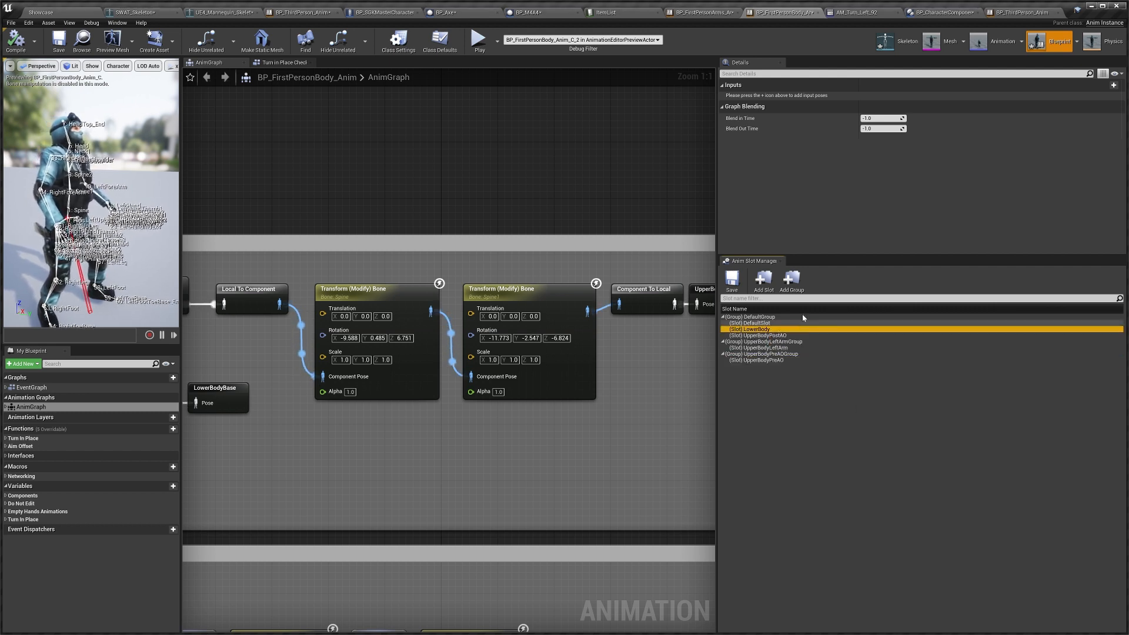
{"action": "left_click", "coordinate": [791, 279]}
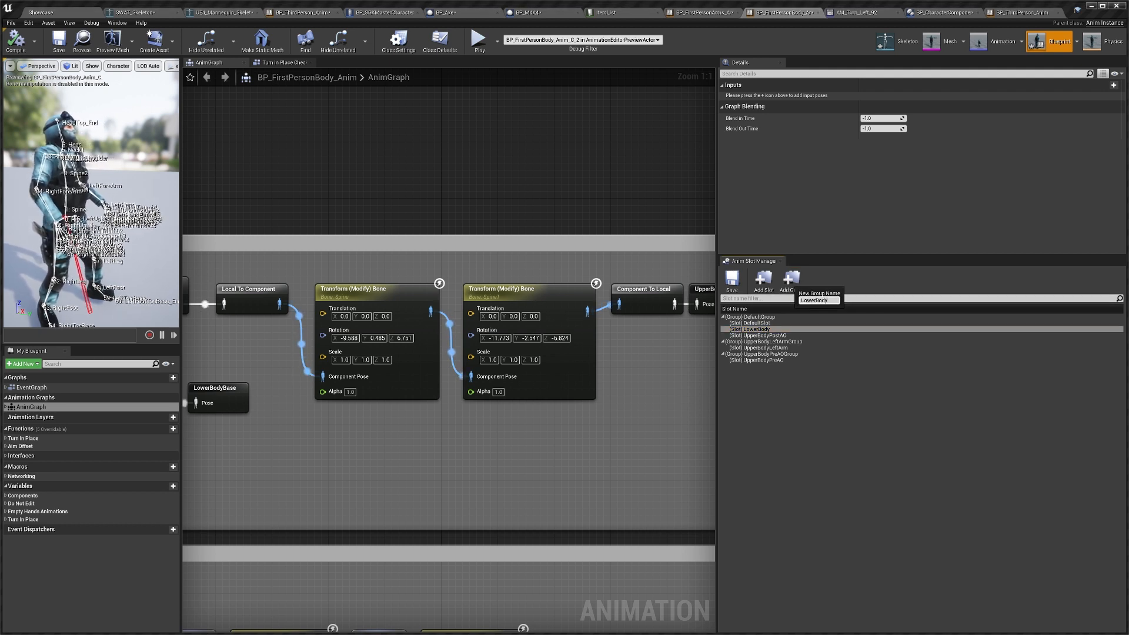
{"action": "key", "text": "Return"}
{"action": "left_click", "coordinate": [792, 280]}
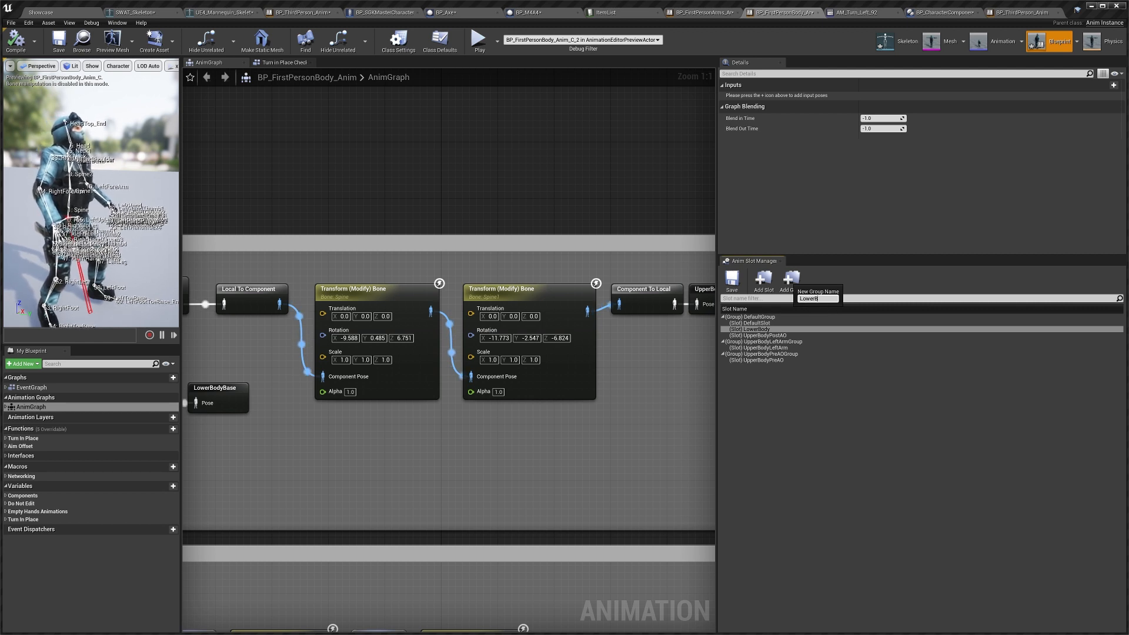
{"action": "type", "text": "LowerBodyGroup"}
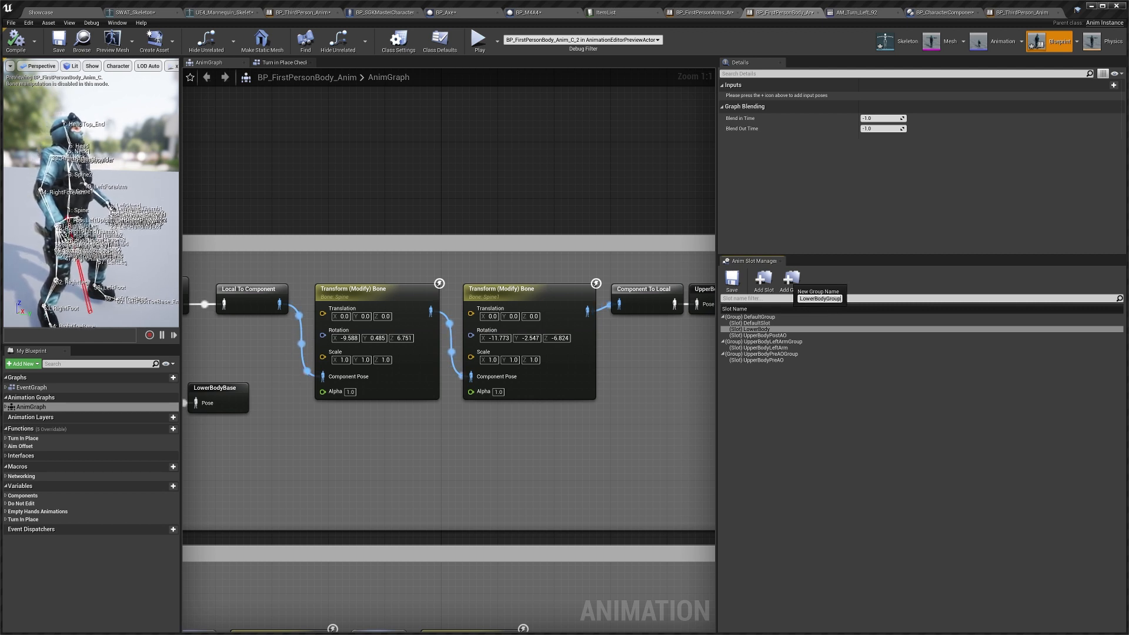
{"action": "key", "text": "Return"}
{"action": "right_click", "coordinate": [768, 329]}
{"action": "mouse_move", "coordinate": [793, 339]}
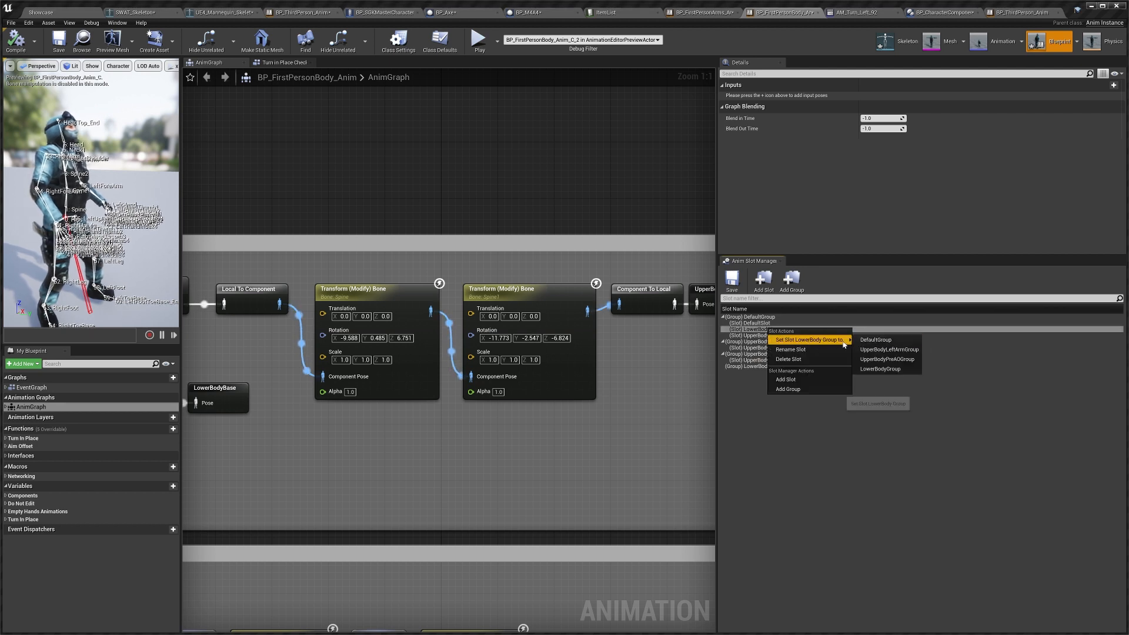
{"action": "left_click", "coordinate": [885, 358]}
Move the UpperBodyPostAO slot into a new group named UpperBodyPostAOGroup and save the animation blueprint
{"action": "left_click", "coordinate": [797, 283]}
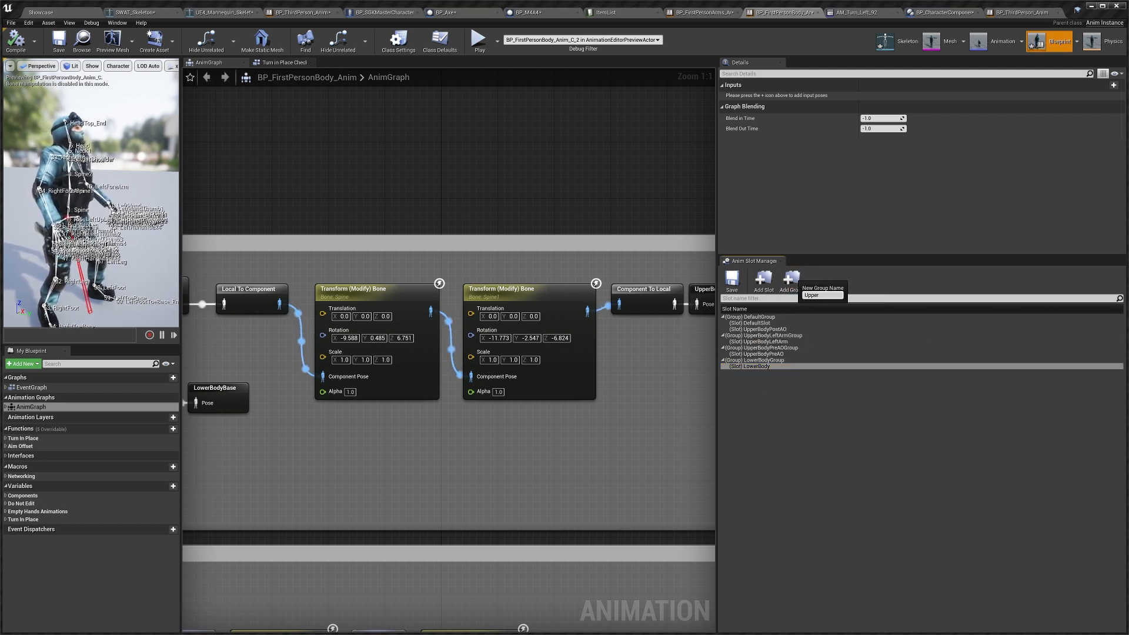
{"action": "type", "text": "UpperBodyPostAOGroup"}
{"action": "key", "text": "Return"}
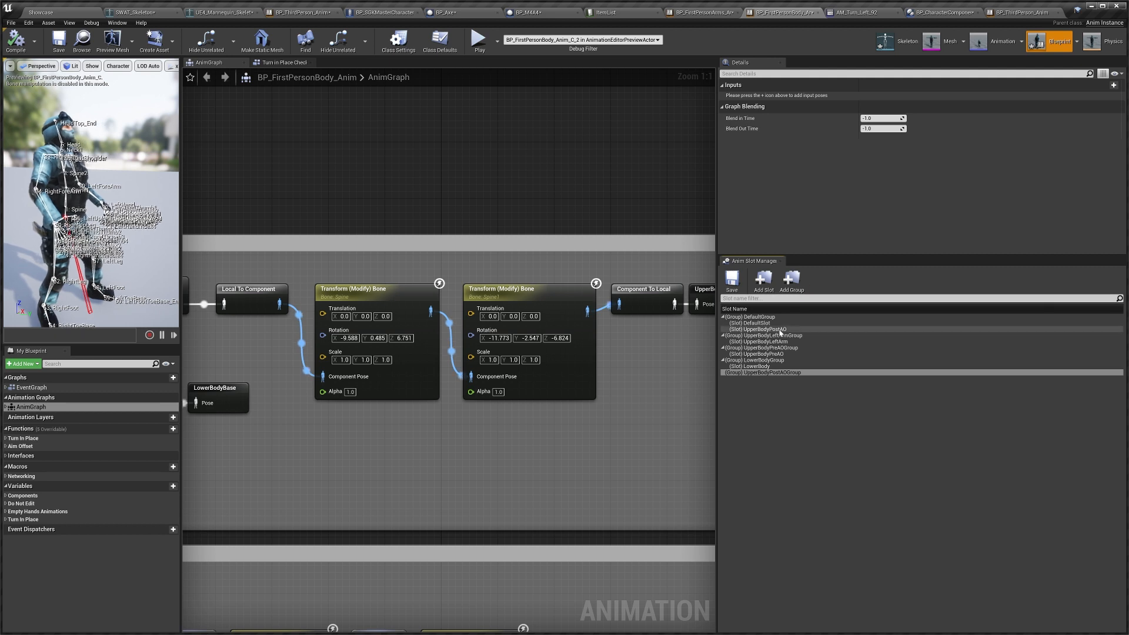
{"action": "right_click", "coordinate": [780, 332]}
{"action": "mouse_move", "coordinate": [835, 341]}
{"action": "left_click", "coordinate": [912, 383]}
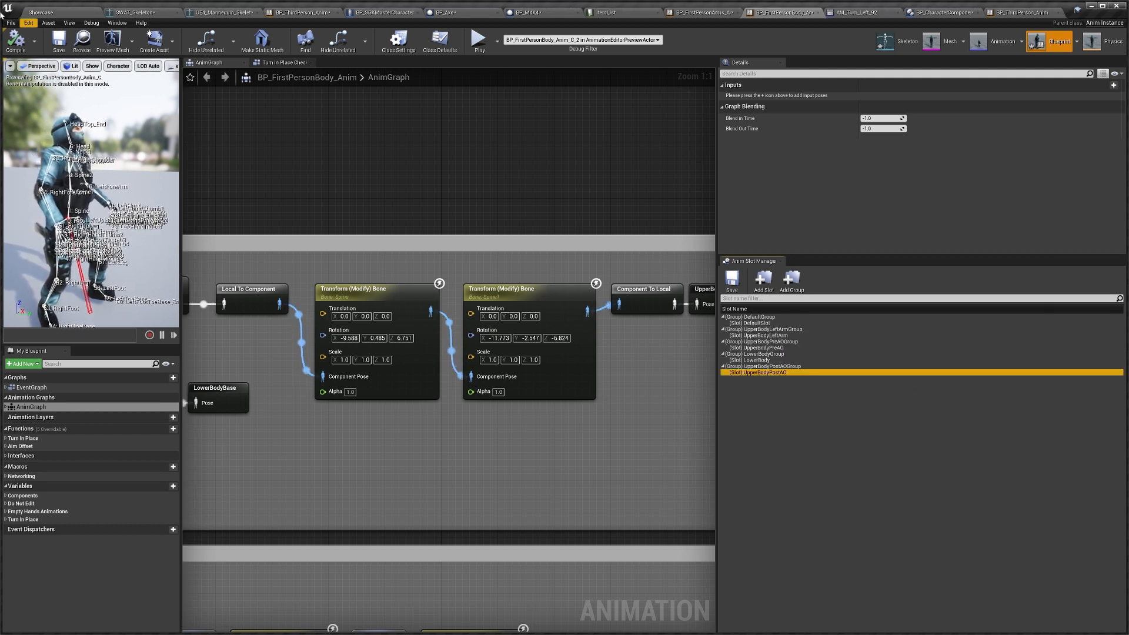
{"action": "left_click", "coordinate": [57, 40]}
{"action": "right_click_drag", "start_coordinate": [353, 159], "coordinate": [352, 157]}
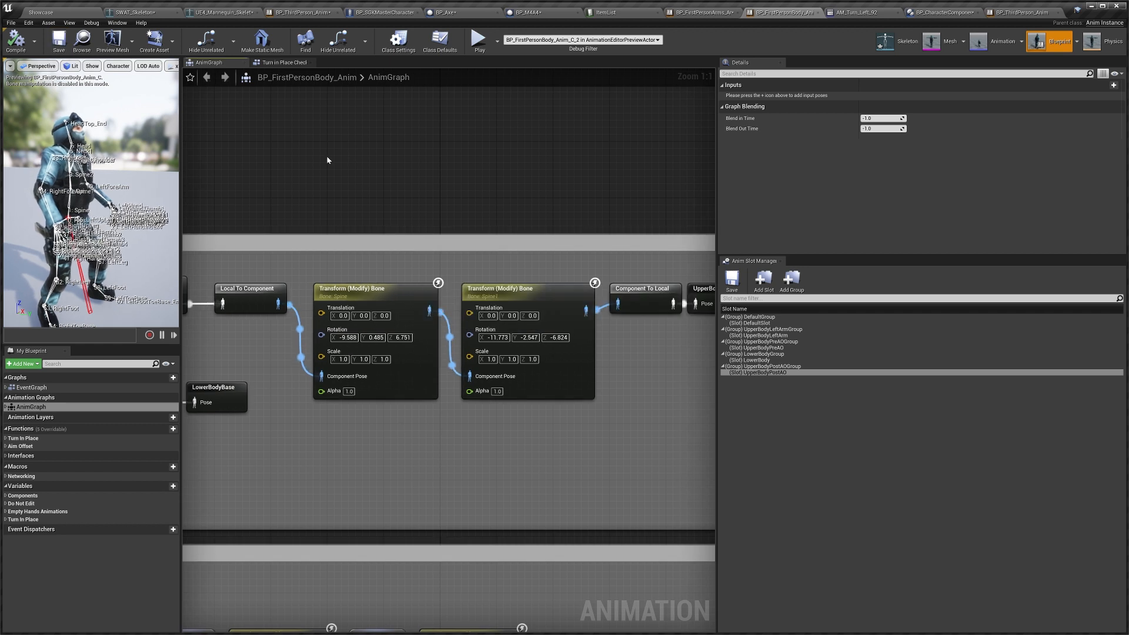
Play the Showcase level and walk the SWAT character to the M4A4 on the weapon table
{"action": "left_click", "coordinate": [58, 12]}
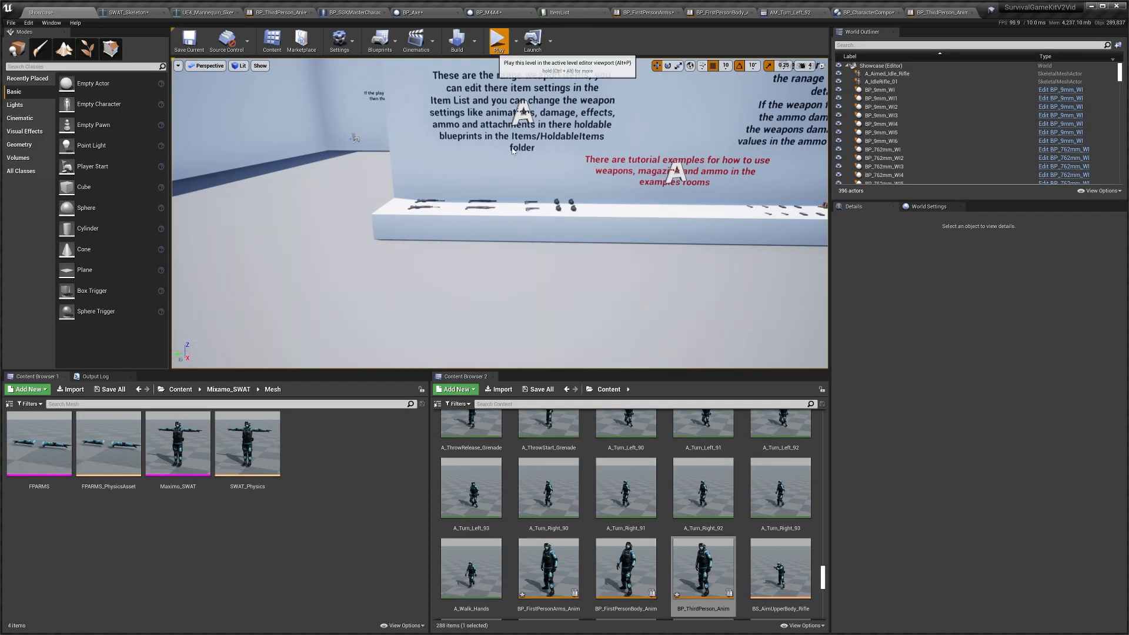
{"action": "left_click", "coordinate": [499, 40]}
{"action": "key", "text": "w"}
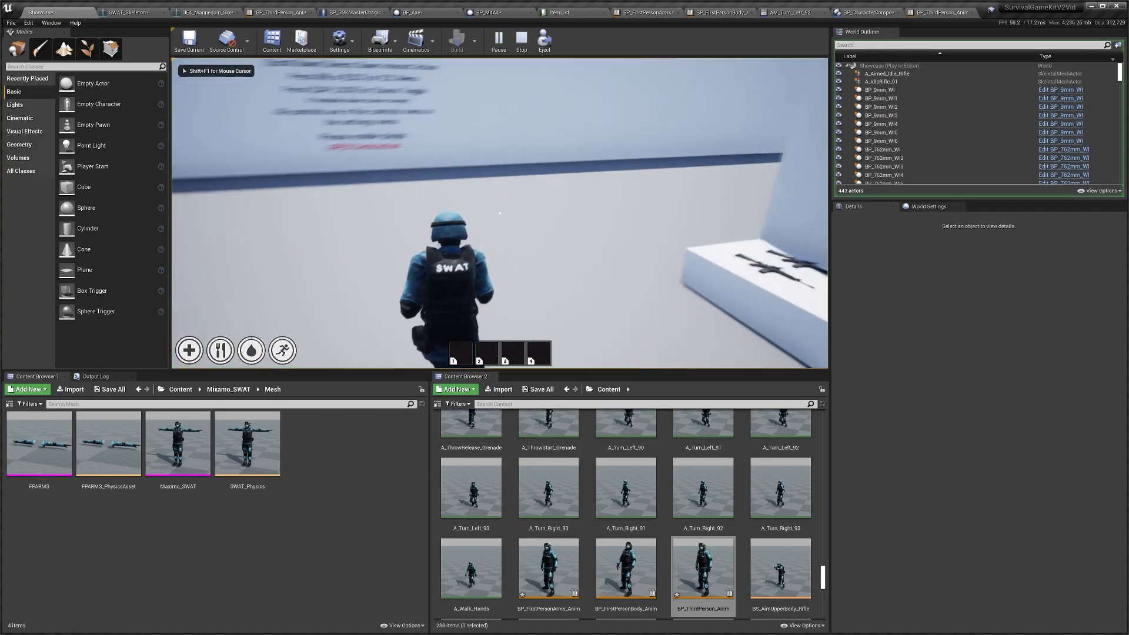
{"action": "key", "text": "w"}
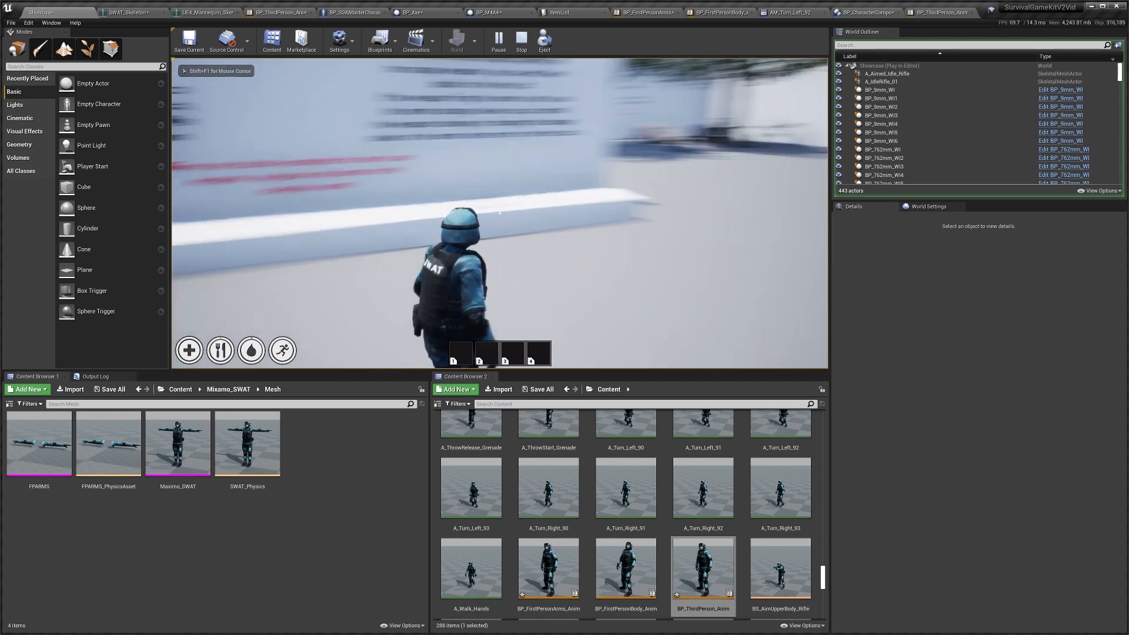
{"action": "key", "text": "w"}
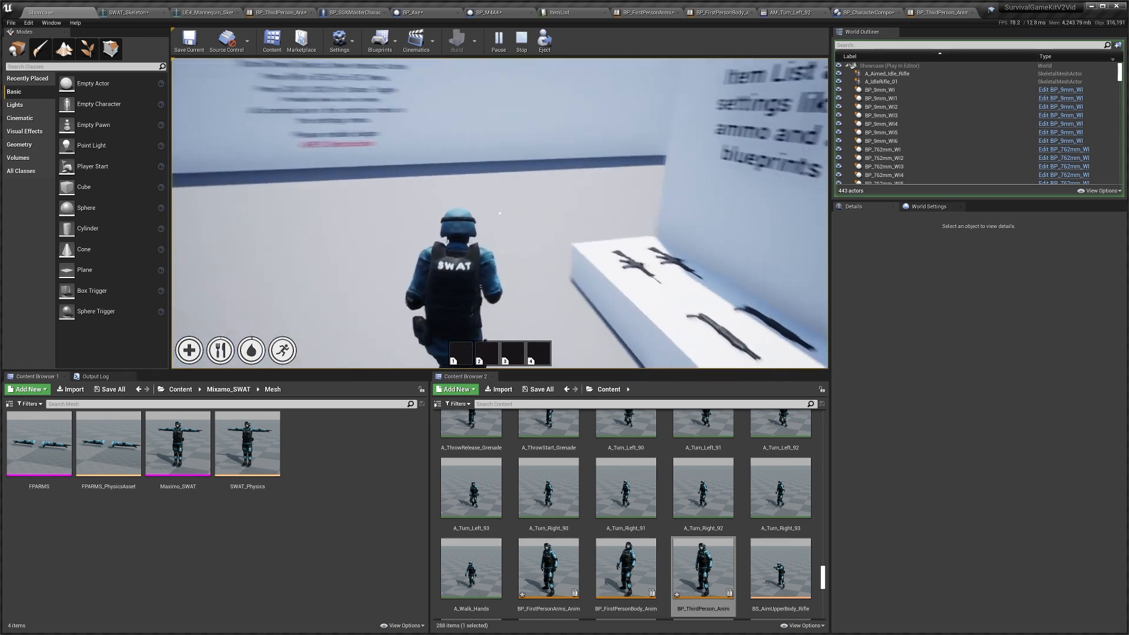
{"action": "key", "text": "w"}
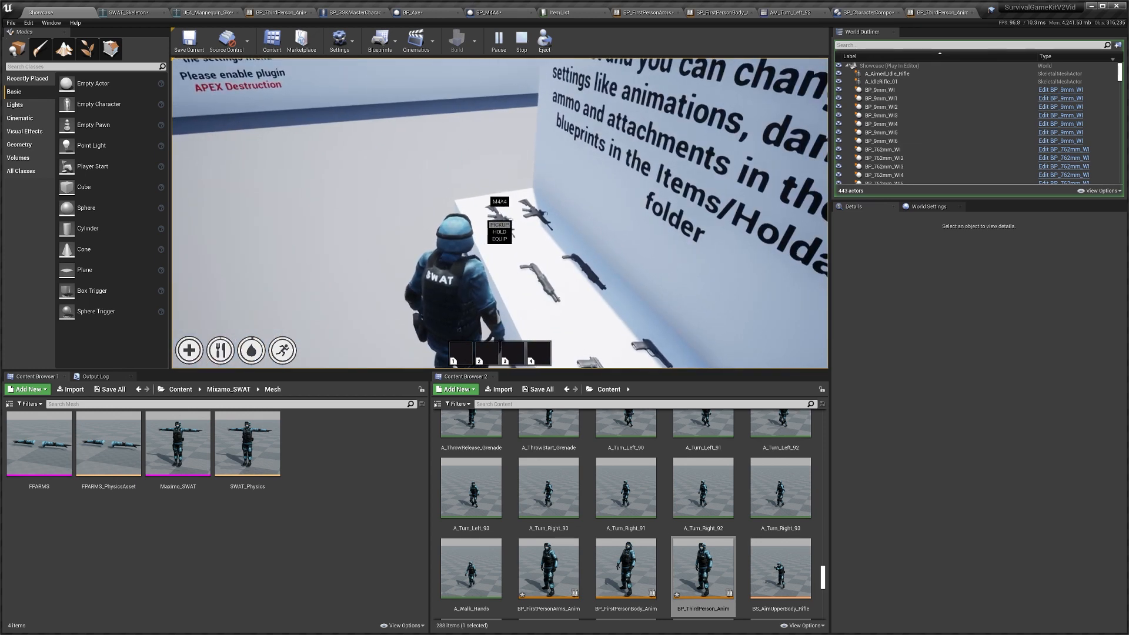
Hold the M4A4 in-game, walk to check the character's rifle pose, and end the play session
{"action": "scroll", "coordinate": [499, 232], "scroll_direction": "up", "scroll_amount": 1}
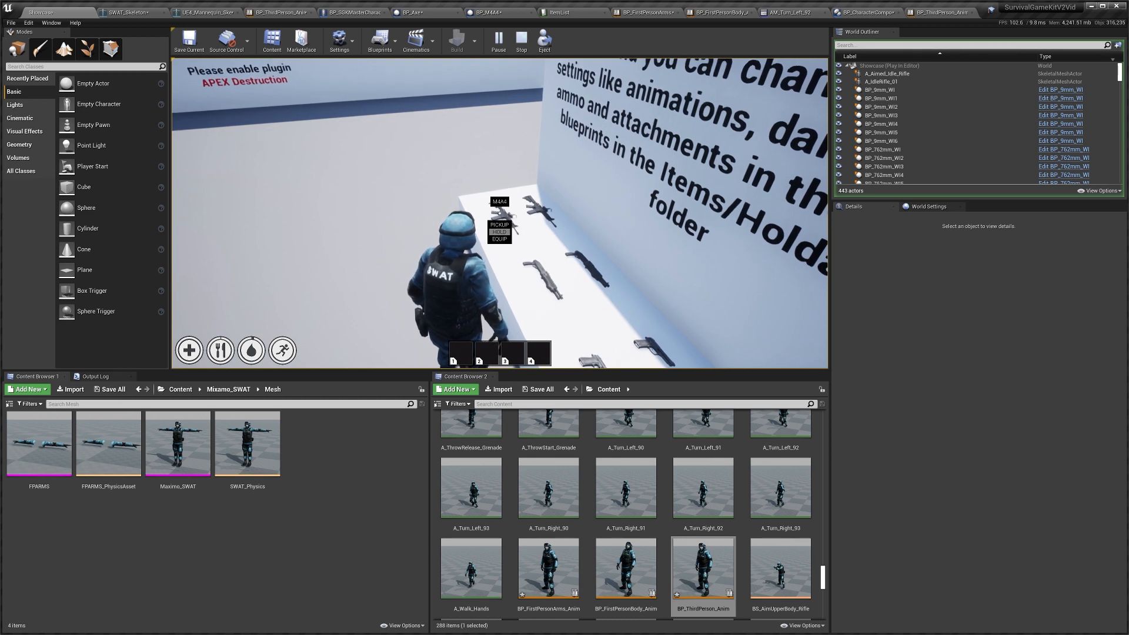
{"action": "key", "text": "e"}
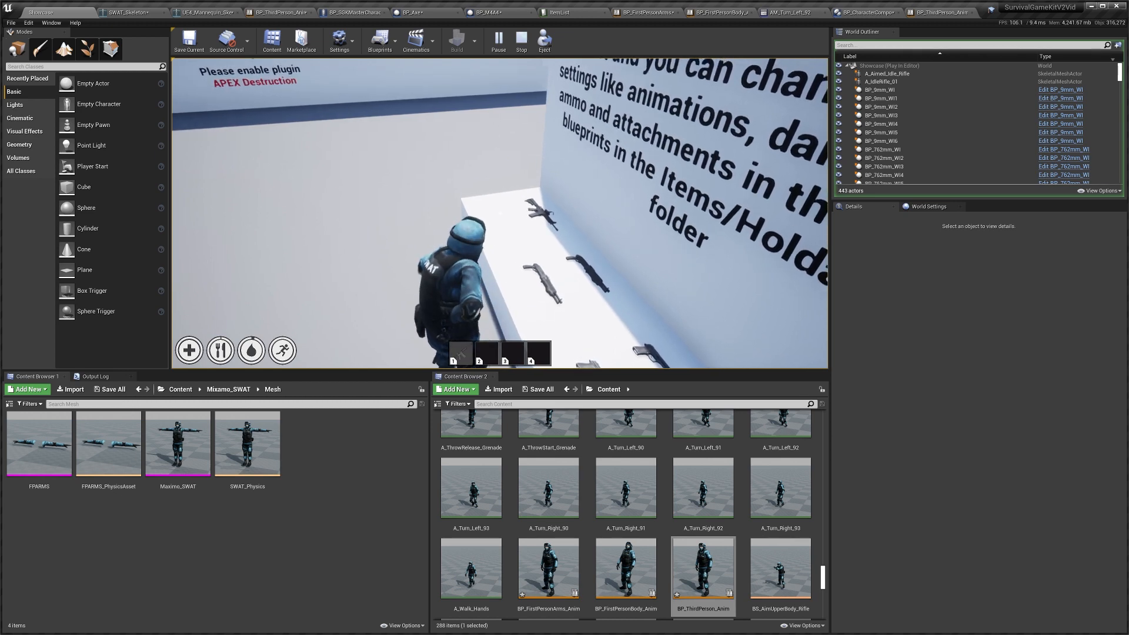
{"action": "key", "text": "w"}
{"action": "key", "text": "w"}
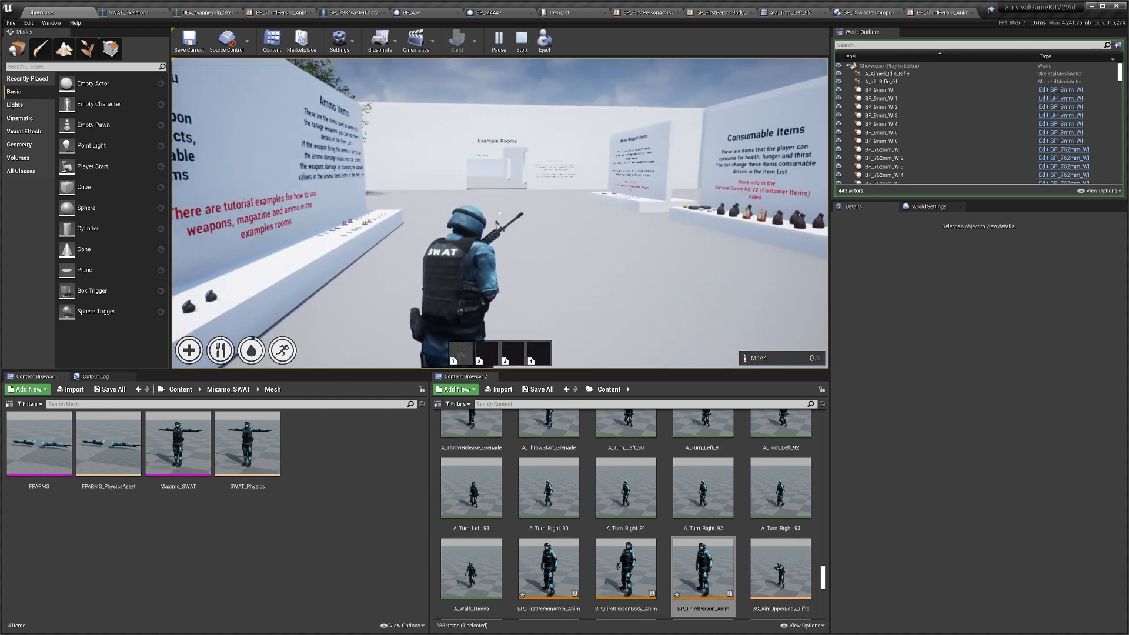
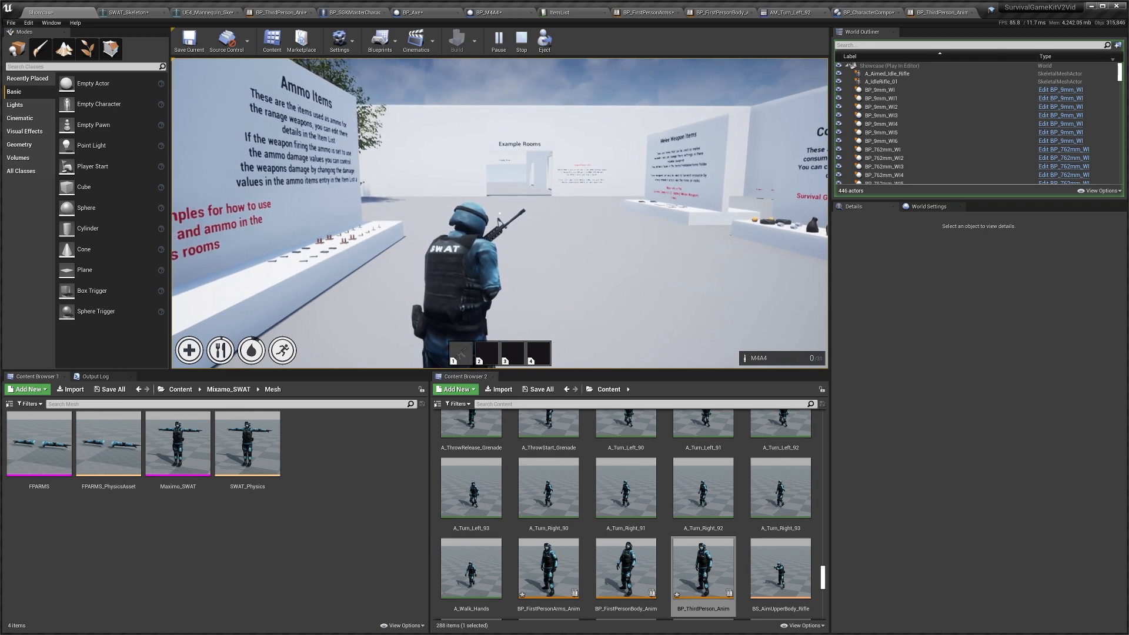
{"action": "key", "text": "Escape"}
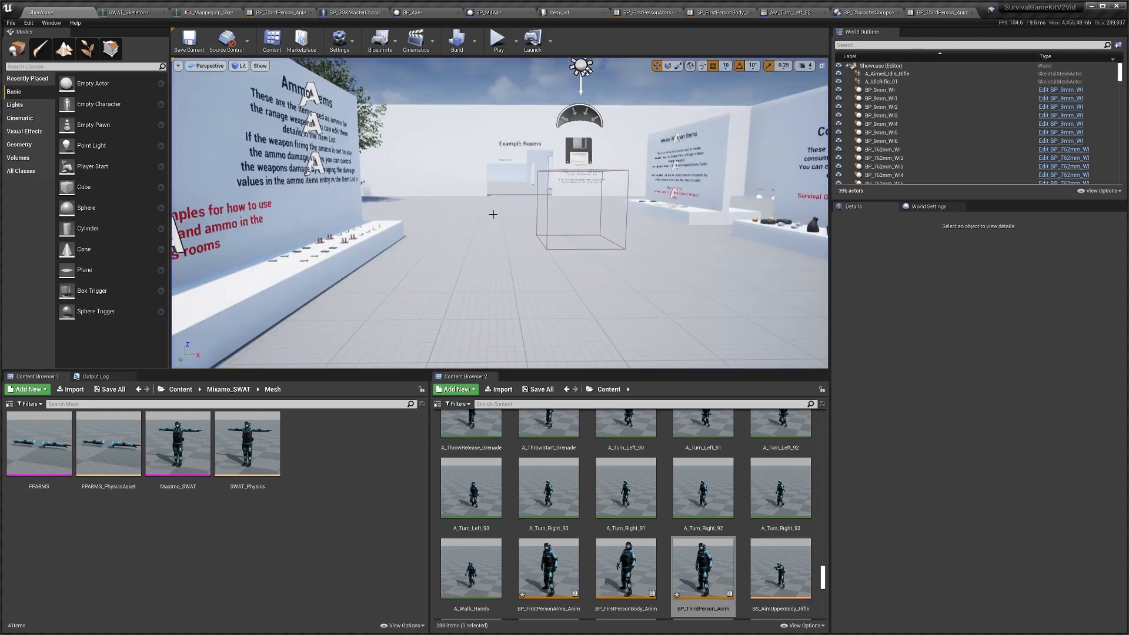
Browse to the SurvivalGameKitV2/Blueprints/Items/HoldableItems folder
{"action": "key", "text": "s"}
{"action": "right_click_drag", "start_coordinate": [588, 292], "coordinate": [405, 346]}
{"action": "key", "text": "w"}
{"action": "left_click_drag", "start_coordinate": [823, 574], "coordinate": [823, 419]}
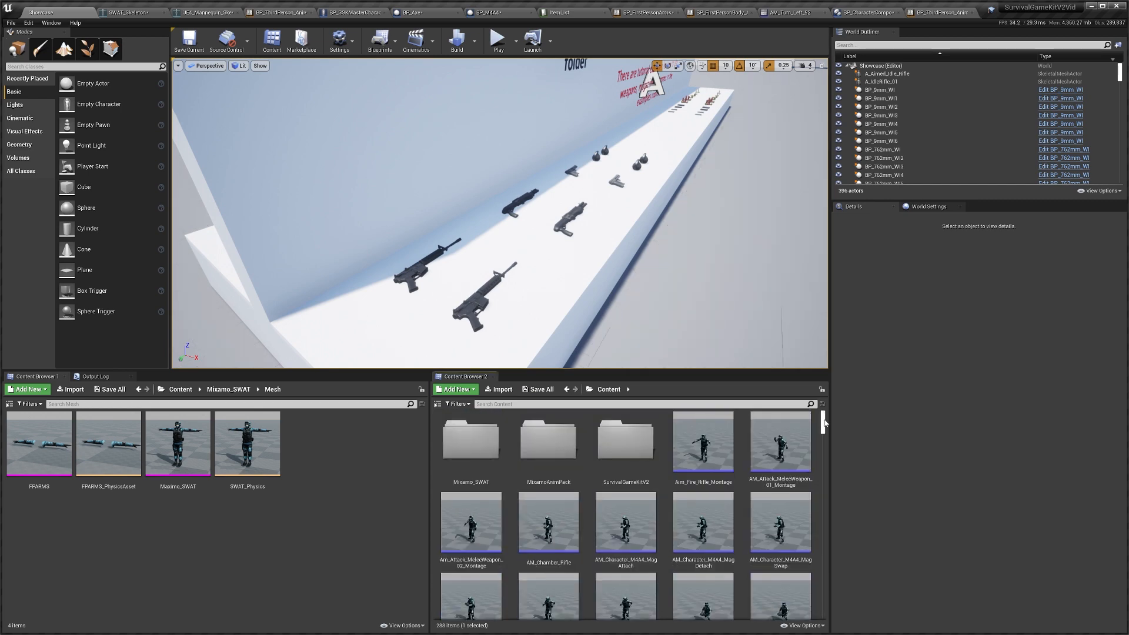
{"action": "double_click", "coordinate": [625, 448]}
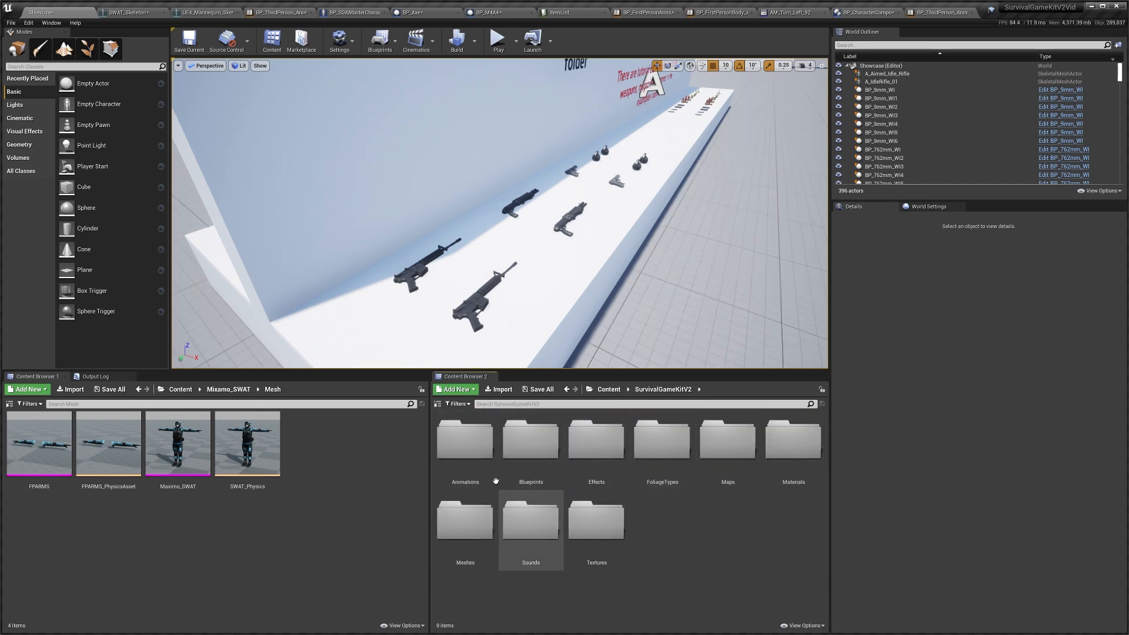
{"action": "double_click", "coordinate": [530, 444]}
{"action": "left_click", "coordinate": [810, 454]}
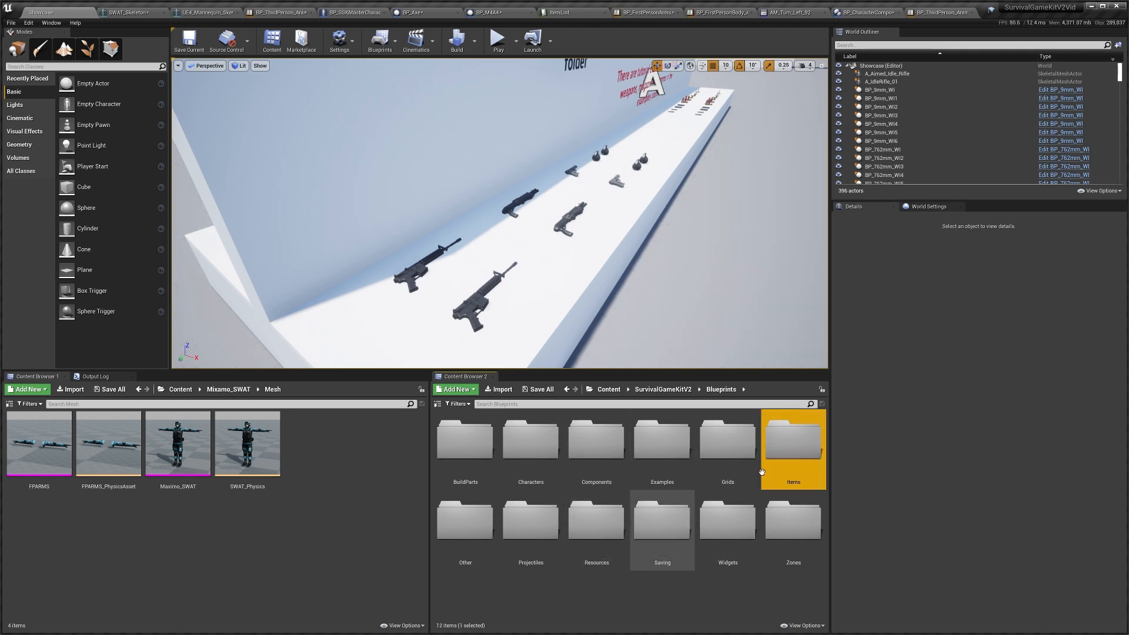
{"action": "double_click", "coordinate": [780, 454]}
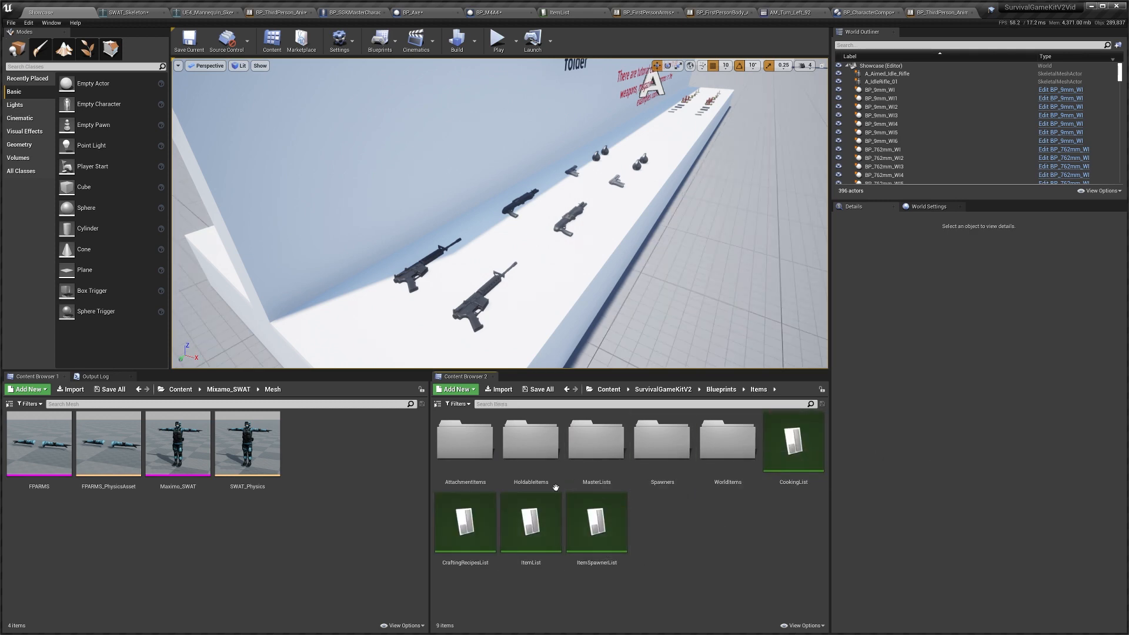
{"action": "double_click", "coordinate": [531, 444]}
Open the BP_M4A4 weapon blueprint from the HoldableItems folder
{"action": "scroll", "coordinate": [631, 506], "scroll_direction": "down", "scroll_amount": 2}
{"action": "scroll", "coordinate": [631, 505], "scroll_direction": "up", "scroll_amount": 2}
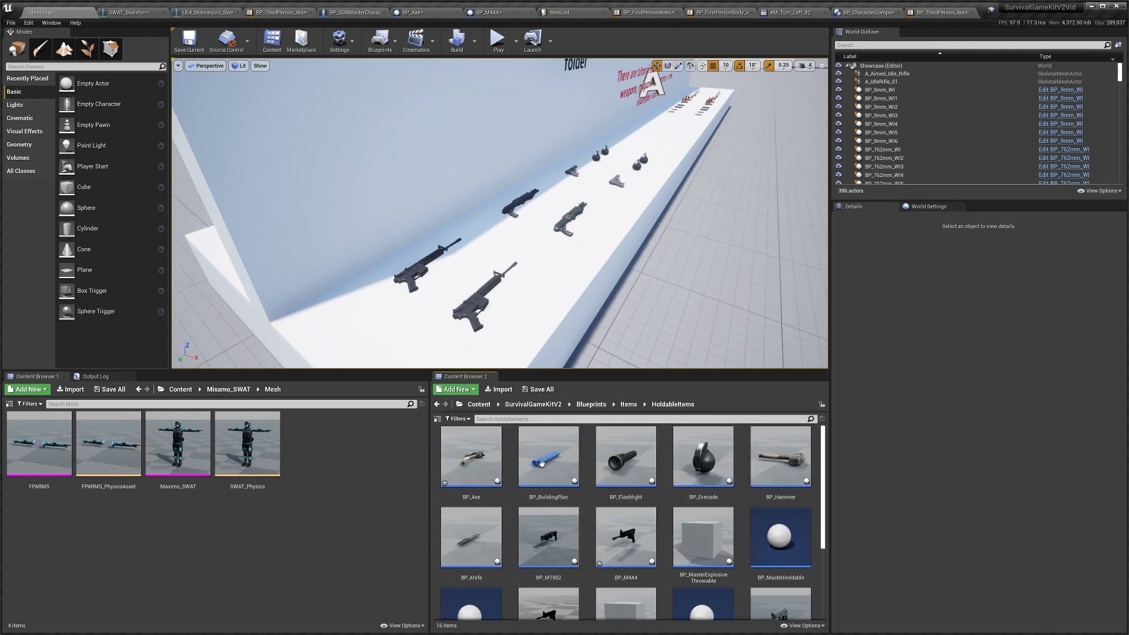
{"action": "scroll", "coordinate": [635, 494], "scroll_direction": "down", "scroll_amount": 2}
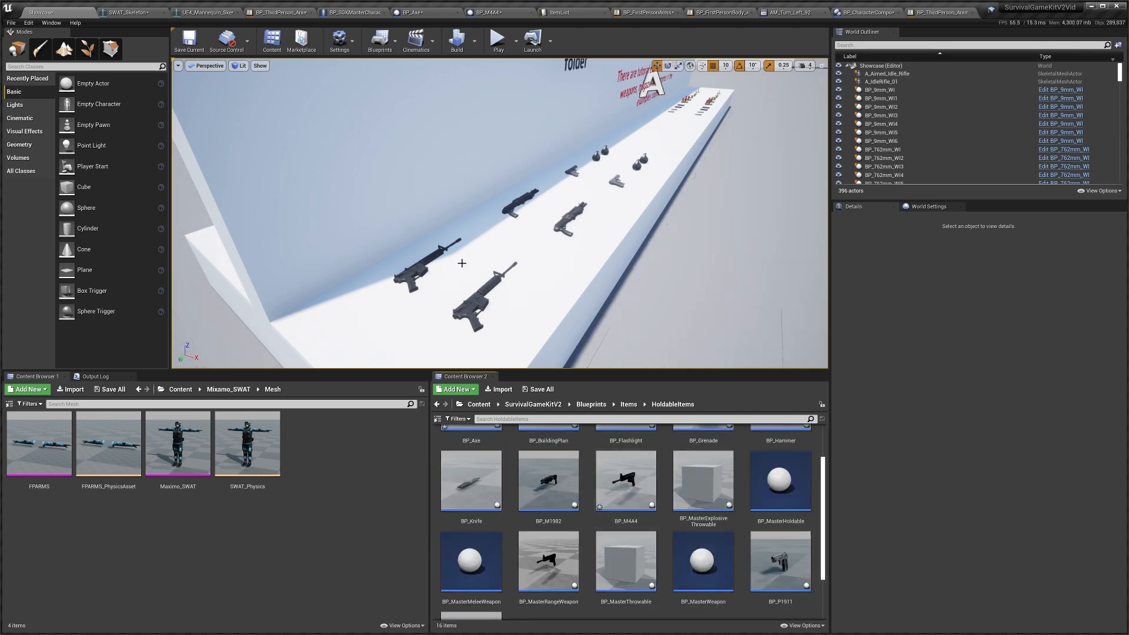
{"action": "right_click_drag", "start_coordinate": [507, 294], "coordinate": [612, 282]}
{"action": "double_click", "coordinate": [623, 478]}
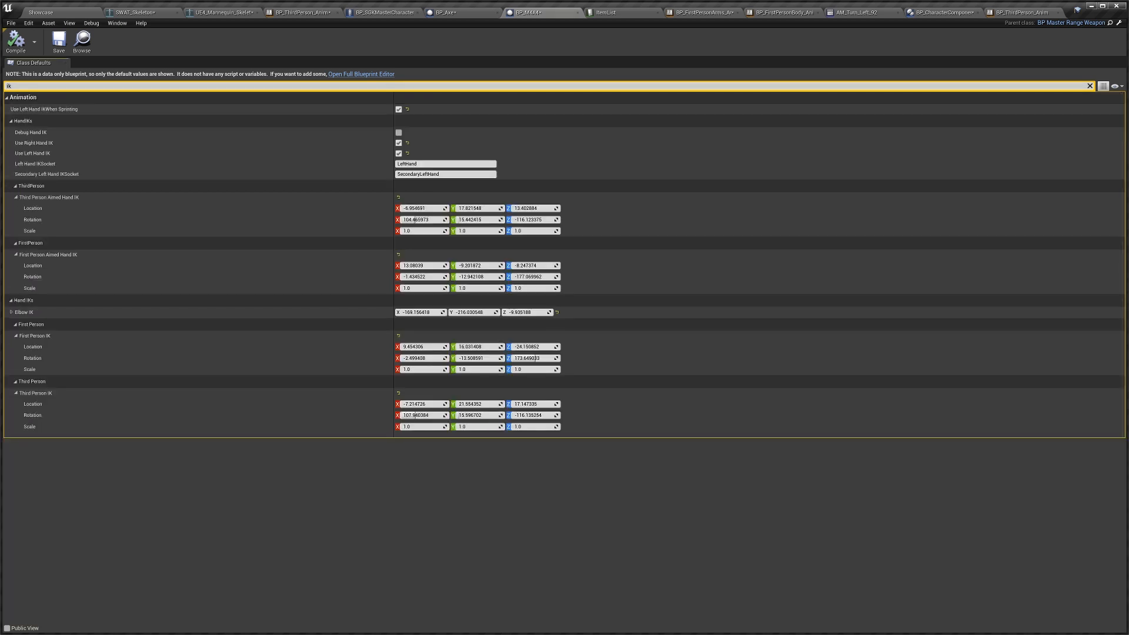
Reset BP_M4A4's Third Person Aimed Hand IK, First Person Aimed Hand IK, First Person IK and Third Person IK transforms to default
{"action": "left_click", "coordinate": [398, 197]}
{"action": "left_click", "coordinate": [398, 254]}
{"action": "left_click", "coordinate": [398, 335]}
{"action": "left_click", "coordinate": [398, 393]}
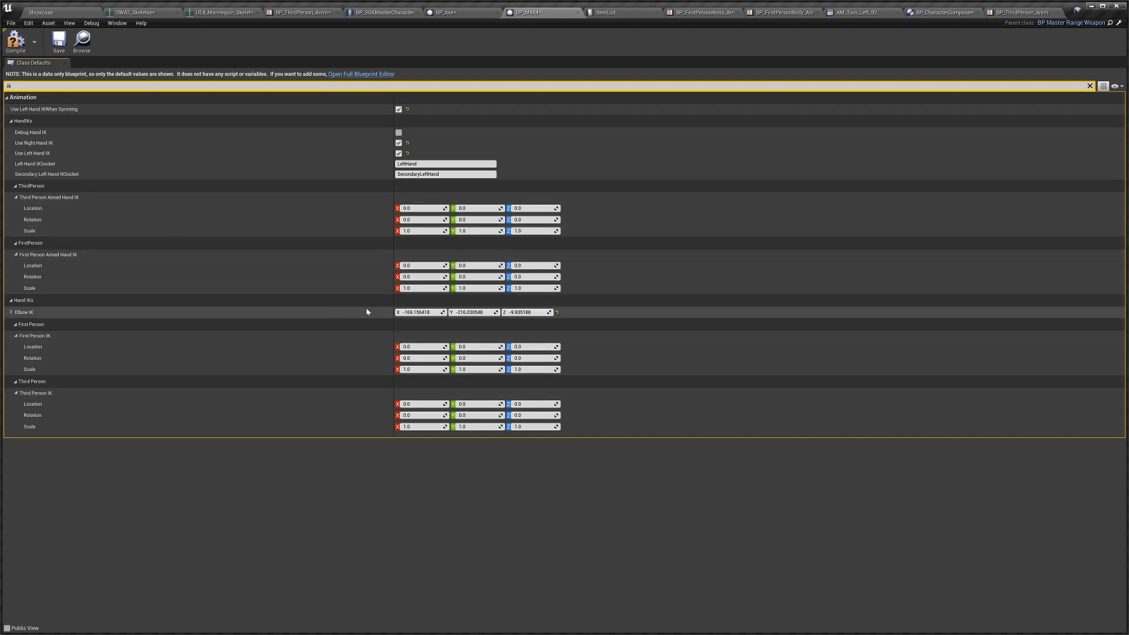
Reset the location and rotation of the ThirdPersonAO component in BP_SGKMasterCharacter to default
{"action": "left_click", "coordinate": [385, 12]}
{"action": "left_click", "coordinate": [52, 112]}
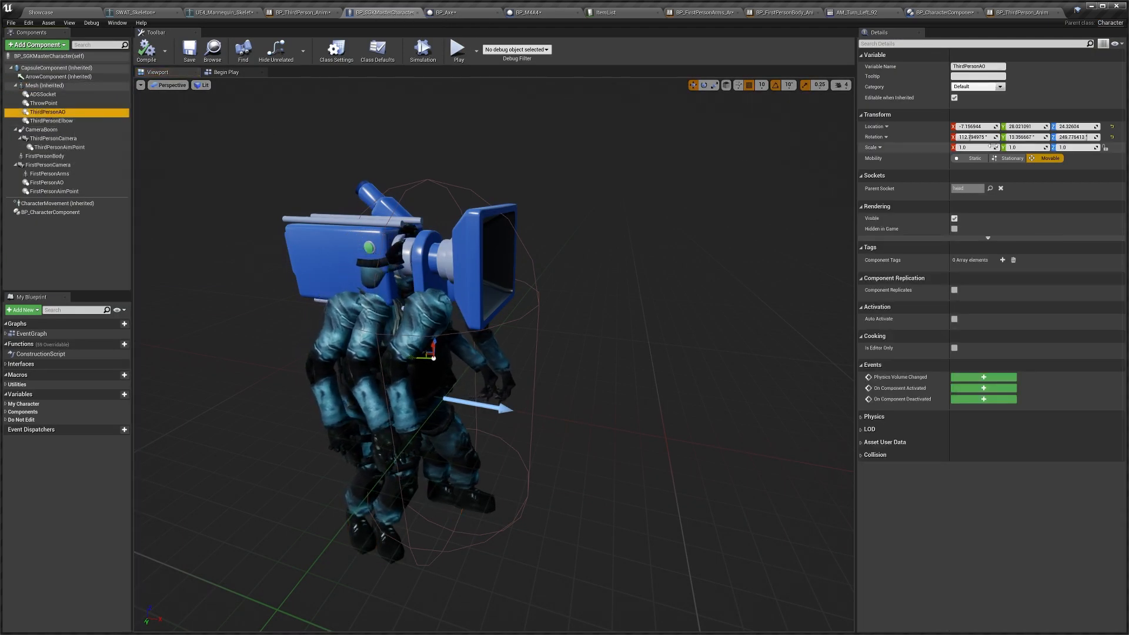
{"action": "left_click", "coordinate": [1112, 137]}
{"action": "left_click", "coordinate": [1112, 126]}
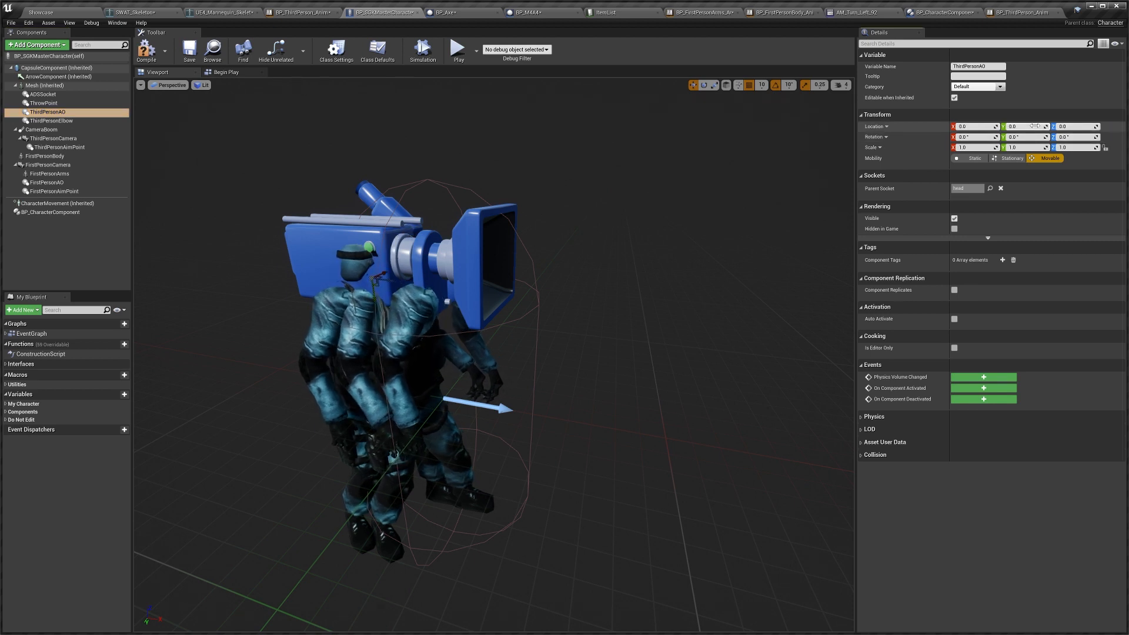
Select the FirstPersonAO component and inspect its transform and placement on the character
{"action": "left_click", "coordinate": [47, 182]}
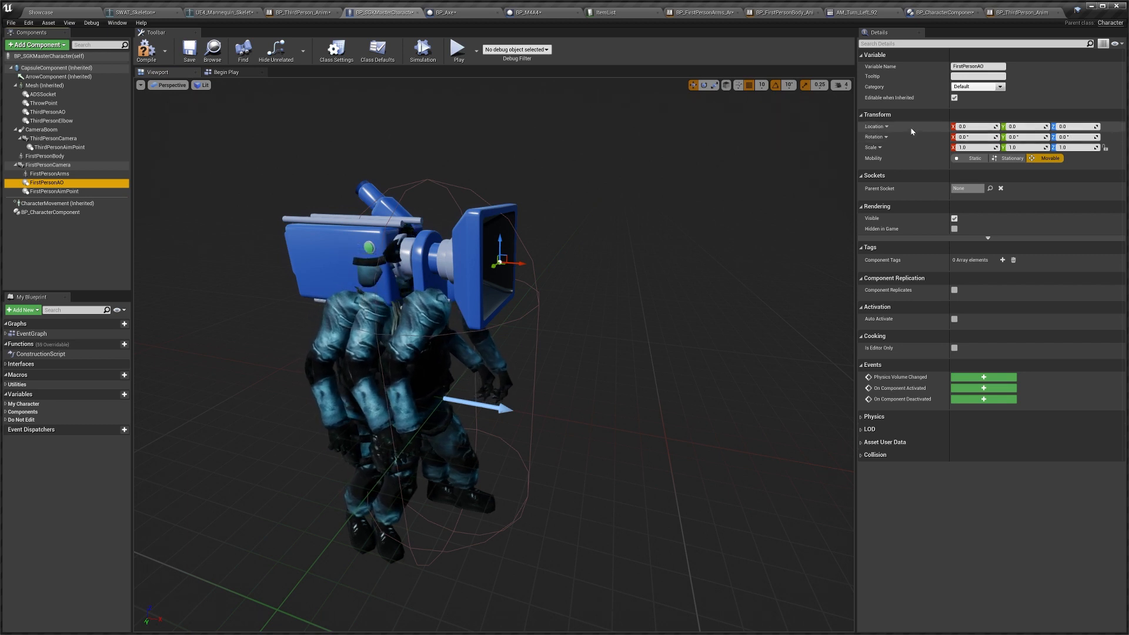
{"action": "right_click_drag", "start_coordinate": [527, 184], "coordinate": [527, 184]}
{"action": "key", "text": "s"}
{"action": "right_click_drag", "start_coordinate": [290, 242], "coordinate": [290, 241]}
{"action": "key", "text": "w"}
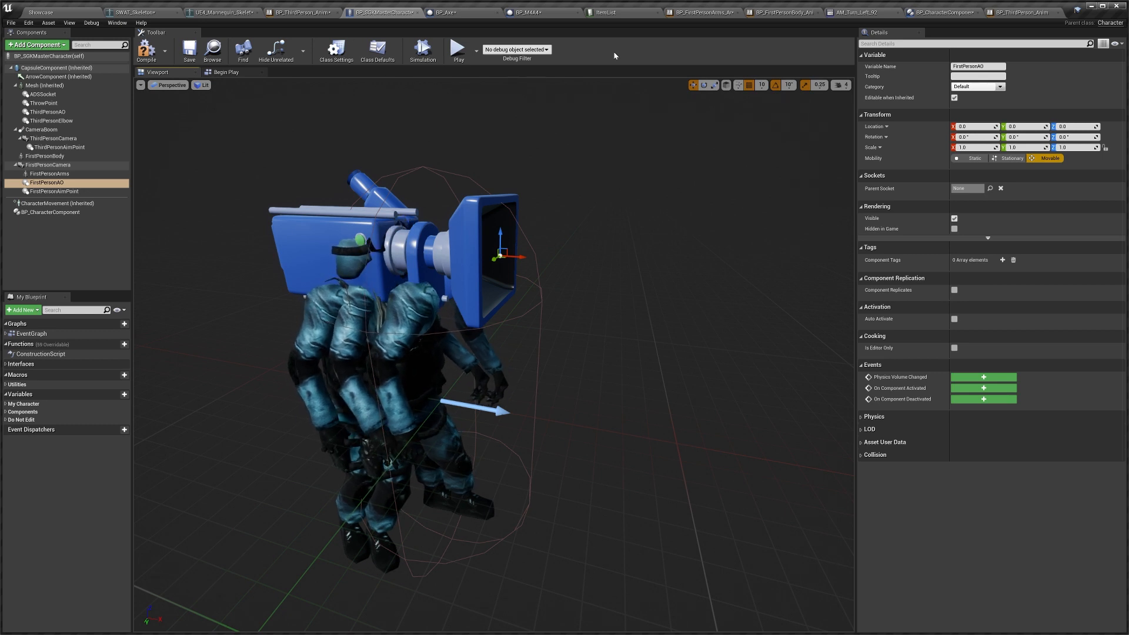
Filter BP_Axe's properties by "ik" and reset its First Person IK and Third Person IK transforms to default
{"action": "left_click", "coordinate": [469, 14]}
{"action": "left_click", "coordinate": [900, 44]}
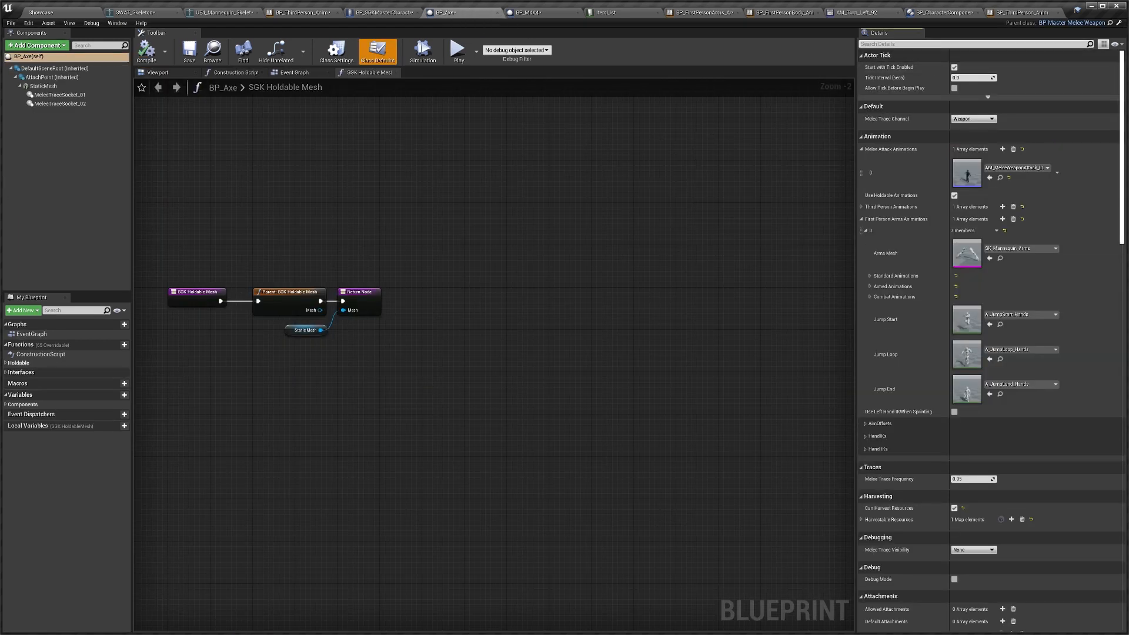
{"action": "type", "text": "ik"}
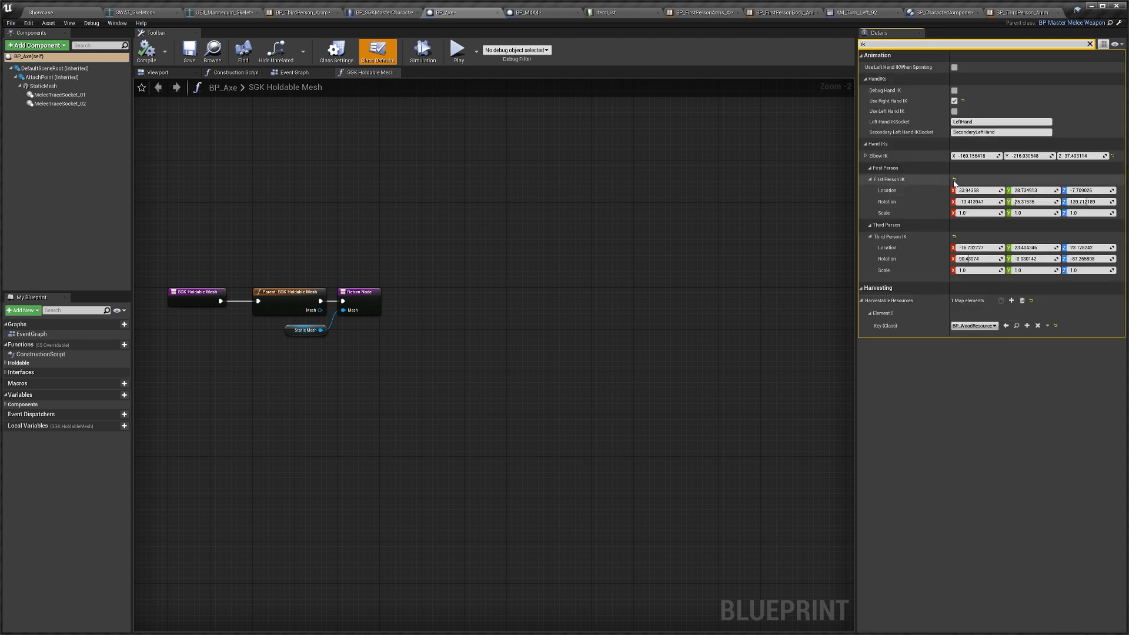
{"action": "left_click", "coordinate": [954, 181]}
{"action": "left_click", "coordinate": [954, 236]}
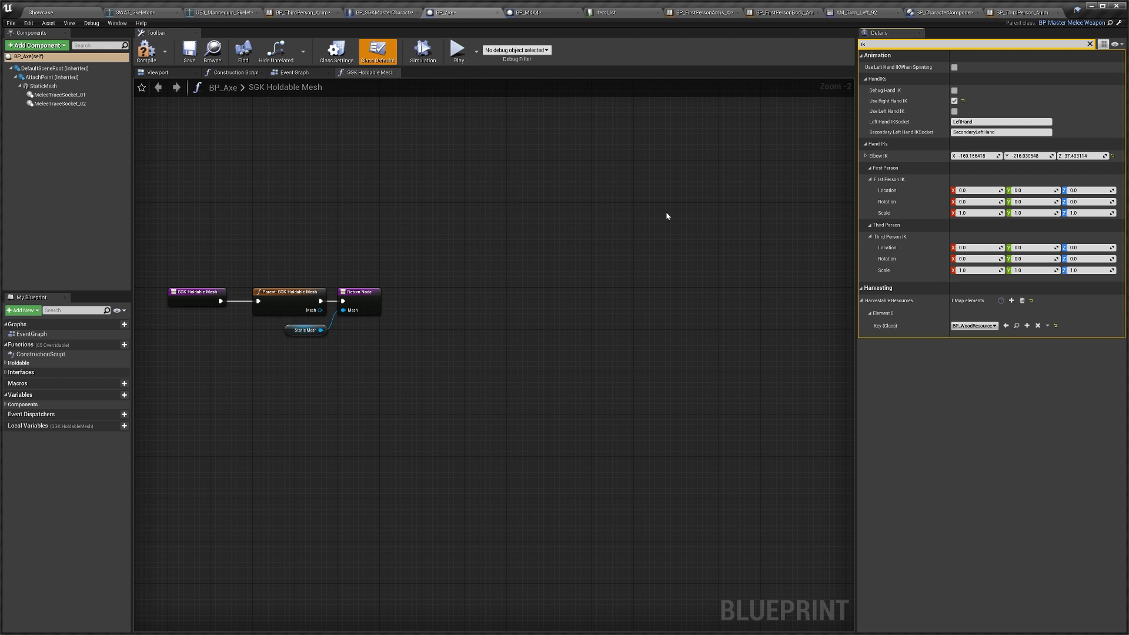